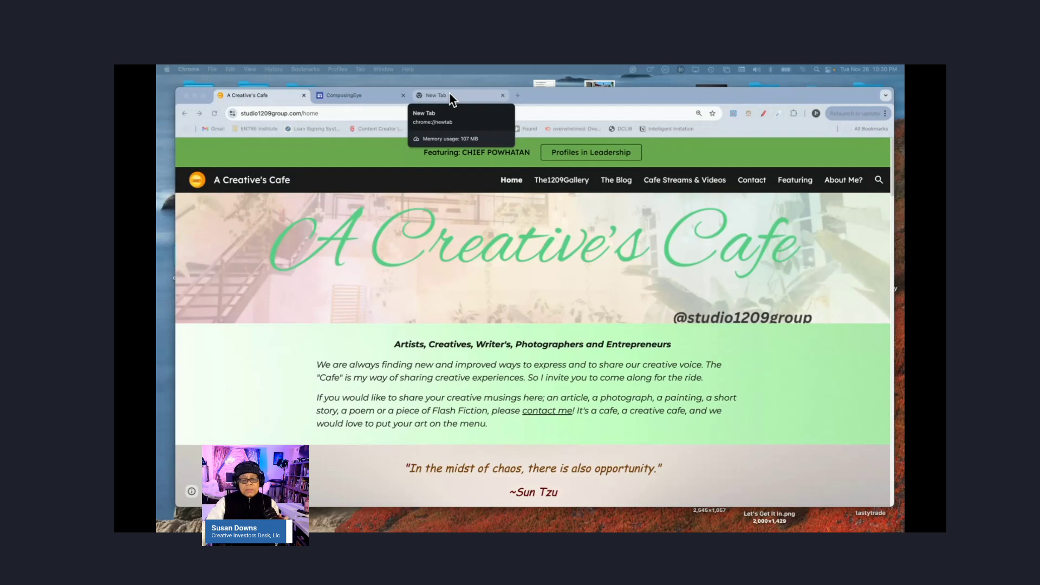
# Step: Switch to the empty New Tab showing the Google search page
pyautogui.click(449, 96)
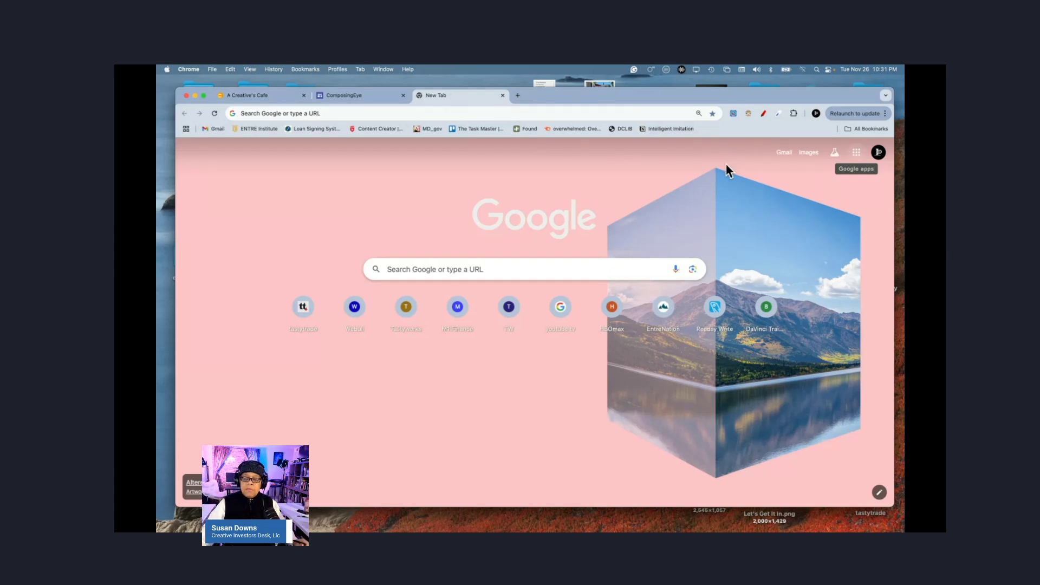
# Step: Open the Google apps grid and go to More from Google
pyautogui.click(857, 154)
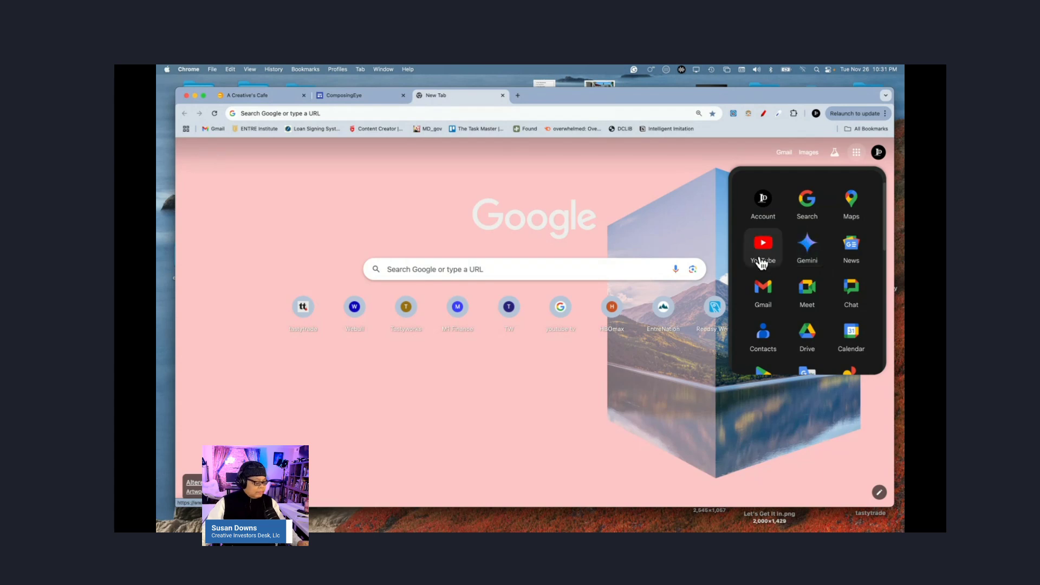
pyautogui.scroll(-5, 797, 290)
pyautogui.scroll(-6, 797, 290)
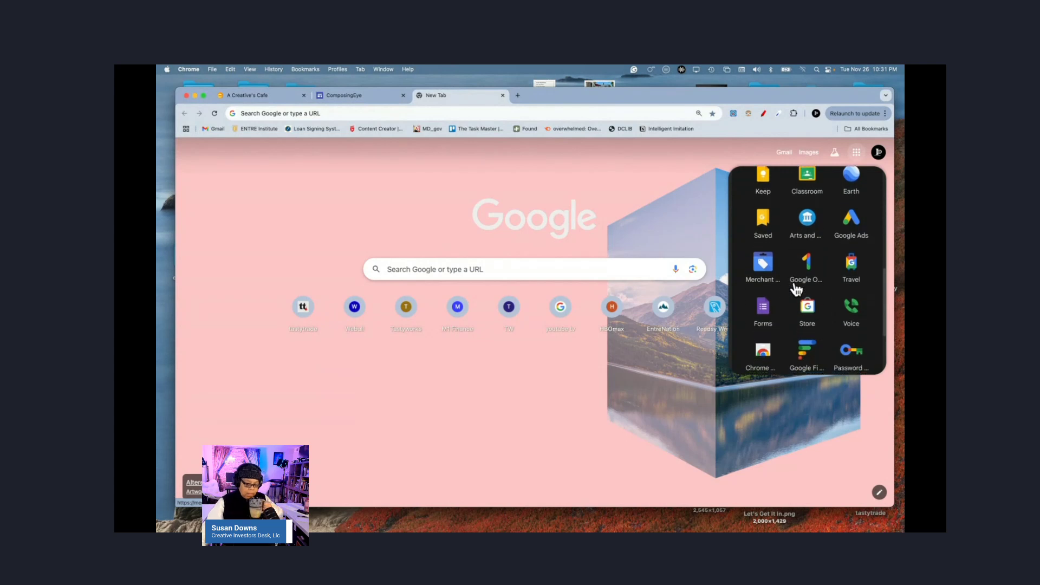
pyautogui.scroll(-3, 796, 290)
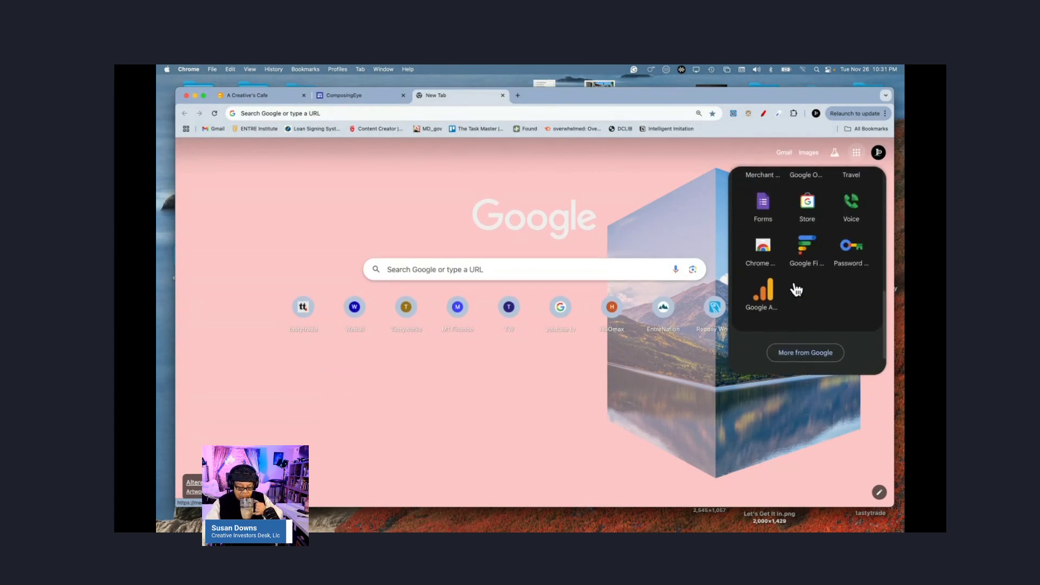
pyautogui.click(819, 354)
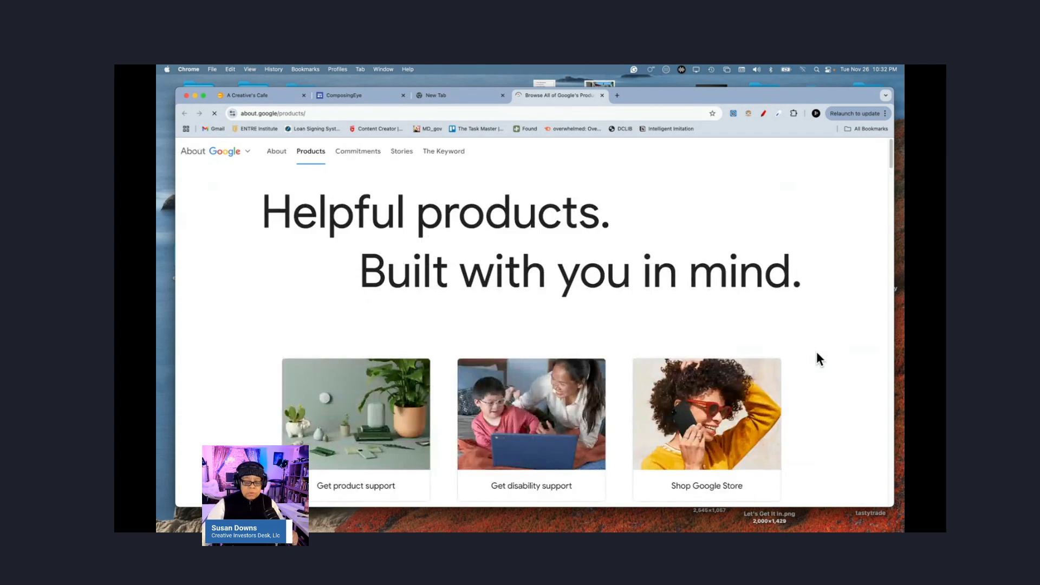
pyautogui.scroll(-5, 661, 339)
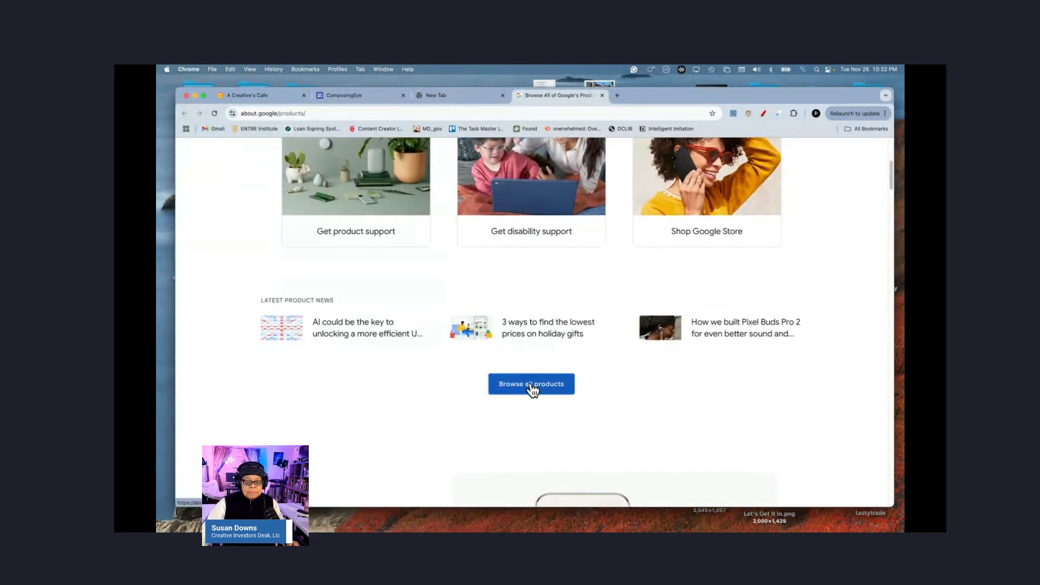
# Step: Open Browse all products and scroll the product list down to Sites
pyautogui.click(532, 387)
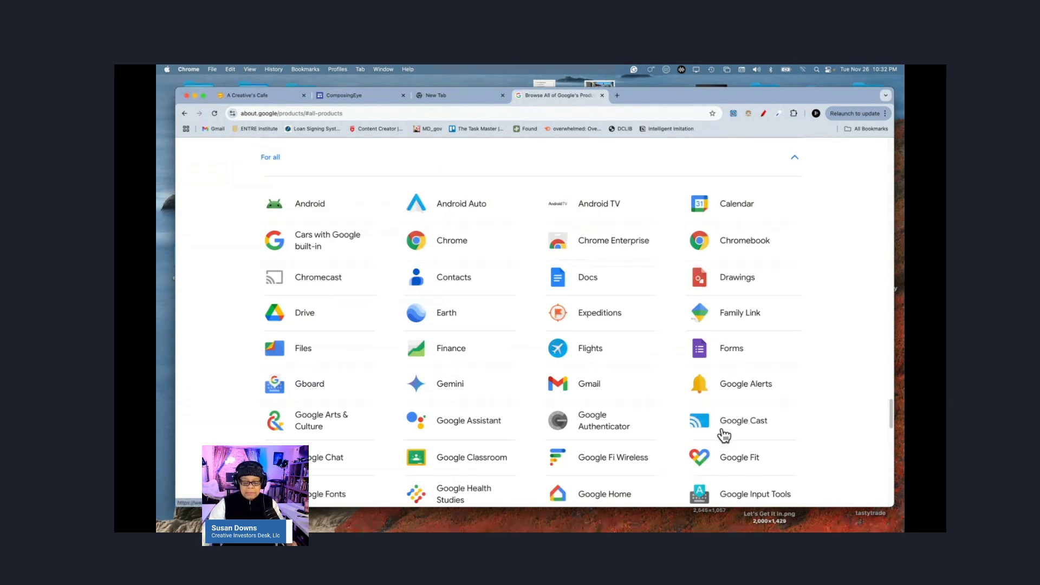
pyautogui.scroll(-10, 726, 436)
pyautogui.scroll(-5, 737, 445)
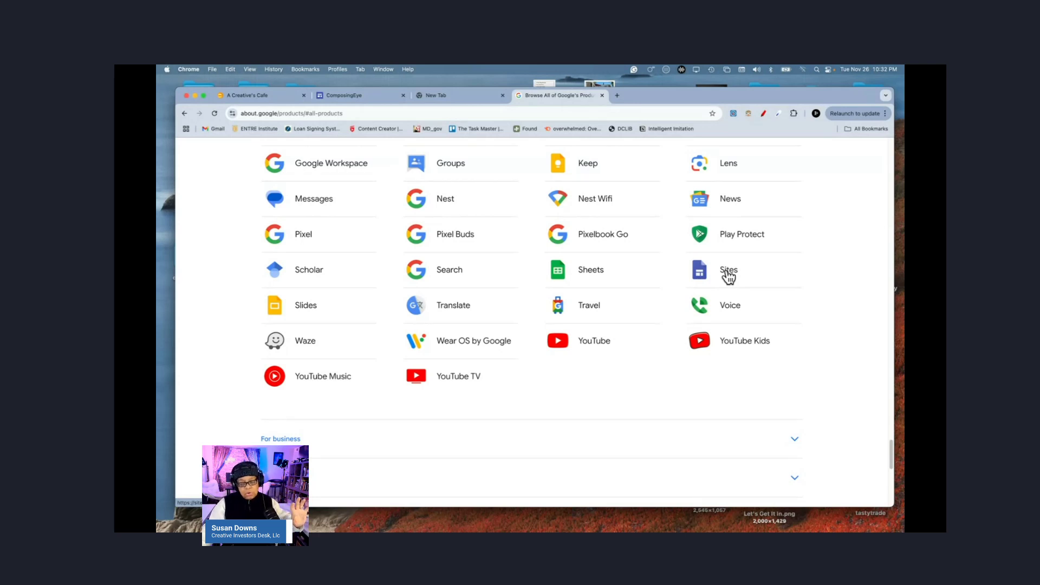
# Step: Open Google Sites and scroll through the Personal, Work, Small business and Education templates
pyautogui.click(726, 272)
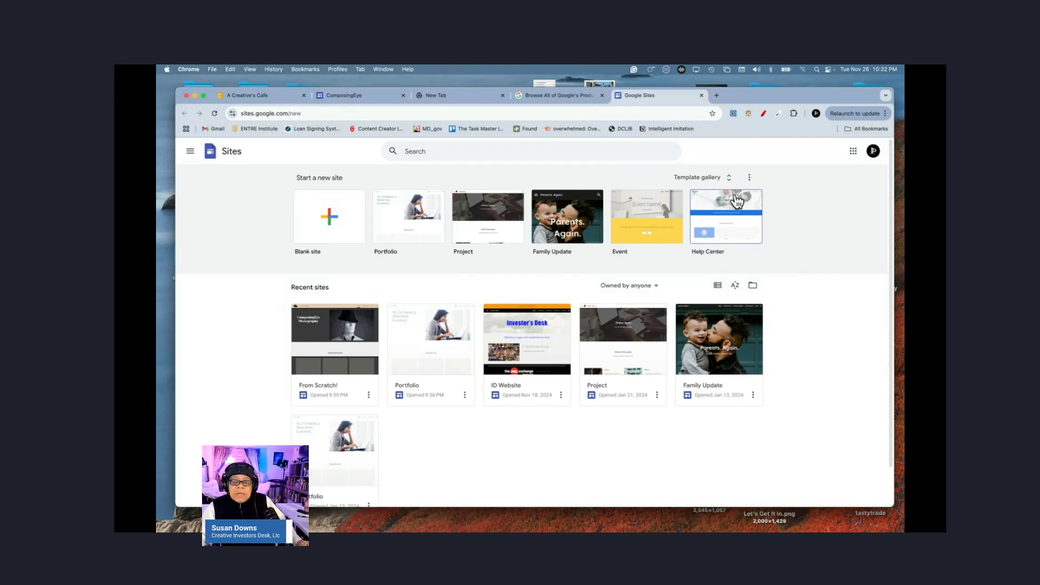
pyautogui.click(729, 178)
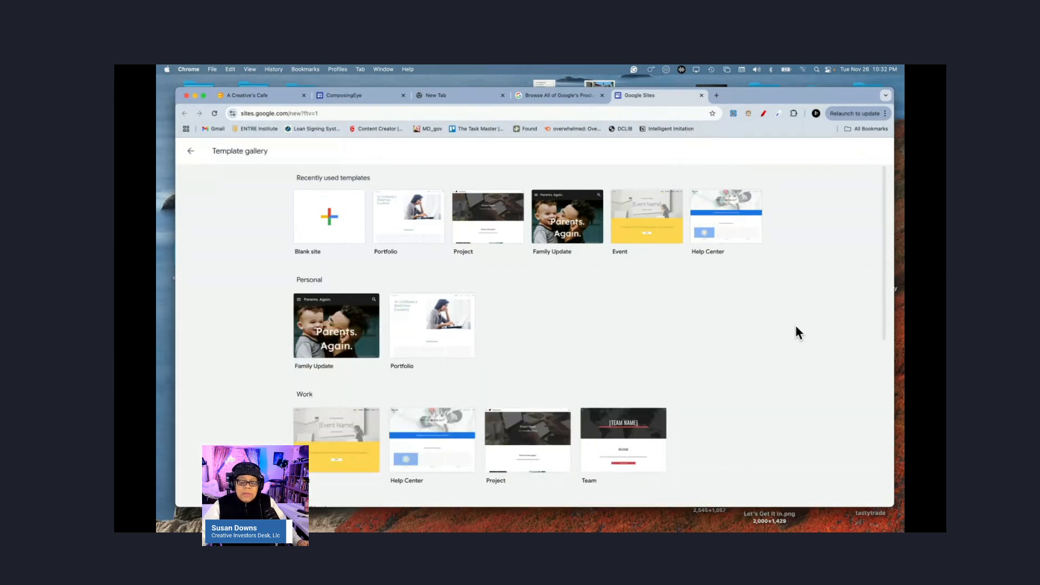
pyautogui.scroll(-5, 796, 331)
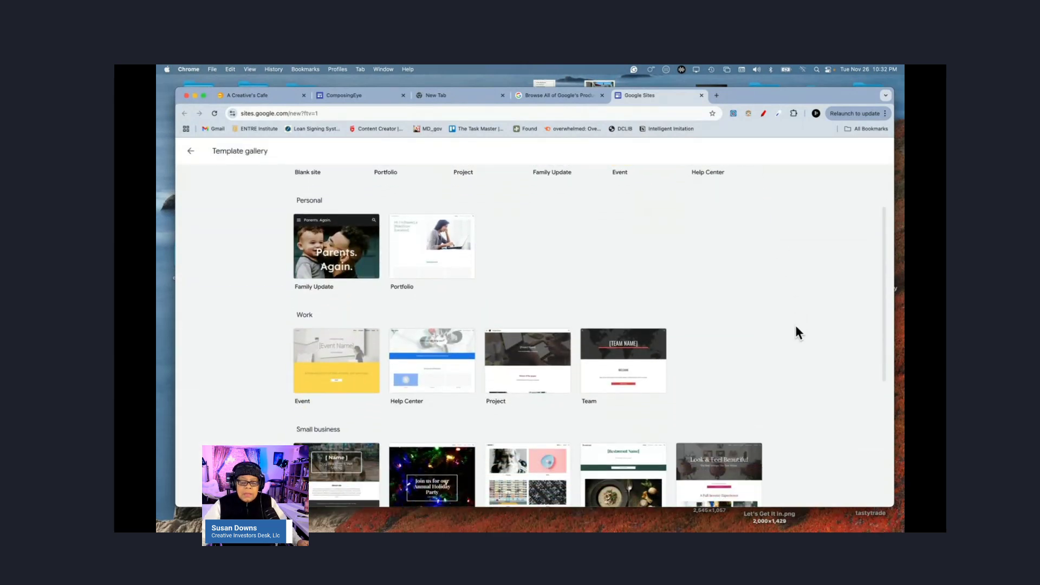
pyautogui.scroll(-4, 796, 327)
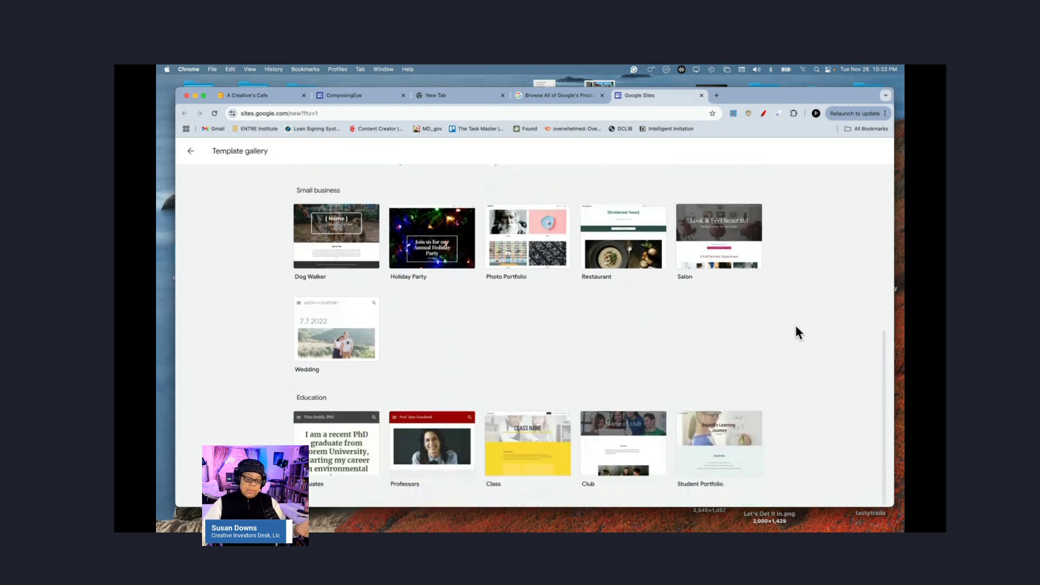
pyautogui.scroll(4, 796, 327)
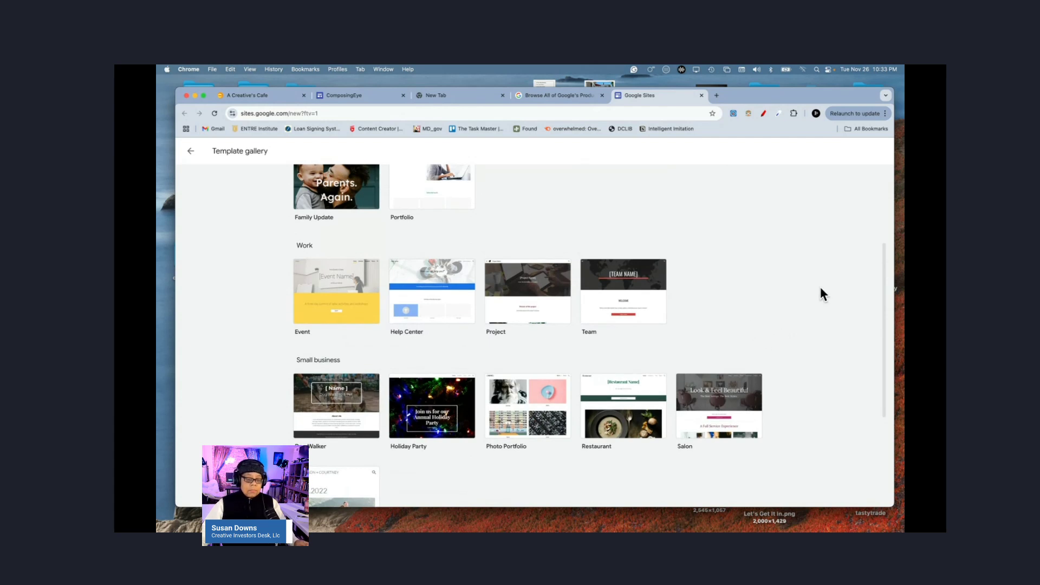
pyautogui.scroll(3, 807, 298)
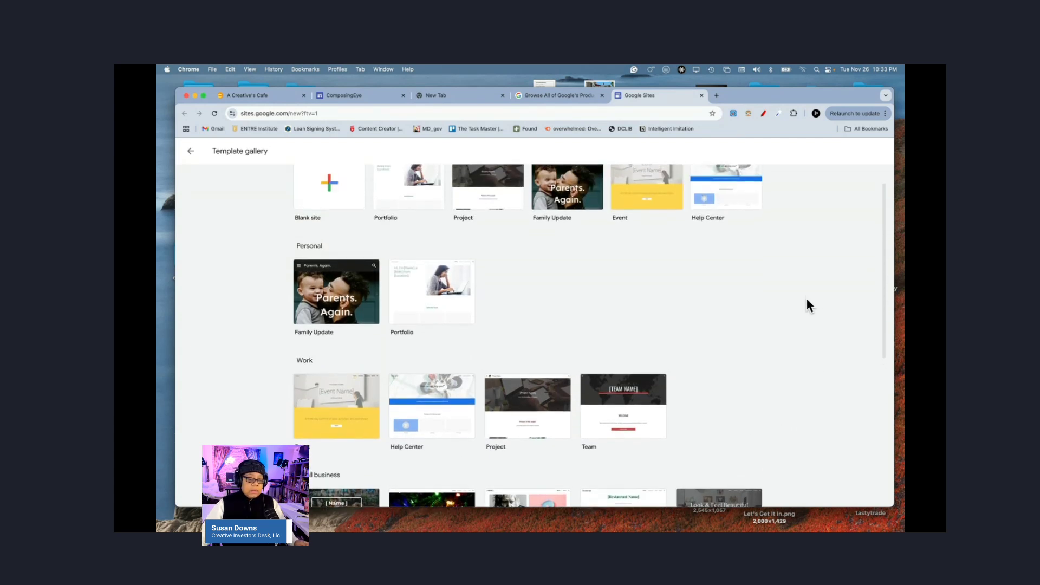
pyautogui.scroll(-4, 808, 306)
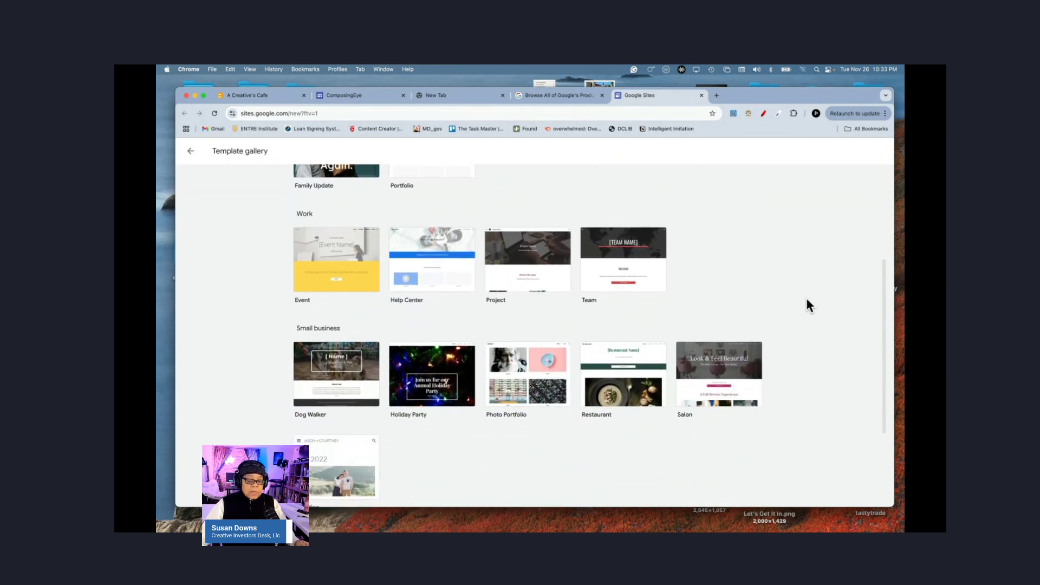
pyautogui.scroll(-2, 807, 300)
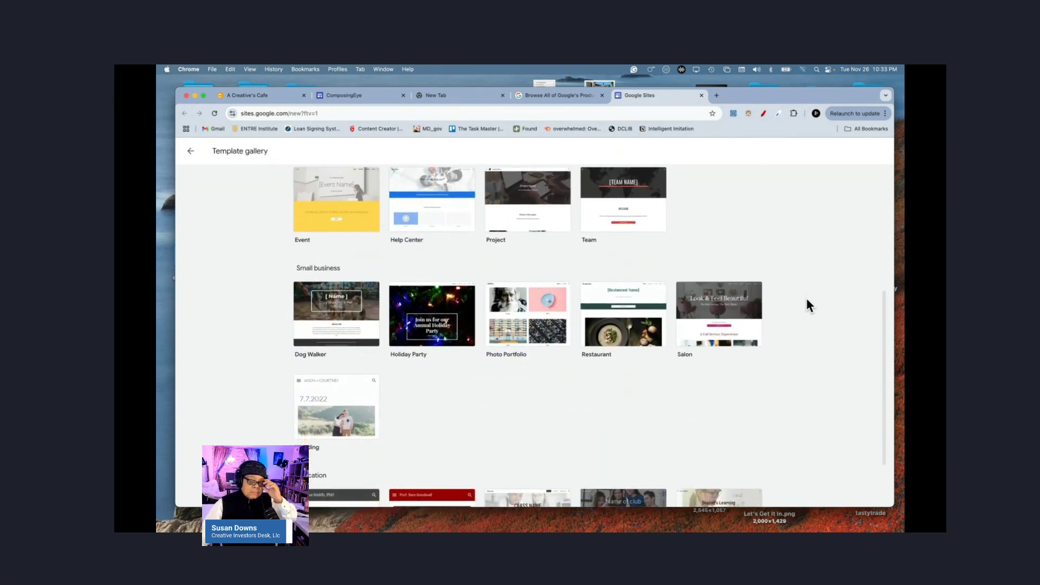
pyautogui.scroll(-2, 807, 306)
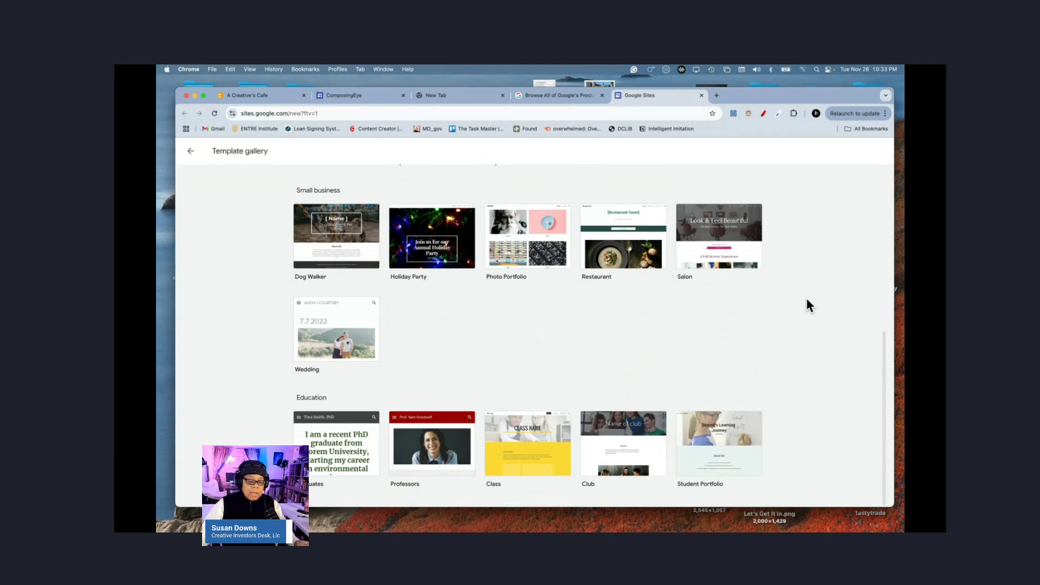
pyautogui.scroll(7, 808, 306)
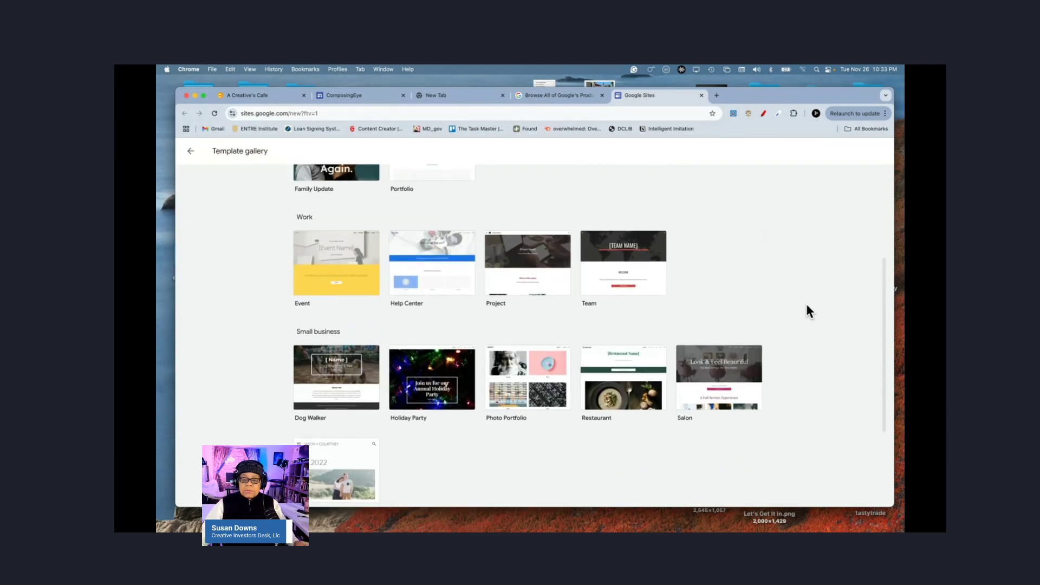
pyautogui.scroll(2, 809, 311)
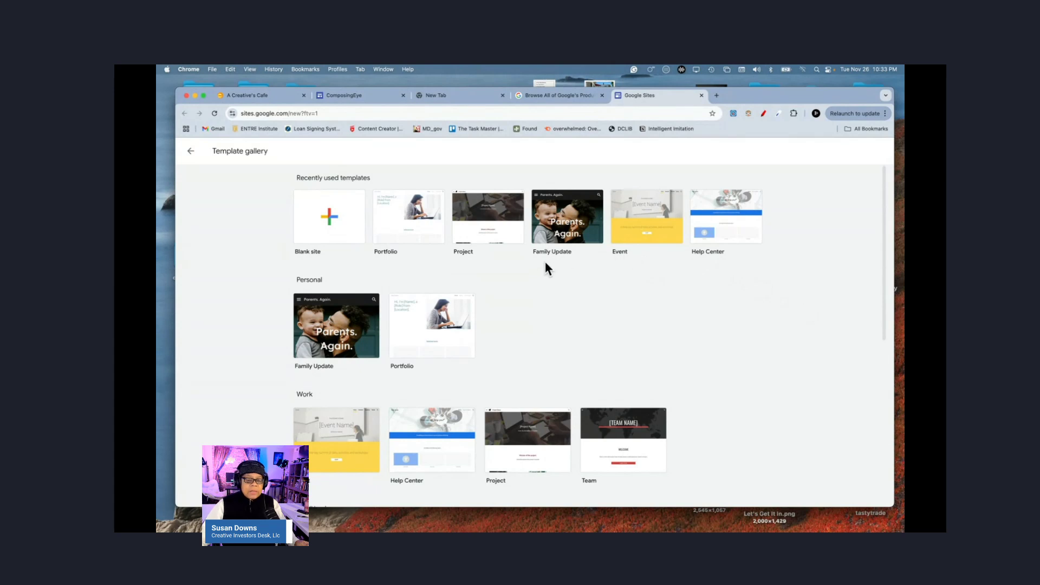
# Step: Create a new site from the Blank site template
pyautogui.click(329, 222)
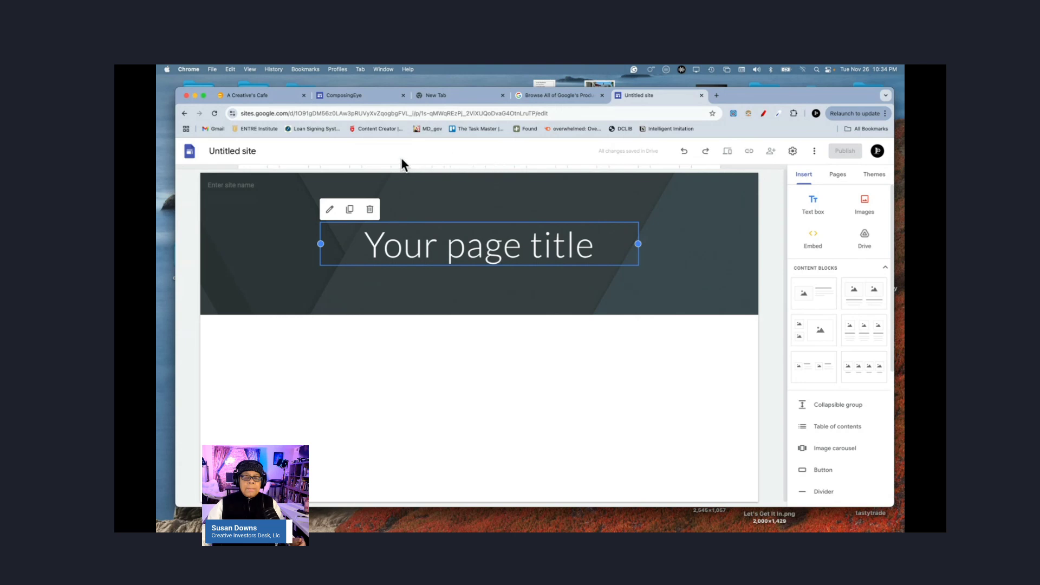
# Step: Close the Untitled site, New Tab and Google products tabs, leaving ComposingEye open
pyautogui.click(701, 95)
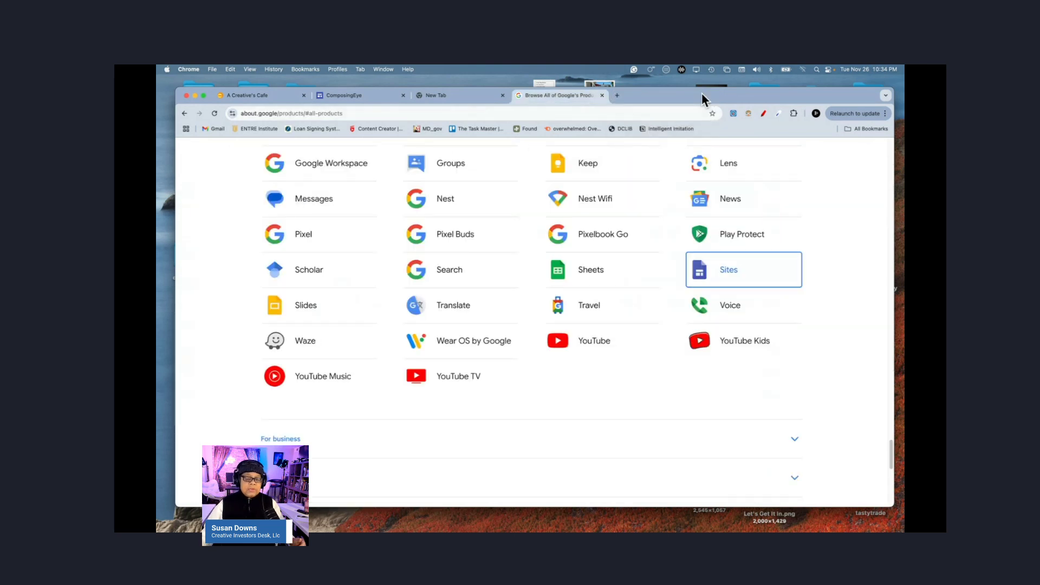
pyautogui.click(467, 96)
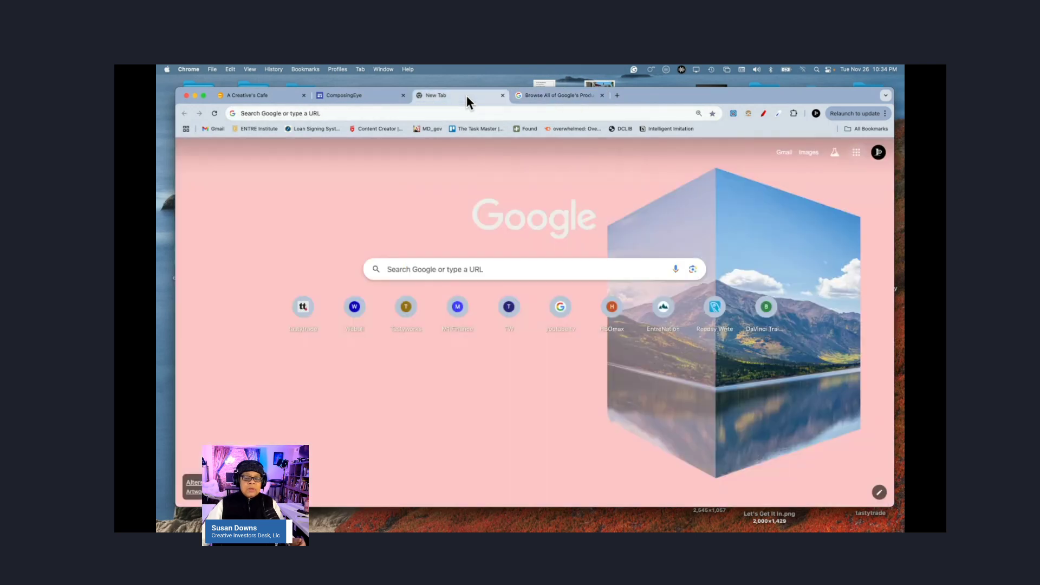
pyautogui.click(501, 95)
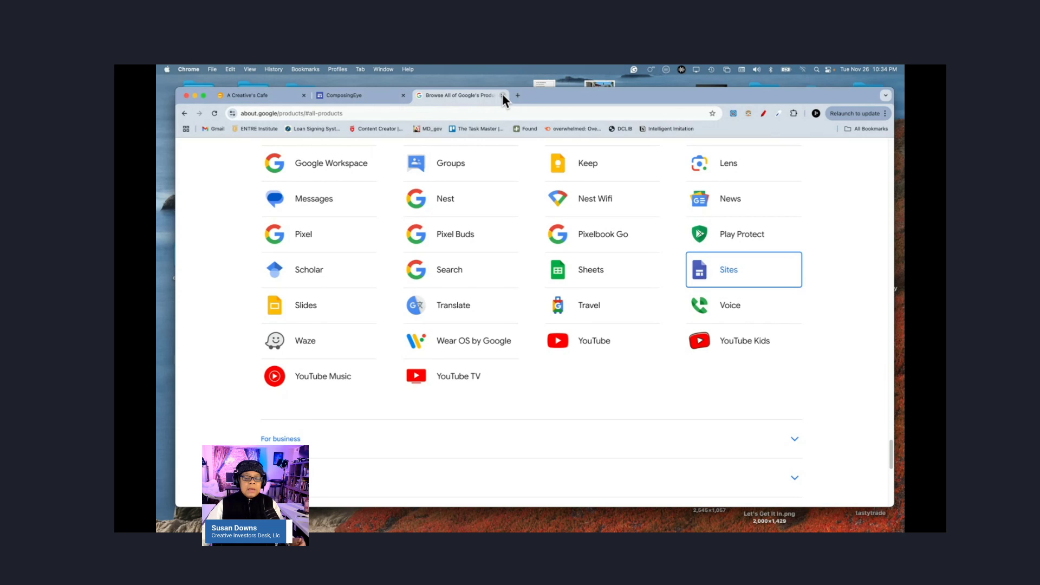
pyautogui.click(503, 95)
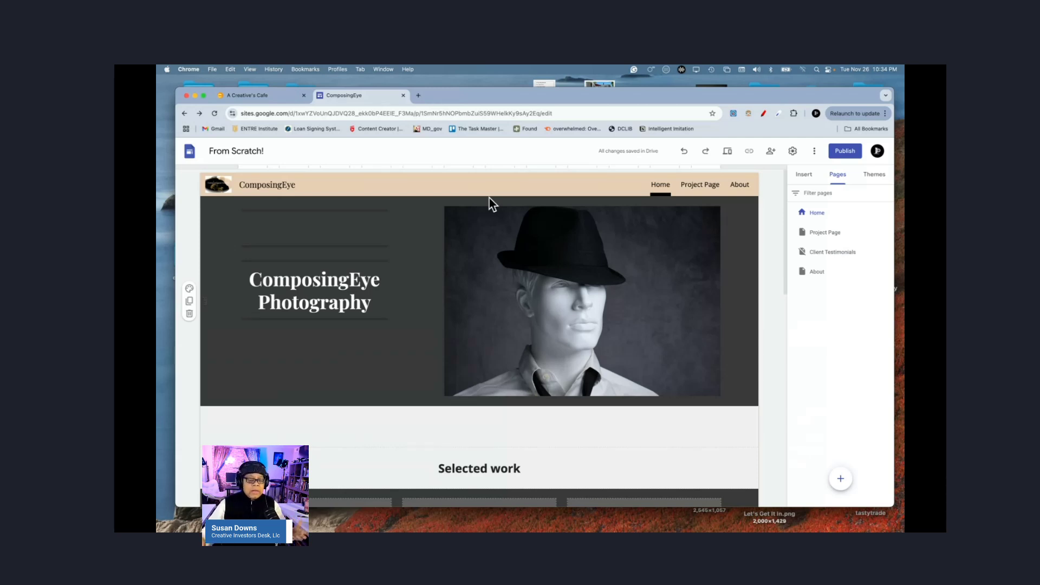
# Step: Replace the site name 'From Scratch!' with 'My Portfolio'
pyautogui.click(238, 152)
pyautogui.tripleClick(238, 153)
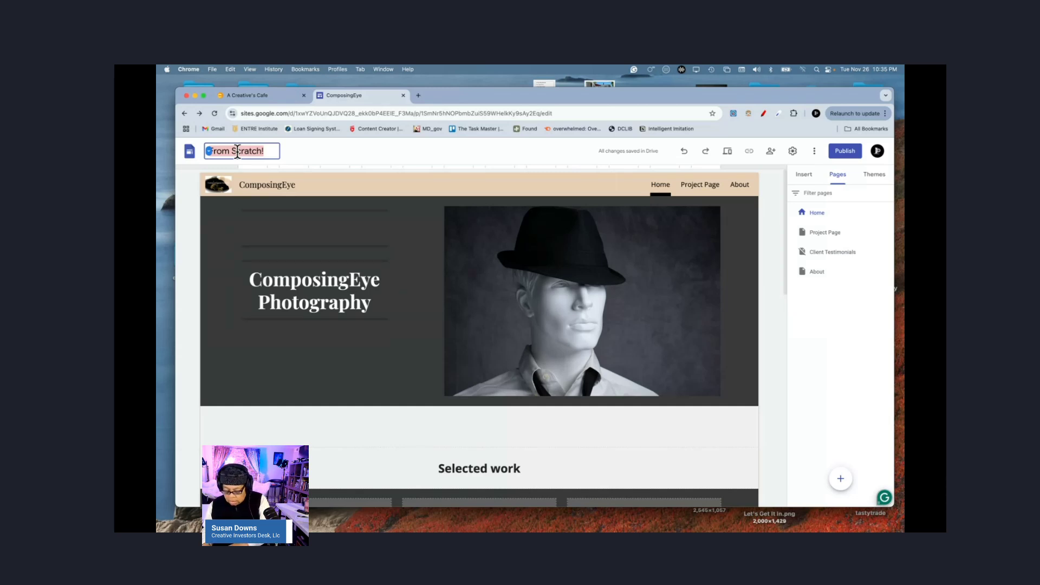
pyautogui.write('P')
pyautogui.press('BackSpace')
pyautogui.write('My Po')
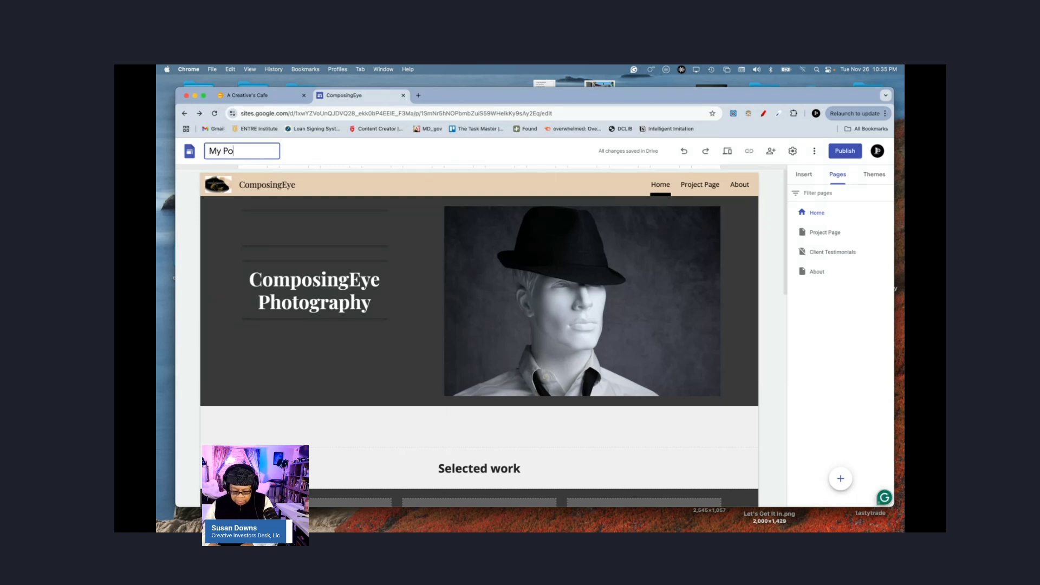
pyautogui.write('rtfolio')
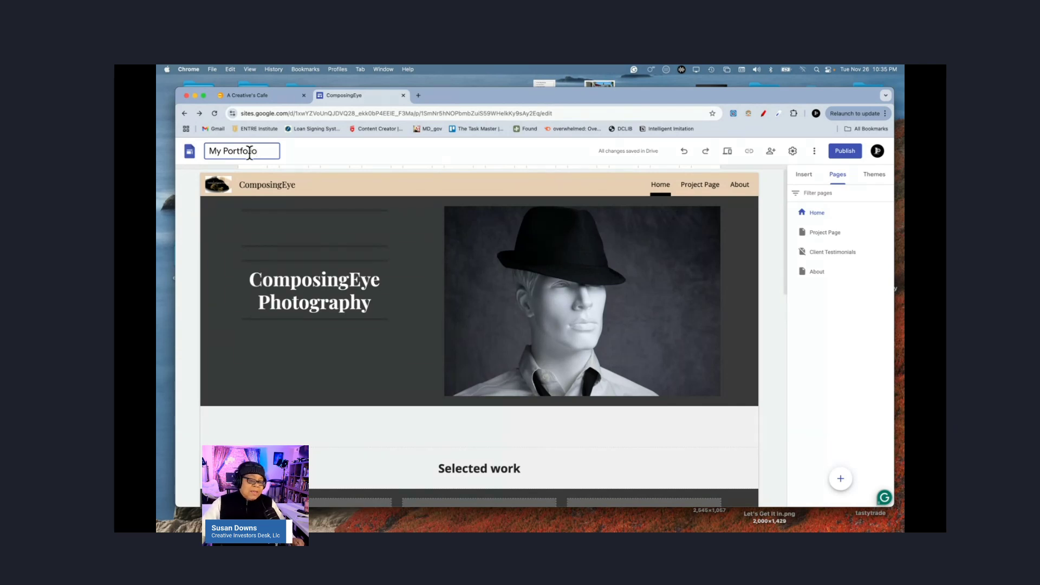
pyautogui.click(291, 154)
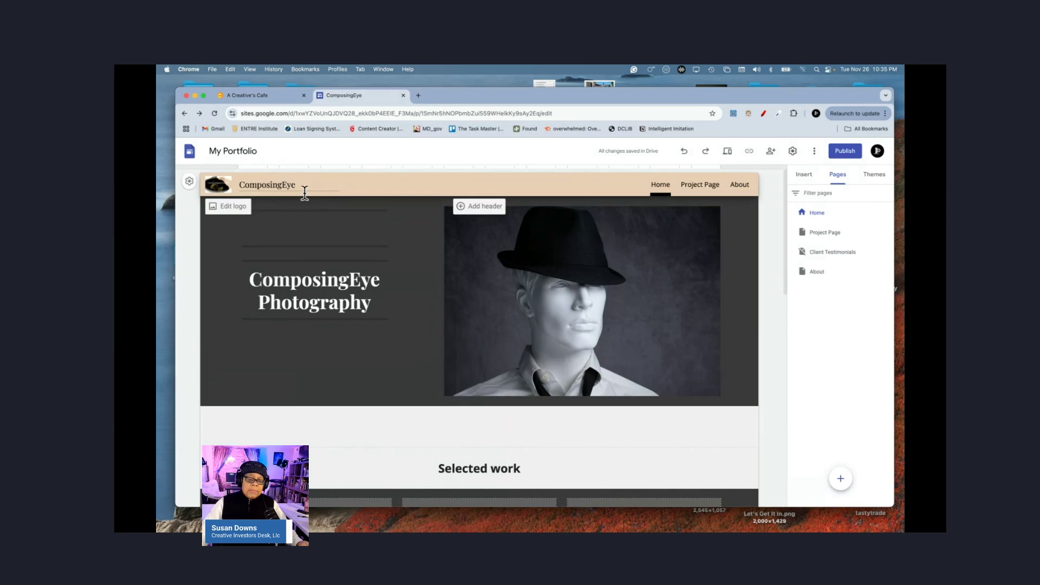
# Step: Check the logo and favicon images under Settings > Brand images
pyautogui.click(190, 184)
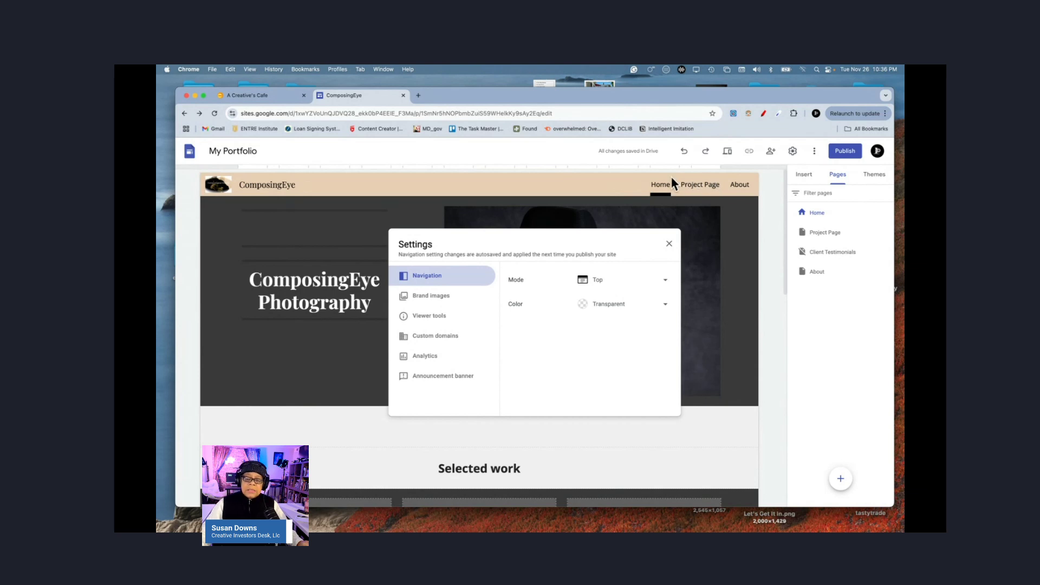
pyautogui.click(431, 299)
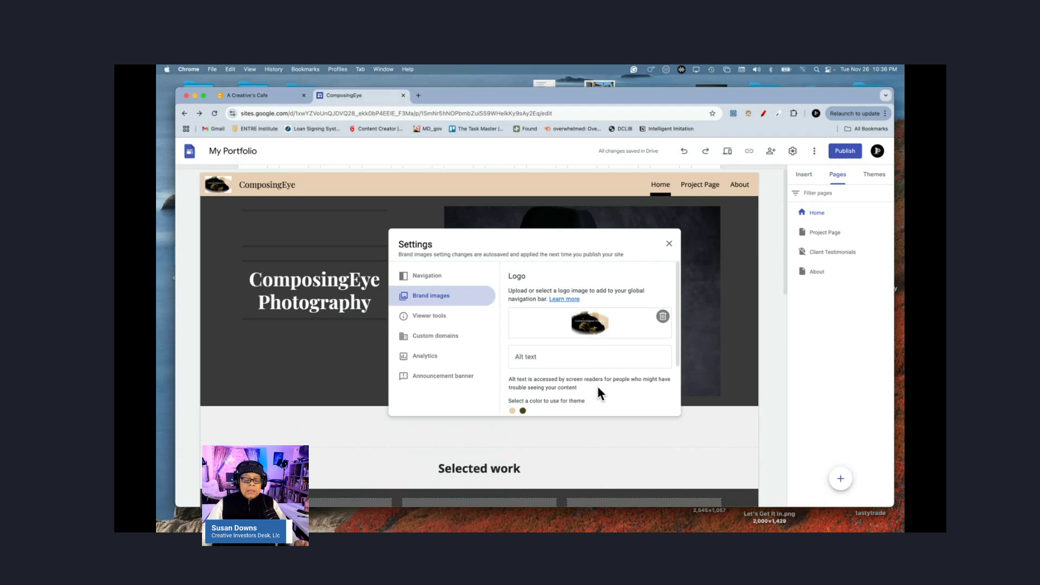
pyautogui.scroll(-2, 597, 385)
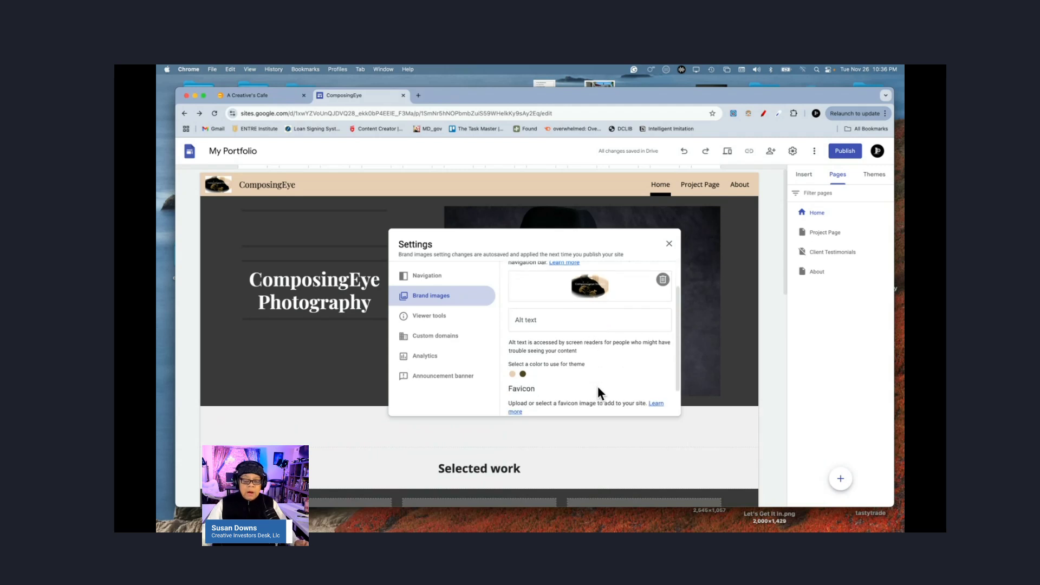
pyautogui.click(513, 374)
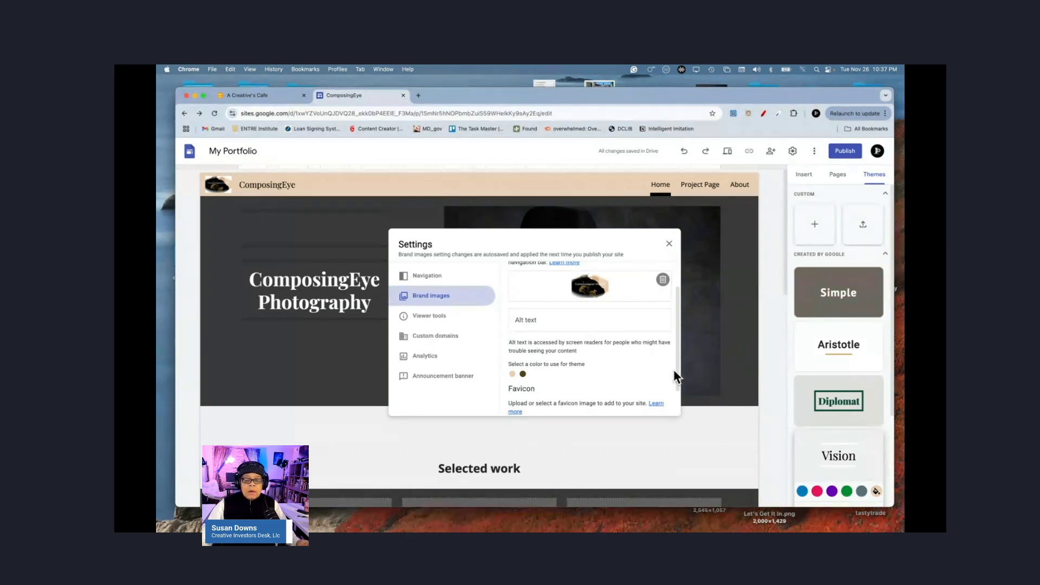
pyautogui.scroll(-2, 628, 364)
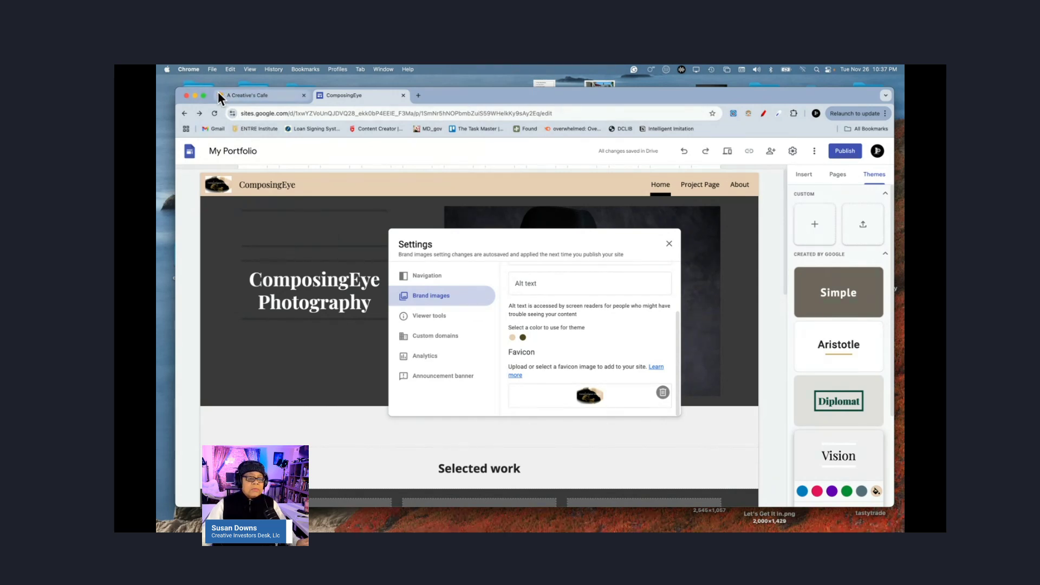
# Step: Glance at A Creative's Cafe, then close the ComposingEye Settings dialog
pyautogui.click(248, 95)
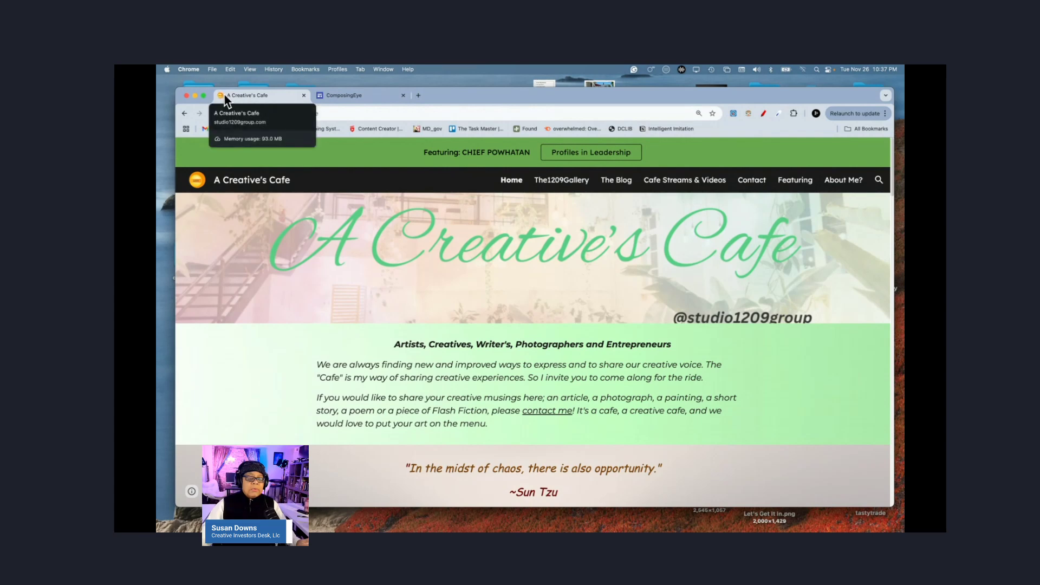
pyautogui.click(345, 96)
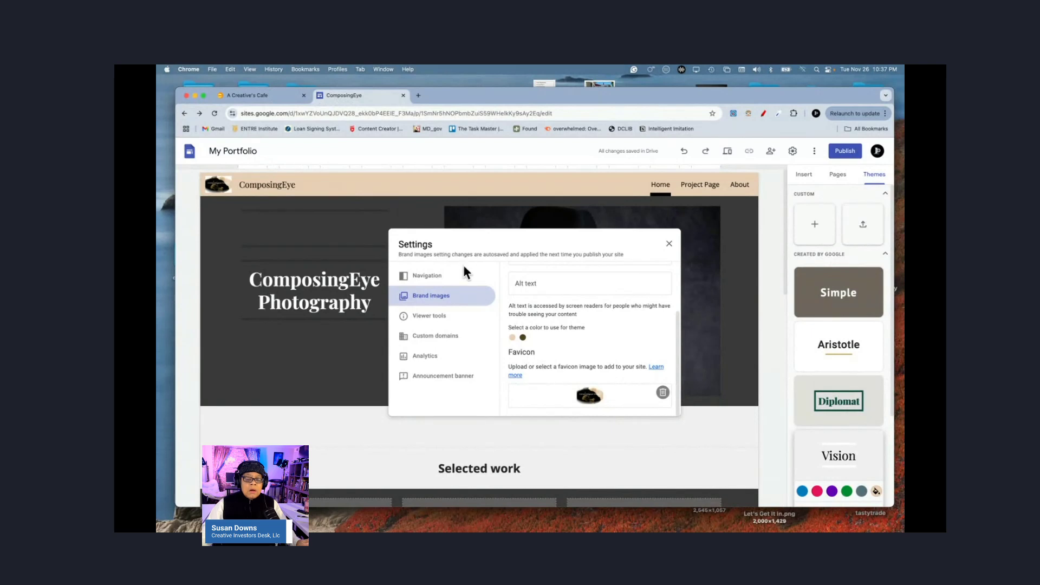
pyautogui.scroll(2, 554, 320)
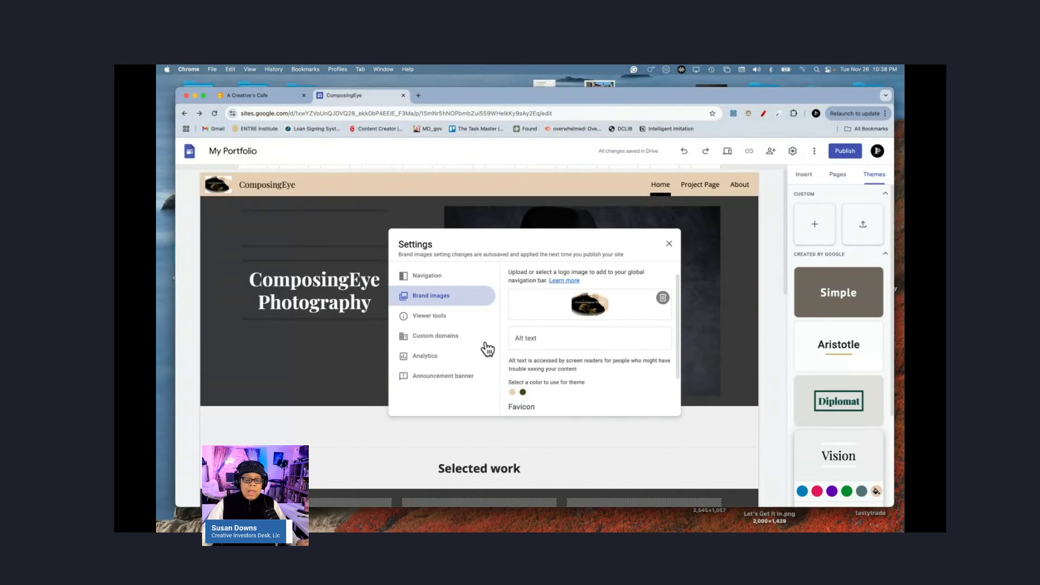
pyautogui.click(672, 247)
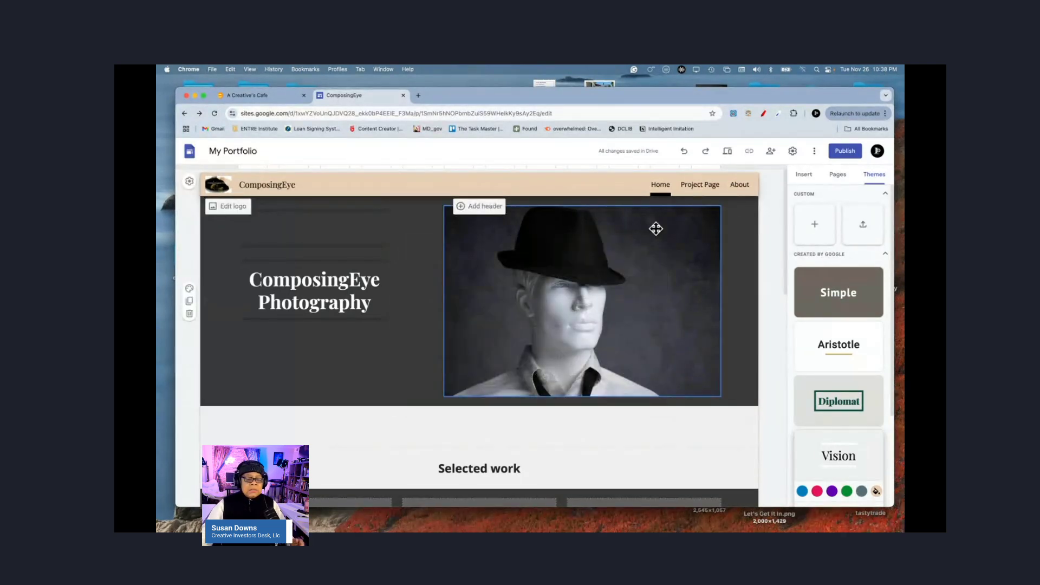
pyautogui.click(230, 210)
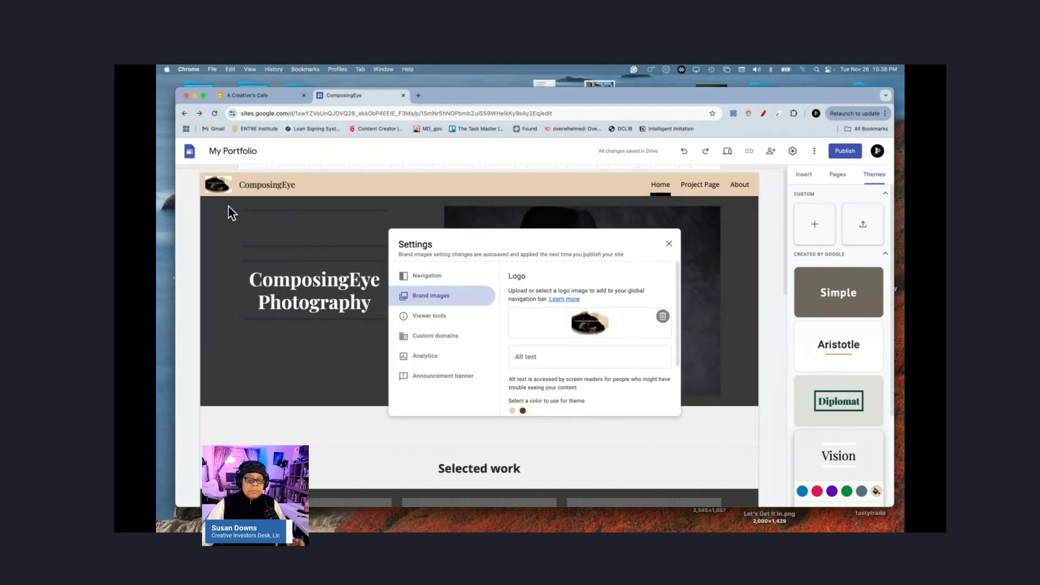
pyautogui.click(670, 245)
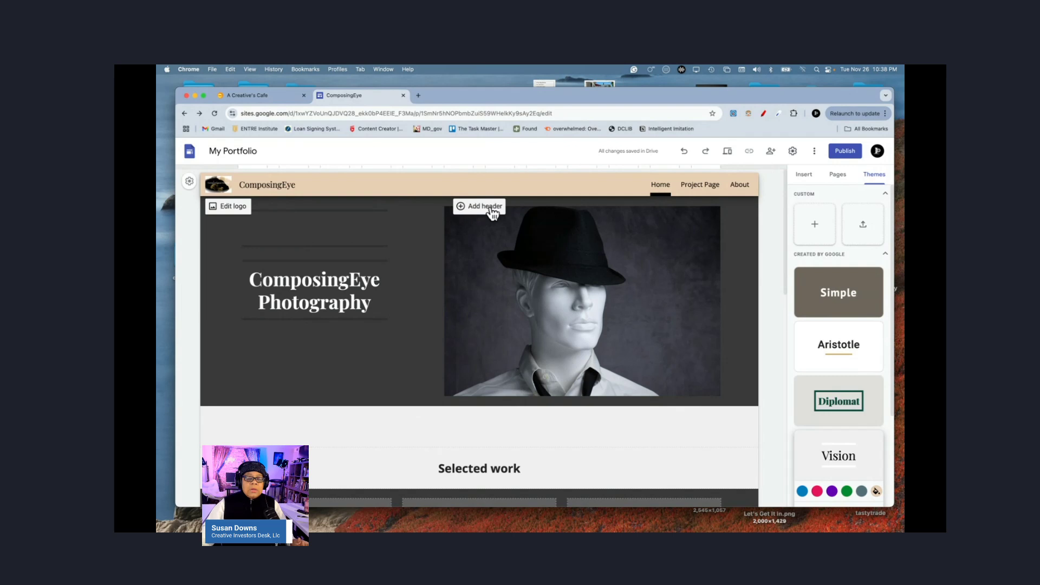
# Step: Add an empty caption under the hat portrait via its More options menu
pyautogui.click(529, 263)
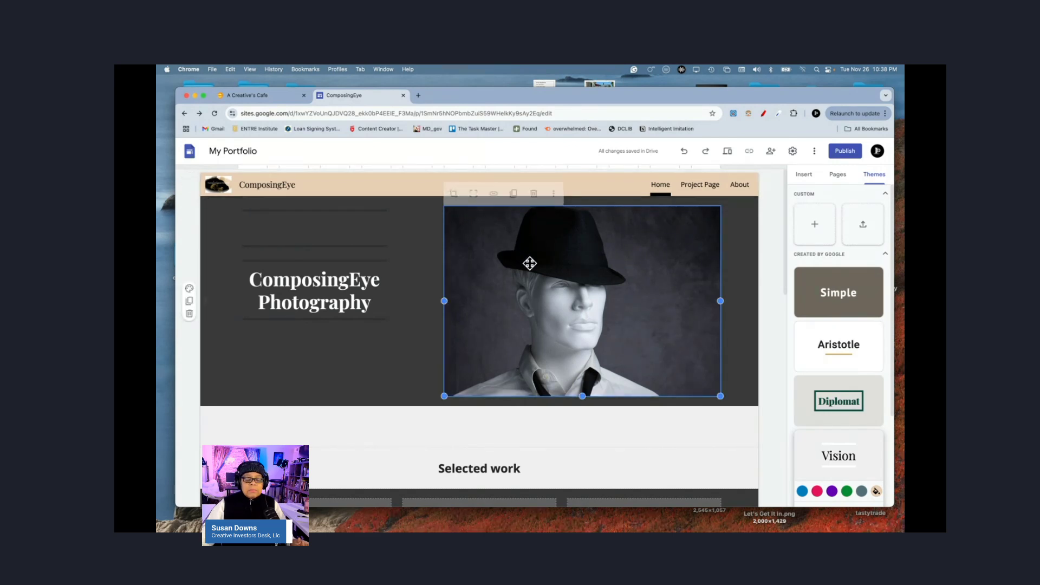
pyautogui.click(554, 193)
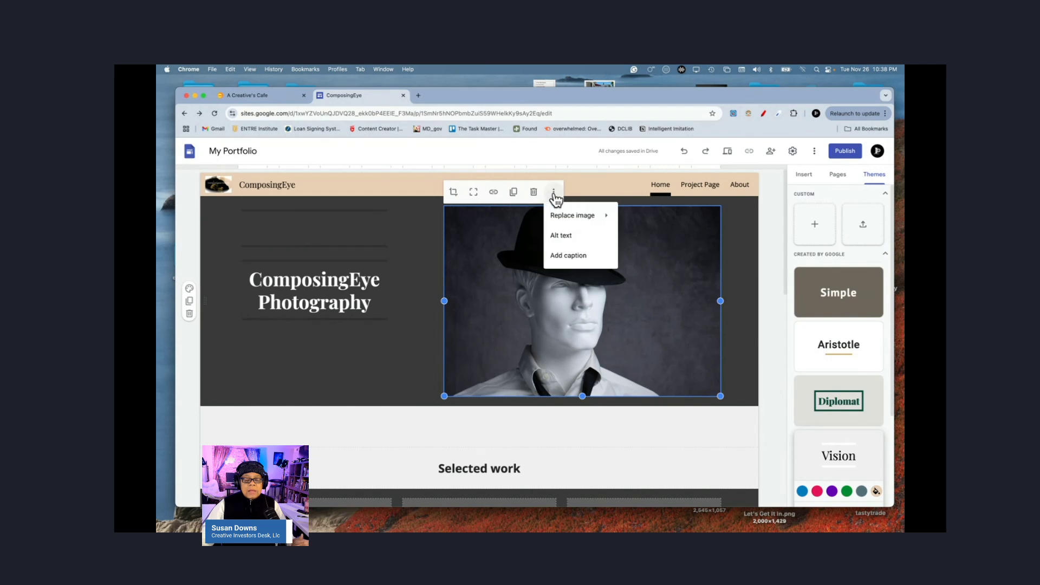
pyautogui.moveTo(578, 216)
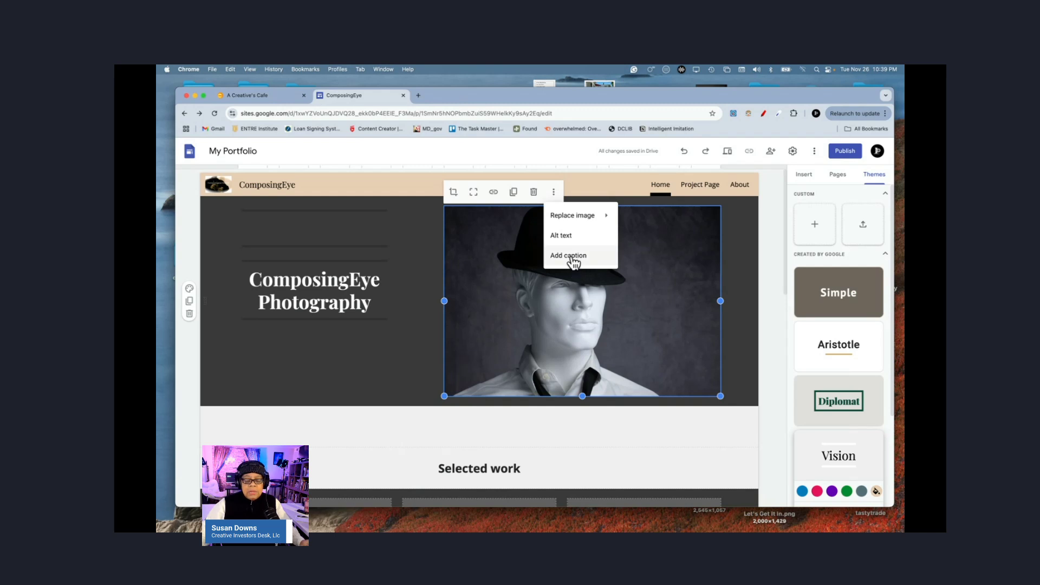
pyautogui.click(573, 262)
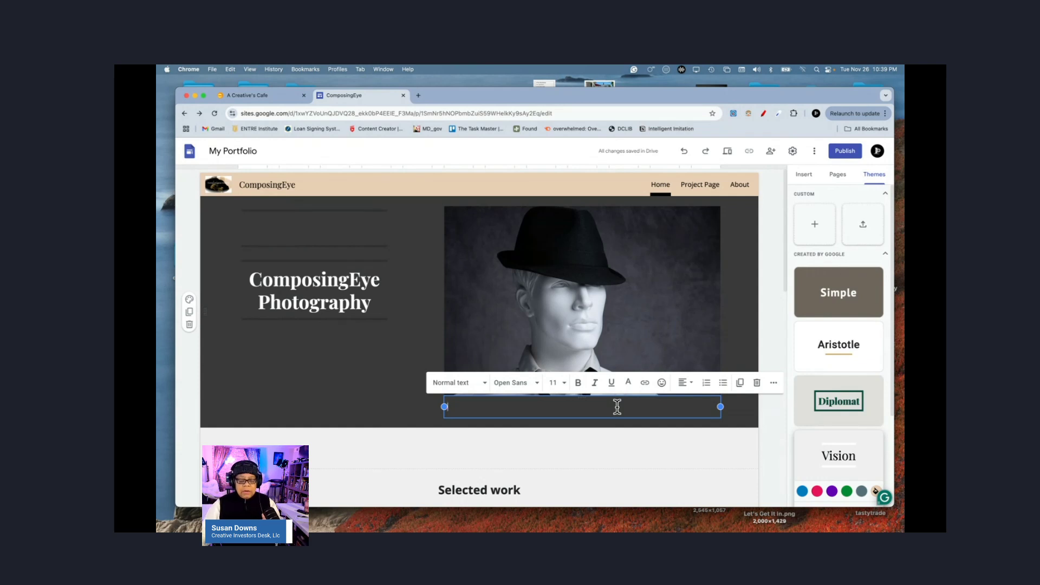
# Step: Caption the portrait 'Meet' plus the model's first name, centred, size 18, bold, underlined
pyautogui.write('M')
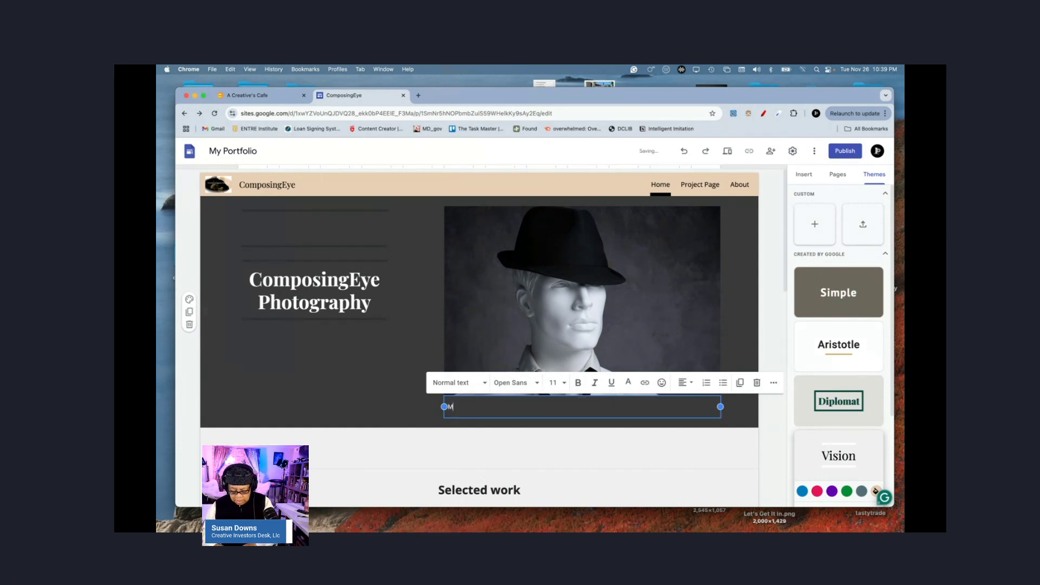
pyautogui.write('eet David')
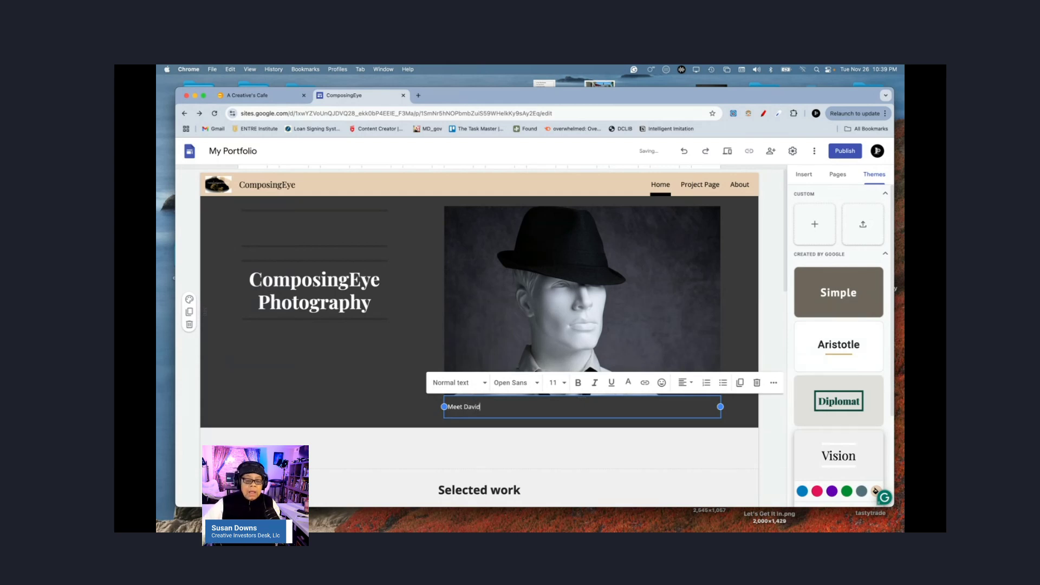
pyautogui.doubleClick(471, 407)
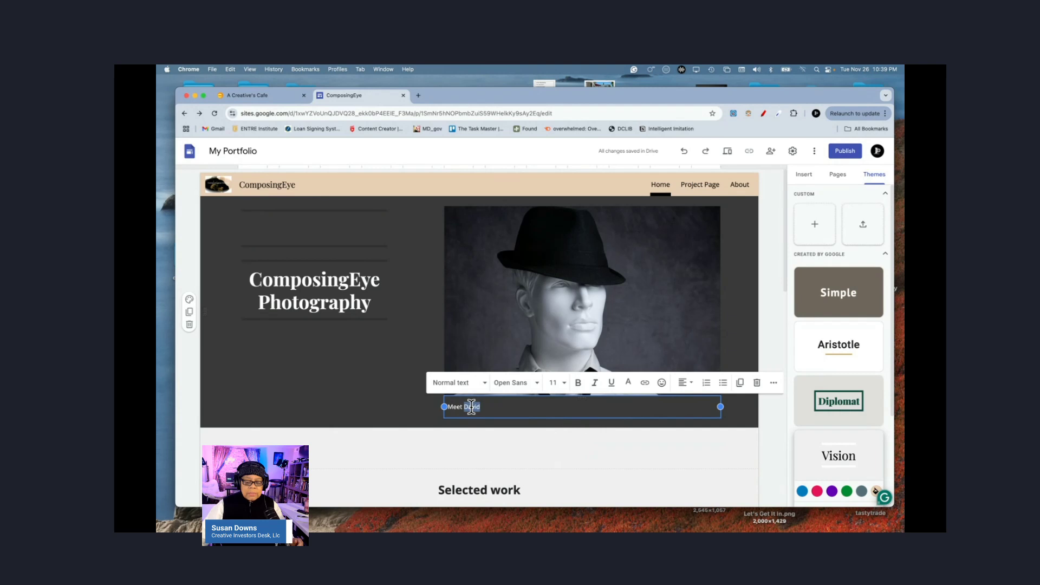
pyautogui.tripleClick(472, 407)
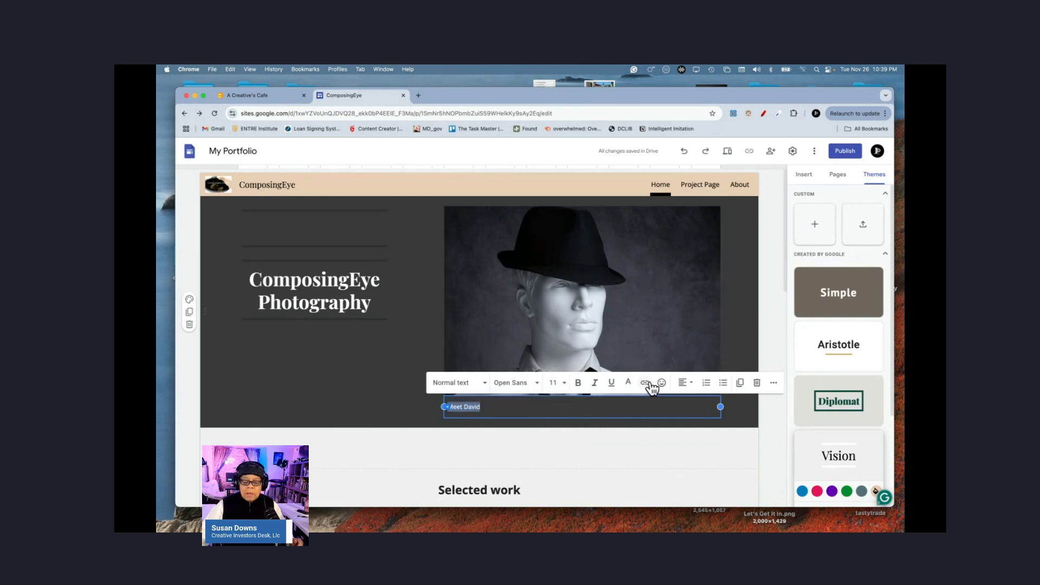
pyautogui.click(683, 386)
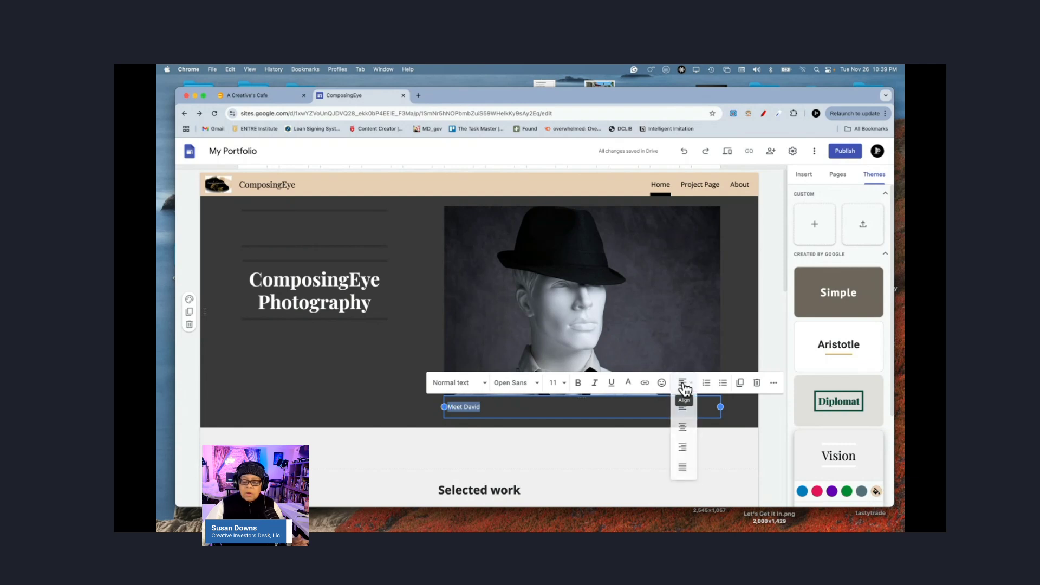
pyautogui.click(683, 428)
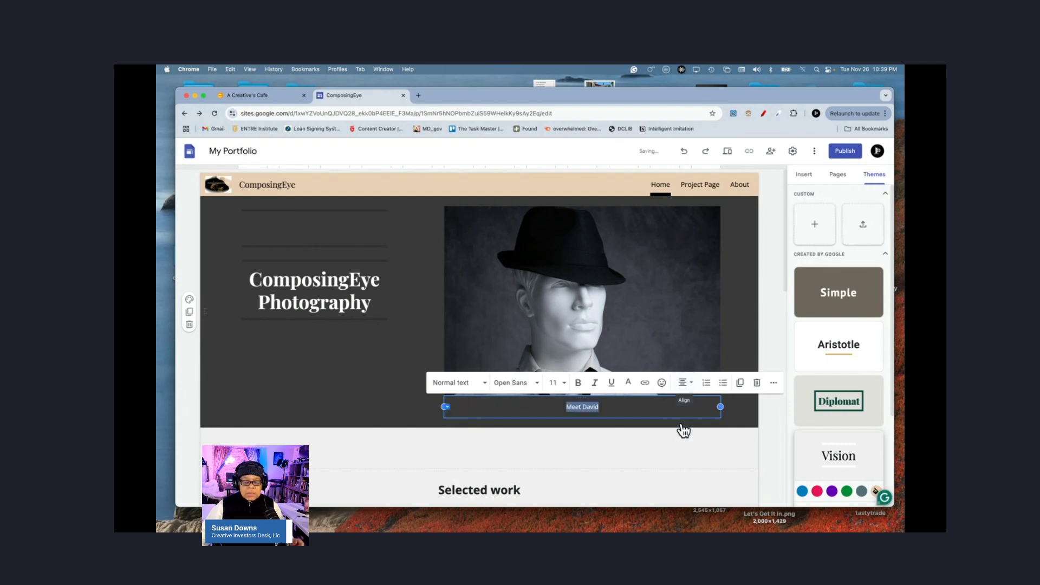
pyautogui.click(553, 383)
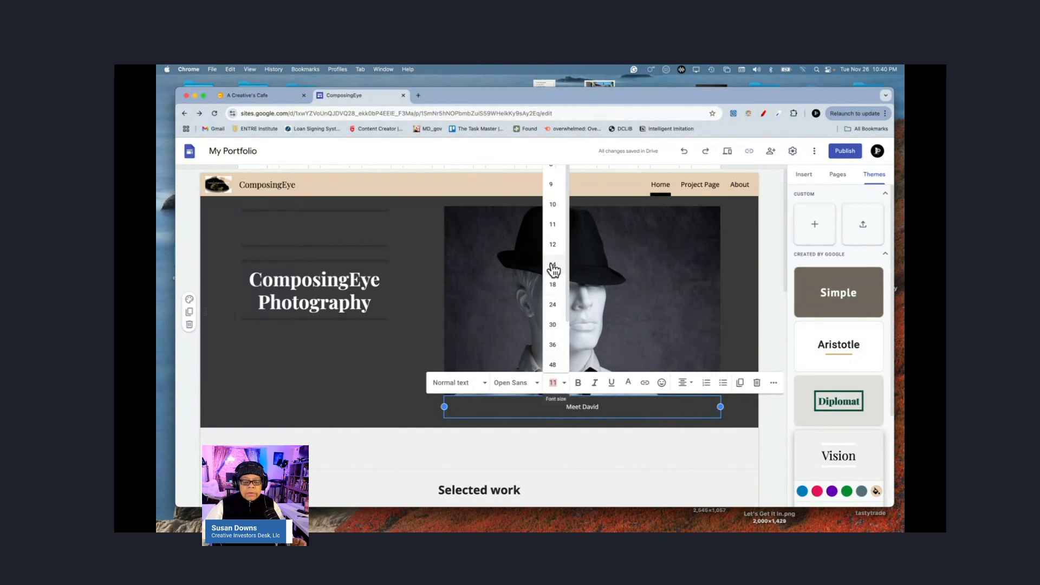
pyautogui.click(552, 286)
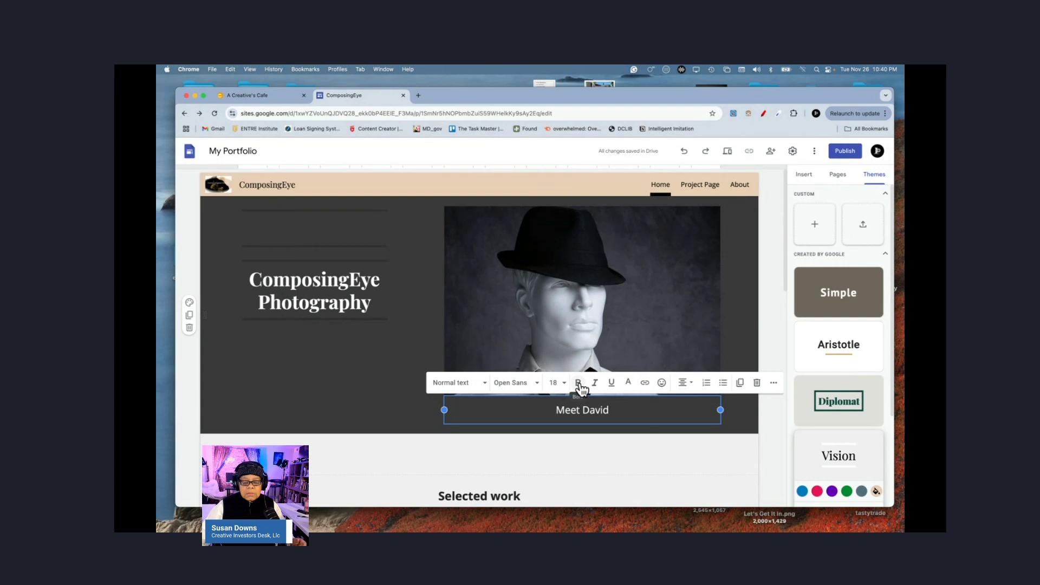
pyautogui.click(579, 383)
pyautogui.click(611, 384)
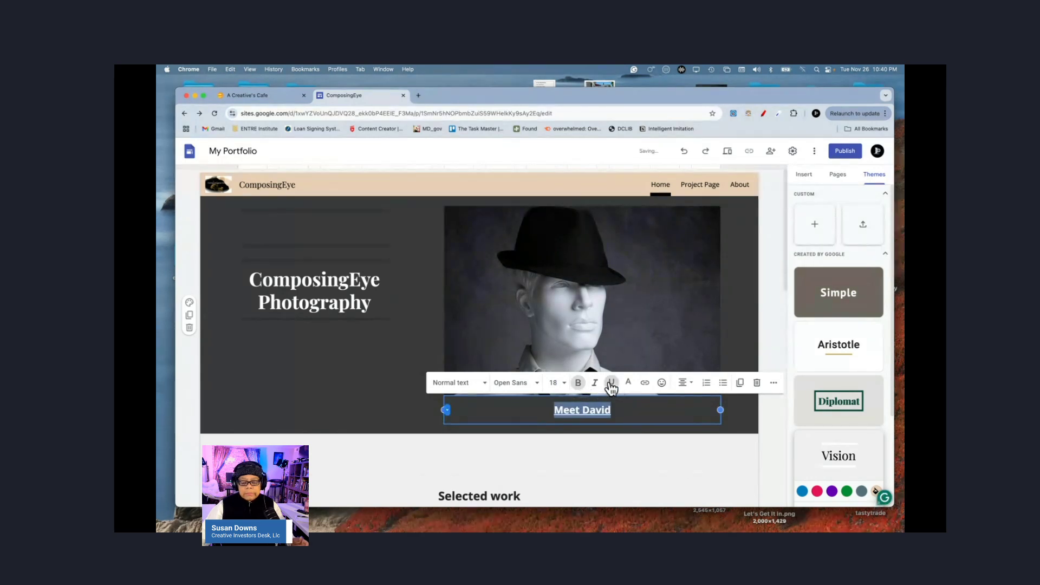
pyautogui.click(353, 404)
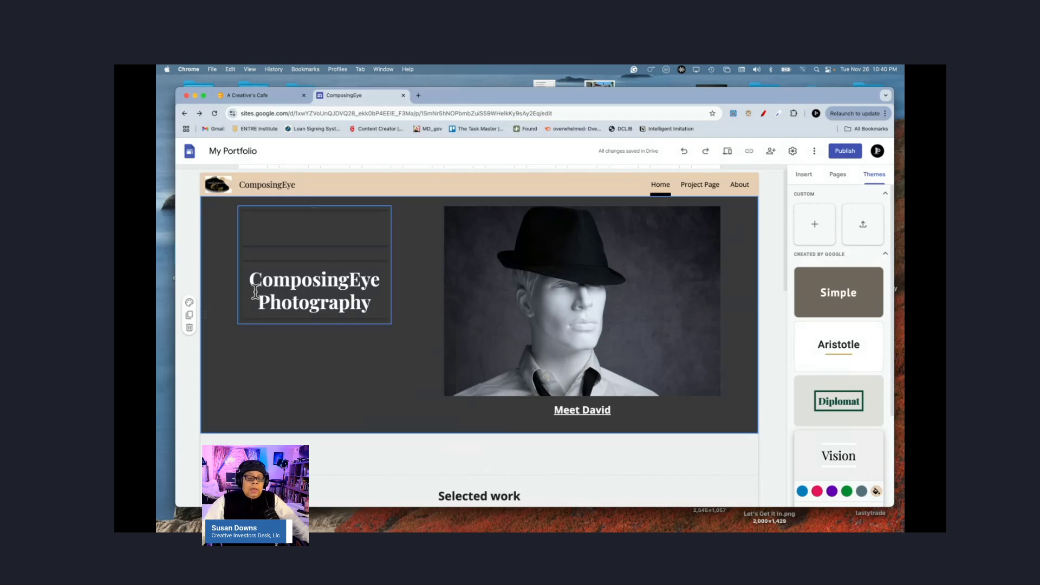
pyautogui.click(301, 295)
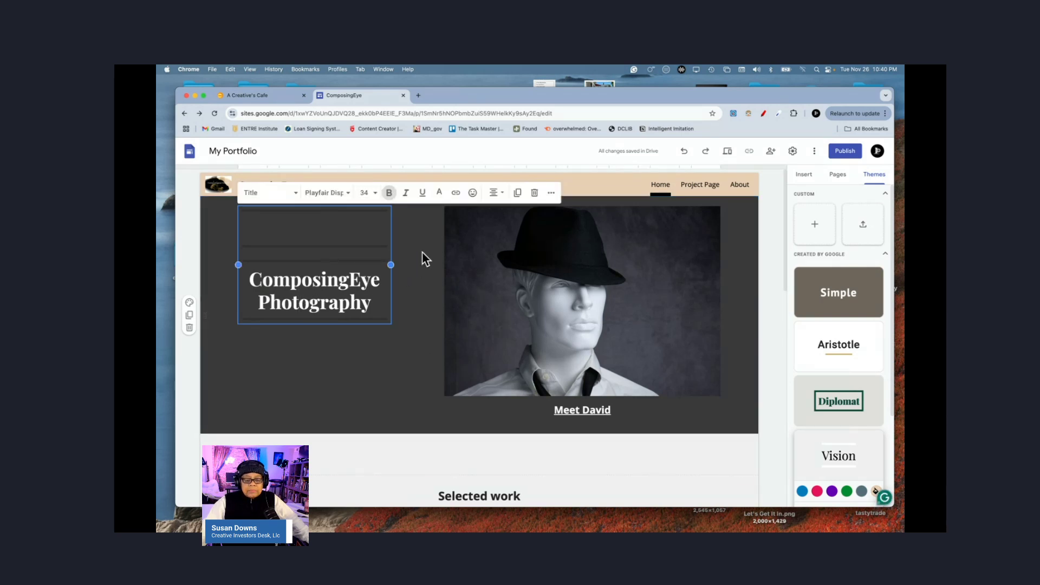
pyautogui.click(535, 194)
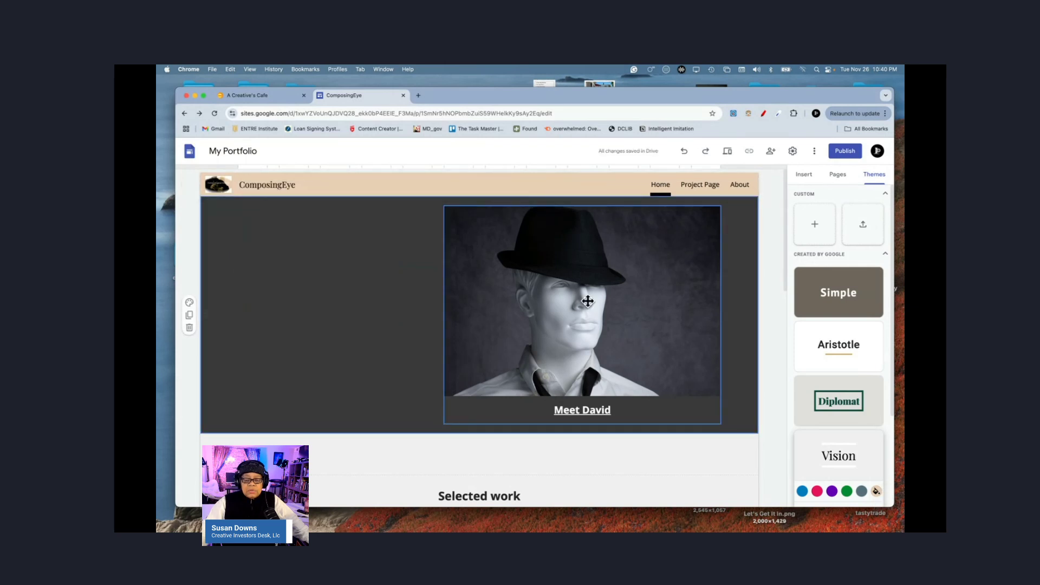
pyautogui.moveTo(588, 301); pyautogui.dragTo(477, 288)
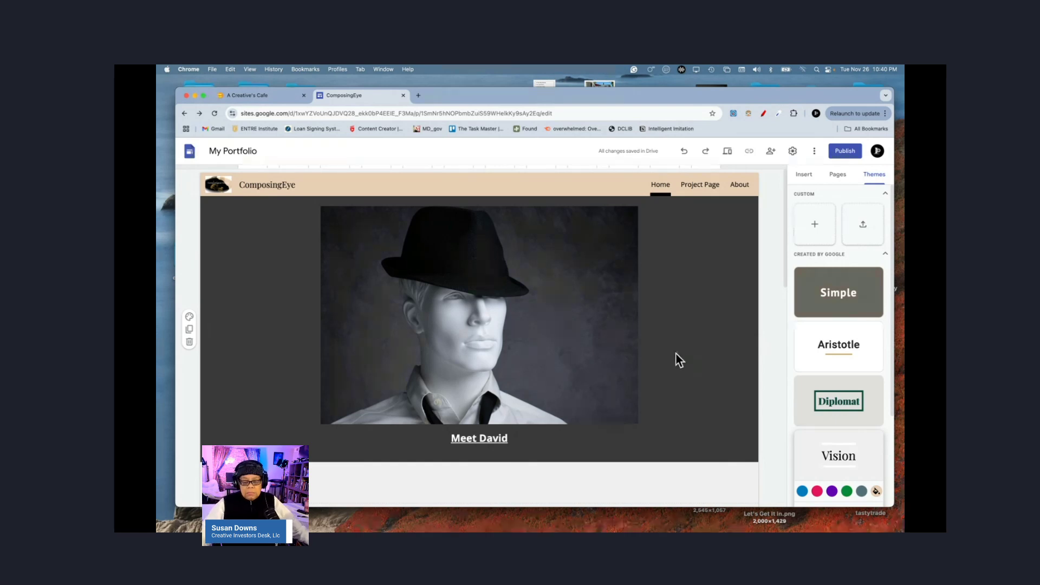
pyautogui.click(497, 344)
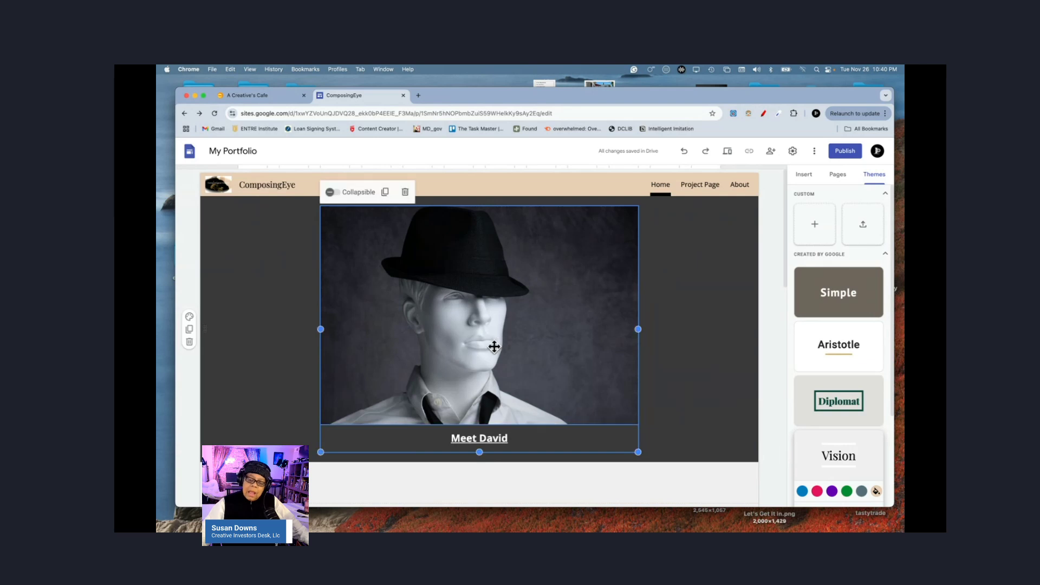
pyautogui.click(776, 340)
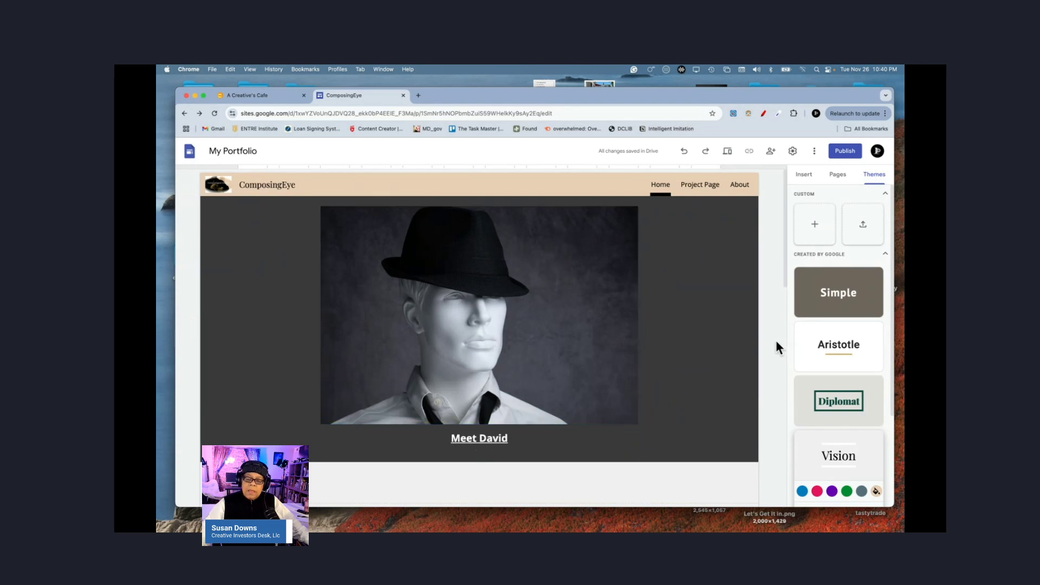
pyautogui.click(685, 152)
pyautogui.click(685, 152)
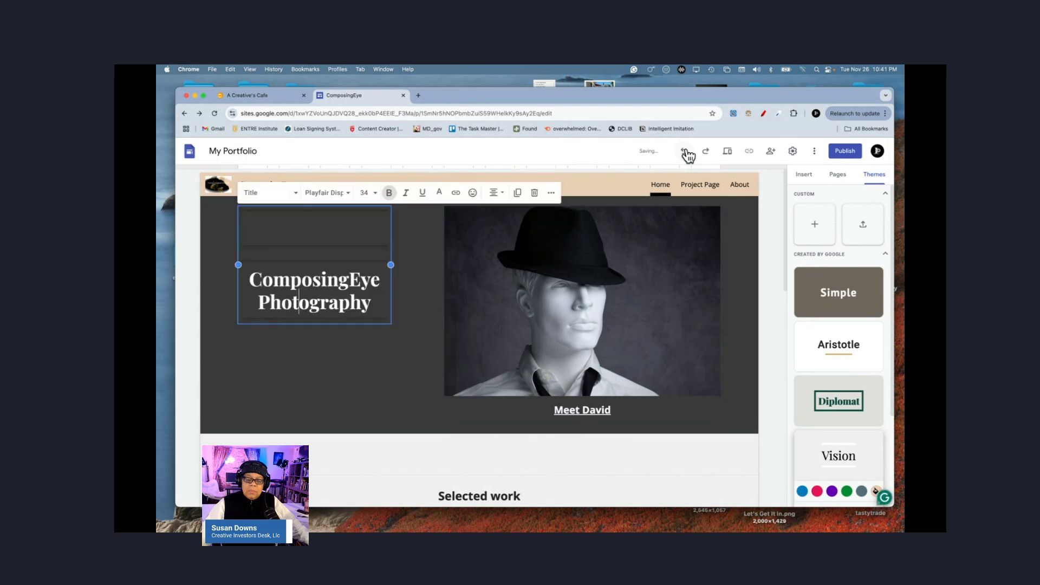
pyautogui.click(779, 331)
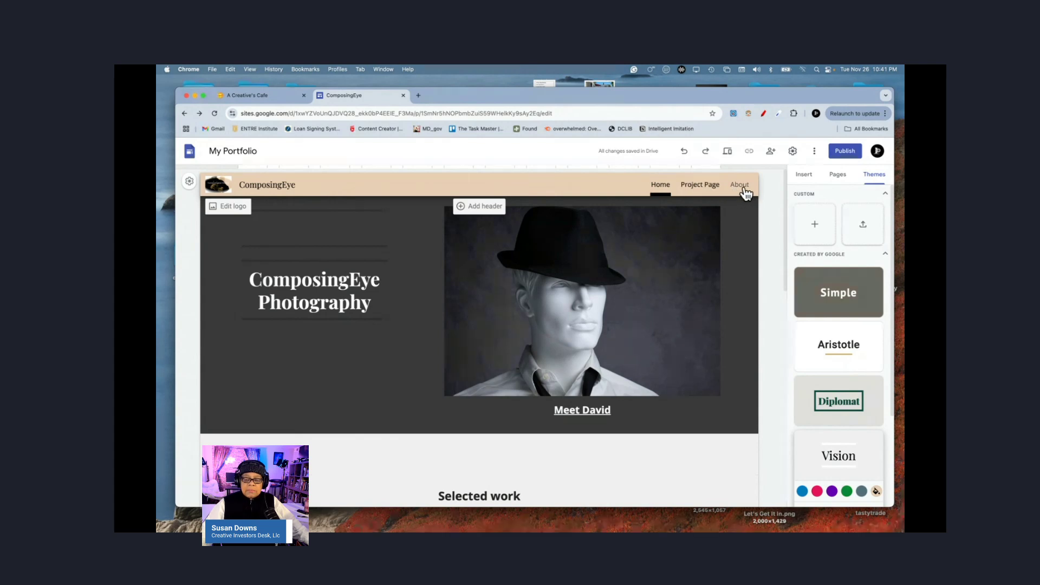
# Step: Try the Side navigation mode and check the hamburger drawer menu
pyautogui.click(793, 154)
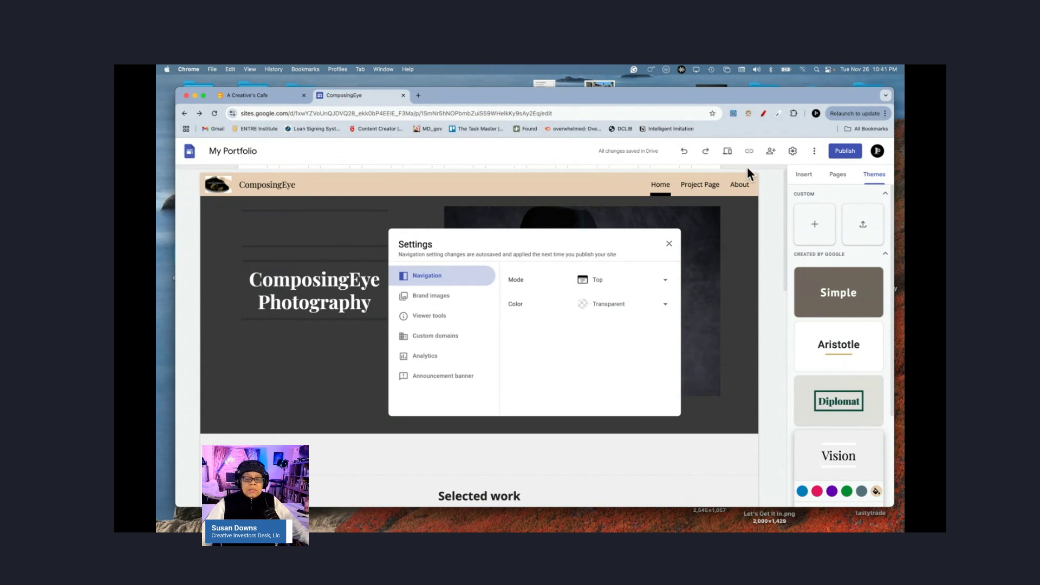
pyautogui.click(666, 284)
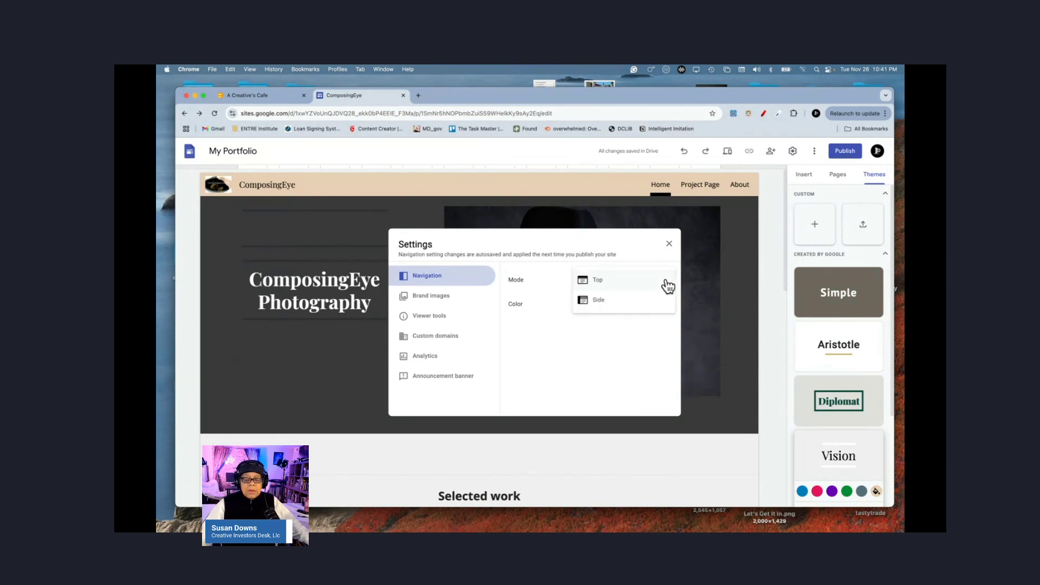
pyautogui.click(598, 301)
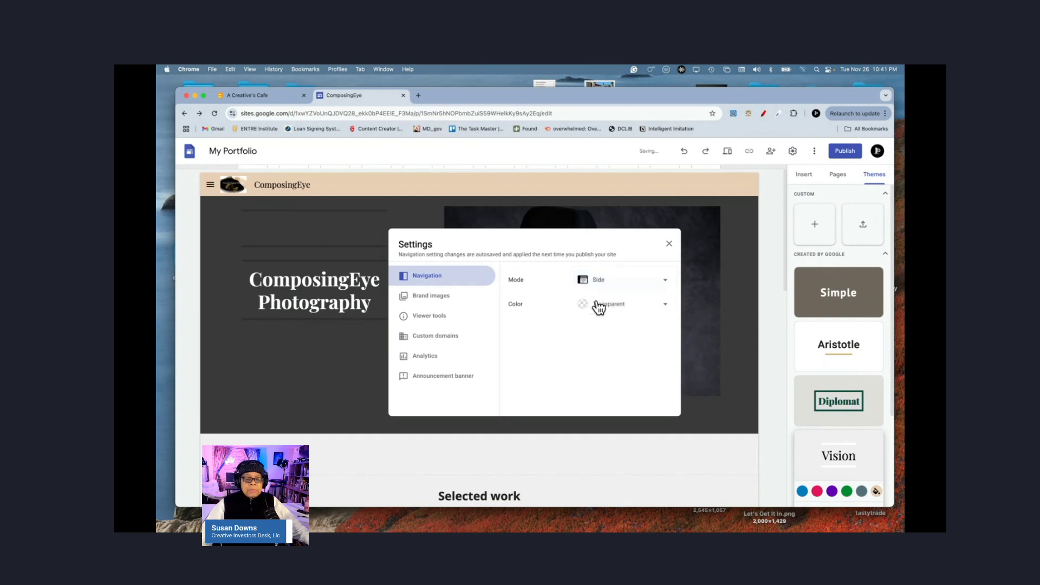
pyautogui.click(211, 188)
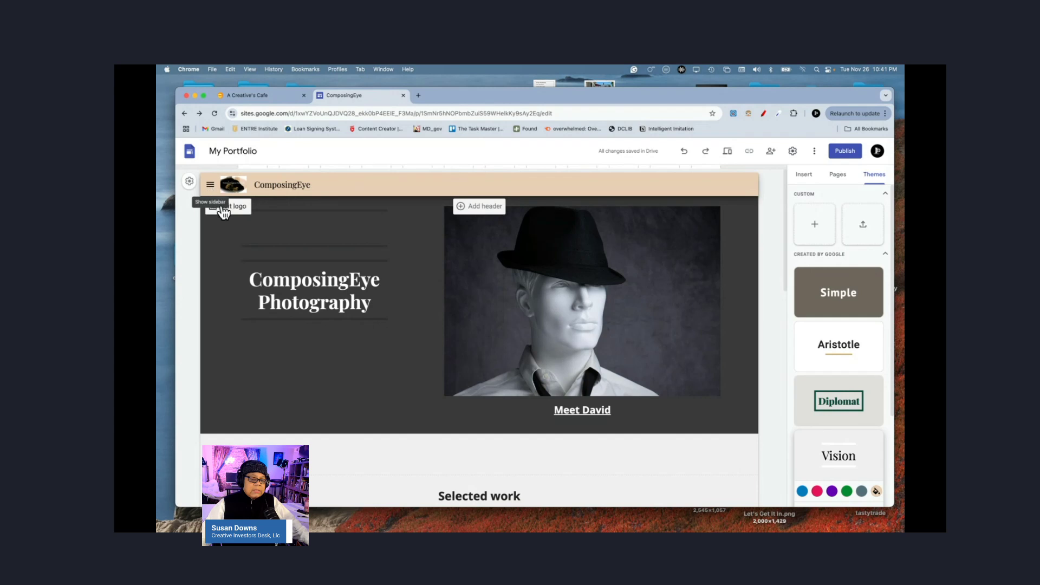
pyautogui.click(208, 186)
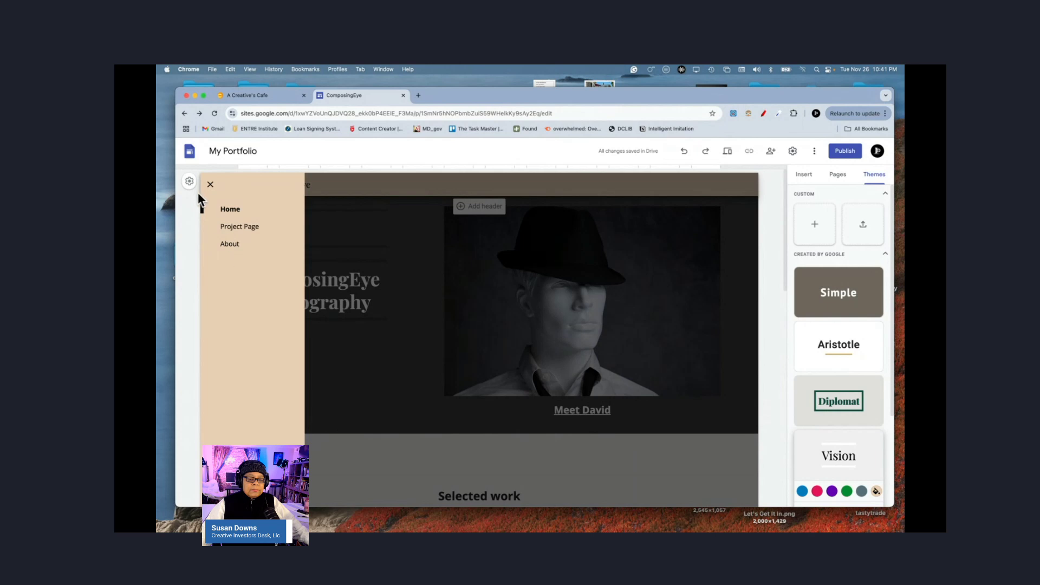
pyautogui.click(210, 186)
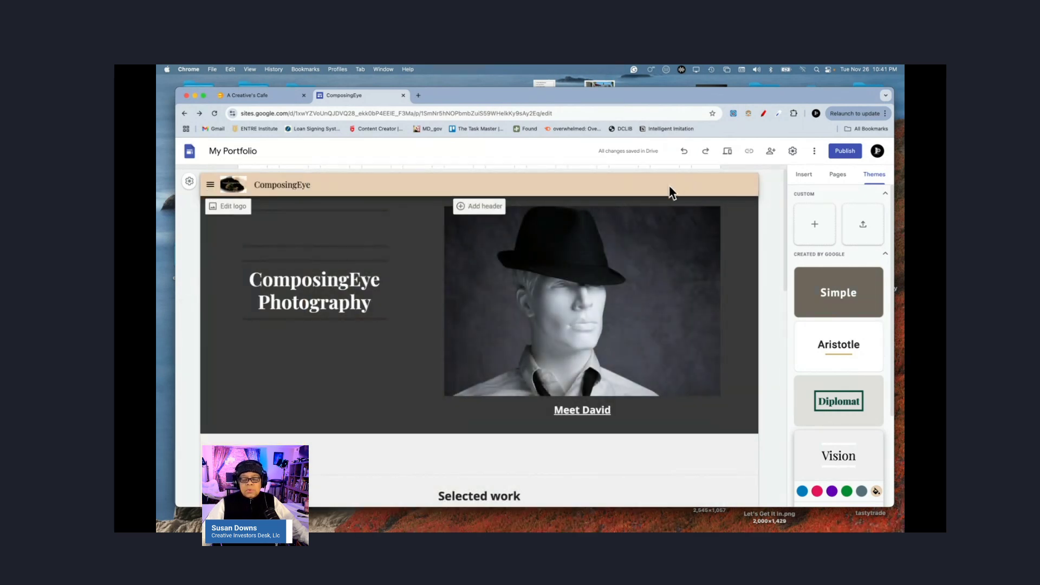
# Step: Switch the site navigation mode to Top in Settings > Navigation
pyautogui.click(793, 153)
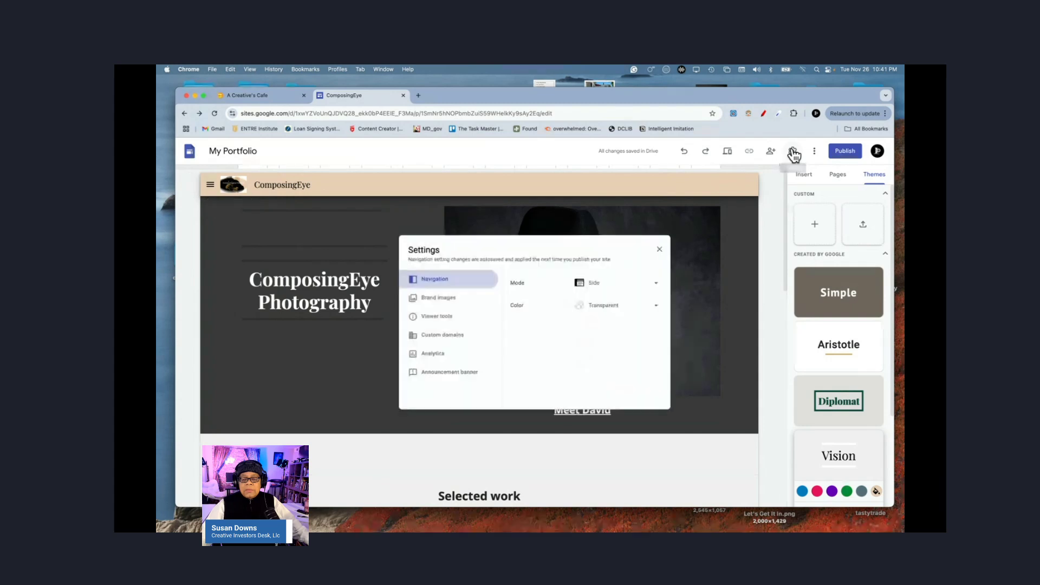
pyautogui.click(665, 282)
pyautogui.click(584, 262)
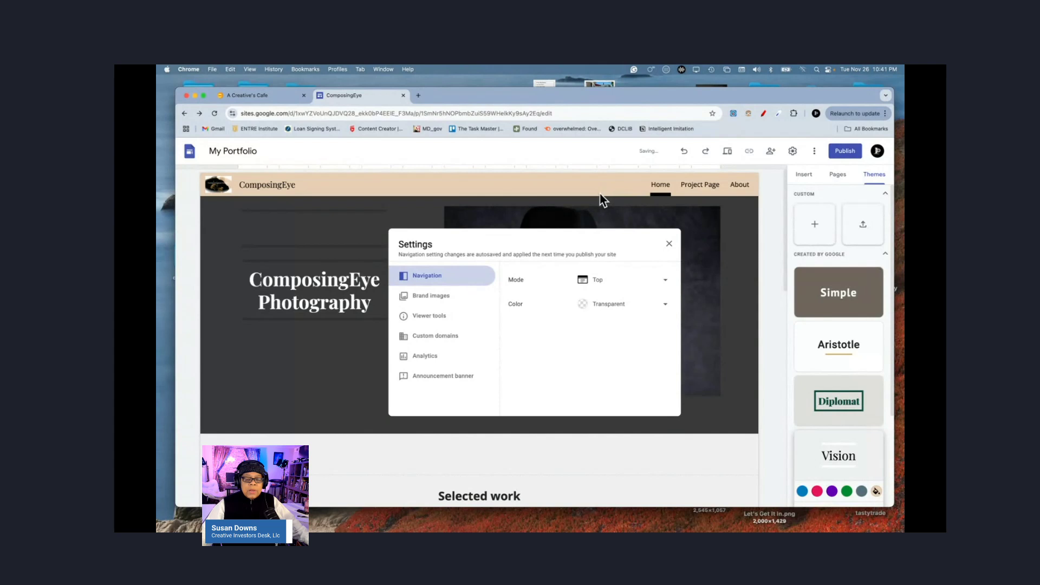
pyautogui.press('Escape')
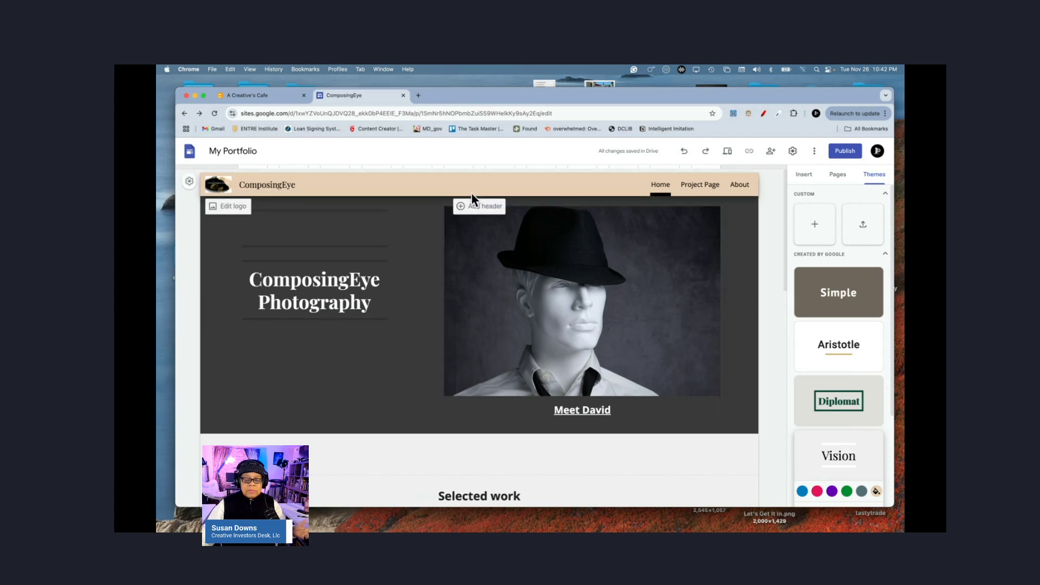
# Step: Add a Home title header to the page and start choosing its background image
pyautogui.click(472, 206)
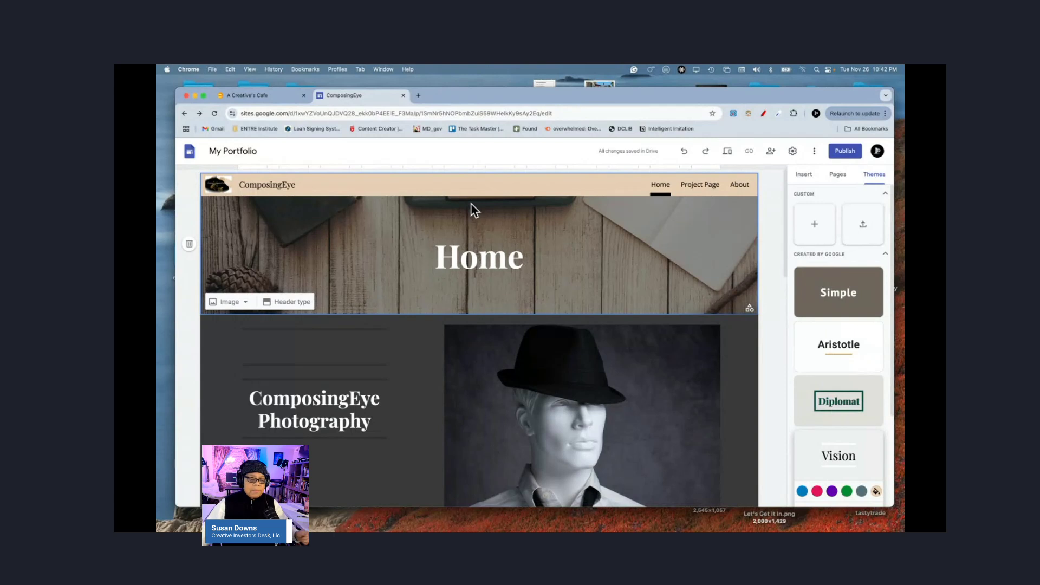
pyautogui.click(245, 304)
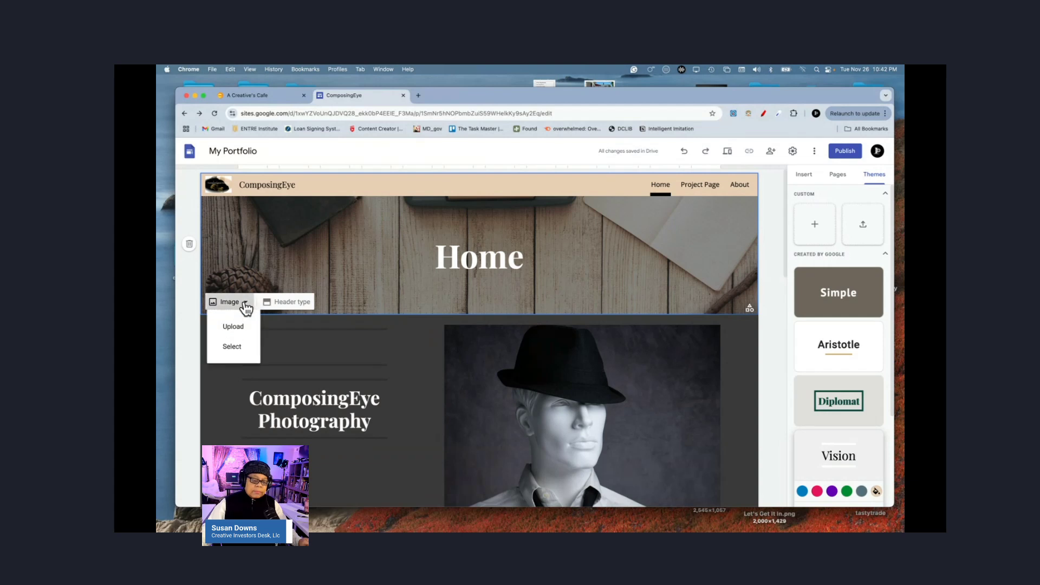
pyautogui.click(233, 347)
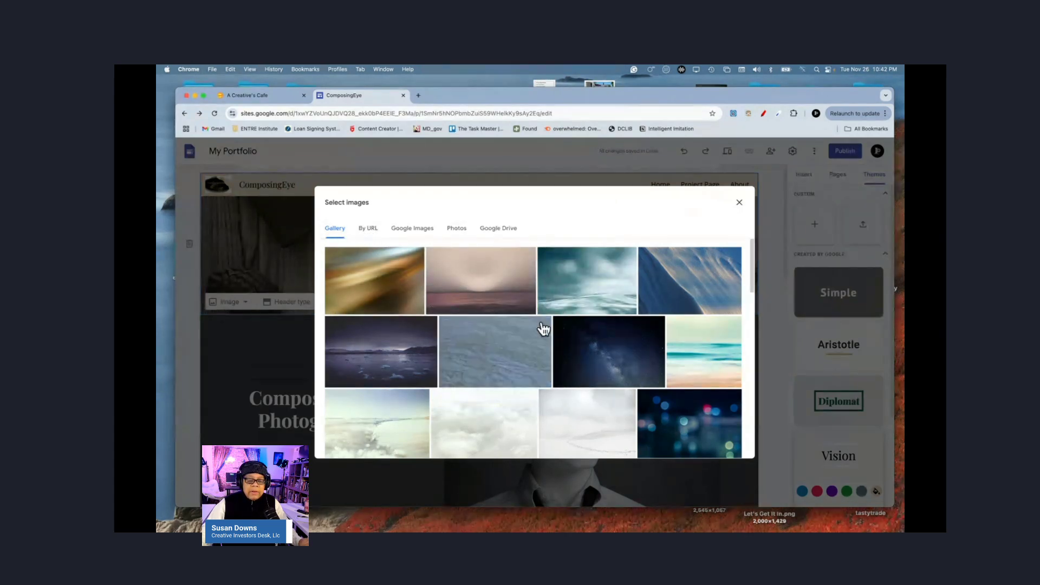
# Step: Search Google Images for 'A camera' and insert the cartoon camera drawing as background
pyautogui.click(414, 233)
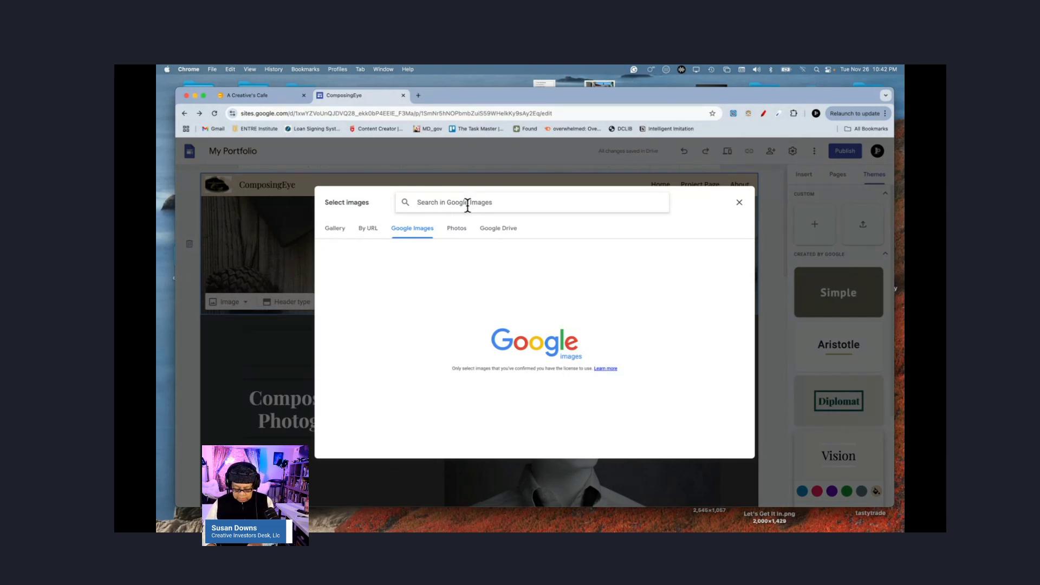
pyautogui.write('A camera')
pyautogui.press('Return')
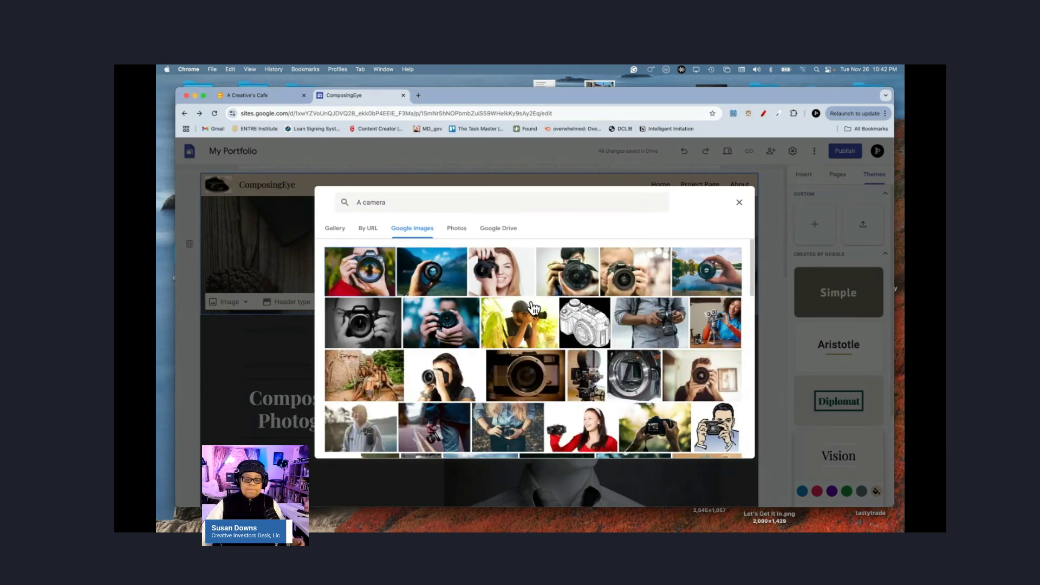
pyautogui.scroll(-4, 533, 308)
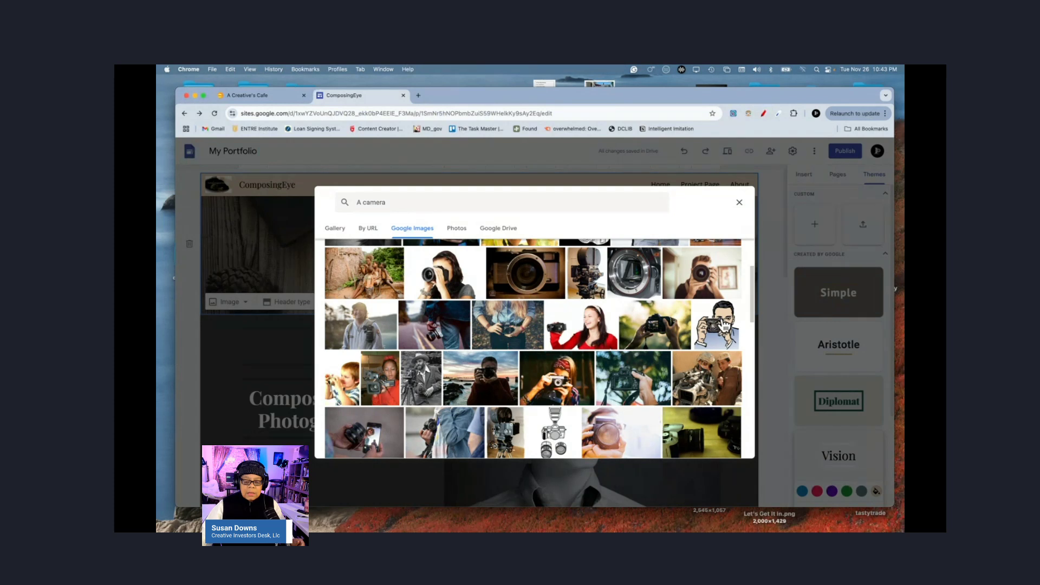
pyautogui.scroll(-2, 723, 325)
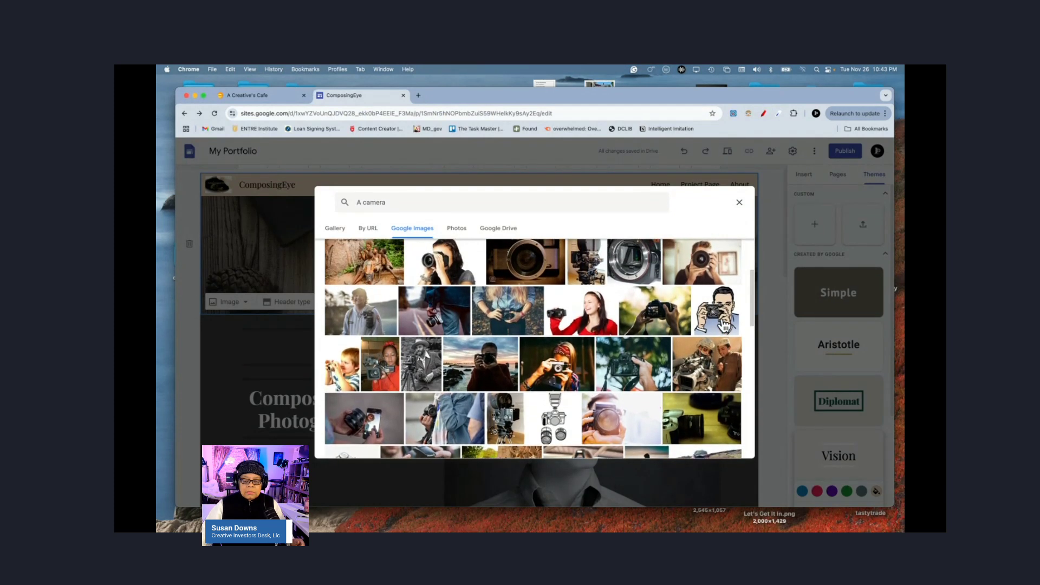
pyautogui.click(724, 325)
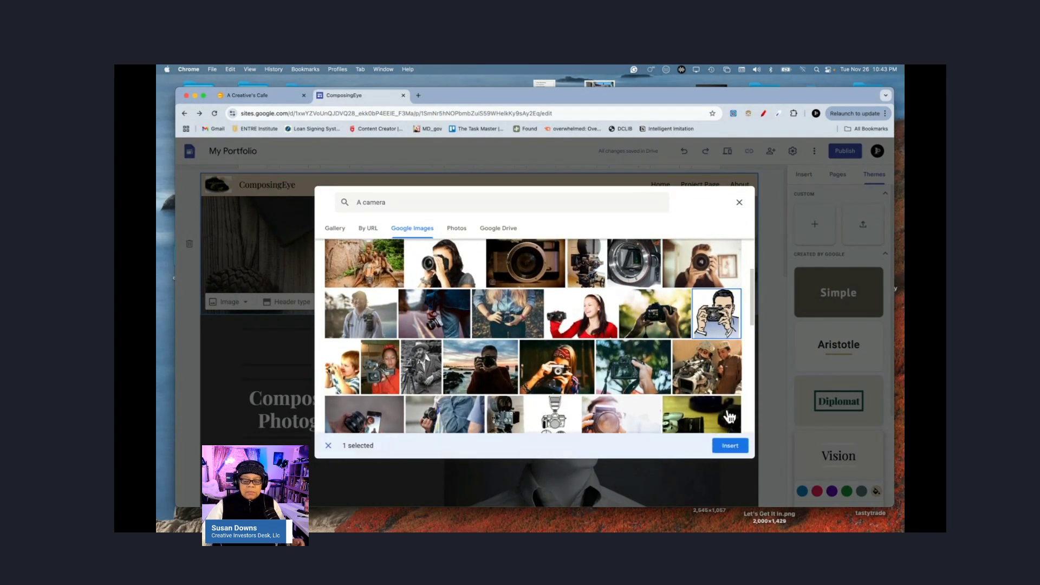
pyautogui.click(730, 445)
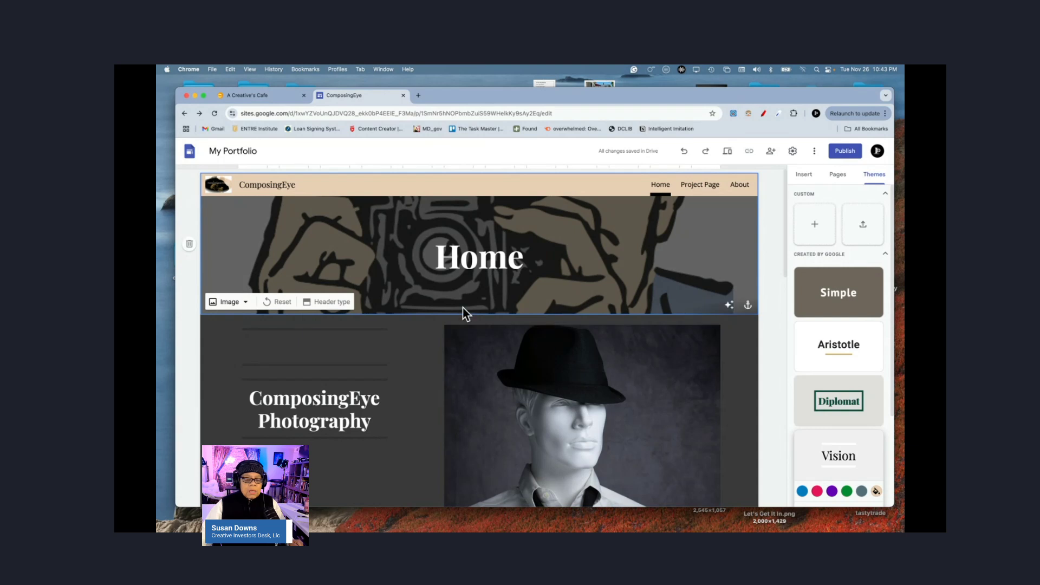
# Step: Upload CamCollect1.jpeg as the Home header background image
pyautogui.click(246, 303)
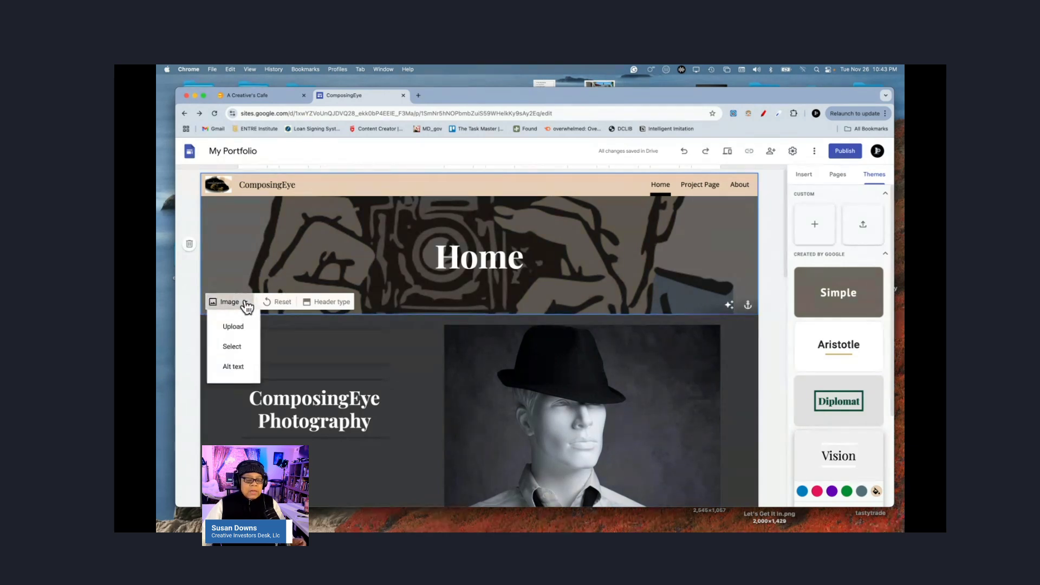
pyautogui.click(374, 244)
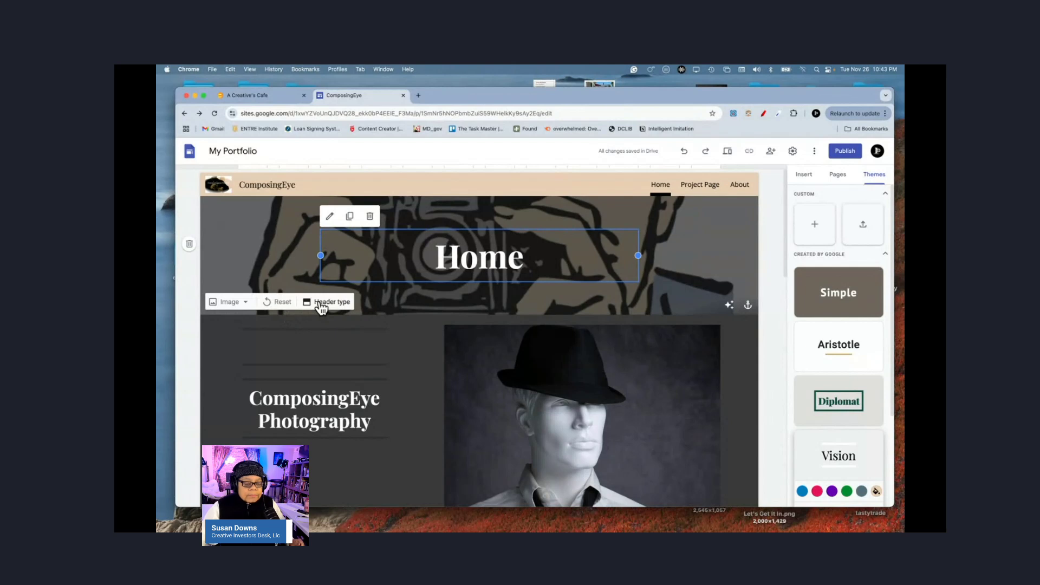
pyautogui.click(245, 304)
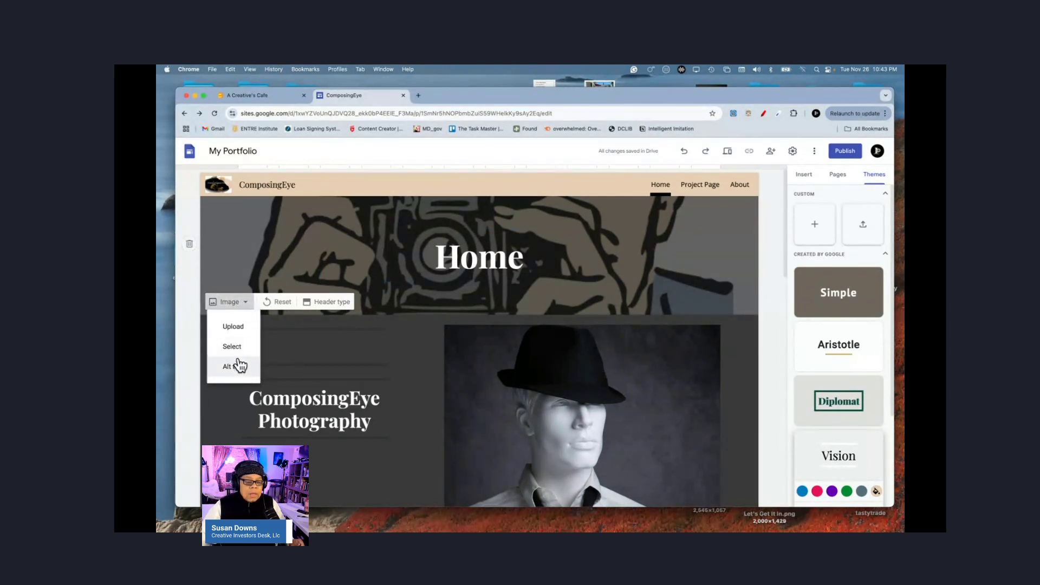
pyautogui.click(233, 328)
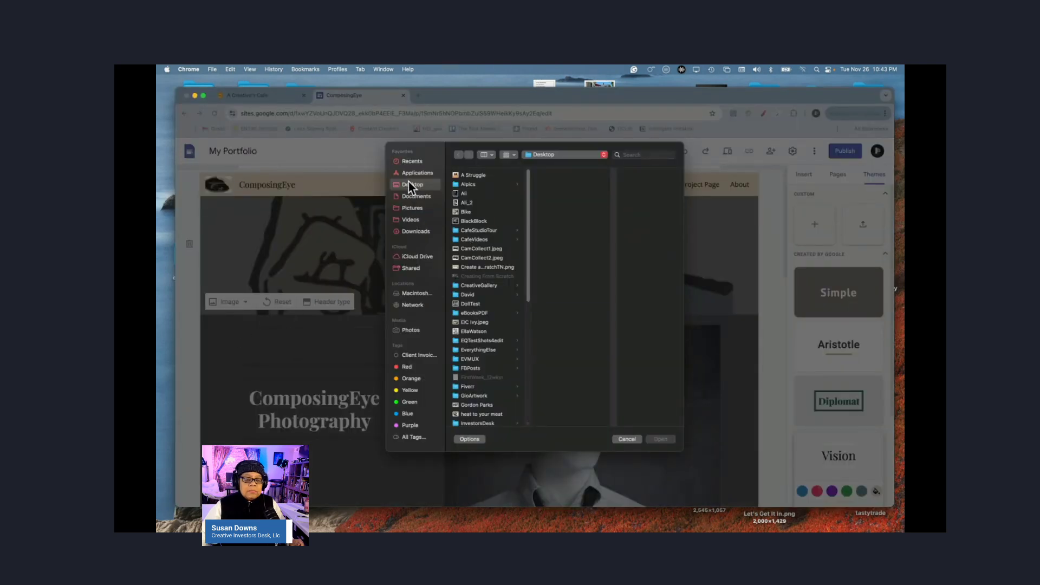
pyautogui.click(477, 250)
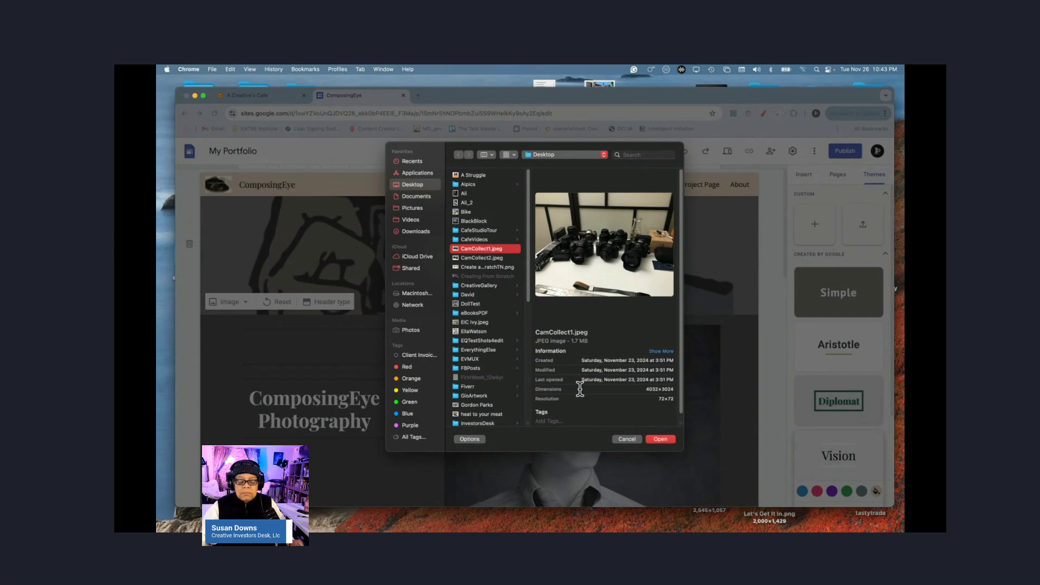
pyautogui.click(659, 439)
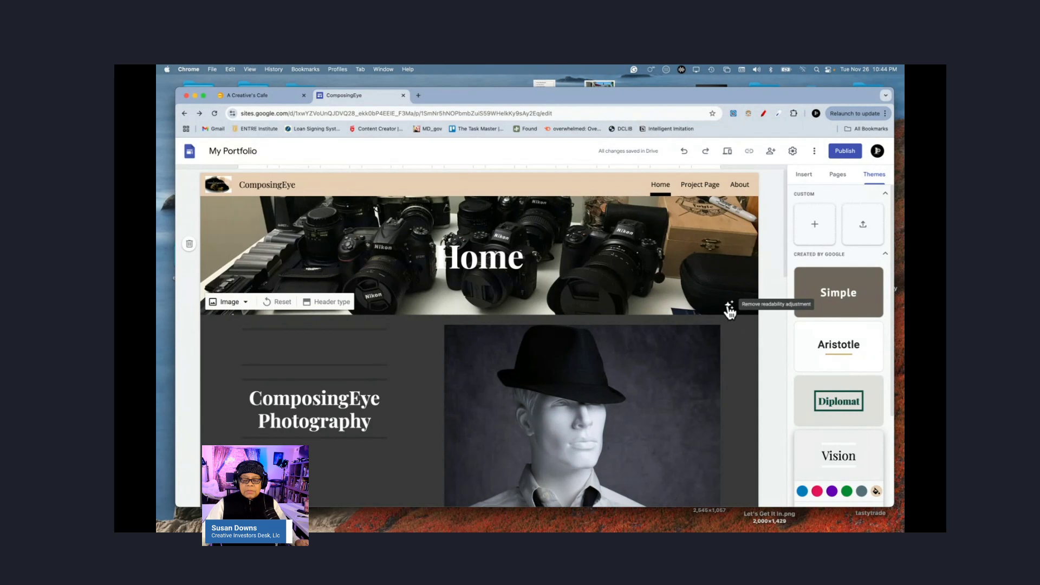
# Step: Turn off the header's readability darkening adjustment
pyautogui.click(730, 308)
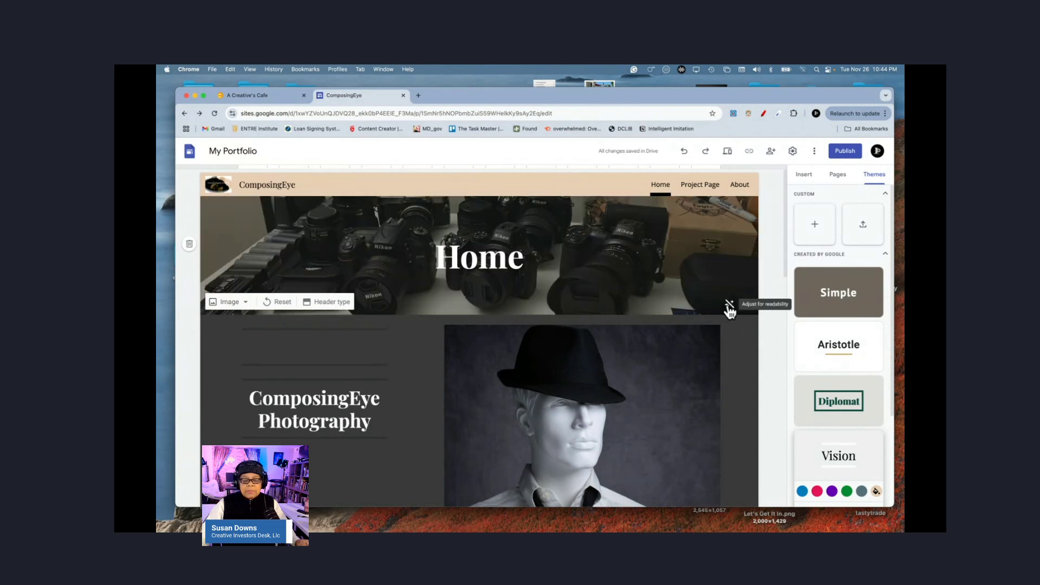
pyautogui.click(729, 308)
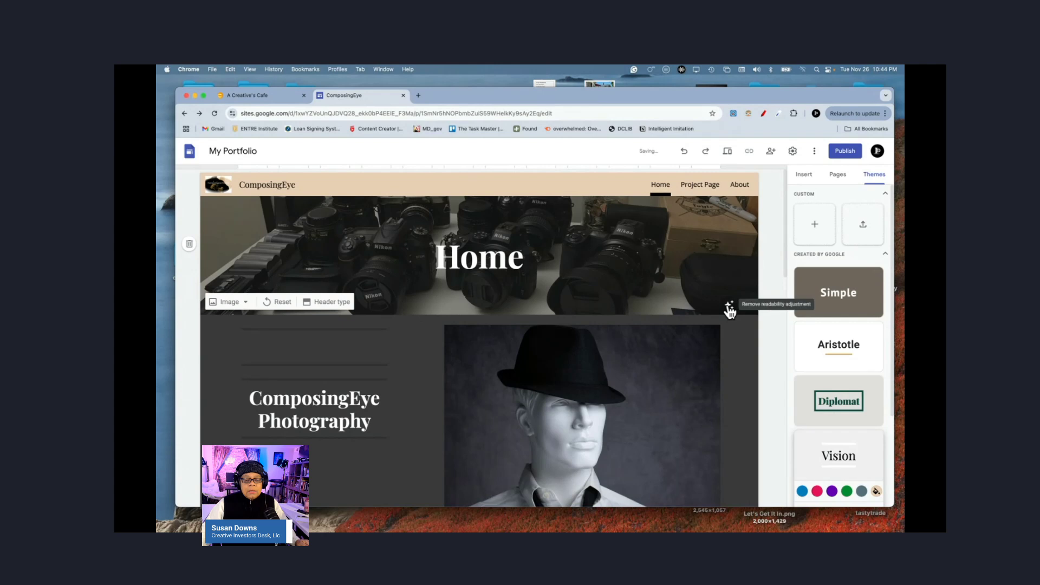
pyautogui.click(690, 259)
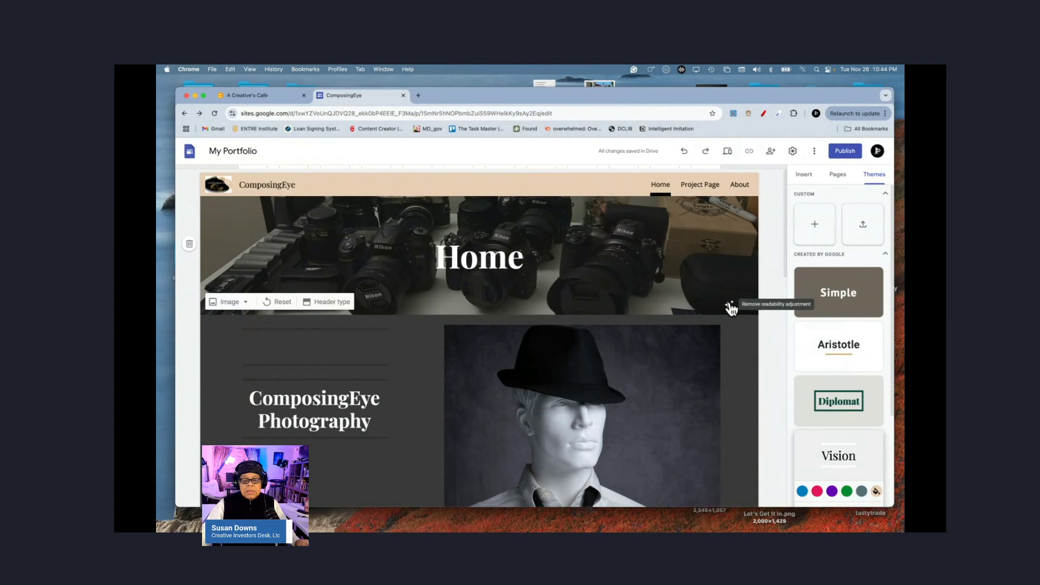
pyautogui.click(730, 306)
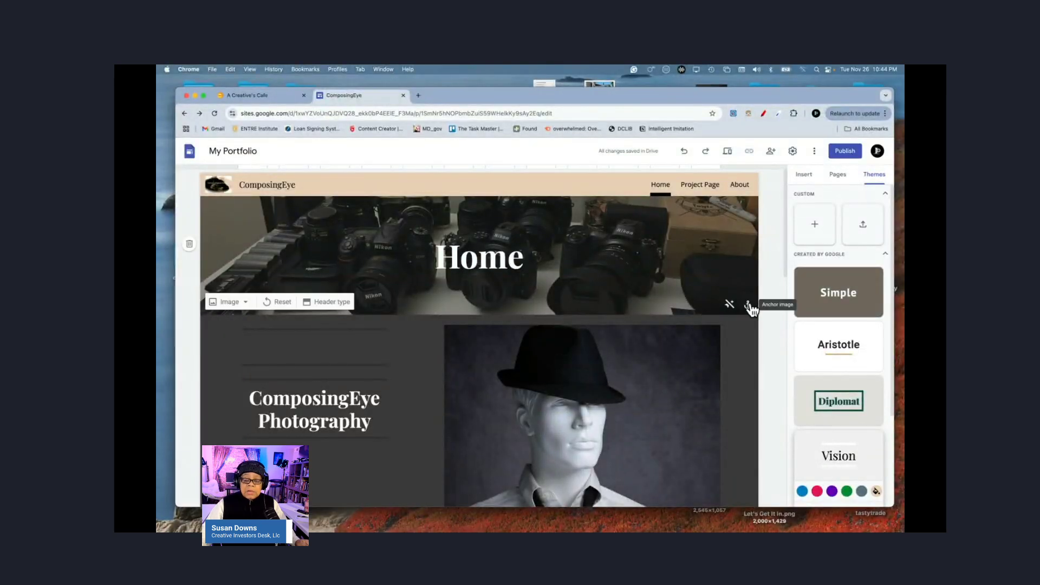
# Step: Try the header image's anchor points, finally anchoring it at the centre
pyautogui.click(749, 306)
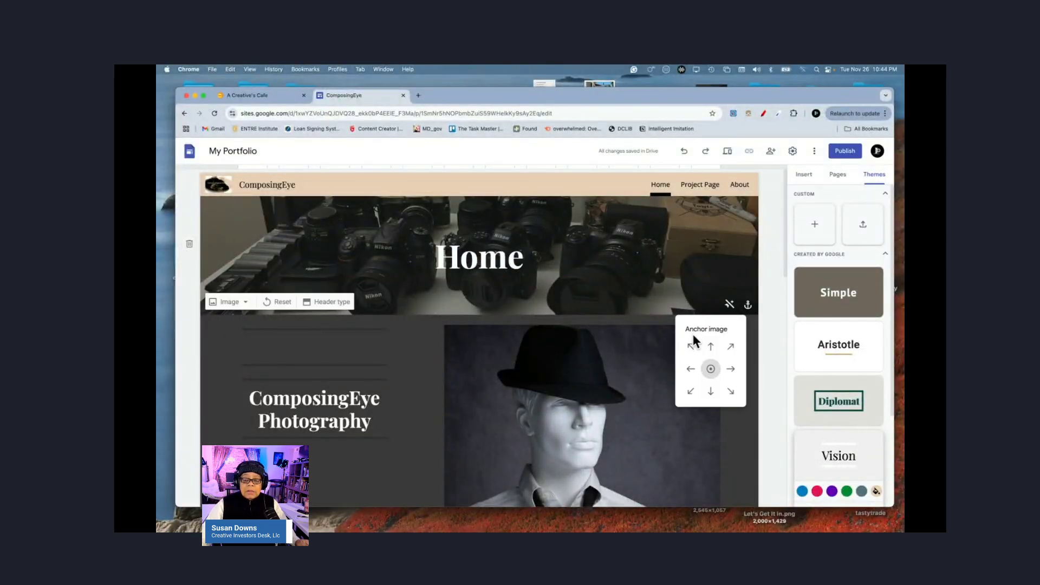
pyautogui.click(711, 348)
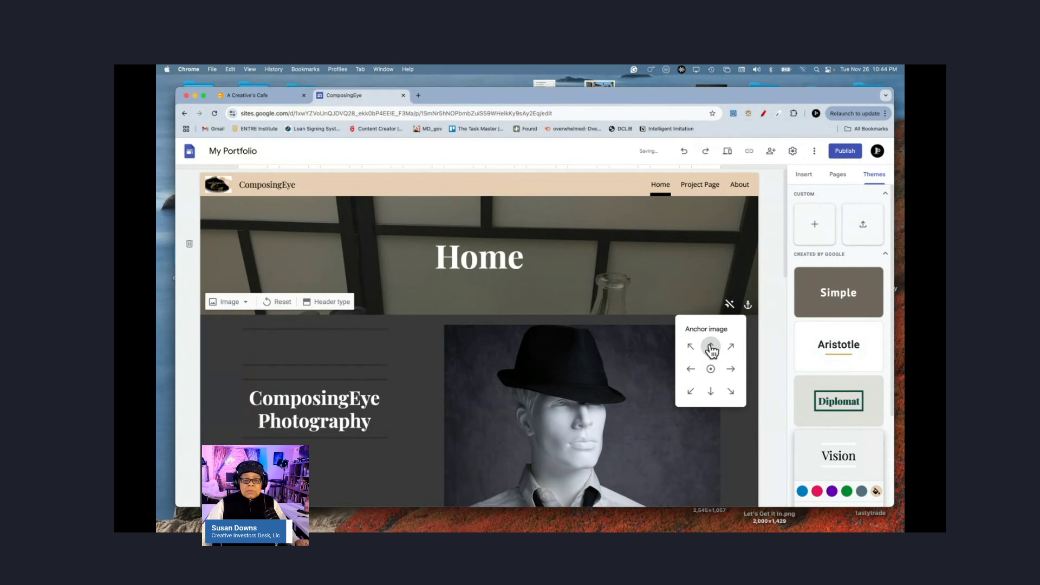
pyautogui.click(711, 393)
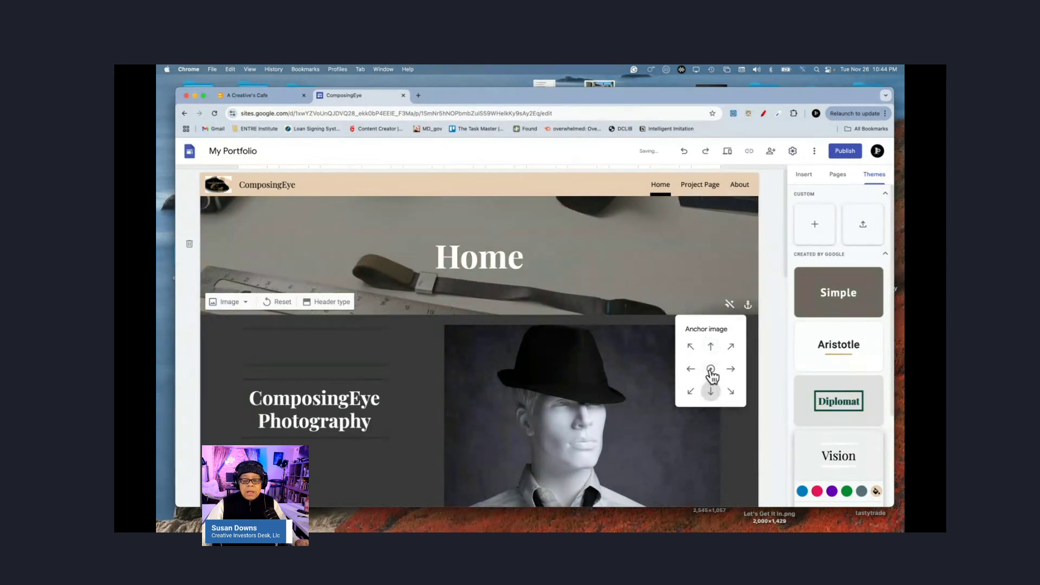
pyautogui.click(710, 369)
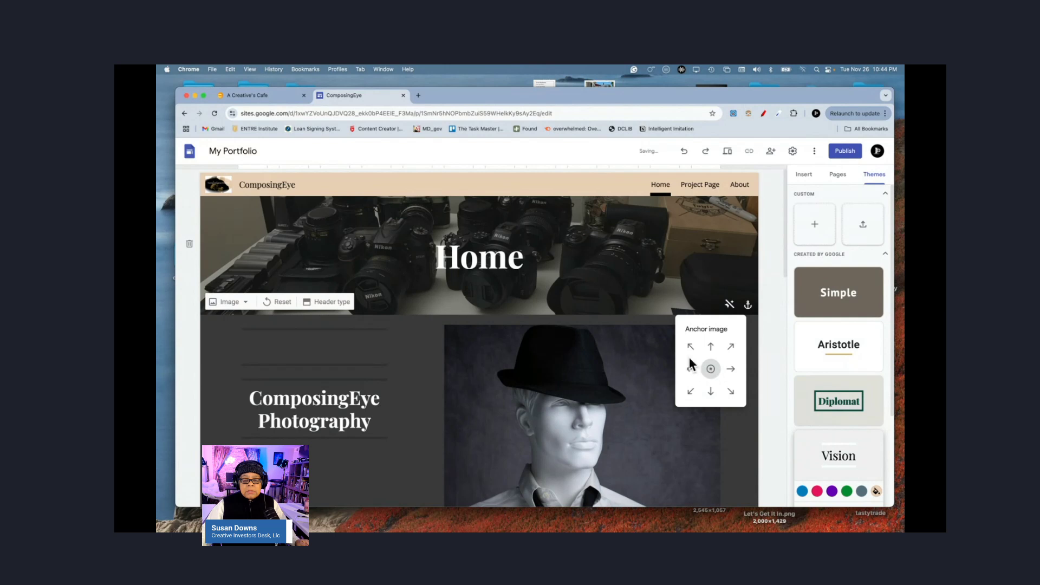
pyautogui.click(690, 347)
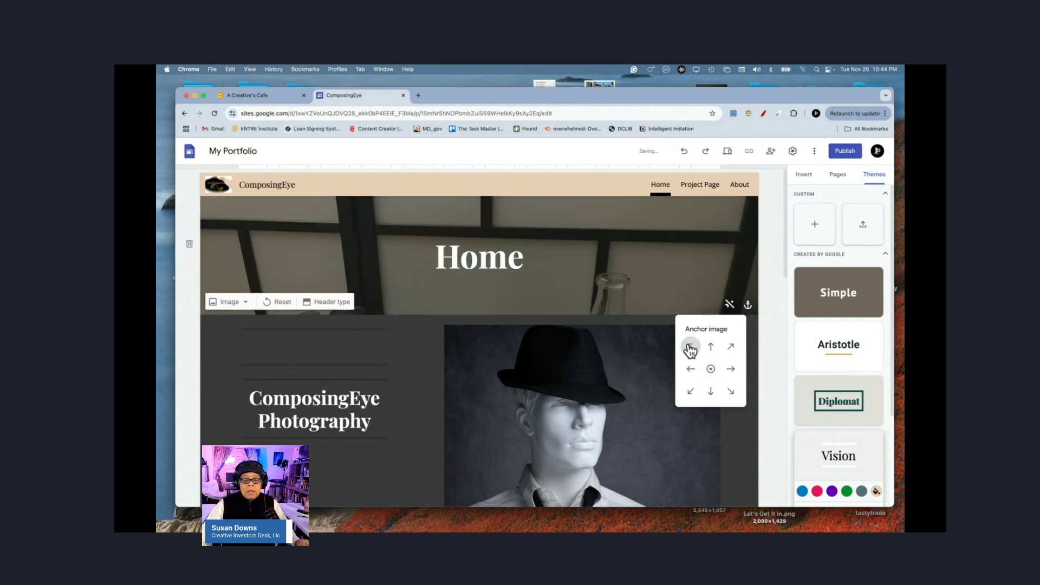
pyautogui.click(731, 370)
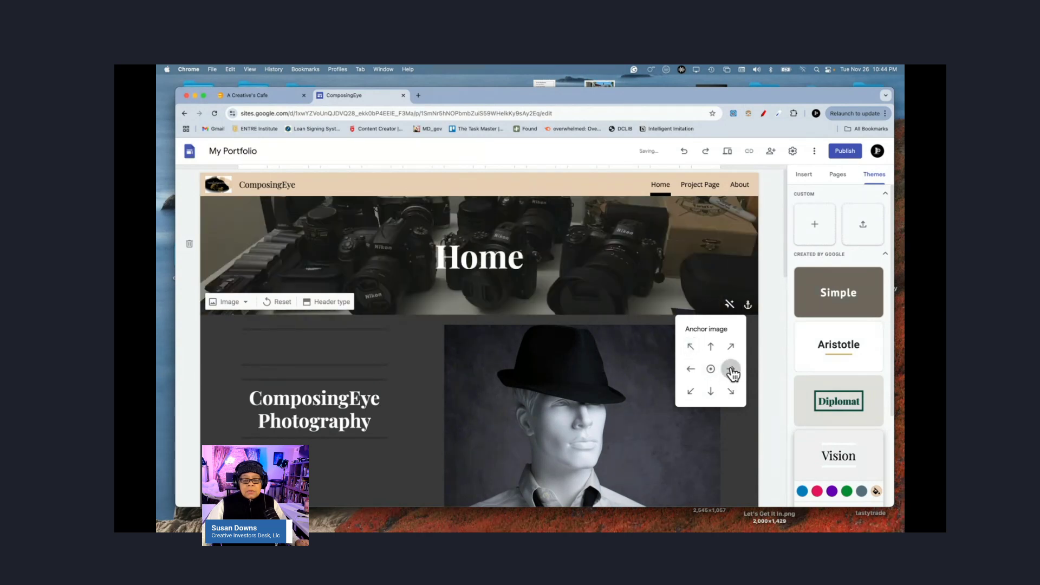
pyautogui.click(689, 370)
pyautogui.click(691, 393)
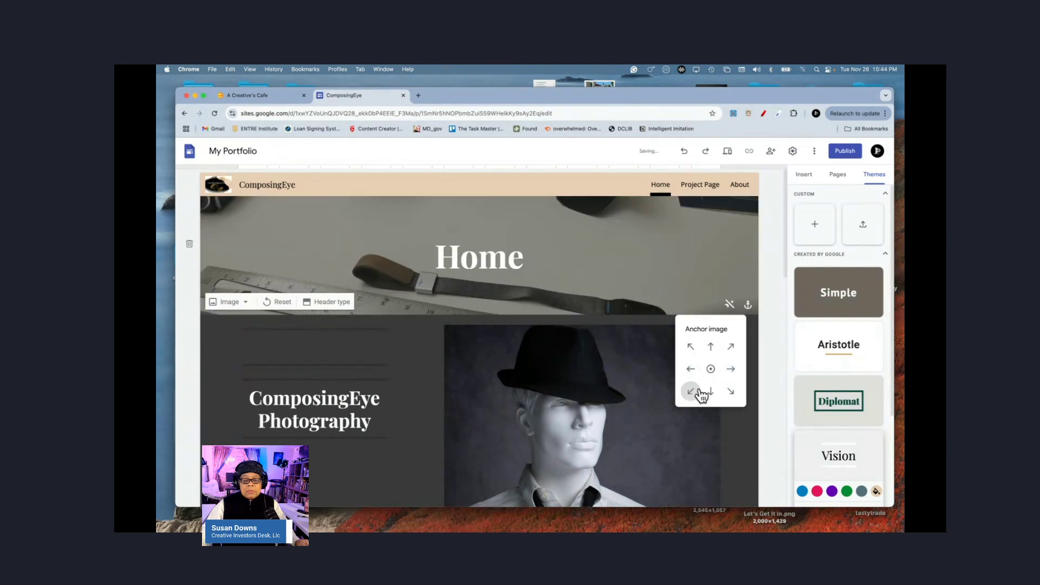
pyautogui.click(711, 392)
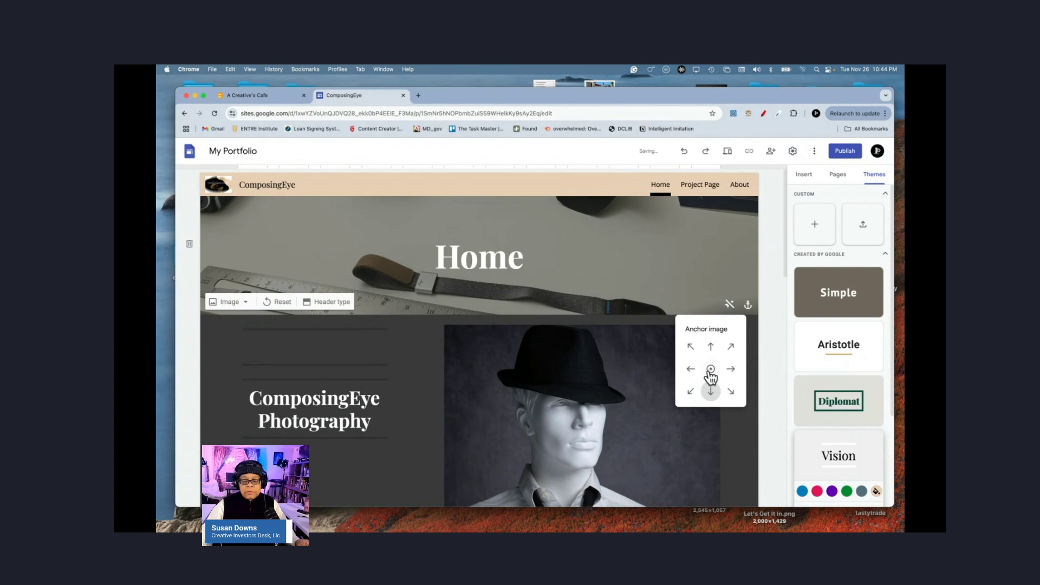
pyautogui.click(710, 370)
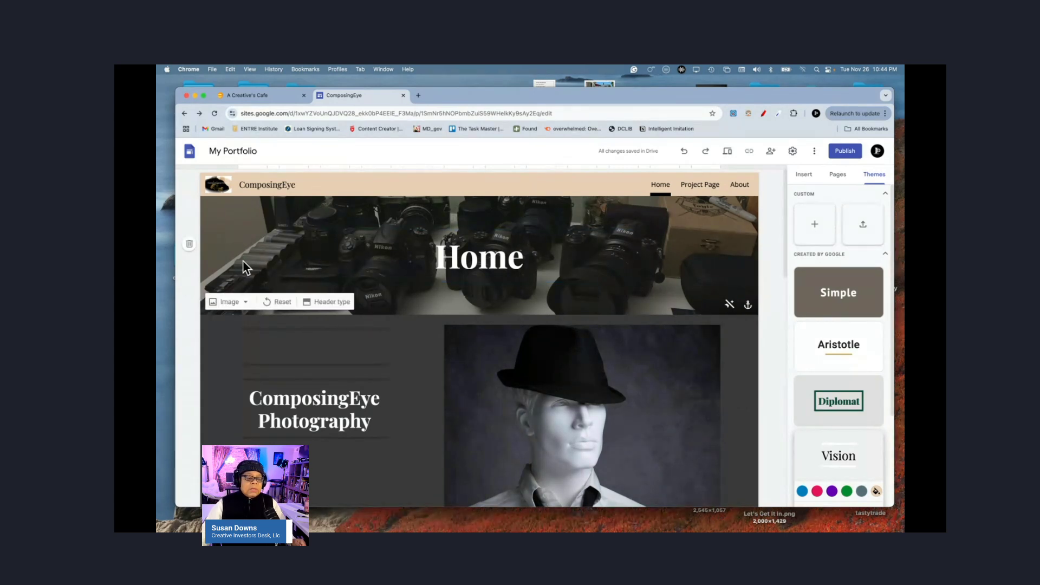
# Step: Delete the Home header section with its trash icon
pyautogui.click(190, 249)
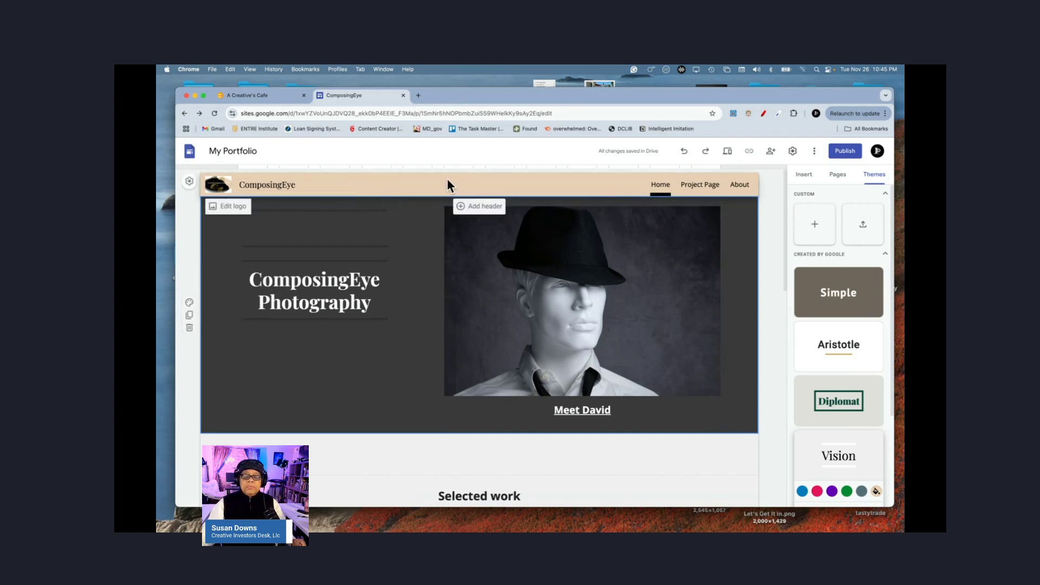
# Step: Duplicate the ComposingEye Photography section and scroll to the copy
pyautogui.click(189, 319)
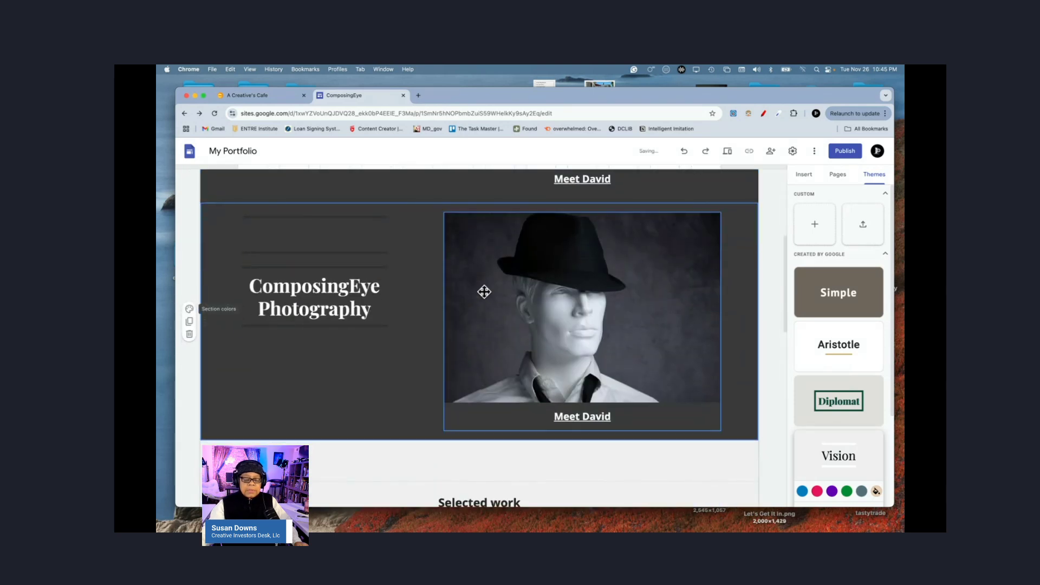
pyautogui.scroll(4, 476, 308)
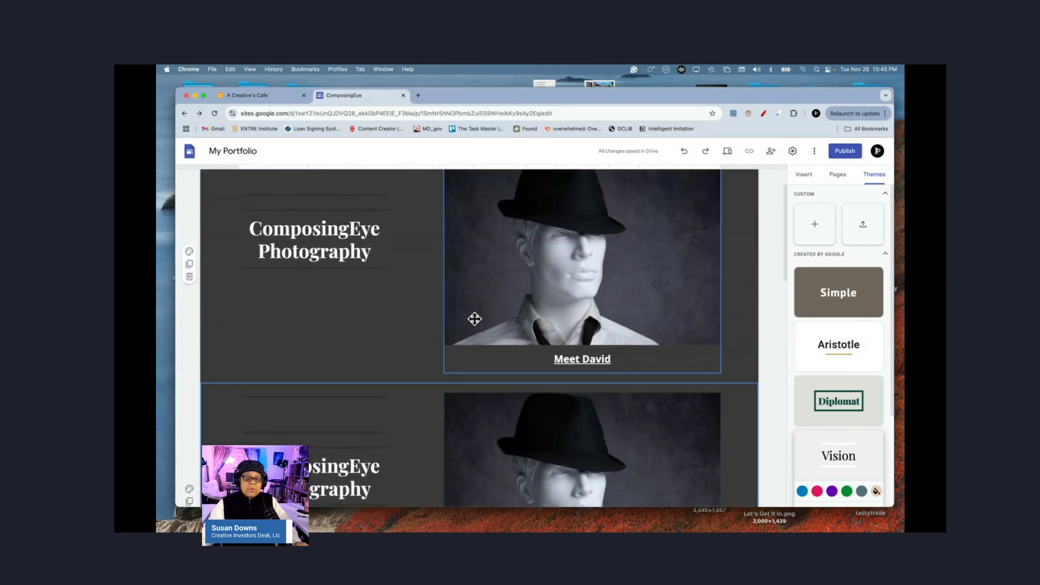
pyautogui.scroll(-3, 475, 319)
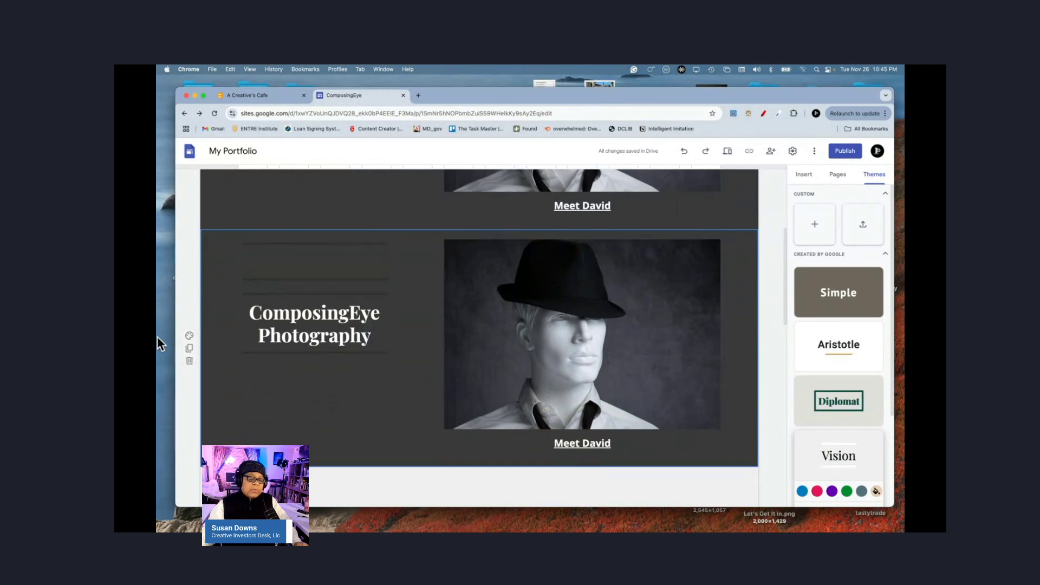
# Step: Give the copy the light Style 2 colours and select its photo
pyautogui.click(190, 336)
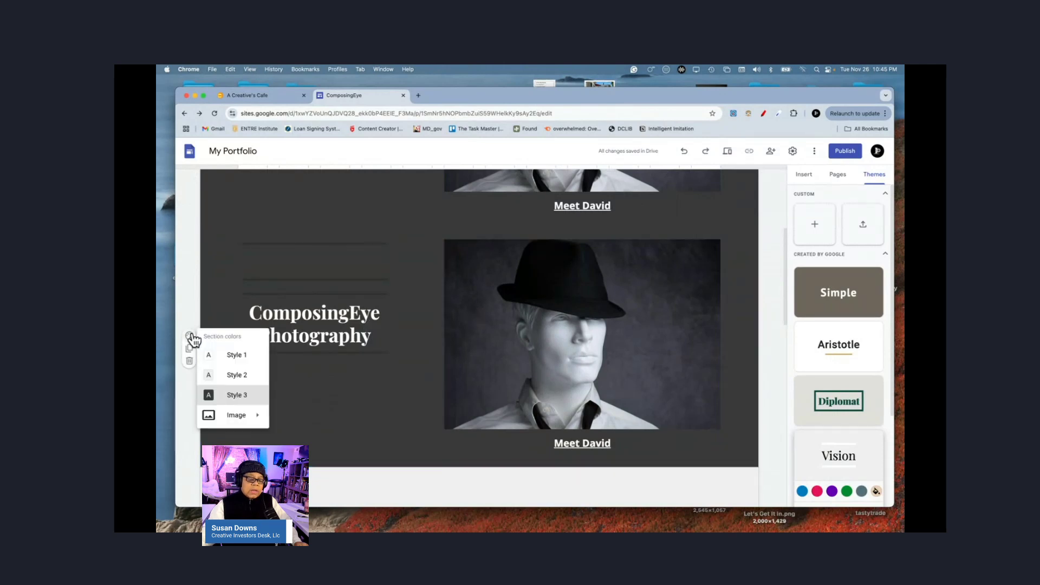
pyautogui.click(222, 375)
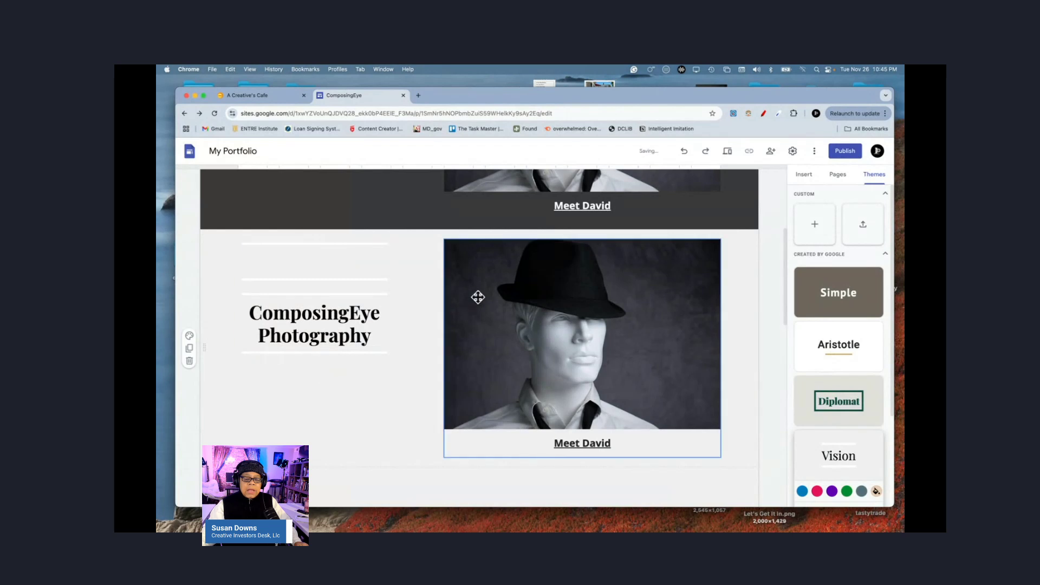
pyautogui.click(546, 322)
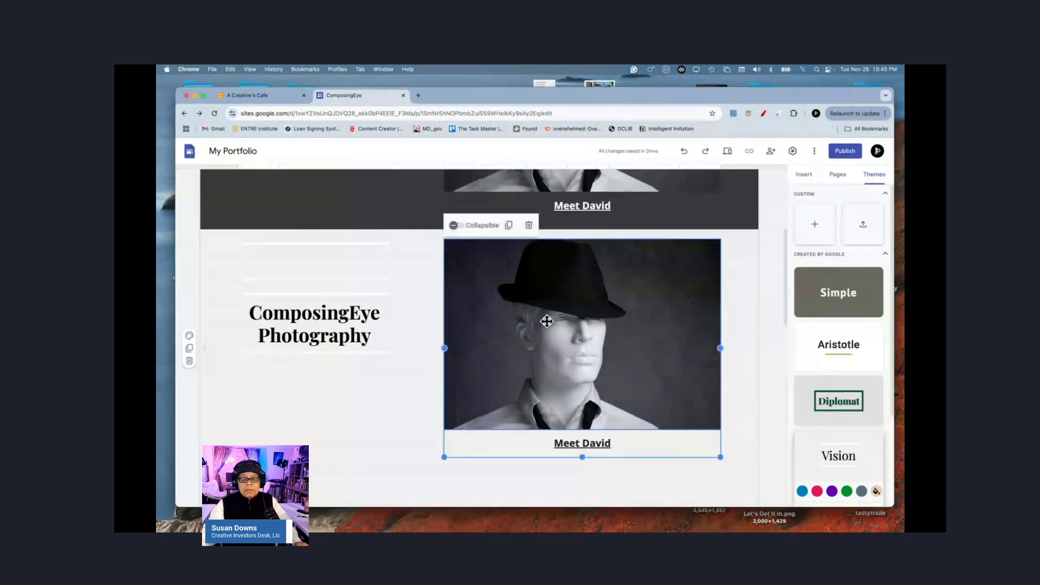
pyautogui.click(562, 325)
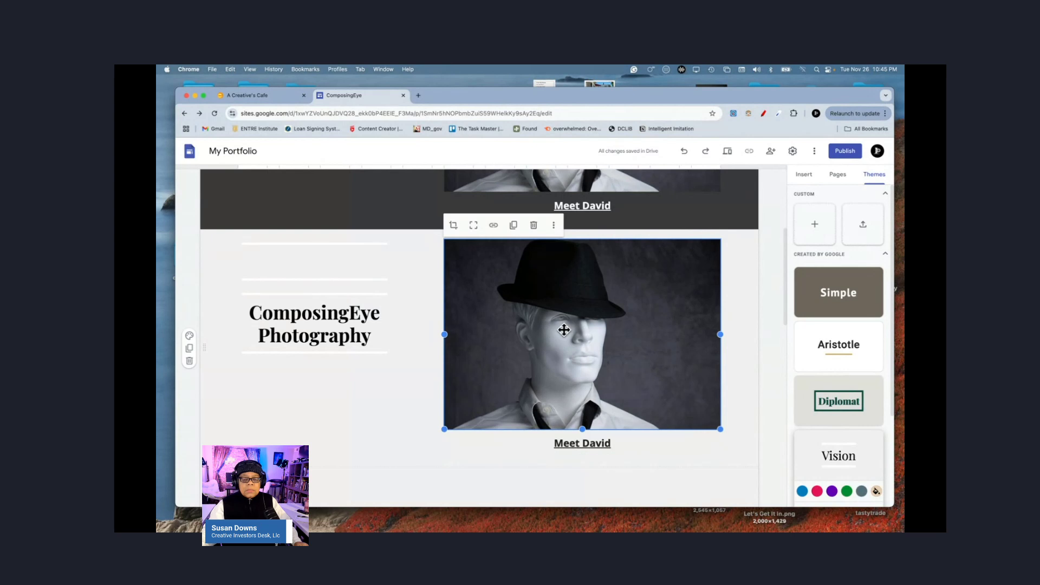
# Step: Replace the copy's photo by uploading DavidWithGlasses0052.JPG, found via a 'david' file search
pyautogui.click(554, 226)
pyautogui.moveTo(577, 253)
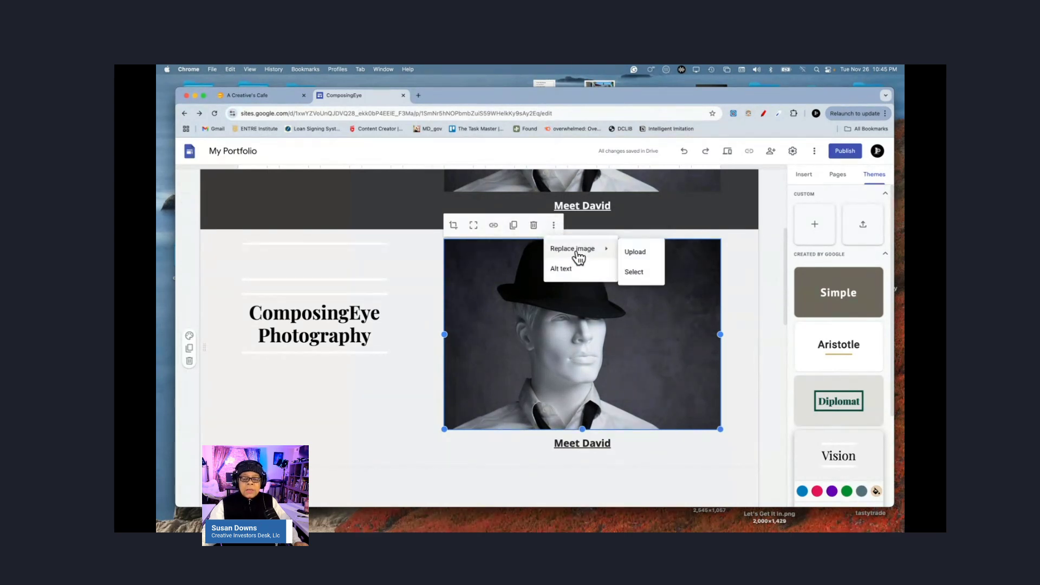
pyautogui.click(635, 253)
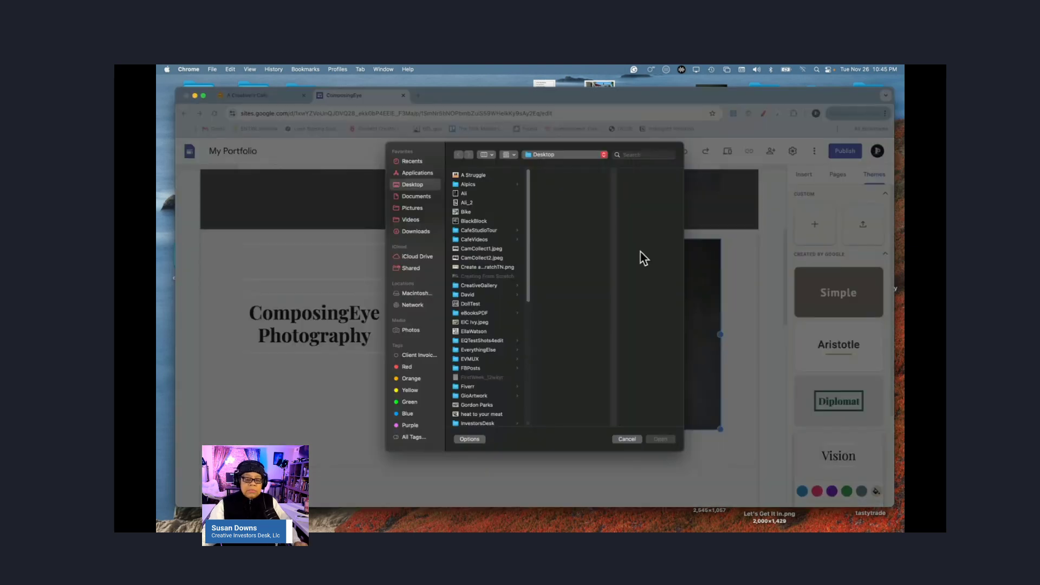
pyautogui.click(641, 154)
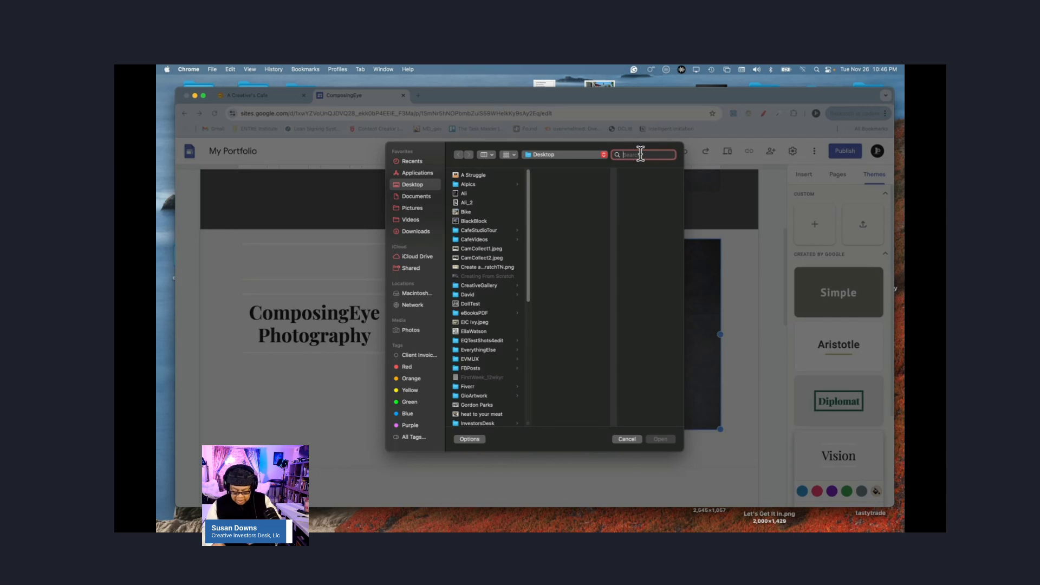
pyautogui.write('david')
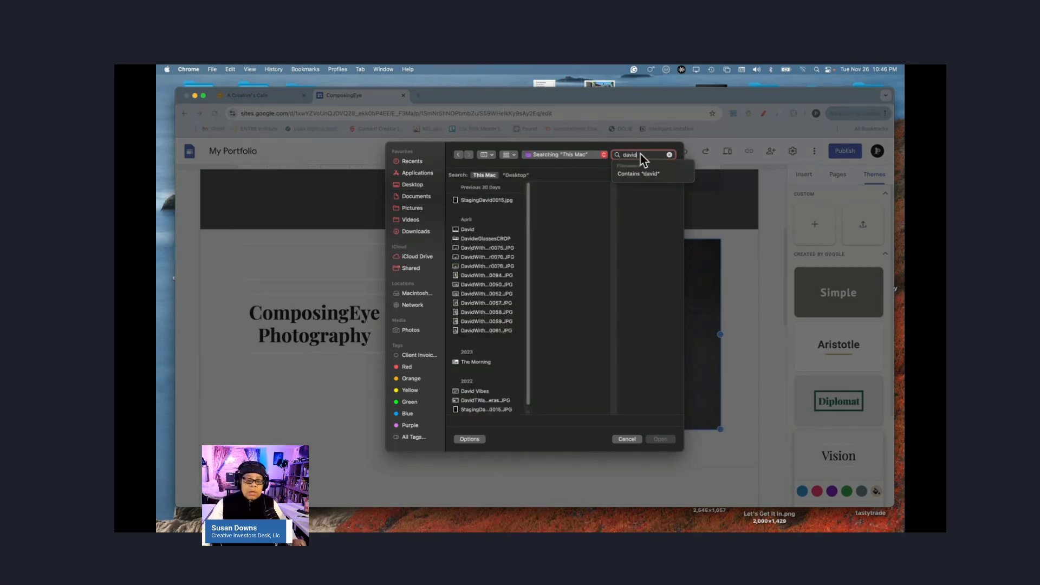
pyautogui.press('Down')
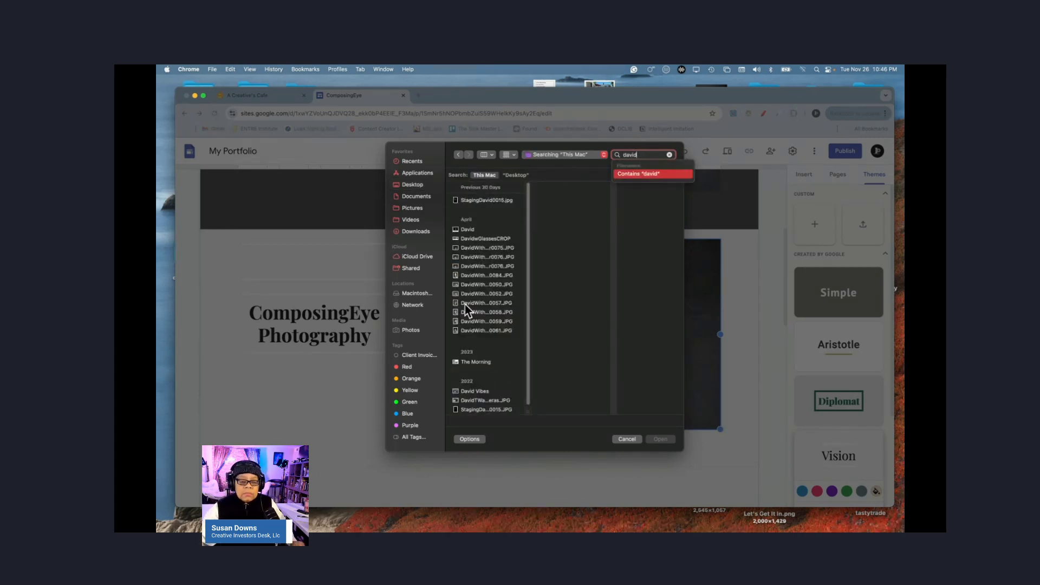
pyautogui.click(486, 268)
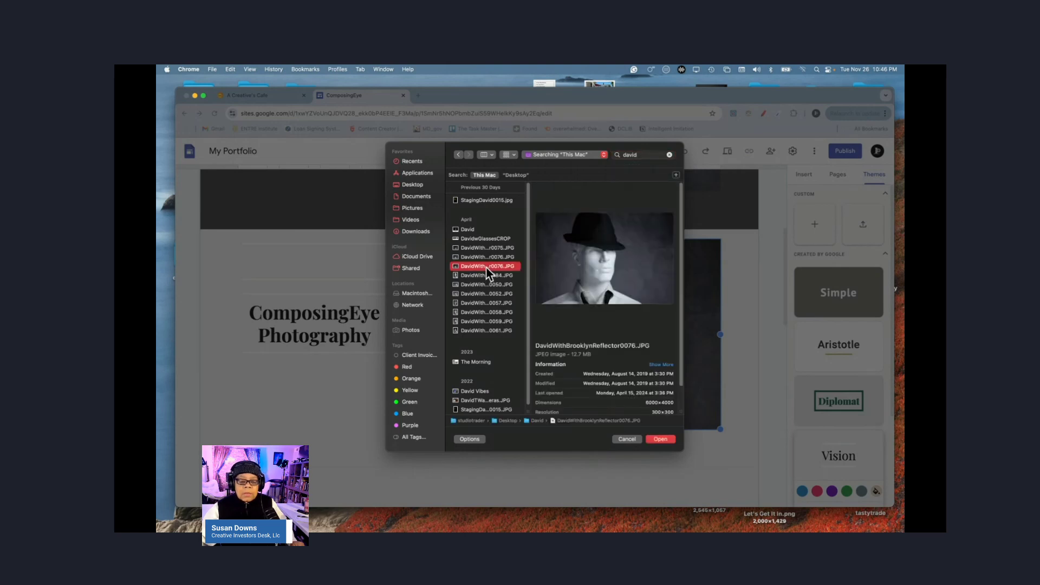
pyautogui.click(477, 295)
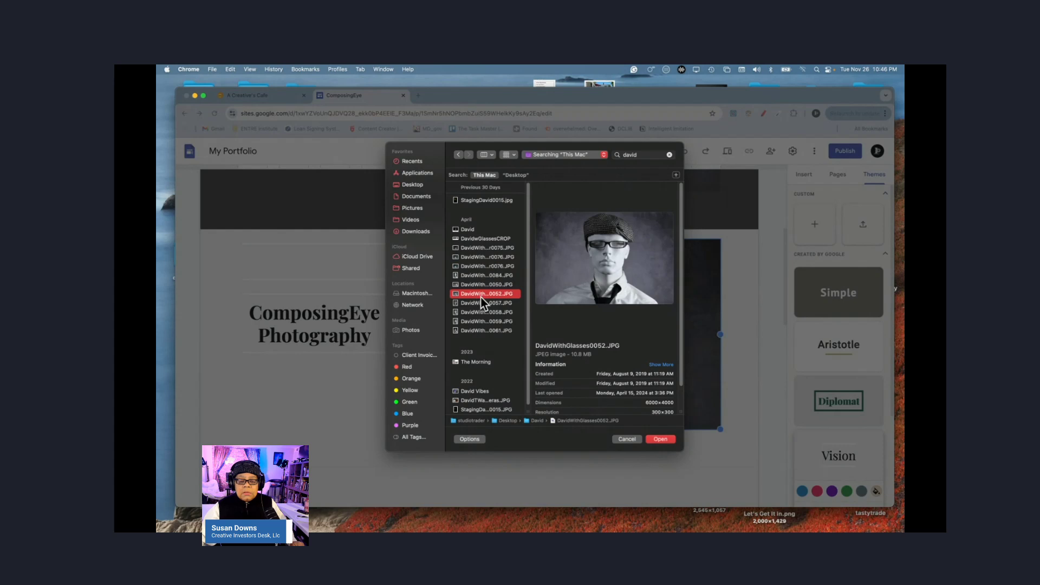
pyautogui.click(659, 439)
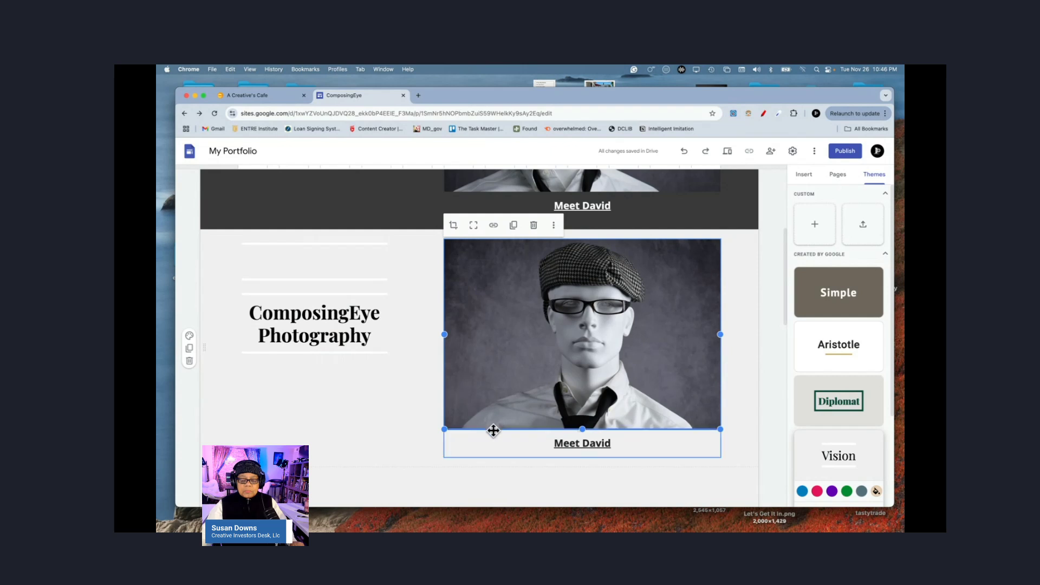
# Step: Delete the photo caption and retitle the section as 'Meet' plus the model's full name
pyautogui.click(565, 448)
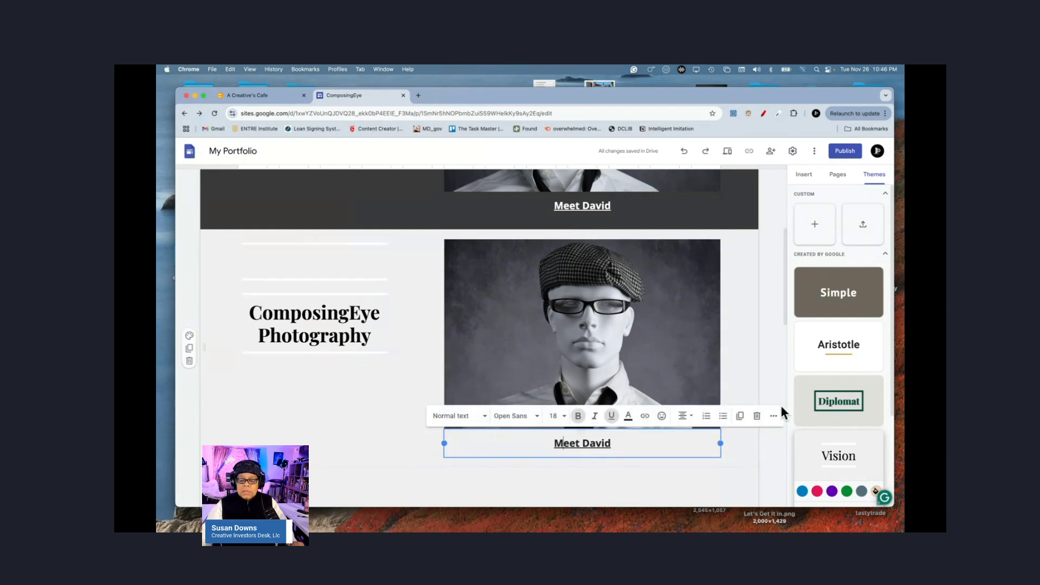
pyautogui.click(757, 416)
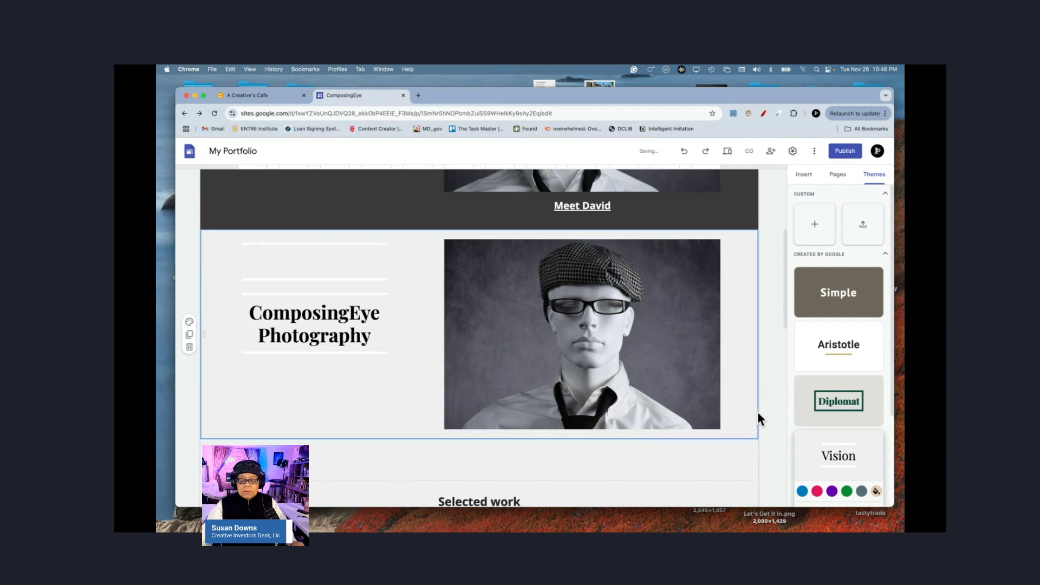
pyautogui.tripleClick(320, 323)
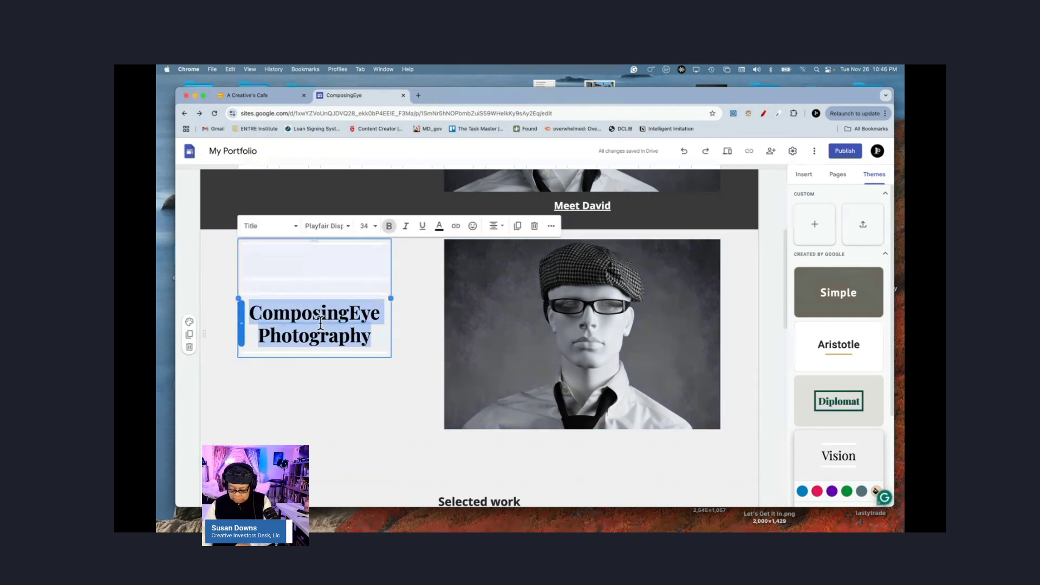
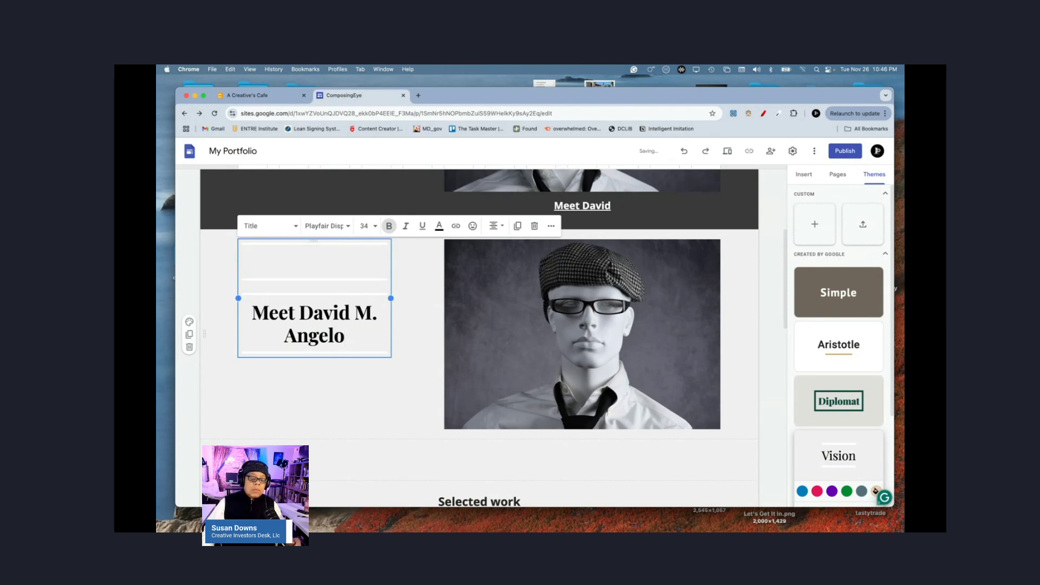
# Step: Set the new section title's font size to 18
pyautogui.tripleClick(308, 327)
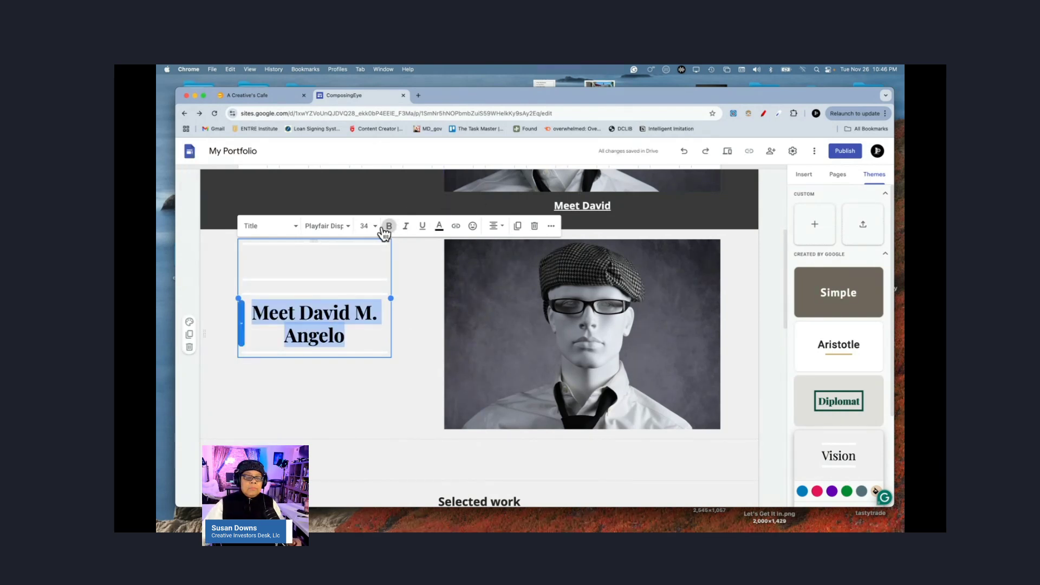
pyautogui.click(366, 226)
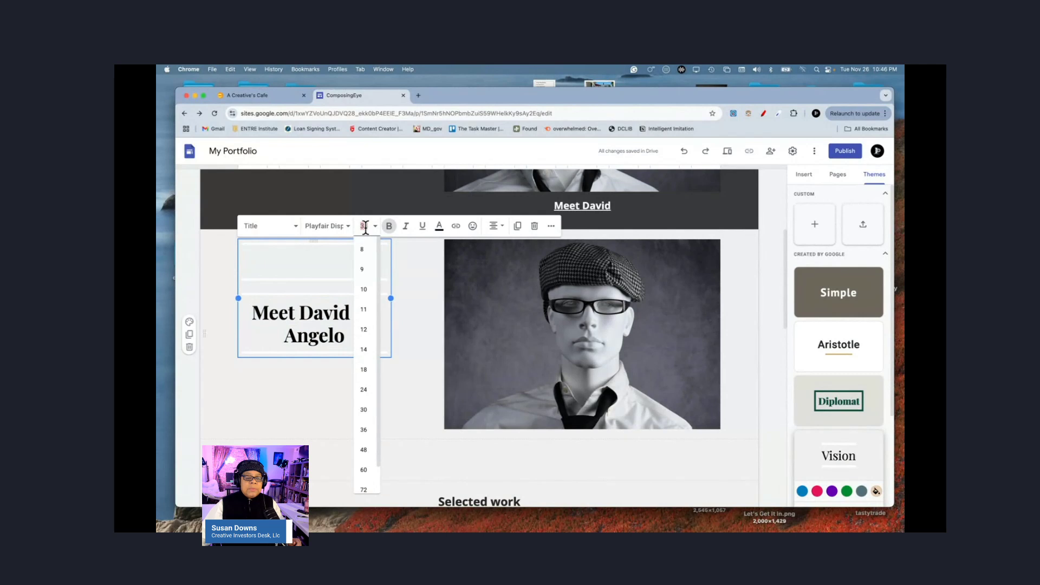
pyautogui.click(364, 370)
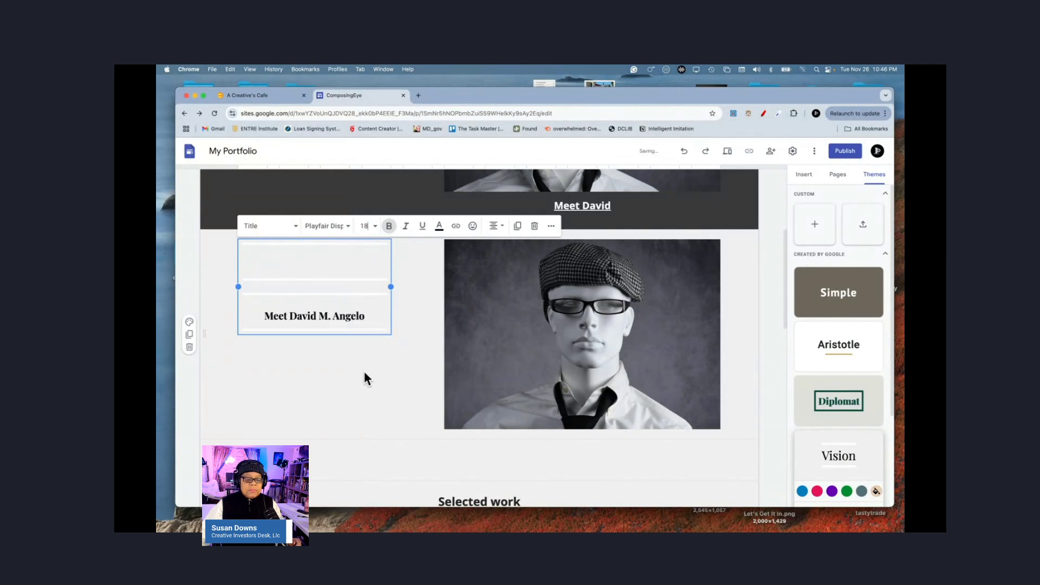
pyautogui.click(395, 359)
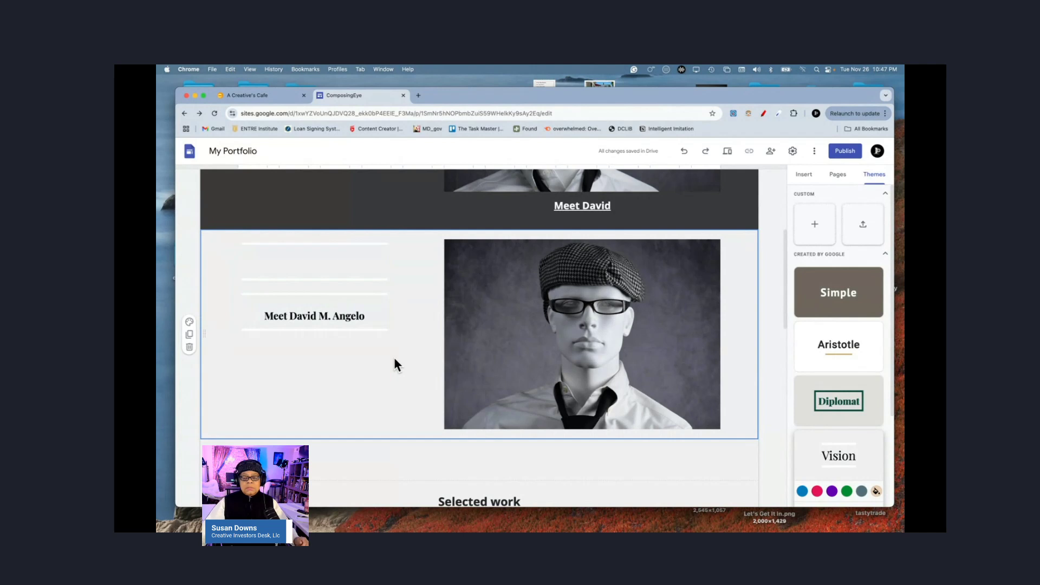
# Step: Try white and light grey section colours, then settle on the dark Style 3 background
pyautogui.click(189, 322)
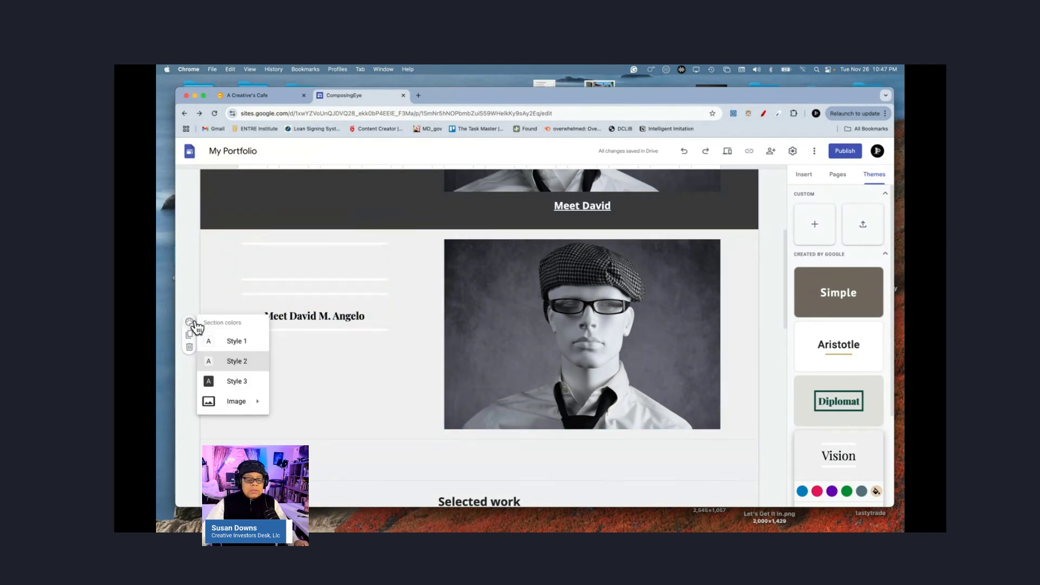
pyautogui.click(236, 343)
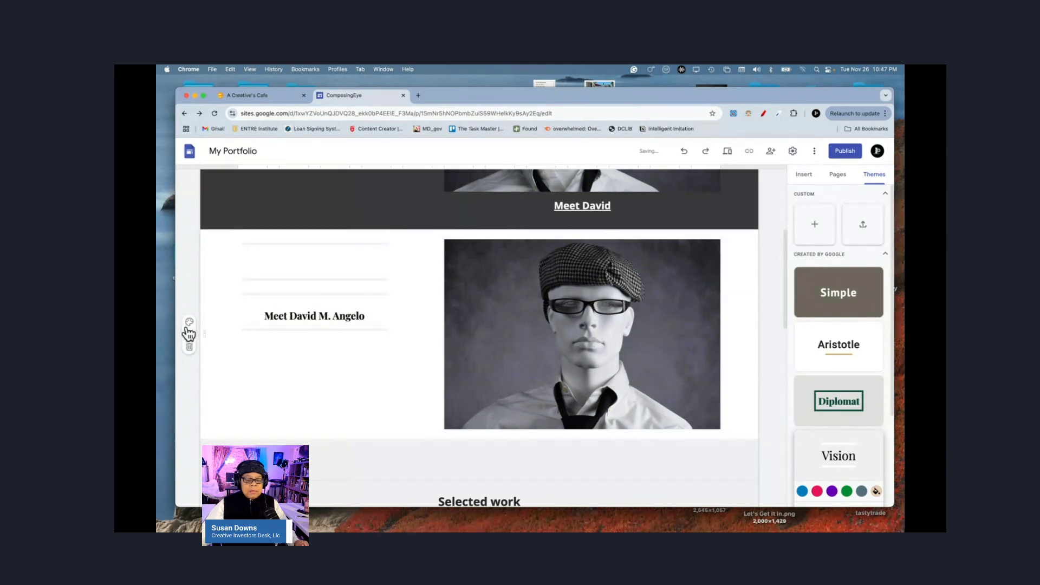
pyautogui.moveTo(189, 324)
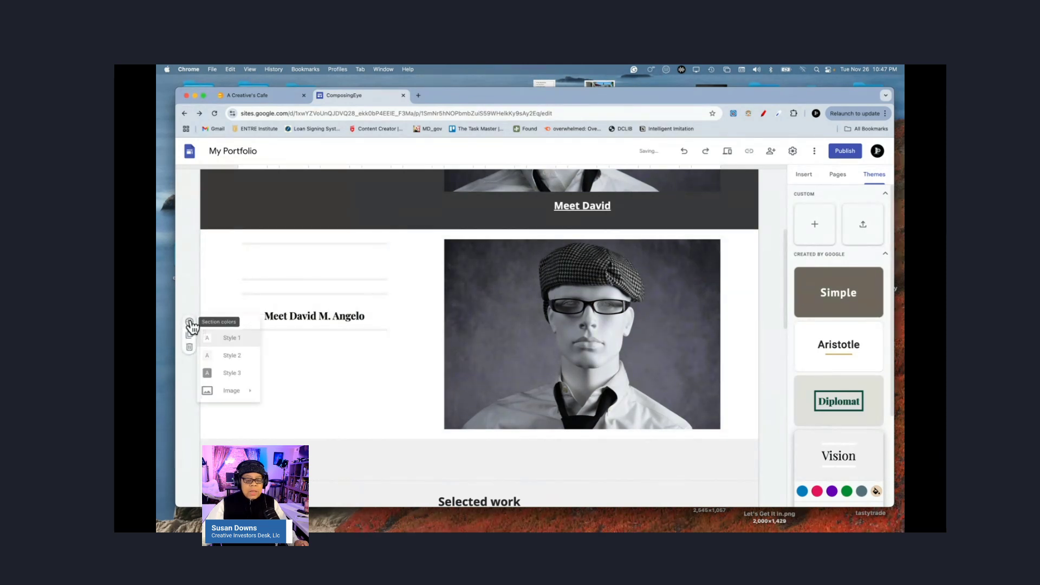
pyautogui.click(235, 362)
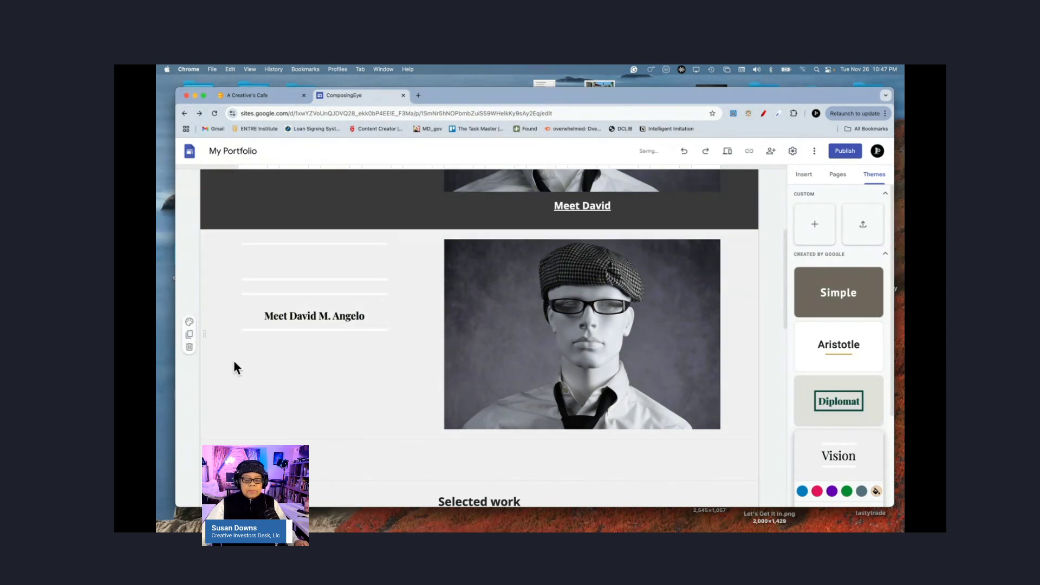
pyautogui.click(188, 323)
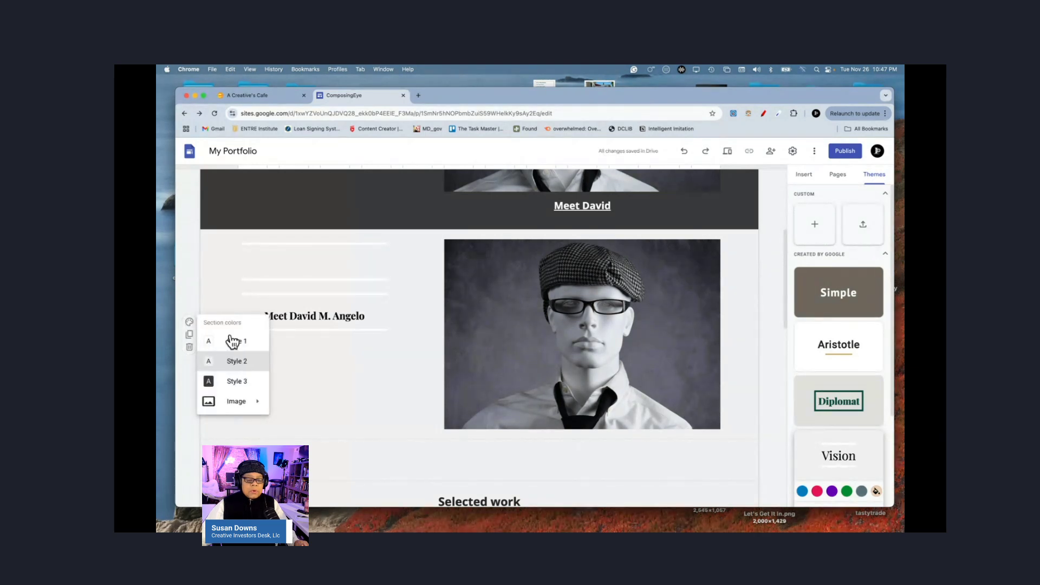
pyautogui.click(233, 382)
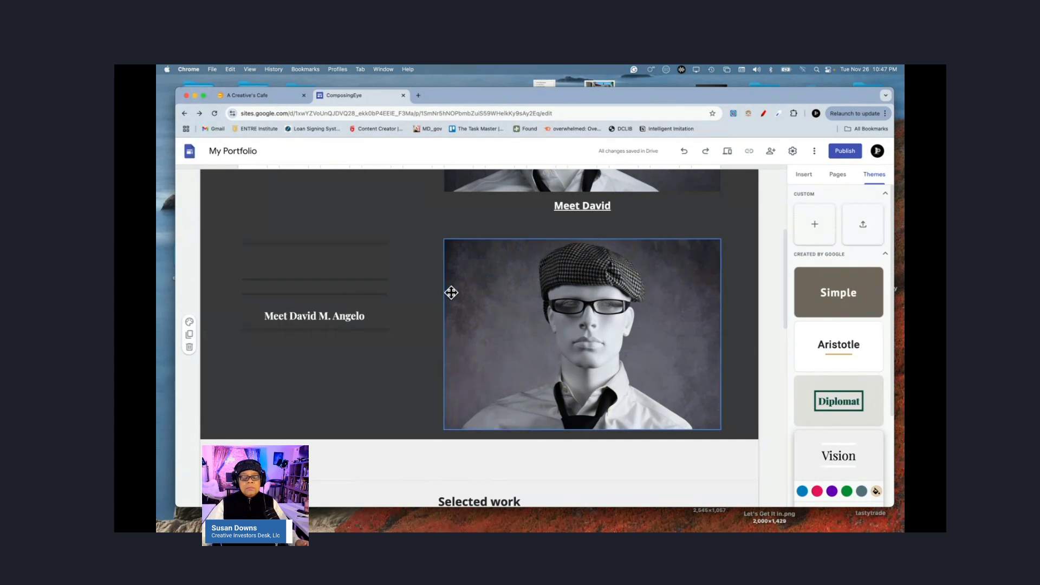
pyautogui.scroll(5, 404, 288)
# Step: Scroll down past the portrait section to the empty section and Selected work heading
pyautogui.scroll(-2, 404, 288)
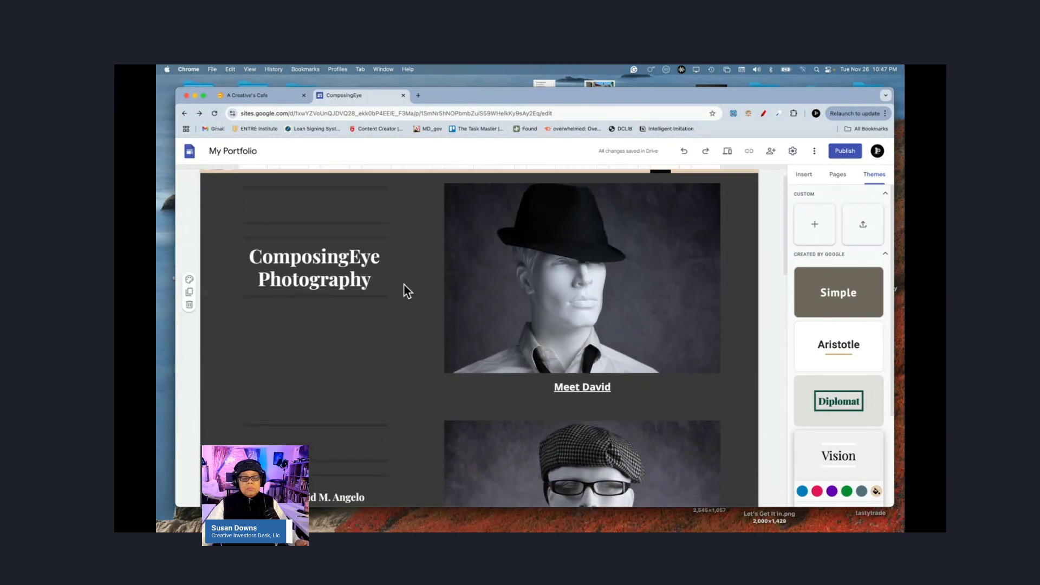
pyautogui.scroll(-5, 404, 288)
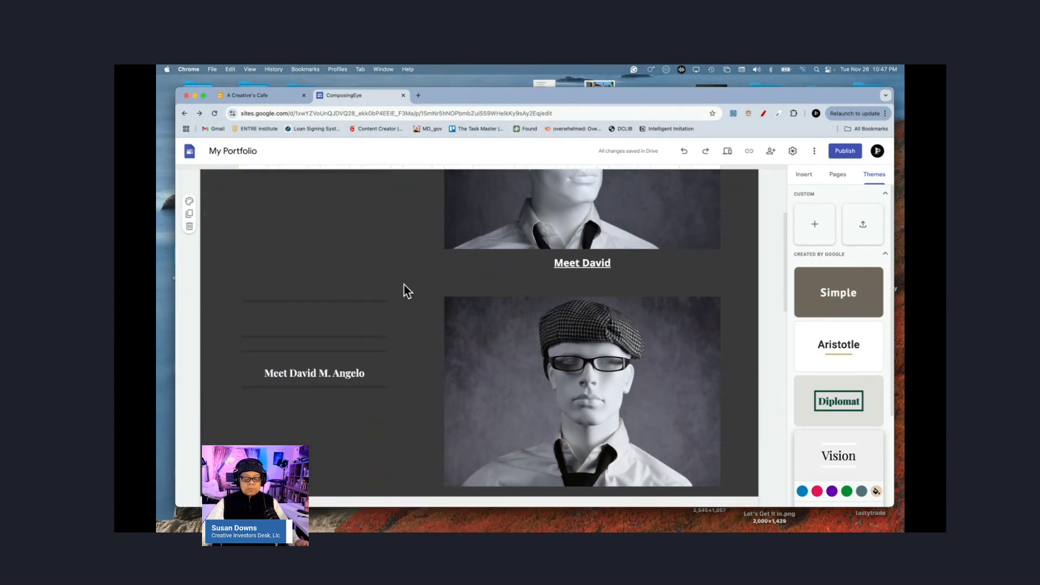
pyautogui.scroll(-3, 404, 287)
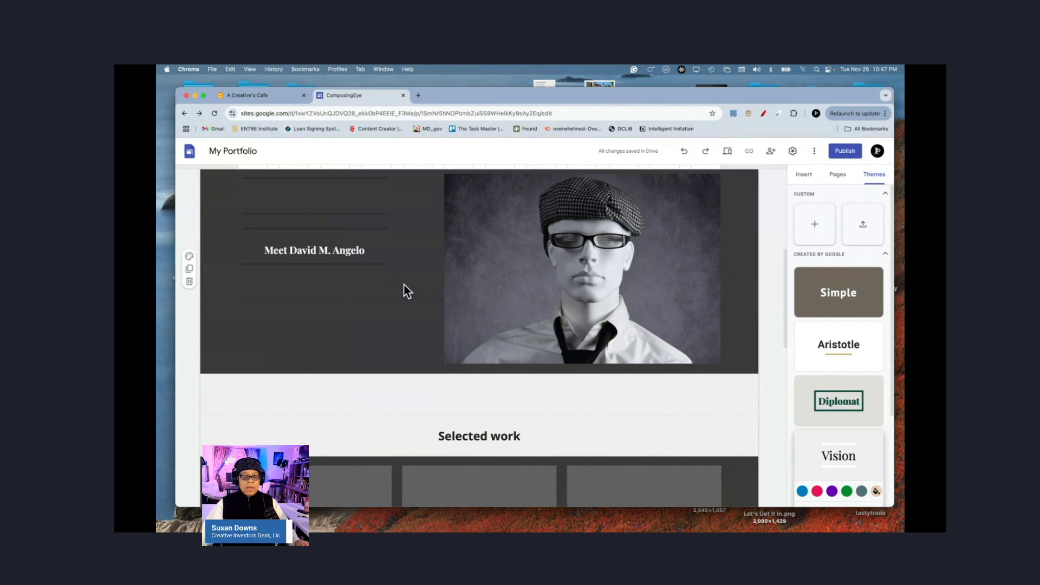
pyautogui.scroll(-1, 407, 291)
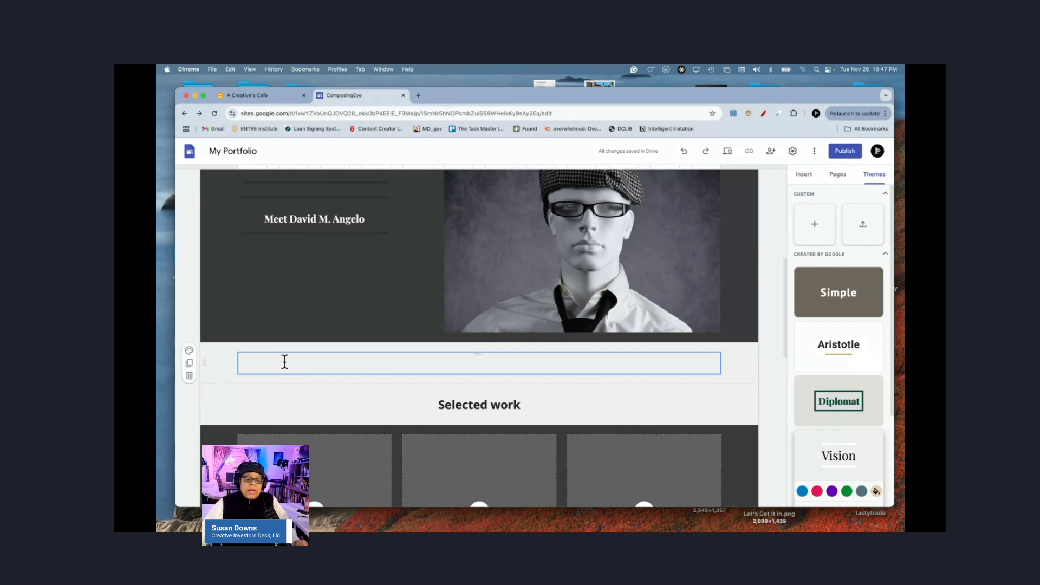
# Step: Delete the empty section under the portrait and discard the trial empty text boxes
pyautogui.click(189, 376)
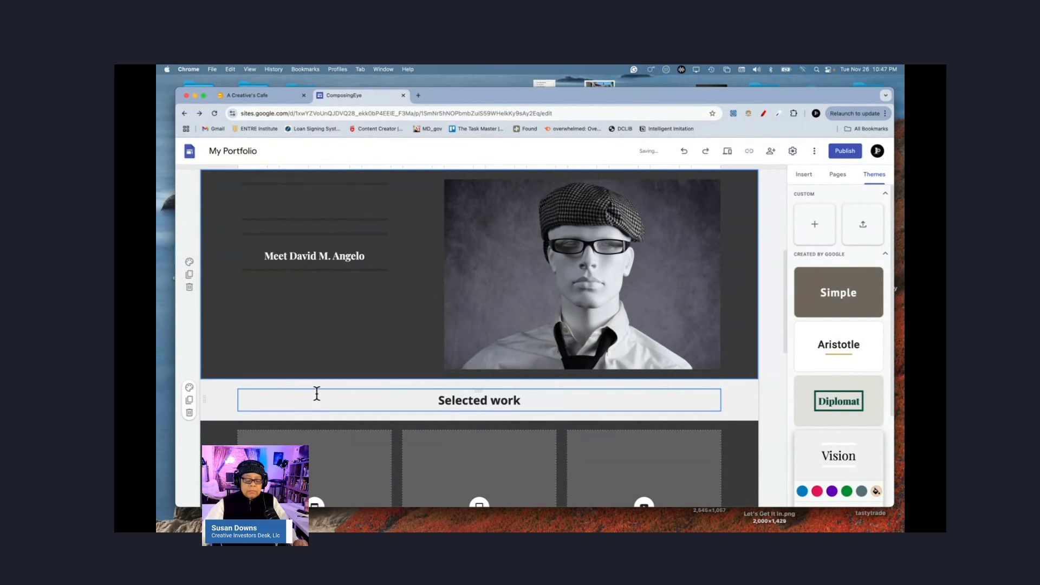
pyautogui.doubleClick(554, 378)
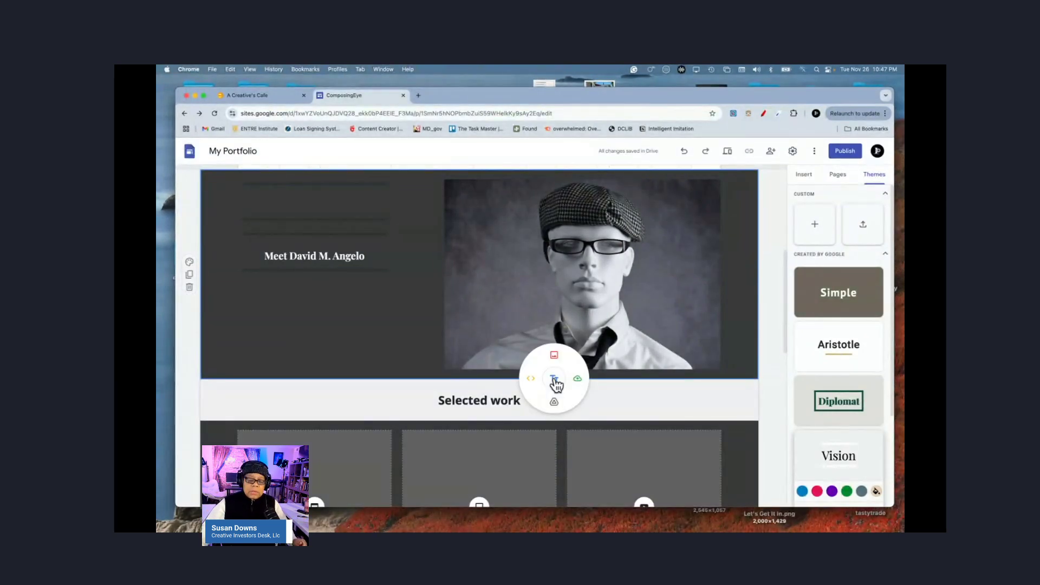
pyautogui.click(554, 378)
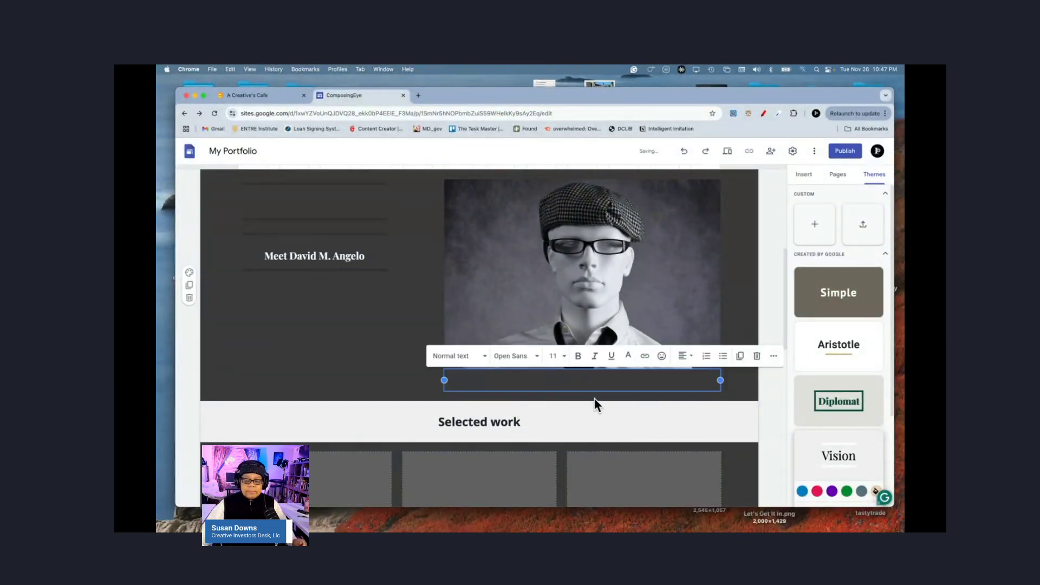
pyautogui.click(757, 357)
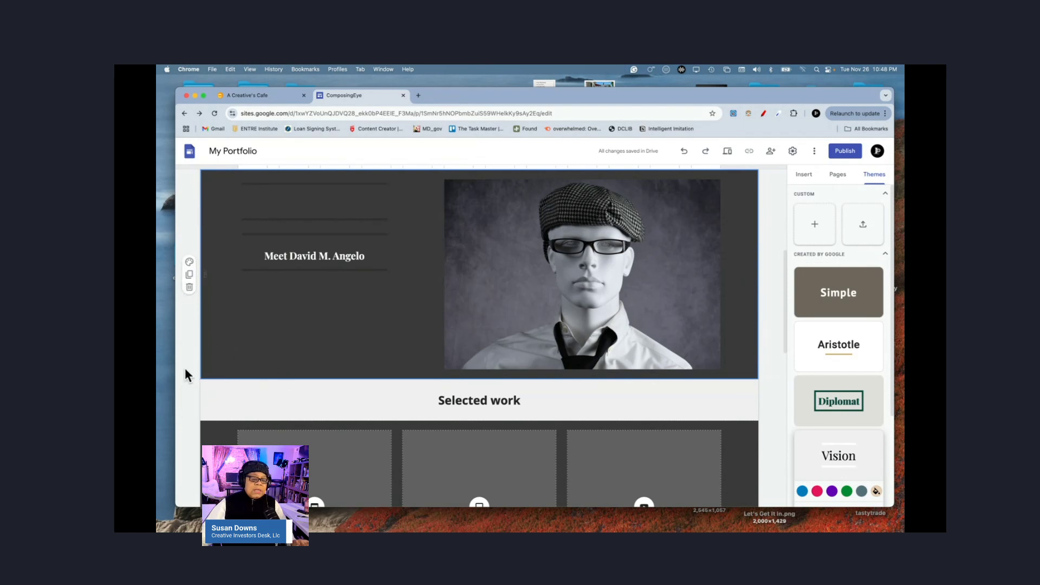
pyautogui.click(180, 341)
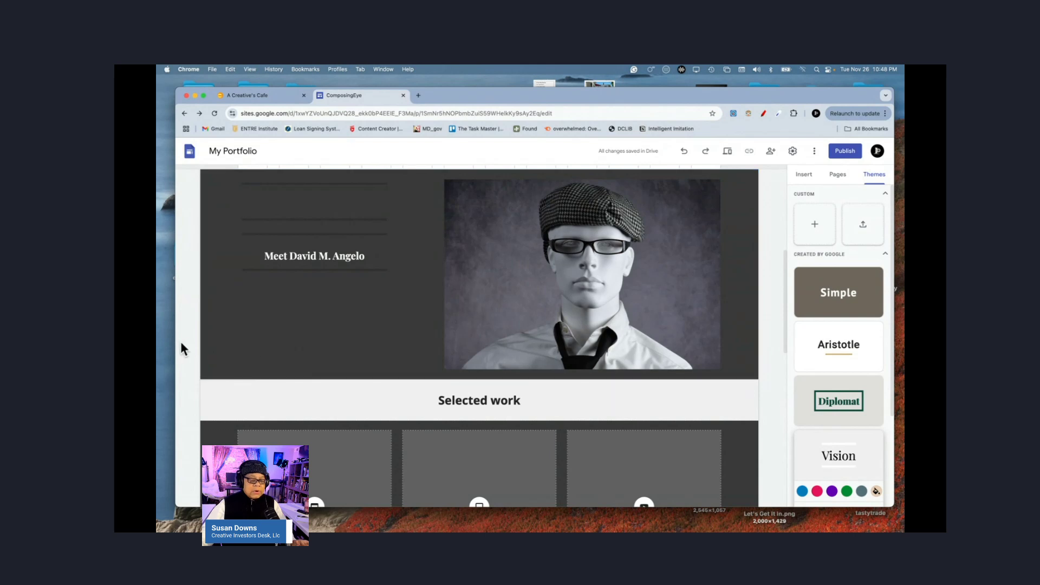
pyautogui.click(220, 352)
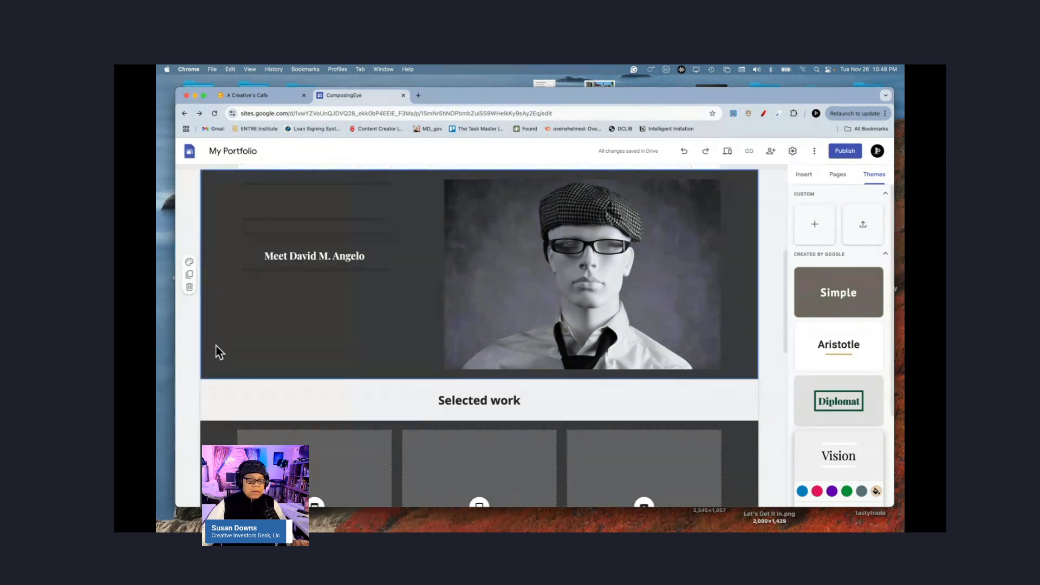
pyautogui.doubleClick(405, 377)
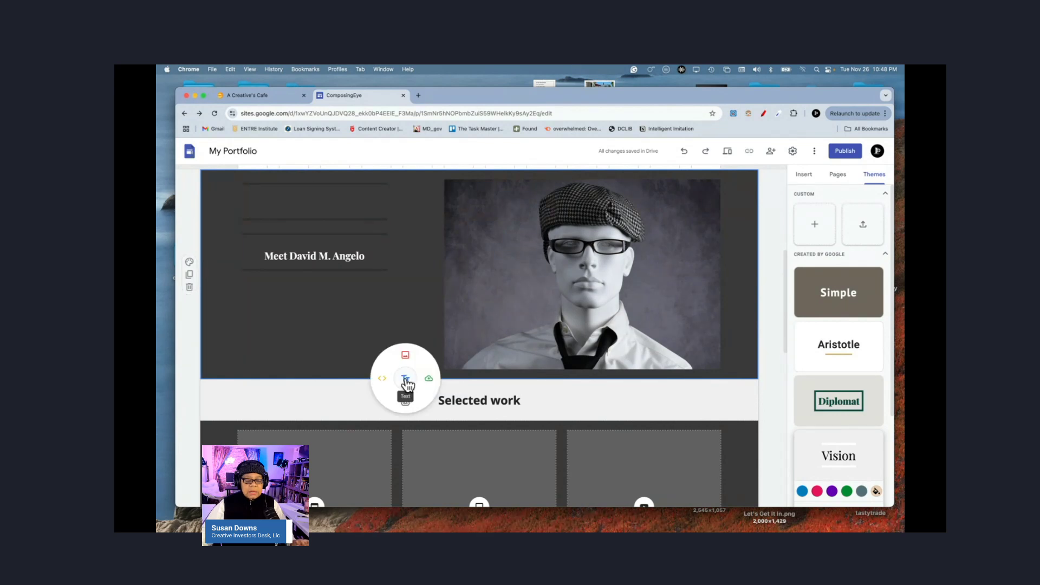
pyautogui.click(405, 379)
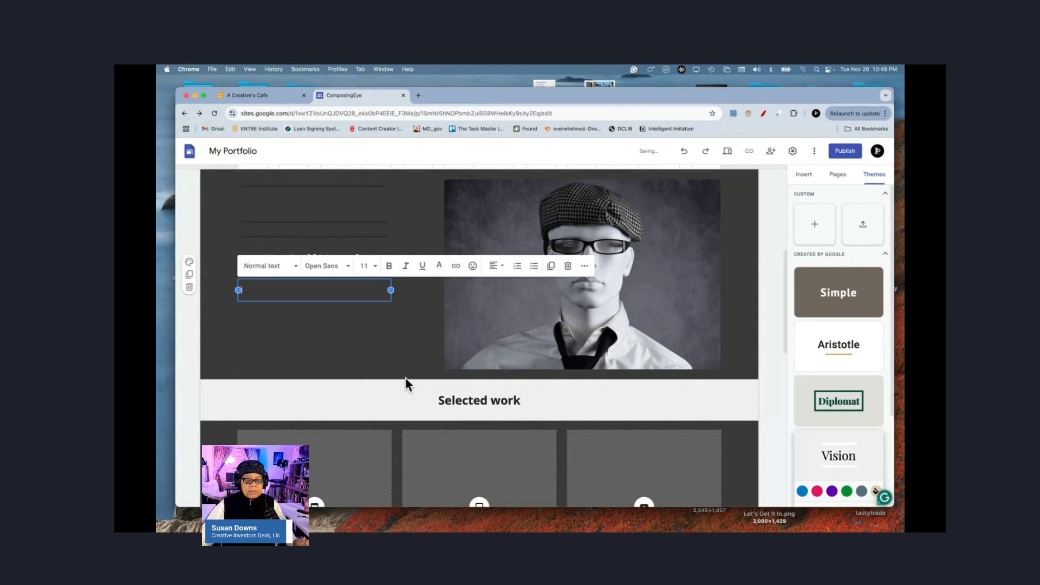
pyautogui.click(568, 266)
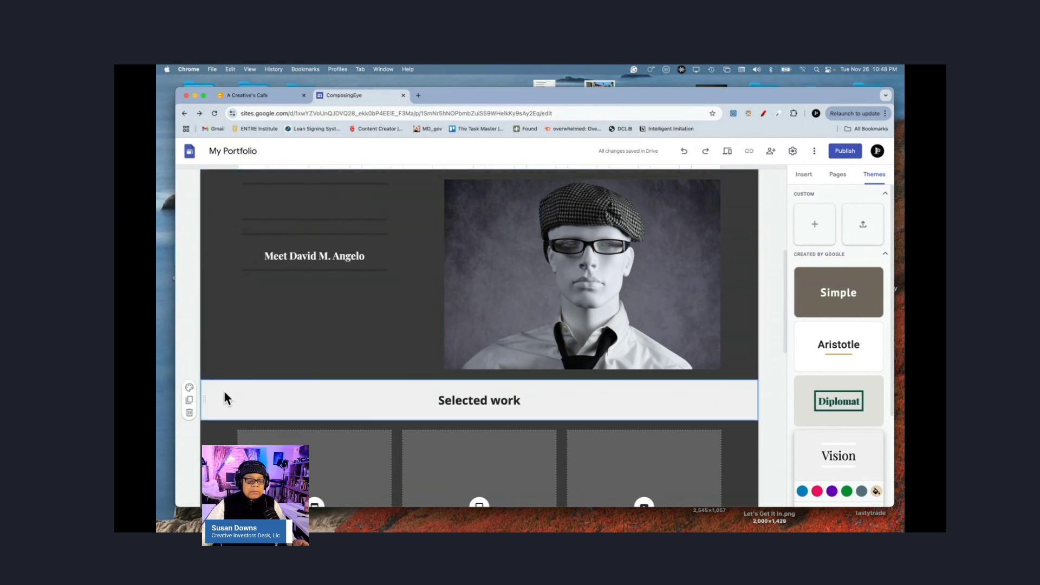
# Step: Delete the whole Selected work heading section so the gallery follows the portrait section
pyautogui.doubleClick(453, 381)
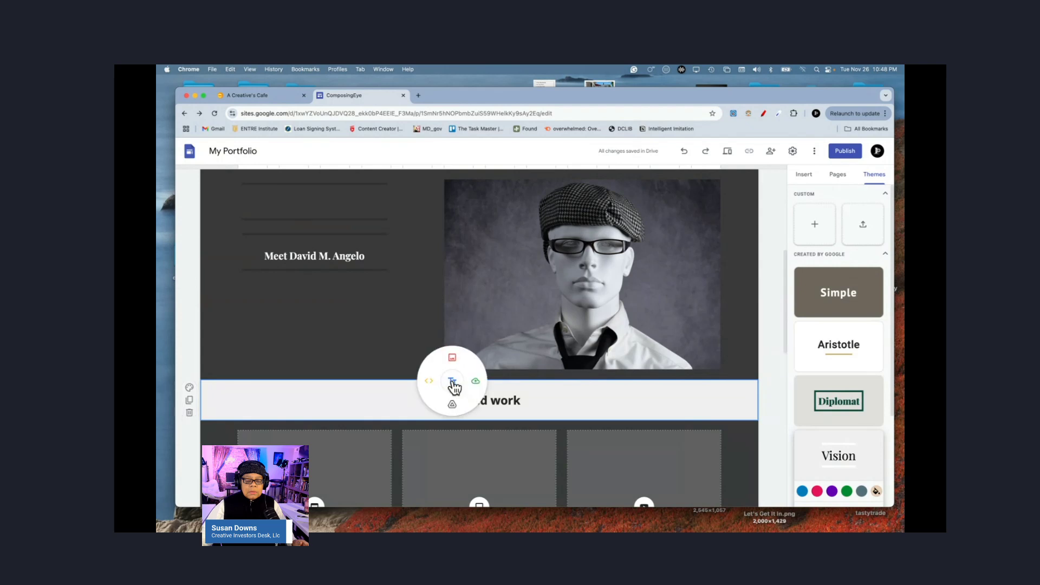
pyautogui.click(453, 381)
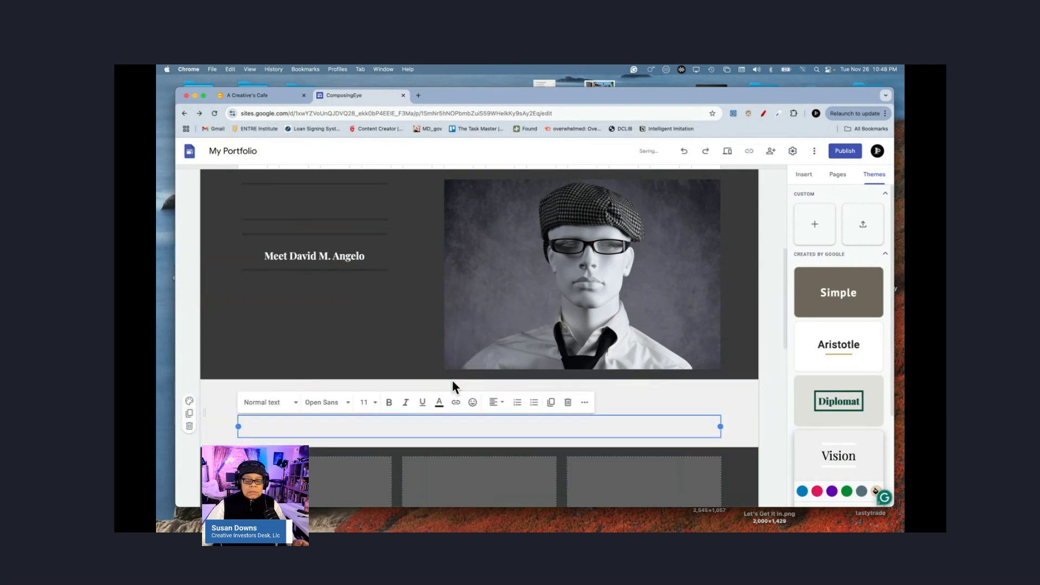
pyautogui.click(773, 399)
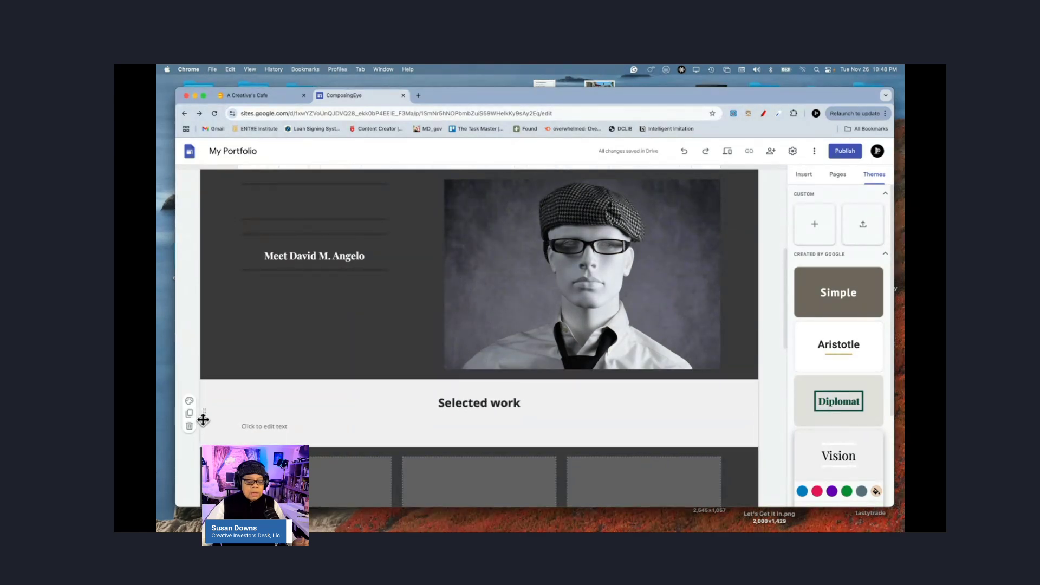
pyautogui.moveTo(205, 416); pyautogui.dragTo(208, 413)
pyautogui.click(239, 431)
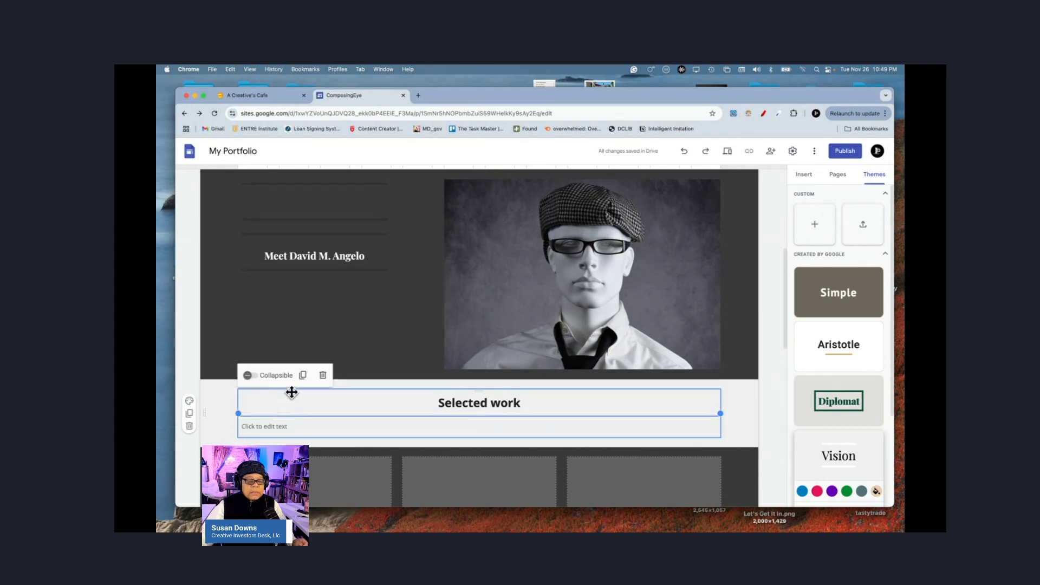
pyautogui.click(189, 427)
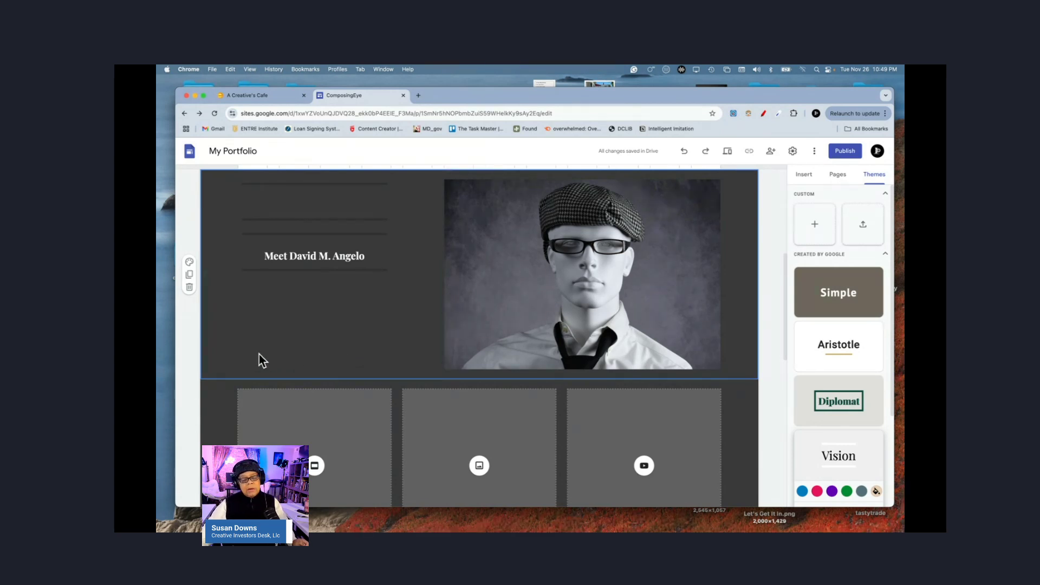
pyautogui.doubleClick(467, 381)
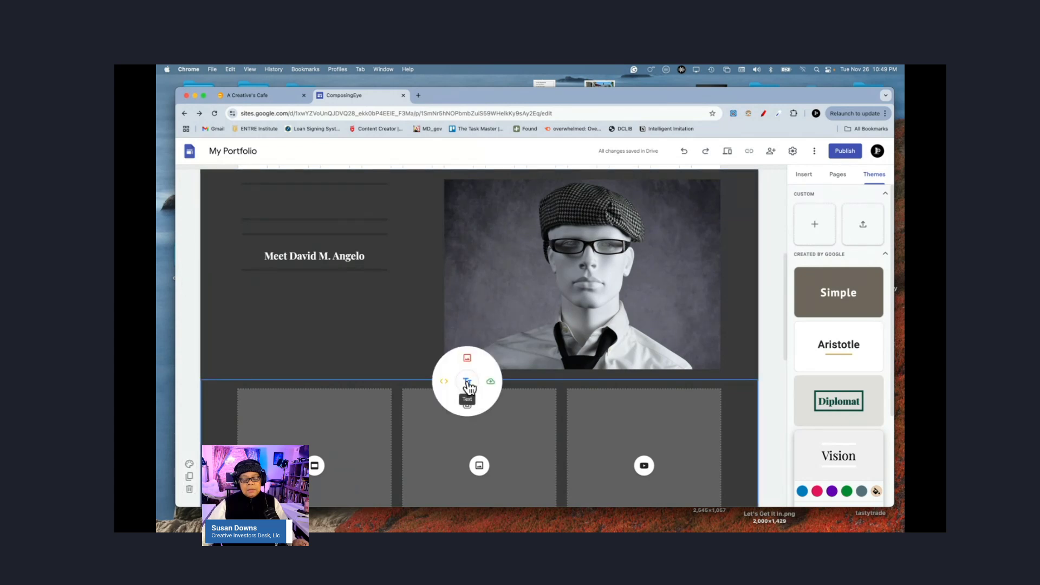
pyautogui.click(467, 381)
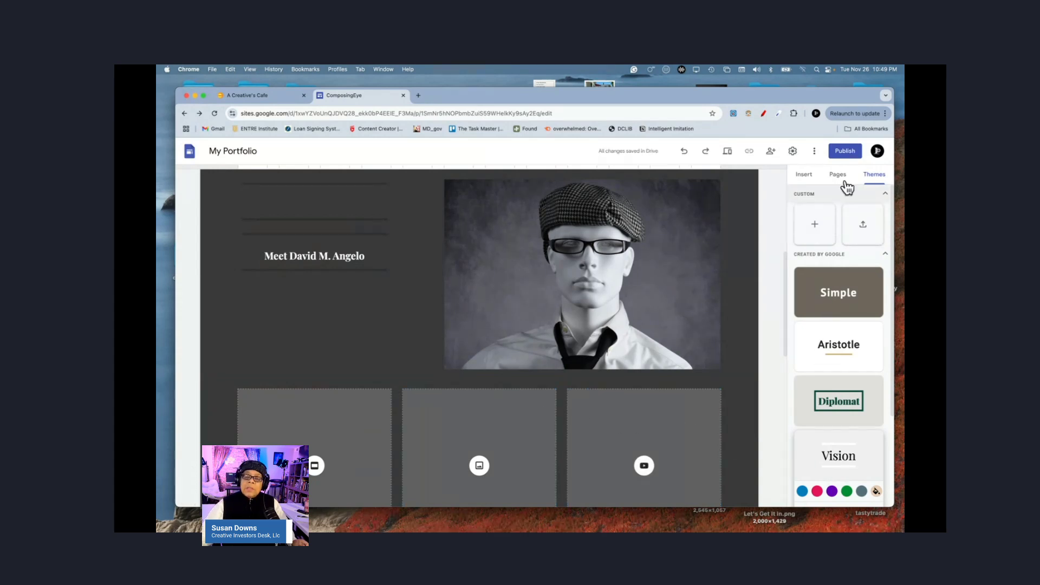
pyautogui.click(805, 176)
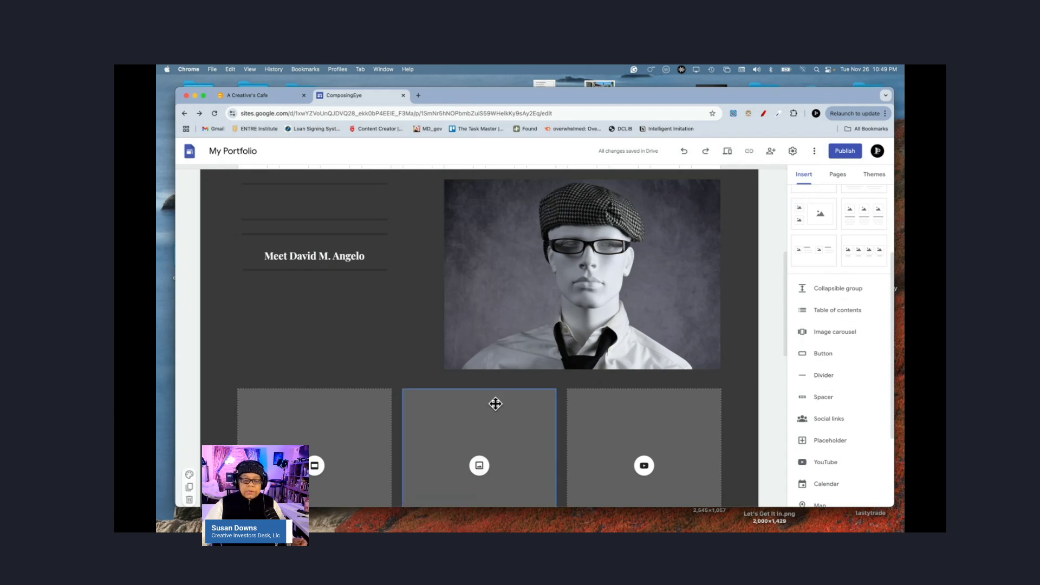
pyautogui.click(220, 356)
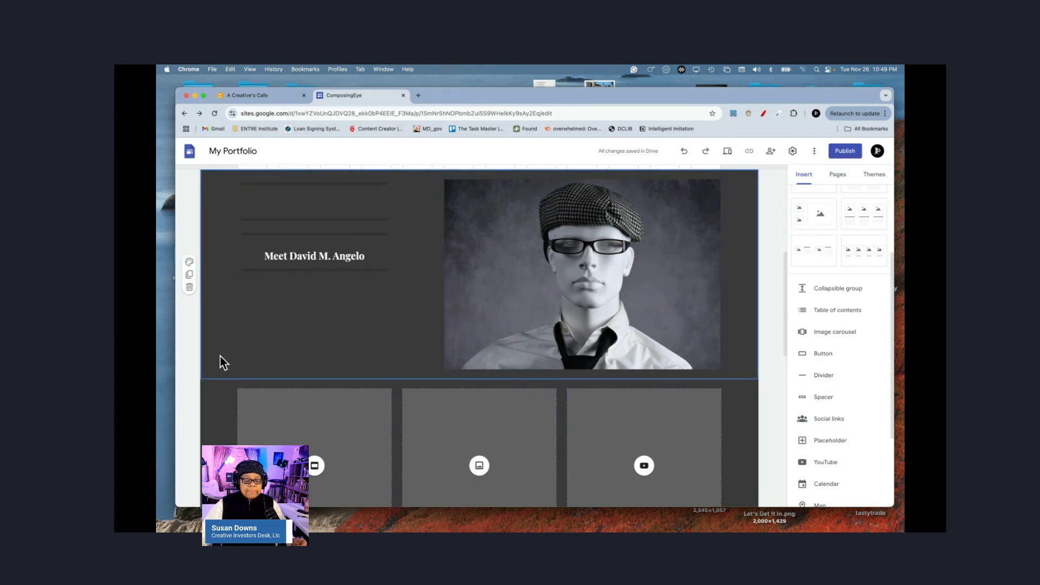
pyautogui.click(825, 377)
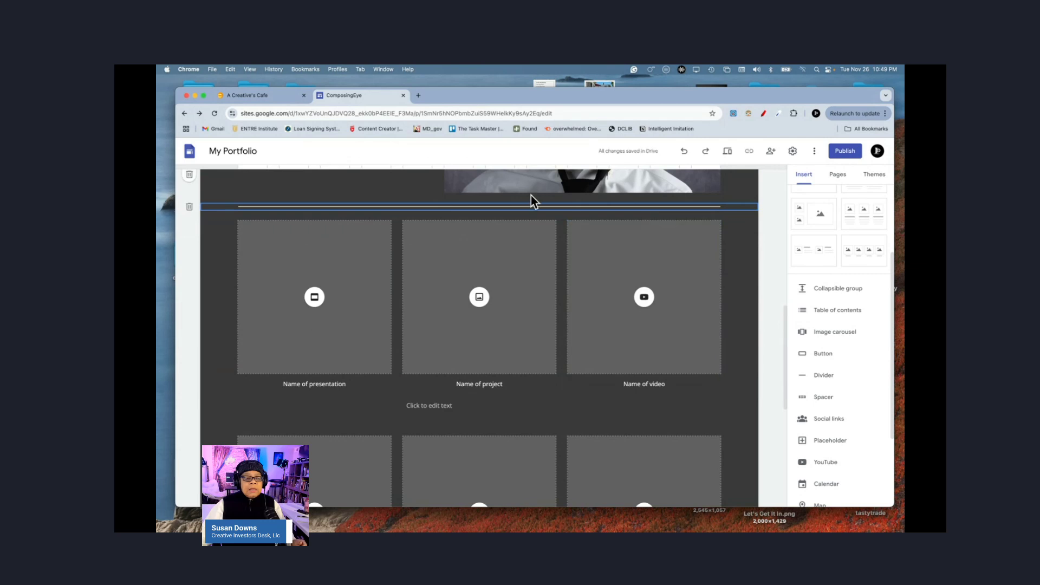
# Step: Add an empty text box beneath the divider, then delete the trial divider line
pyautogui.doubleClick(418, 207)
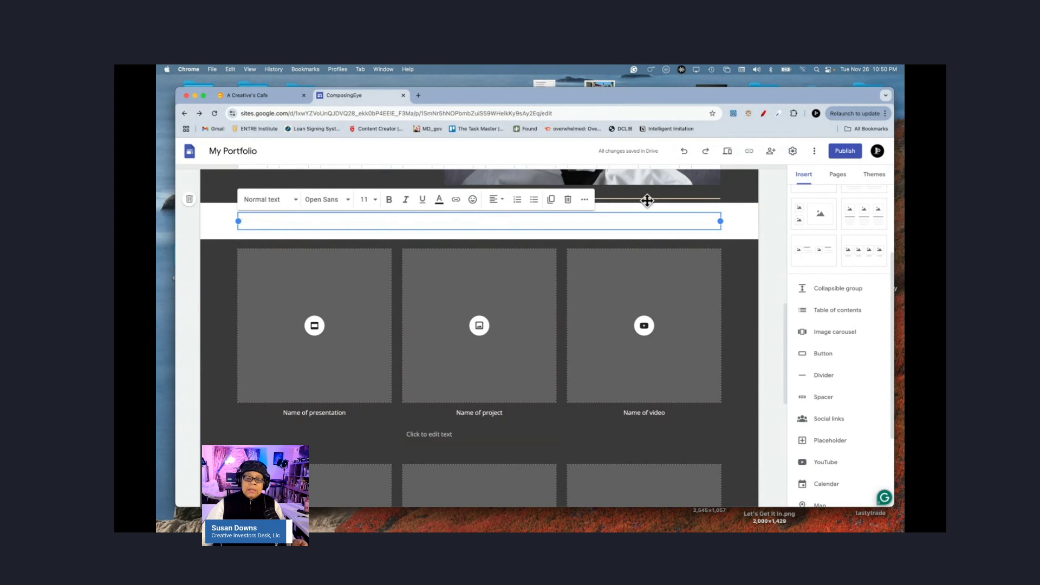
pyautogui.click(774, 222)
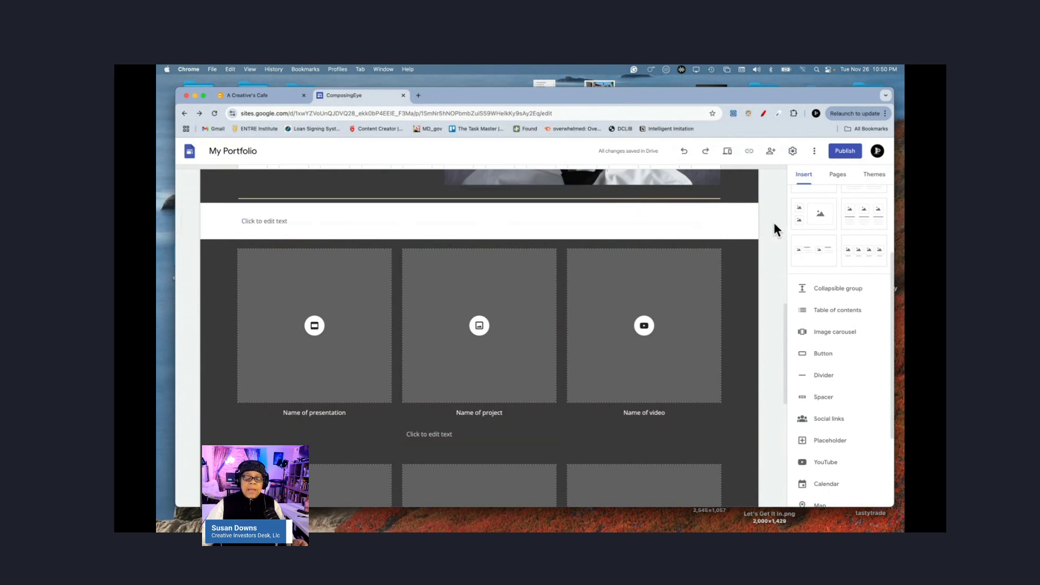
pyautogui.click(579, 198)
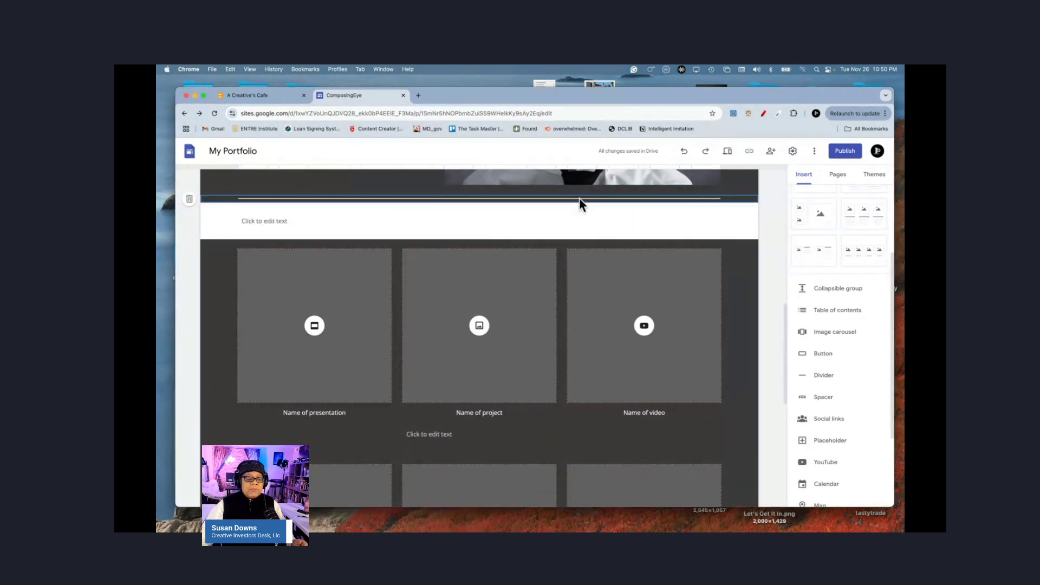
pyautogui.click(189, 199)
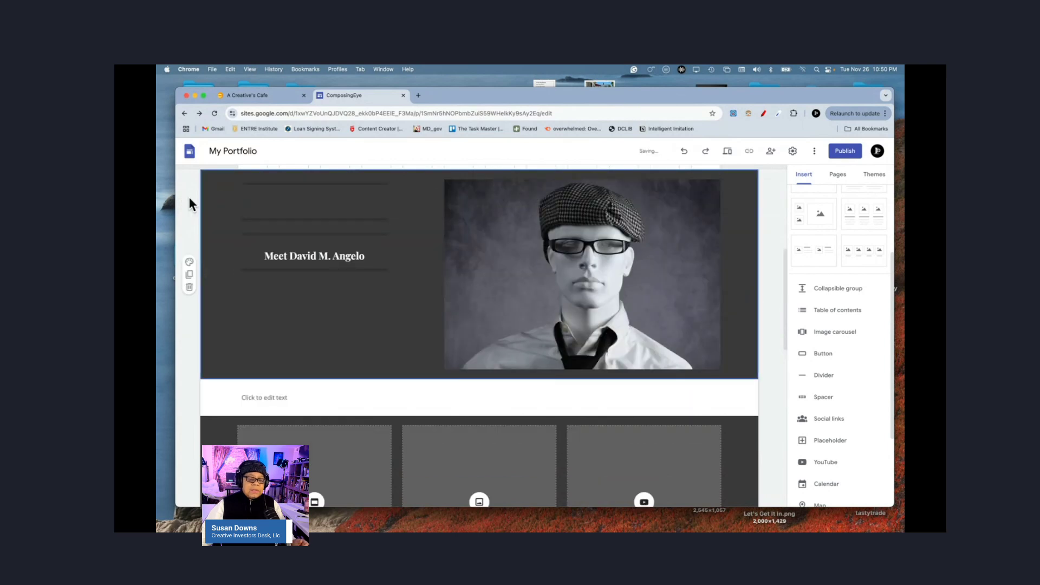
# Step: Type 'SELECTED WORKS' in the empty text box and make it centred, bold, size 18
pyautogui.click(384, 399)
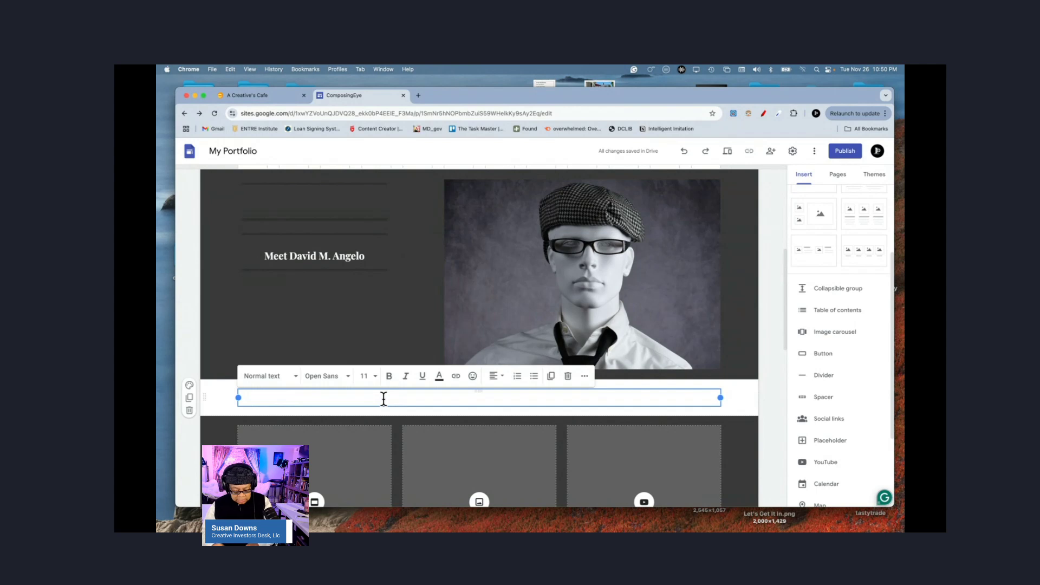
pyautogui.write('SELECTED WORKS')
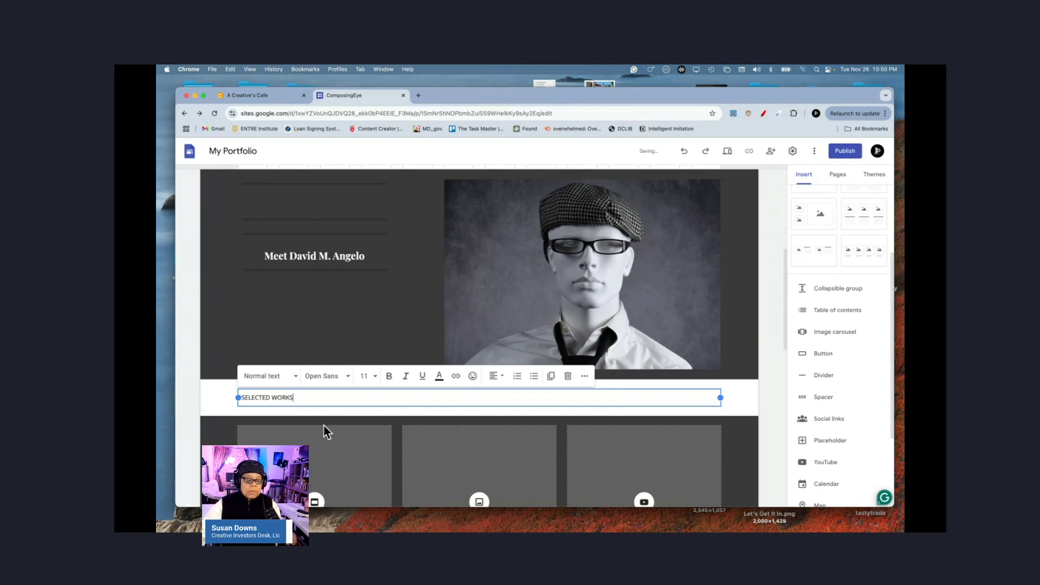
pyautogui.doubleClick(272, 398)
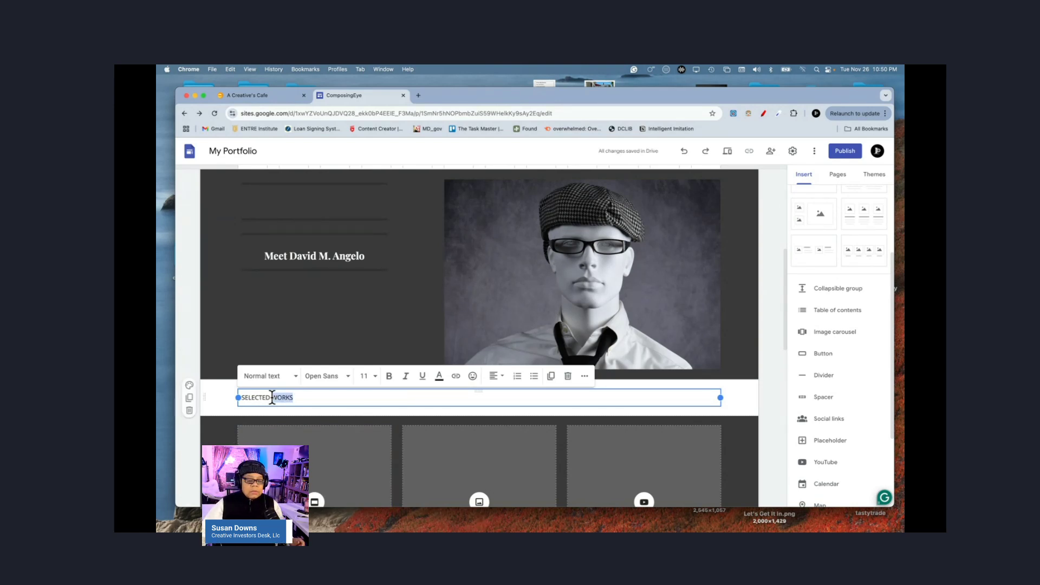
pyautogui.press('super+a')
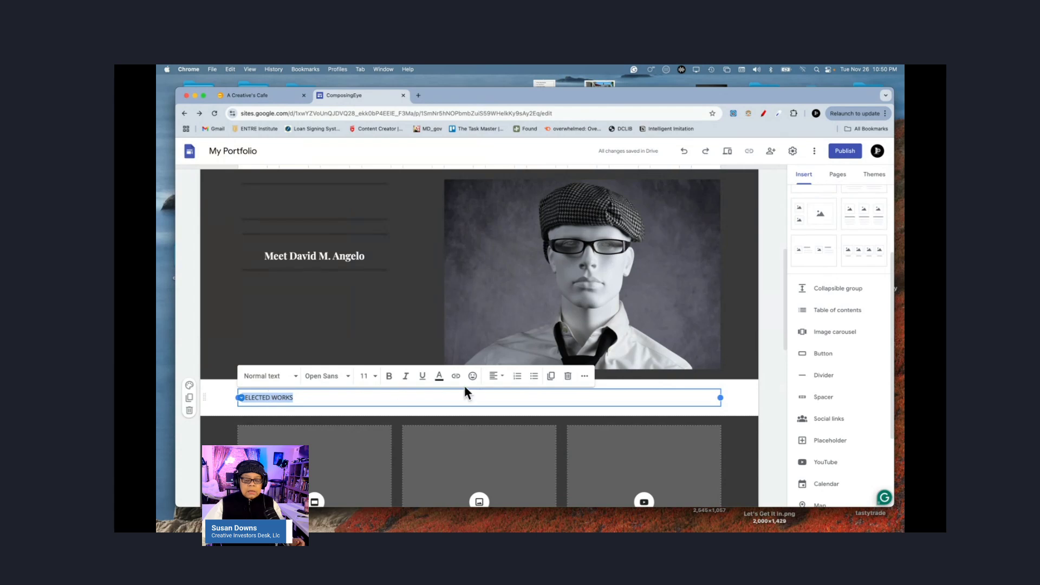
pyautogui.click(494, 376)
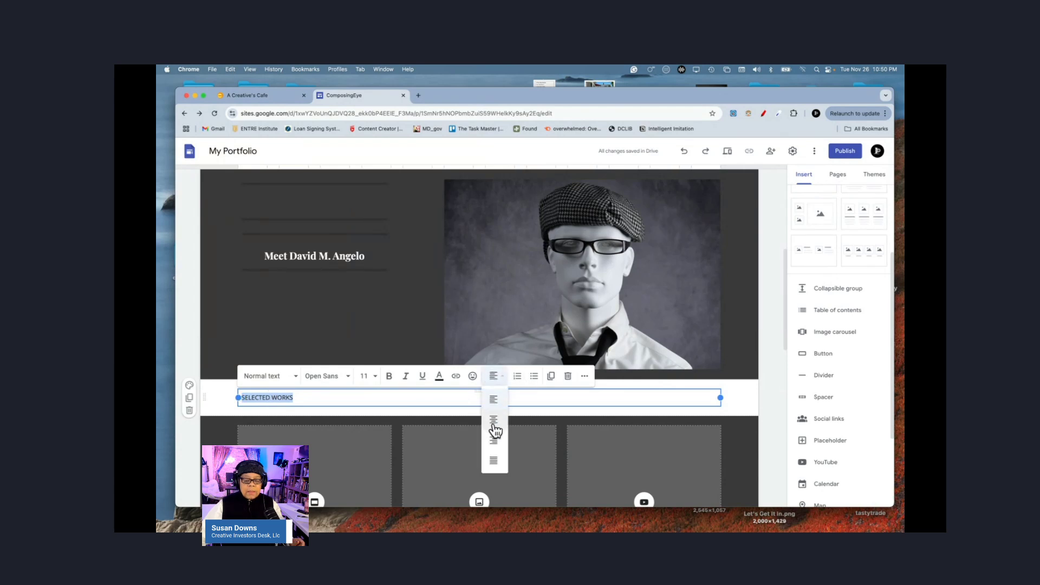
pyautogui.click(493, 422)
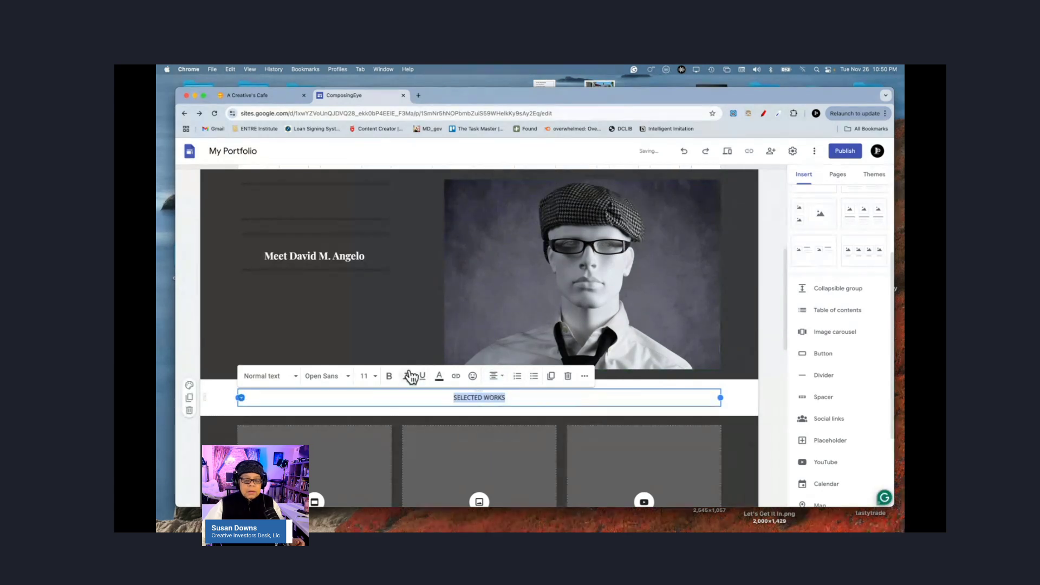
pyautogui.click(391, 376)
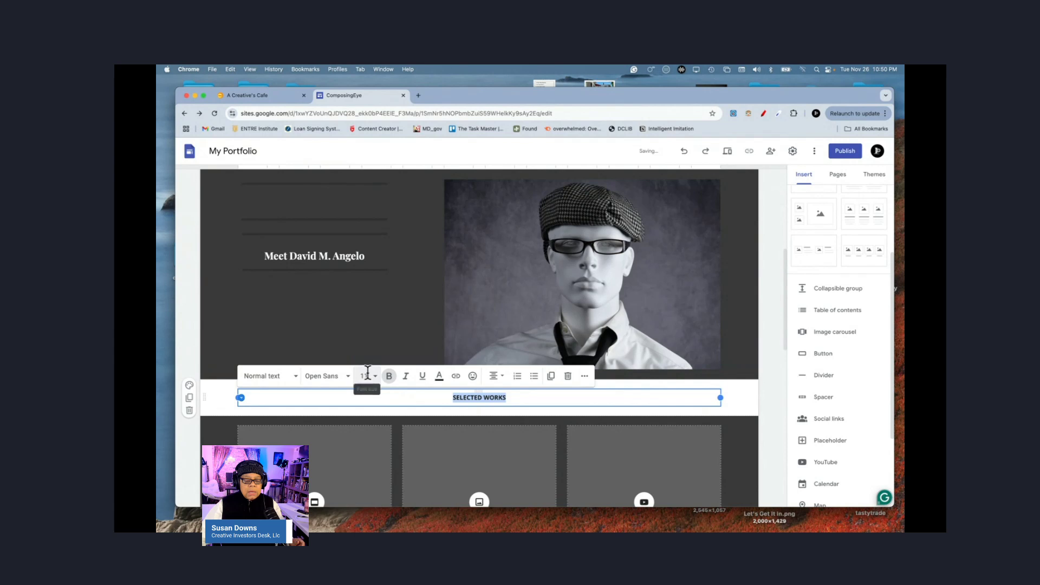
pyautogui.click(366, 376)
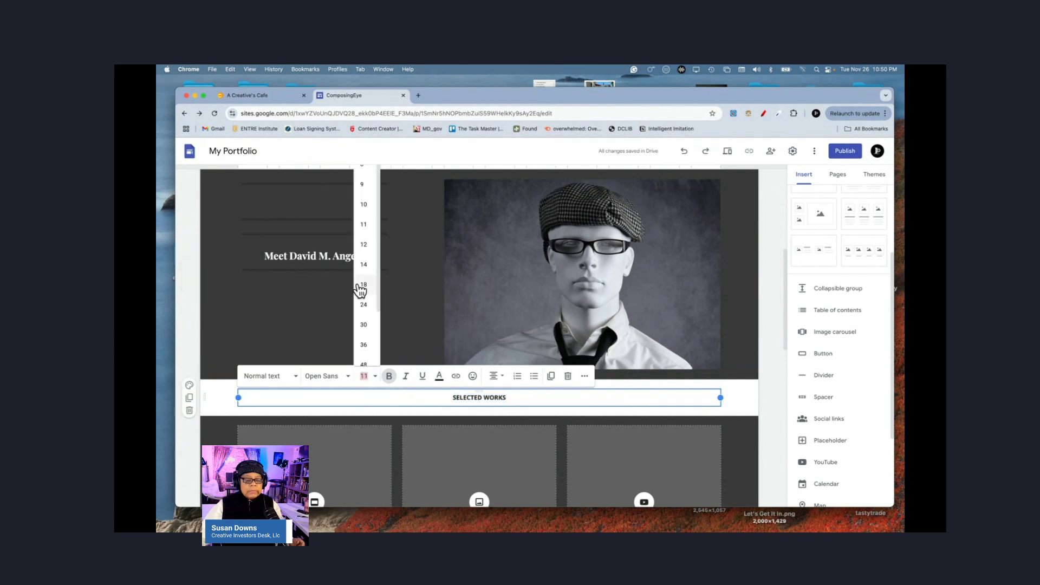
pyautogui.click(364, 286)
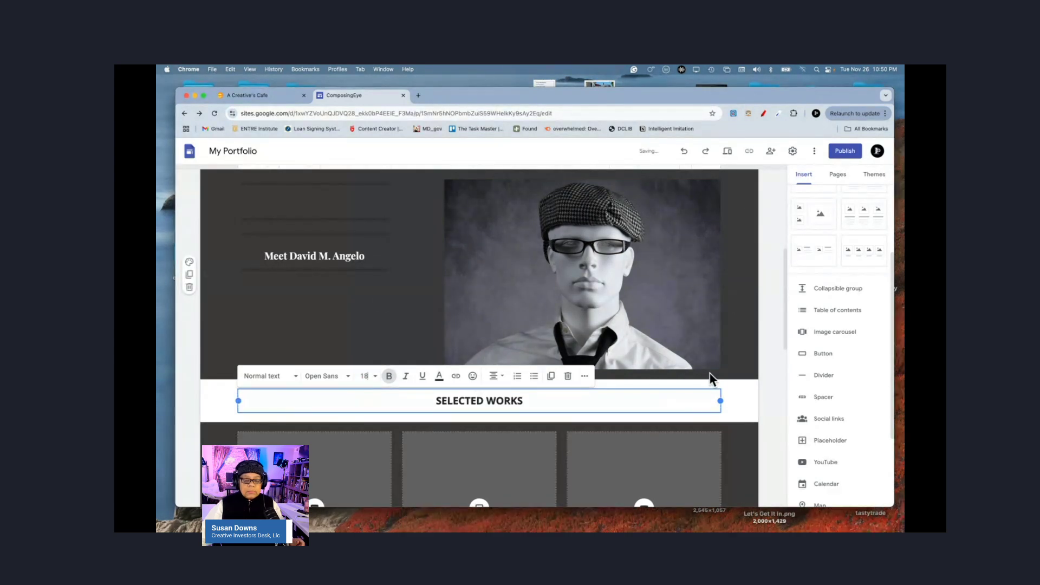
pyautogui.click(764, 392)
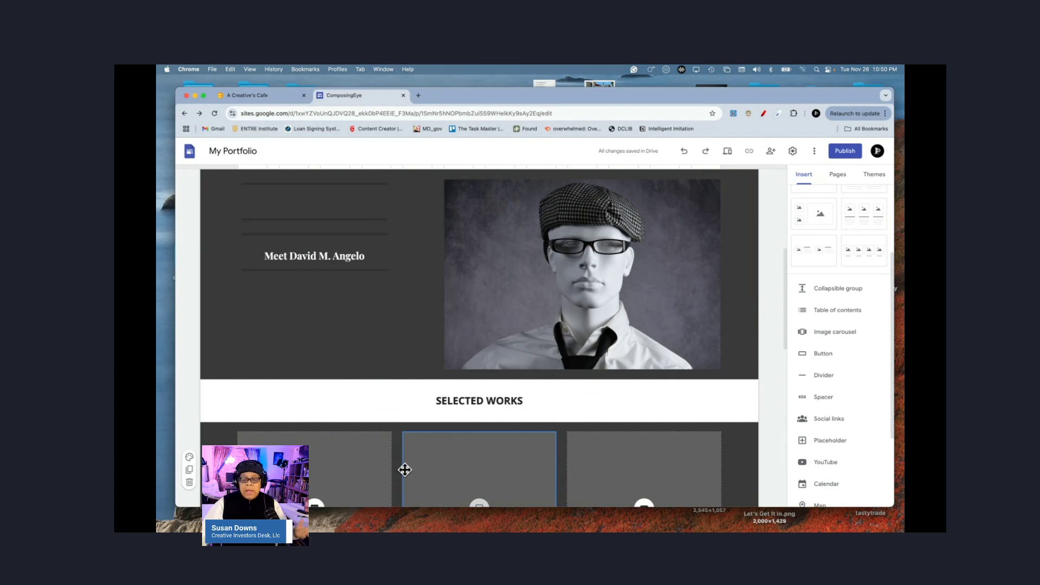
pyautogui.scroll(-2, 405, 469)
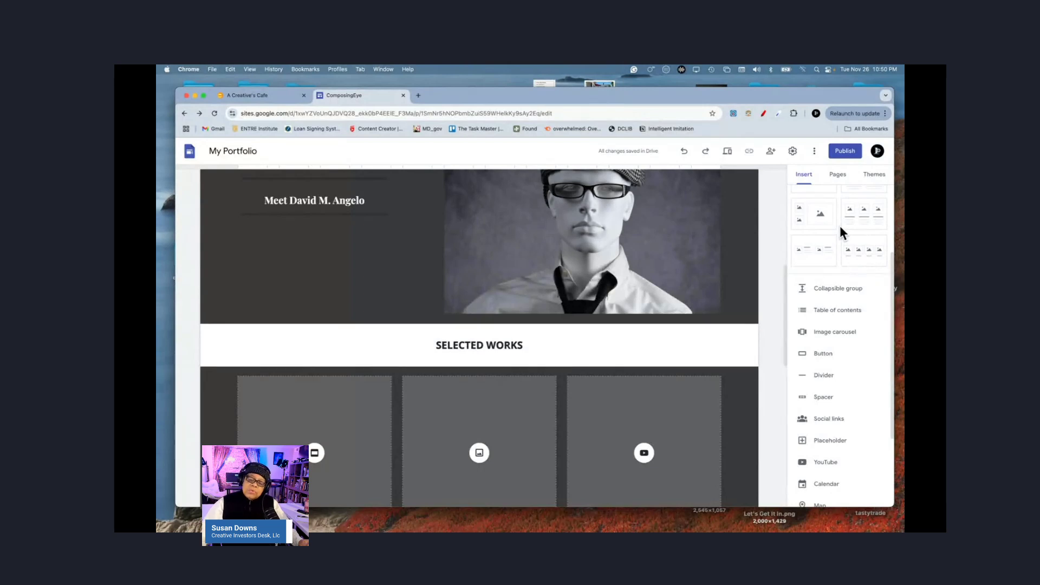
pyautogui.scroll(3, 840, 225)
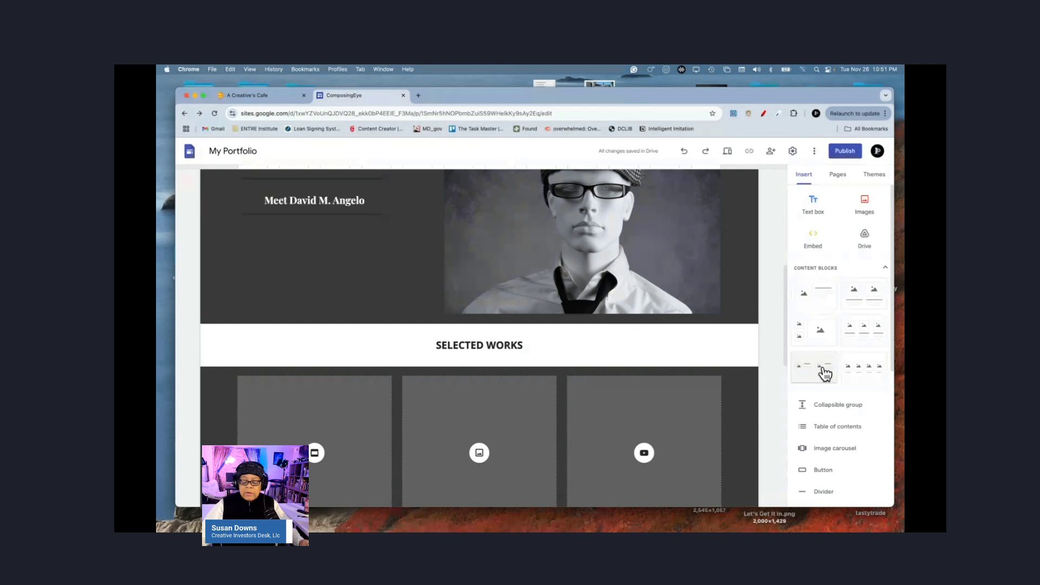
pyautogui.scroll(-1, 848, 425)
pyautogui.scroll(-1, 848, 424)
pyautogui.scroll(-1, 848, 424)
pyautogui.scroll(-1, 848, 425)
pyautogui.scroll(-1, 848, 425)
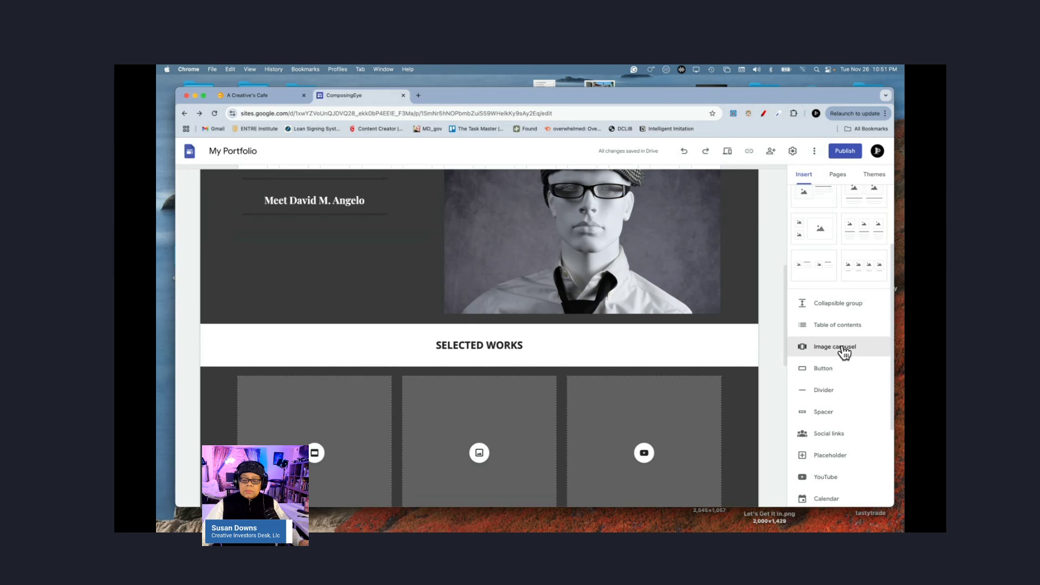
# Step: Start an image carousel under SELECTED WORKS and upload the Test Tether 10012 photo
pyautogui.click(734, 336)
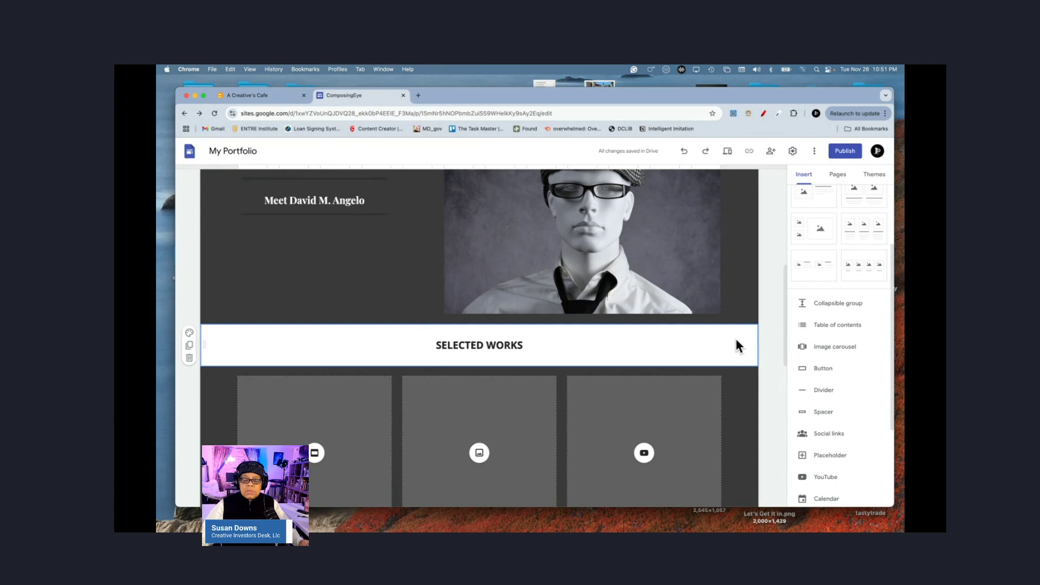
pyautogui.click(823, 352)
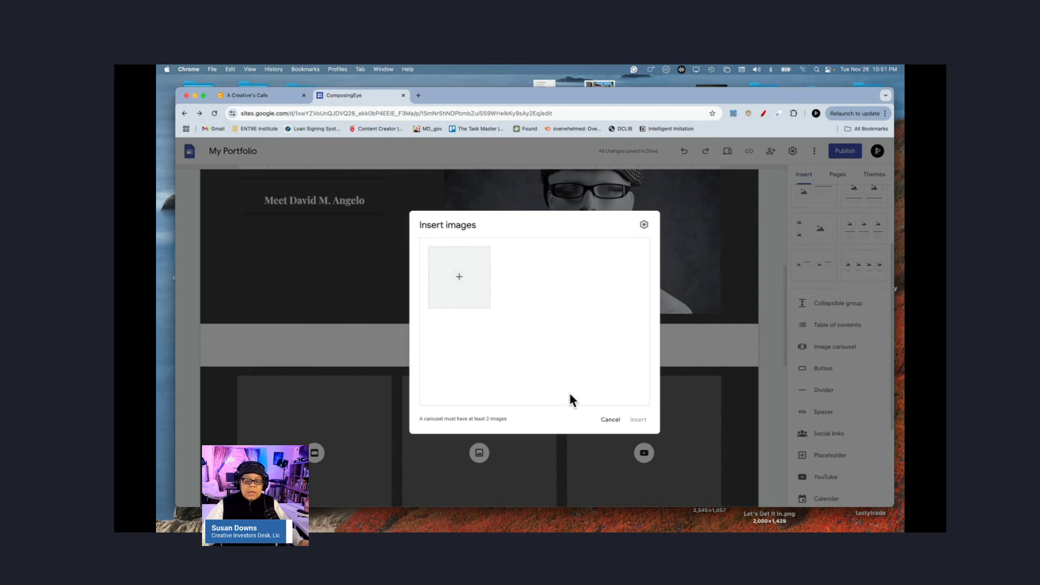
pyautogui.click(458, 279)
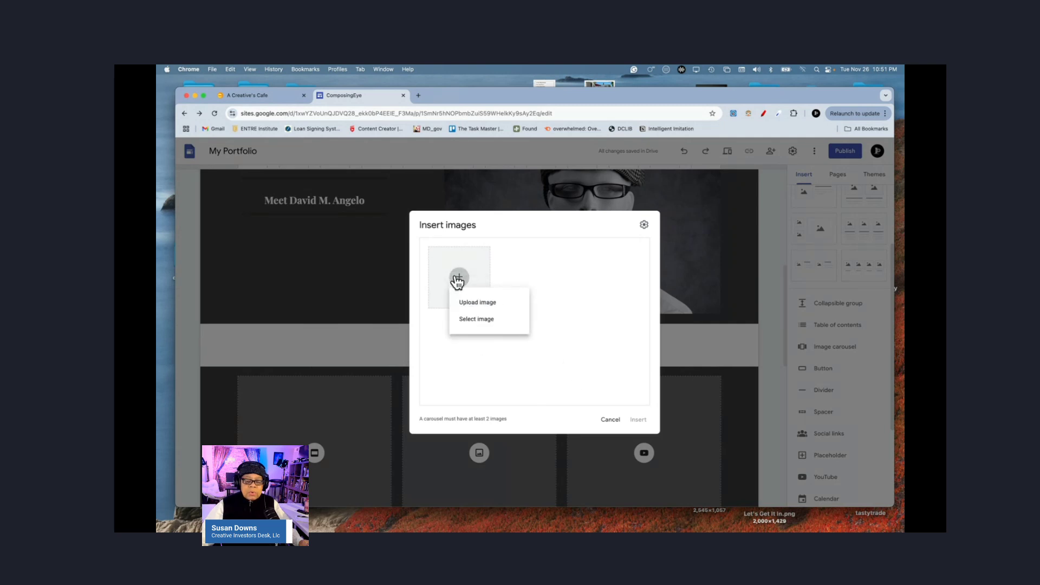
pyautogui.click(479, 307)
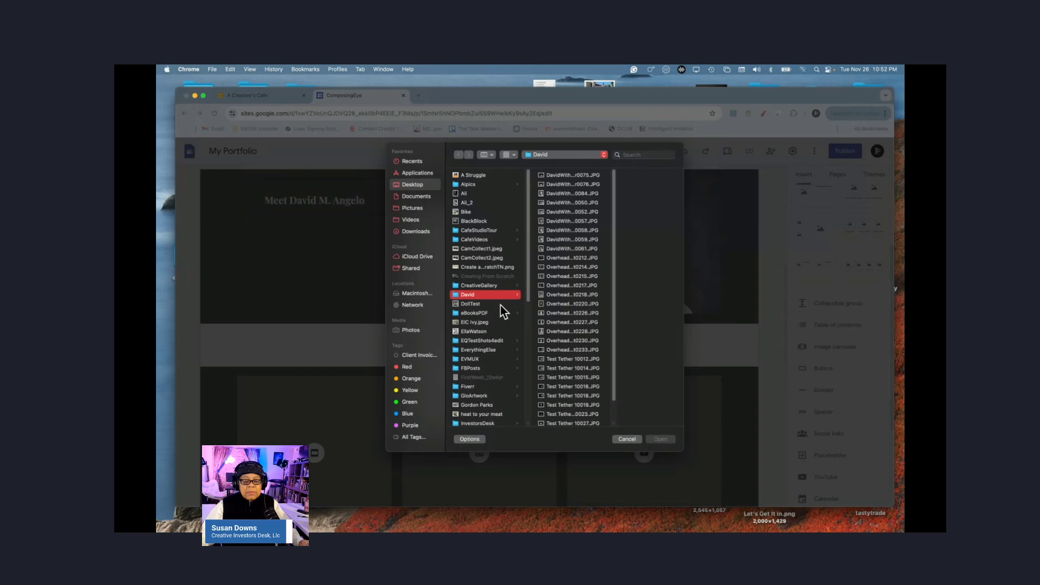
pyautogui.click(564, 362)
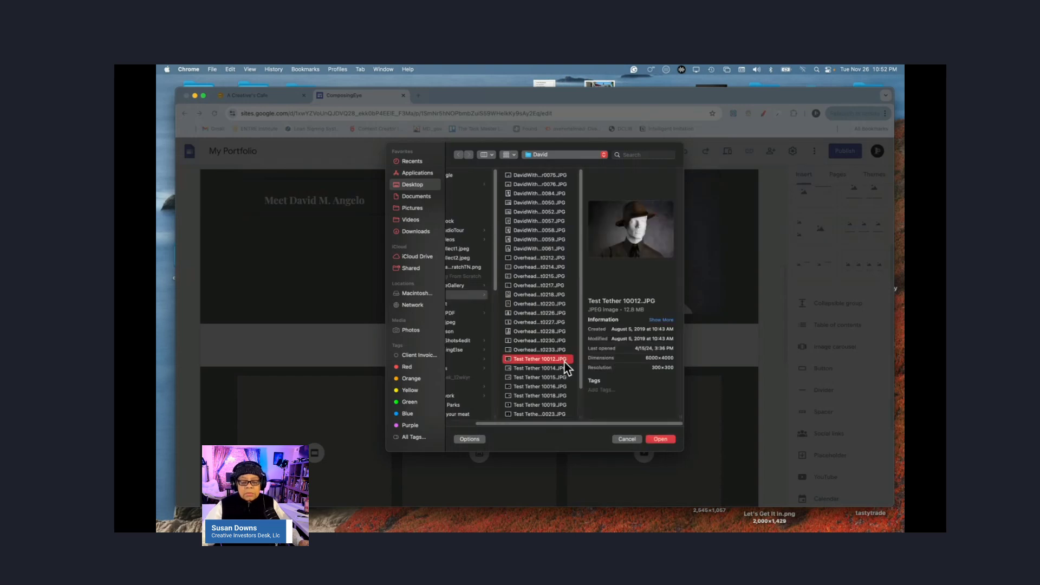
pyautogui.click(659, 439)
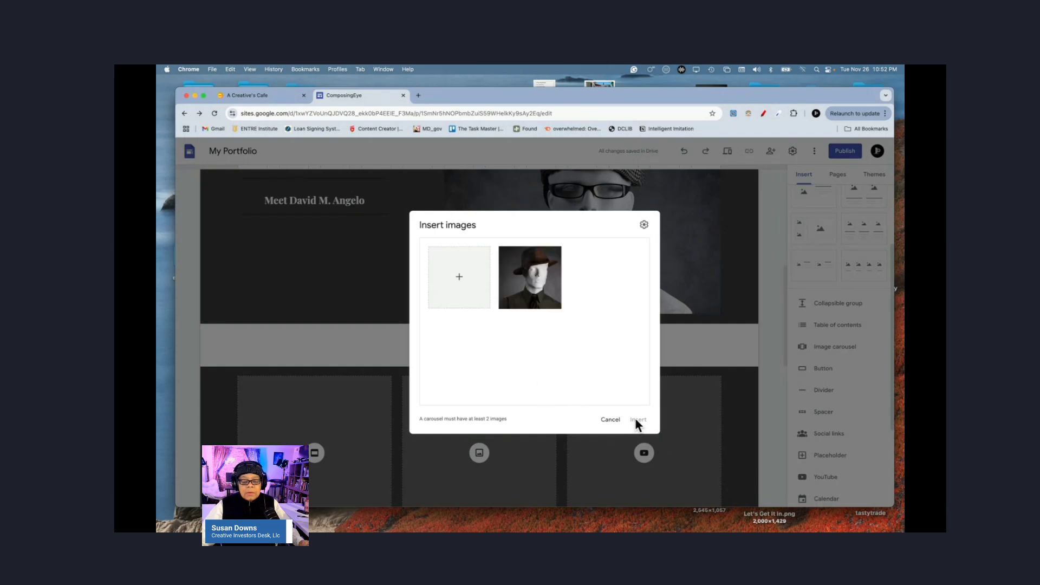
# Step: Upload five more photos from DavidWithBrooklynReflector0075 onward and insert the six-photo carousel
pyautogui.click(459, 276)
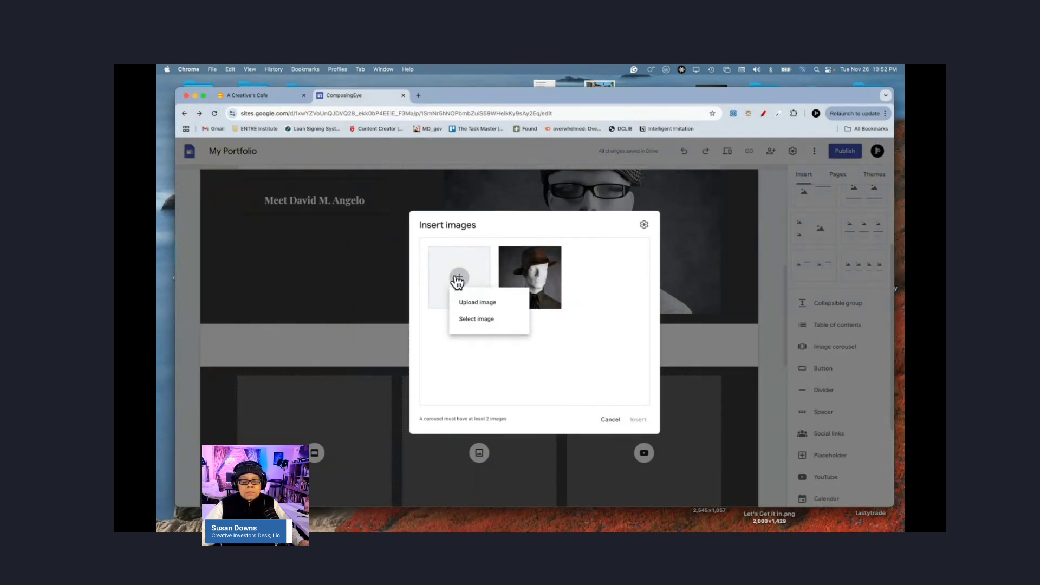
pyautogui.click(478, 303)
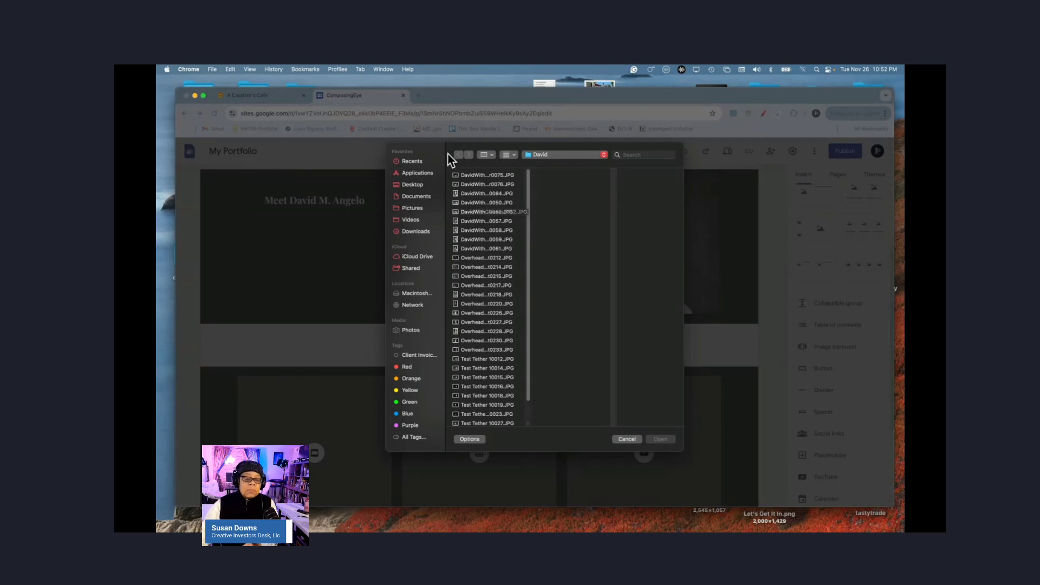
pyautogui.click(478, 176)
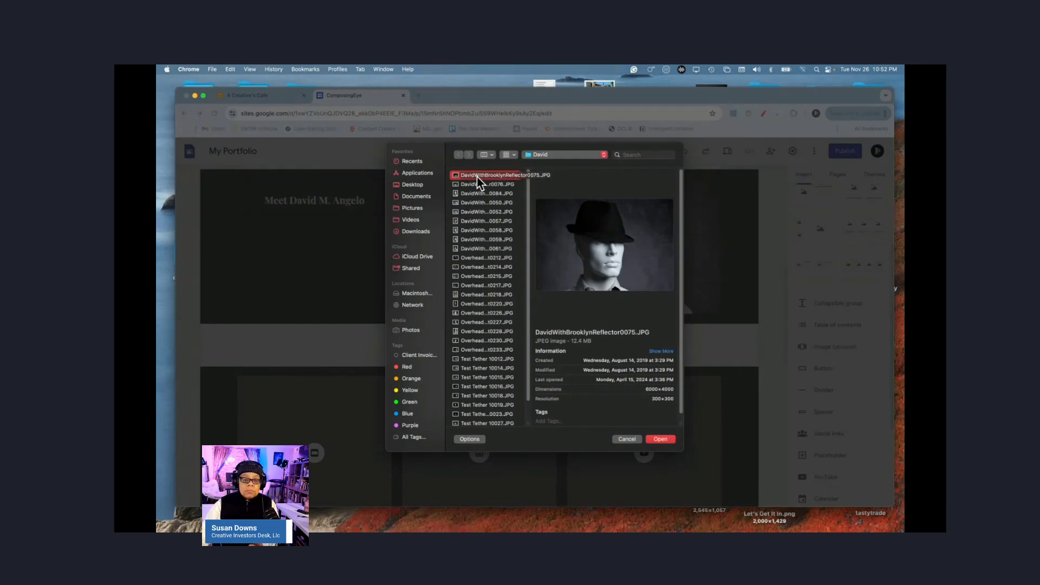
pyautogui.keyDown('shift'); pyautogui.click(481, 210); pyautogui.keyUp('shift')
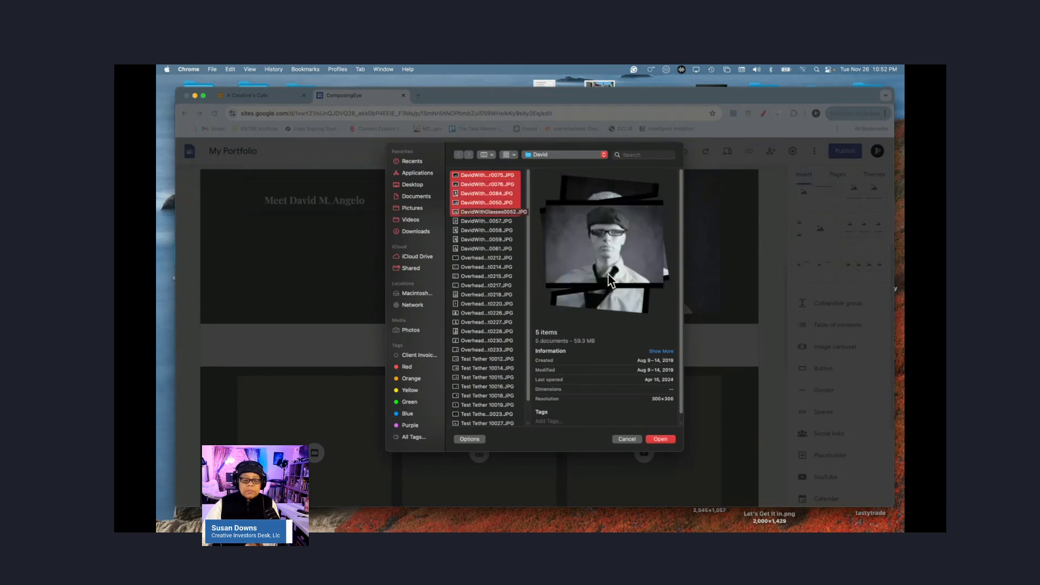
pyautogui.click(660, 438)
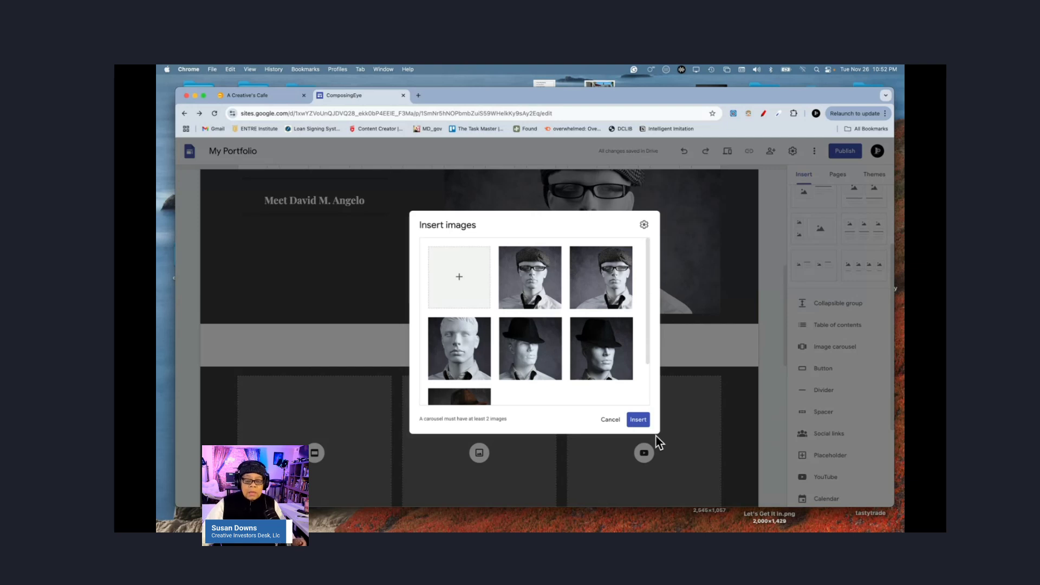
pyautogui.moveTo(529, 297)
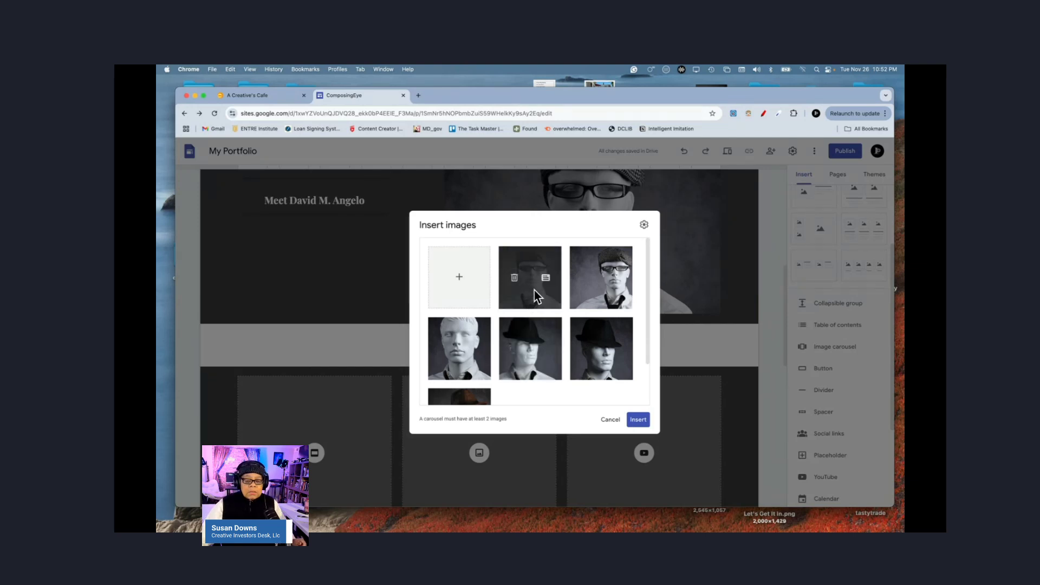
pyautogui.click(639, 422)
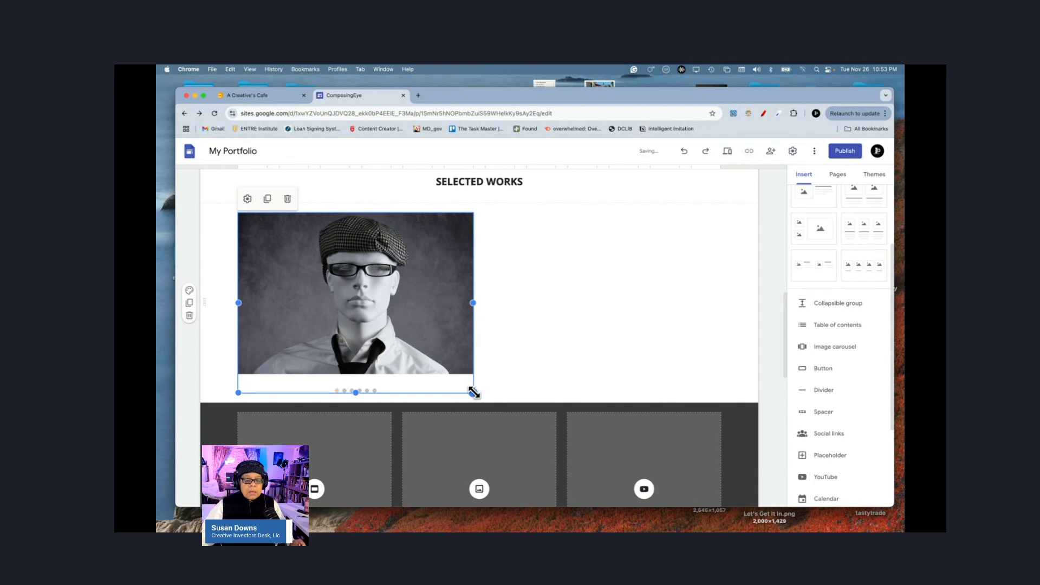
# Step: Stretch the carousel to full section width and set the section background to light grey
pyautogui.moveTo(474, 392); pyautogui.dragTo(727, 484)
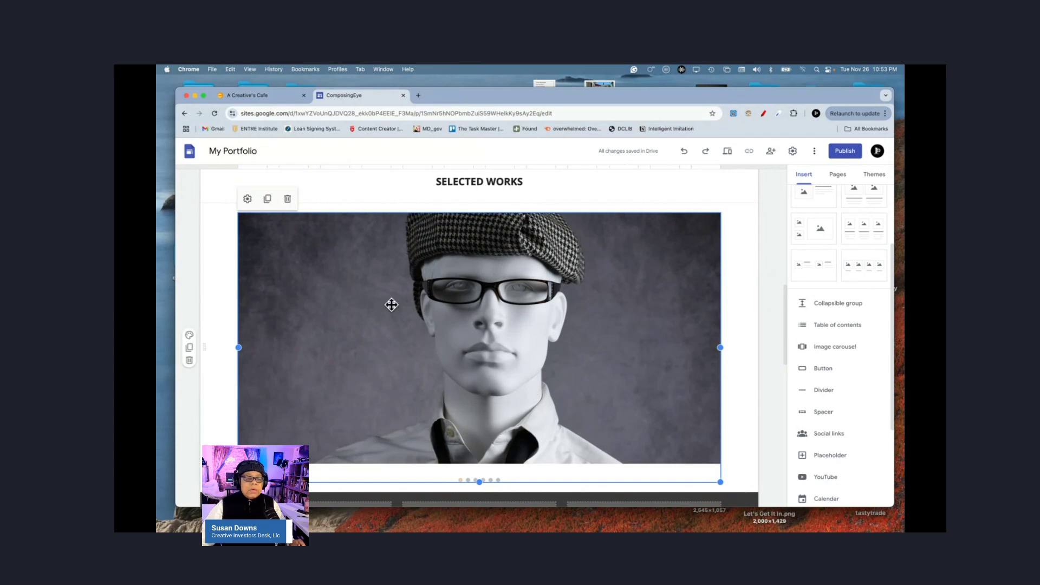
pyautogui.click(189, 335)
pyautogui.click(221, 376)
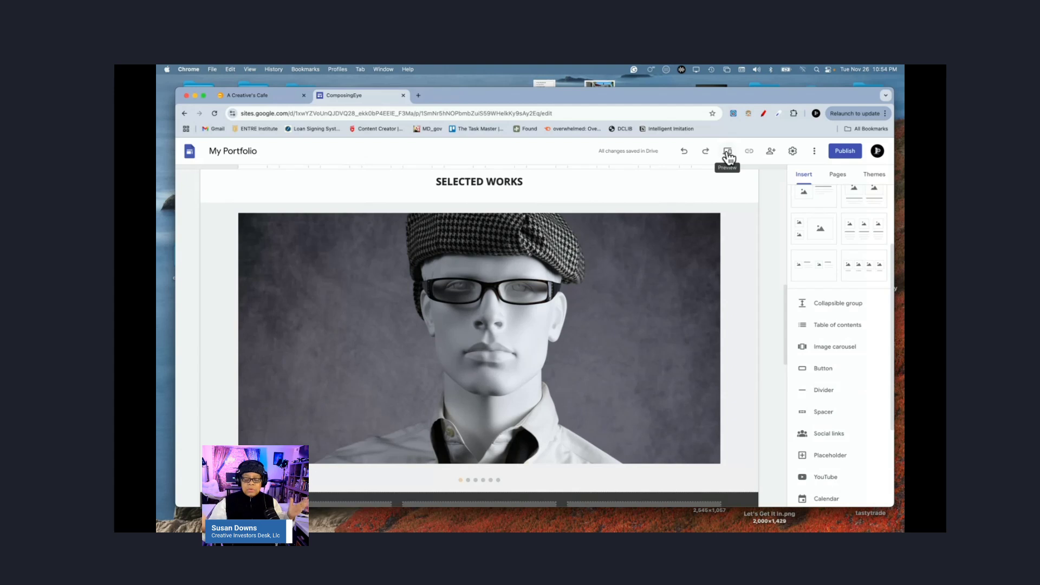
# Step: Preview the site in large-screen layout and scroll to the carousel
pyautogui.click(727, 151)
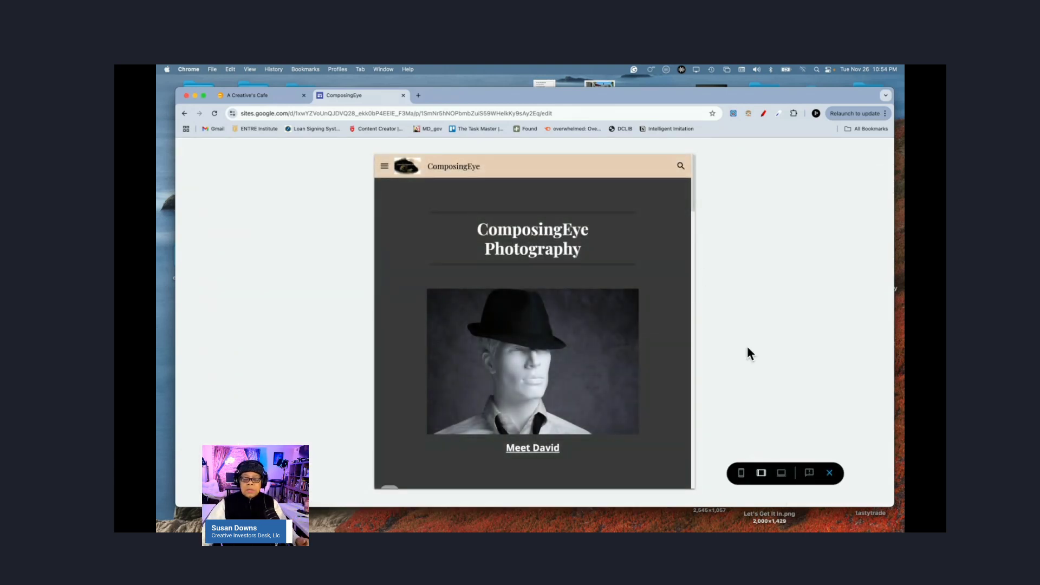
pyautogui.click(782, 474)
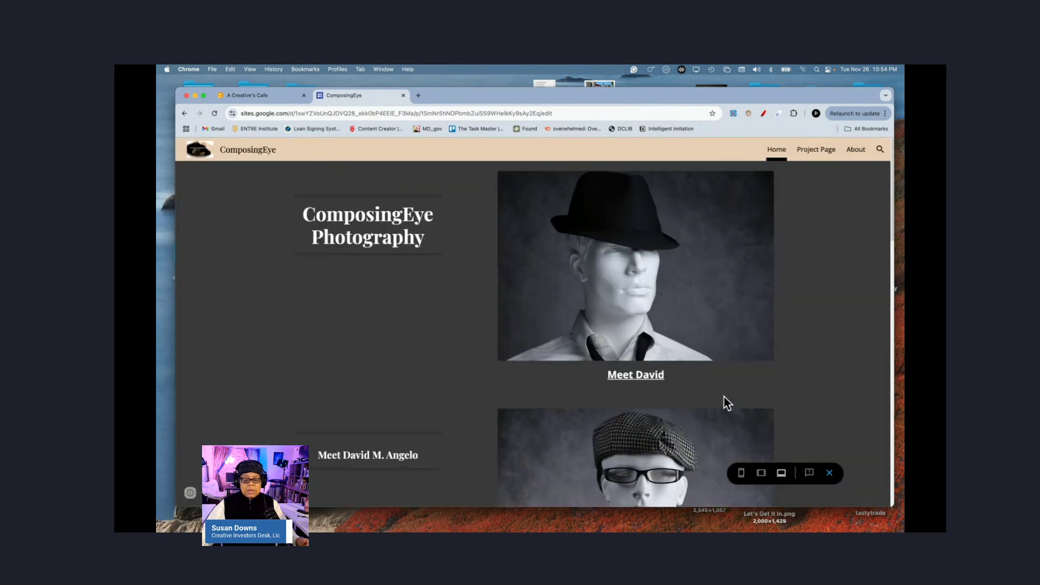
pyautogui.scroll(-7, 757, 385)
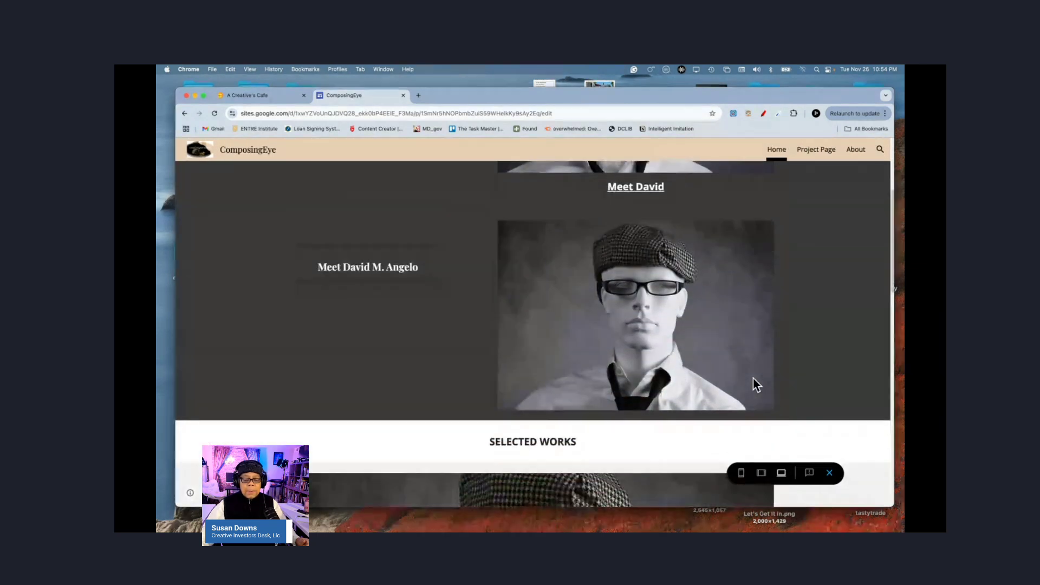
pyautogui.scroll(-5, 757, 384)
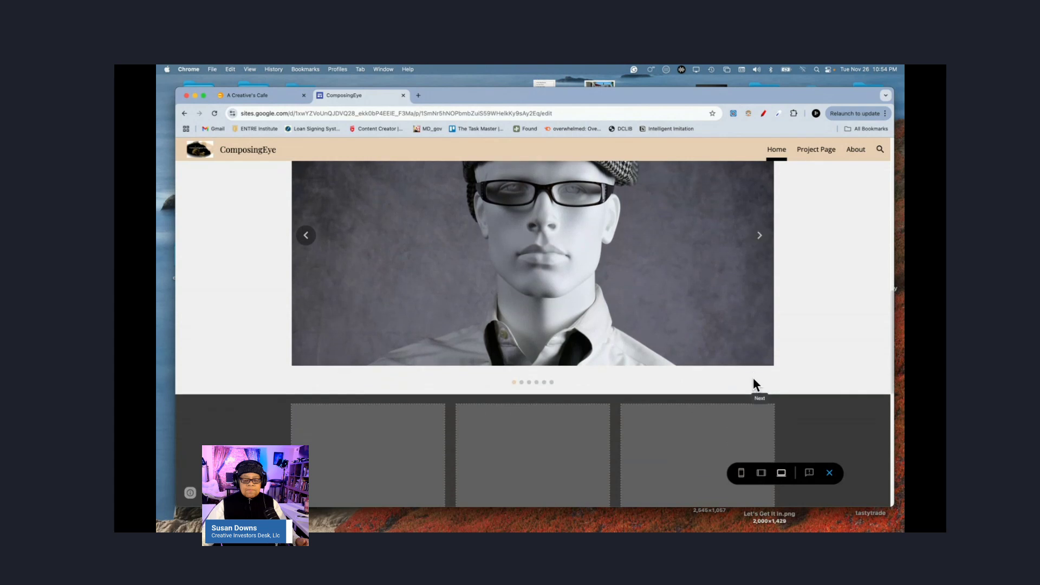
pyautogui.scroll(2, 756, 385)
pyautogui.scroll(1, 757, 385)
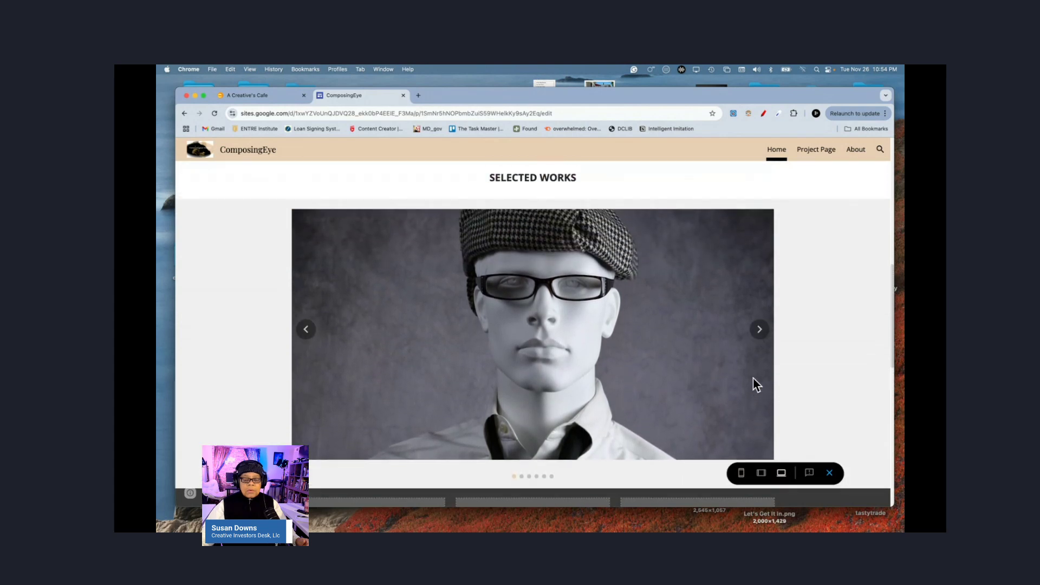
# Step: Step the carousel through all six photos until it wraps to the cap-and-glasses photo
pyautogui.click(760, 330)
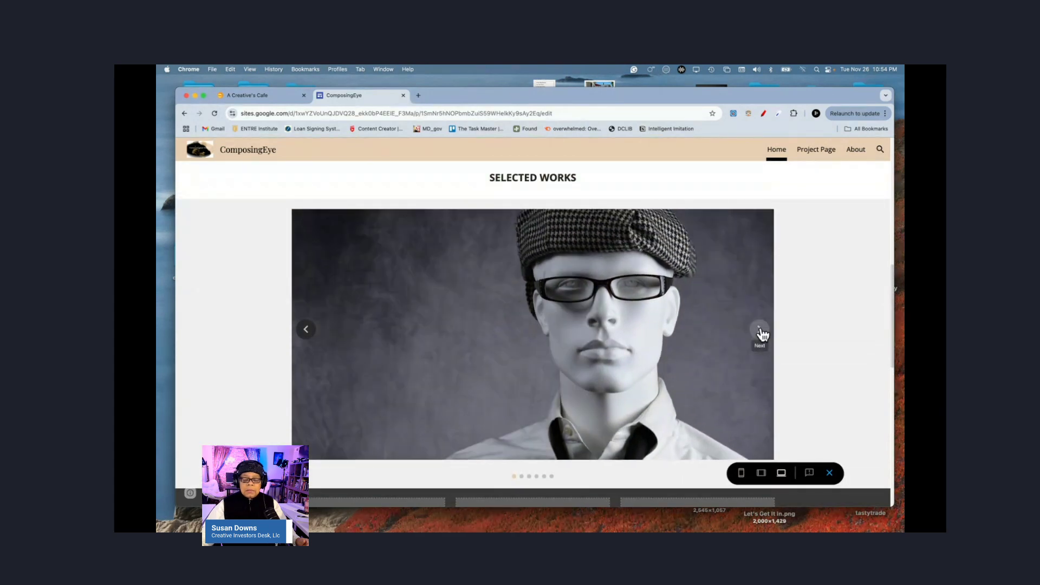
pyautogui.click(760, 330)
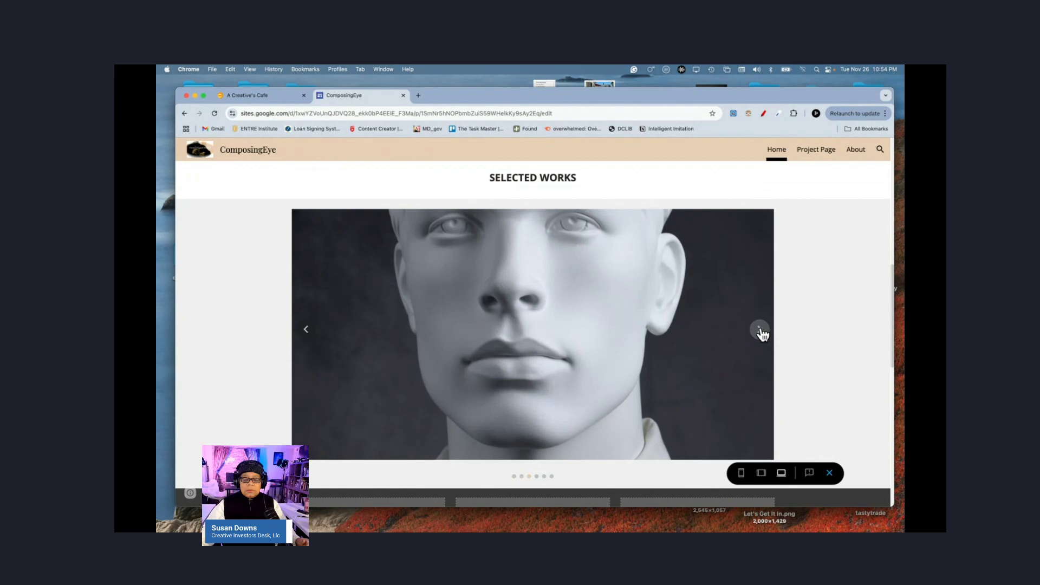
pyautogui.click(760, 330)
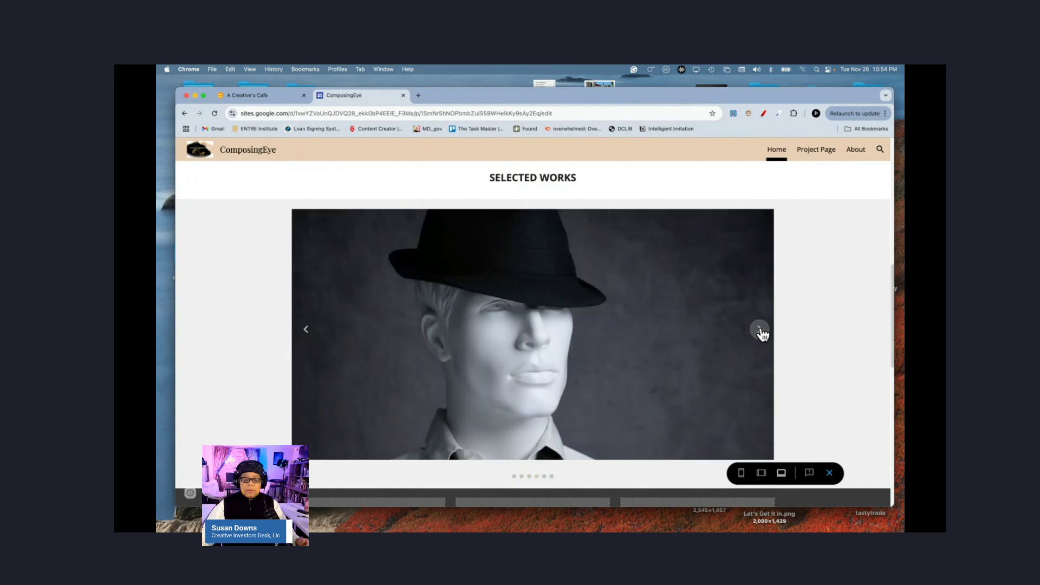
pyautogui.click(760, 330)
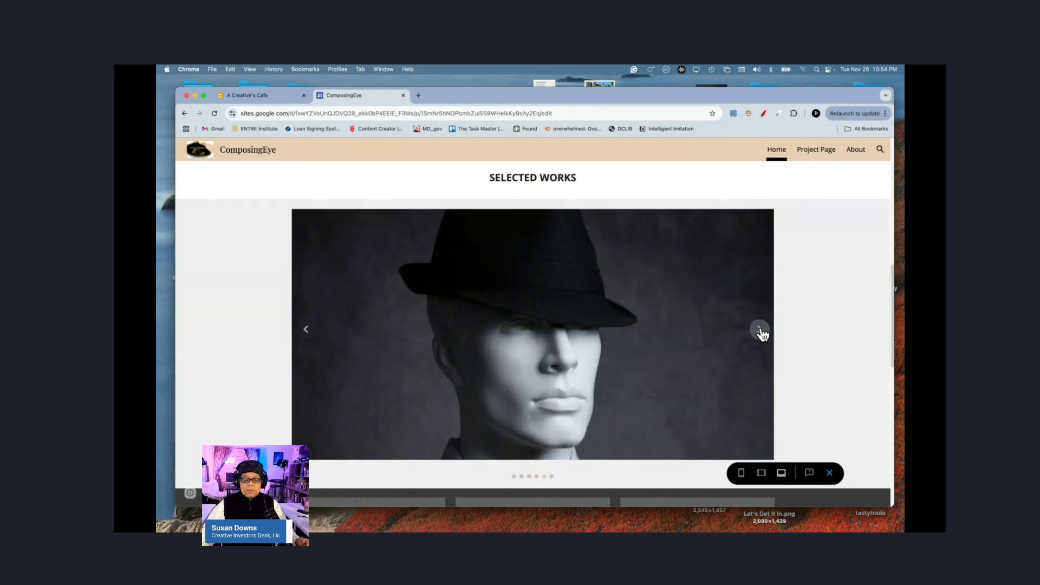
pyautogui.click(760, 330)
pyautogui.click(760, 330)
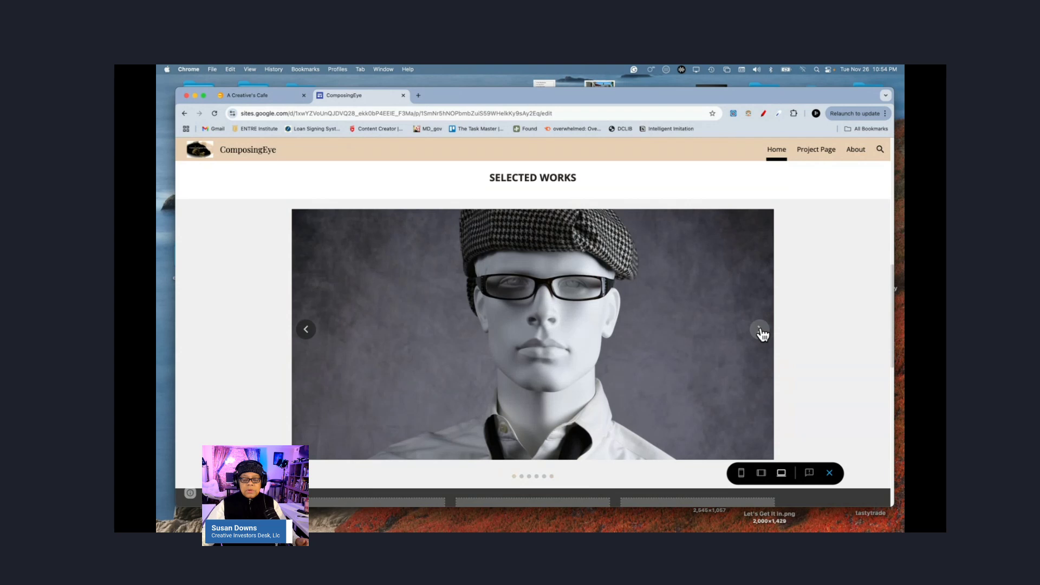
pyautogui.click(760, 330)
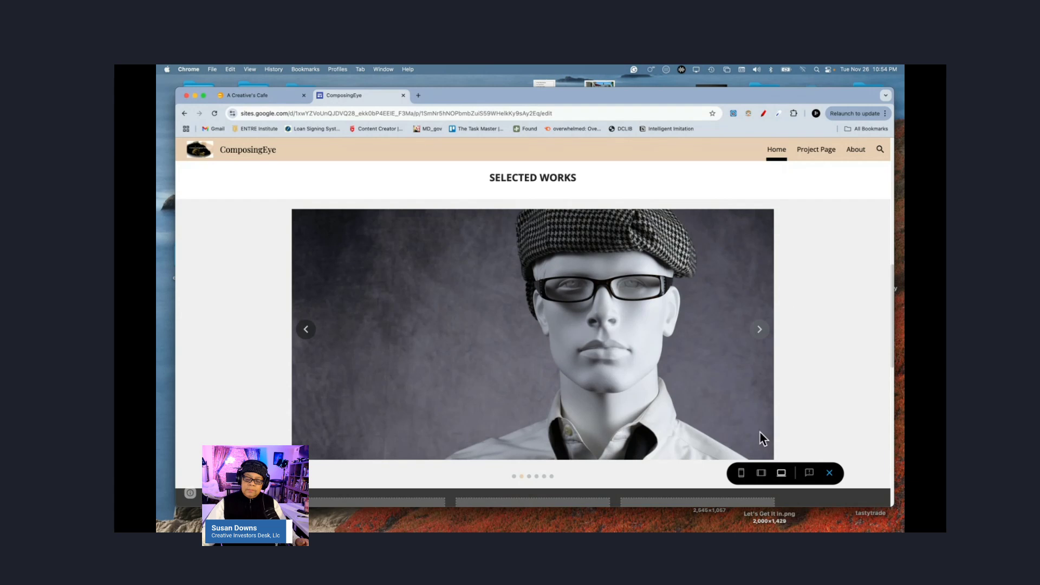
# Step: Switch the preview to phone size, cycle the carousel back to its first photo, and return to the top
pyautogui.click(741, 476)
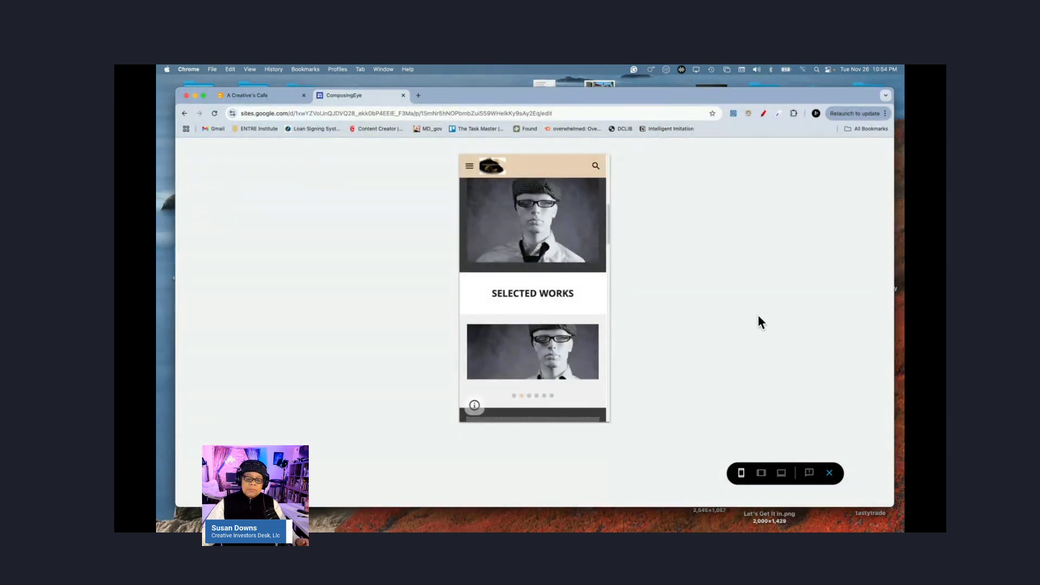
pyautogui.click(585, 360)
pyautogui.click(584, 360)
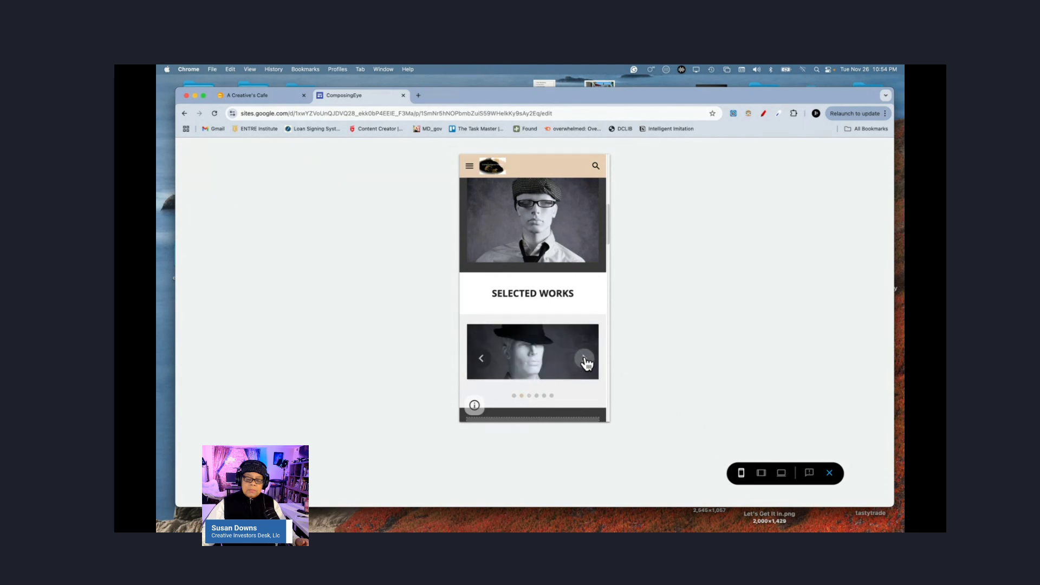
pyautogui.click(585, 361)
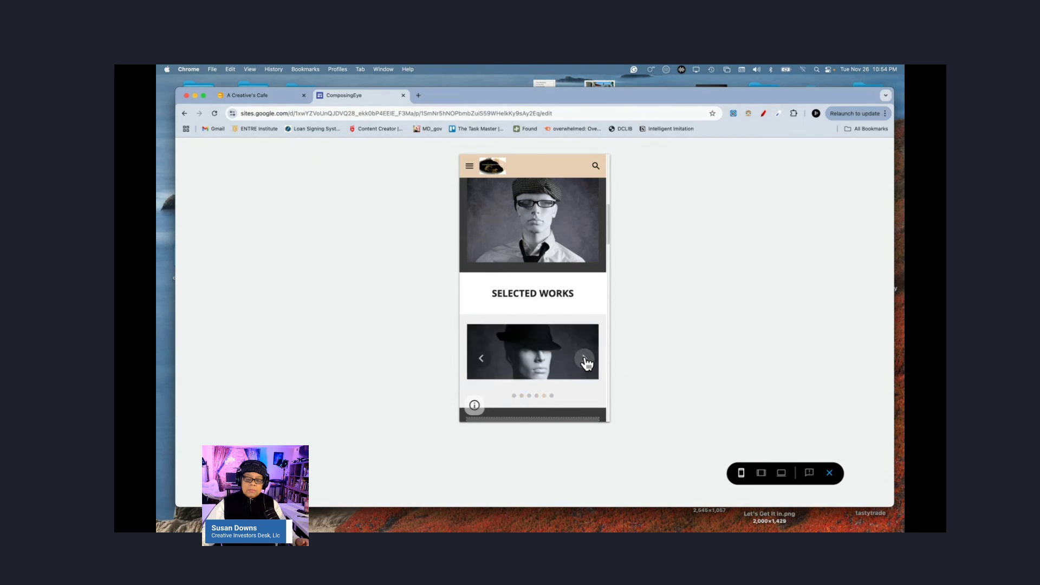
pyautogui.click(585, 360)
pyautogui.click(584, 361)
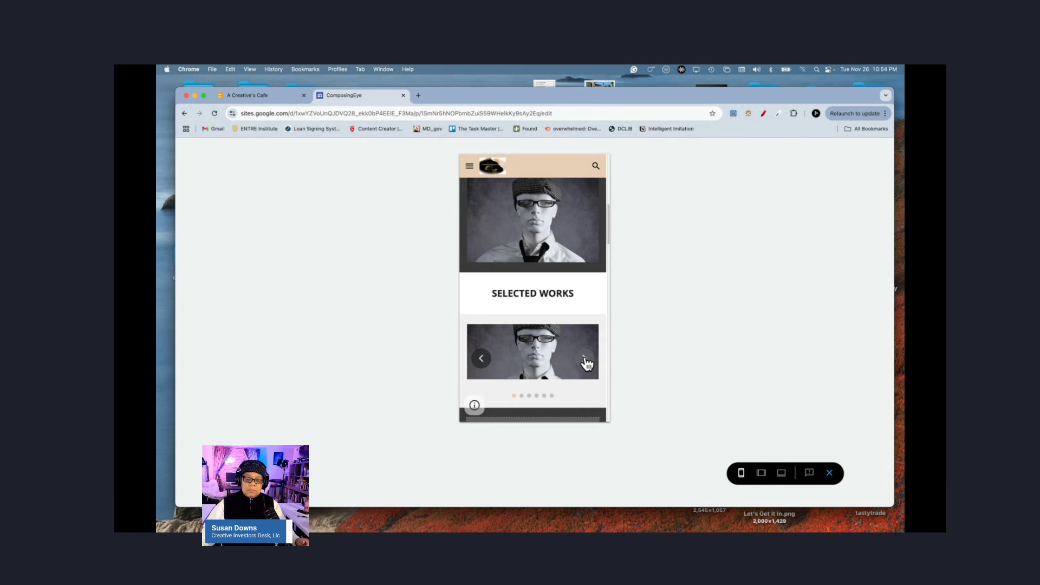
pyautogui.scroll(10, 586, 360)
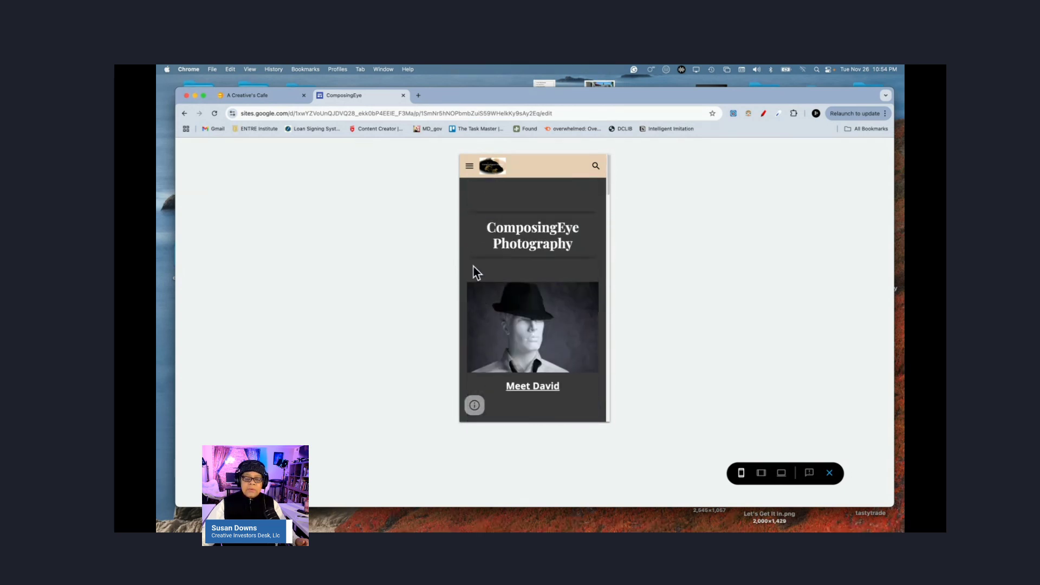
pyautogui.scroll(-5, 556, 361)
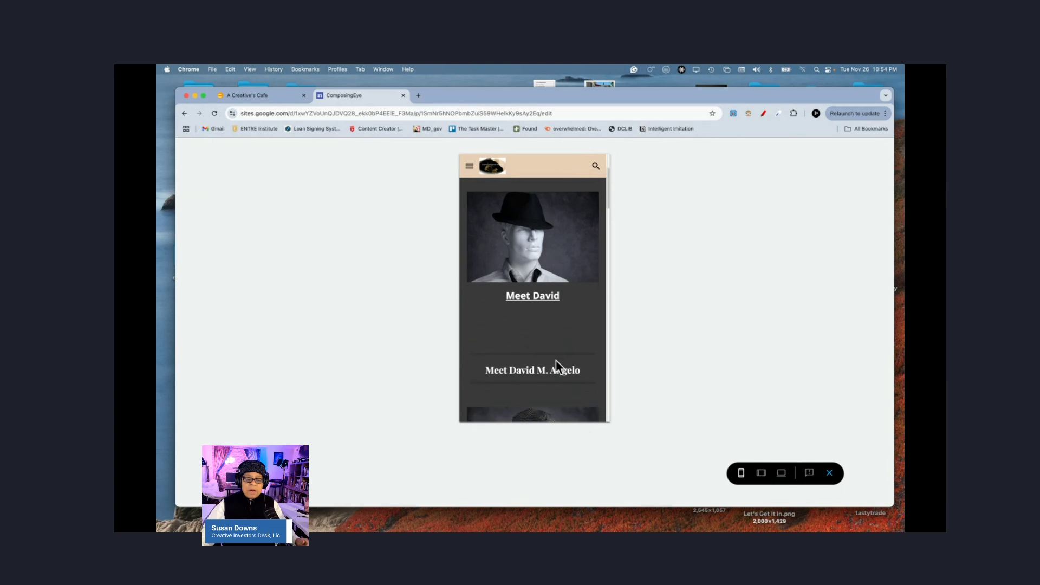
pyautogui.scroll(-5, 556, 360)
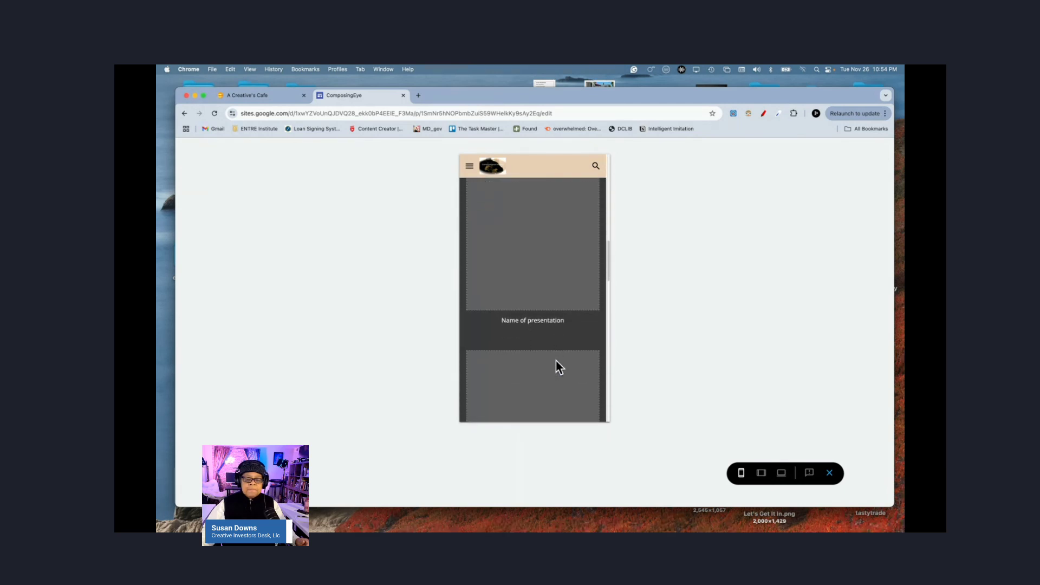
pyautogui.scroll(8, 556, 360)
pyautogui.scroll(5, 556, 360)
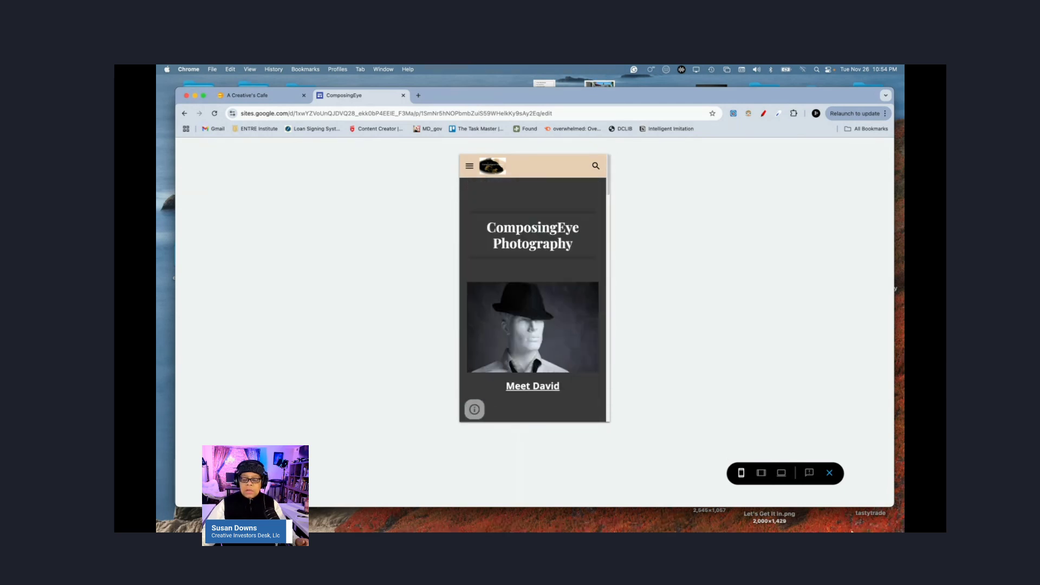
# Step: Preview at tablet size and cycle the SELECTED WORKS carousel through its photos
pyautogui.click(761, 474)
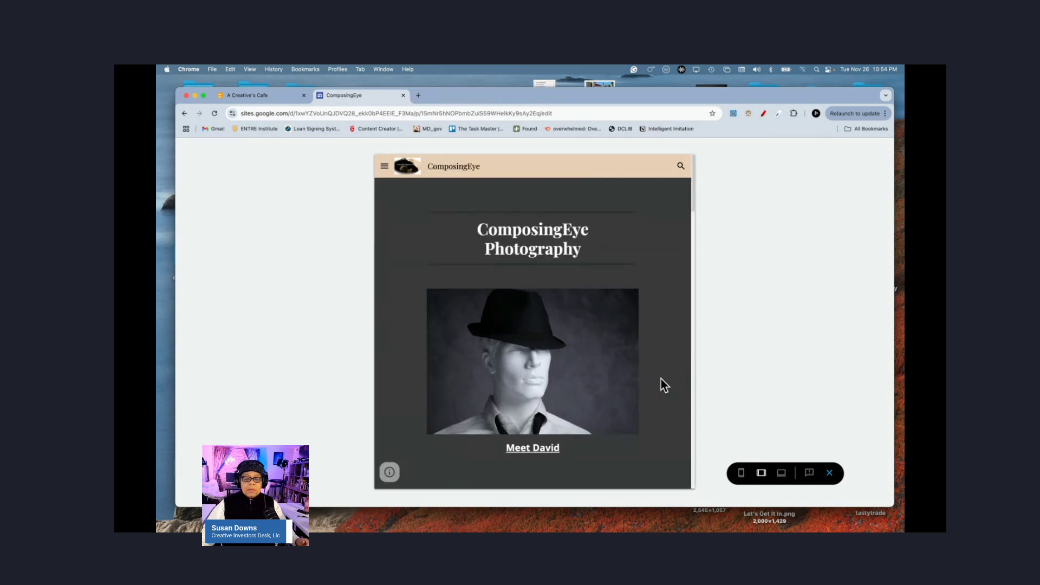
pyautogui.scroll(-3, 664, 385)
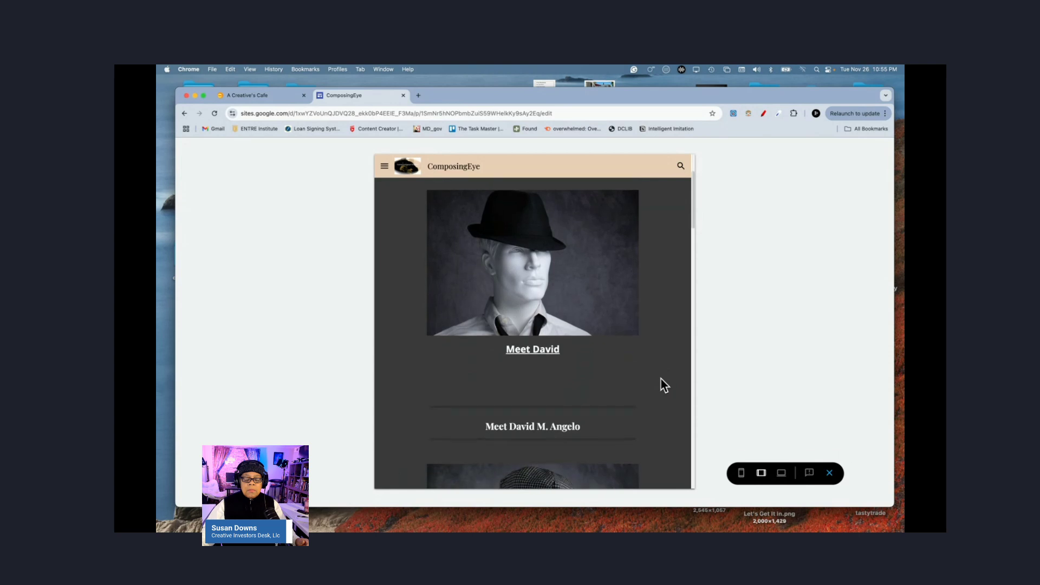
pyautogui.scroll(-3, 660, 378)
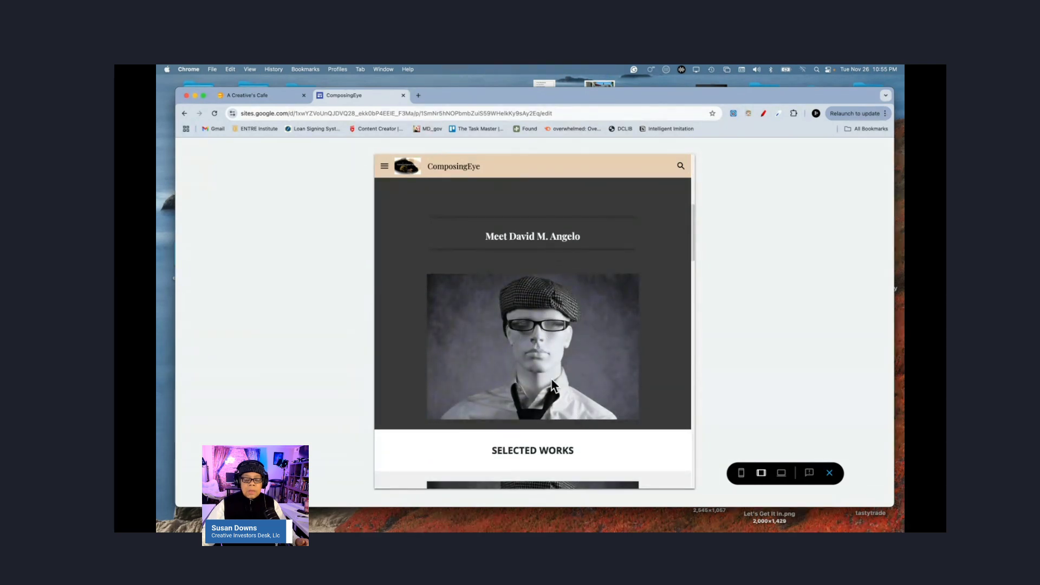
pyautogui.scroll(-3, 553, 407)
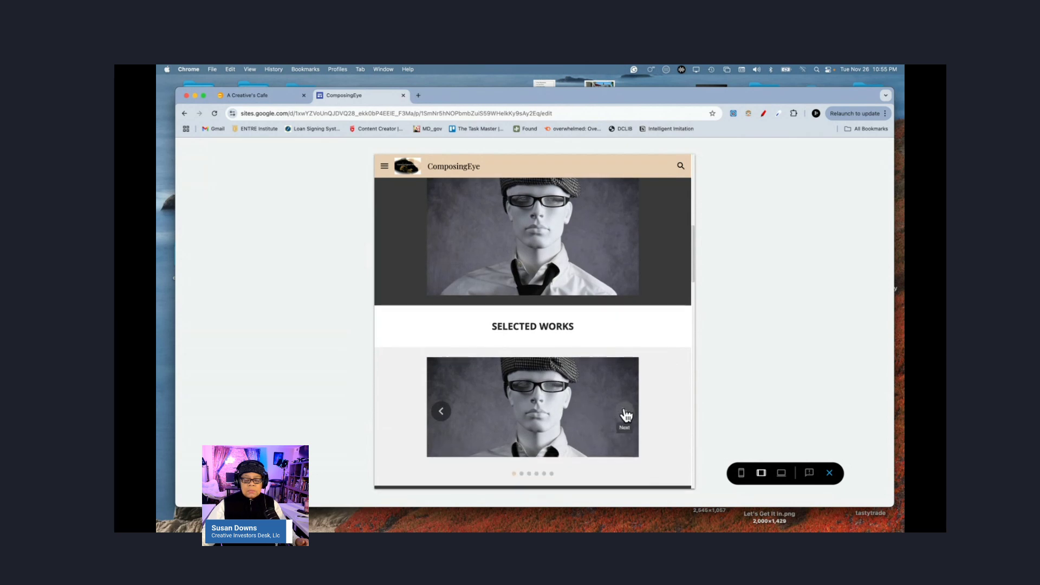
pyautogui.click(626, 414)
pyautogui.click(626, 413)
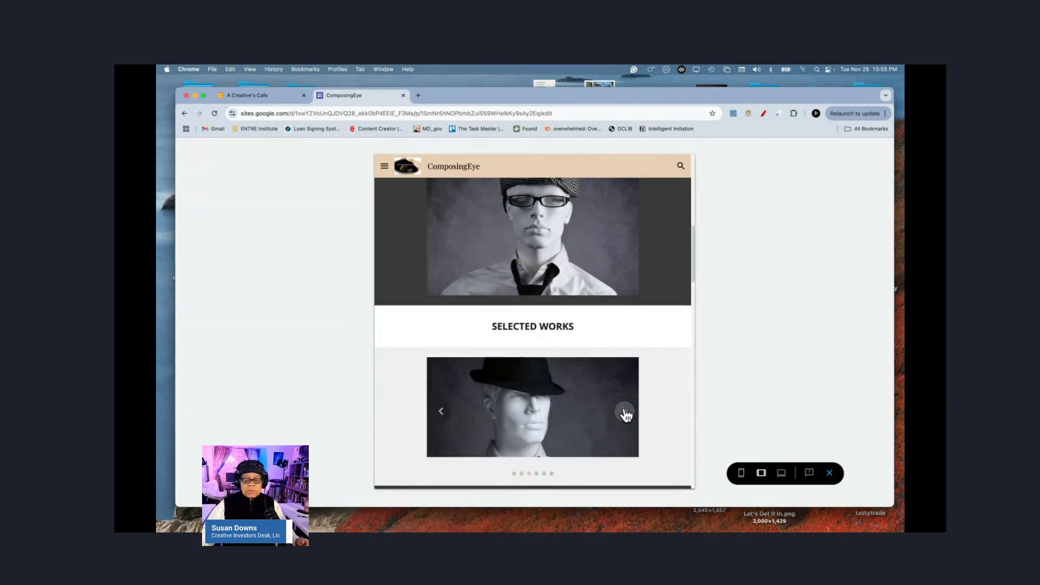
pyautogui.click(626, 414)
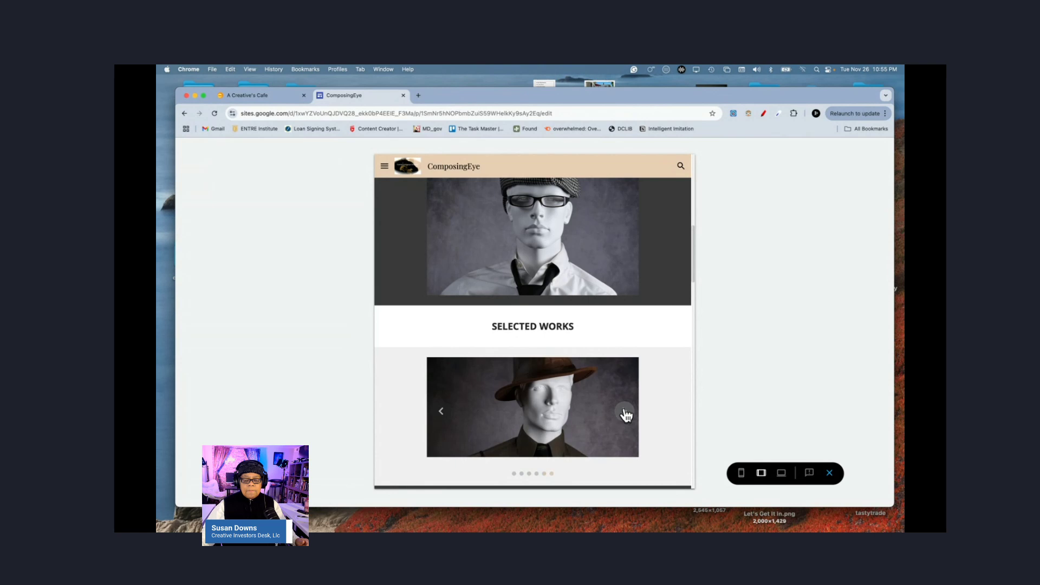
pyautogui.click(626, 413)
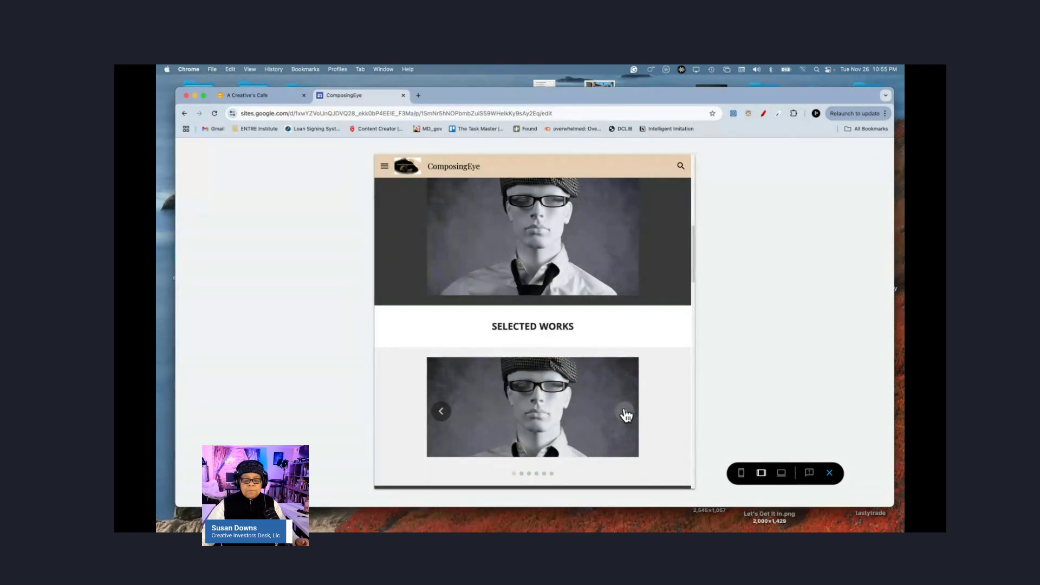
pyautogui.click(626, 413)
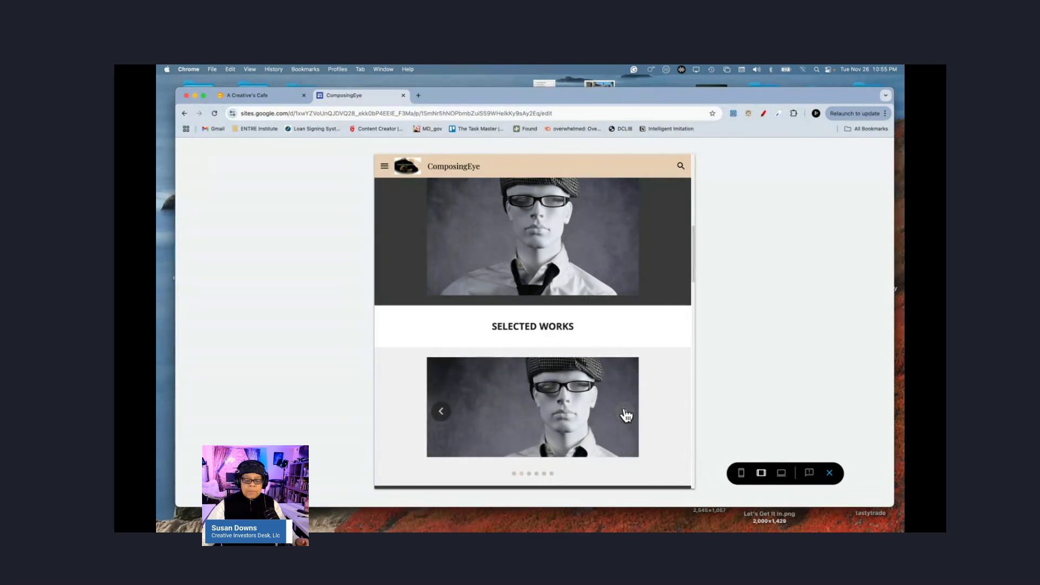
# Step: Check the large-screen preview once more, then exit preview back to the editor
pyautogui.click(782, 473)
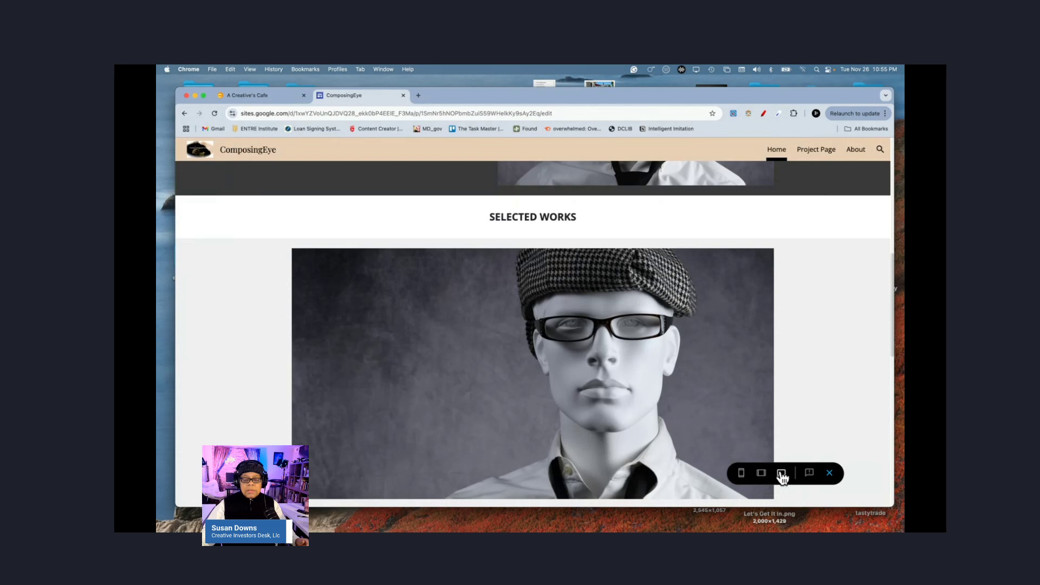
pyautogui.moveTo(707, 417)
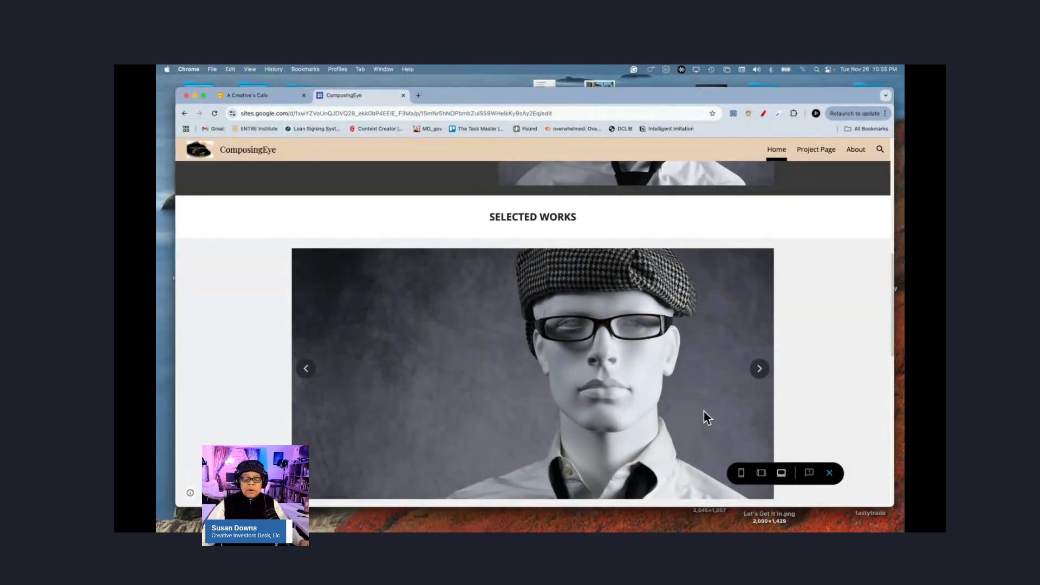
pyautogui.scroll(-10, 706, 417)
pyautogui.scroll(1, 707, 417)
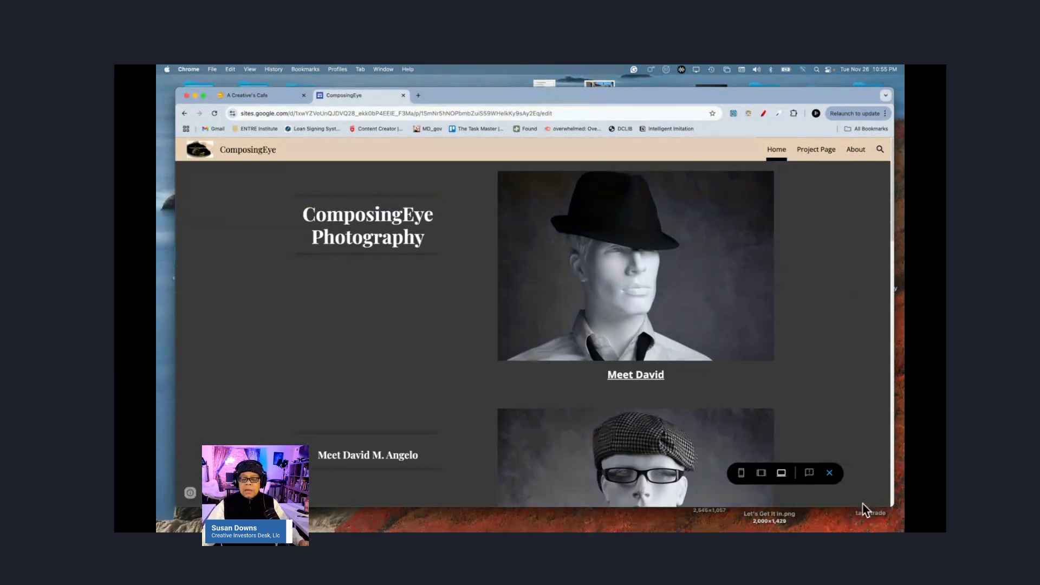
pyautogui.click(830, 473)
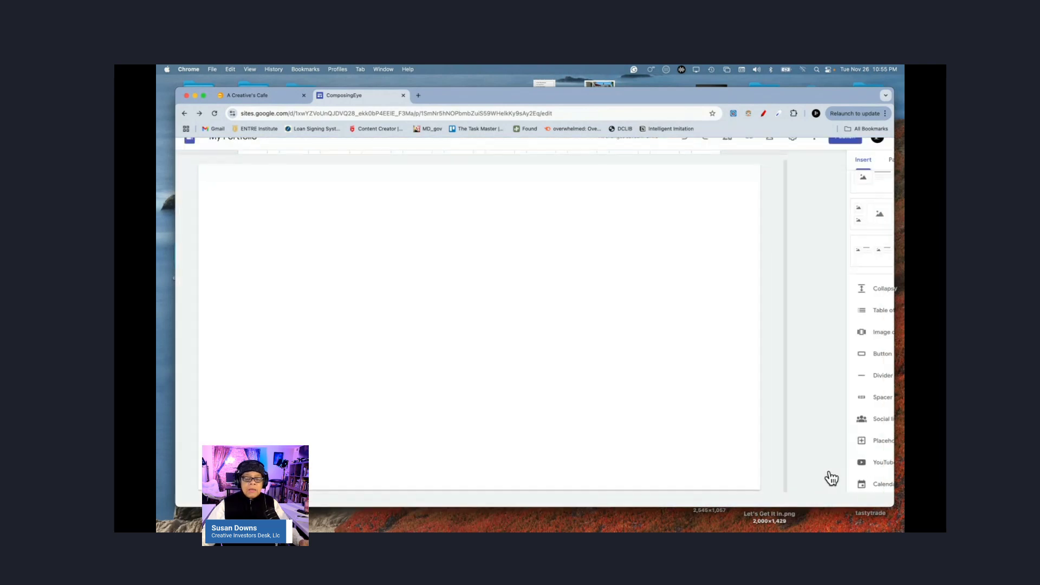
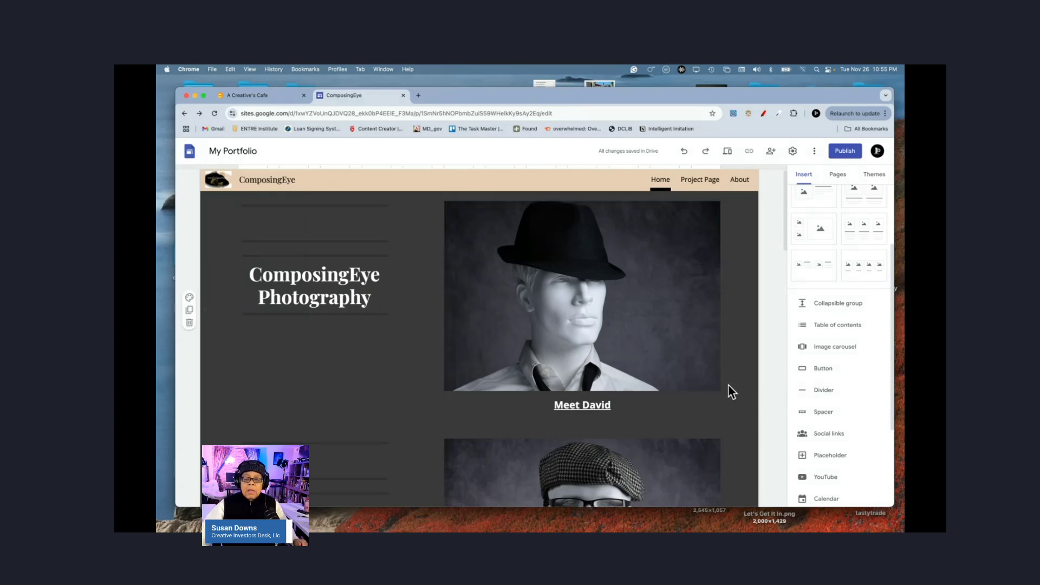
# Step: Scroll to the dark three-tile gallery and open the Slides picker for the 'Name of presentation' tile
pyautogui.scroll(-10, 734, 440)
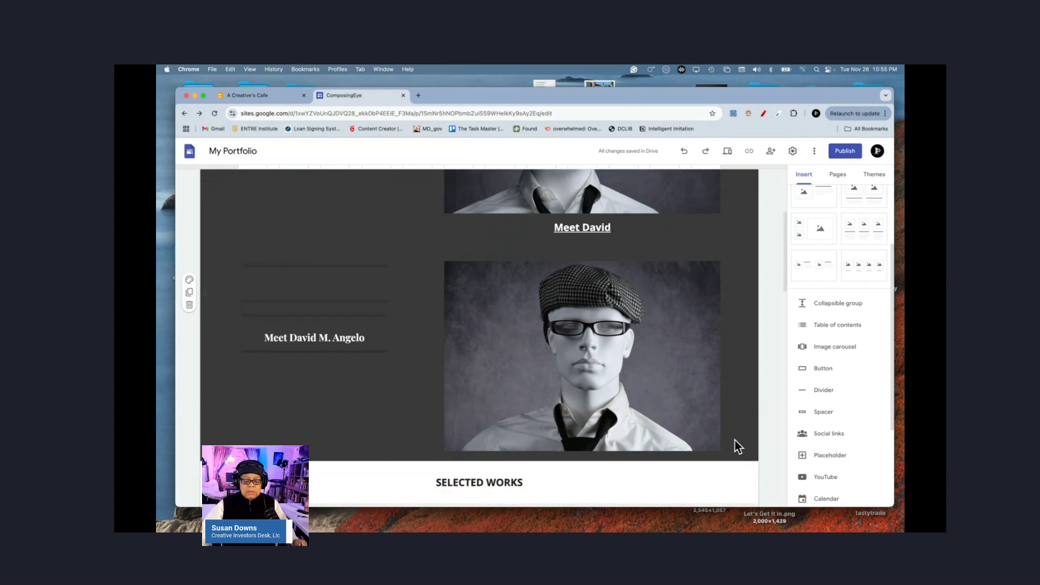
pyautogui.scroll(-6, 735, 446)
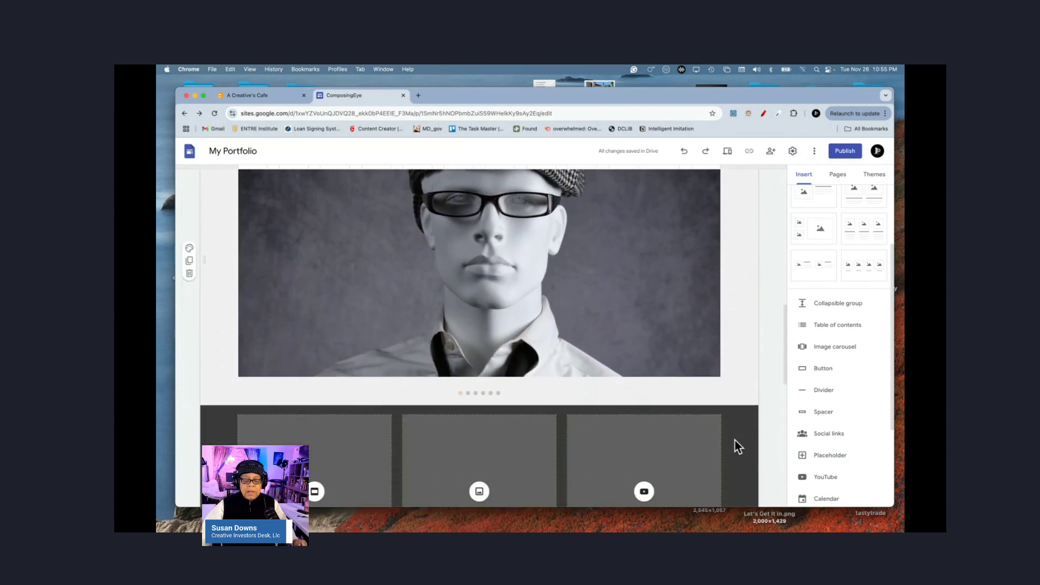
pyautogui.scroll(-4, 739, 446)
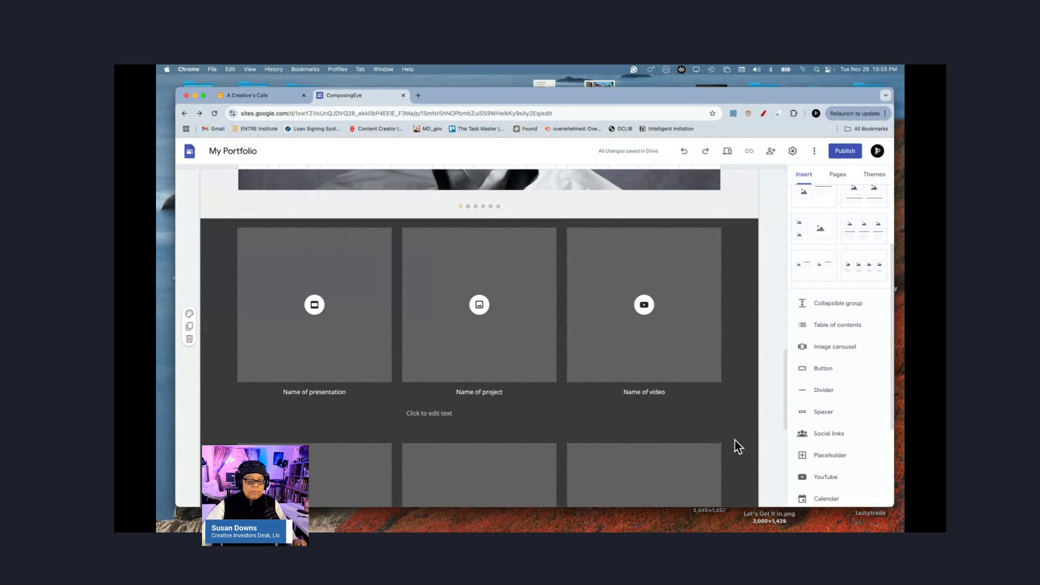
pyautogui.scroll(-1, 738, 447)
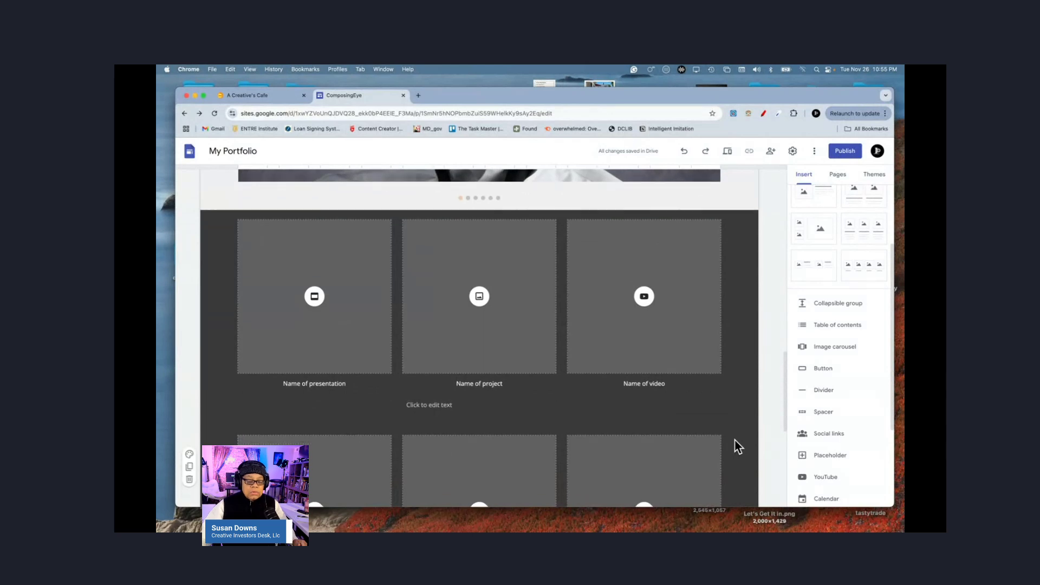
pyautogui.click(332, 325)
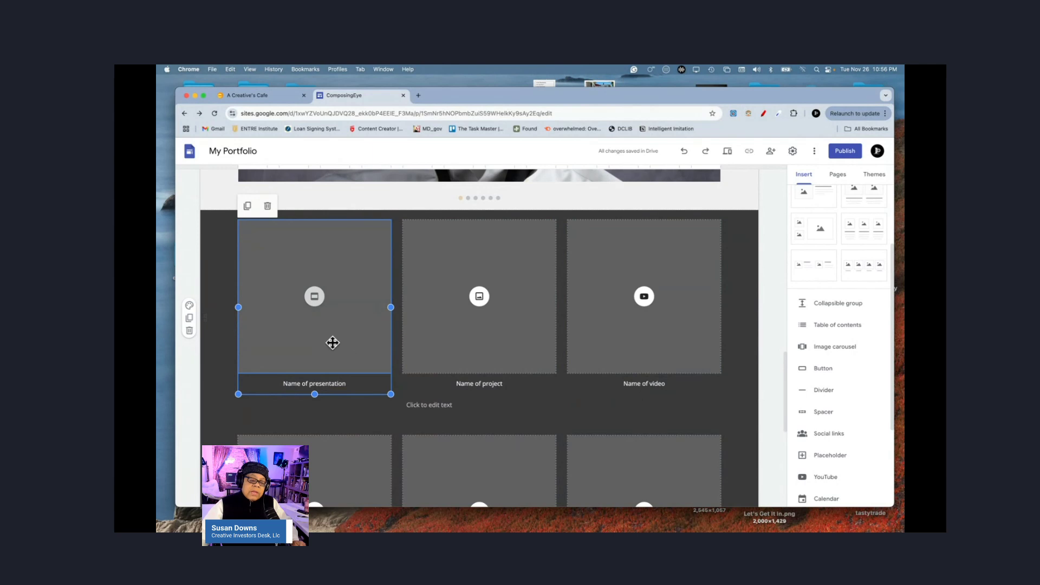
pyautogui.click(315, 298)
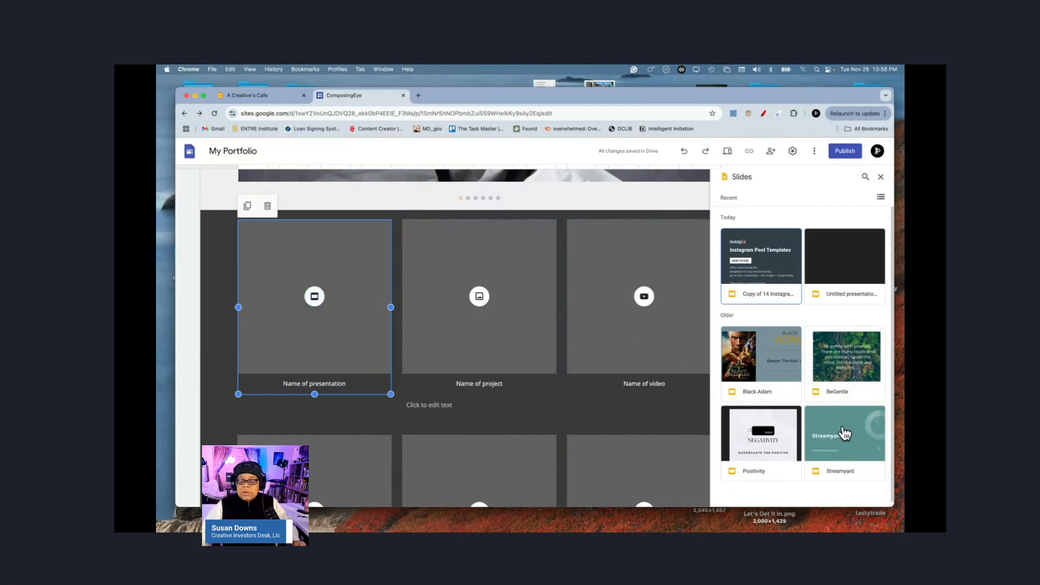
# Step: Choose the Black Adam presentation for the presentation placeholder tile
pyautogui.click(767, 368)
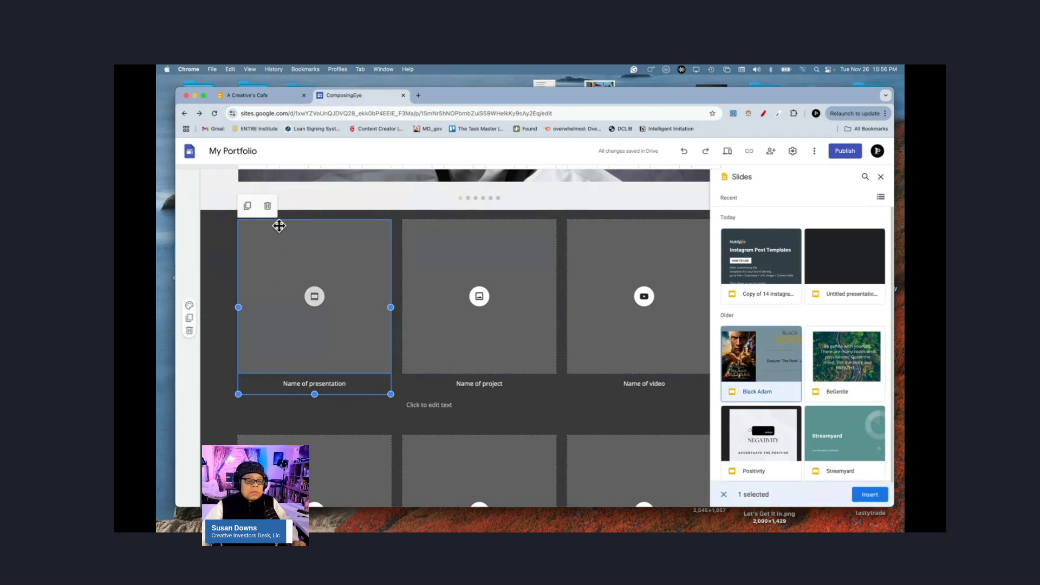
pyautogui.click(304, 259)
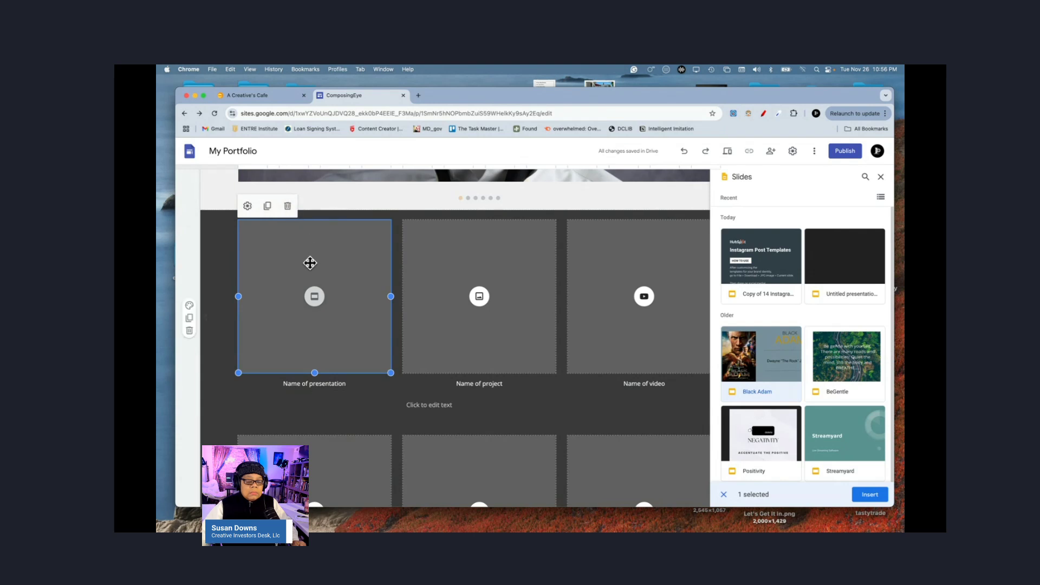
pyautogui.click(312, 298)
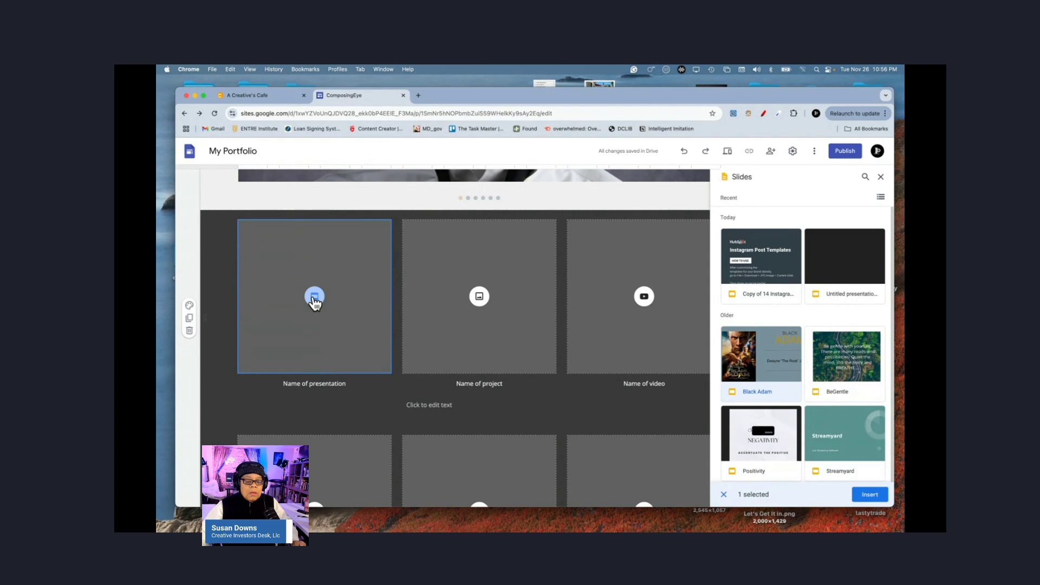
# Step: Insert the StagingDavid0015 skull image from Drive into the middle project tile
pyautogui.click(479, 298)
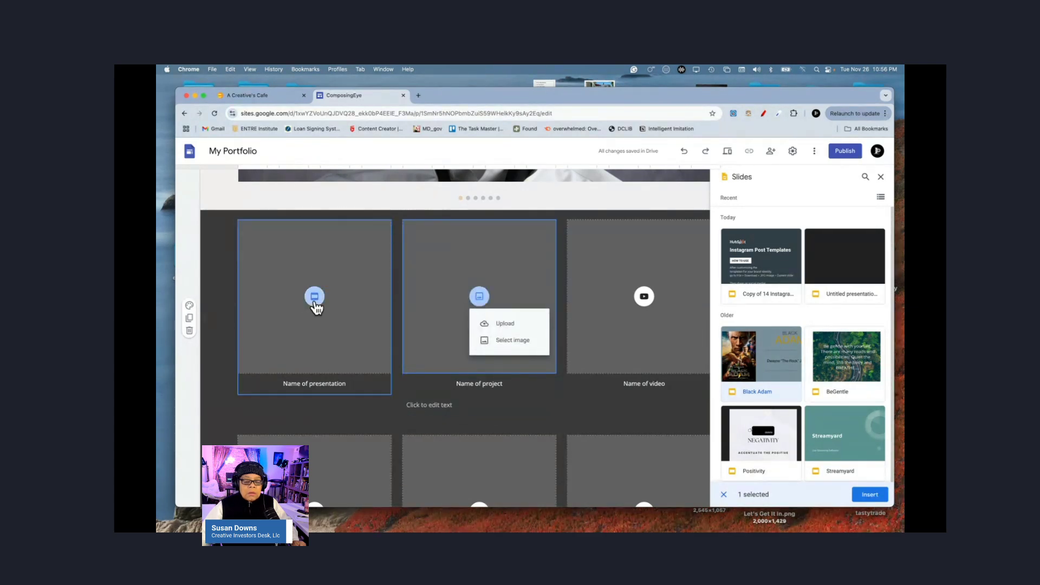
pyautogui.click(315, 303)
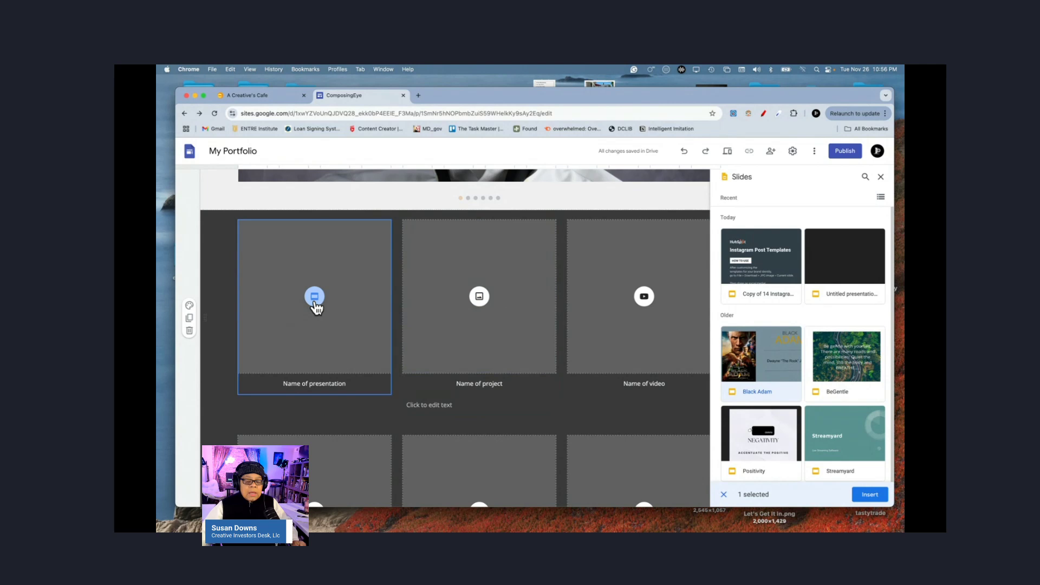
pyautogui.click(479, 301)
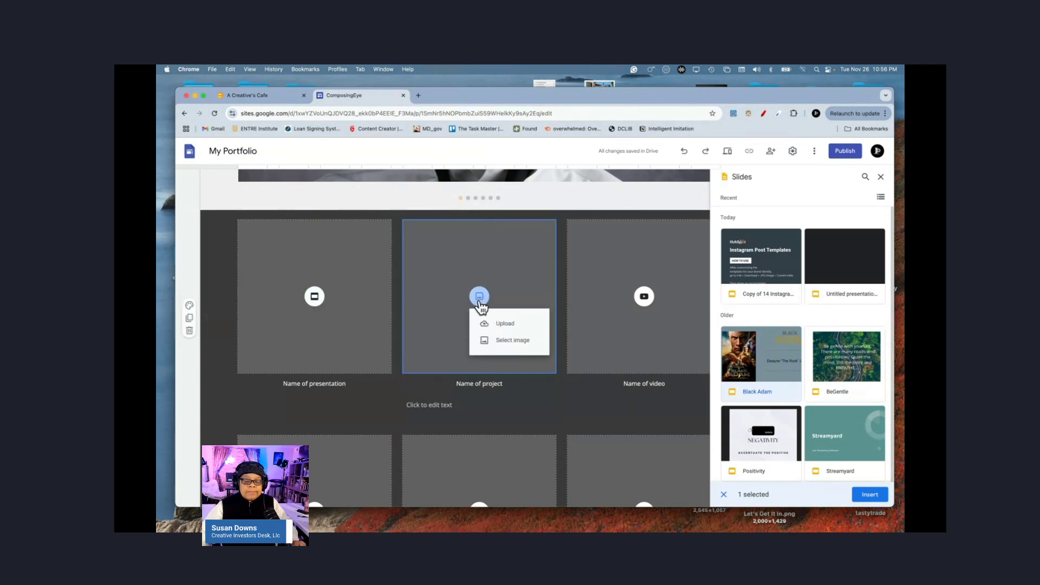
pyautogui.click(510, 341)
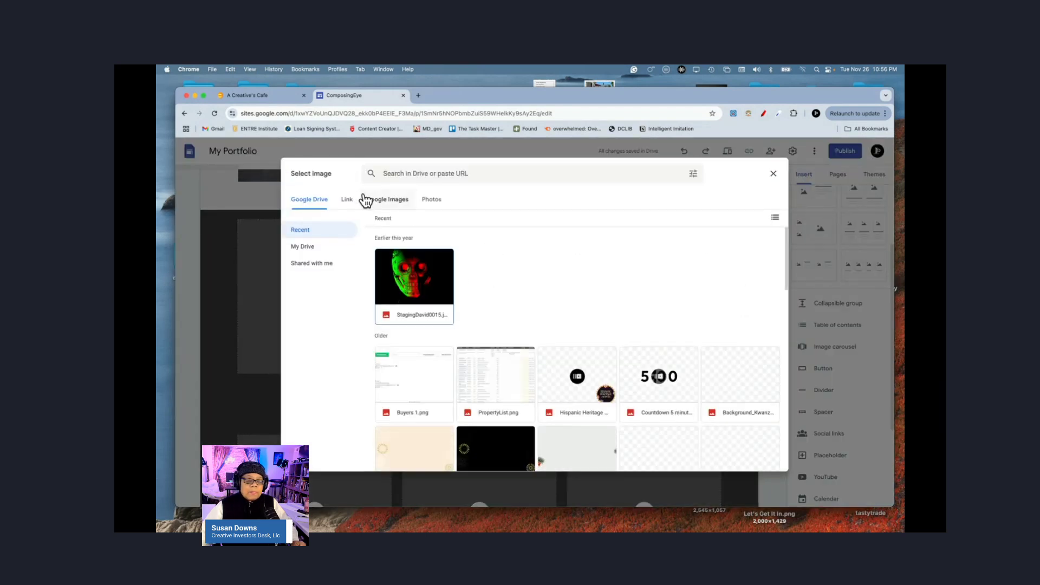
pyautogui.click(418, 293)
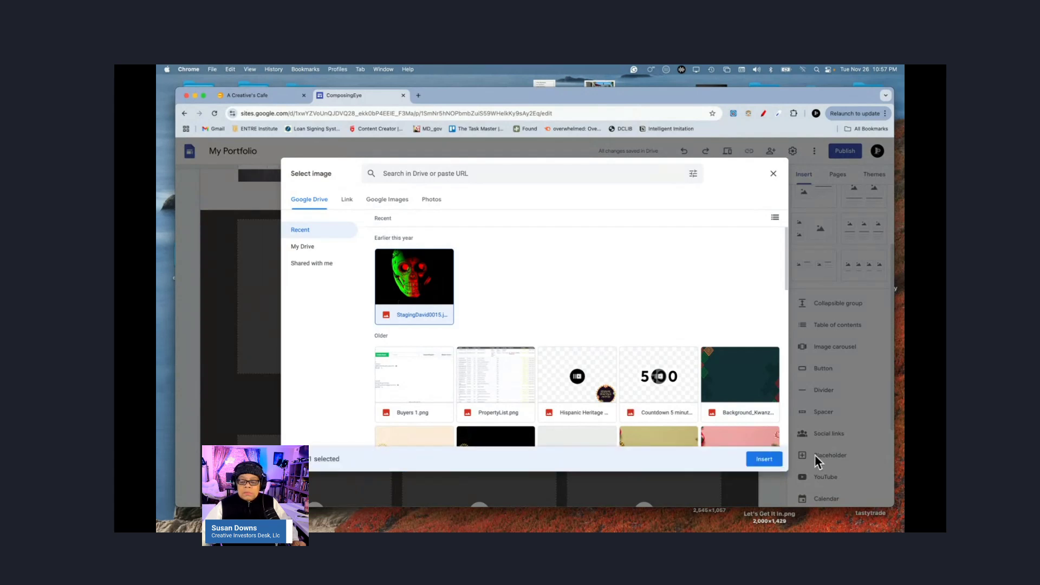
pyautogui.click(770, 459)
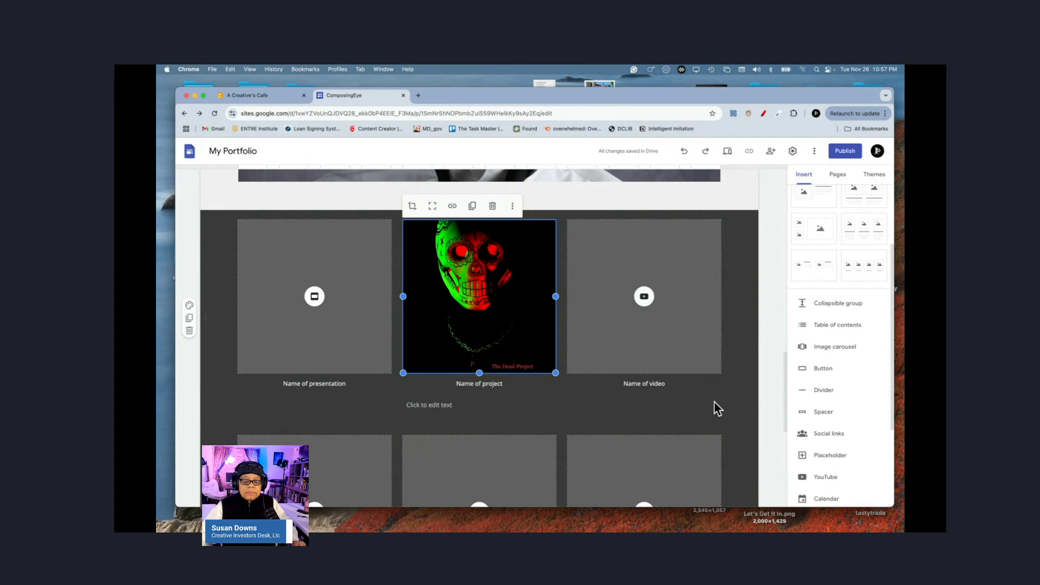
# Step: Embed the 'Production' YouTube video in the right-hand video tile
pyautogui.click(644, 298)
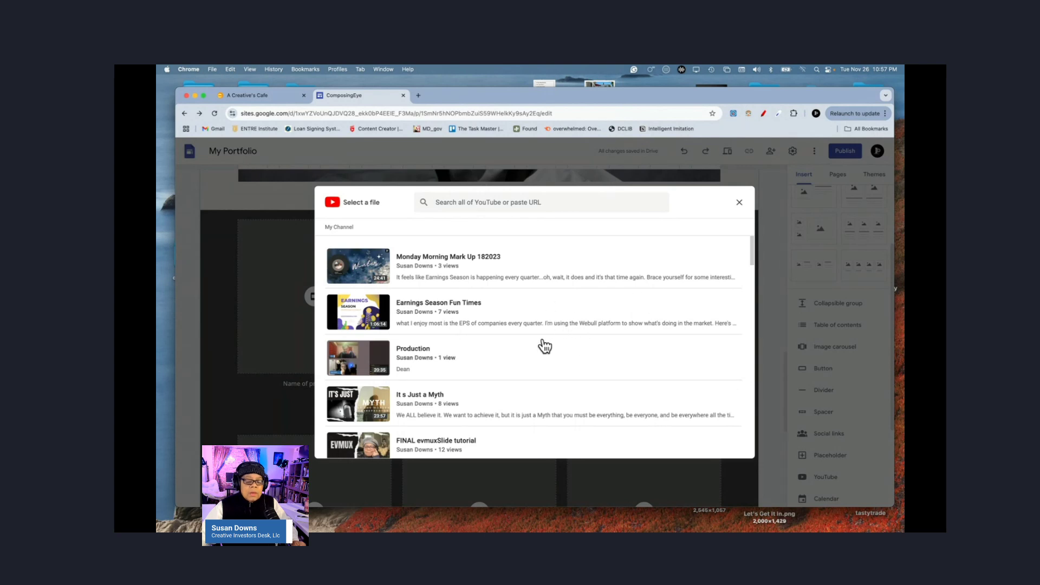
pyautogui.scroll(-1, 545, 346)
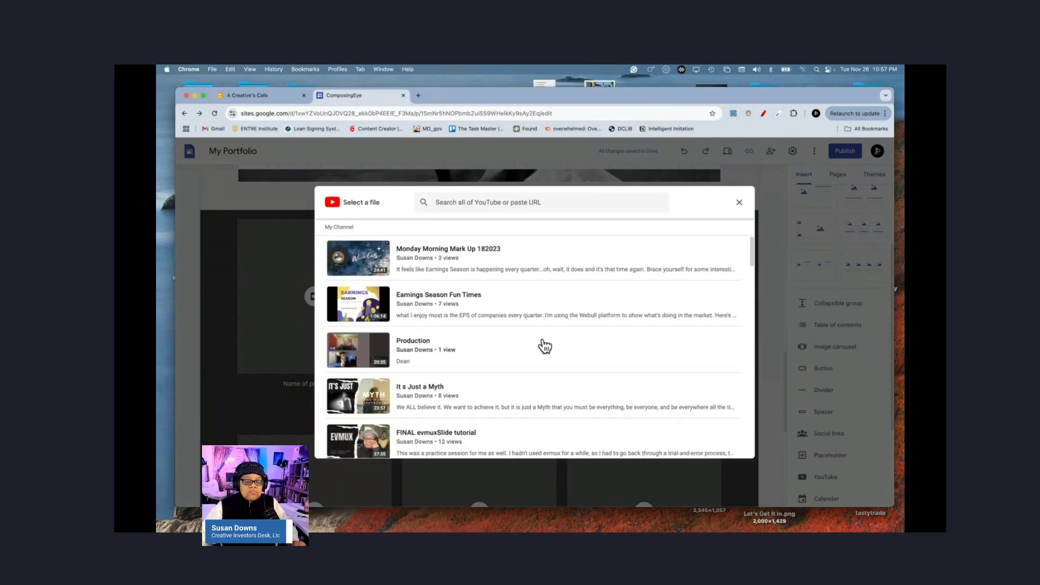
pyautogui.scroll(-2, 544, 346)
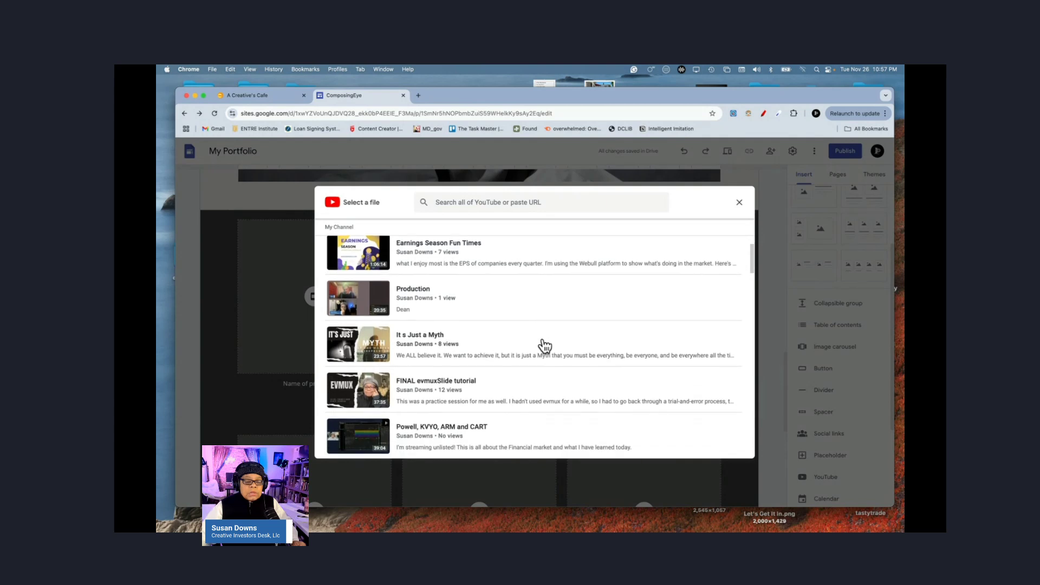
pyautogui.click(415, 295)
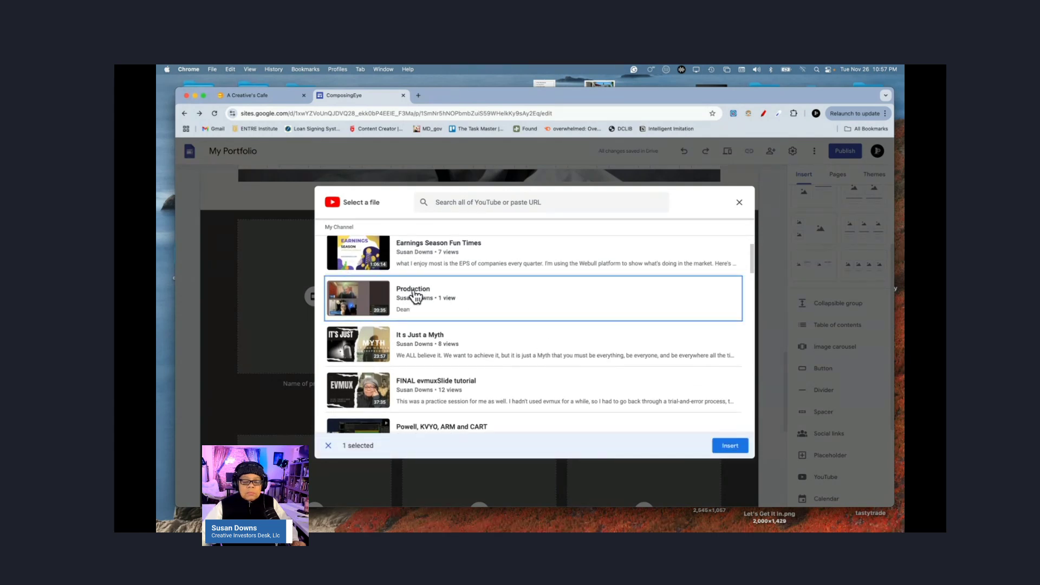
pyautogui.click(726, 446)
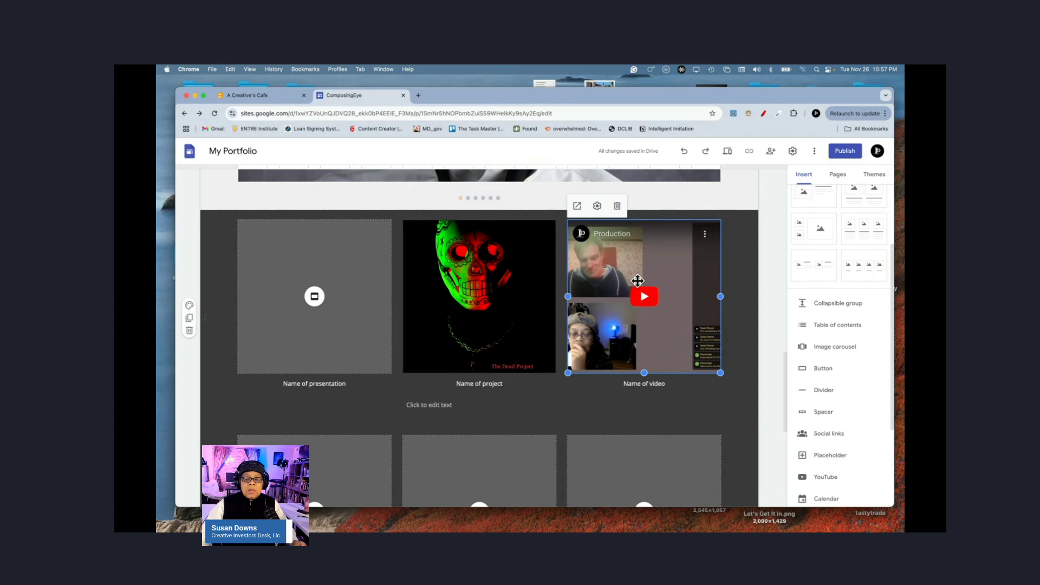
# Step: Delete the video tile, its 'Name of video' caption, and the empty presentation tile
pyautogui.click(617, 208)
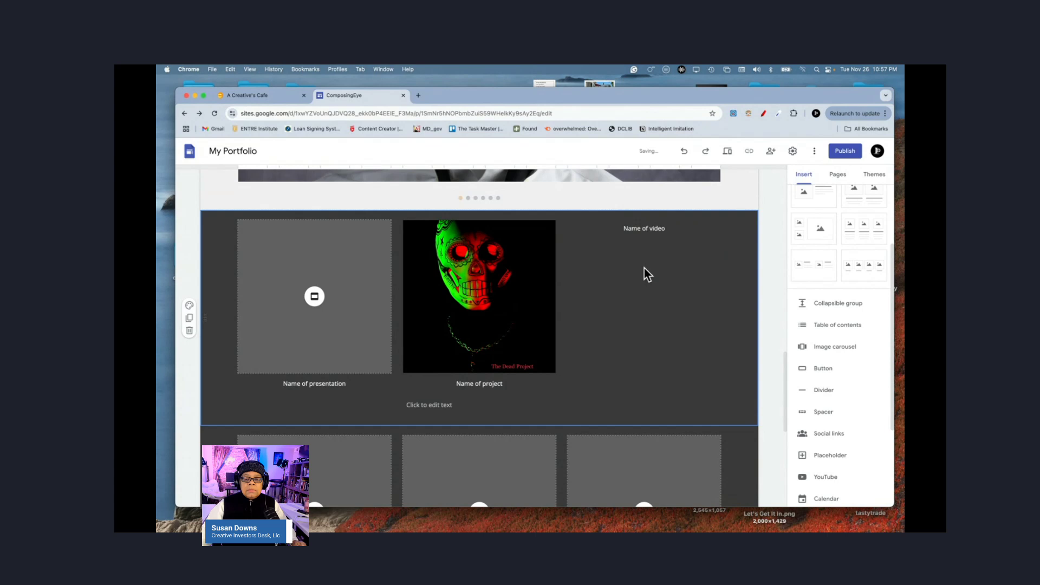
pyautogui.click(642, 230)
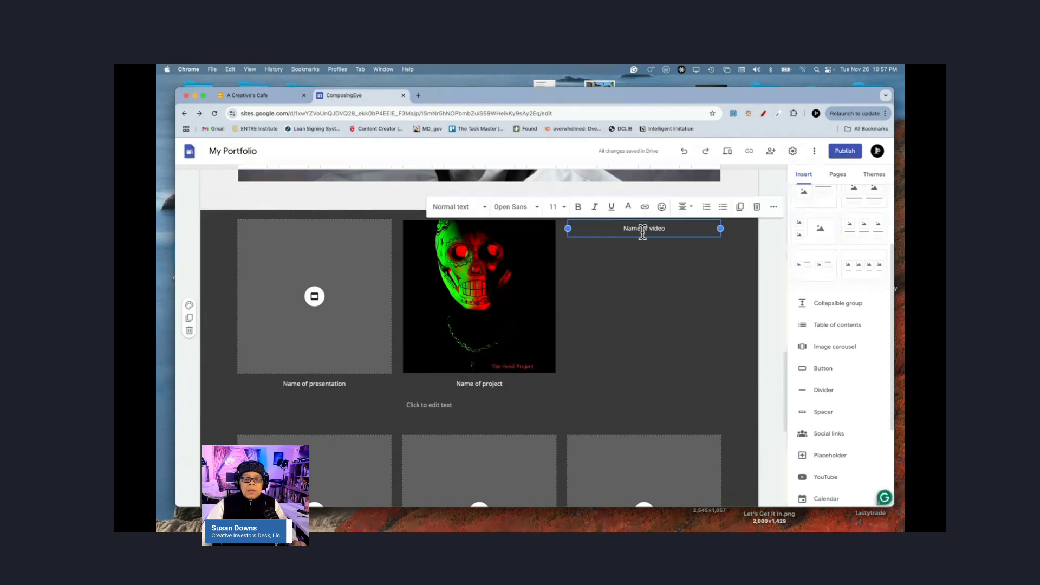
pyautogui.click(757, 206)
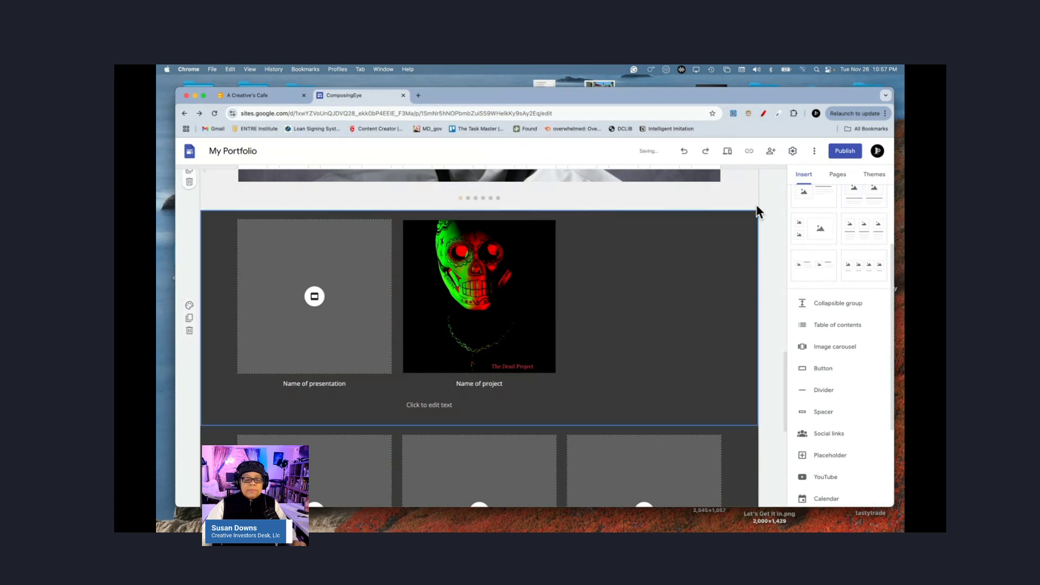
pyautogui.click(323, 332)
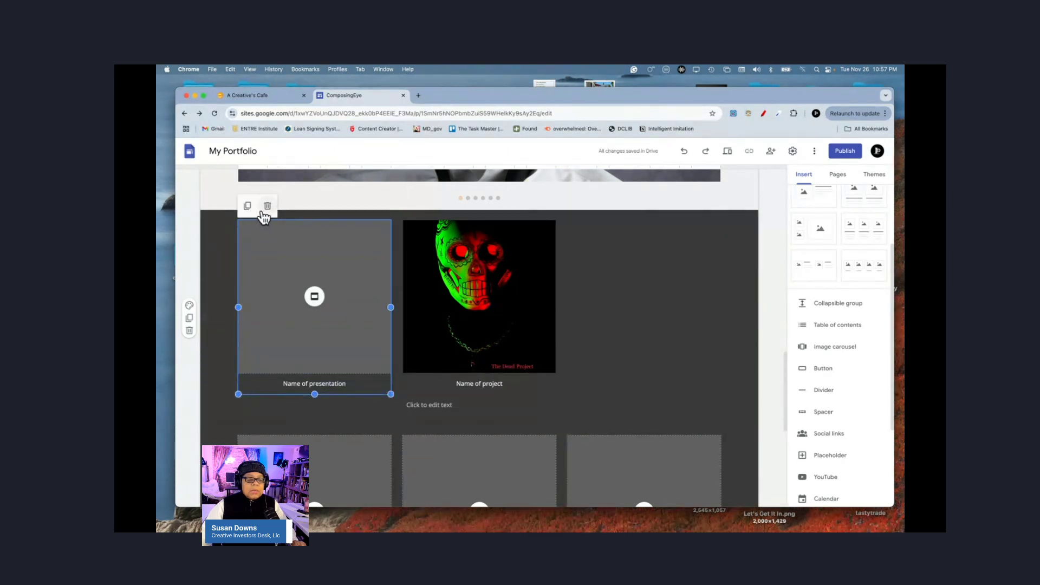
pyautogui.click(267, 206)
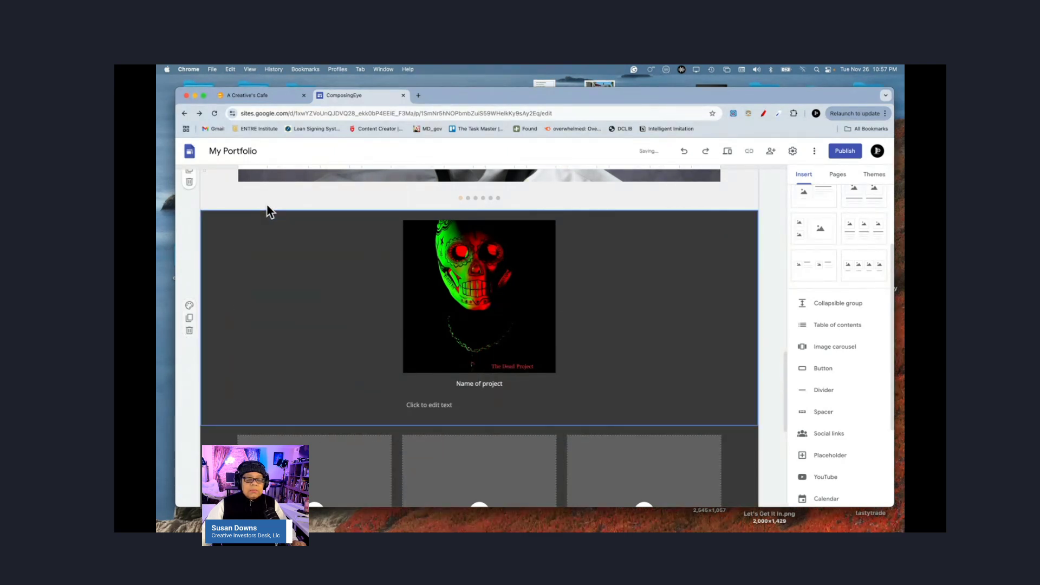
# Step: Rename the project caption to 'The Dead Project' and set it to font size 24
pyautogui.click(492, 383)
pyautogui.doubleClick(492, 384)
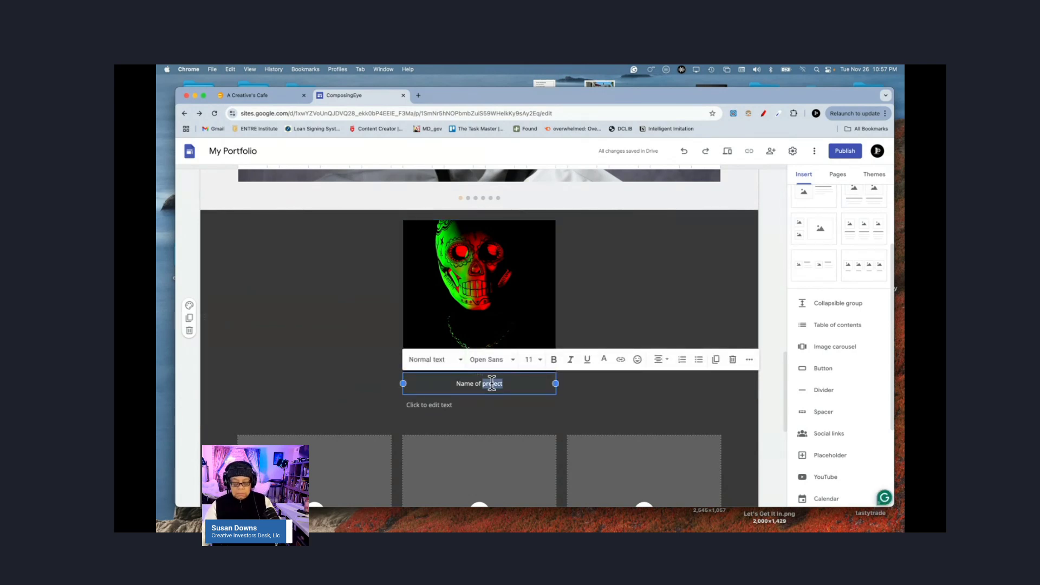
pyautogui.tripleClick(491, 384)
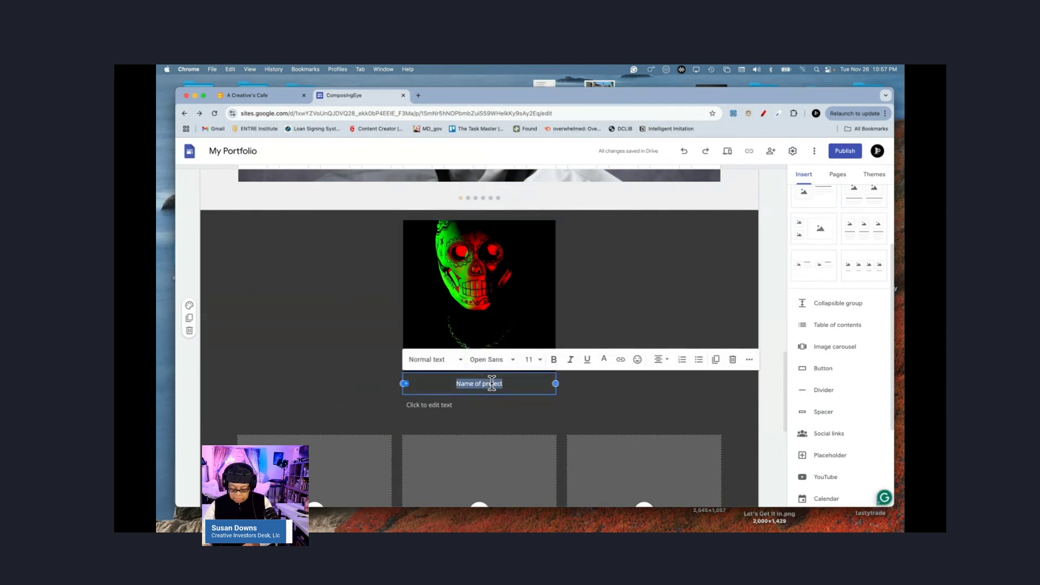
pyautogui.write('The Dead P')
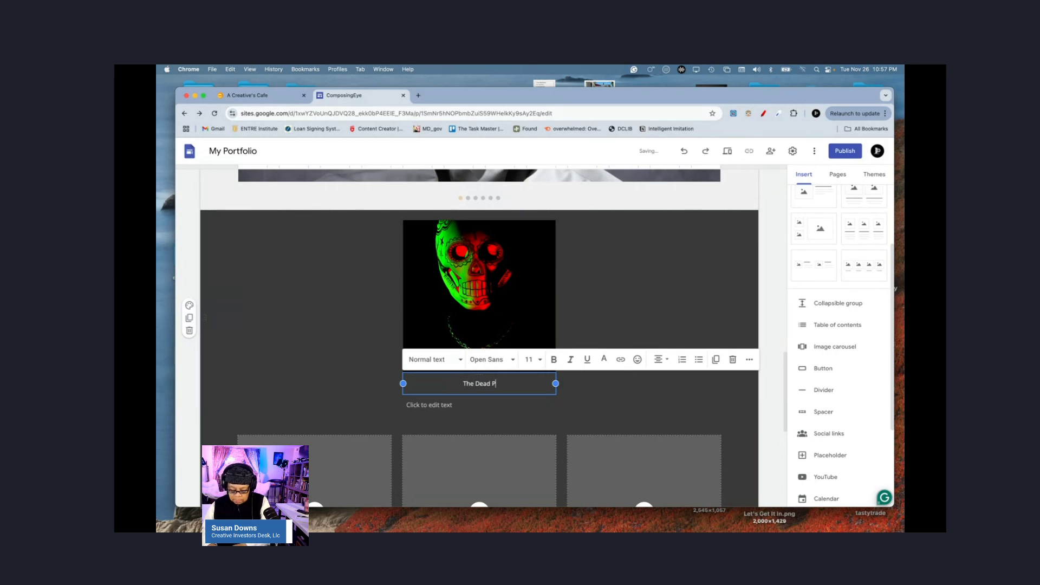
pyautogui.write('roject')
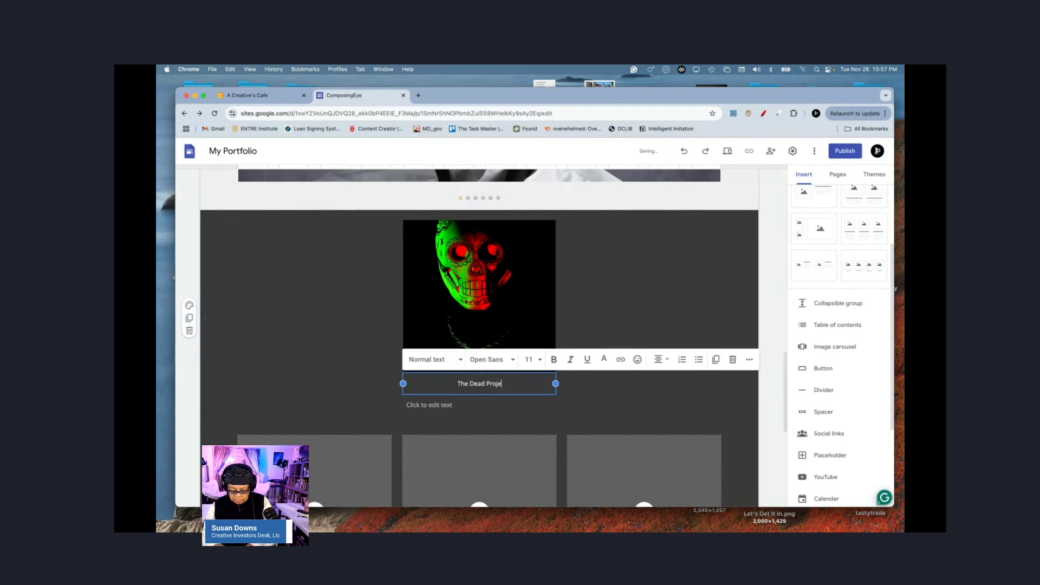
pyautogui.press('Return')
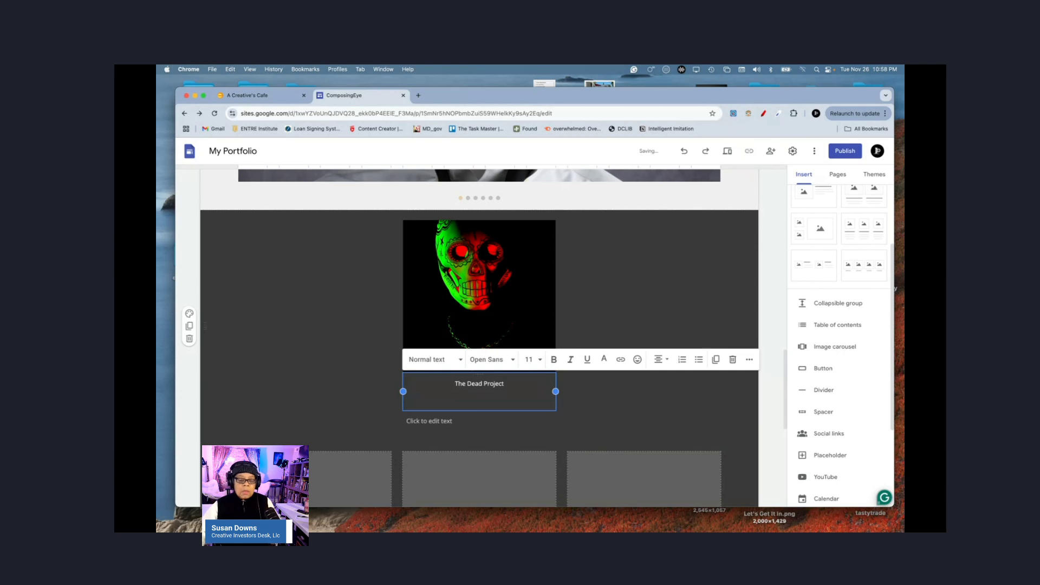
pyautogui.tripleClick(479, 383)
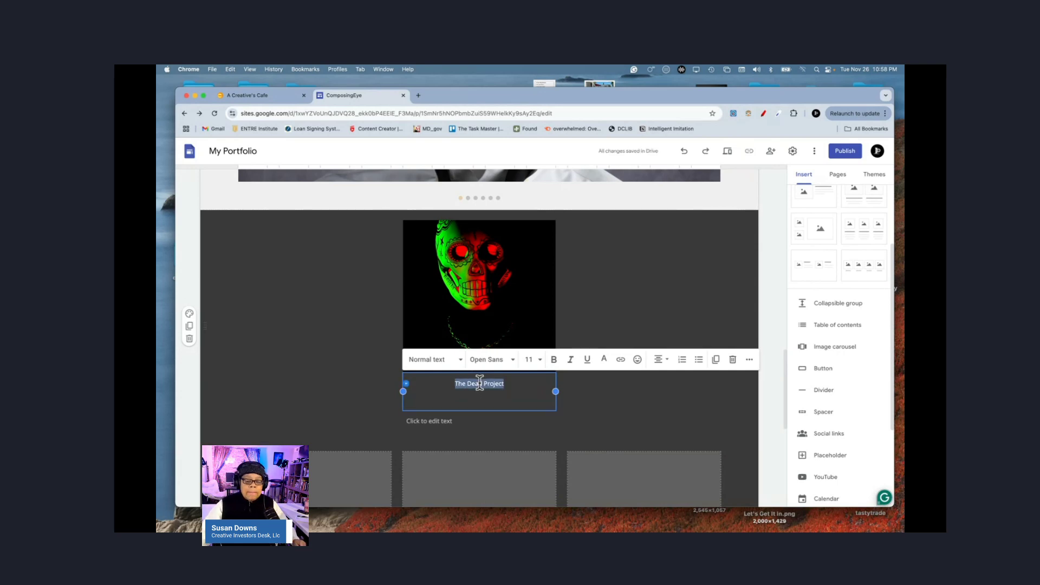
pyautogui.click(527, 359)
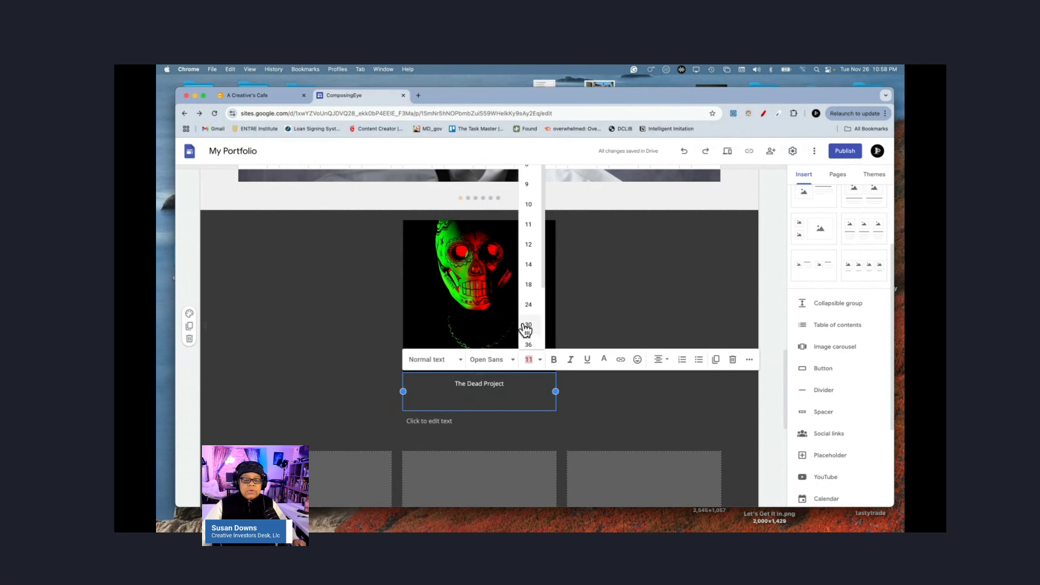
pyautogui.click(529, 305)
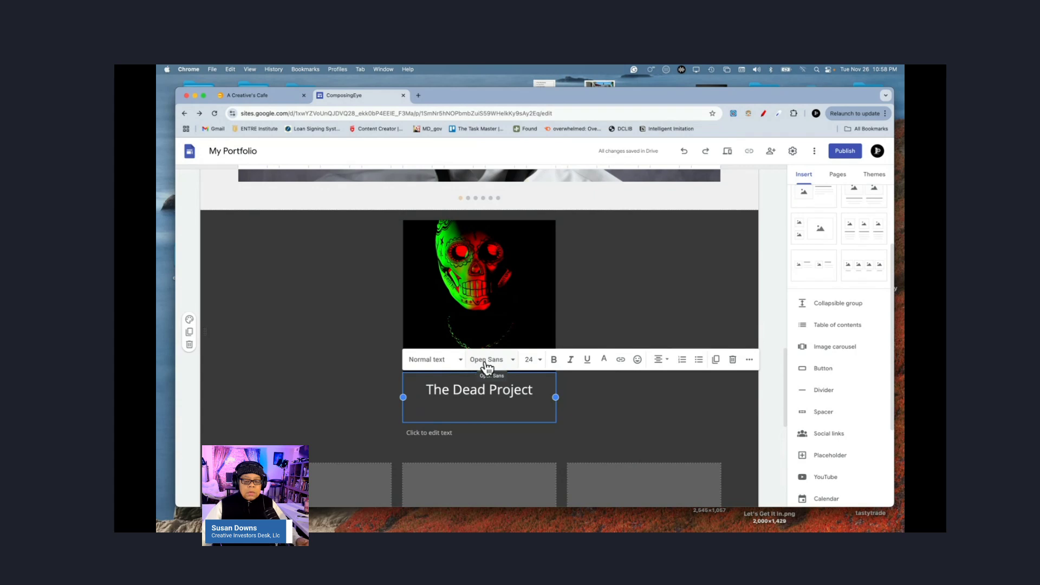
pyautogui.click(603, 401)
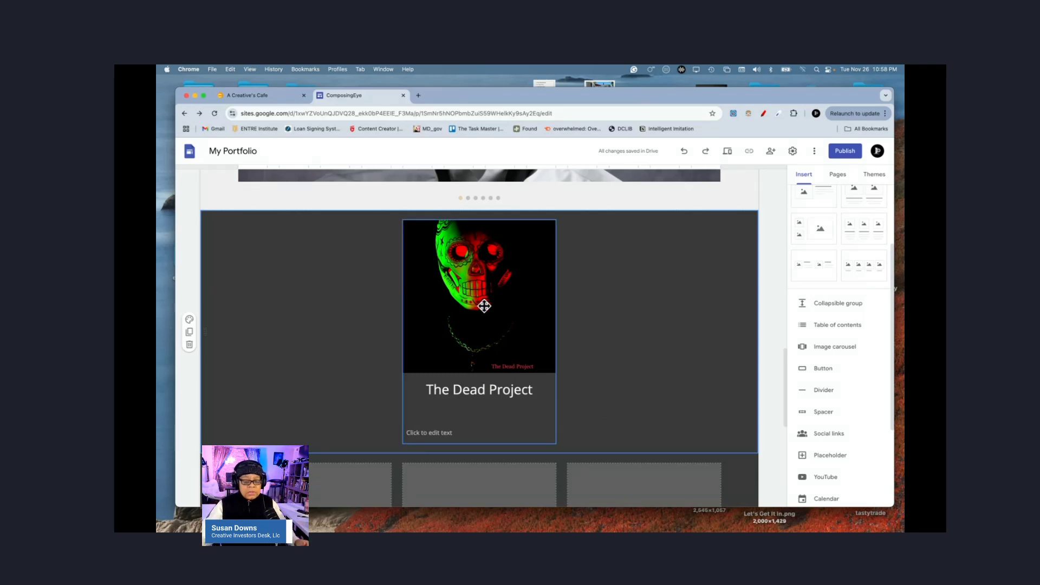
# Step: Delete the empty text box below the caption and reselect the image-and-caption group
pyautogui.click(452, 433)
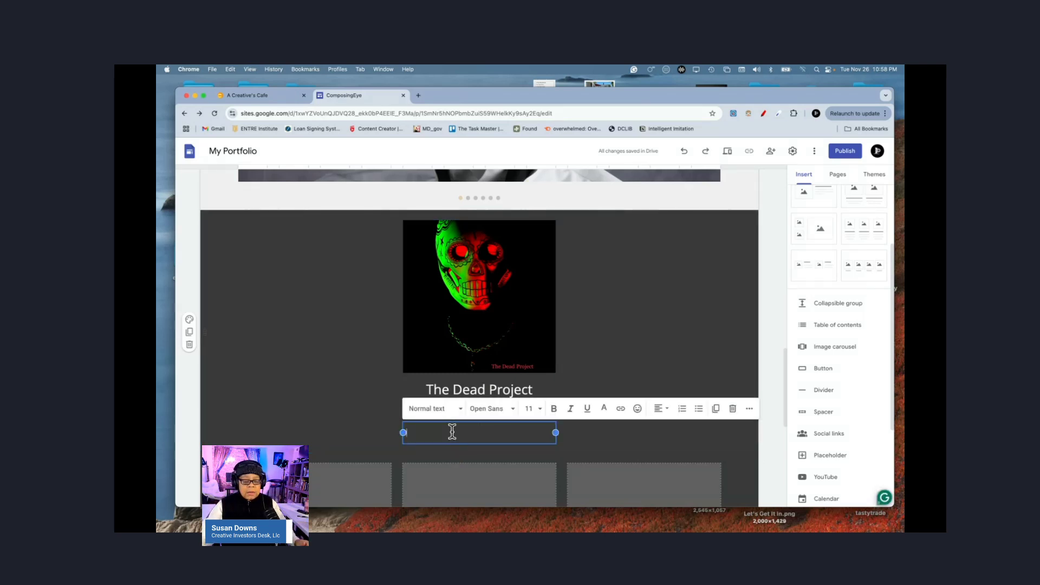
pyautogui.click(732, 409)
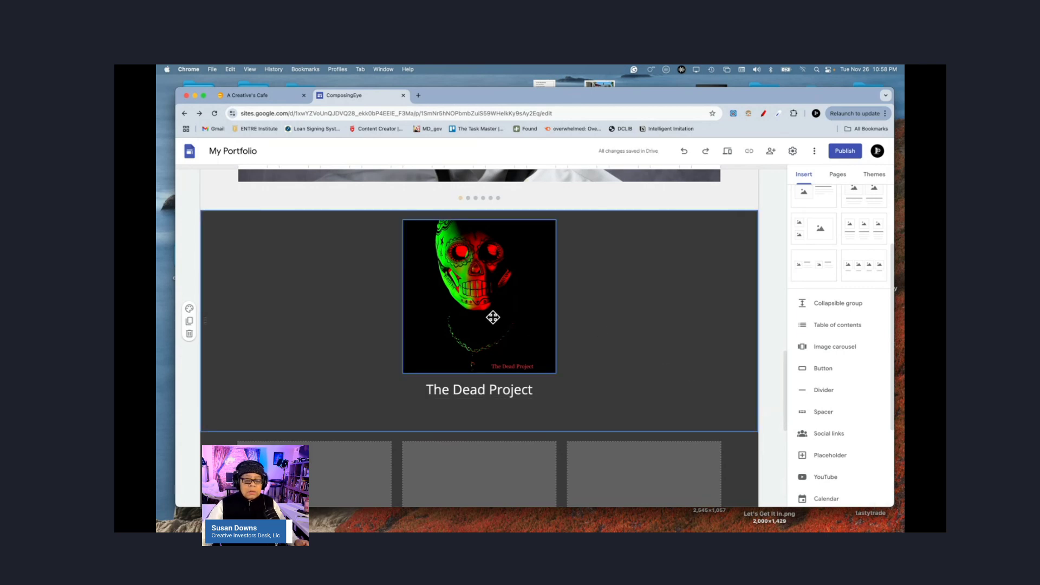
pyautogui.click(493, 317)
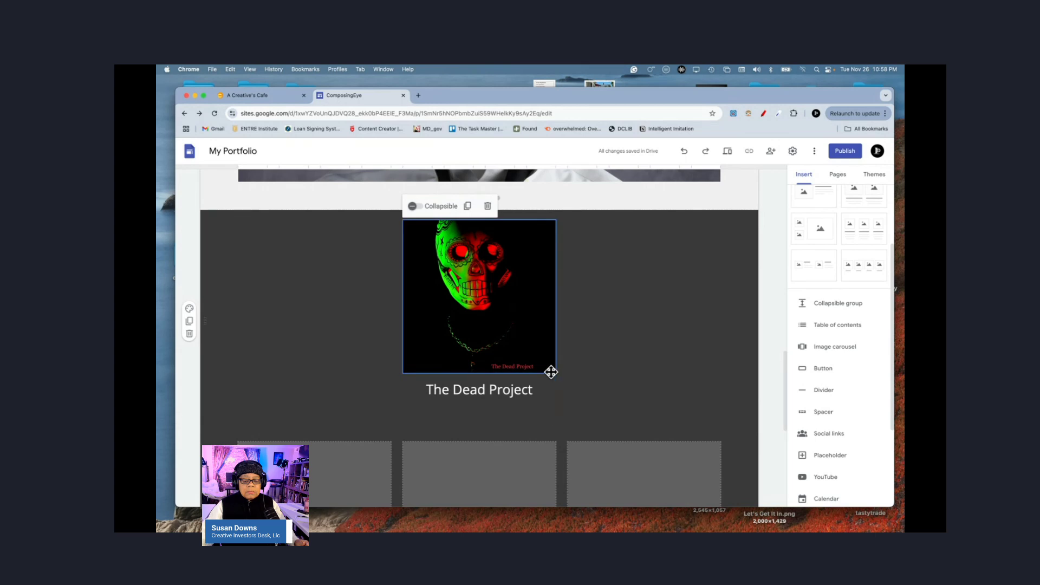
pyautogui.click(532, 347)
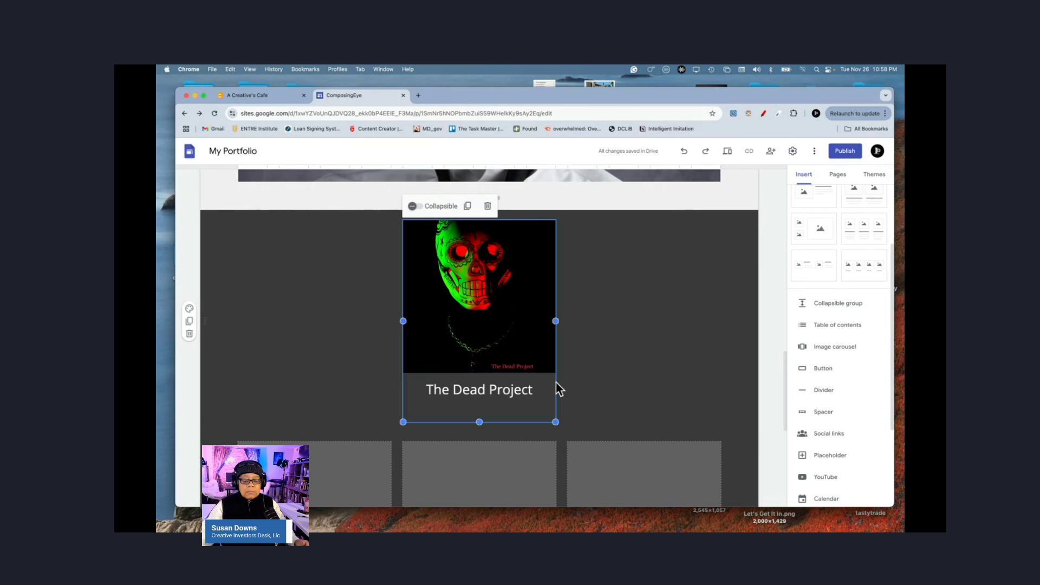
pyautogui.click(555, 420)
pyautogui.click(555, 322)
# Step: Scroll past The Dead Project section to the empty project tiles and Get in touch heading
pyautogui.click(612, 352)
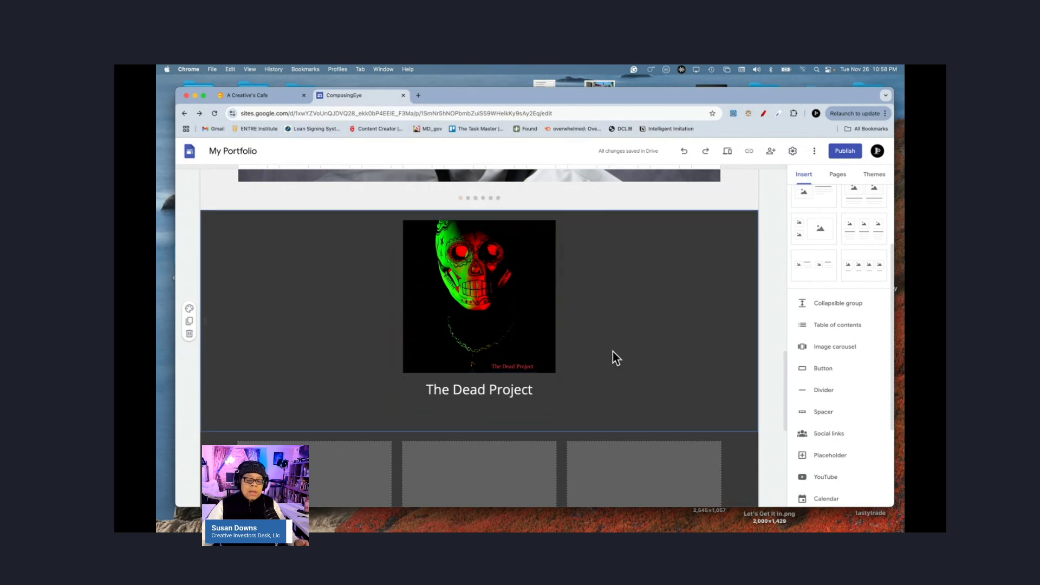
pyautogui.scroll(-5, 613, 352)
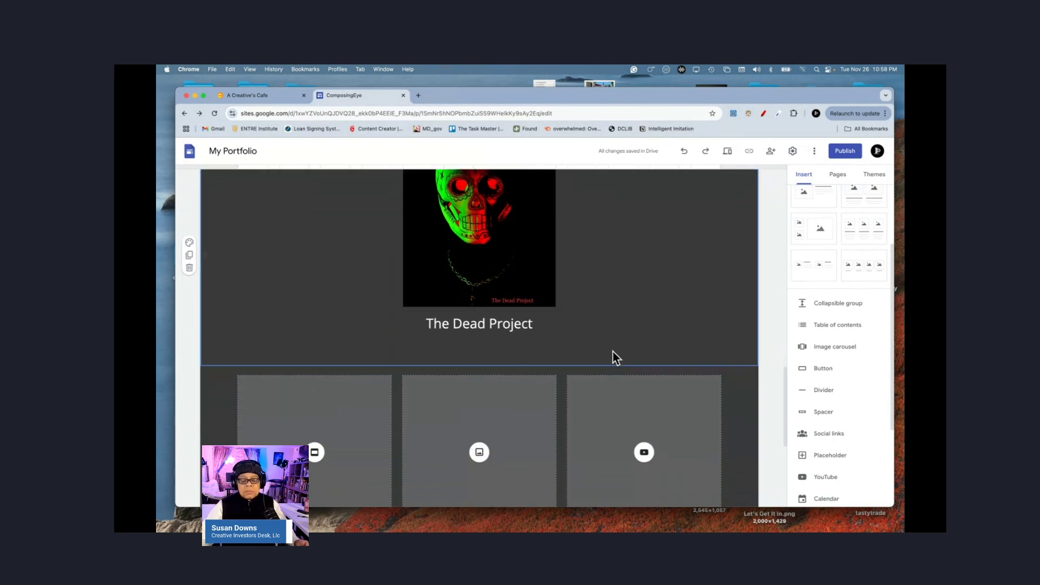
pyautogui.scroll(-2, 613, 352)
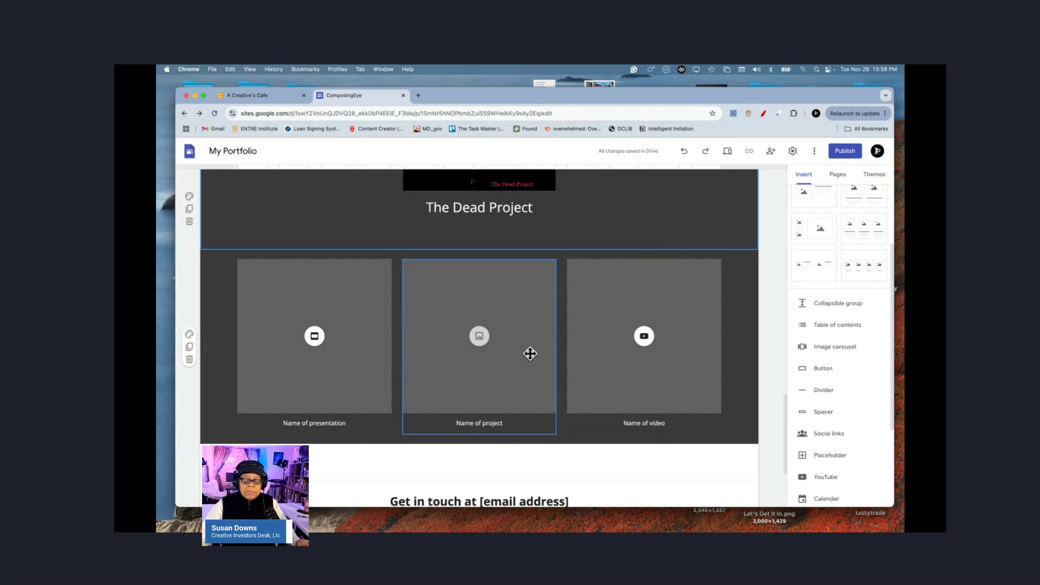
pyautogui.scroll(-3, 612, 353)
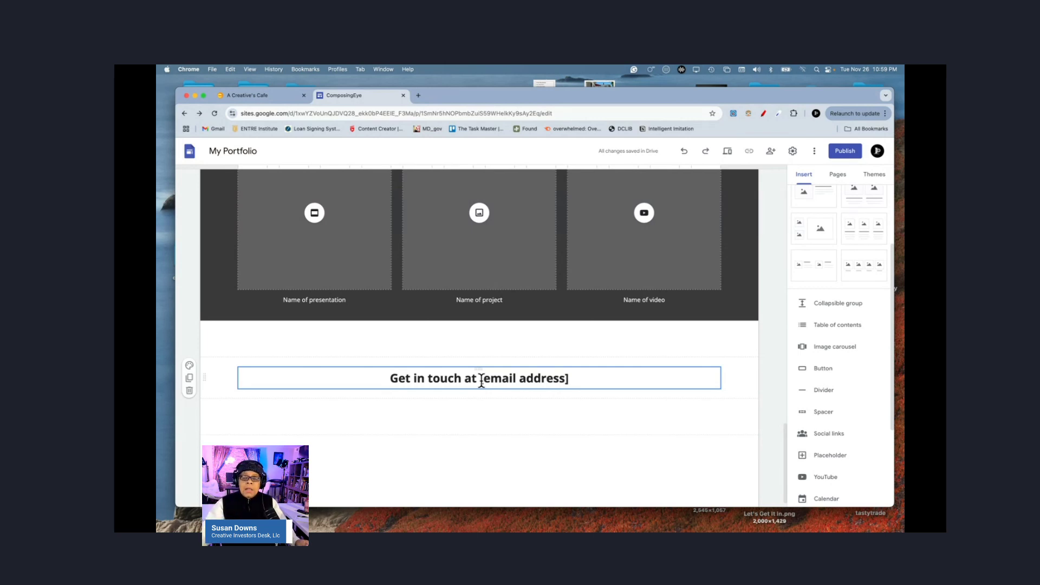
pyautogui.scroll(10, 481, 381)
pyautogui.scroll(8, 481, 381)
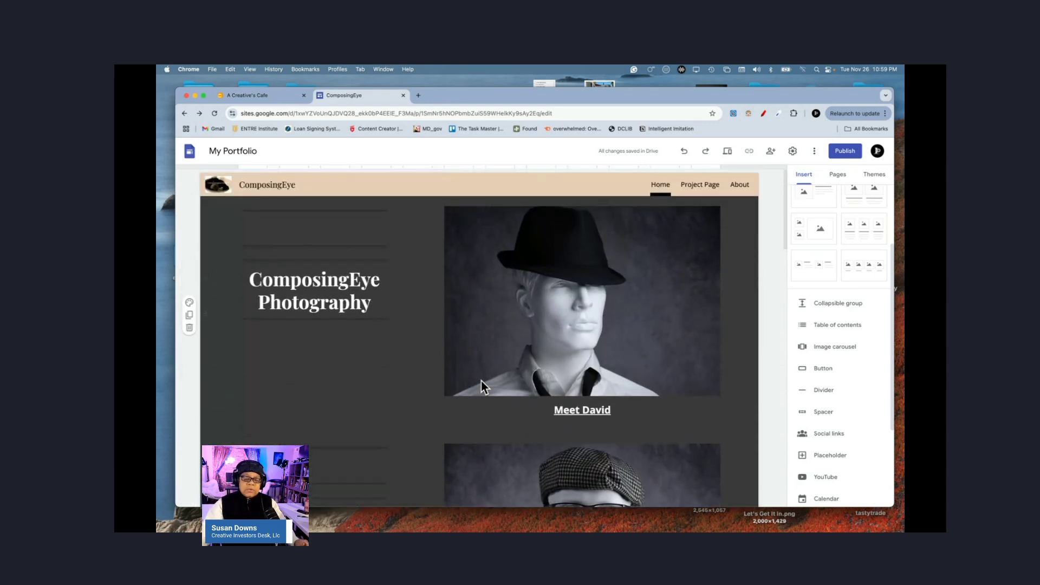
pyautogui.scroll(-3, 481, 381)
pyautogui.scroll(-12, 482, 382)
pyautogui.moveTo(475, 480)
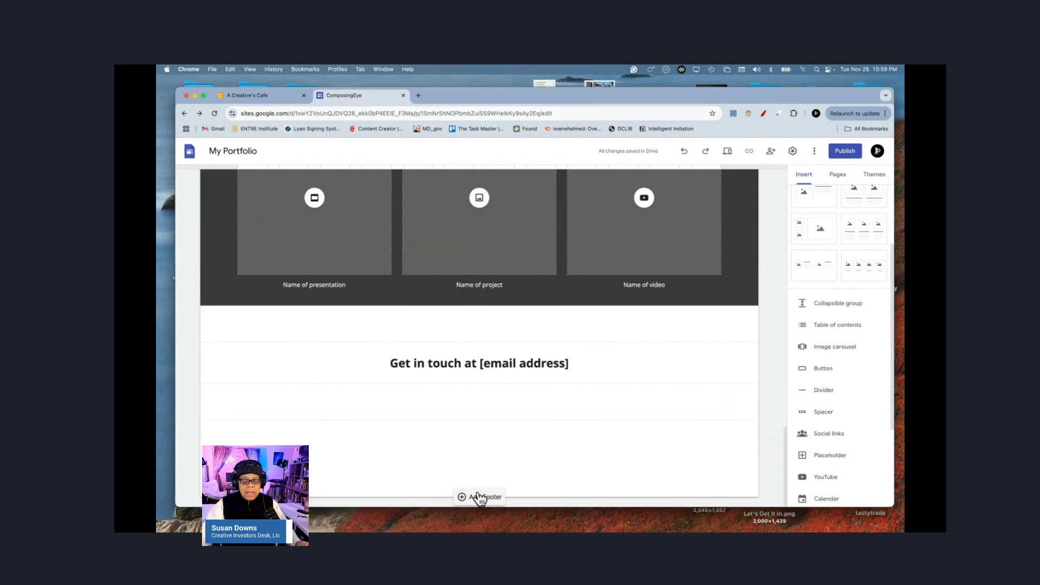
# Step: Add a footer reading the company domain, '© 2024 | Terms and Conditions. | Privacy Policy. |'
pyautogui.click(477, 497)
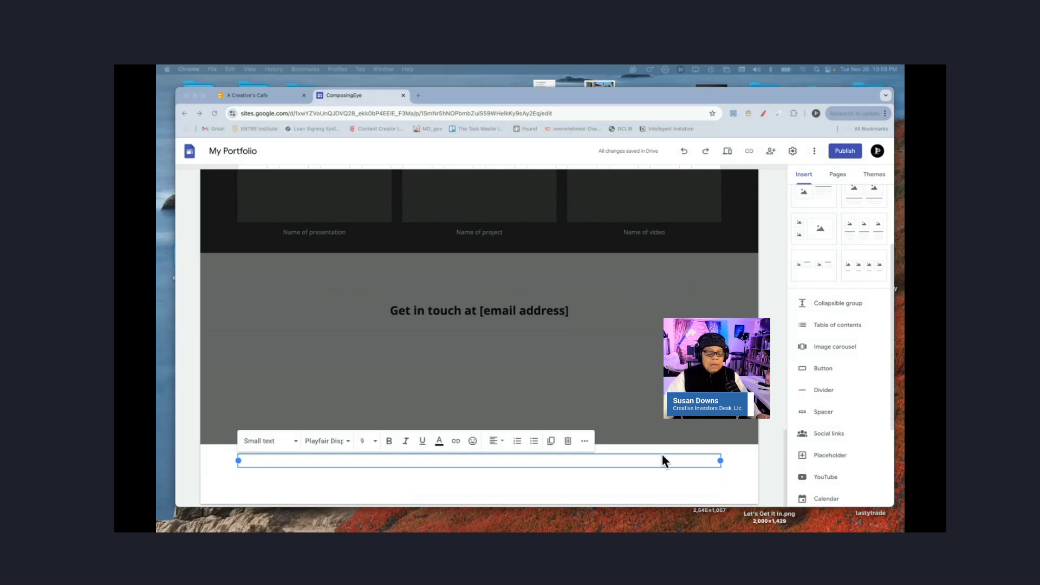
pyautogui.click(341, 461)
pyautogui.write('Investorsdesk')
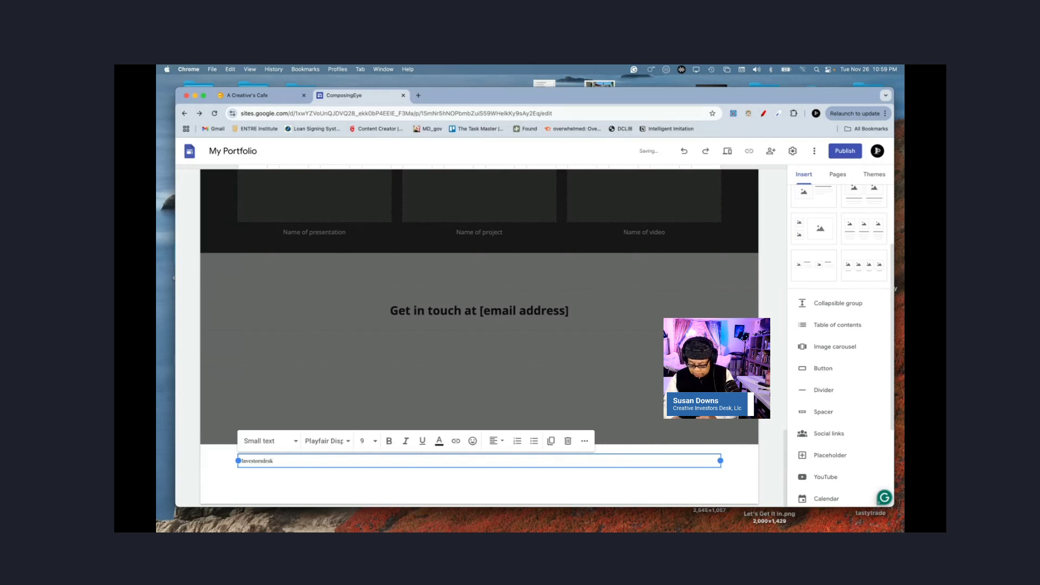
pyautogui.write(', llc.com')
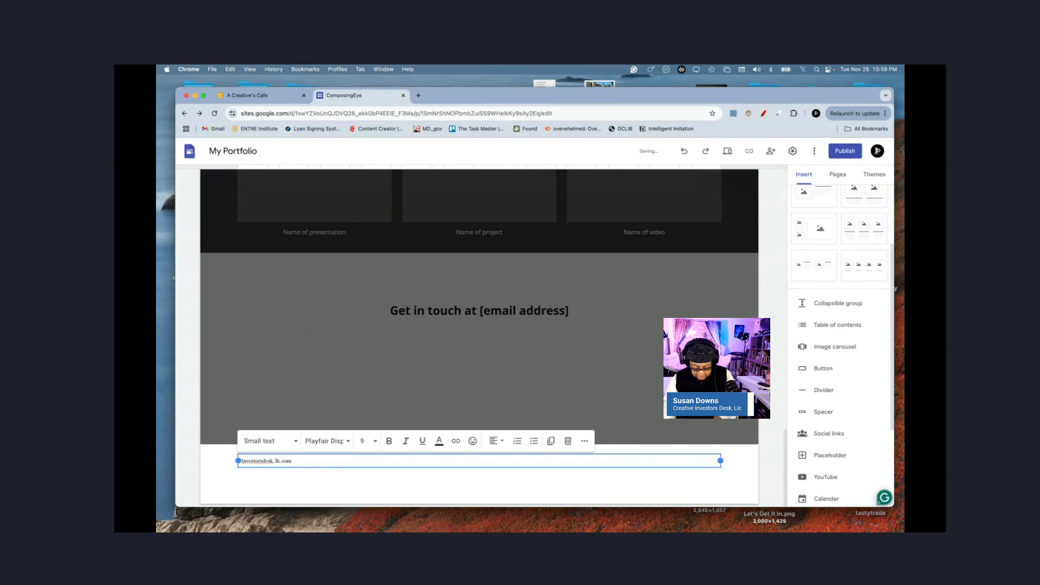
pyautogui.write(' C')
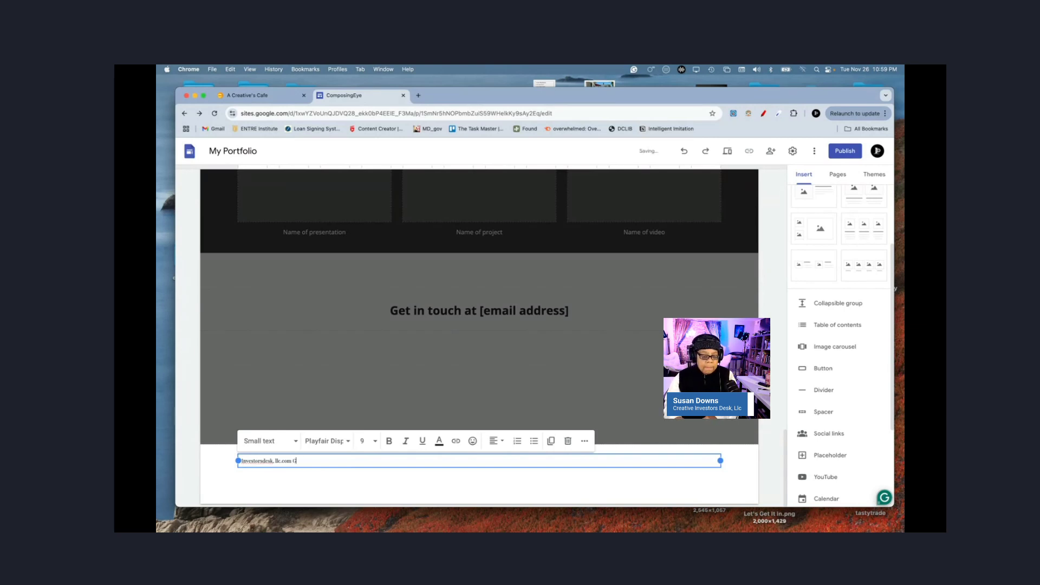
pyautogui.write(' 2024 ')
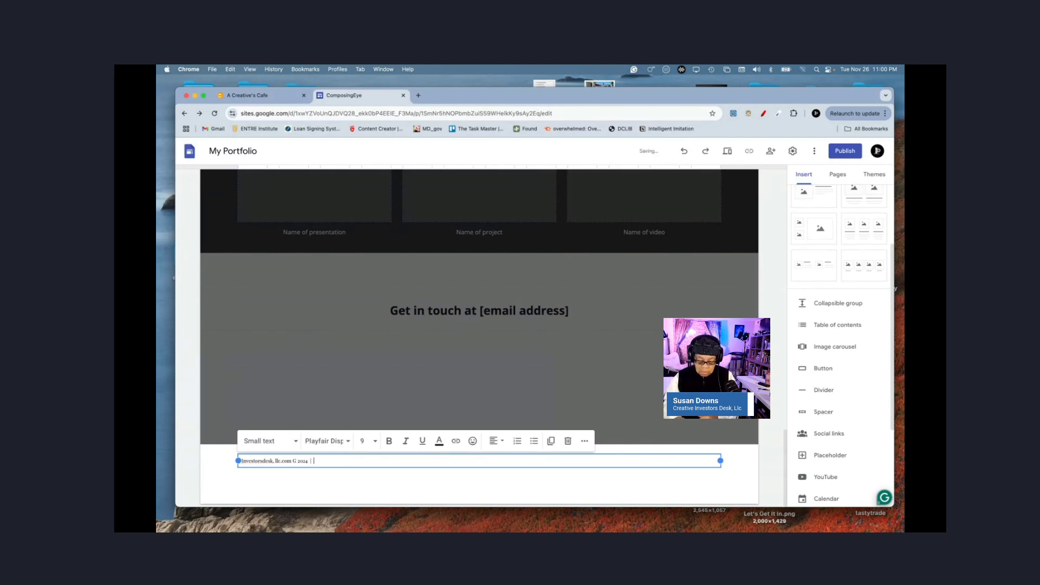
pyautogui.write(' | T')
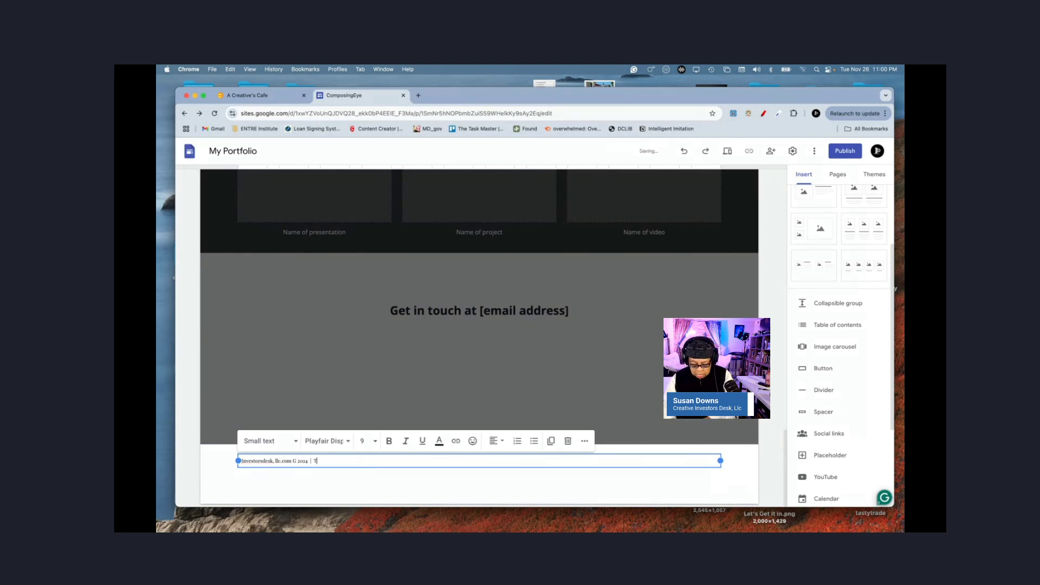
pyautogui.write('erms and Condition')
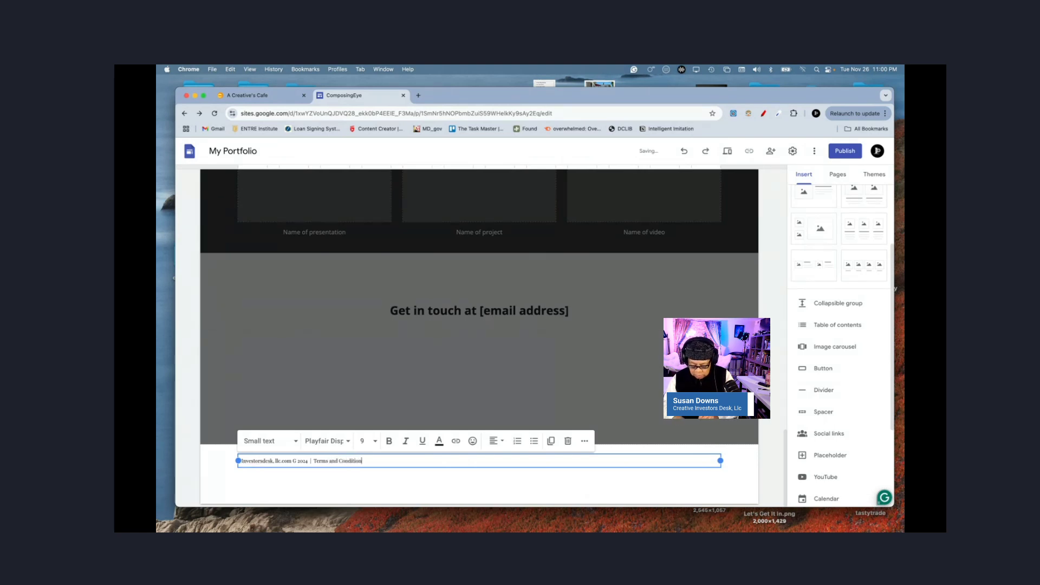
pyautogui.write('s.')
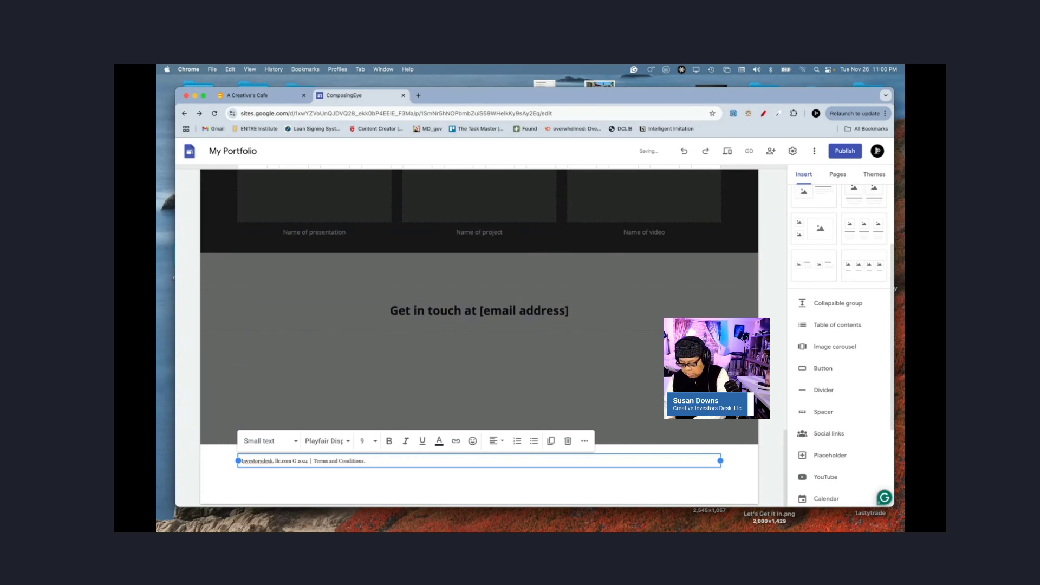
pyautogui.write('|')
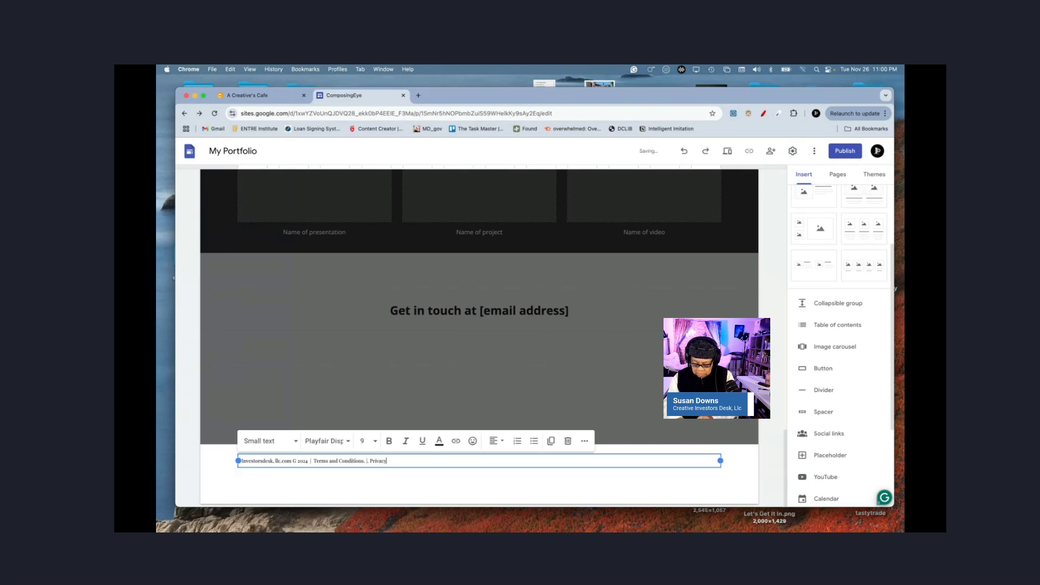
pyautogui.write('Privacy Policy')
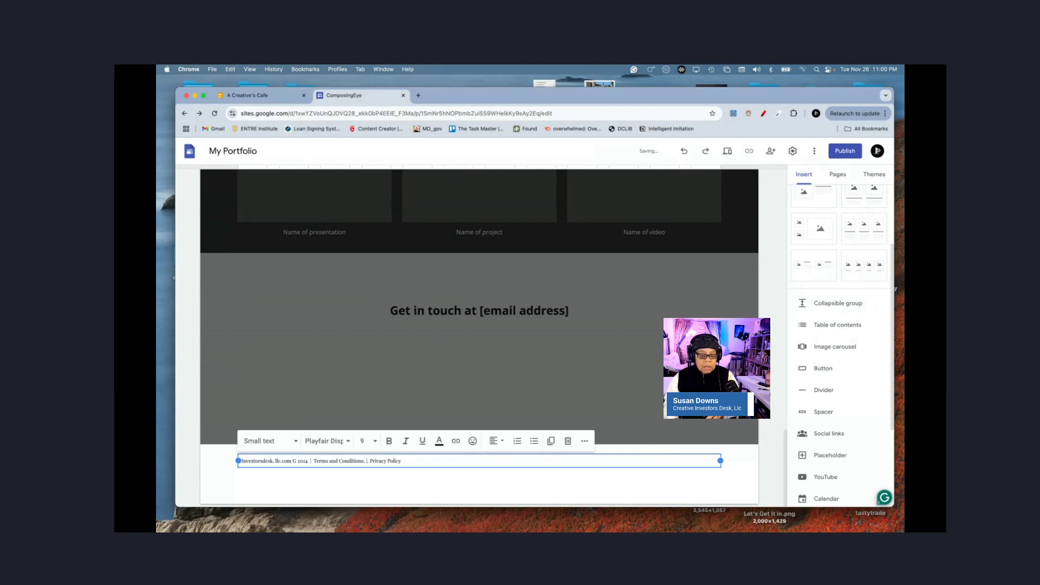
pyautogui.write('.')
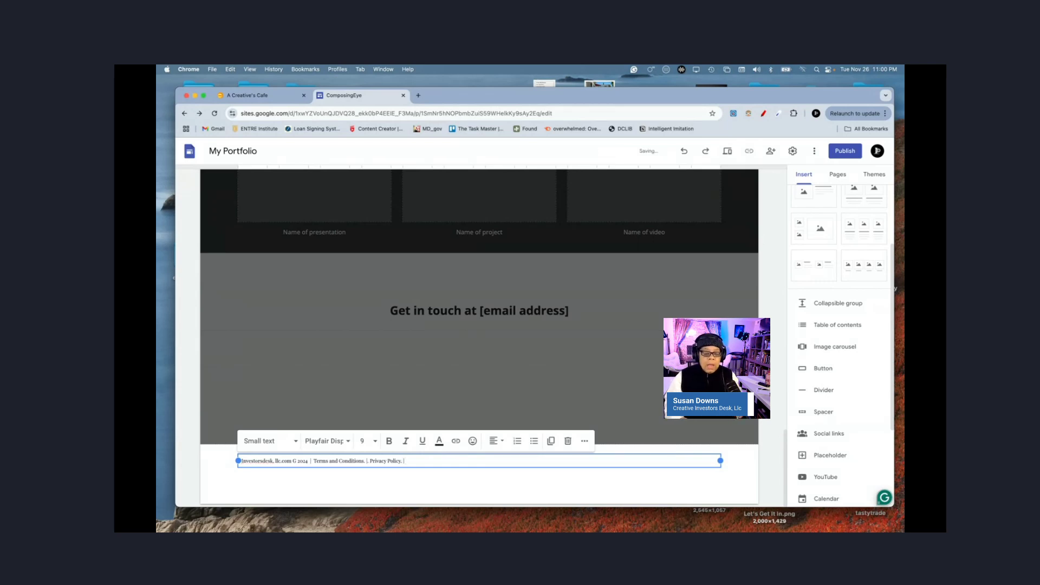
pyautogui.write(' |')
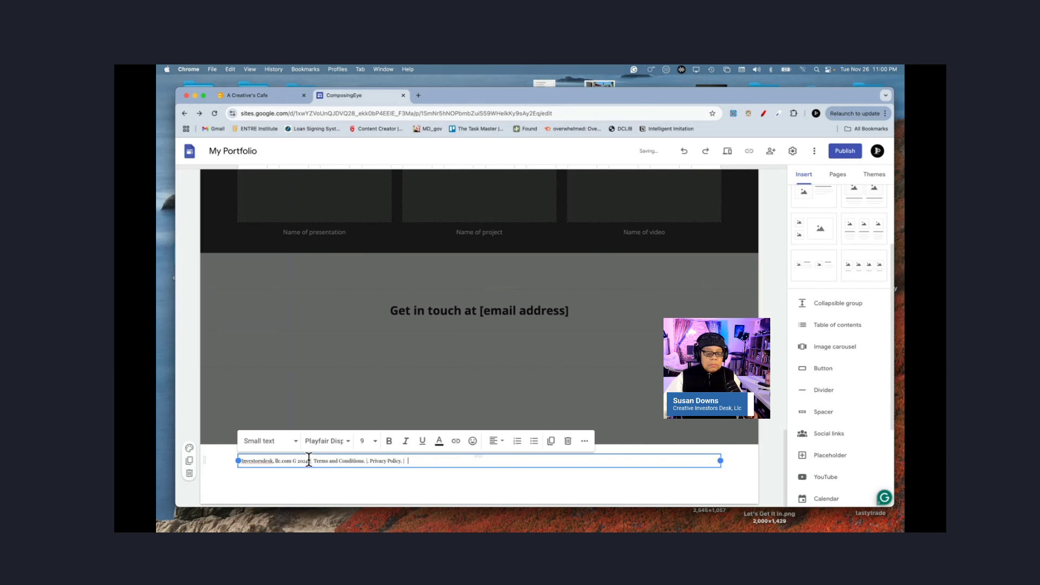
# Step: Set the entire footer line to font size 11
pyautogui.tripleClick(321, 460)
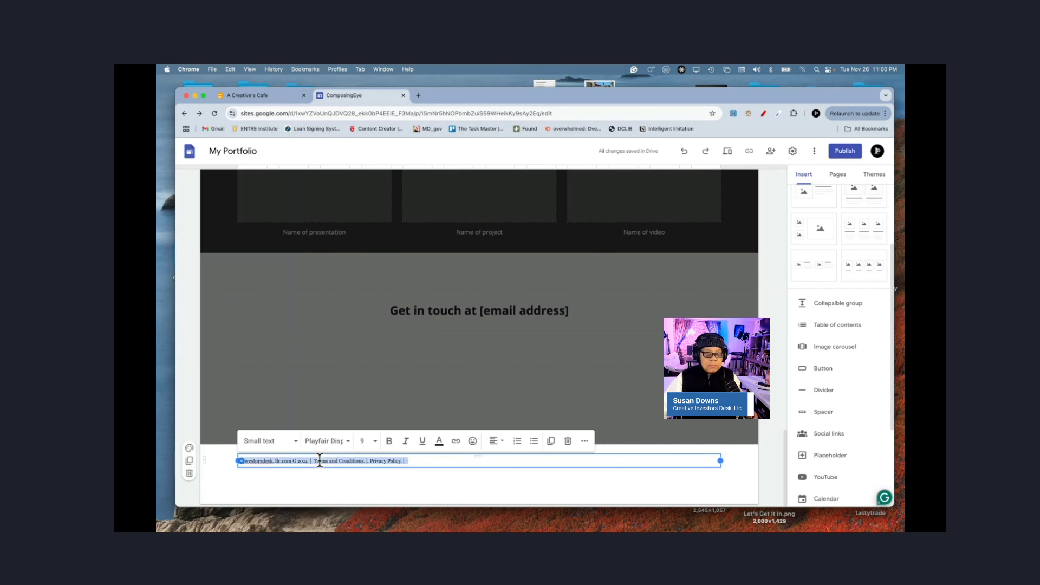
pyautogui.click(362, 443)
pyautogui.click(362, 442)
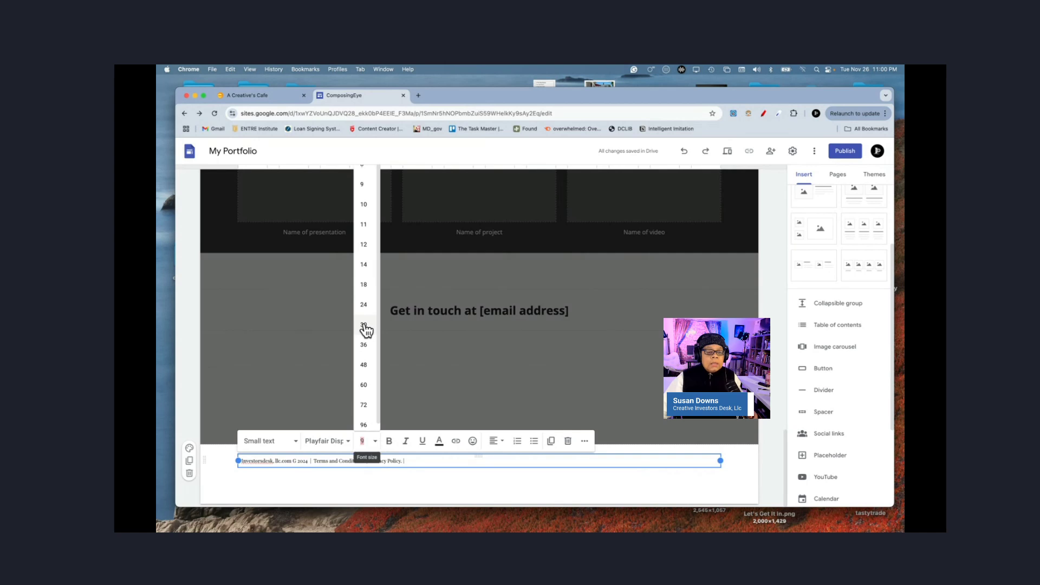
pyautogui.click(364, 227)
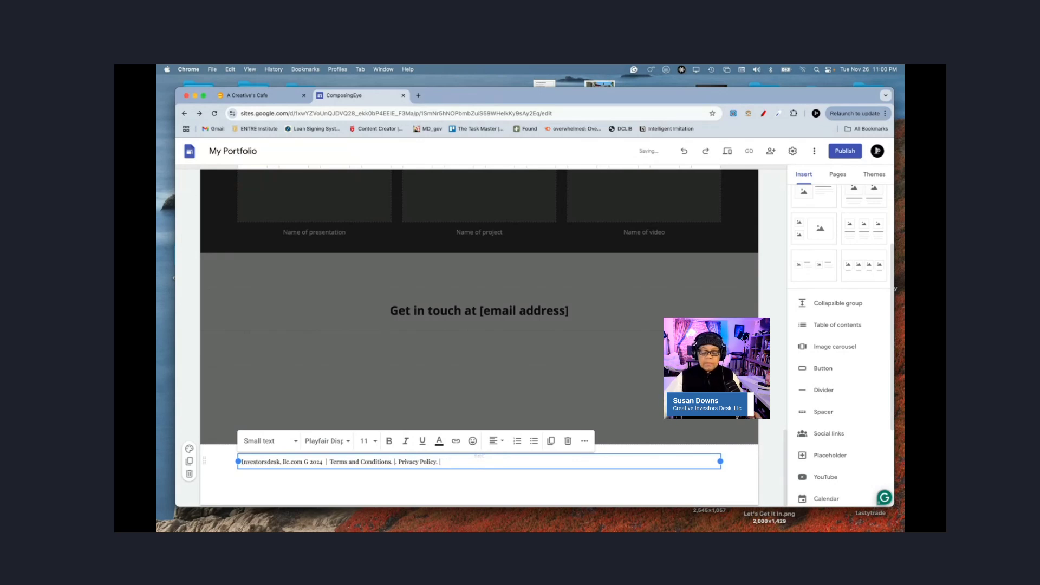
pyautogui.scroll(-5, 838, 460)
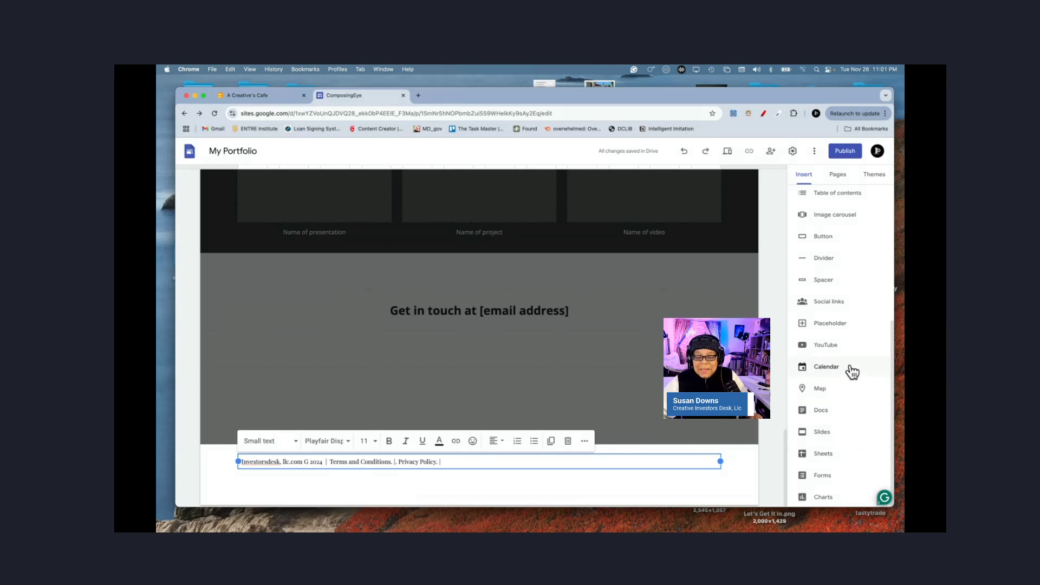
# Step: Start social media links, enter 'Facebook' as the first link, and bring up its icon options
pyautogui.click(824, 304)
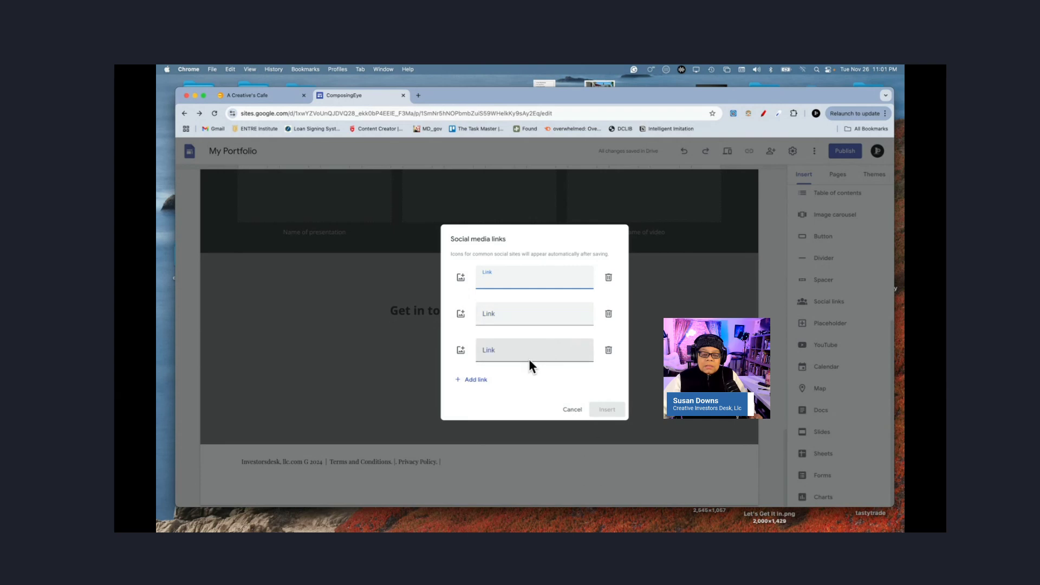
pyautogui.click(560, 374)
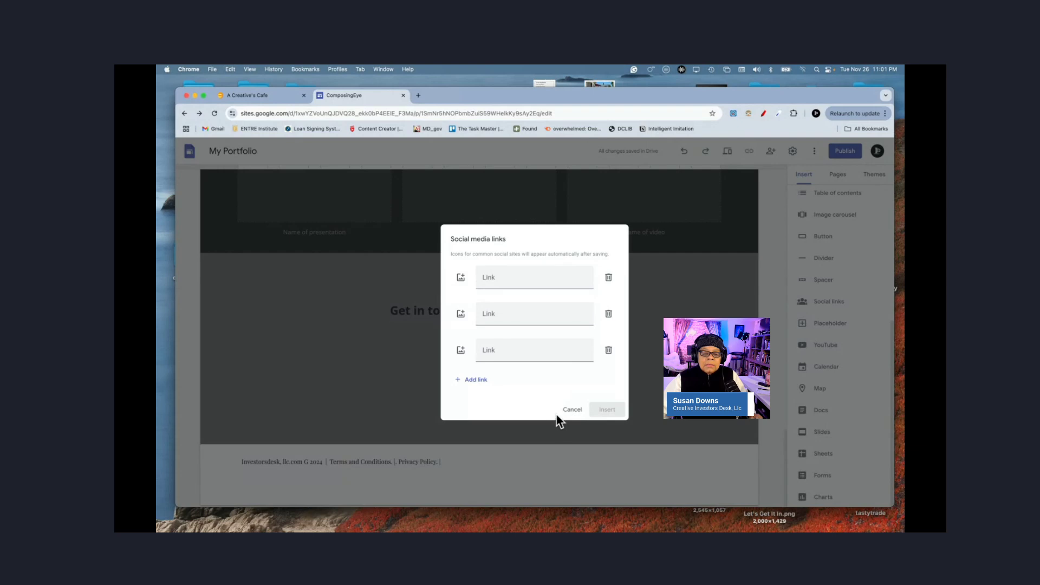
pyautogui.click(524, 272)
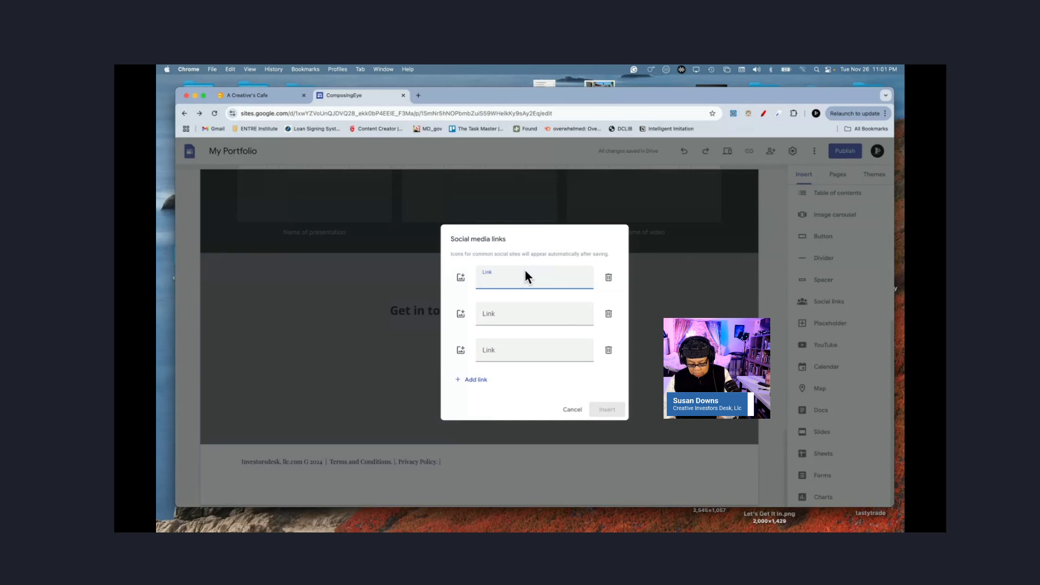
pyautogui.write('F')
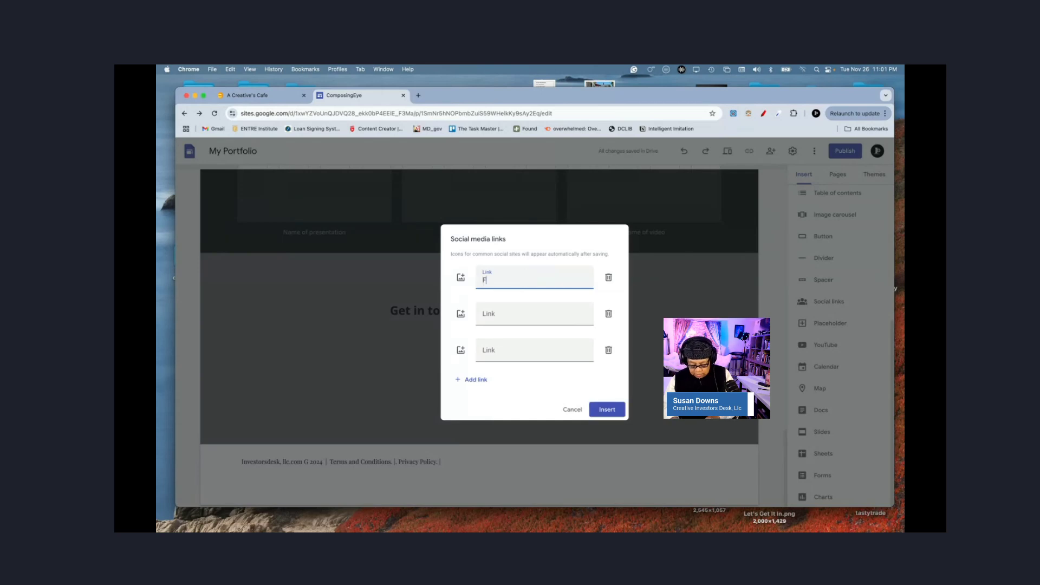
pyautogui.write('a')
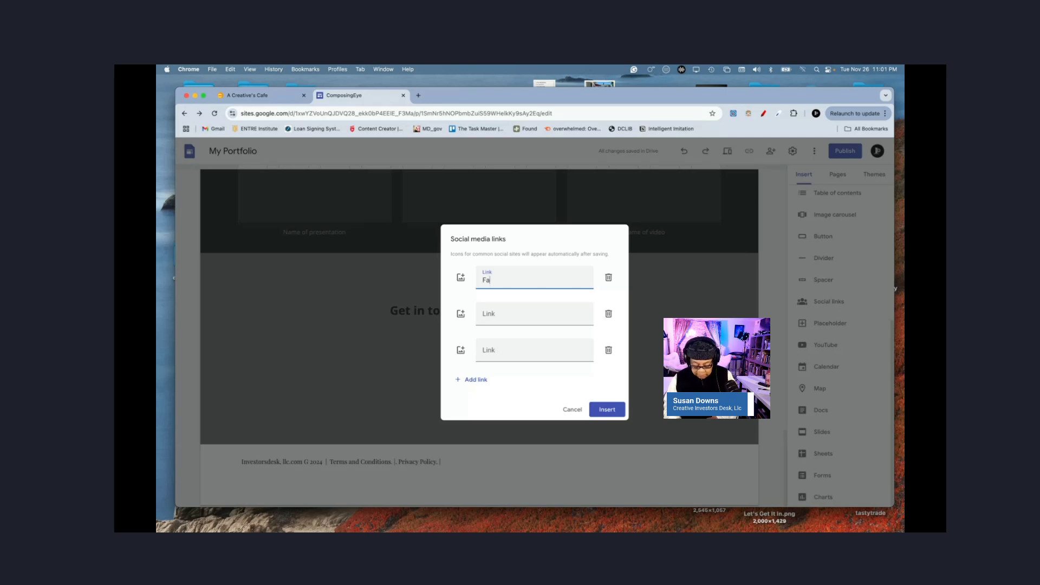
pyautogui.write('cebook')
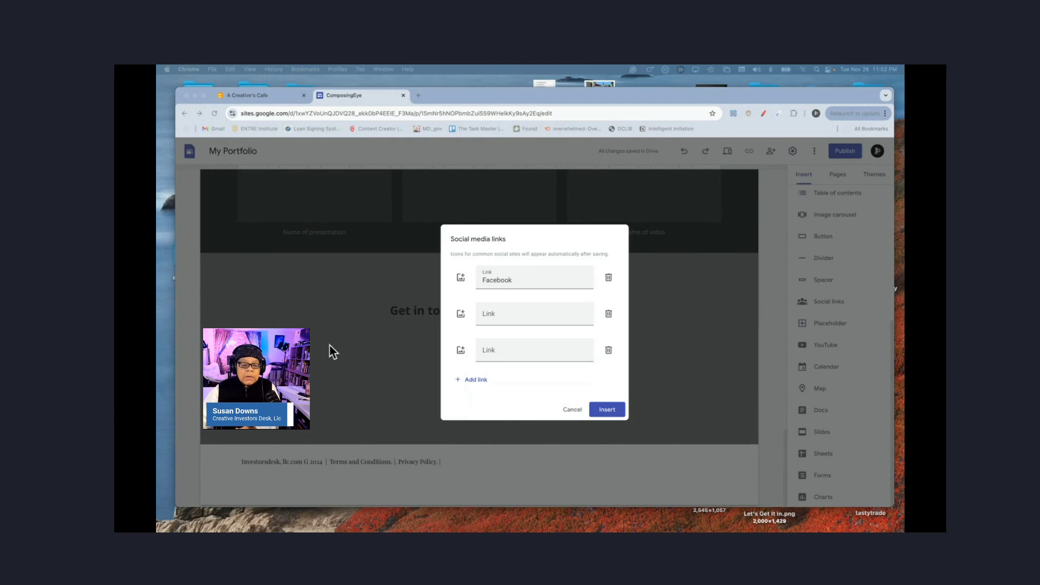
pyautogui.click(460, 278)
pyautogui.click(461, 279)
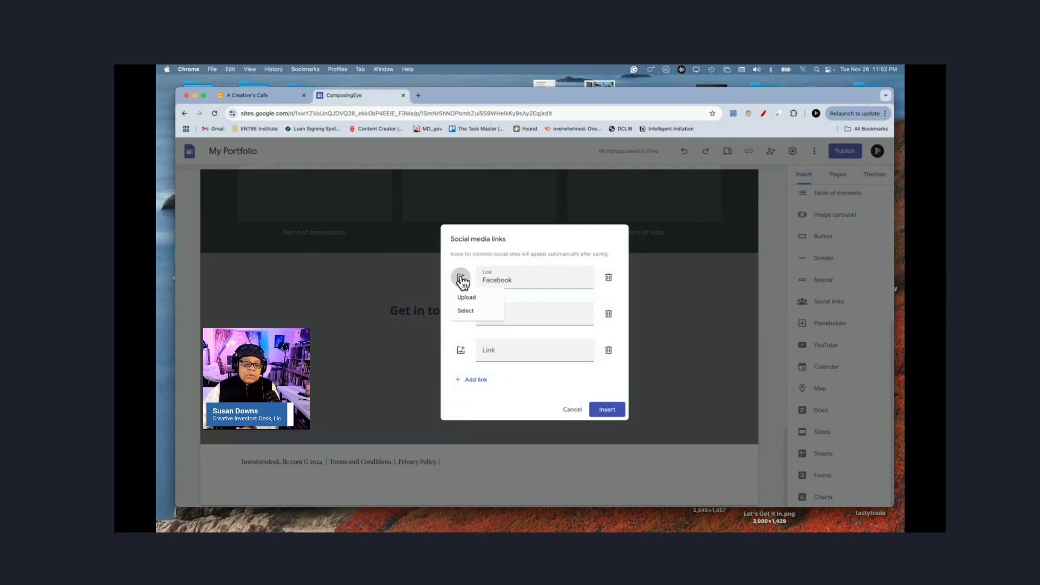
# Step: Search Google Images for a Facebook logo and insert the round blue one as the icon
pyautogui.click(465, 310)
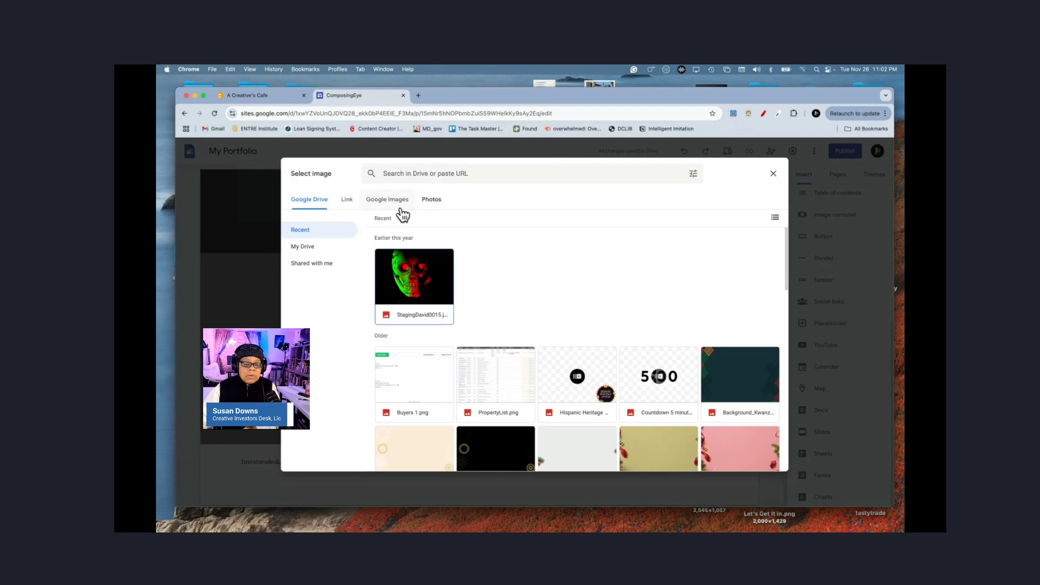
pyautogui.click(380, 204)
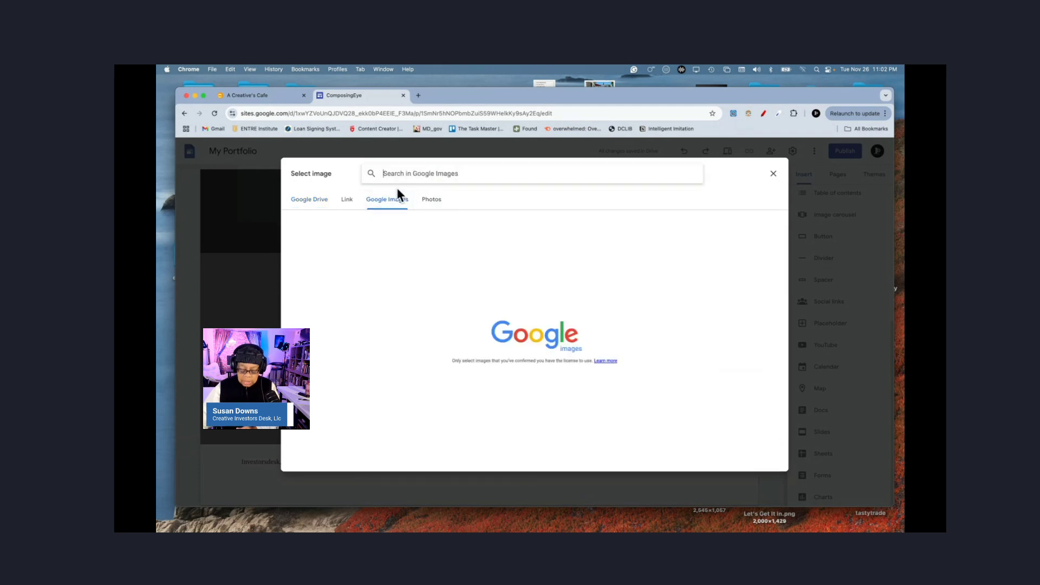
pyautogui.write('Facebook')
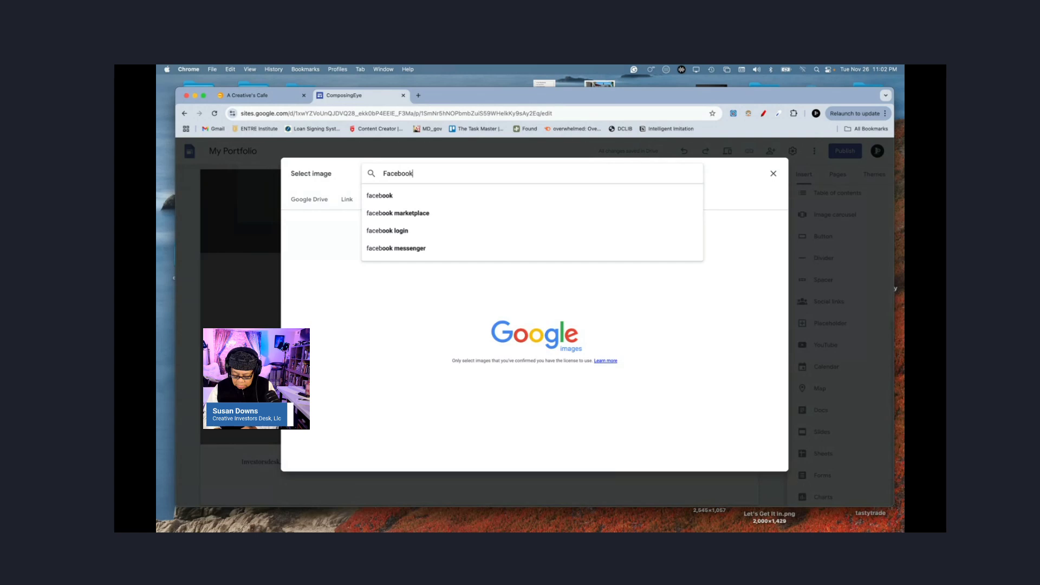
pyautogui.write(' Logo')
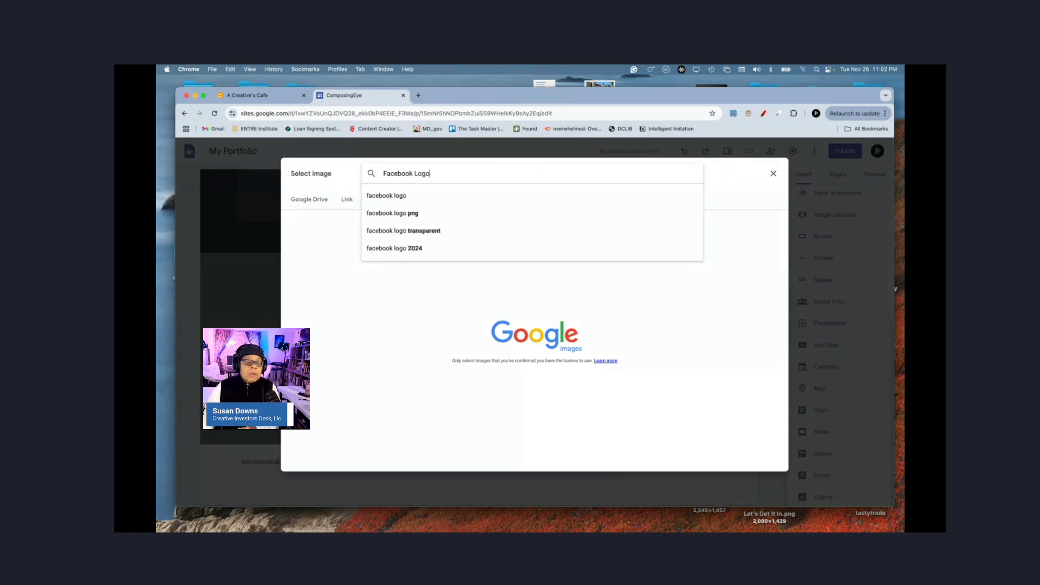
pyautogui.click(383, 213)
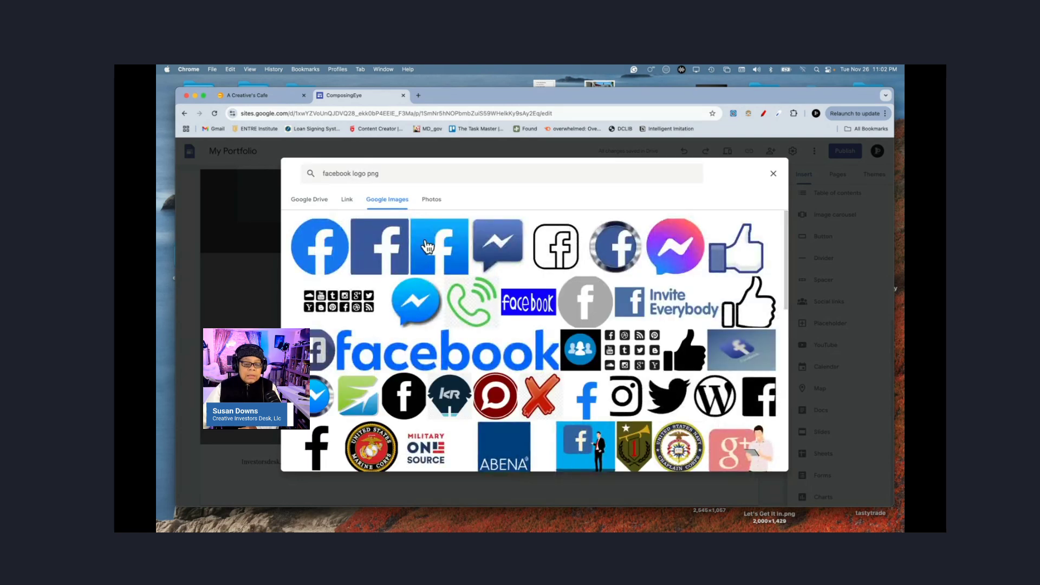
pyautogui.click(440, 252)
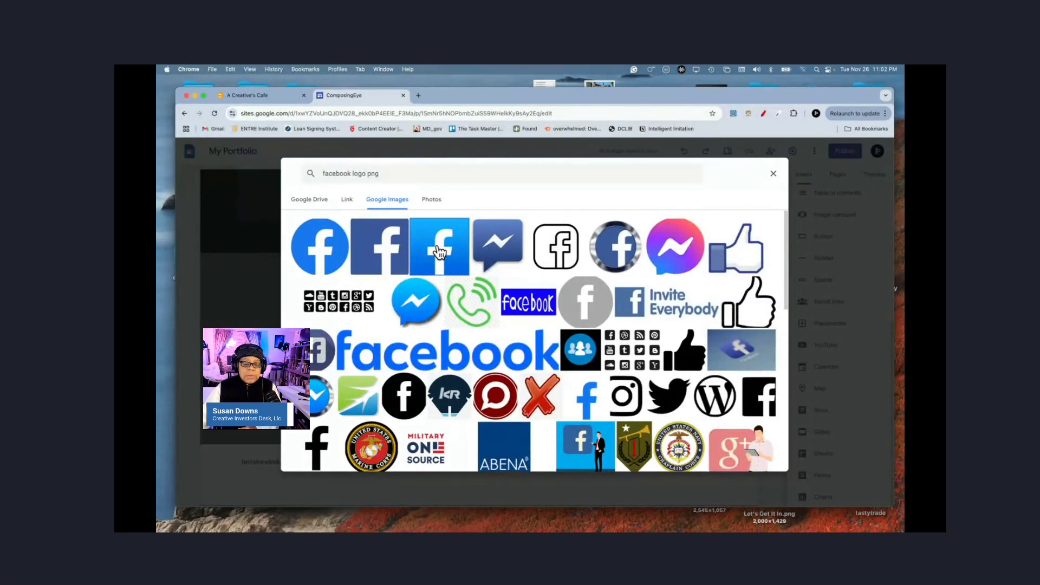
pyautogui.click(319, 259)
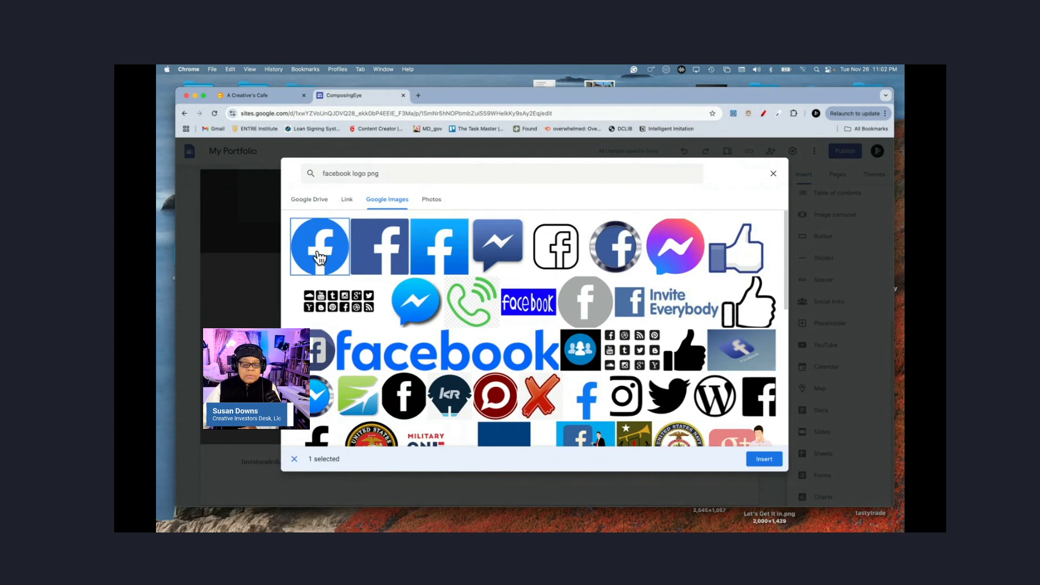
pyautogui.click(761, 464)
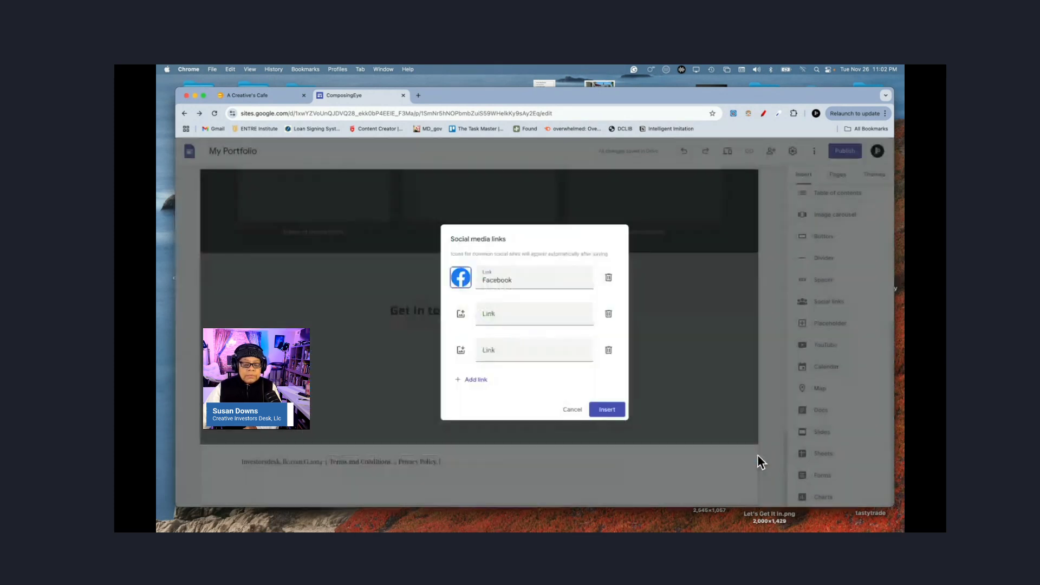
# Step: Change the link to Facebook.com, insert it, and drag its icon into the footer beside the policy links
pyautogui.click(513, 280)
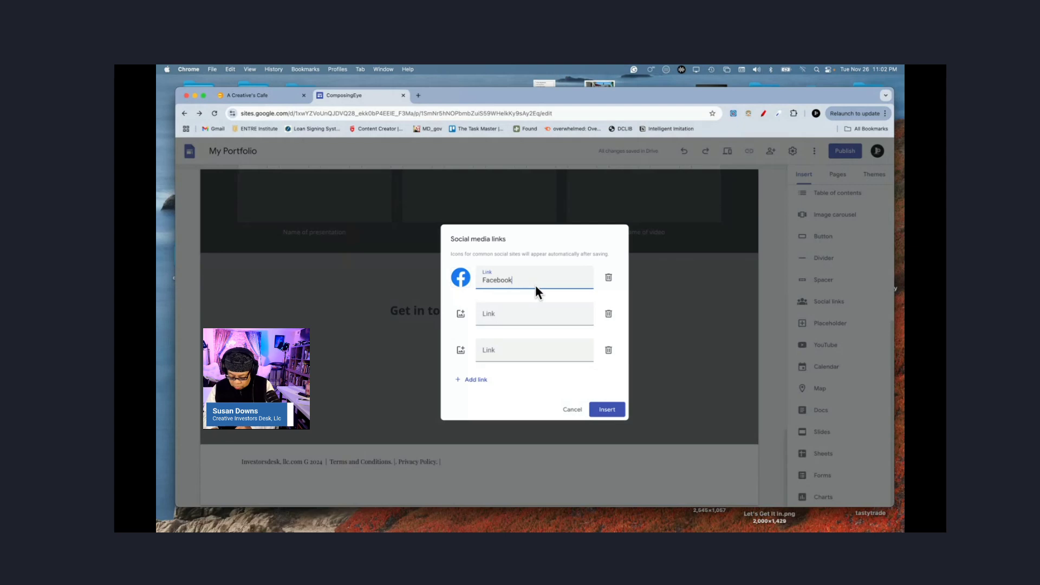
pyautogui.write('.com')
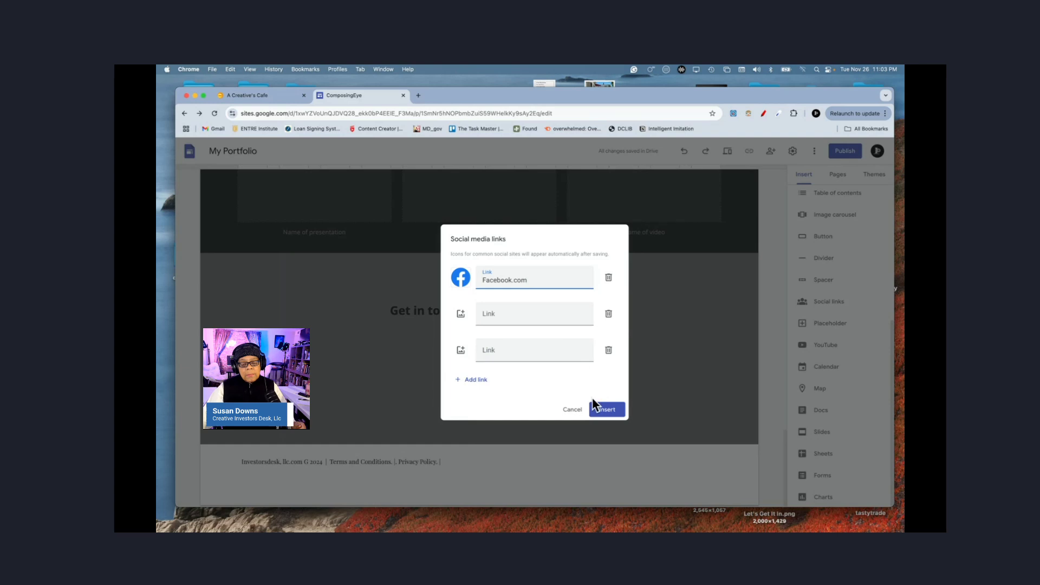
pyautogui.click(605, 412)
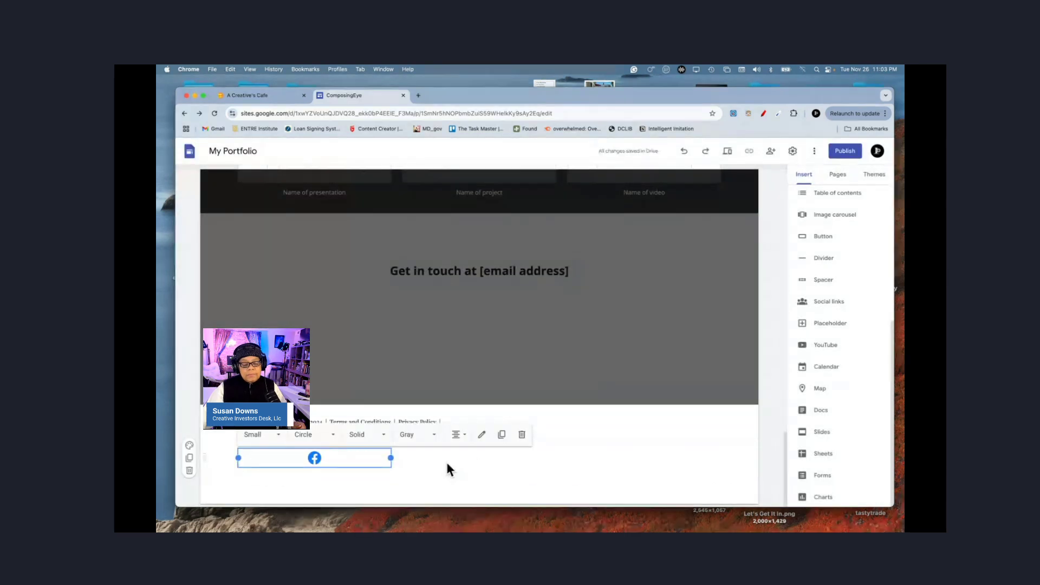
pyautogui.click(602, 450)
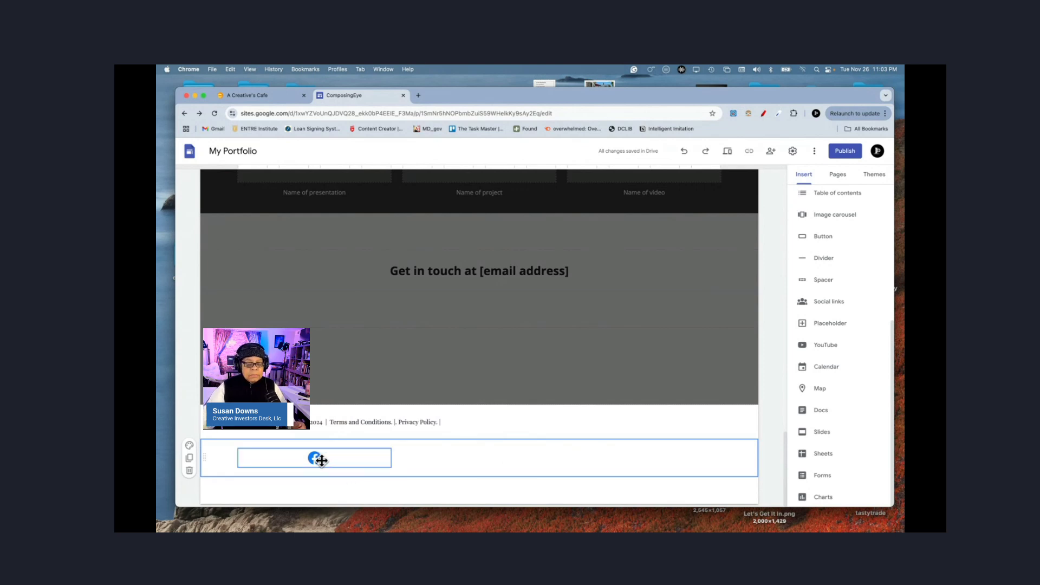
pyautogui.moveTo(321, 459); pyautogui.dragTo(521, 420)
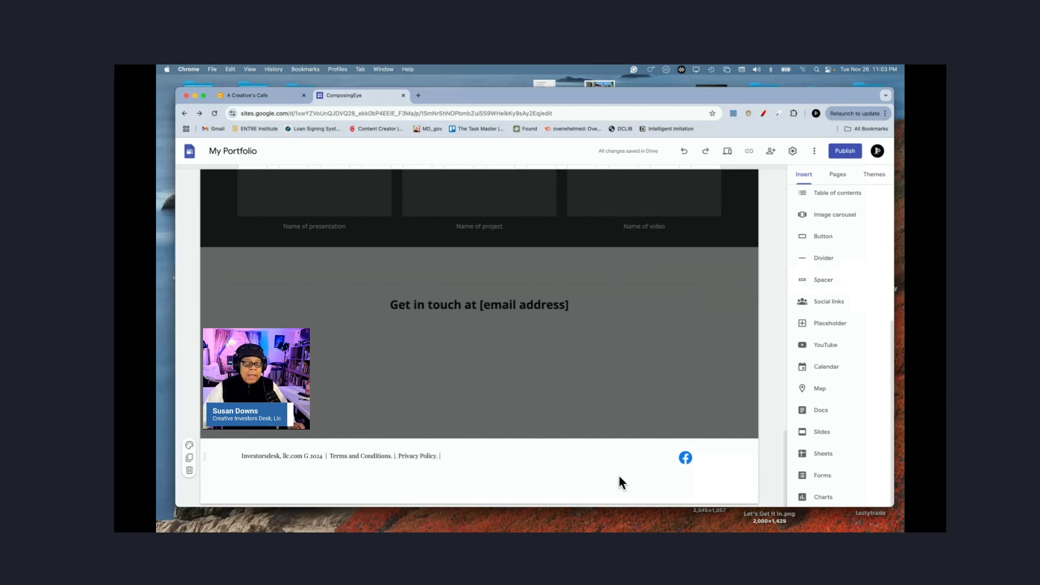
pyautogui.click(449, 457)
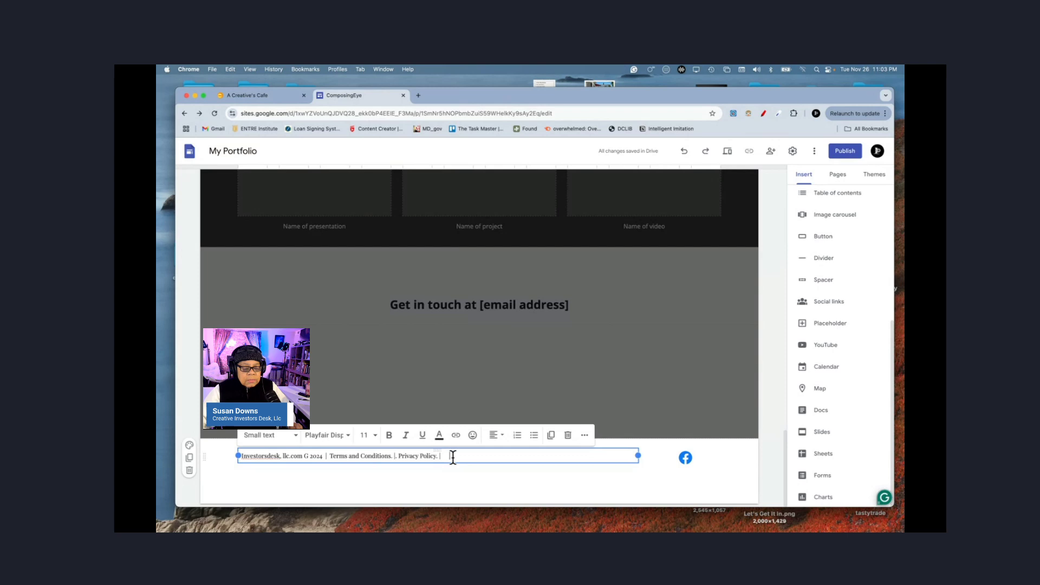
pyautogui.click(585, 436)
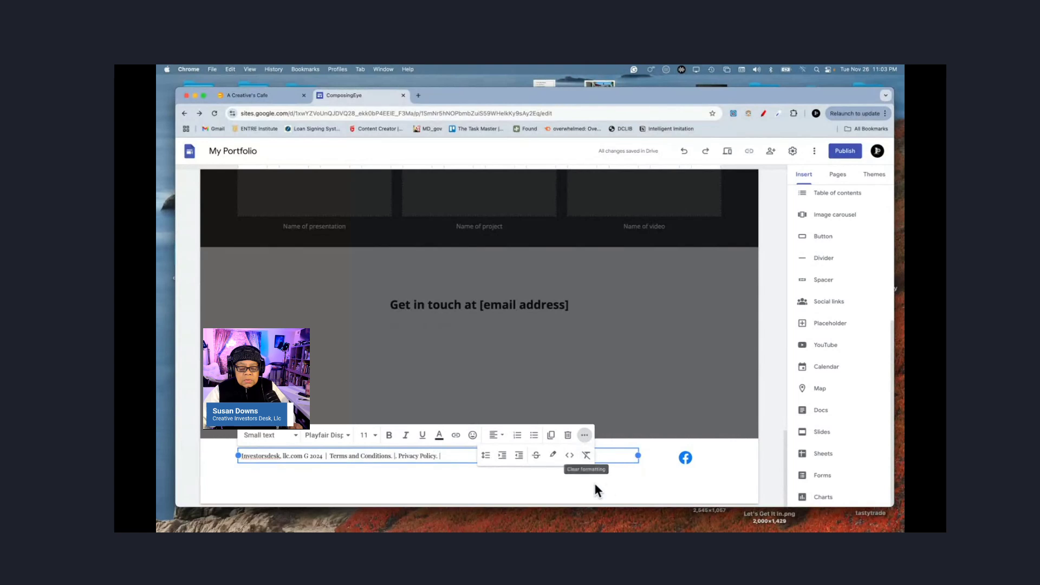
pyautogui.click(613, 475)
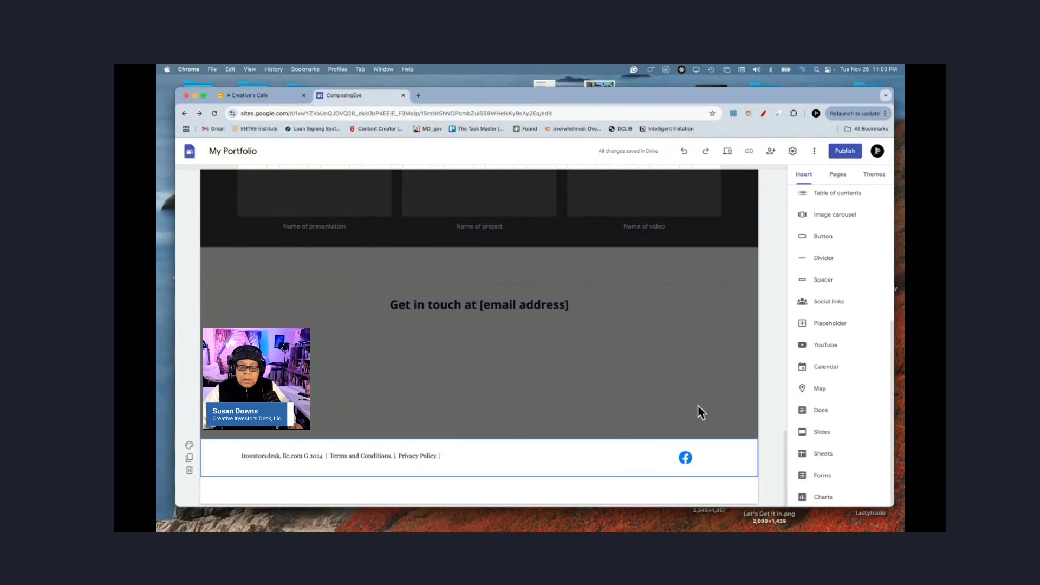
pyautogui.click(770, 401)
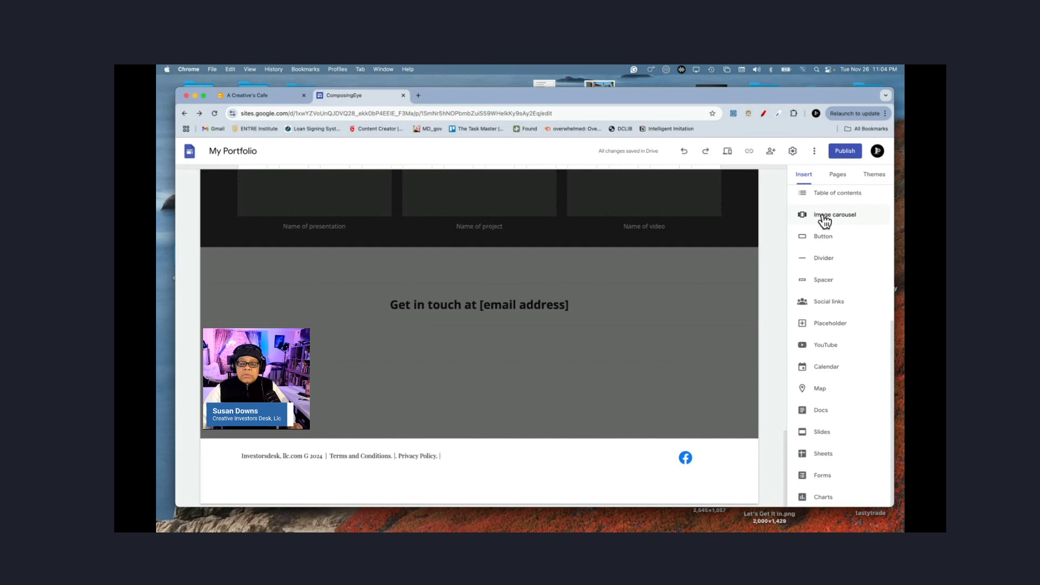
pyautogui.click(727, 151)
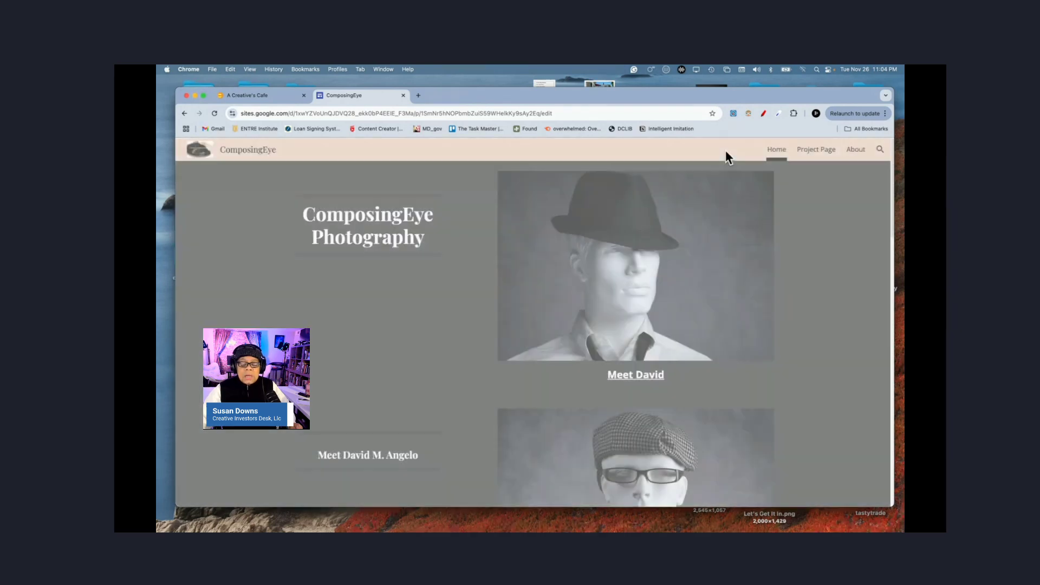
pyautogui.scroll(-2, 709, 395)
pyautogui.scroll(-15, 709, 390)
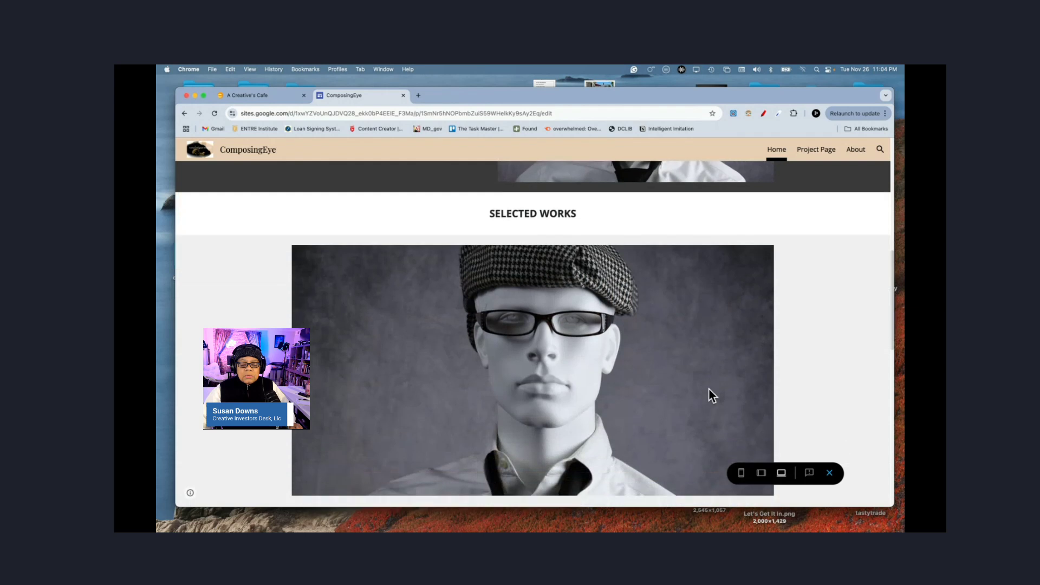
pyautogui.scroll(-1, 711, 396)
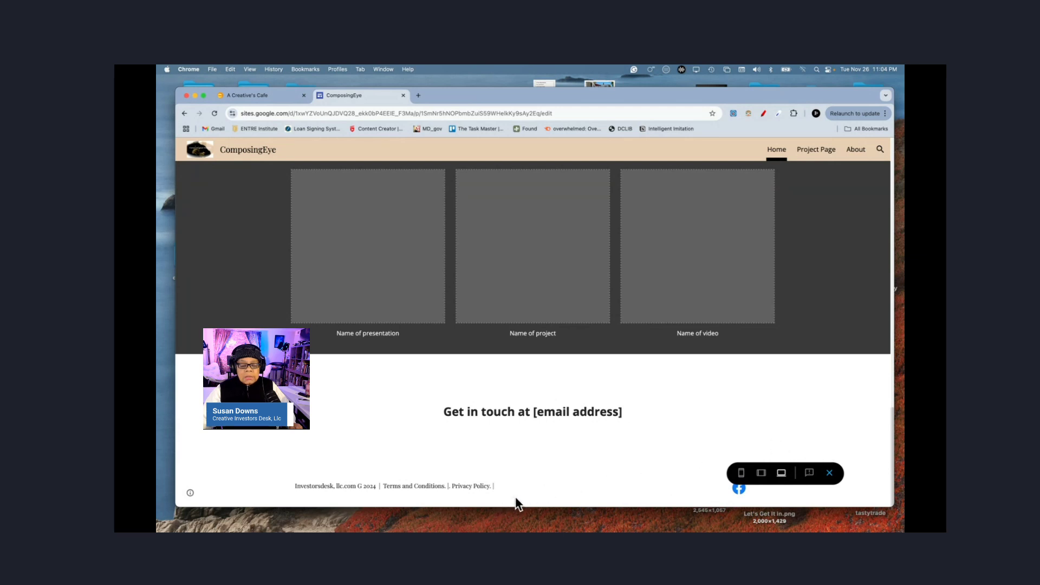
pyautogui.scroll(5, 785, 407)
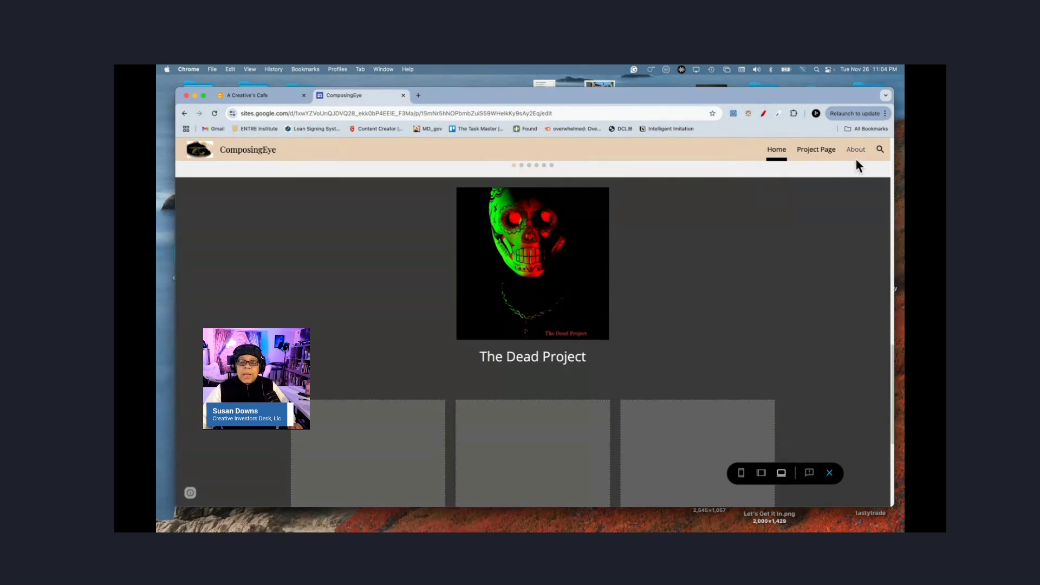
pyautogui.click(830, 473)
pyautogui.scroll(-10, 578, 420)
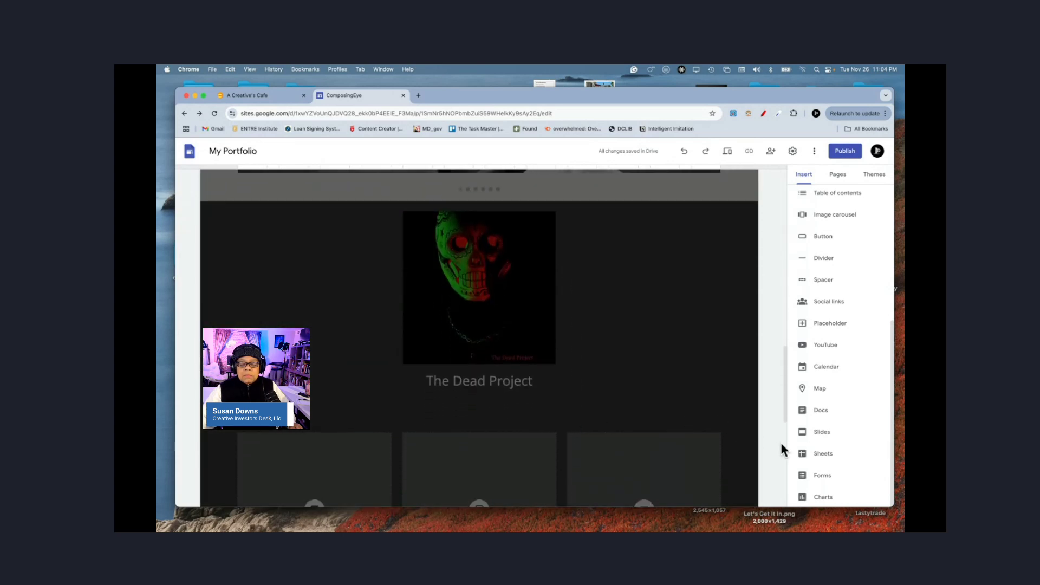
pyautogui.scroll(-6, 773, 443)
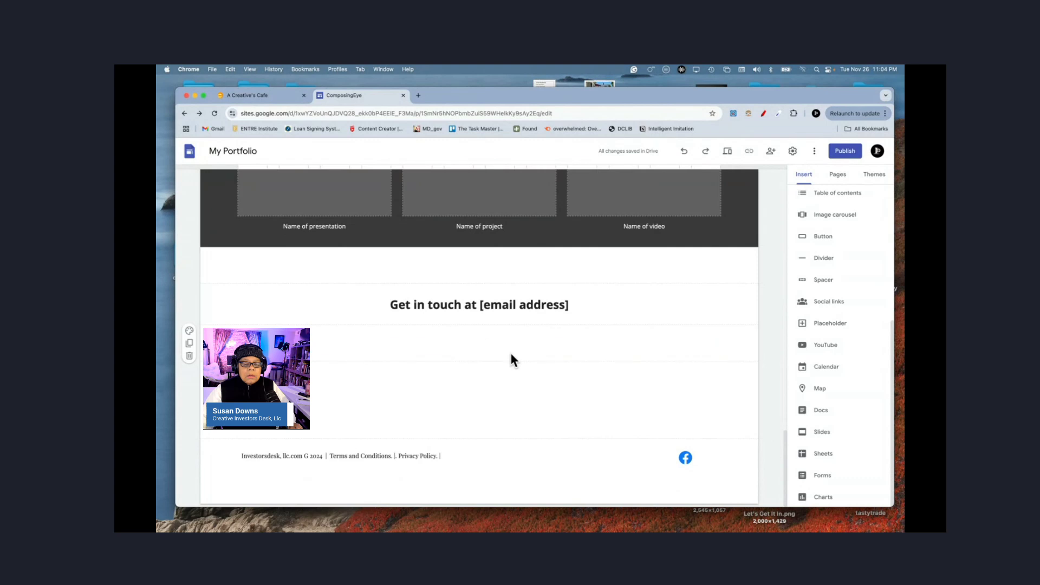
# Step: Delete the Get in touch heading section and the leftover empty sections below the three tiles
pyautogui.click(477, 305)
pyautogui.click(478, 305)
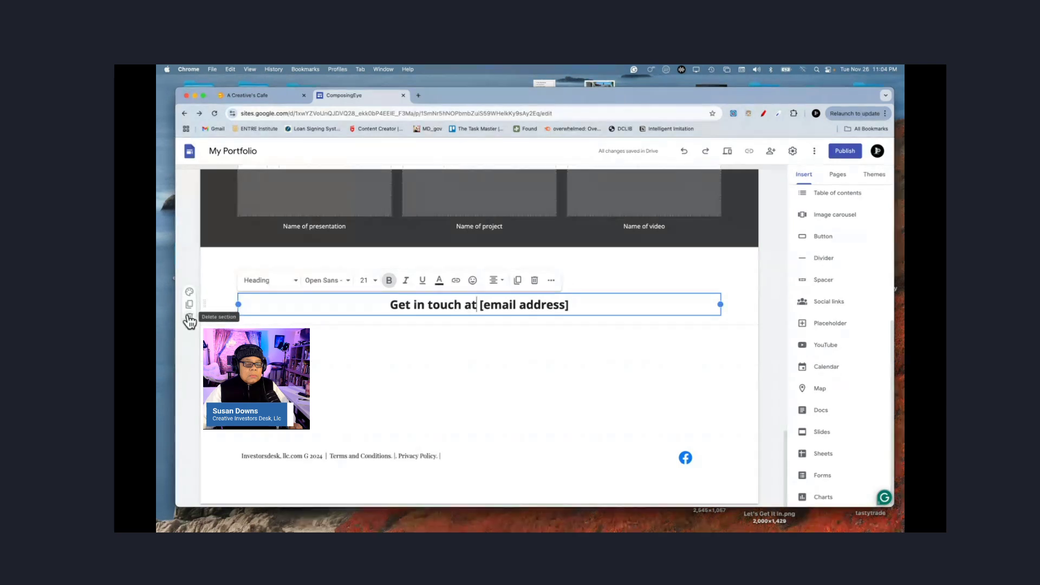
pyautogui.click(190, 320)
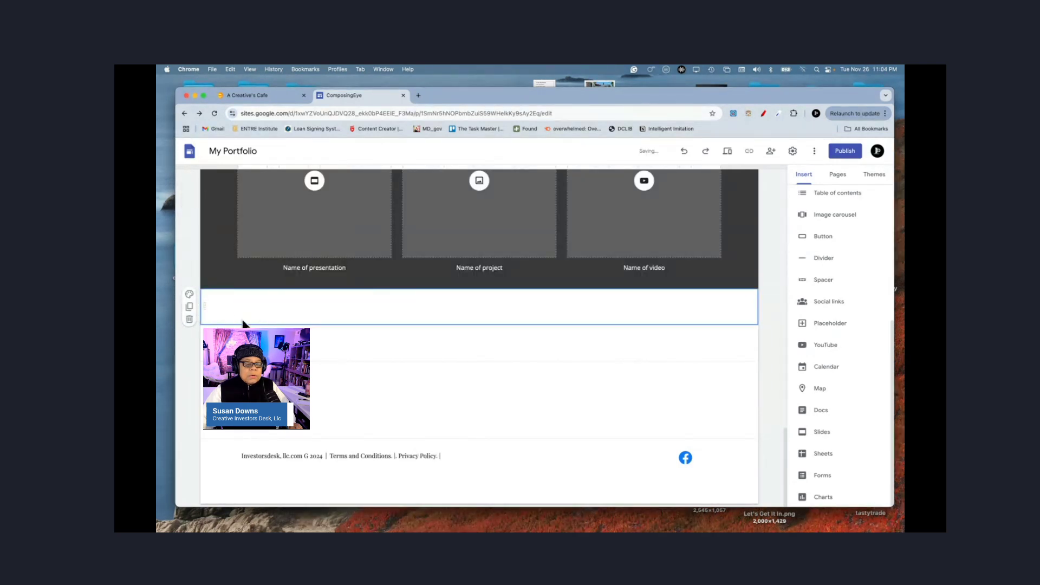
pyautogui.click(190, 321)
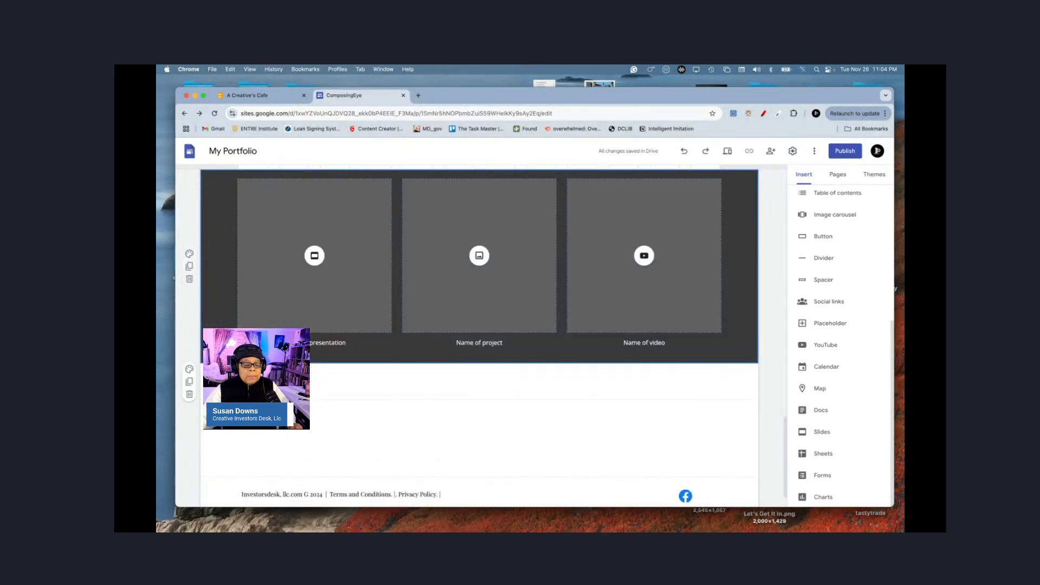
pyautogui.click(189, 395)
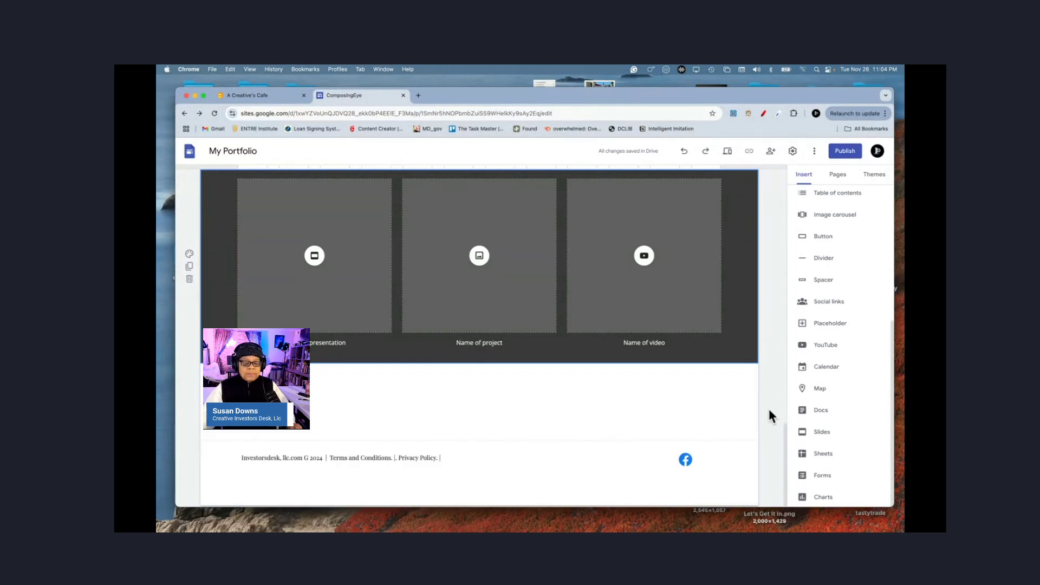
# Step: Center-align the footer's copyright and policy line
pyautogui.click(410, 460)
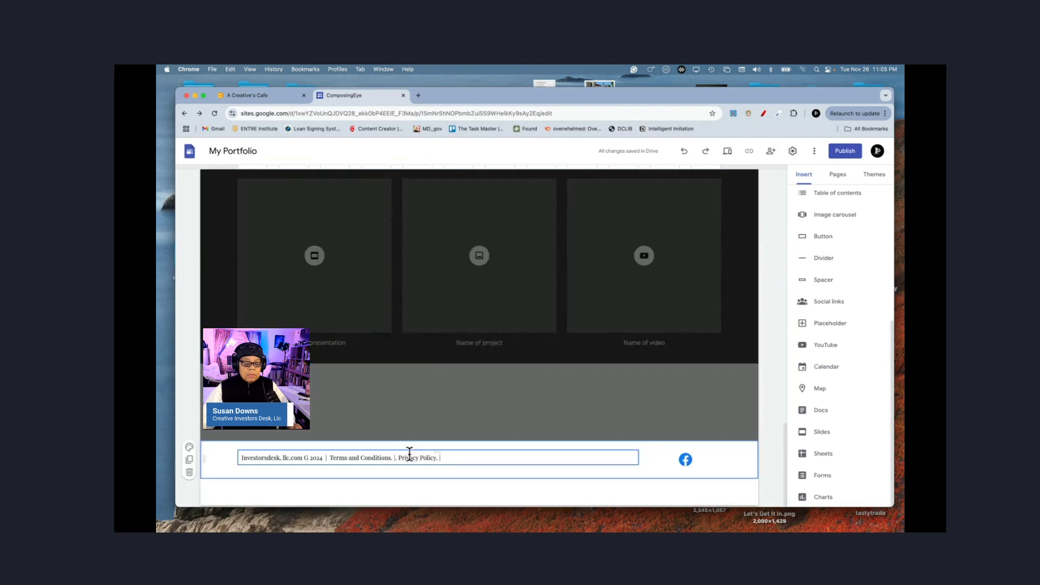
pyautogui.tripleClick(410, 457)
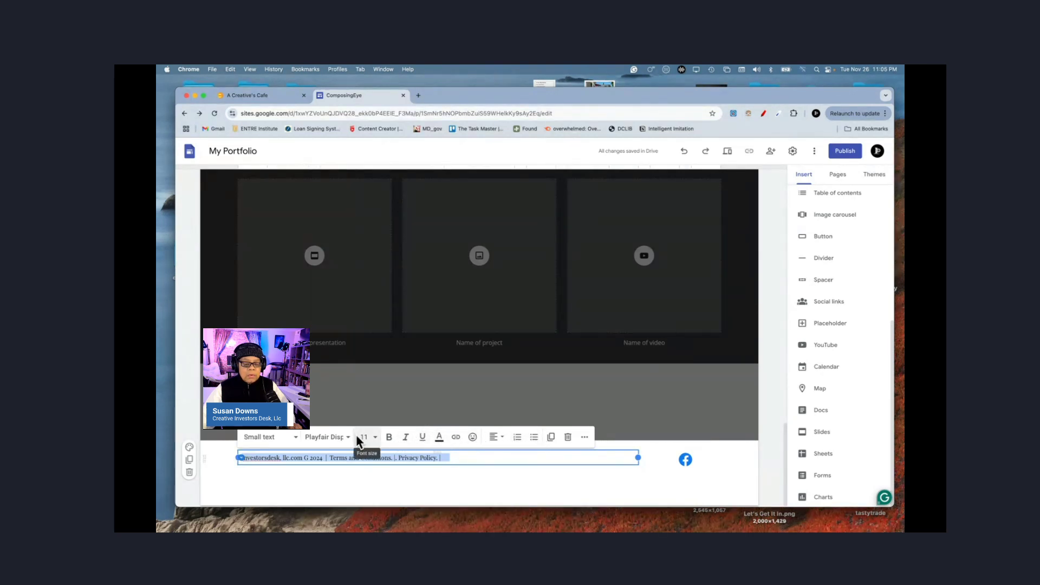
pyautogui.click(494, 438)
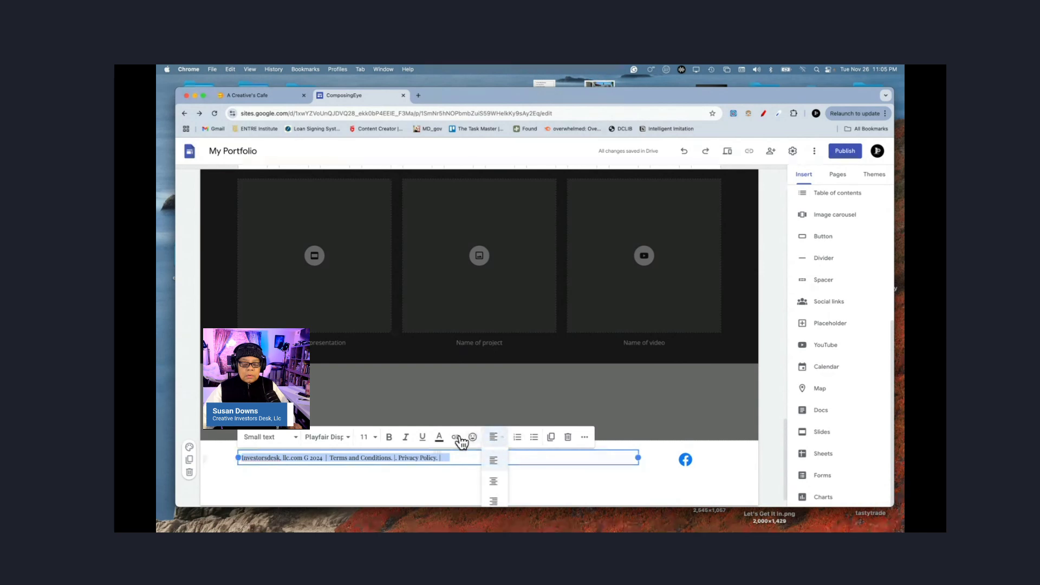
pyautogui.click(493, 482)
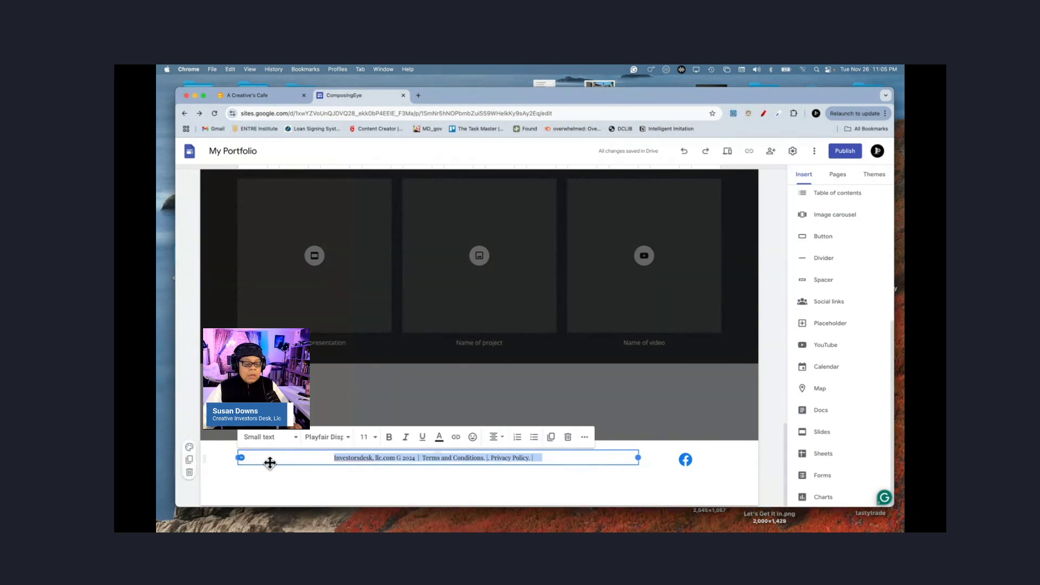
pyautogui.click(211, 459)
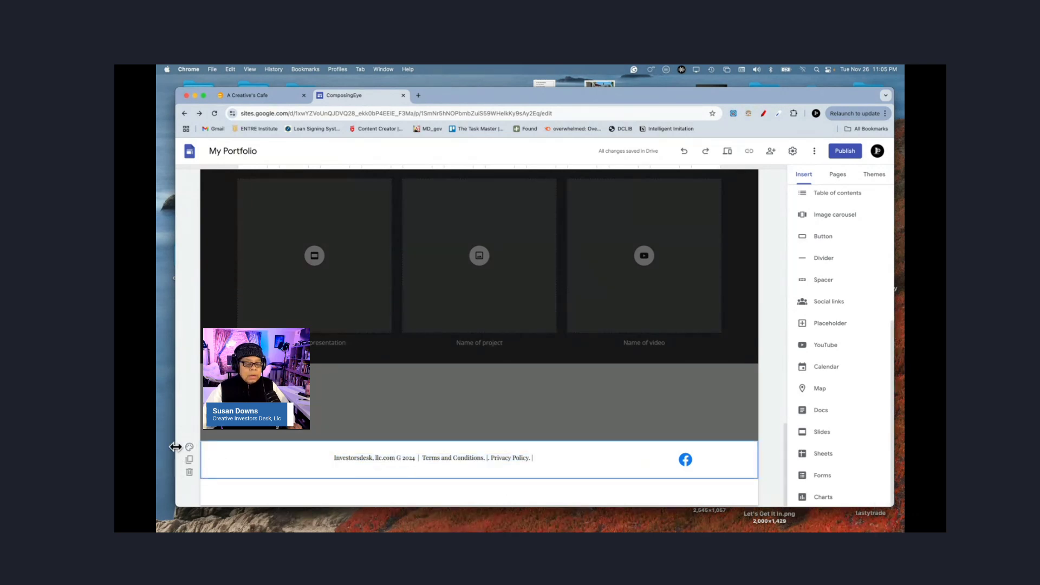
# Step: Give the footer section a light grey background style
pyautogui.click(189, 447)
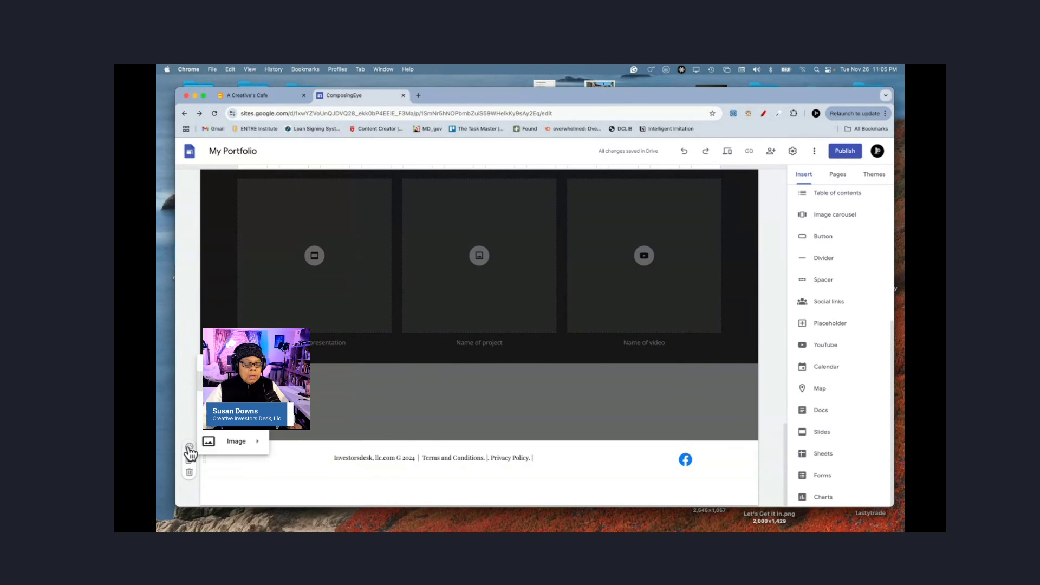
pyautogui.click(233, 382)
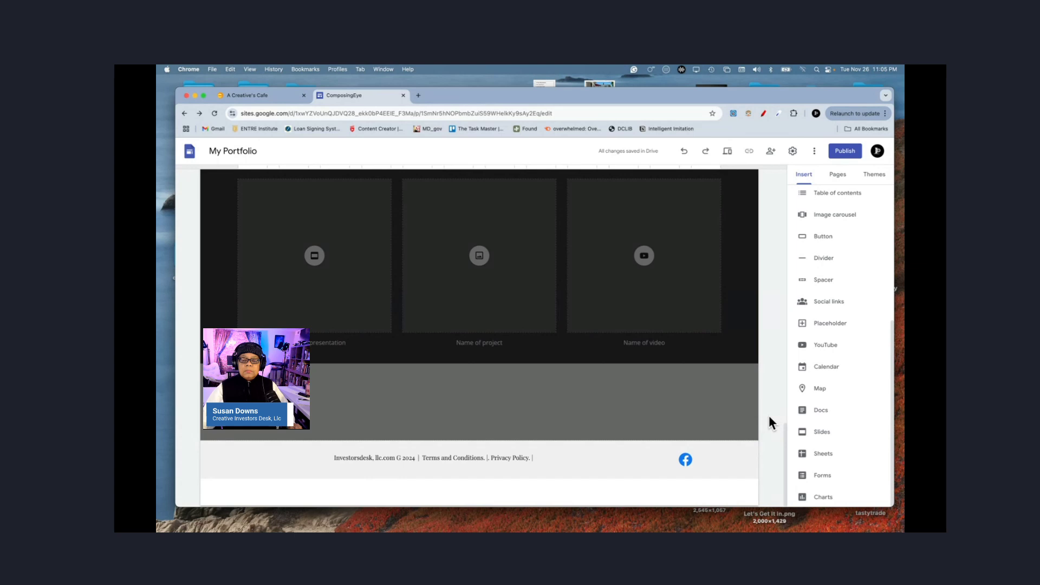
pyautogui.scroll(4, 769, 416)
pyautogui.scroll(3, 769, 423)
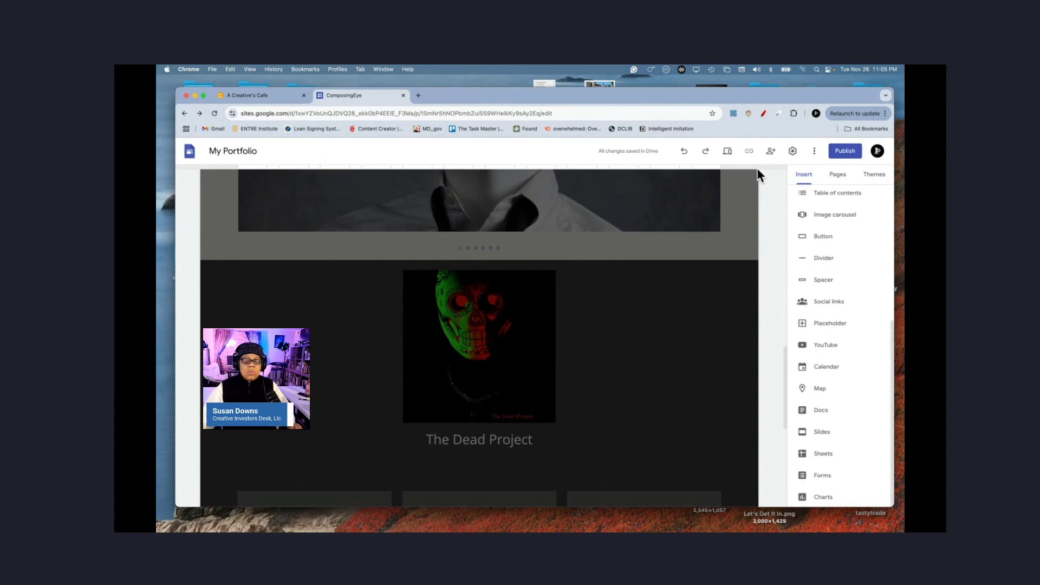
# Step: Preview the site and scroll through the Home page as a visitor
pyautogui.click(729, 153)
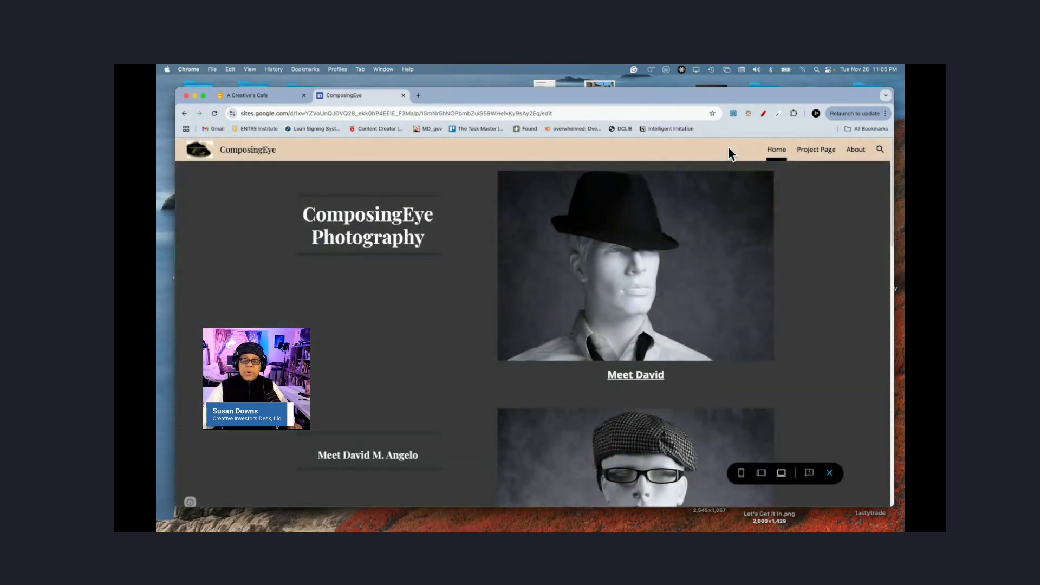
pyautogui.scroll(-10, 811, 313)
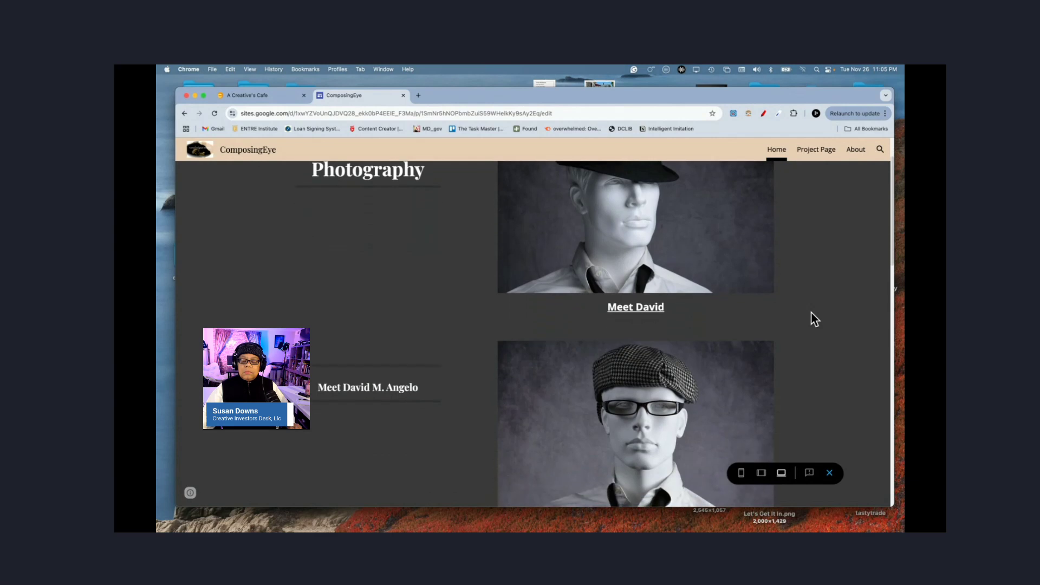
pyautogui.scroll(-5, 811, 312)
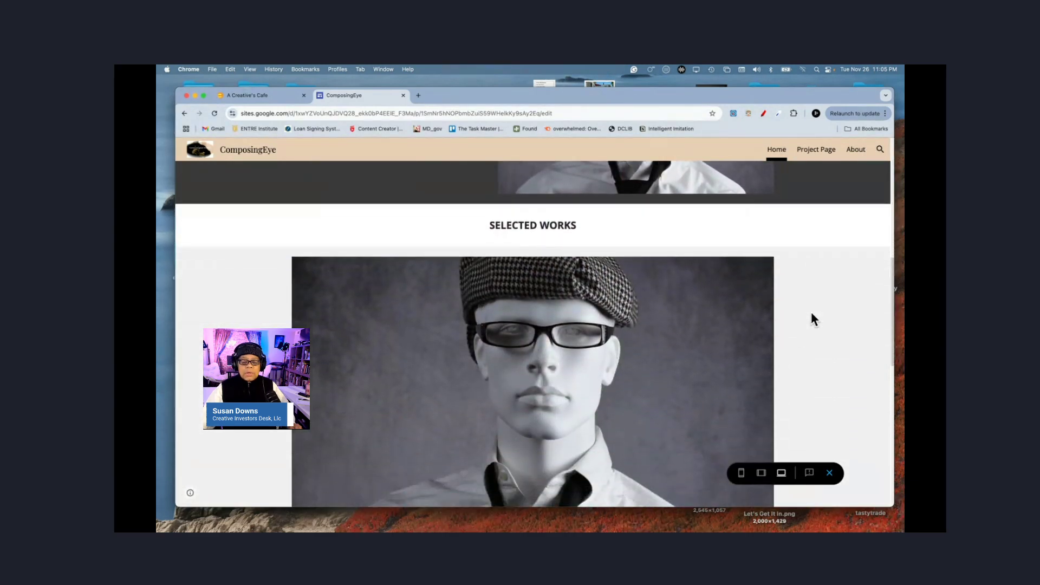
pyautogui.scroll(8, 811, 311)
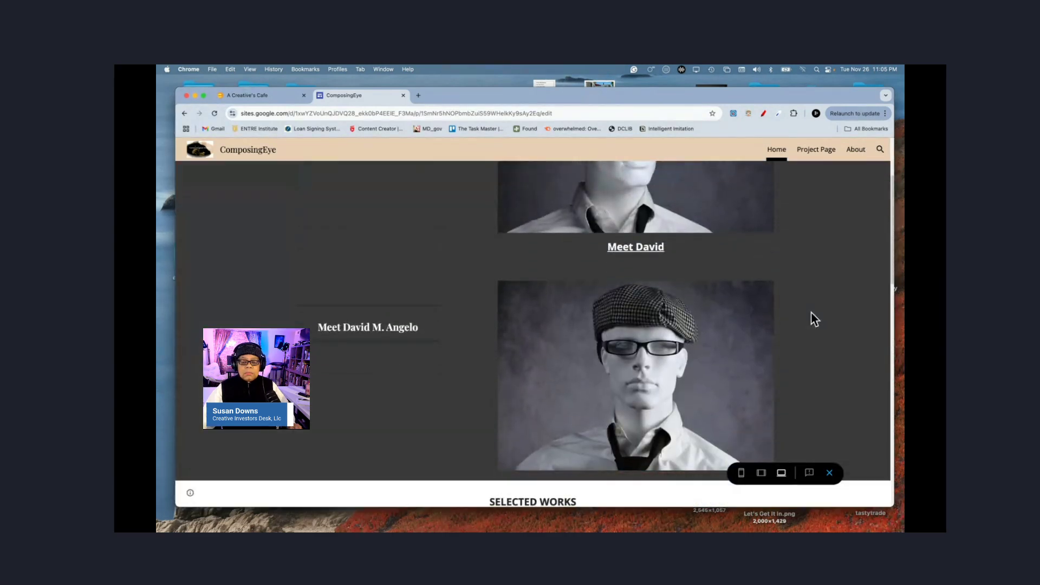
pyautogui.scroll(-10, 815, 319)
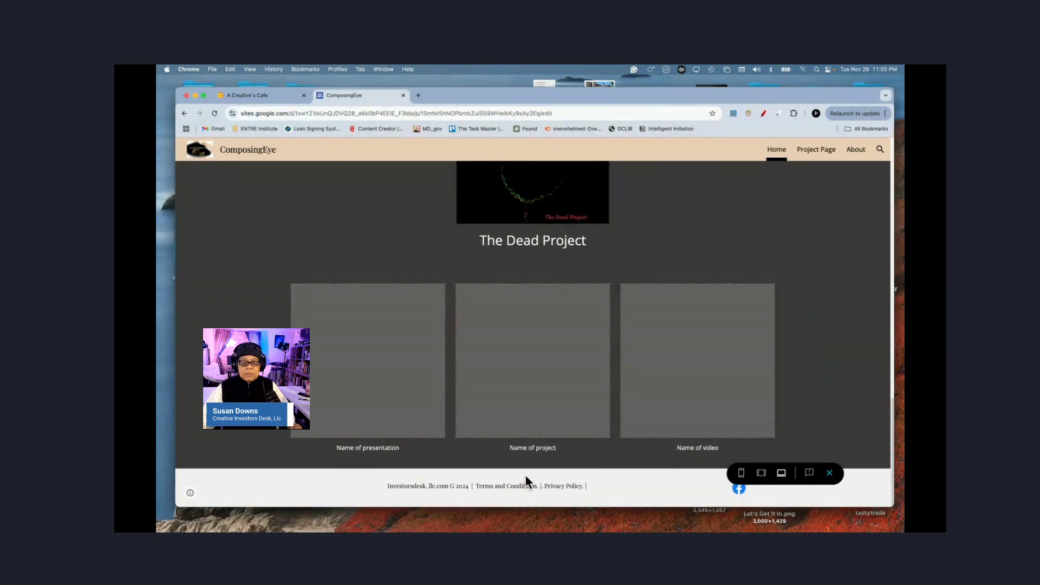
# Step: View the Gallery project page in preview, toggle the site info, then exit preview
pyautogui.click(815, 151)
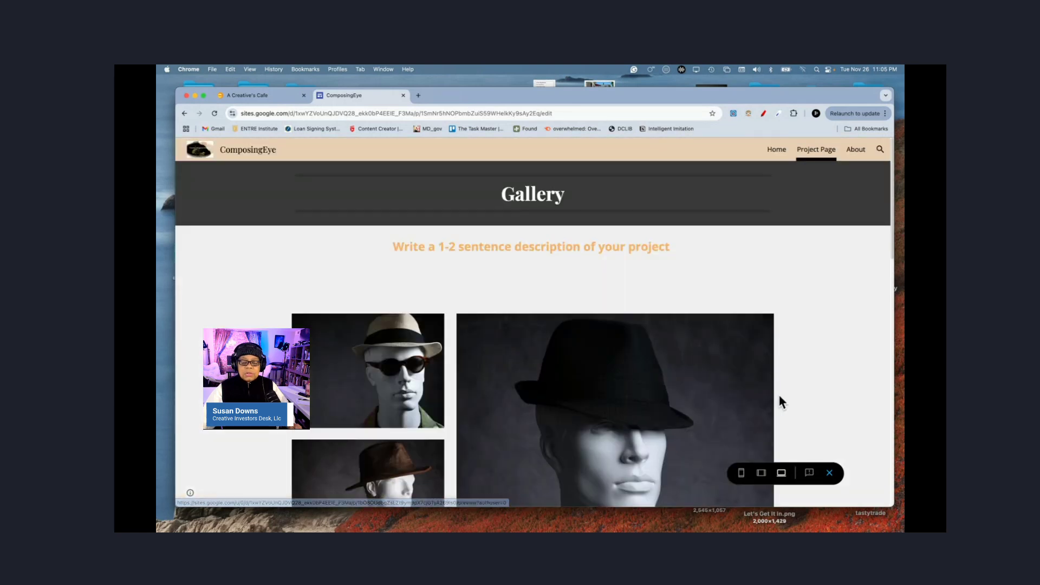
pyautogui.scroll(-5, 830, 410)
pyautogui.scroll(-4, 833, 415)
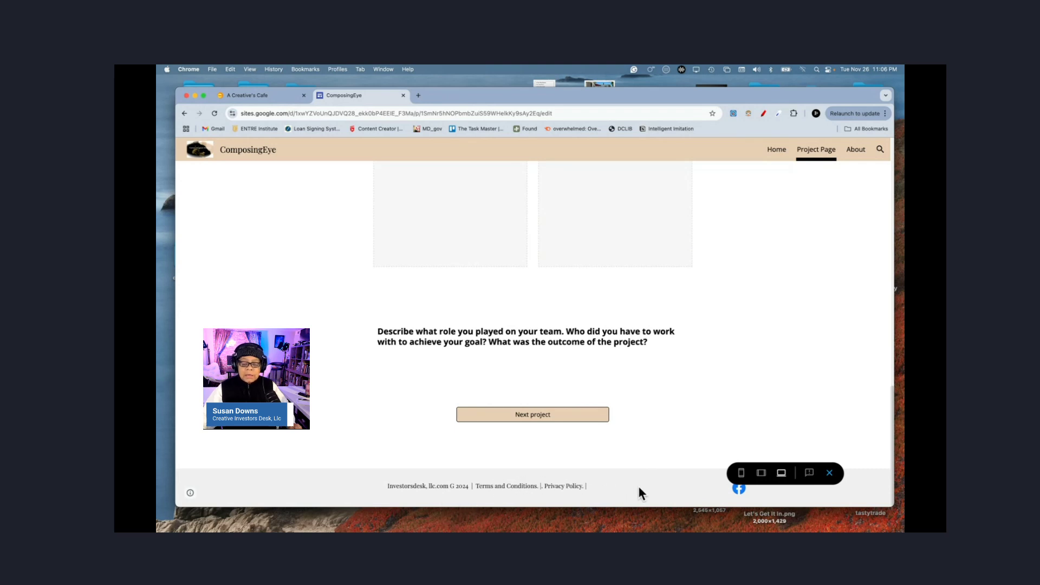
pyautogui.click(191, 494)
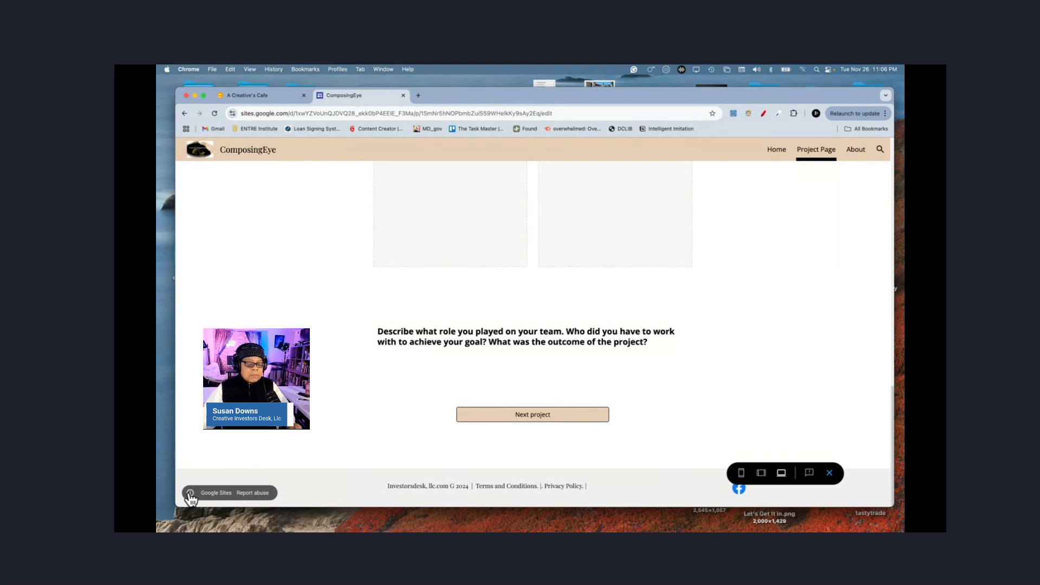
pyautogui.click(190, 494)
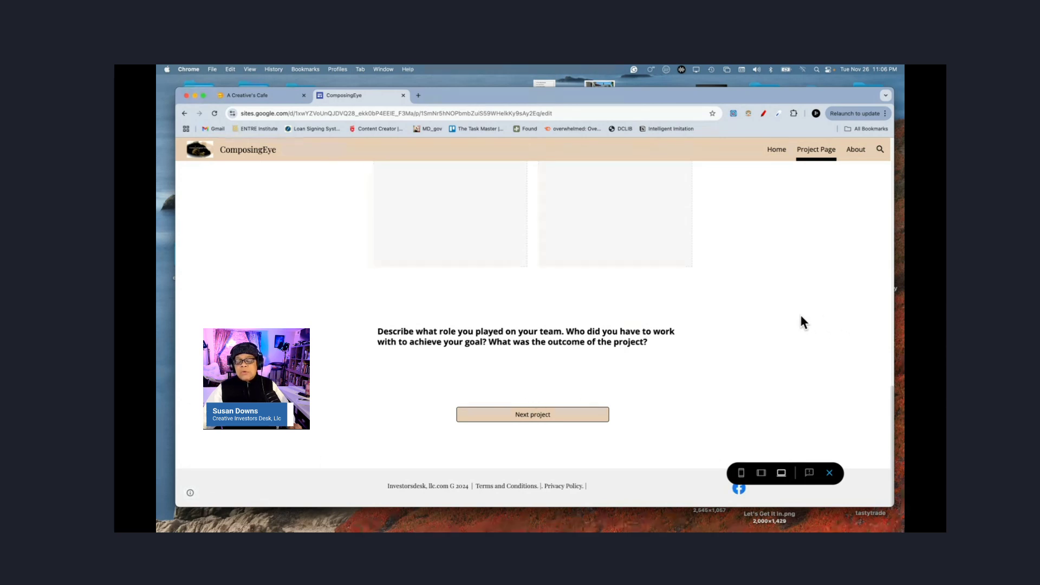
pyautogui.click(830, 475)
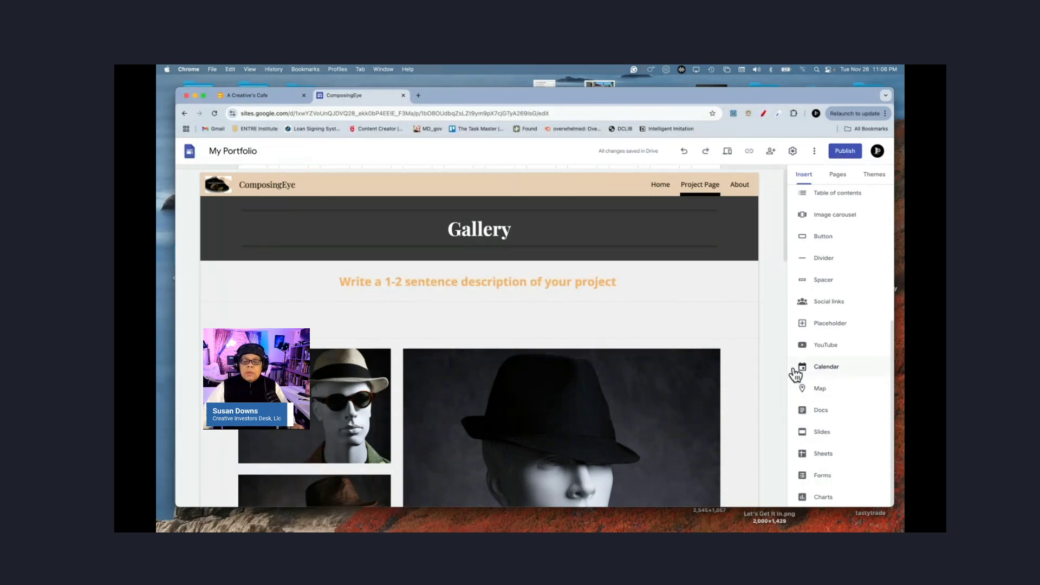
pyautogui.click(793, 152)
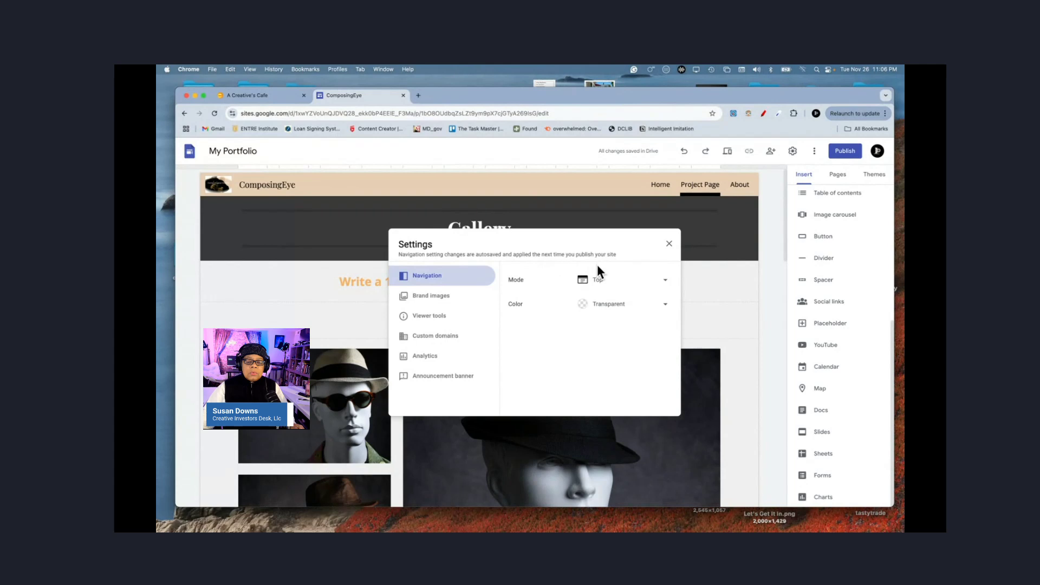
pyautogui.click(445, 299)
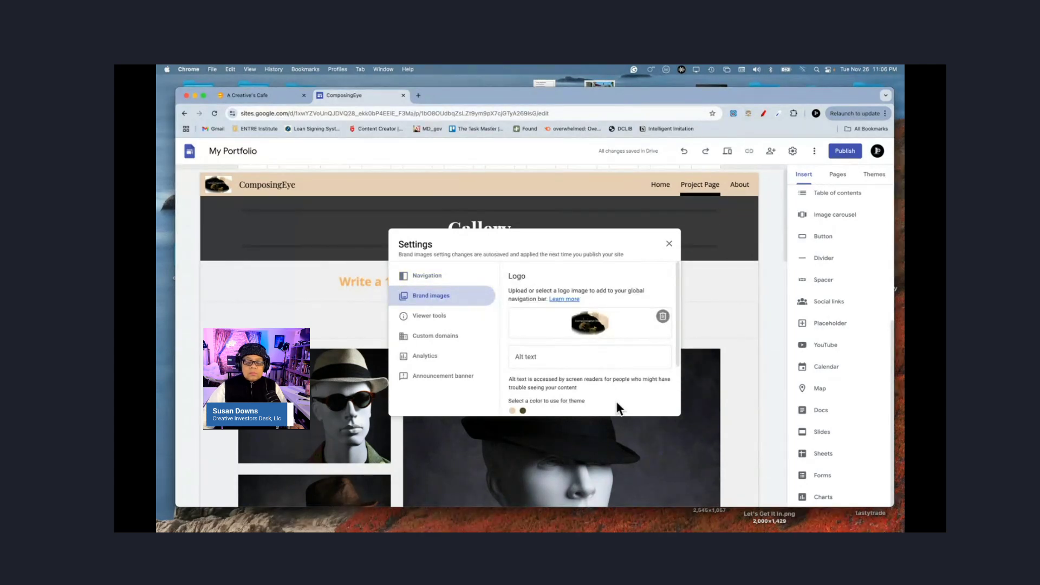
pyautogui.scroll(-3, 616, 401)
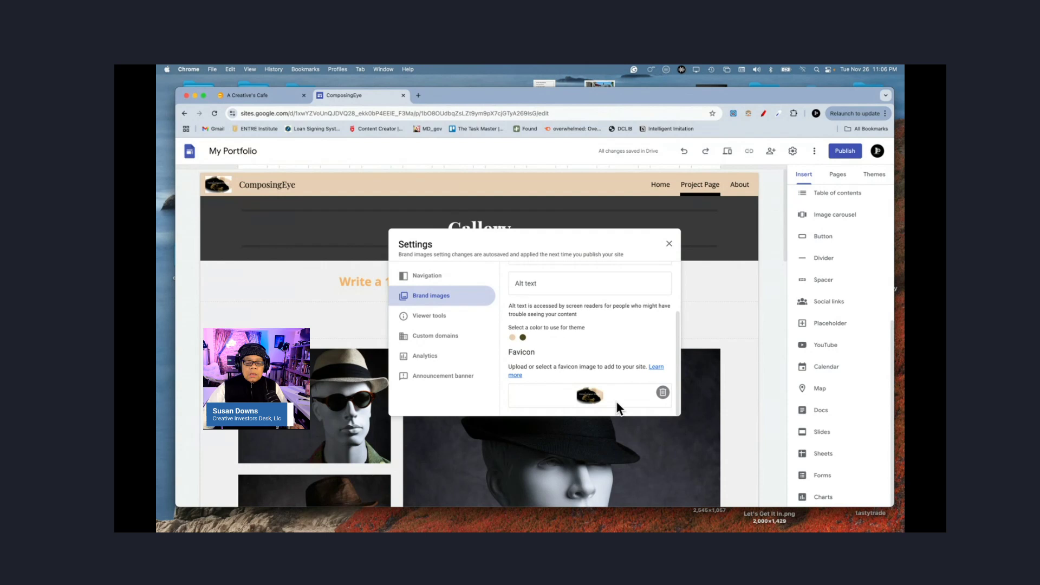
pyautogui.scroll(3, 616, 400)
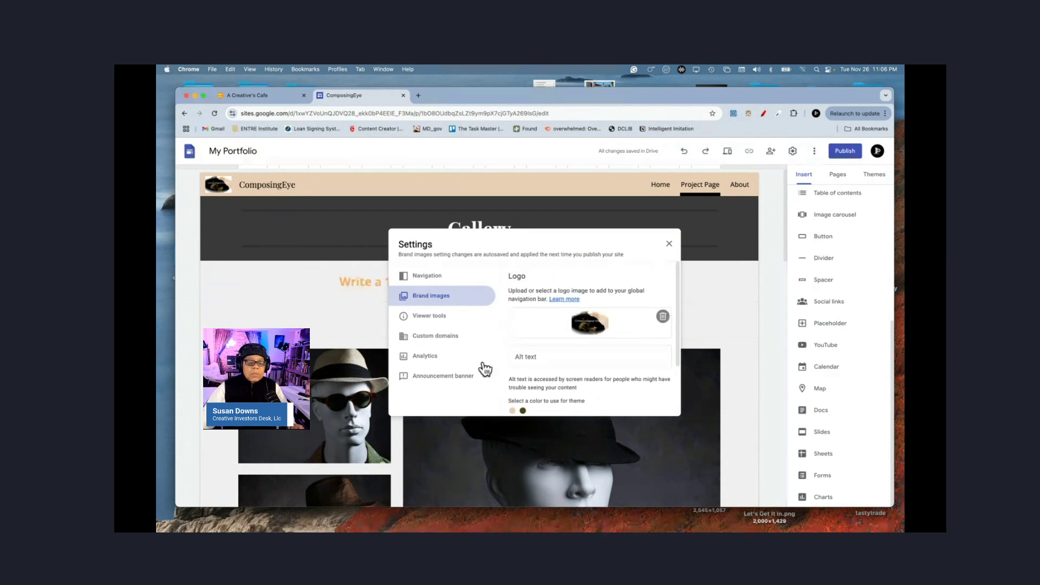
pyautogui.click(427, 277)
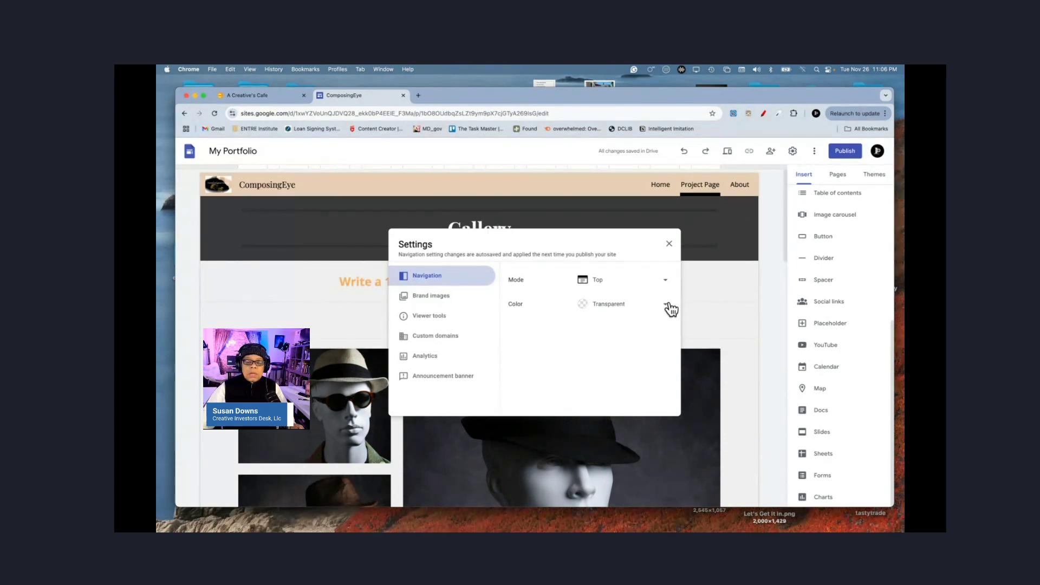
pyautogui.click(427, 297)
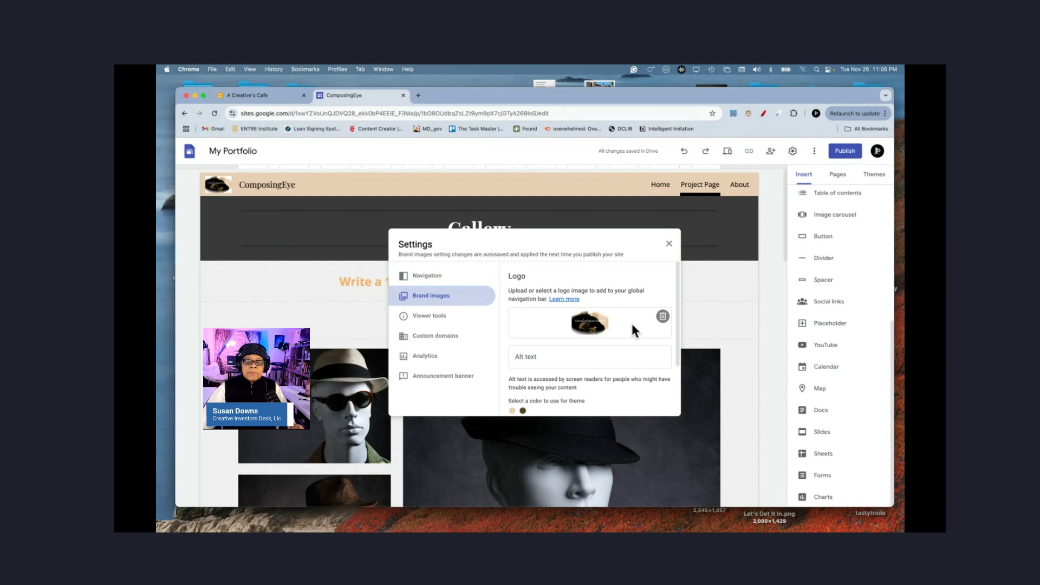
pyautogui.scroll(-3, 641, 378)
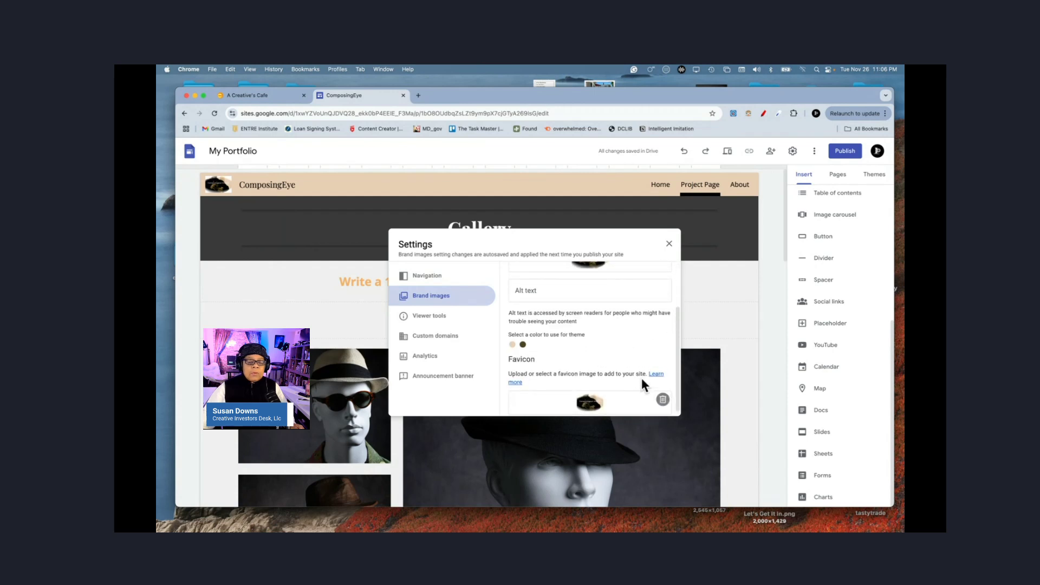
pyautogui.scroll(3, 641, 378)
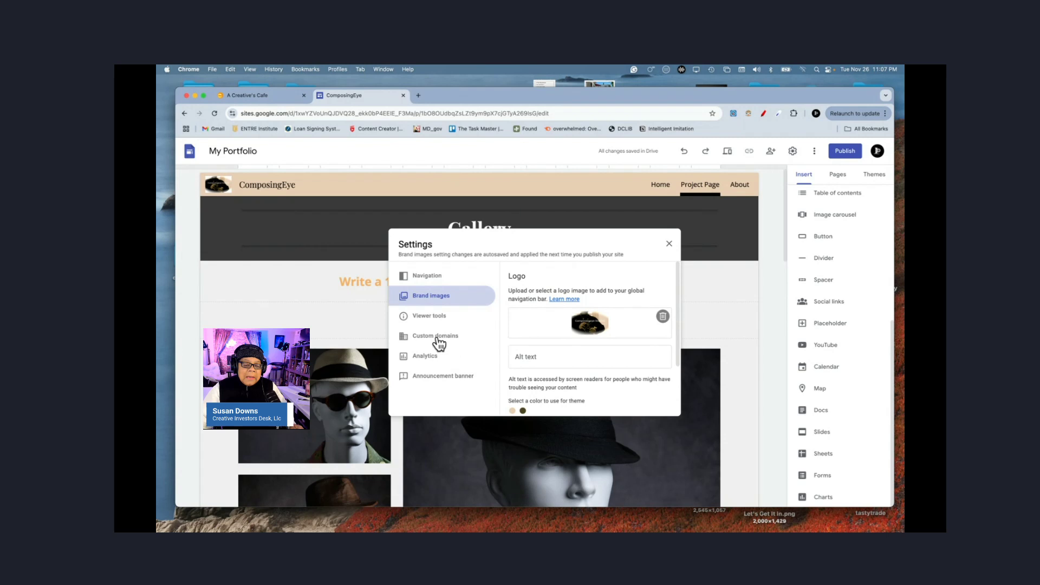
pyautogui.click(432, 320)
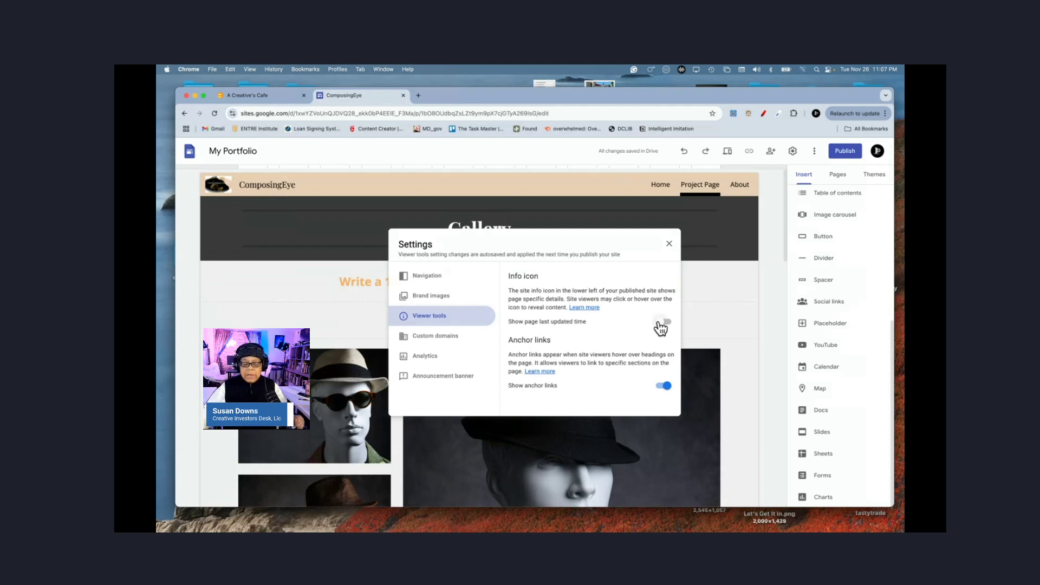
pyautogui.click(669, 245)
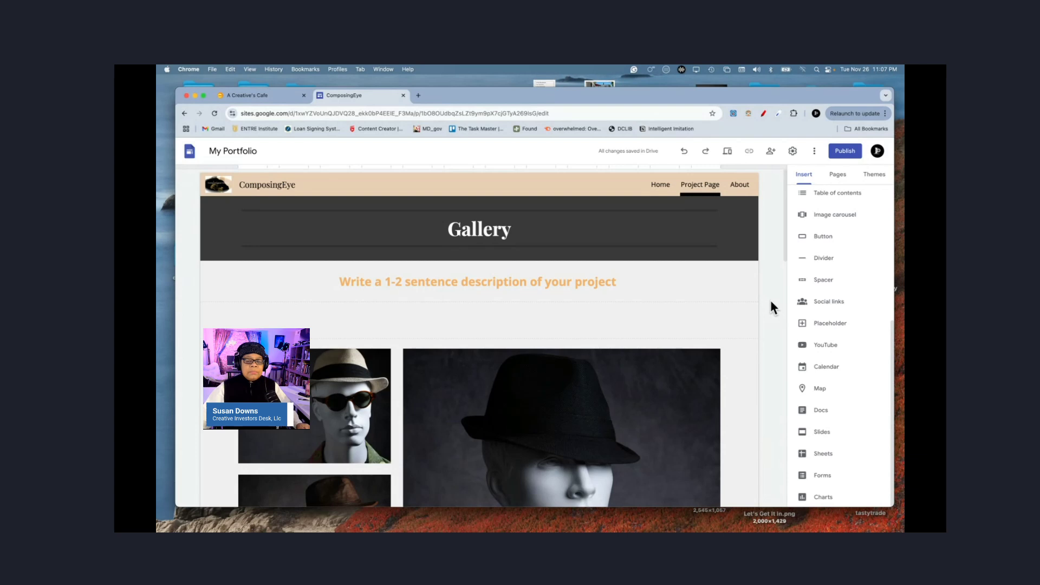
pyautogui.click(659, 185)
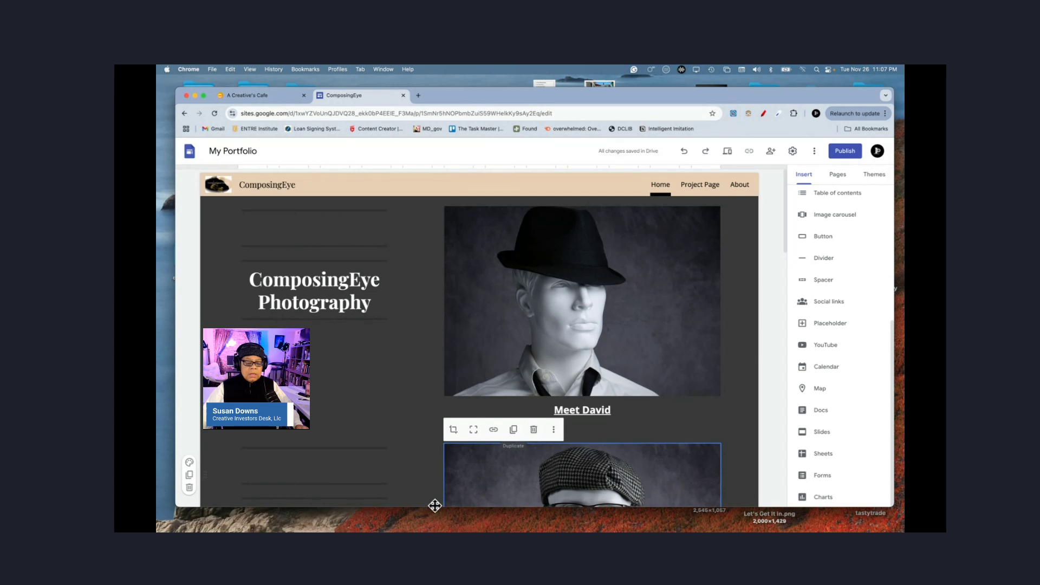
pyautogui.click(189, 489)
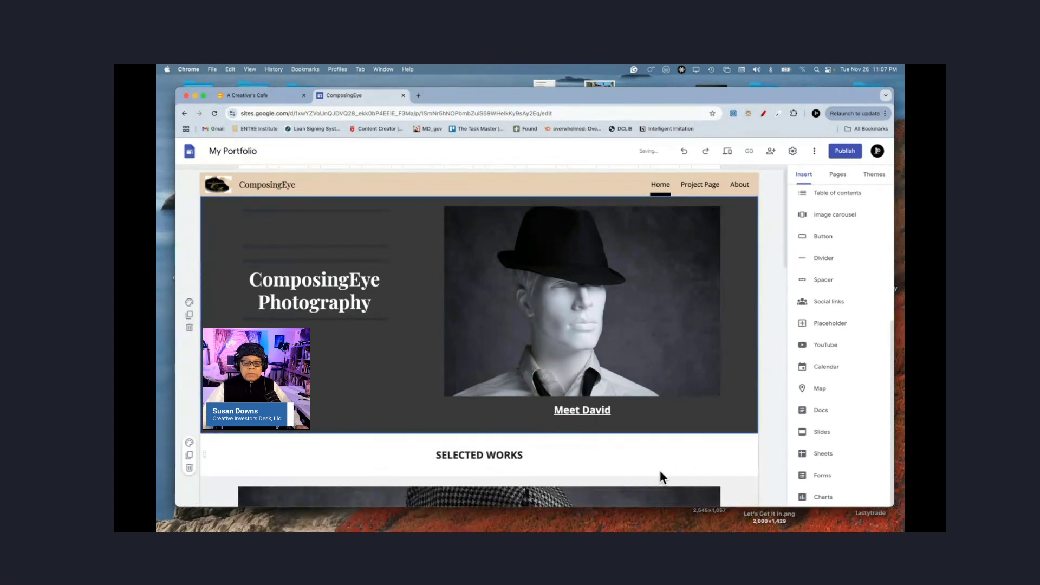
pyautogui.scroll(-4, 774, 466)
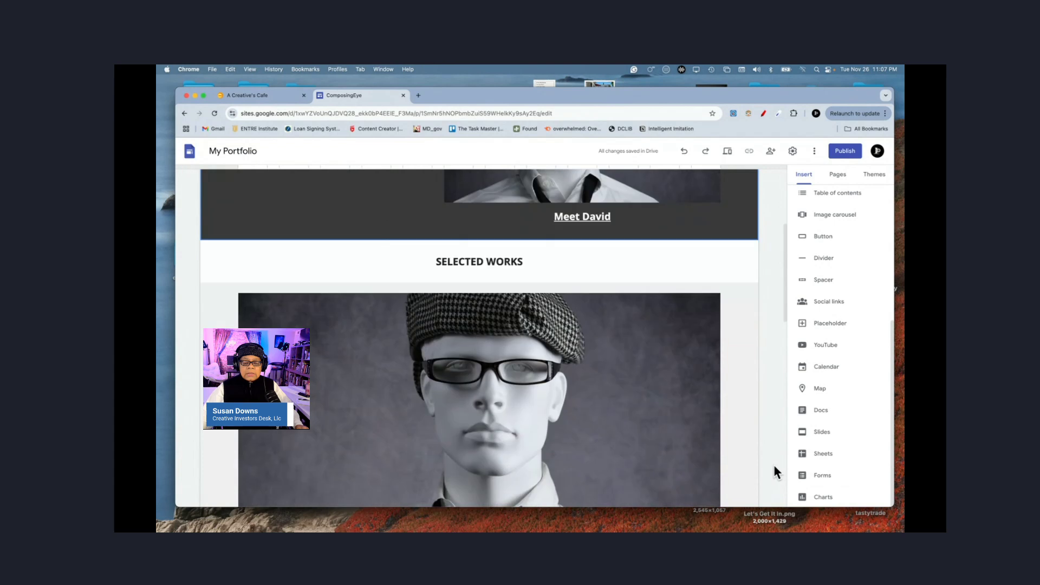
pyautogui.scroll(-2, 774, 469)
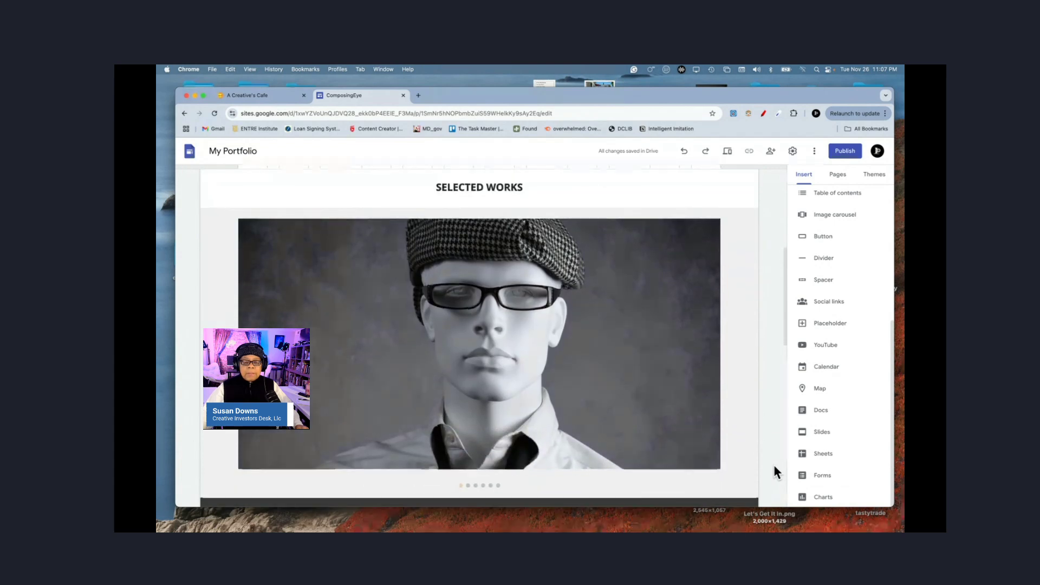
# Step: Try dark grey (Style 3) on Selected Works, then settle on light grey Style 2
pyautogui.scroll(2, 773, 464)
pyautogui.scroll(-1, 774, 464)
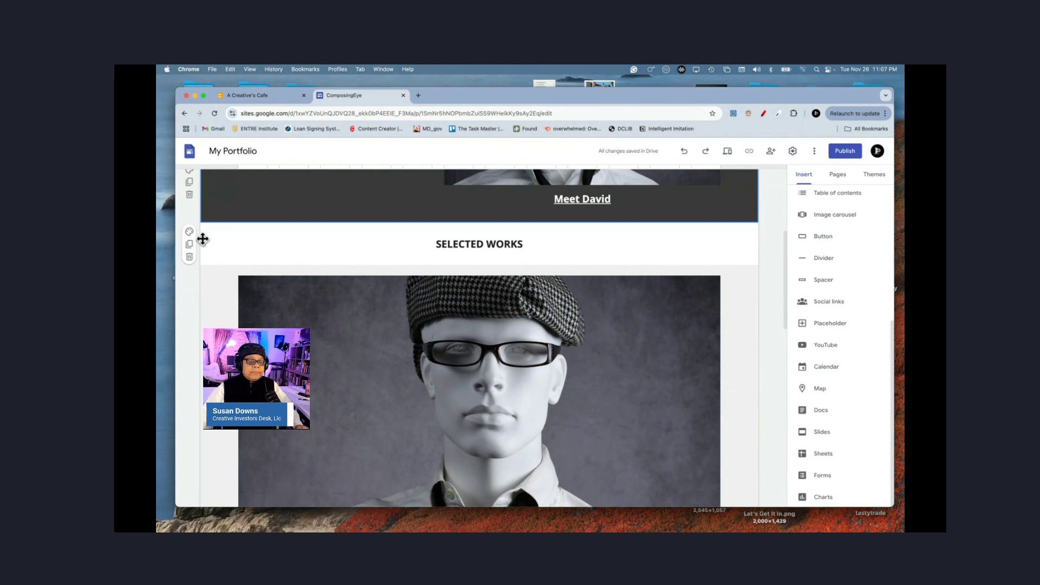
pyautogui.click(189, 233)
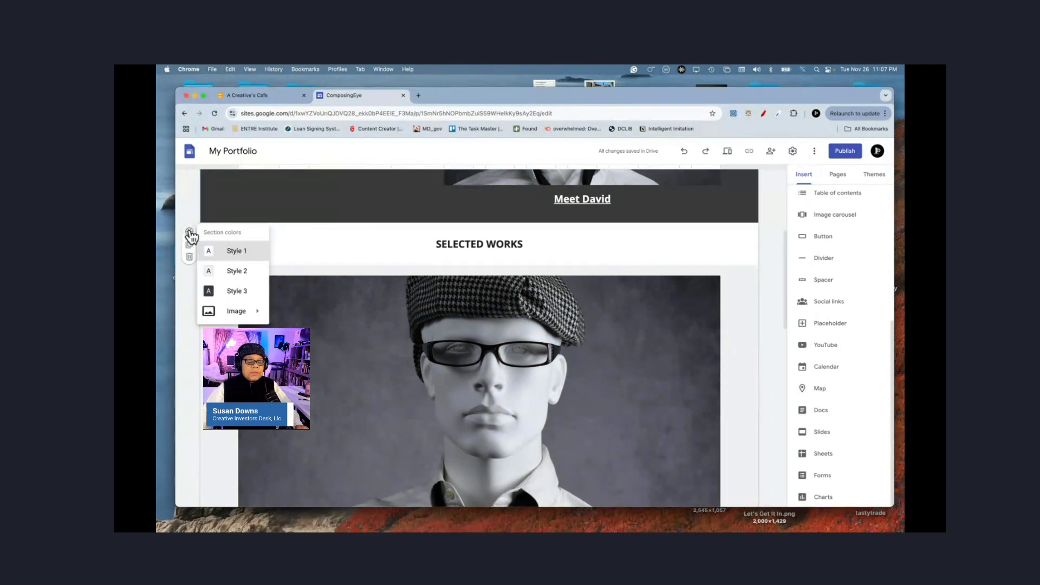
pyautogui.click(234, 274)
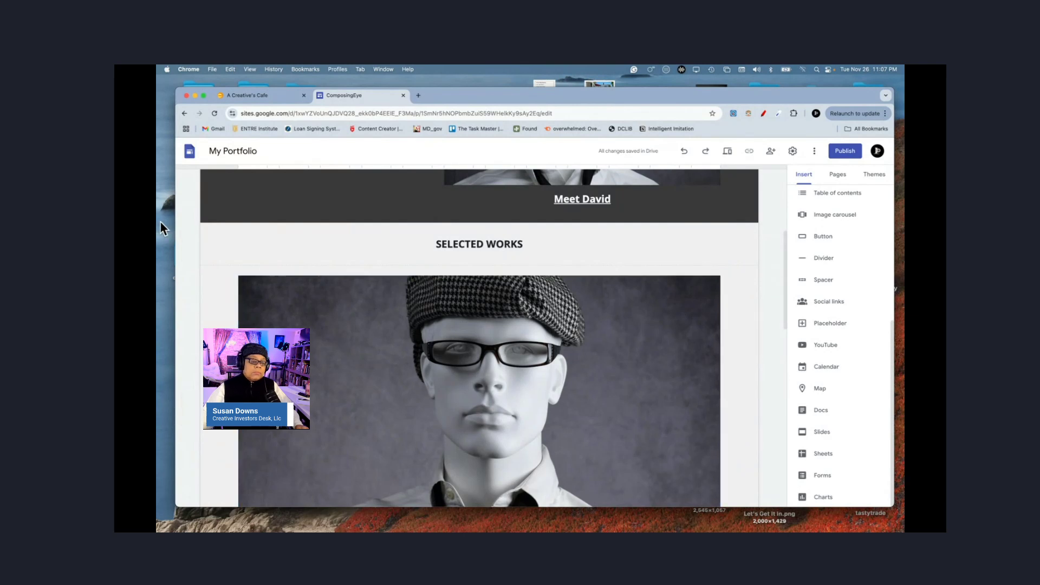
pyautogui.click(190, 232)
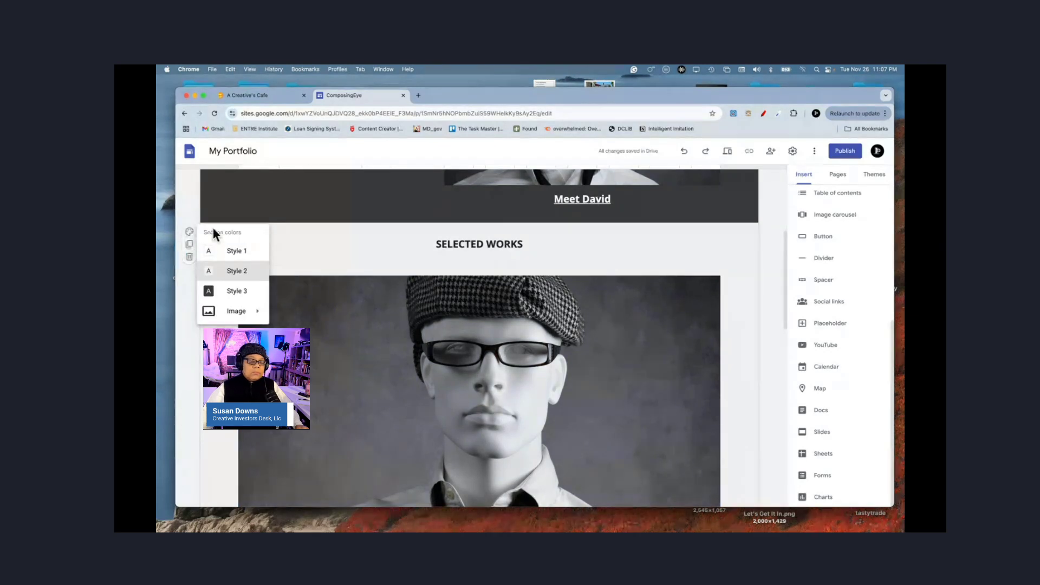
pyautogui.click(233, 294)
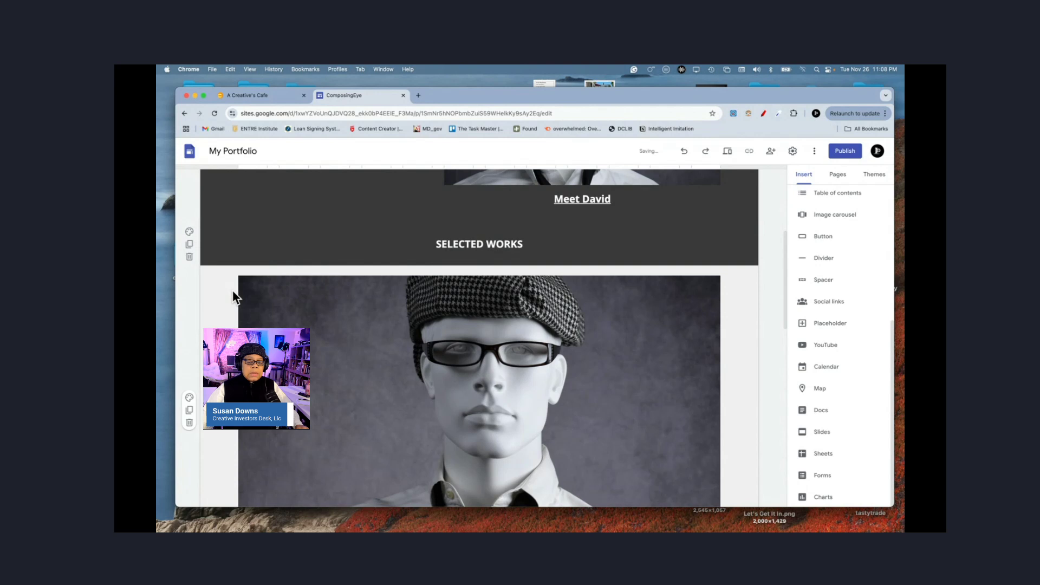
pyautogui.click(190, 232)
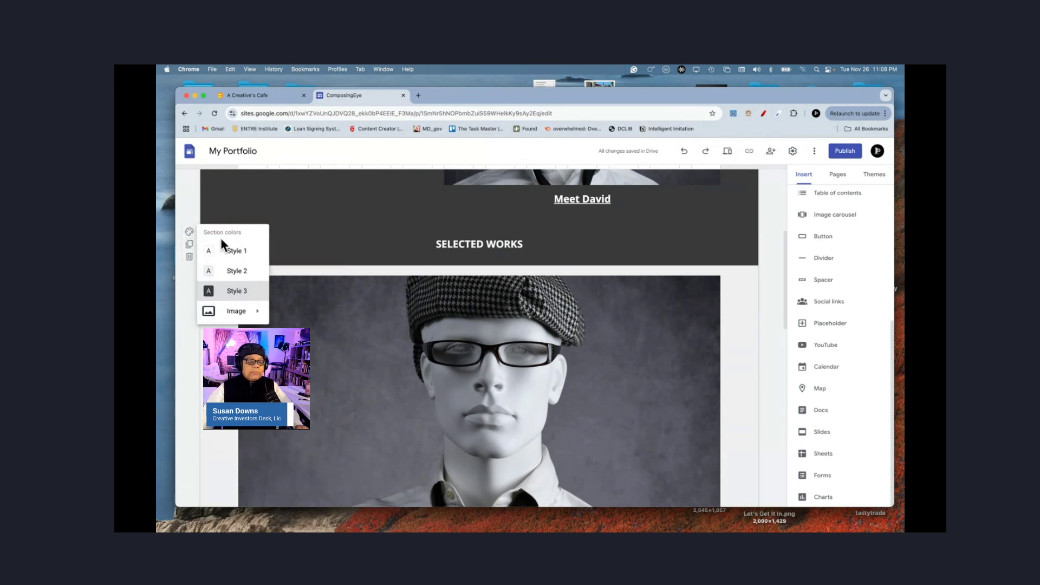
pyautogui.click(232, 277)
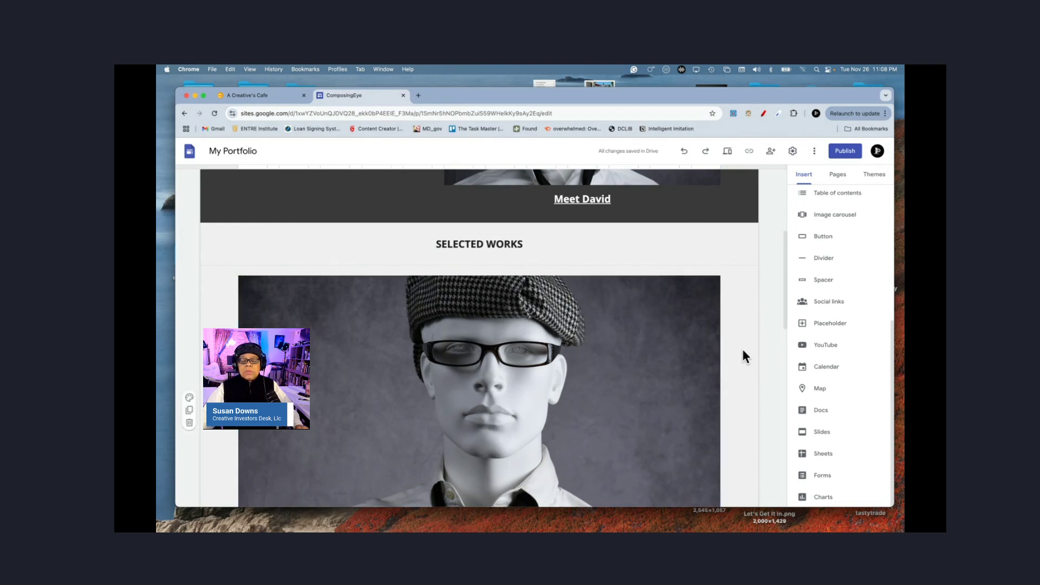
pyautogui.scroll(-2, 771, 340)
pyautogui.scroll(3, 771, 340)
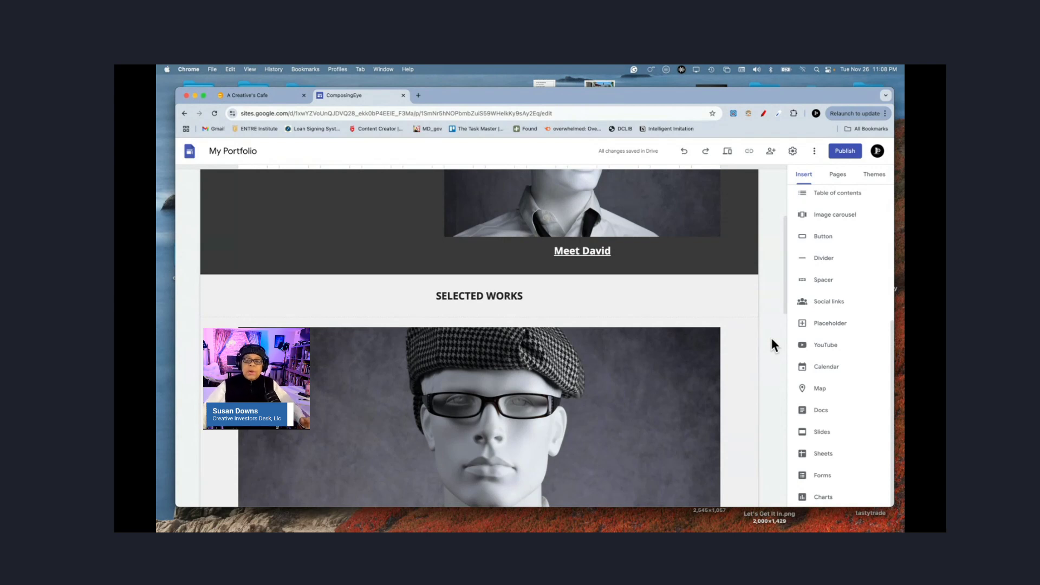
pyautogui.scroll(1, 771, 339)
pyautogui.scroll(3, 774, 344)
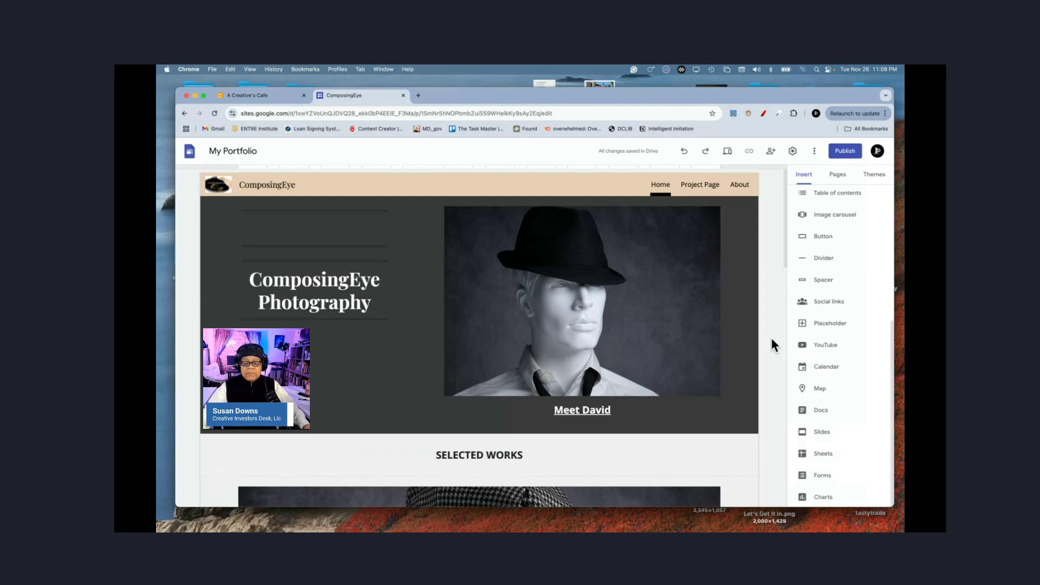
# Step: In the Pages list, show Client Testimonials in navigation, then hide it again
pyautogui.click(837, 176)
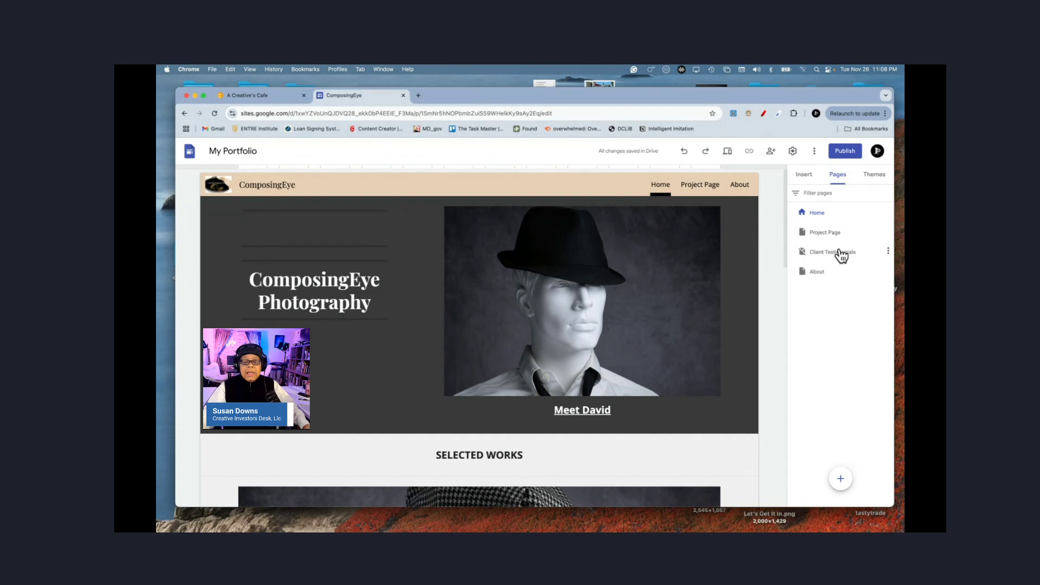
pyautogui.click(889, 252)
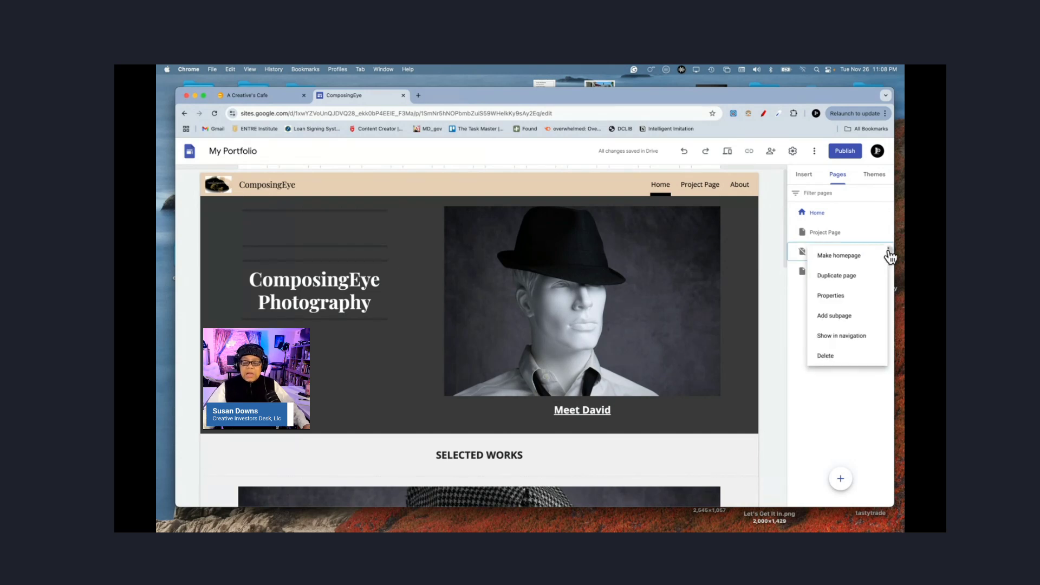
pyautogui.click(851, 338)
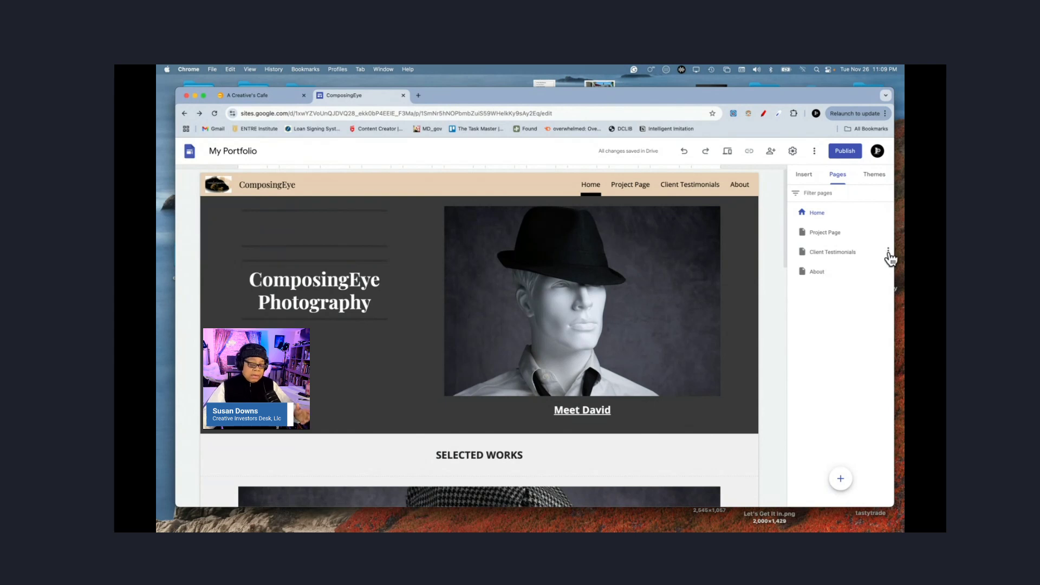
pyautogui.click(889, 252)
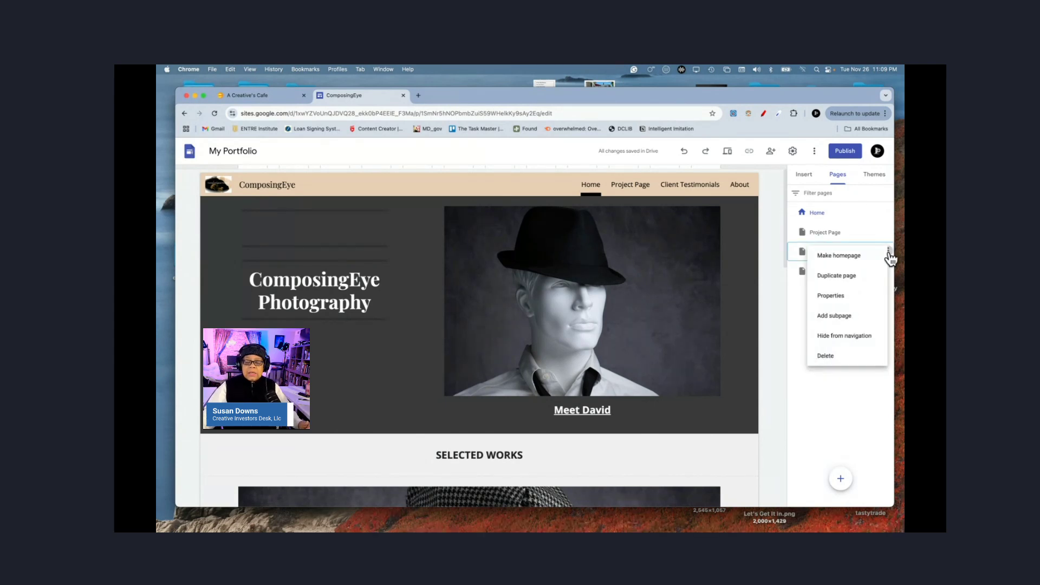
pyautogui.click(848, 337)
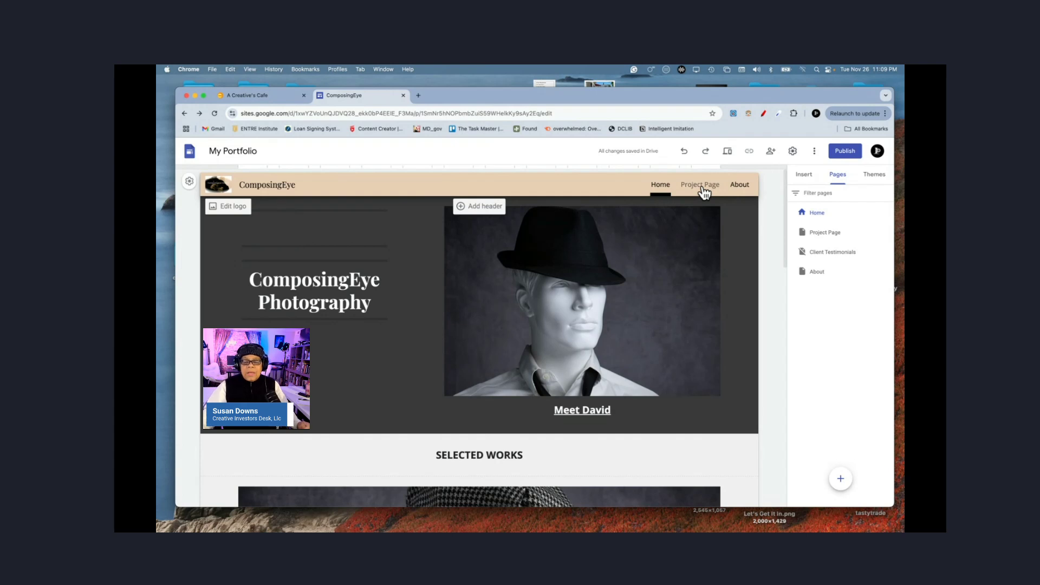
# Step: Rename Project Page to 'The Gallery' in the Pages panel
pyautogui.click(827, 234)
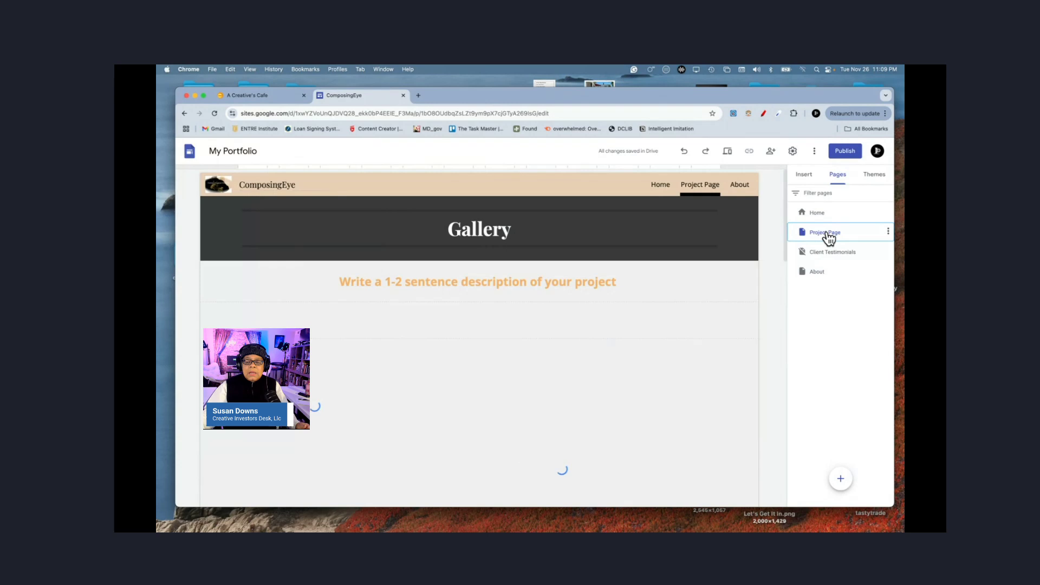
pyautogui.doubleClick(827, 234)
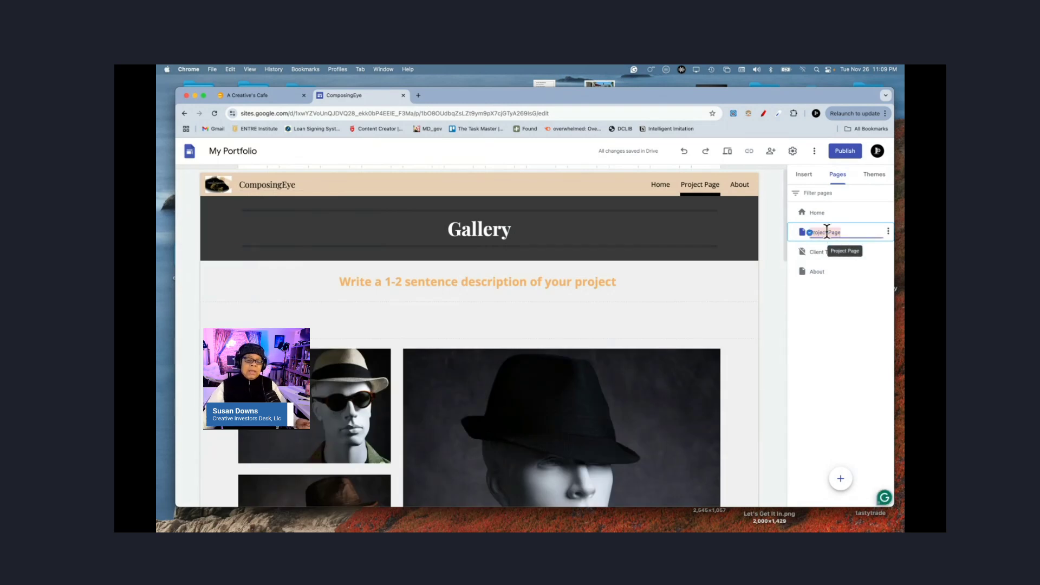
pyautogui.write('The Ga')
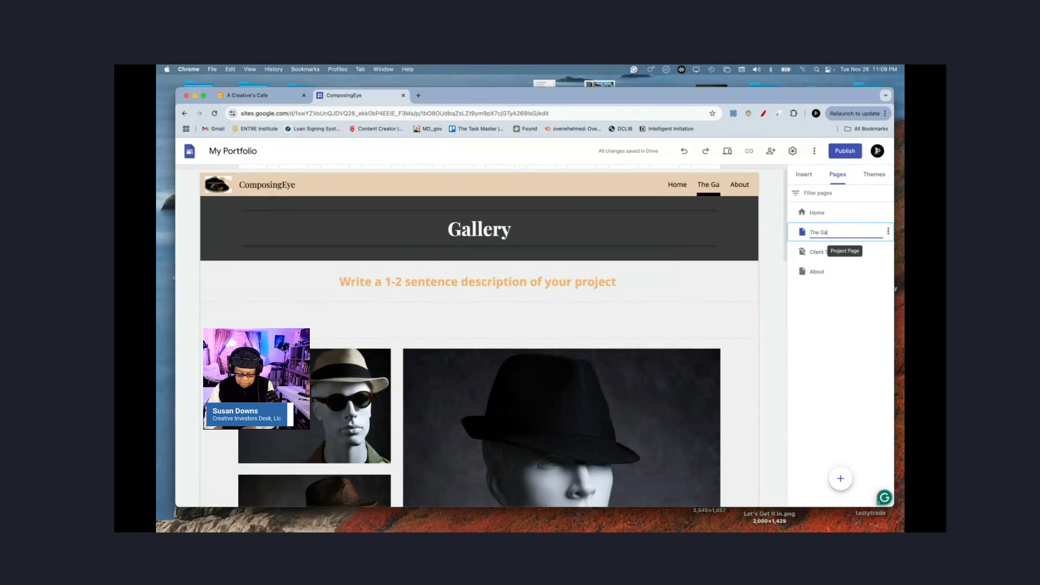
pyautogui.write('llery')
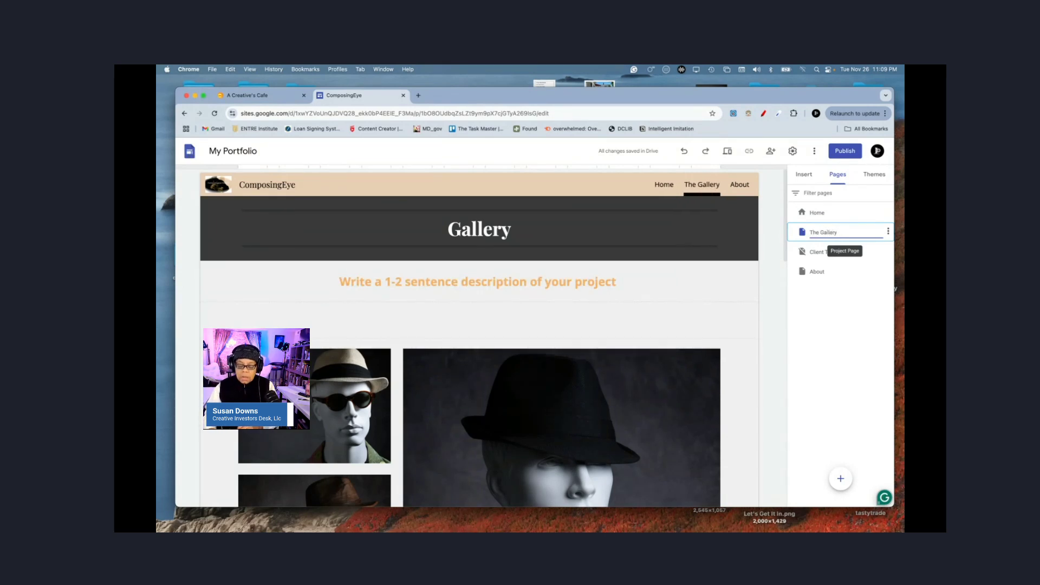
pyautogui.press('Return')
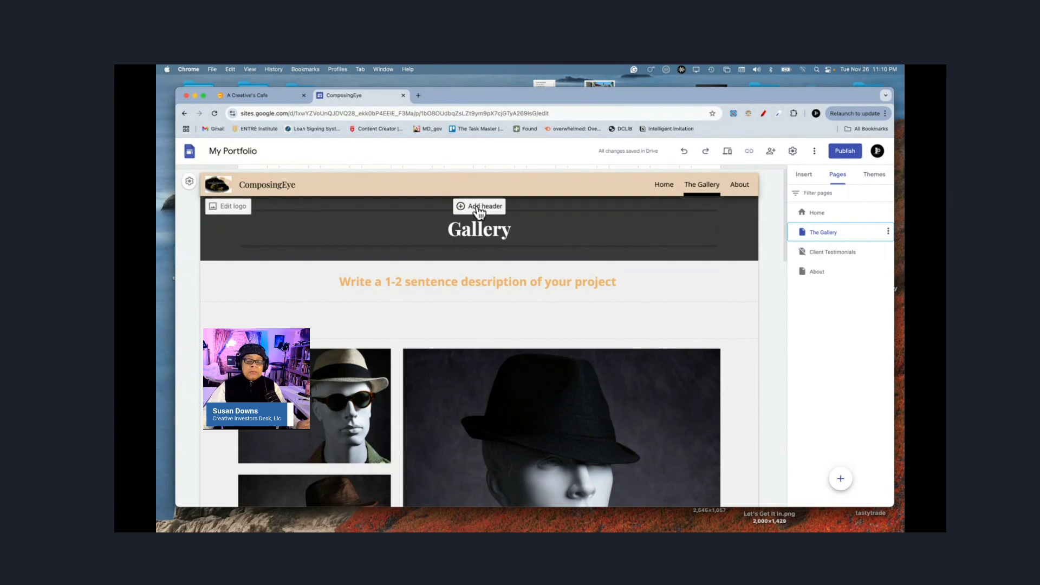
# Step: Add a page header and delete the old Gallery title and description sections
pyautogui.click(479, 208)
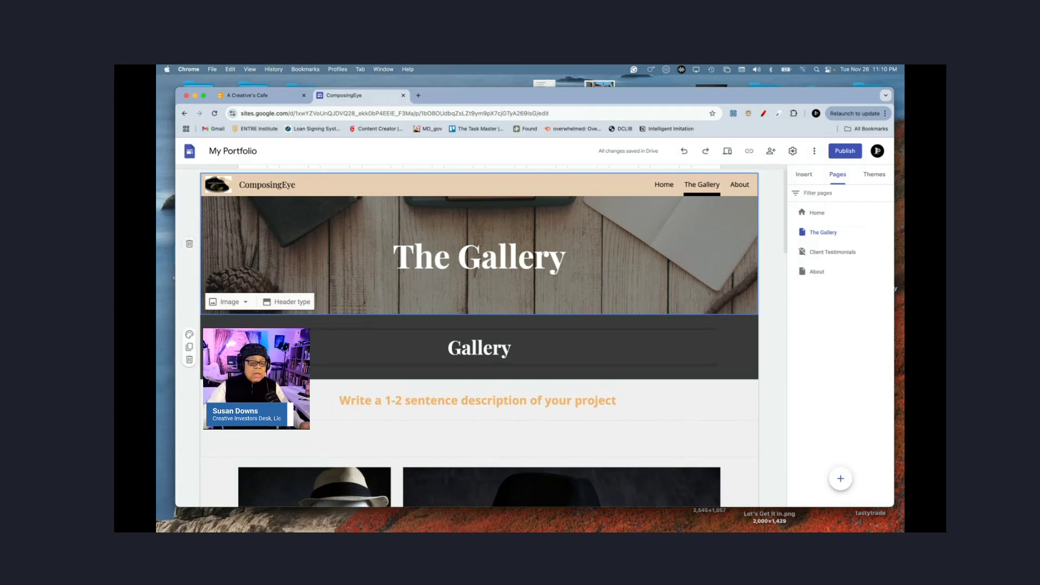
pyautogui.click(189, 361)
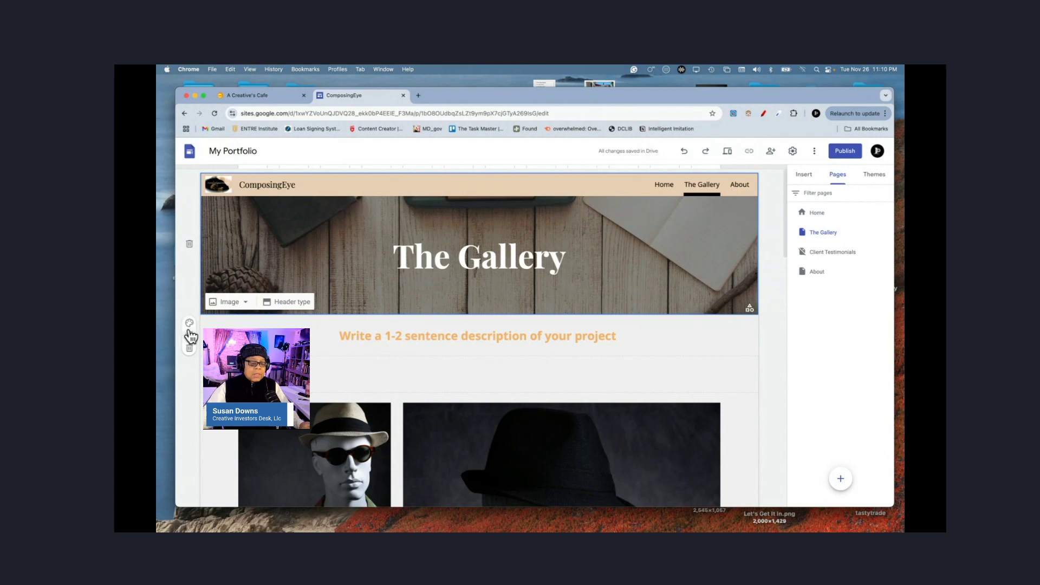
pyautogui.click(189, 358)
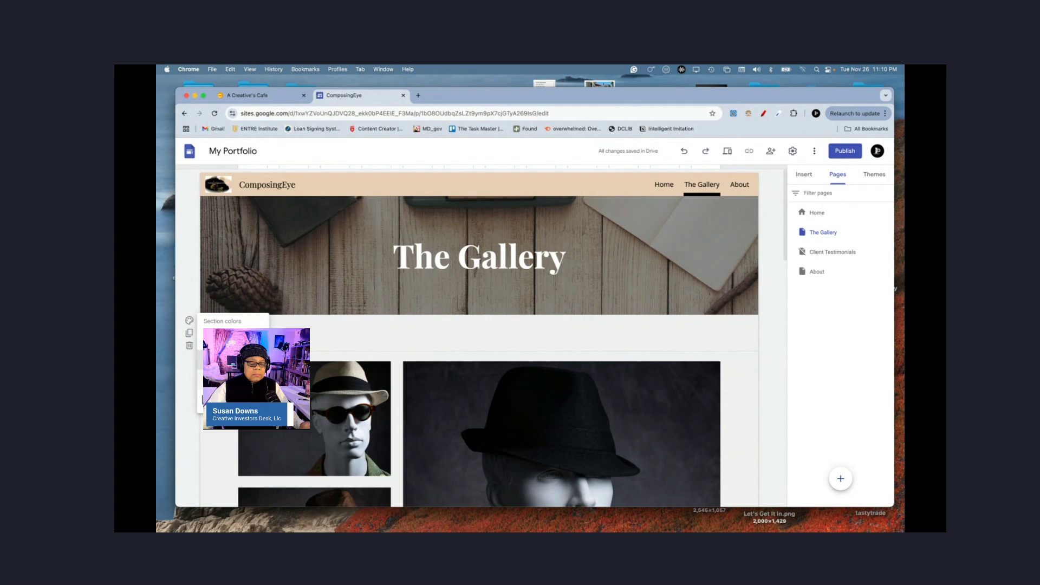
# Step: Give the empty section beneath the header a dark grey Style 3 background
pyautogui.click(223, 379)
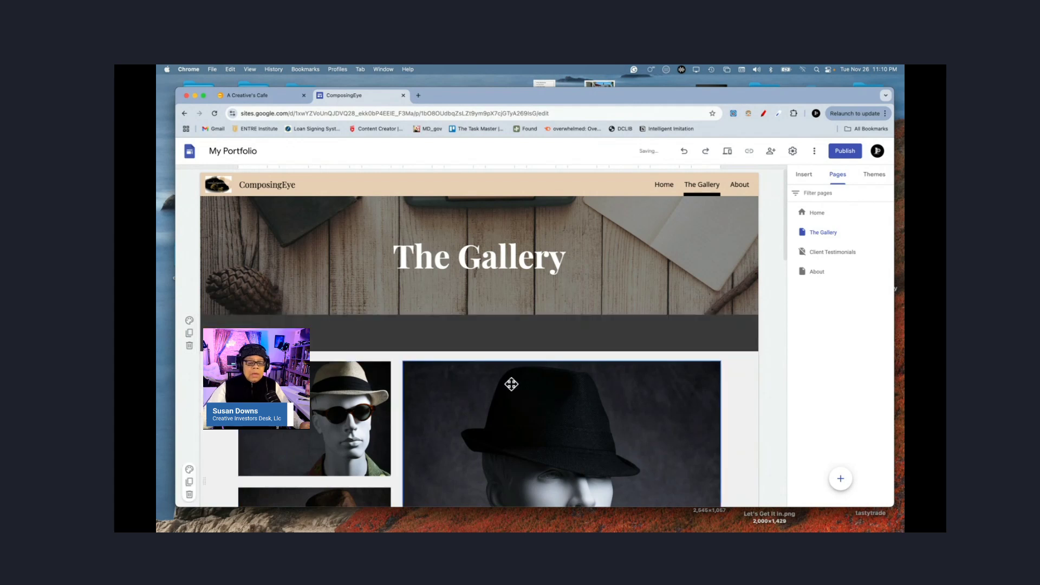
pyautogui.scroll(-3, 479, 339)
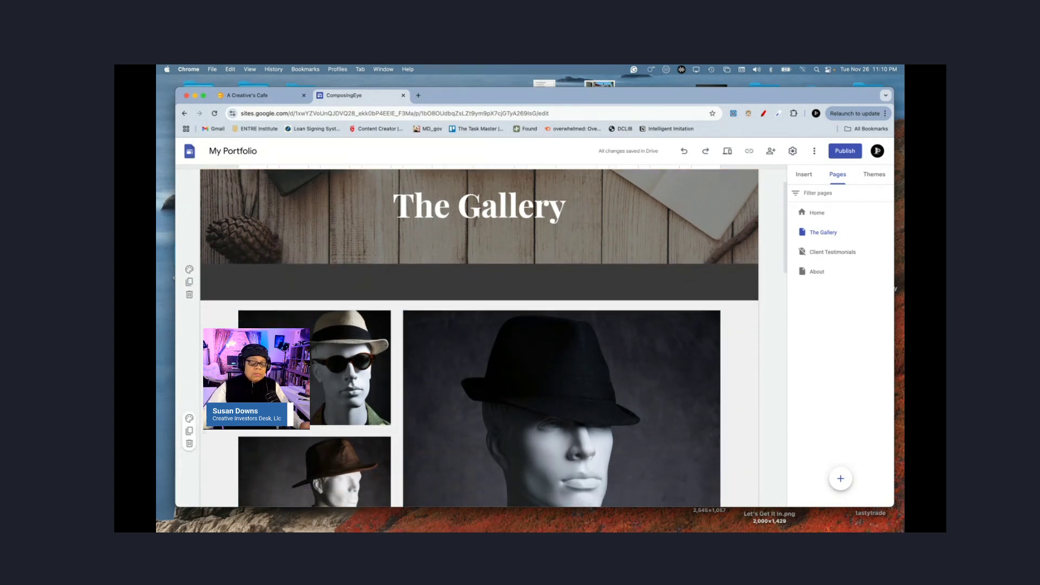
pyautogui.scroll(3, 479, 339)
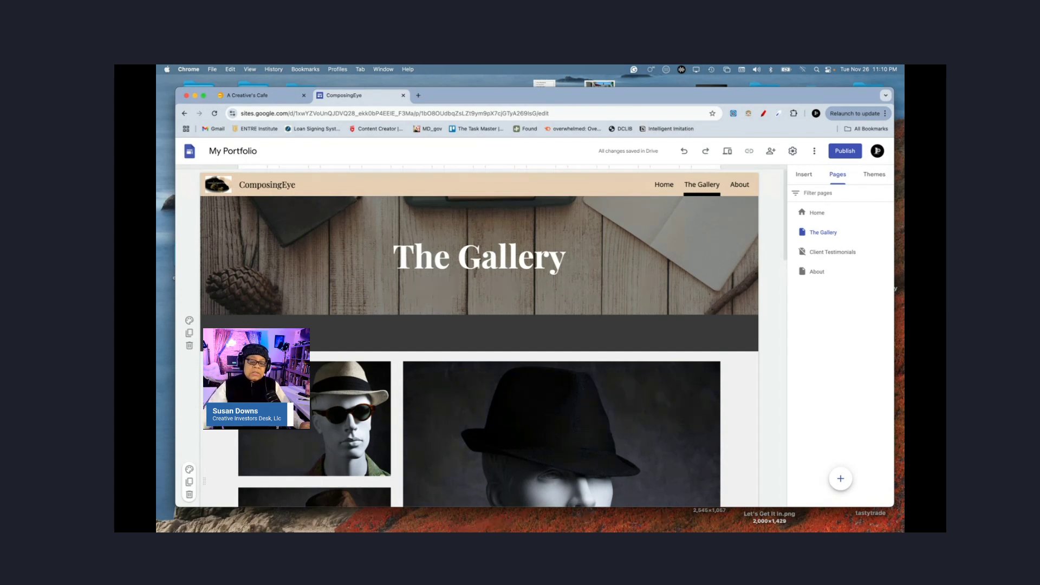
pyautogui.moveTo(333, 297)
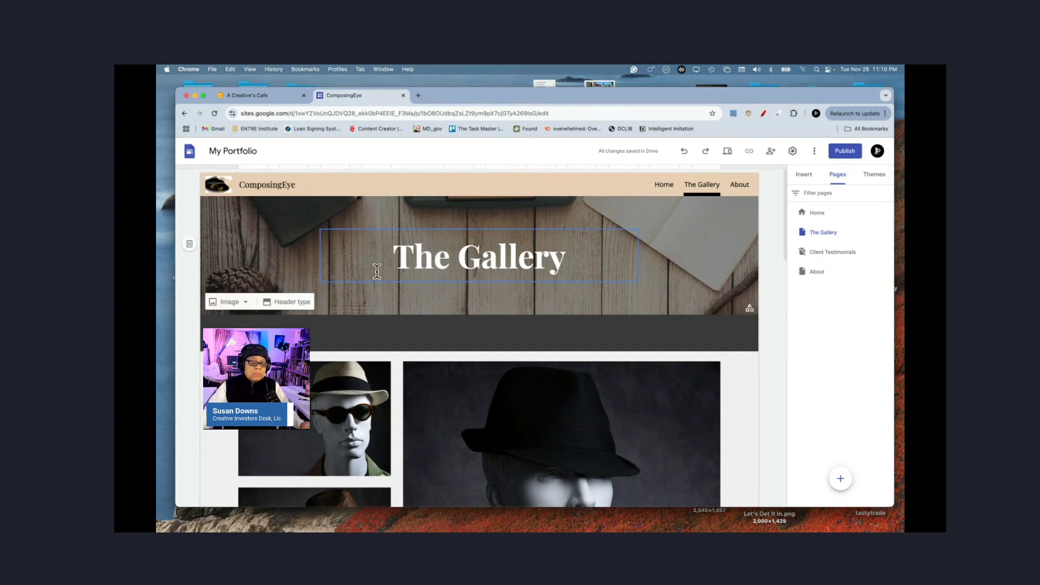
# Step: Replace the header background with a studio photo from a Google Images search for 'Photo stud'
pyautogui.click(245, 303)
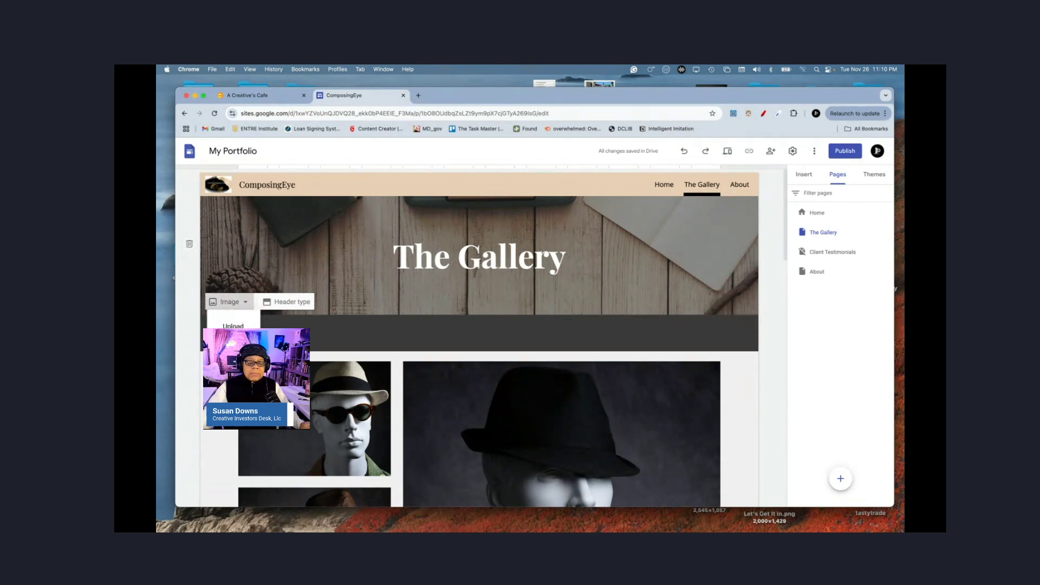
pyautogui.click(232, 345)
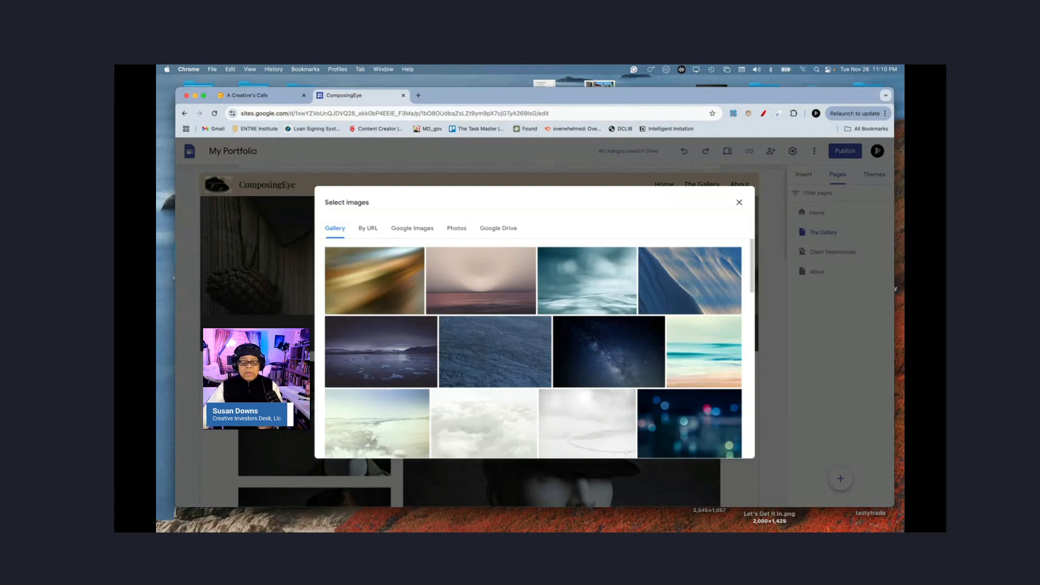
pyautogui.click(416, 233)
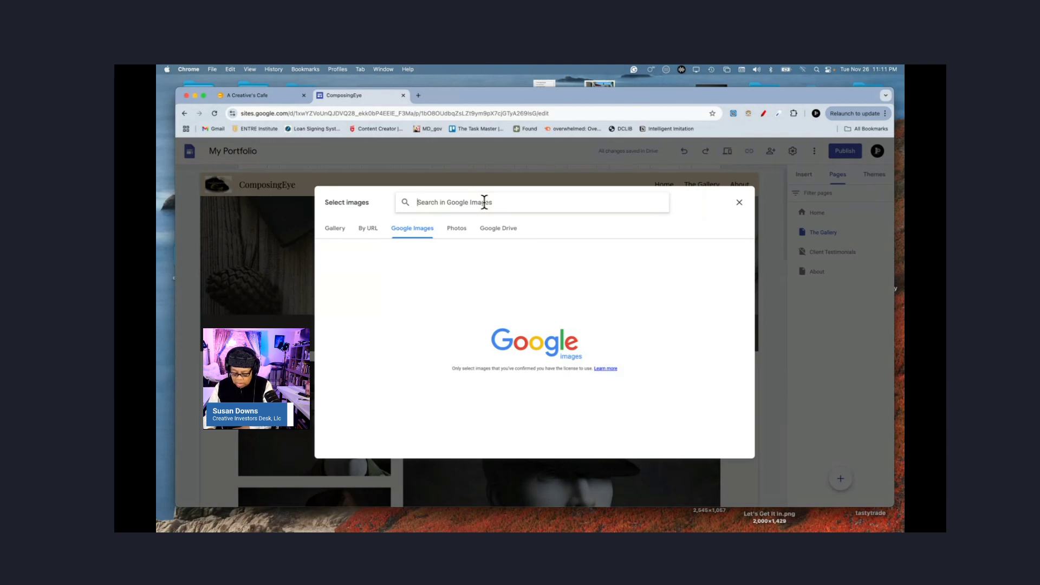
pyautogui.write('Photo studio')
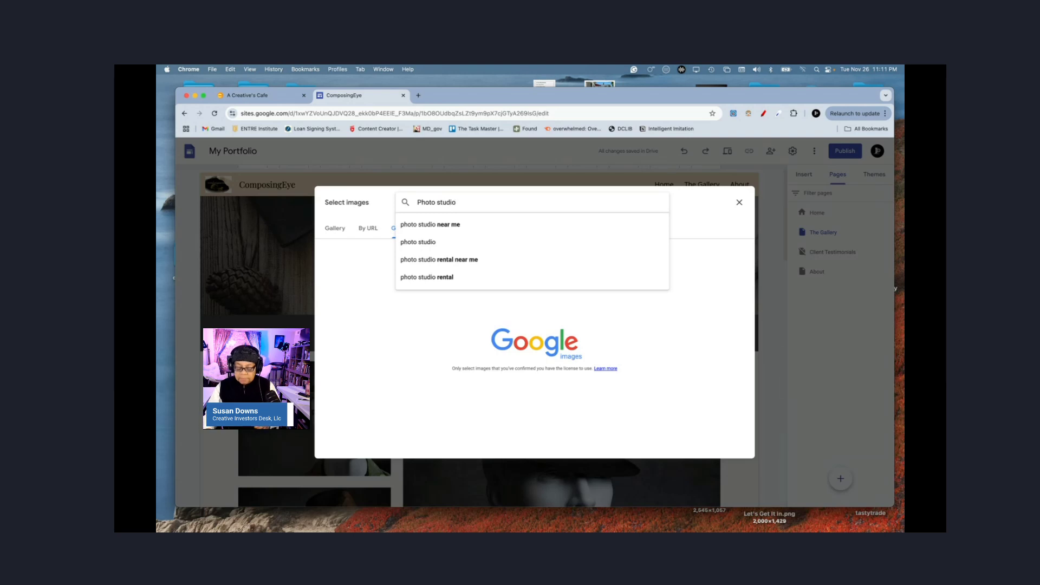
pyautogui.press('Return')
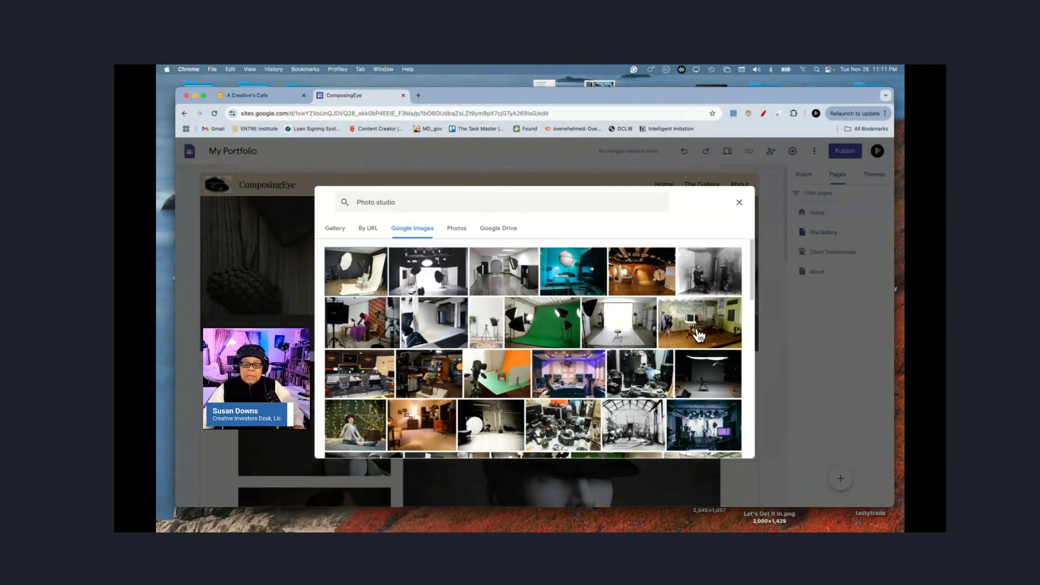
pyautogui.click(699, 336)
pyautogui.click(744, 446)
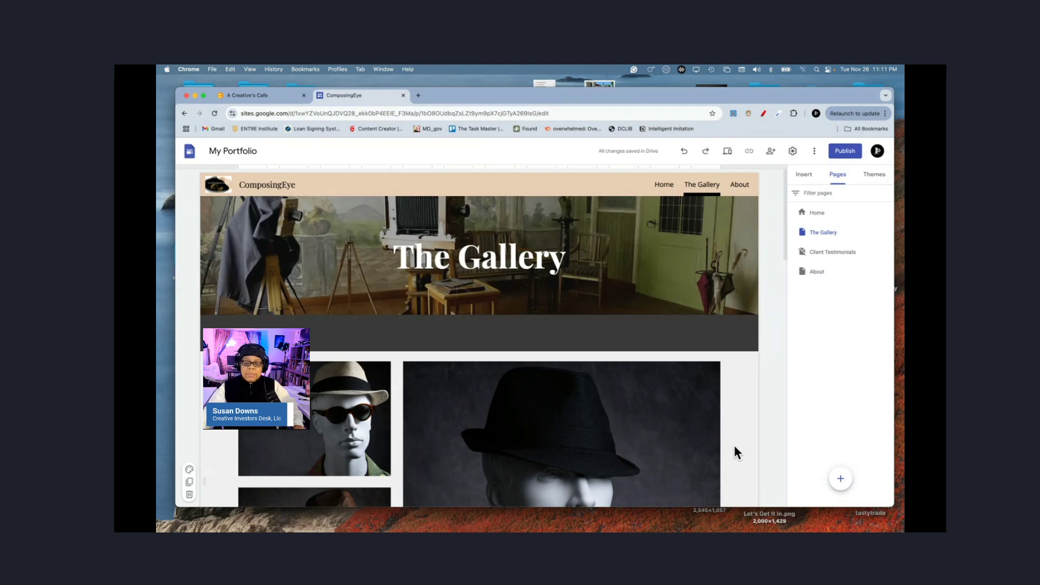
pyautogui.moveTo(747, 310)
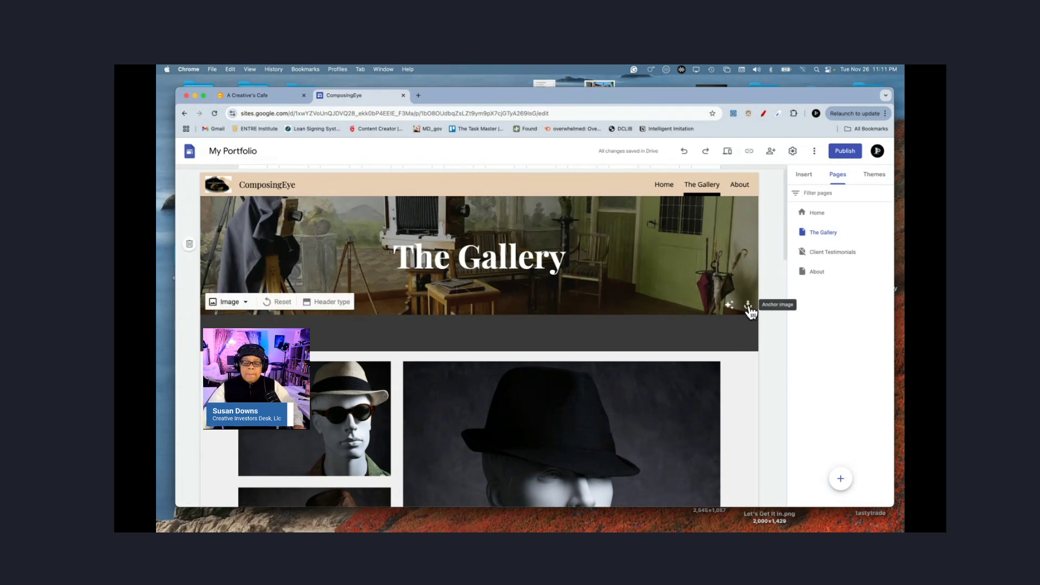
pyautogui.click(748, 305)
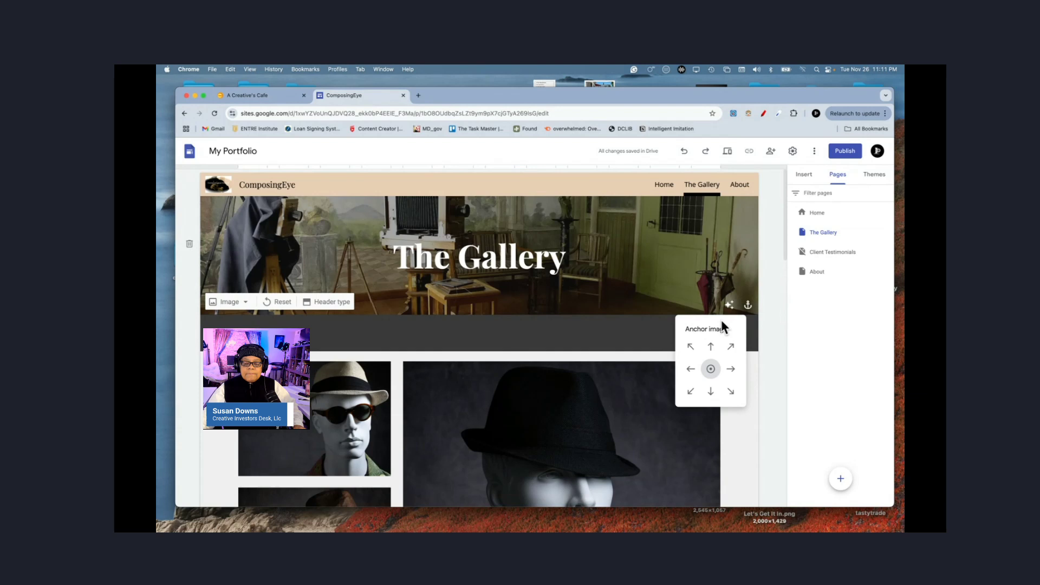
pyautogui.click(711, 348)
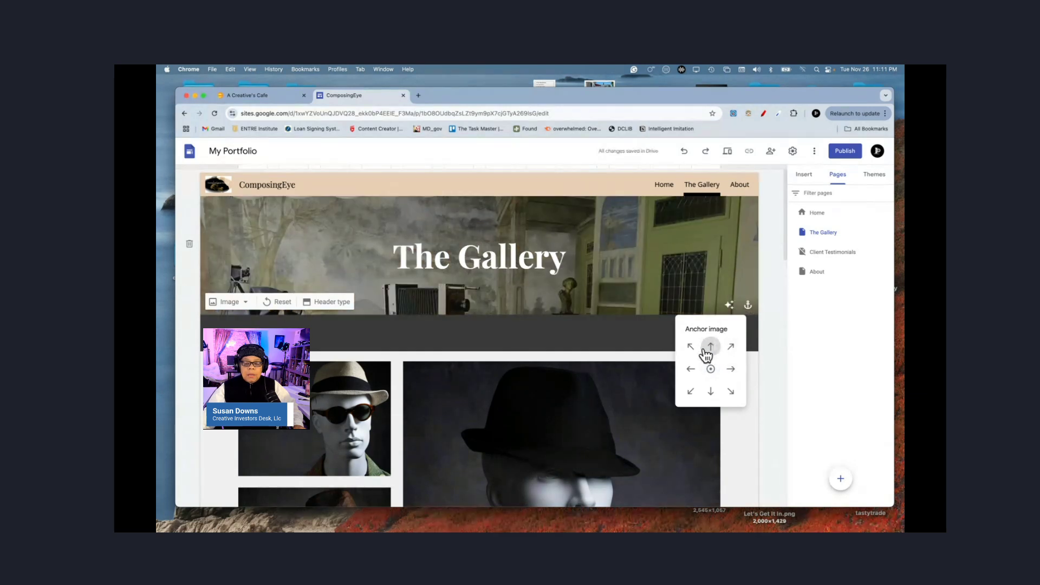
pyautogui.click(733, 372)
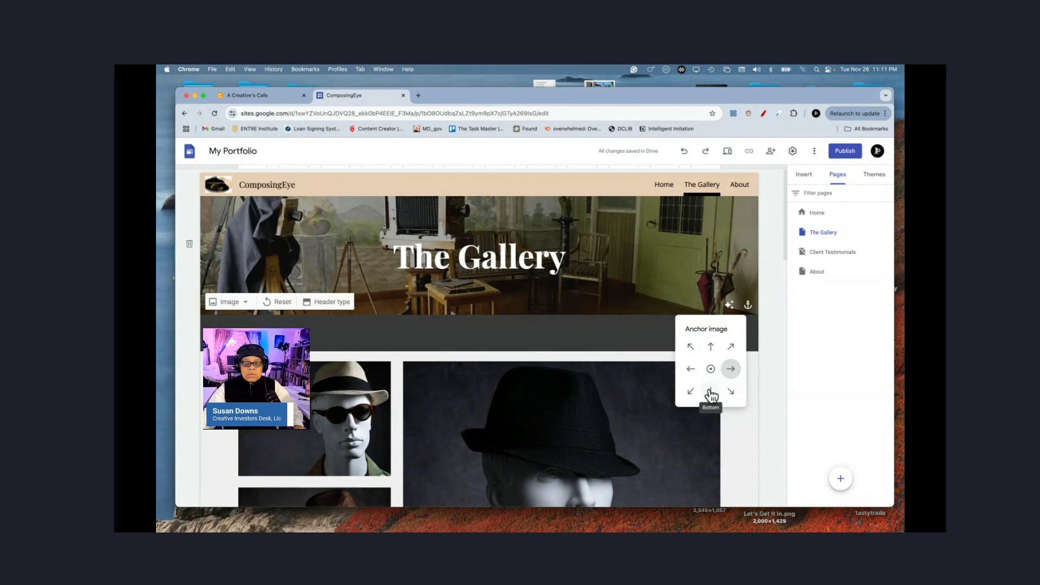
pyautogui.click(711, 392)
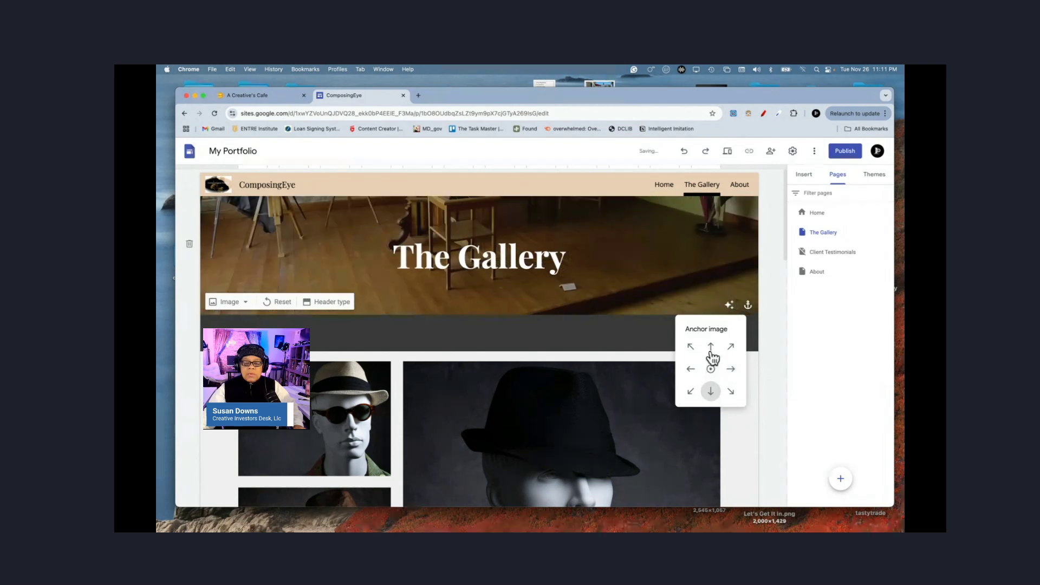
pyautogui.click(711, 371)
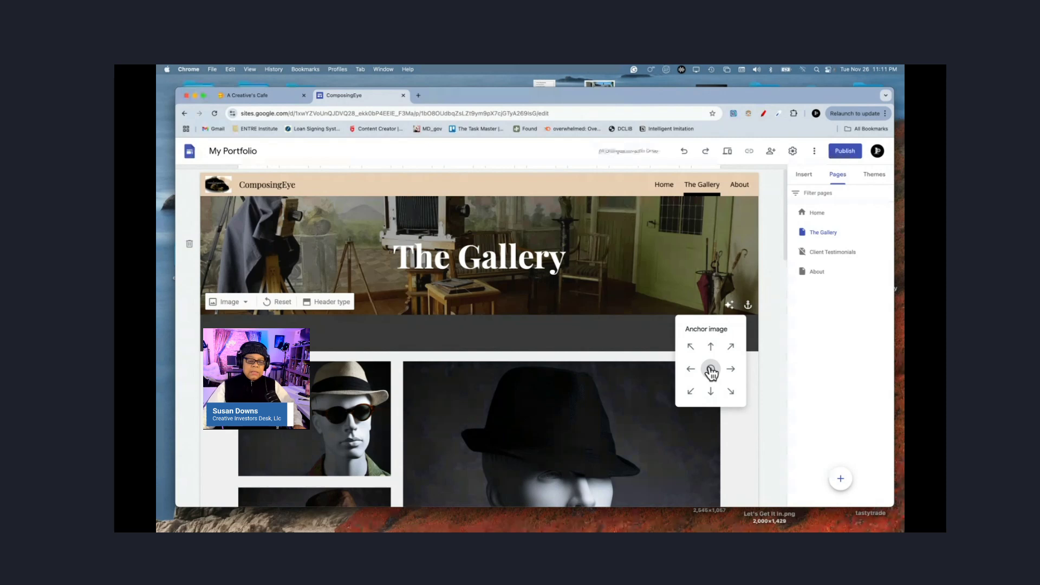
pyautogui.click(776, 396)
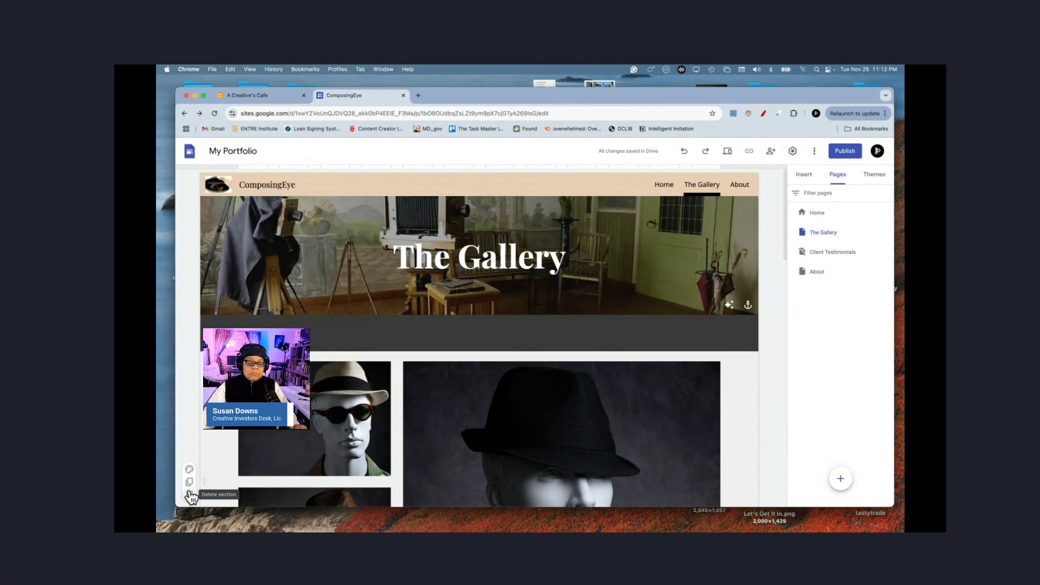
# Step: Try a dark background on the image section, then revert it to a light style
pyautogui.click(189, 471)
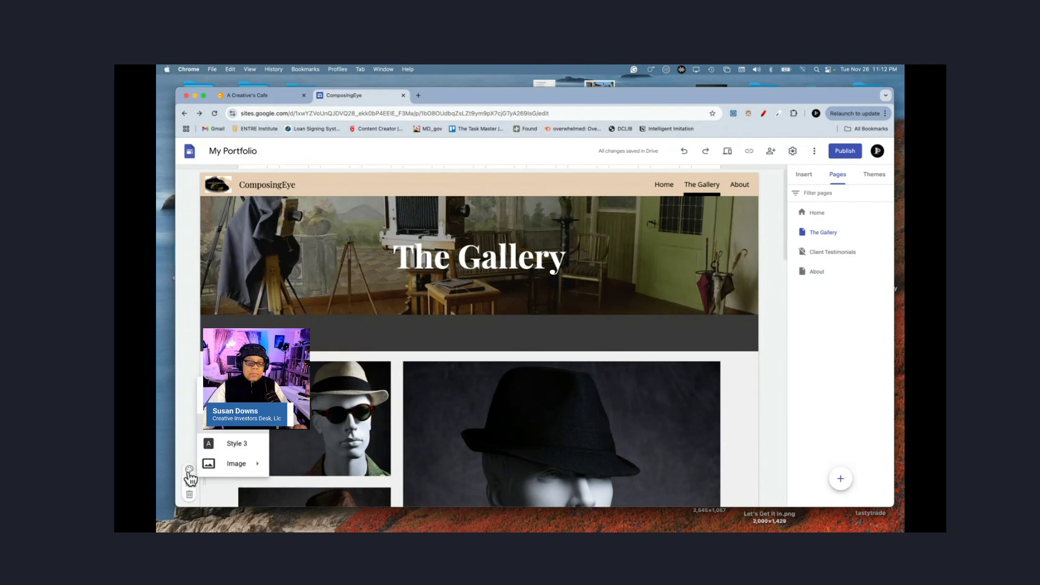
pyautogui.click(229, 445)
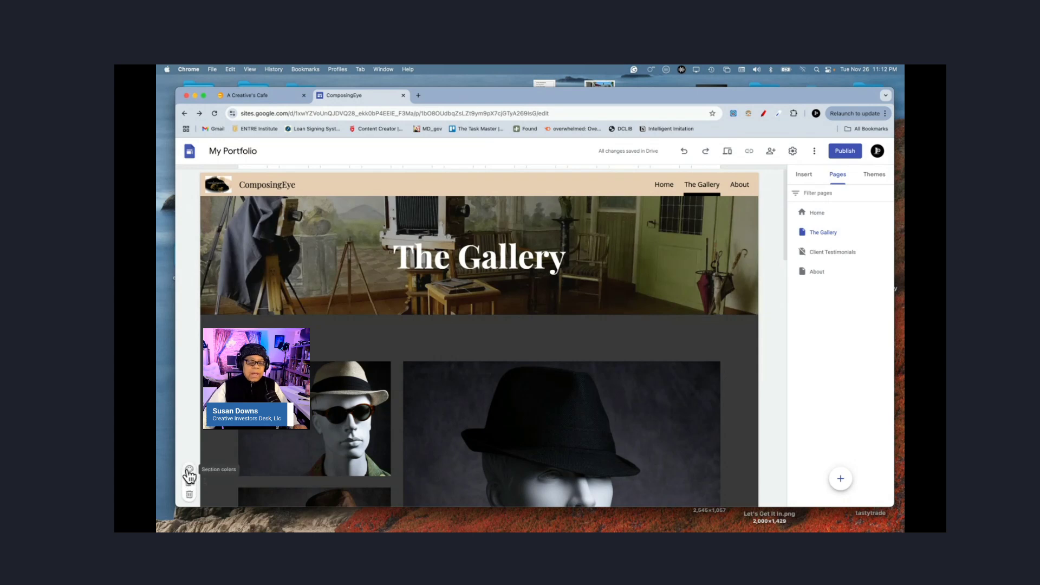
pyautogui.click(189, 470)
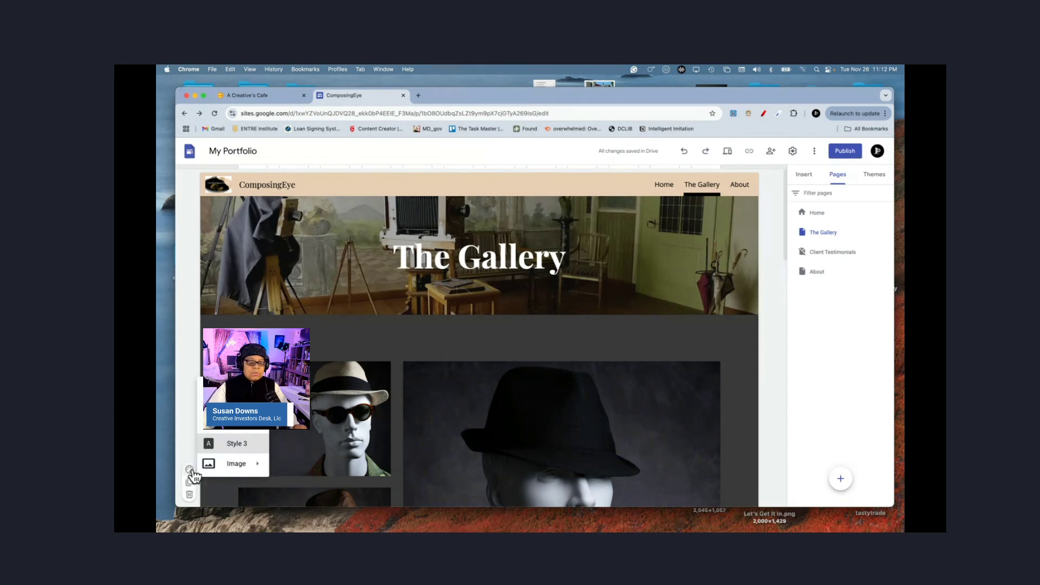
pyautogui.click(234, 431)
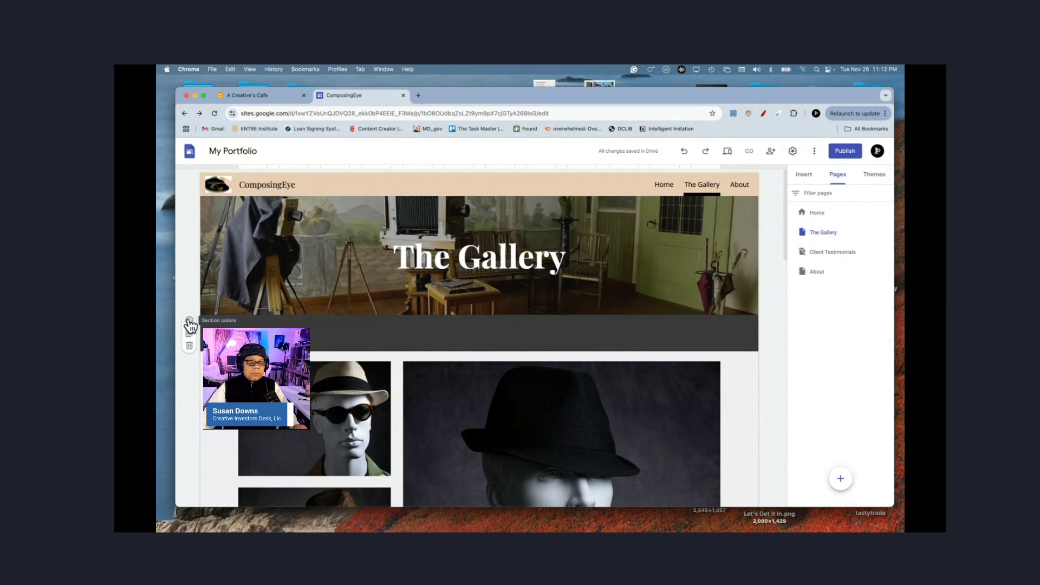
# Step: Delete the empty band below The Gallery header
pyautogui.click(190, 321)
pyautogui.click(233, 360)
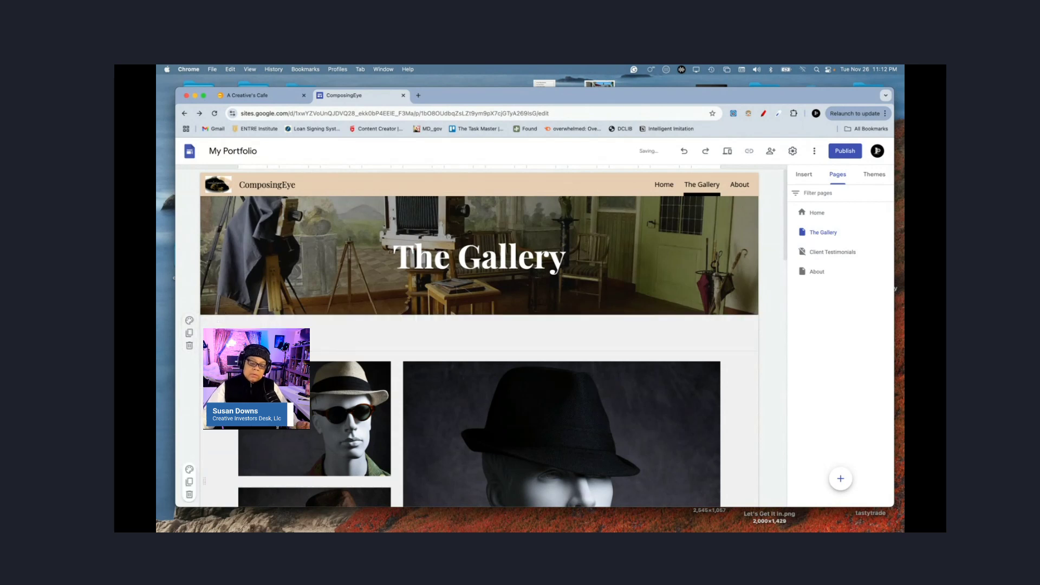
pyautogui.click(189, 346)
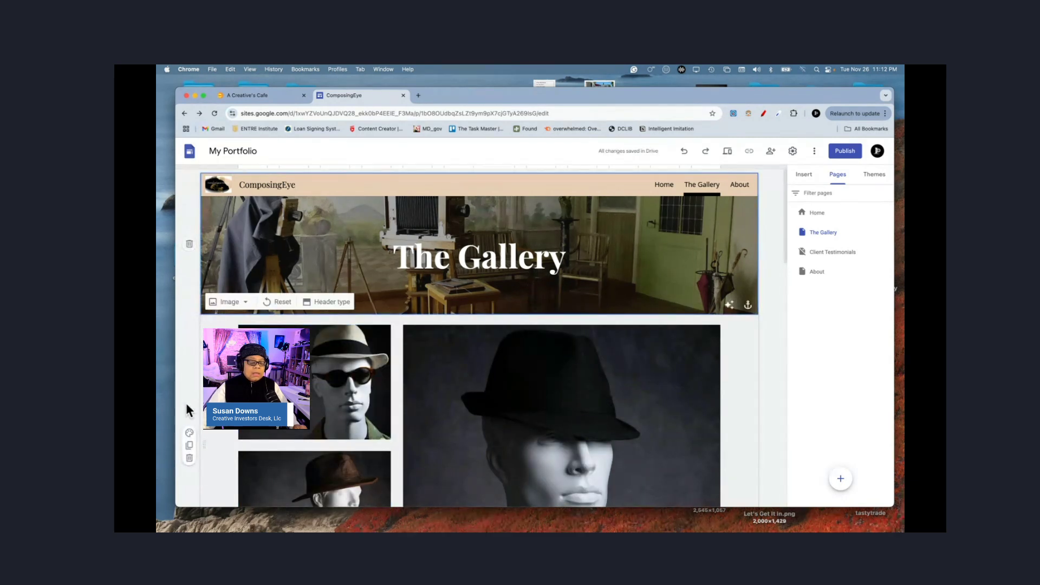
# Step: Give the hat photo grid section a dark grey background
pyautogui.click(190, 433)
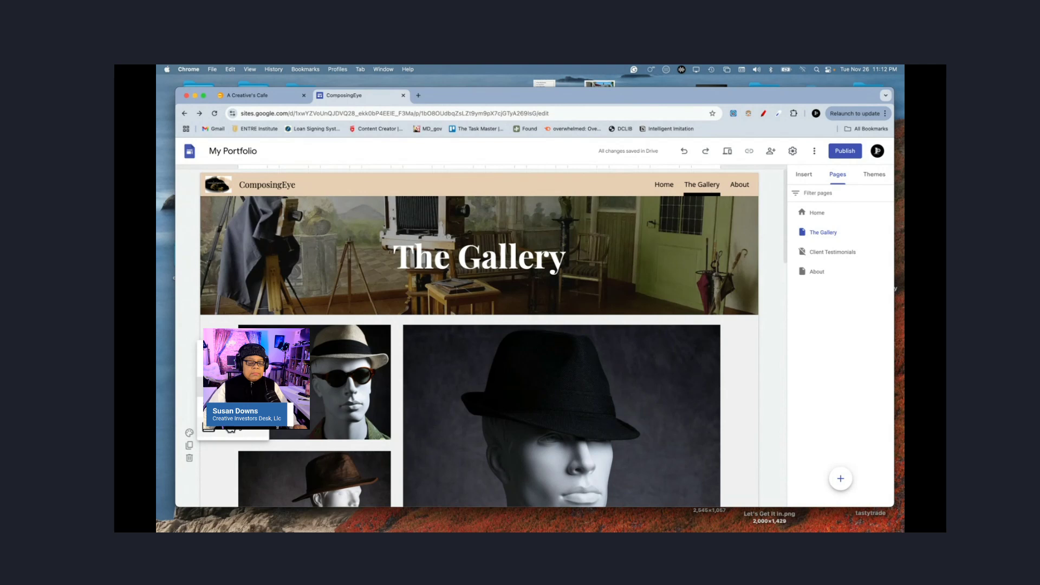
pyautogui.click(230, 387)
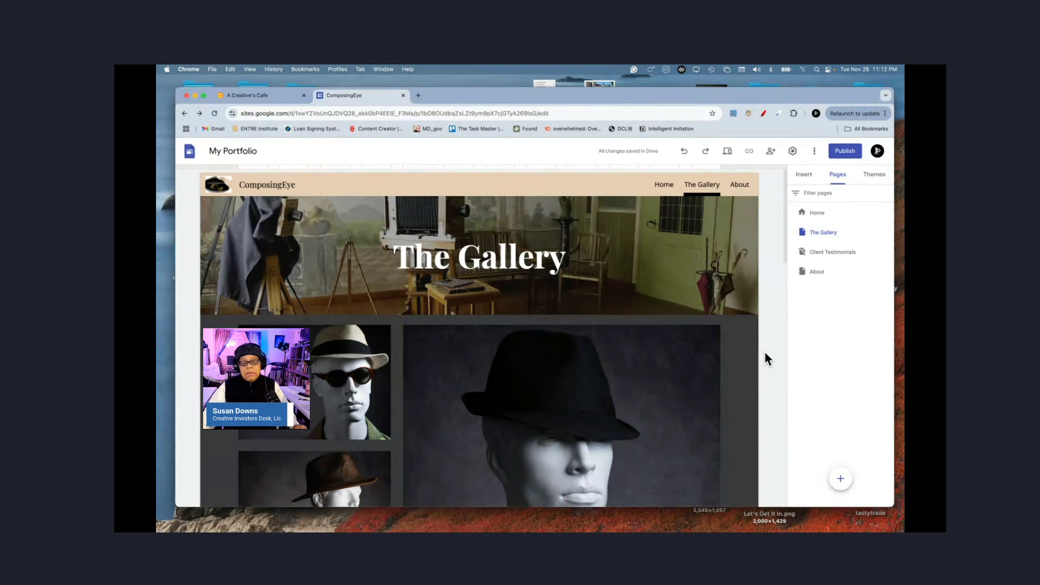
pyautogui.scroll(-3, 765, 354)
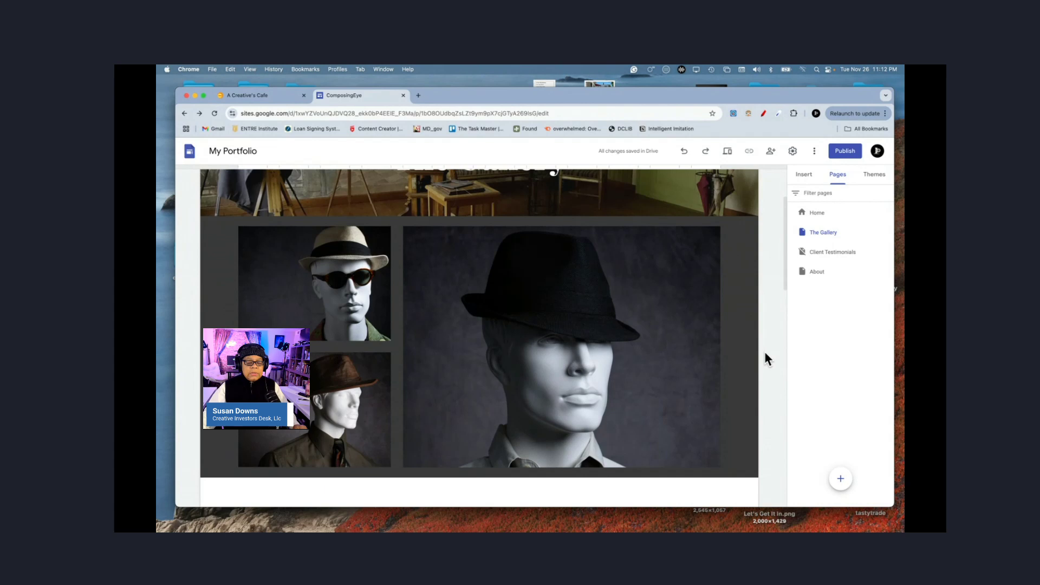
# Step: Show the Insert panel's content blocks and scroll the page to the description placeholder
pyautogui.scroll(1, 765, 353)
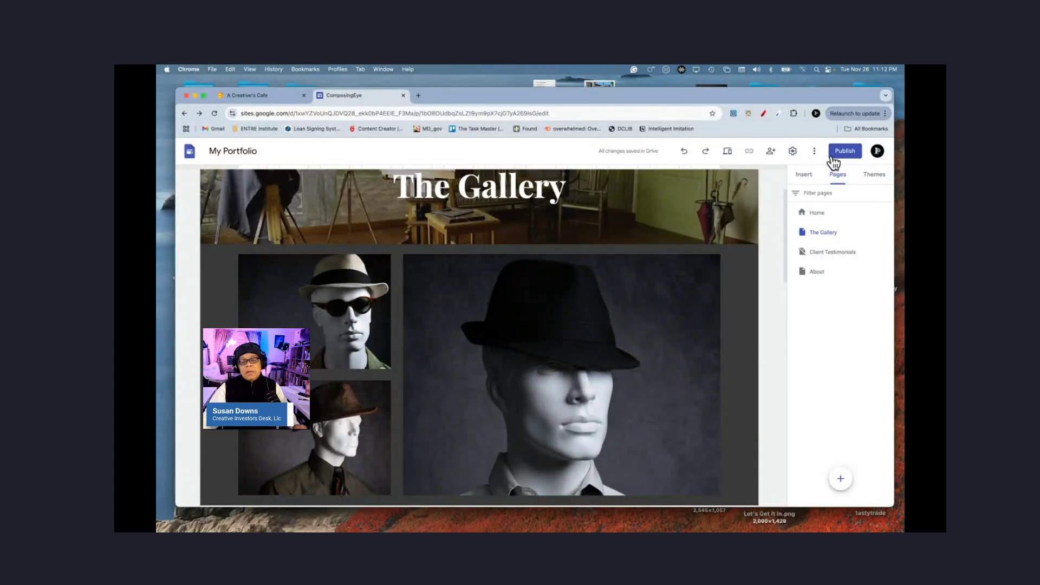
pyautogui.click(800, 179)
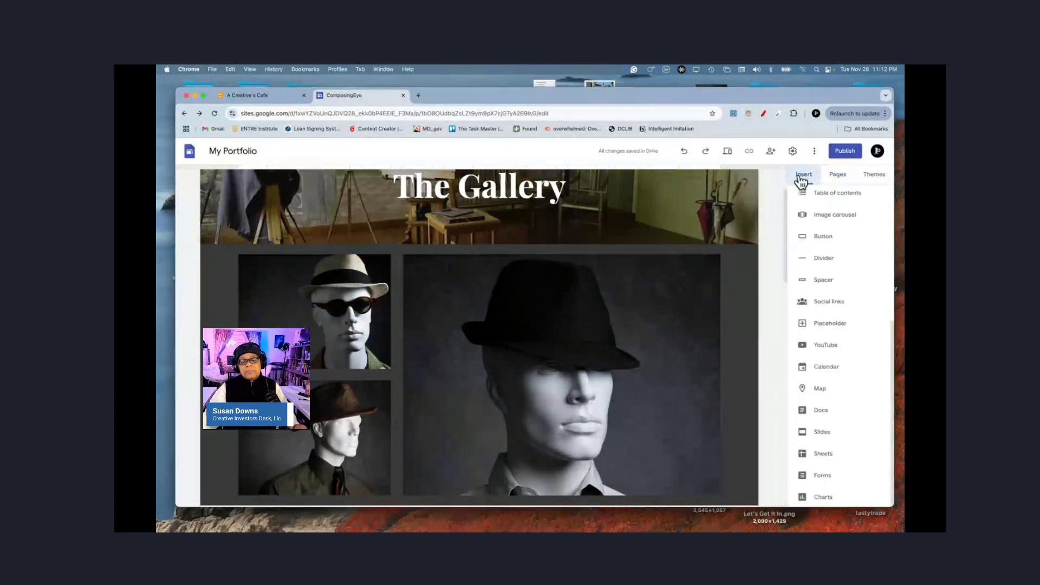
pyautogui.scroll(5, 844, 279)
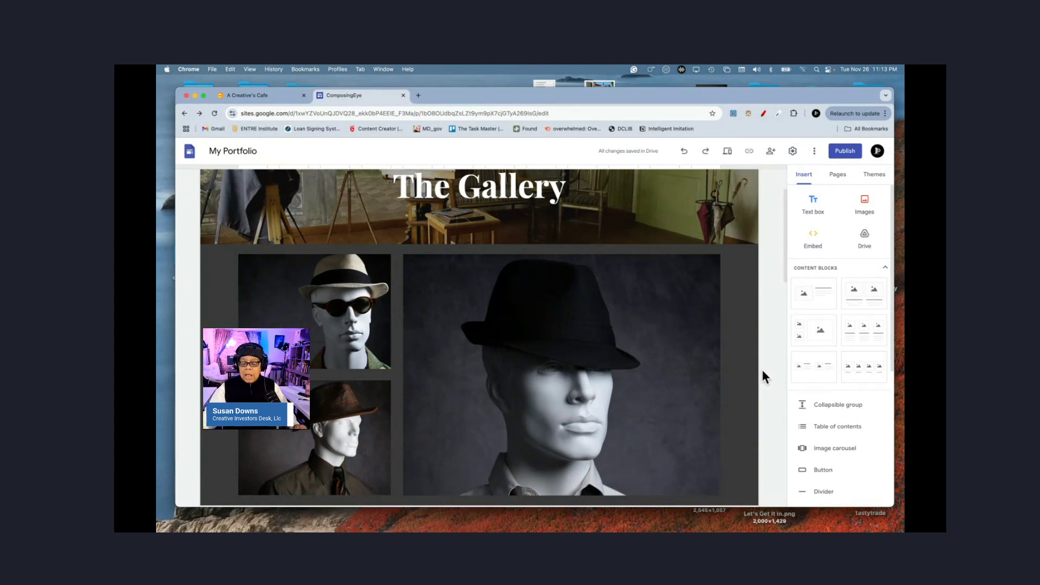
pyautogui.scroll(-3, 763, 372)
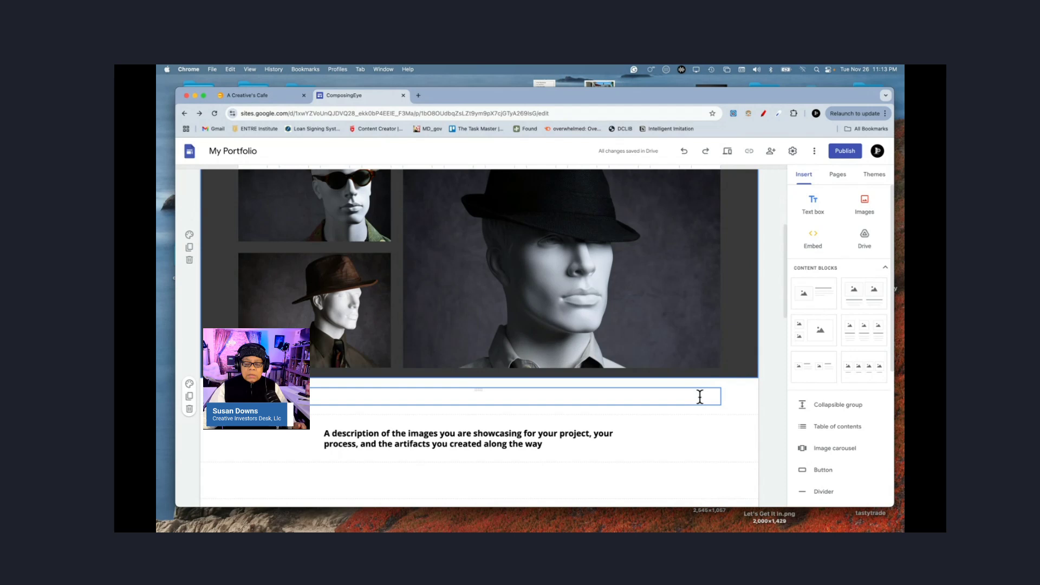
# Step: Add a three-image content block below the gallery and give it a dark grey background
pyautogui.click(816, 333)
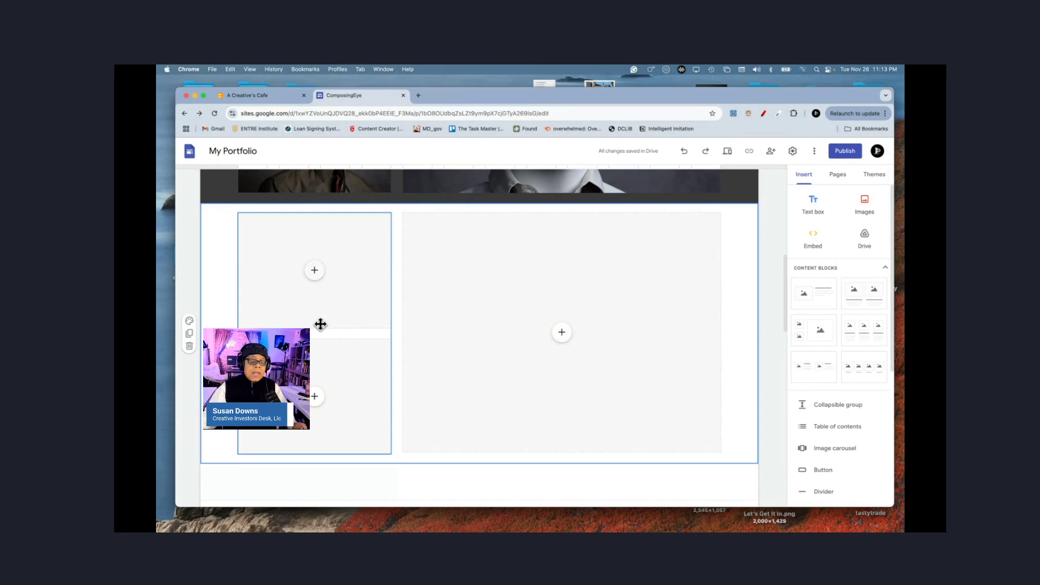
pyautogui.click(189, 322)
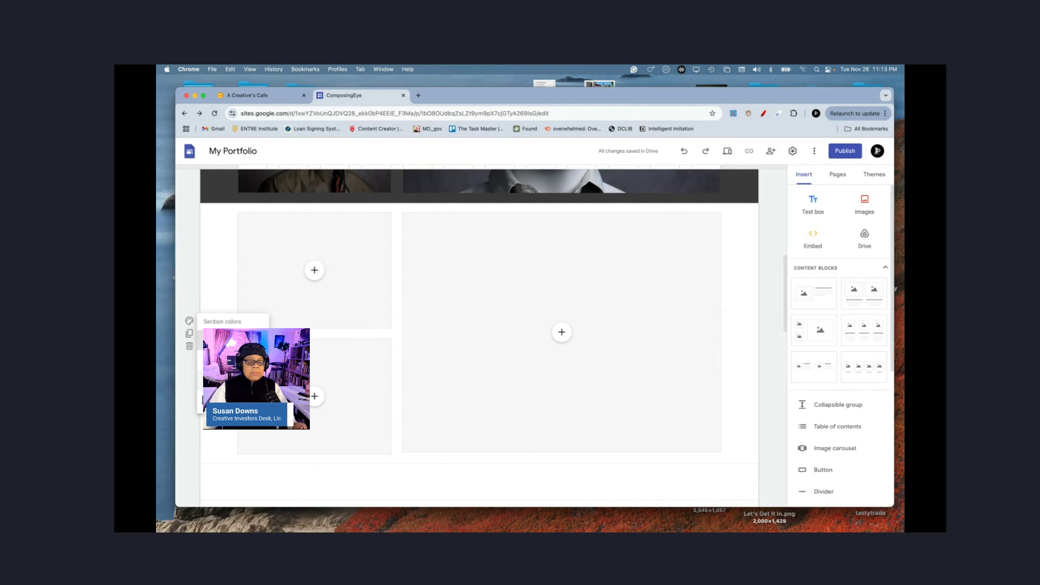
pyautogui.click(233, 380)
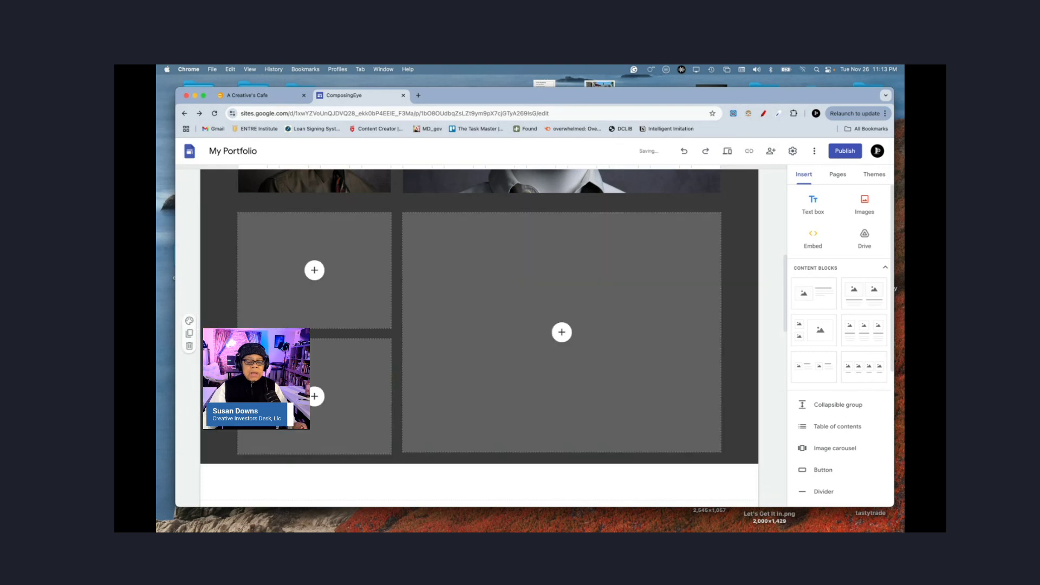
# Step: Upload Test Tether 10027.JPG into the block's top-left image slot
pyautogui.click(315, 271)
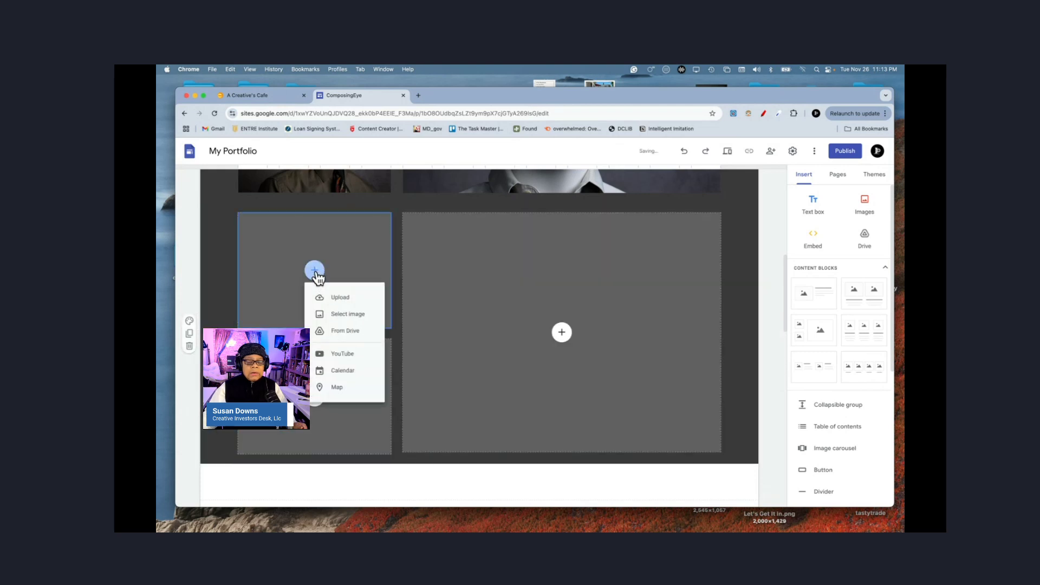
pyautogui.click(336, 299)
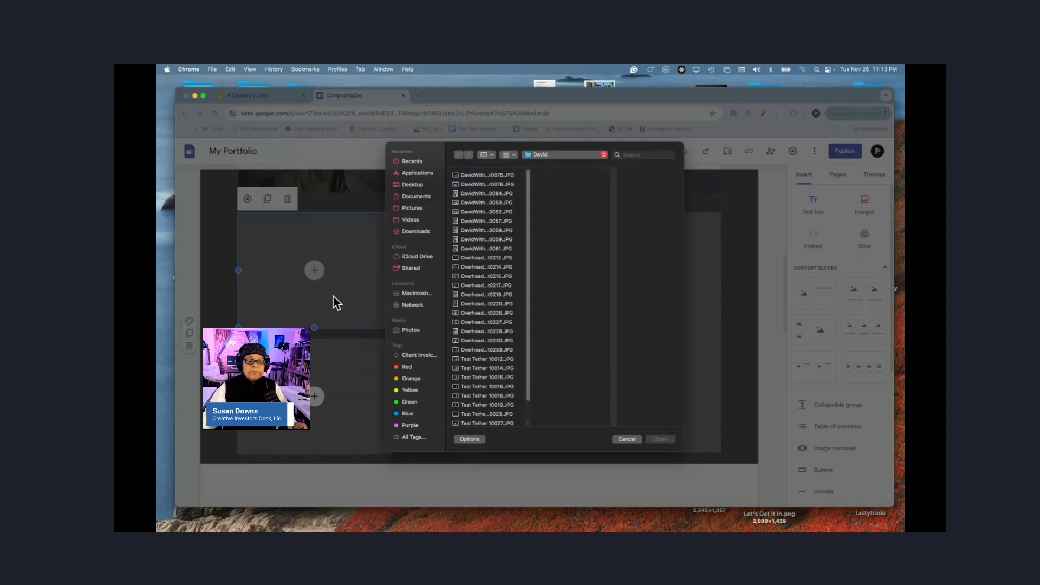
pyautogui.click(477, 424)
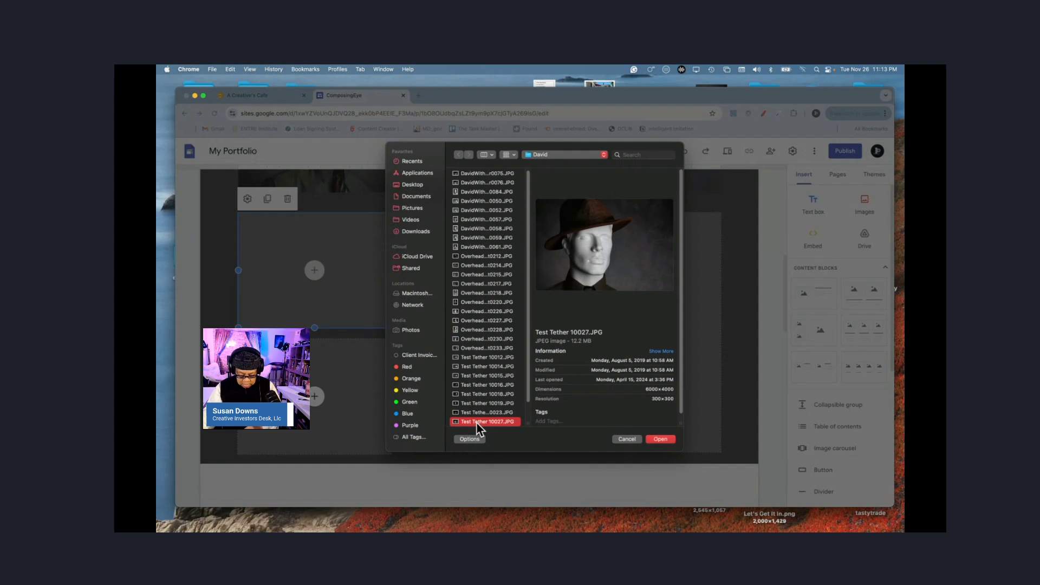
pyautogui.click(660, 439)
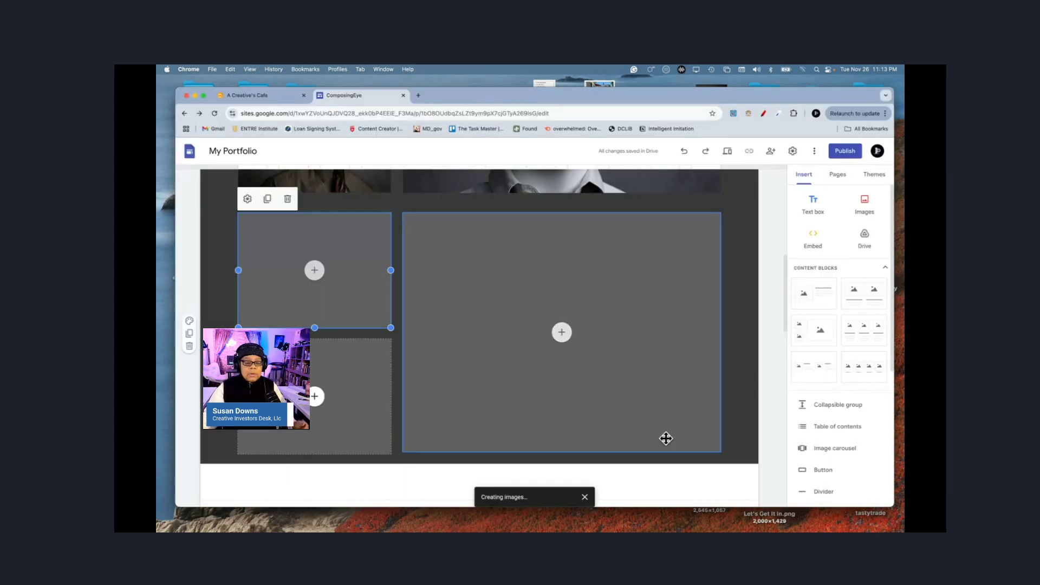
pyautogui.click(314, 396)
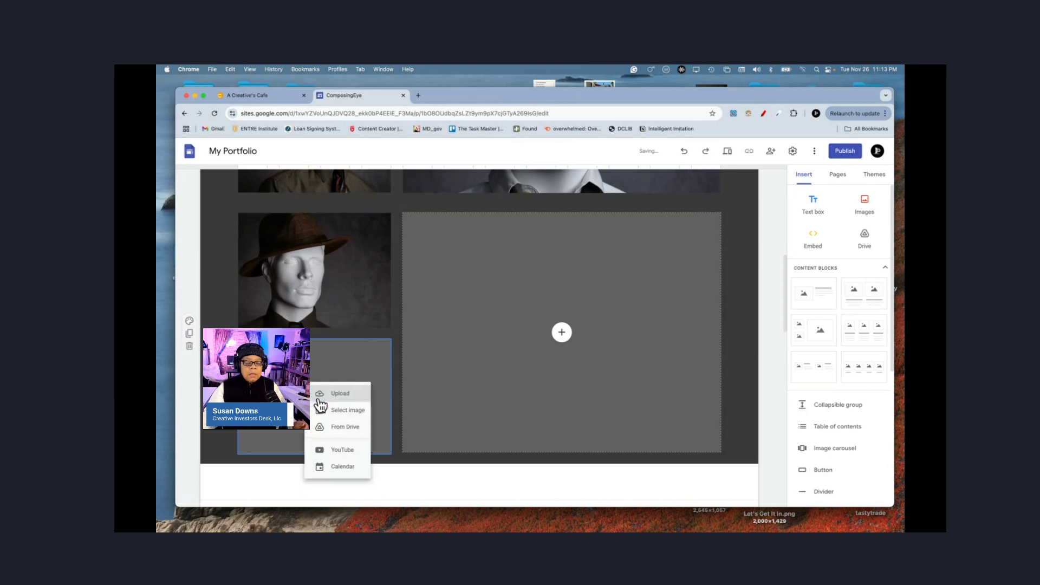
# Step: Upload the black silhouette photo Test Tether 10035.JPG into the lower-left slot
pyautogui.click(353, 397)
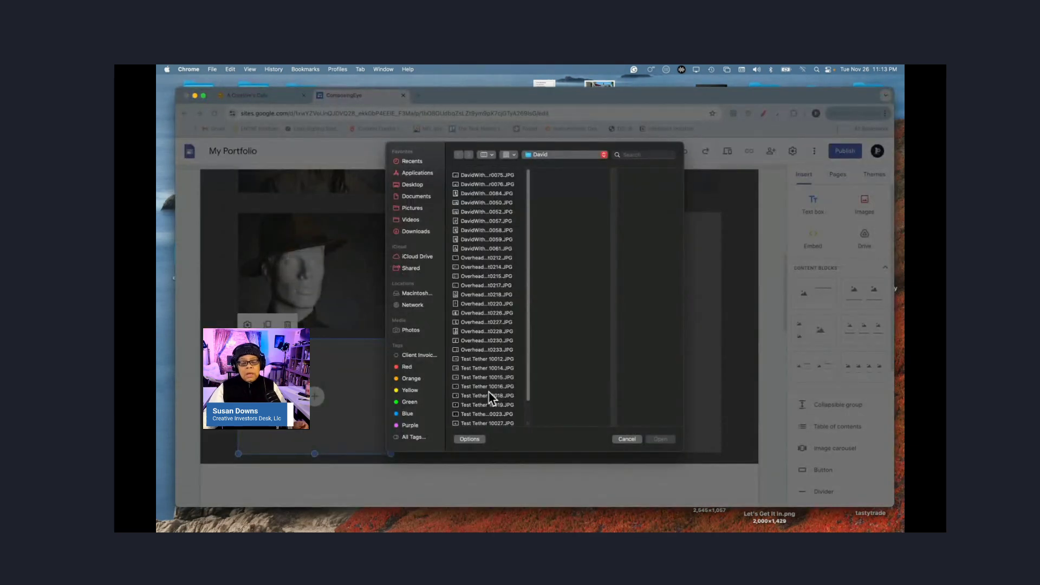
pyautogui.scroll(-3, 482, 385)
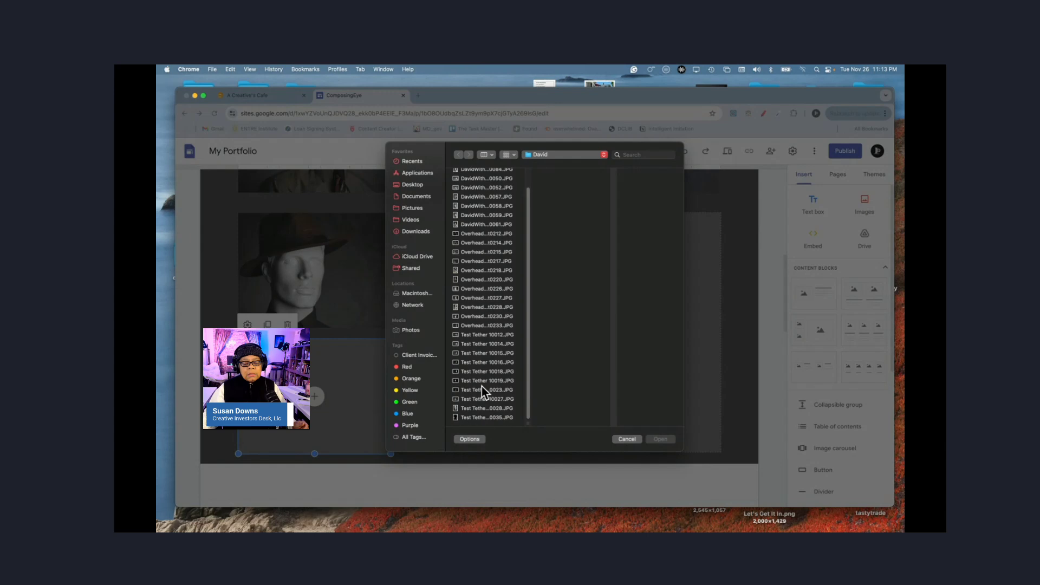
pyautogui.click(472, 417)
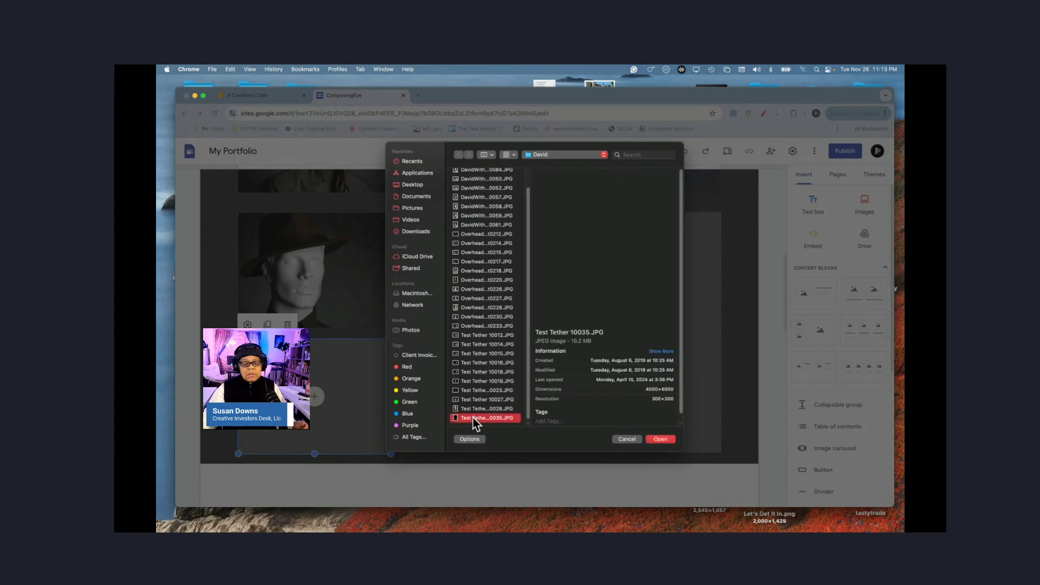
pyautogui.click(659, 439)
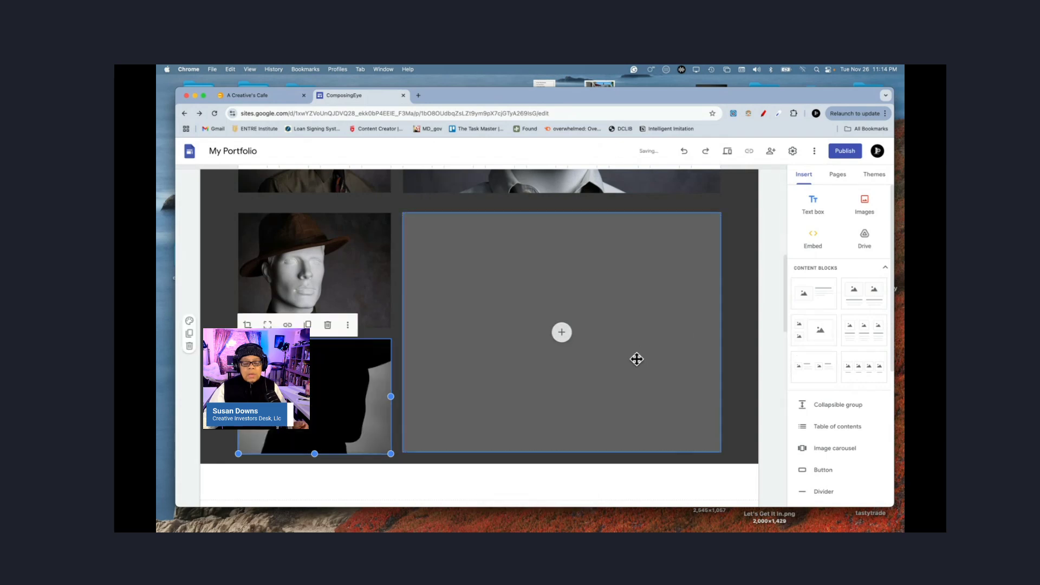
# Step: Upload the straw-hat sunglasses mannequin photo OverheadLight0233.JPG into the large slot
pyautogui.click(561, 336)
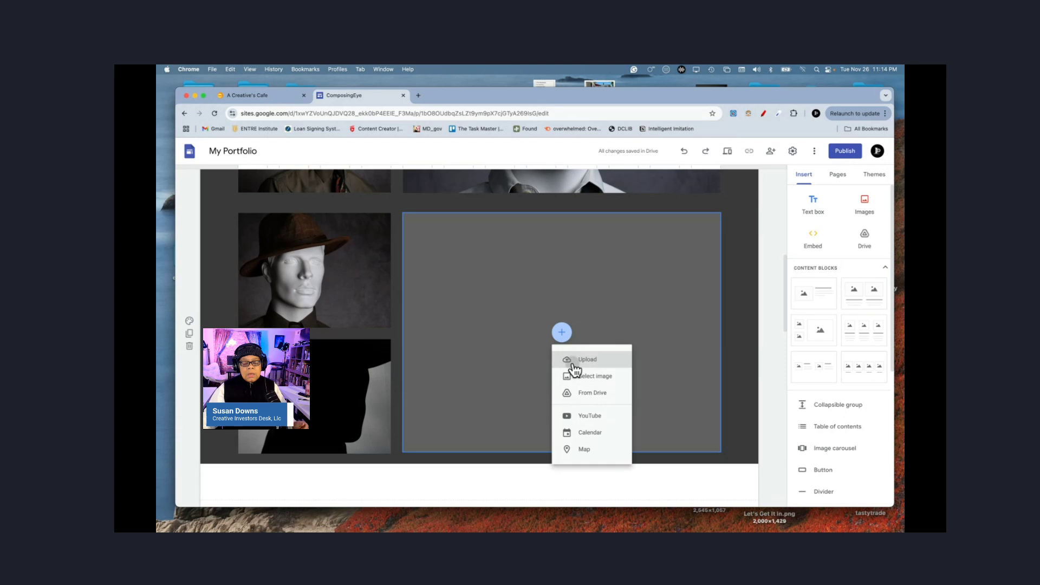
pyautogui.click(573, 360)
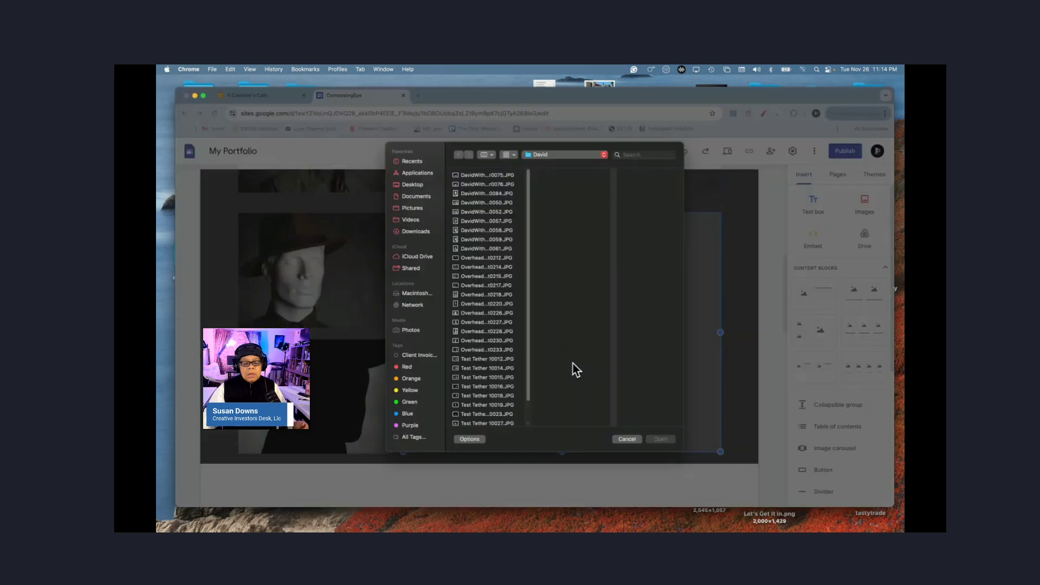
pyautogui.click(482, 395)
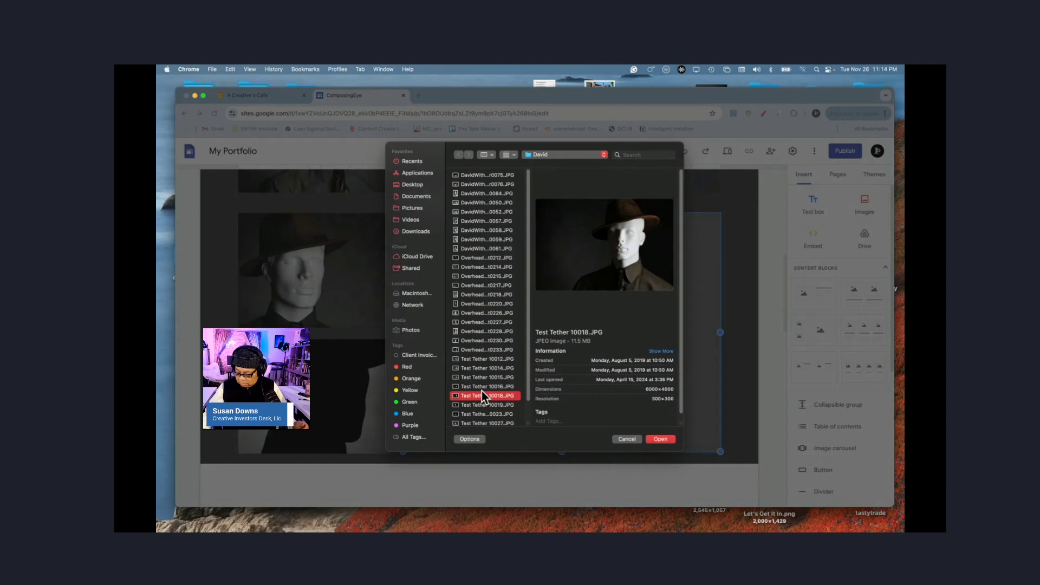
pyautogui.press('Up')
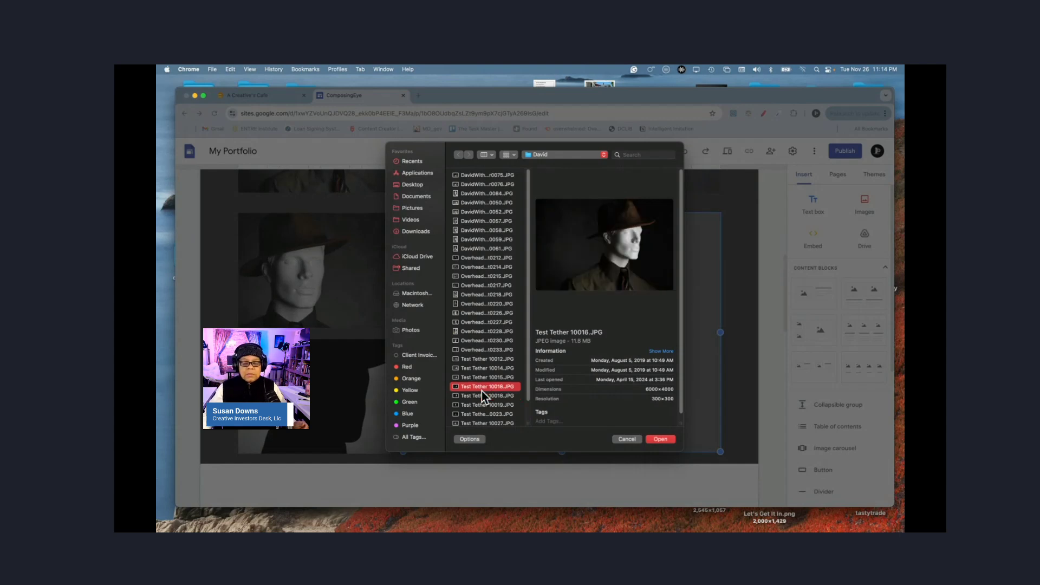
pyautogui.press('Up')
pyautogui.press('Up')
pyautogui.press('Up')
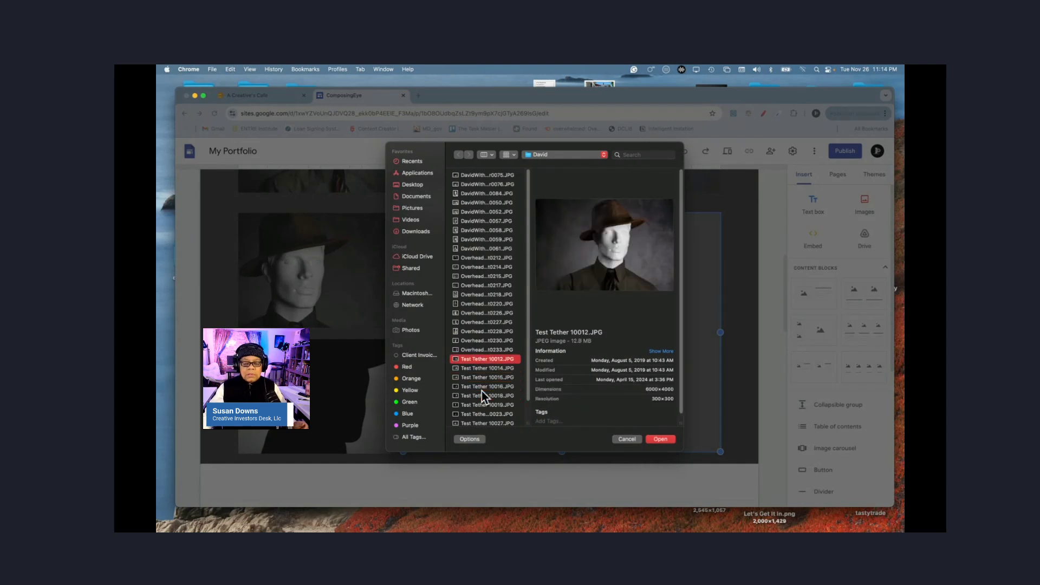
pyautogui.press('Up')
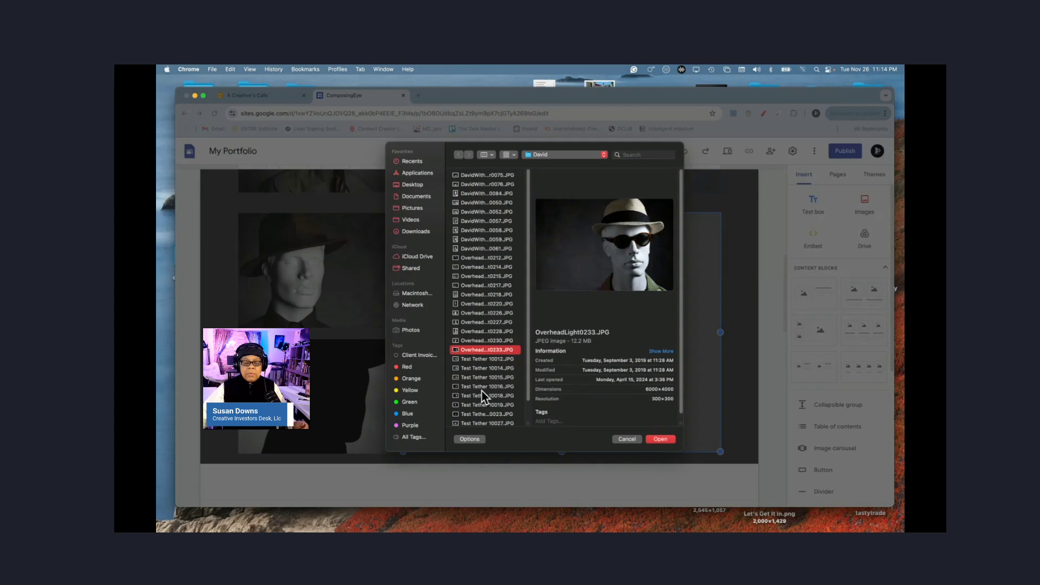
pyautogui.click(660, 440)
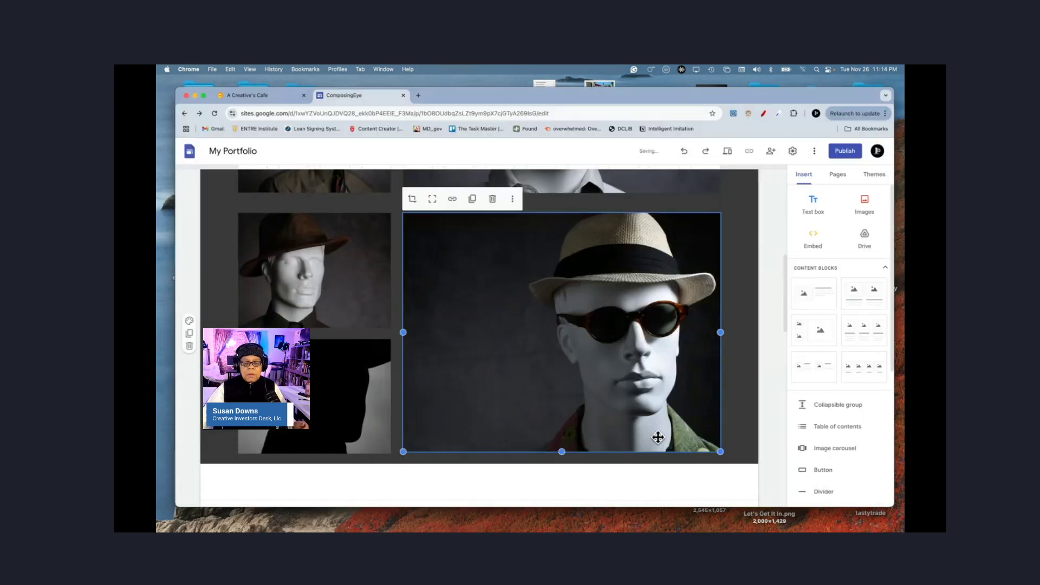
pyautogui.click(773, 432)
pyautogui.scroll(5, 693, 377)
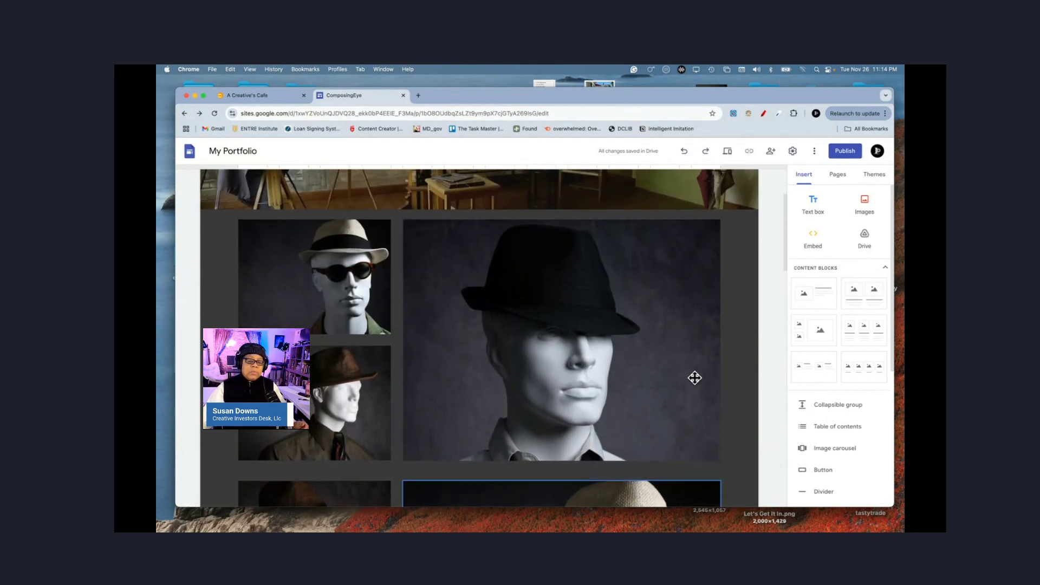
pyautogui.scroll(-4, 694, 377)
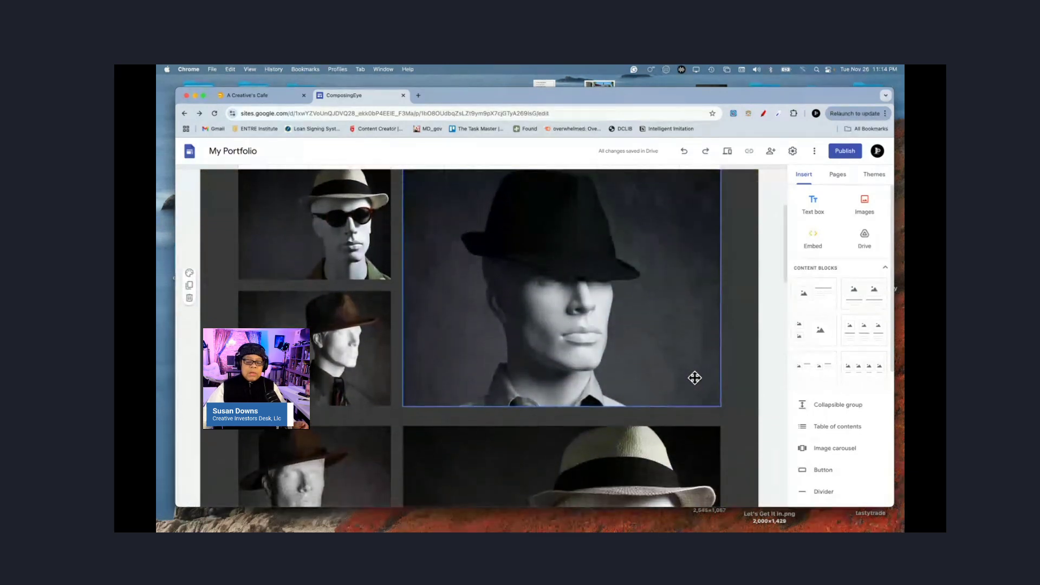
pyautogui.scroll(-7, 695, 377)
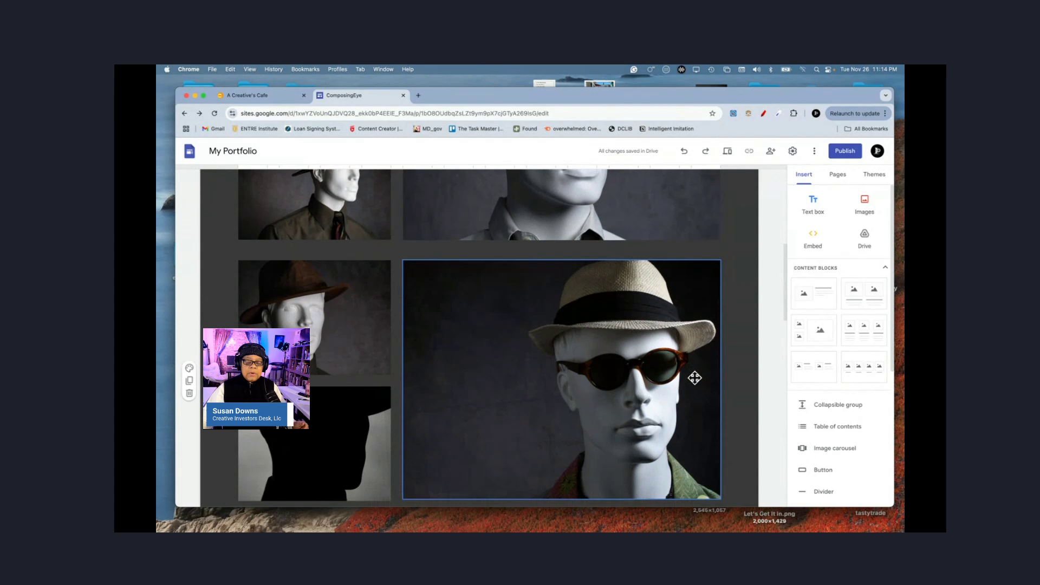
pyautogui.scroll(-1, 694, 377)
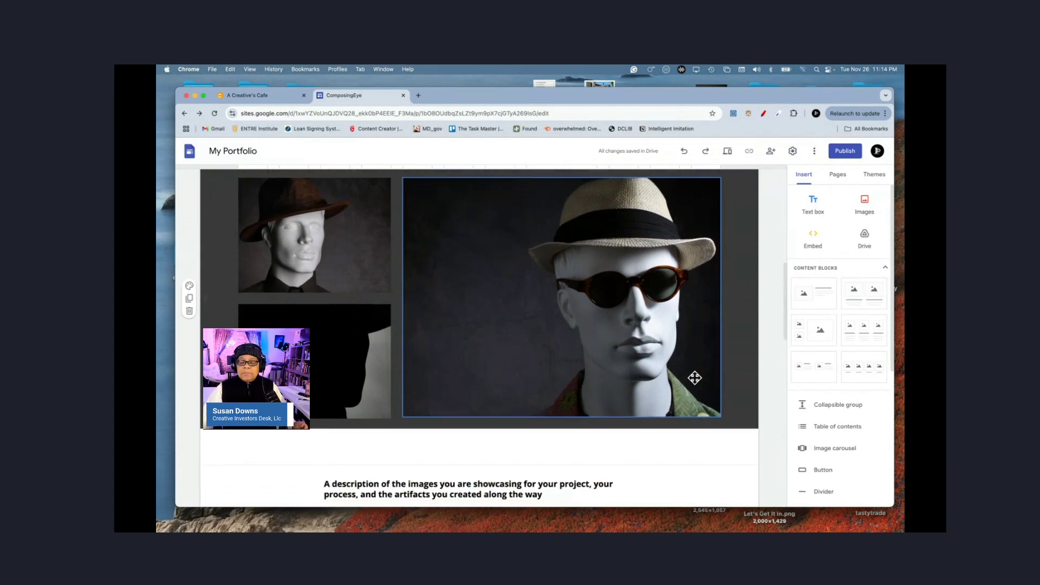
pyautogui.scroll(-2, 695, 378)
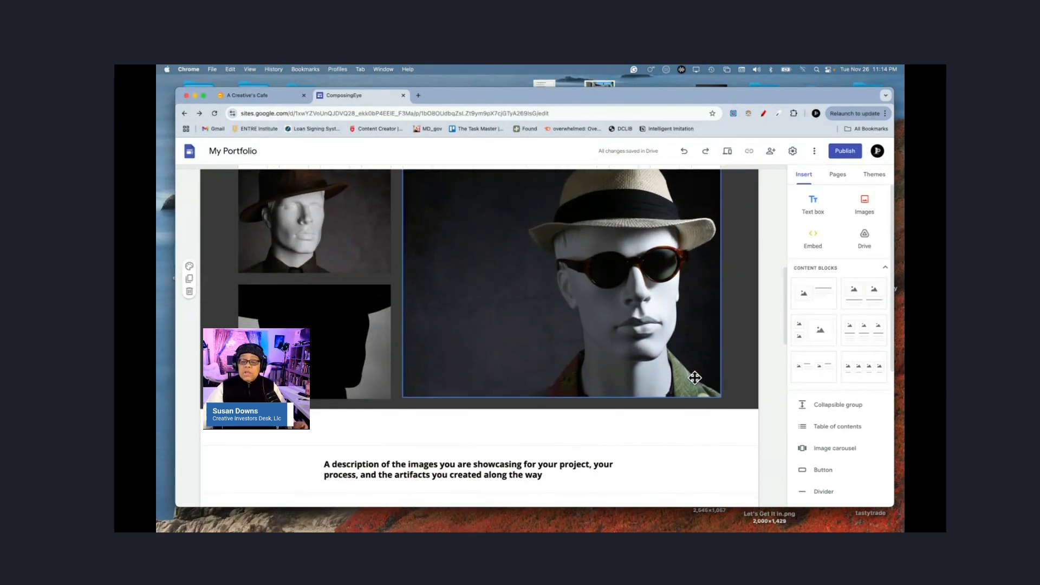
pyautogui.click(607, 431)
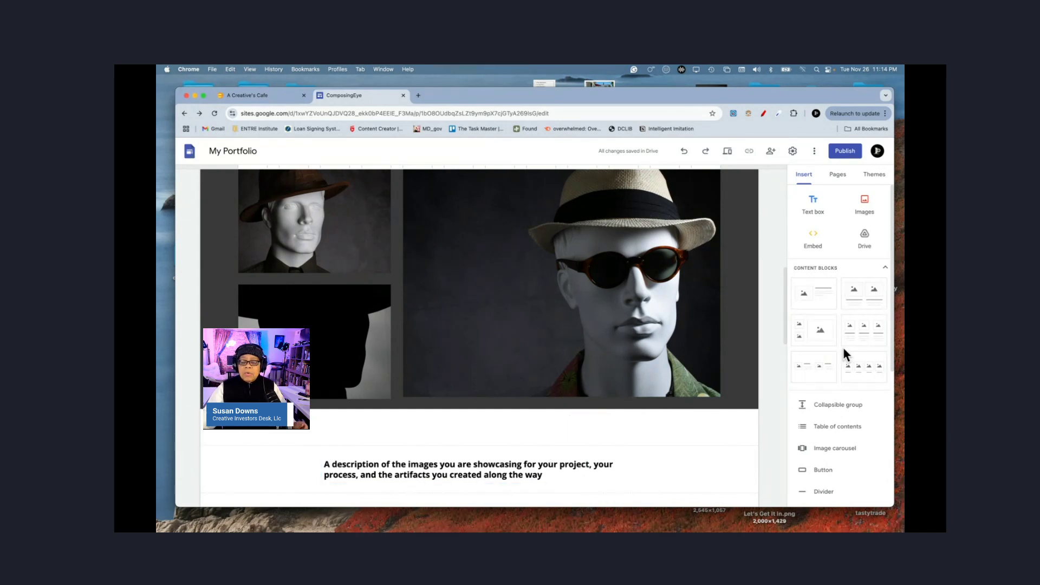
# Step: Insert a captioned three-image block and delete the left and middle column titles
pyautogui.click(862, 342)
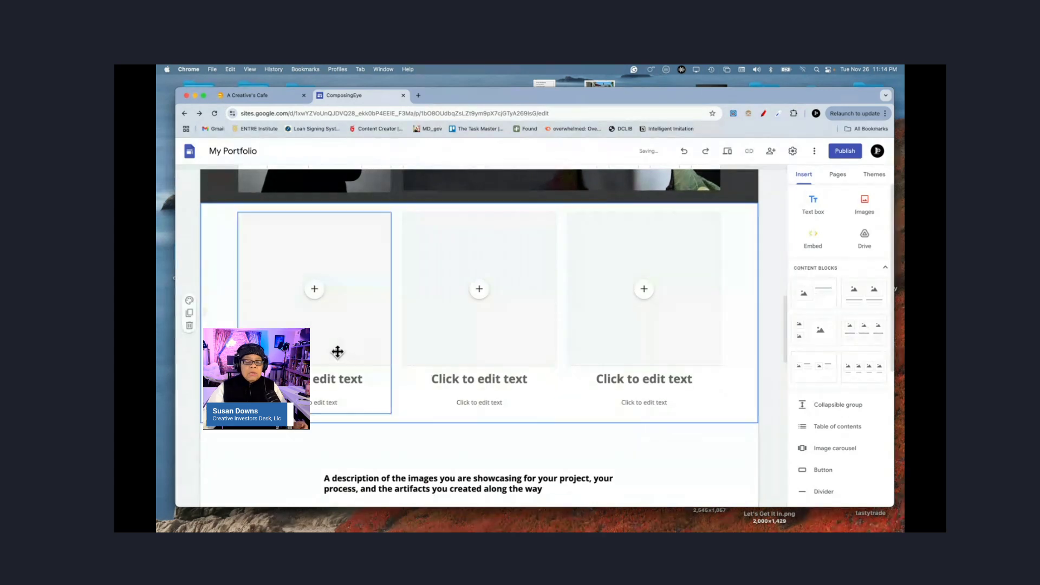
pyautogui.click(312, 387)
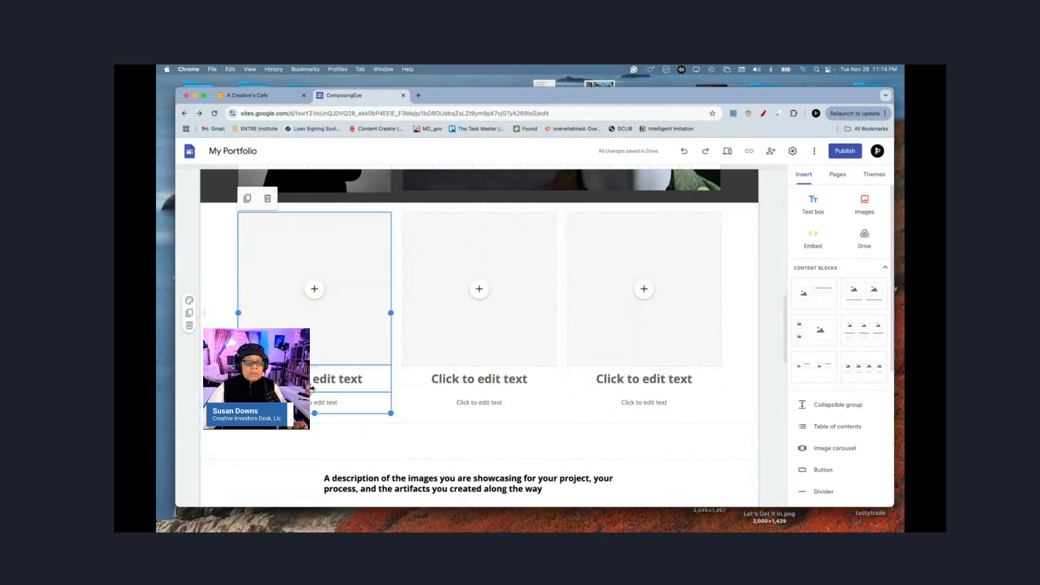
pyautogui.click(314, 383)
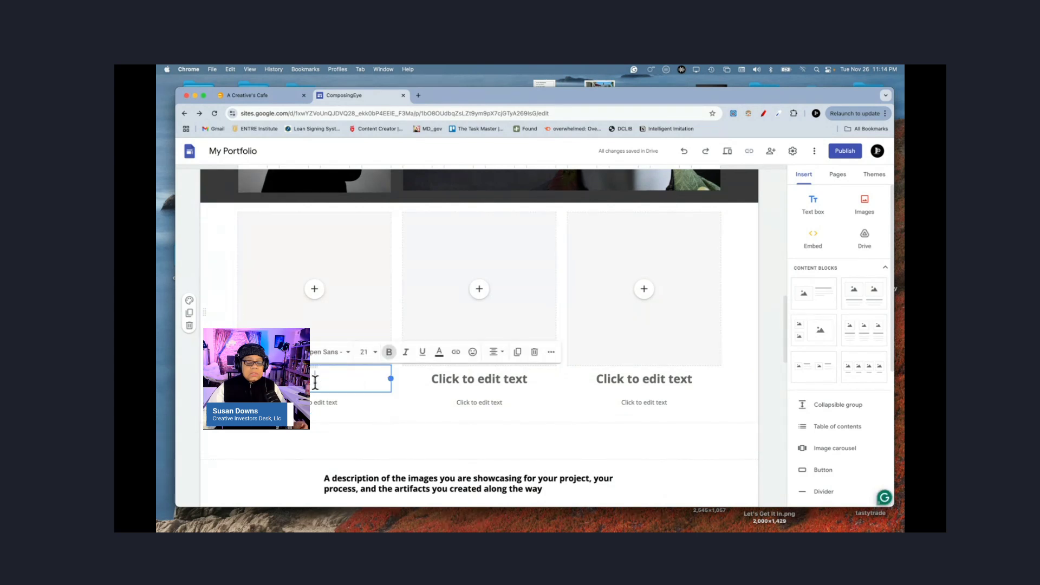
pyautogui.click(536, 357)
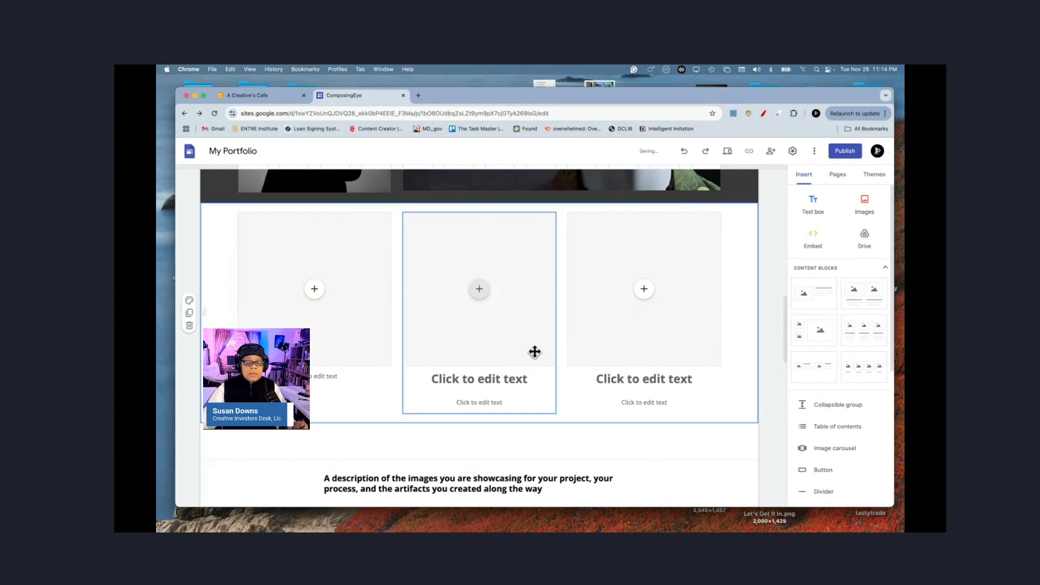
pyautogui.click(466, 389)
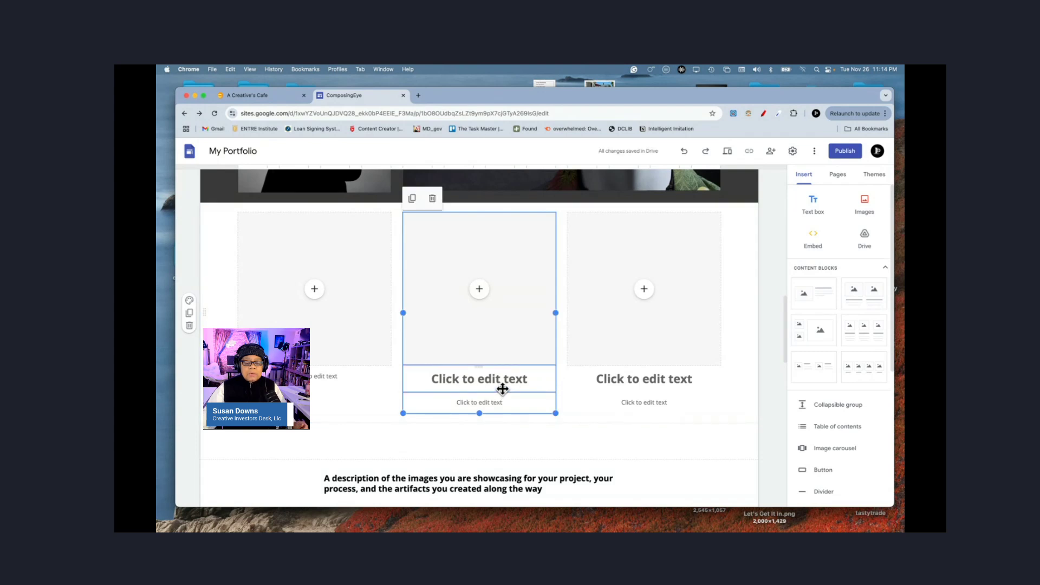
pyautogui.click(502, 388)
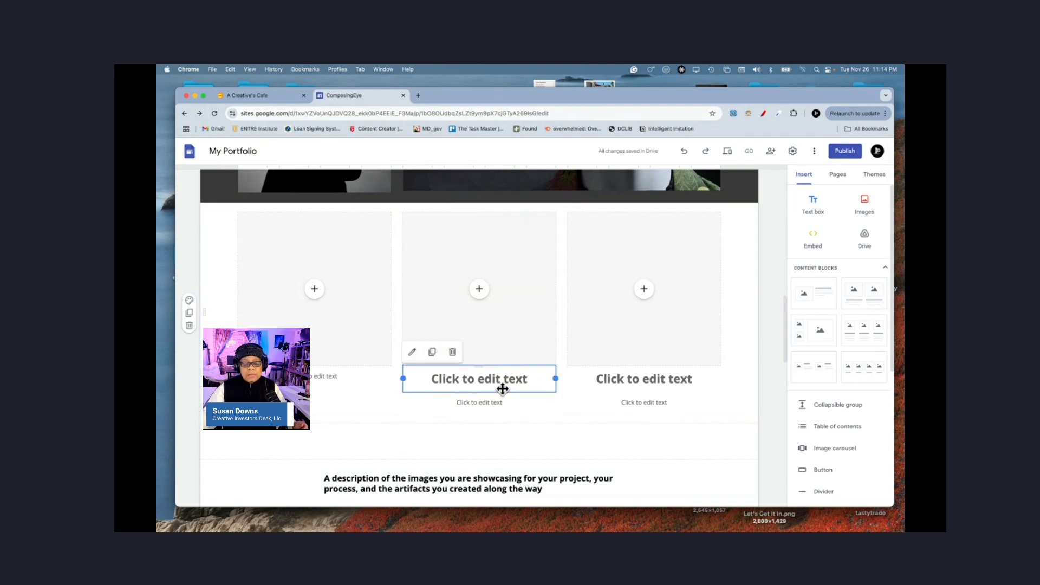
pyautogui.click(452, 355)
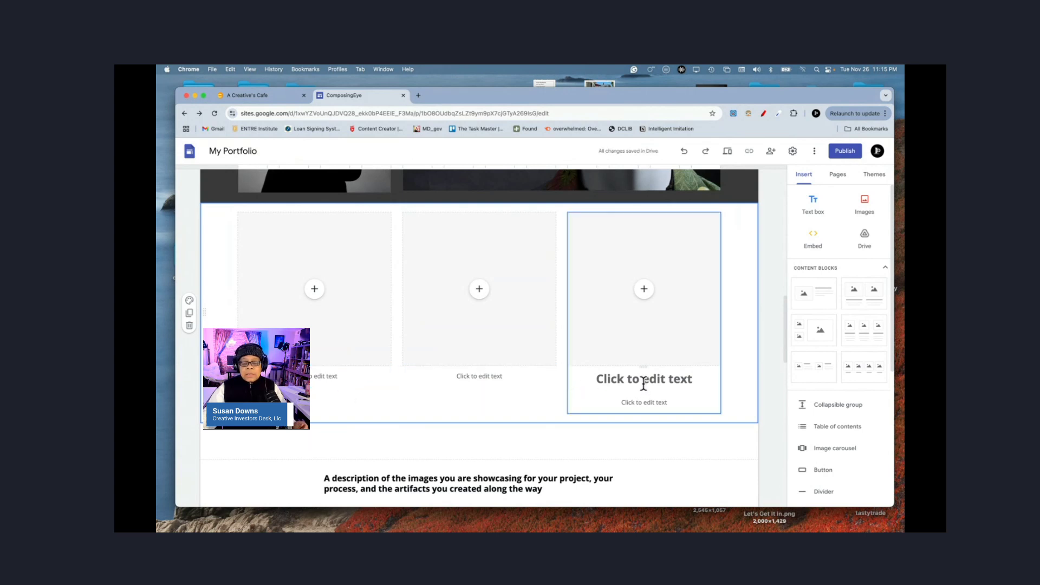
# Step: Delete the right column's title and give the section the dark Style 2 colours
pyautogui.click(644, 382)
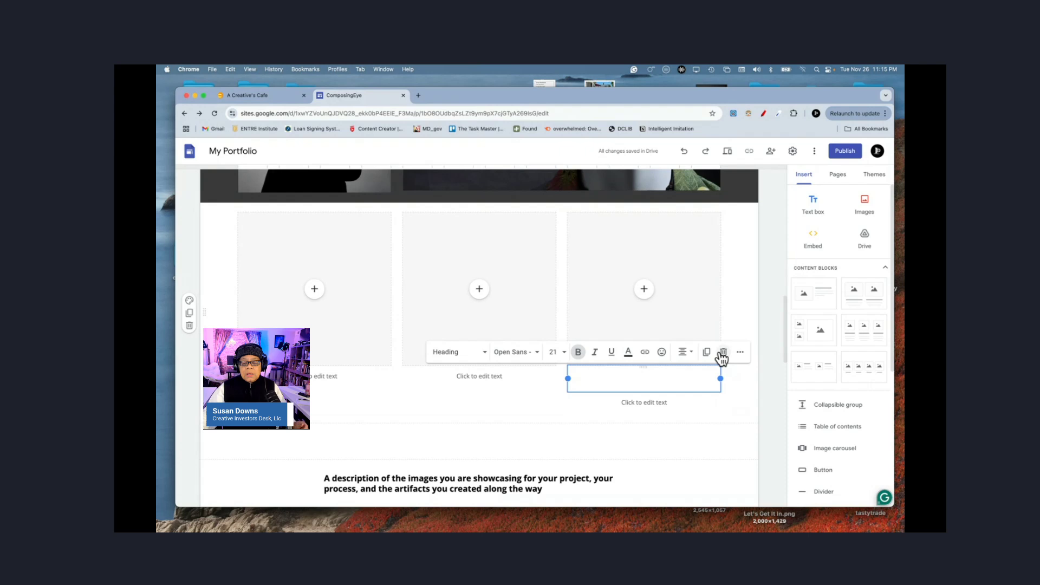
pyautogui.click(723, 352)
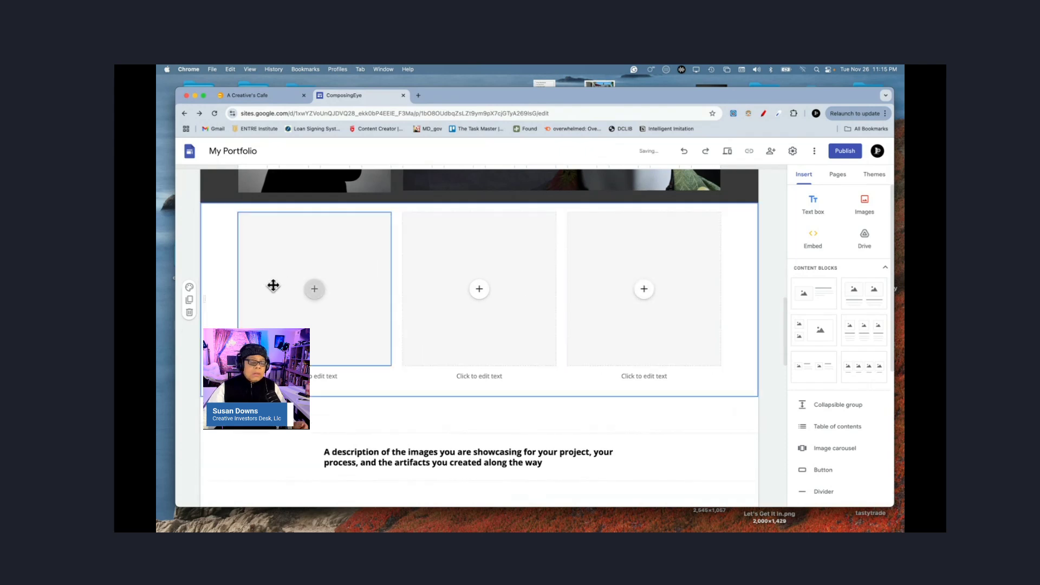
pyautogui.click(189, 287)
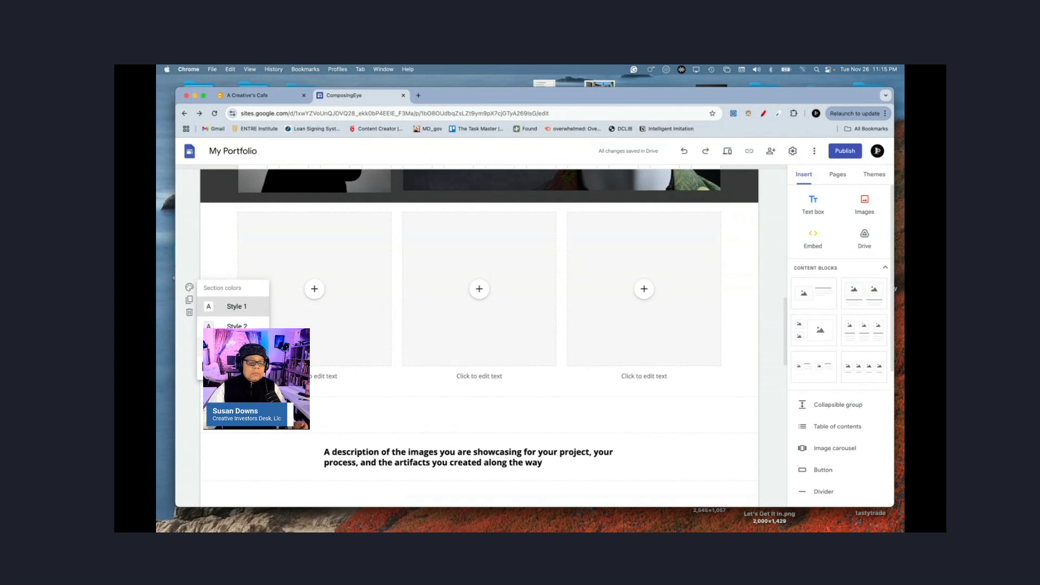
pyautogui.click(236, 326)
# Step: Caption the first tile WORK and set the caption's font size to 18
pyautogui.click(318, 376)
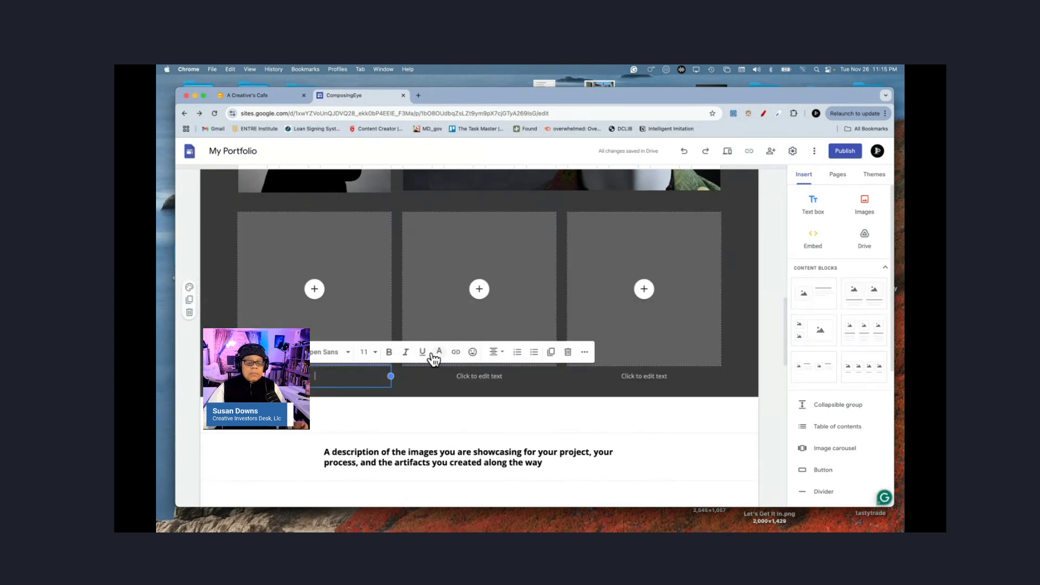
pyautogui.click(364, 354)
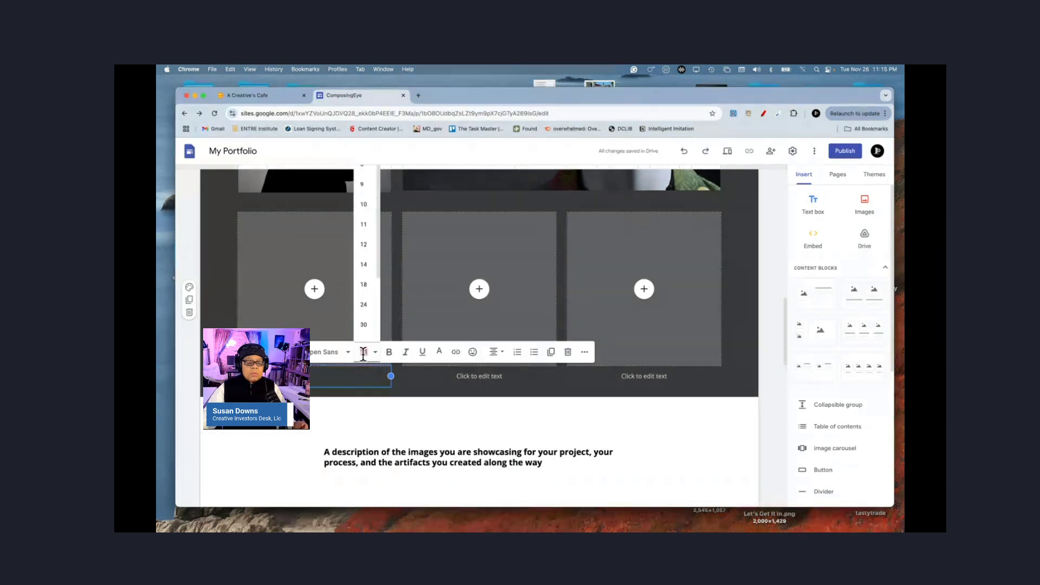
pyautogui.click(363, 268)
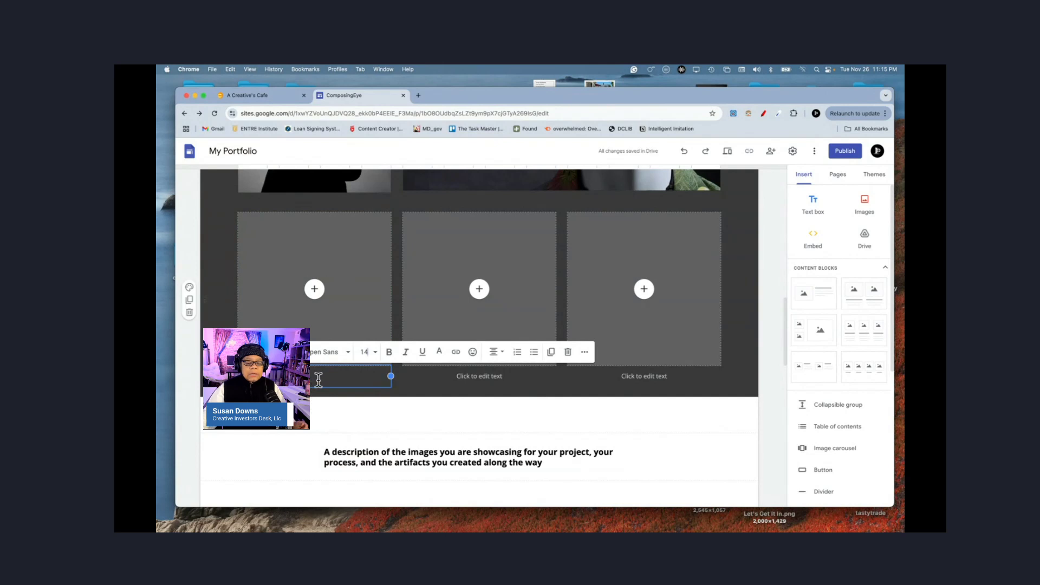
pyautogui.click(373, 351)
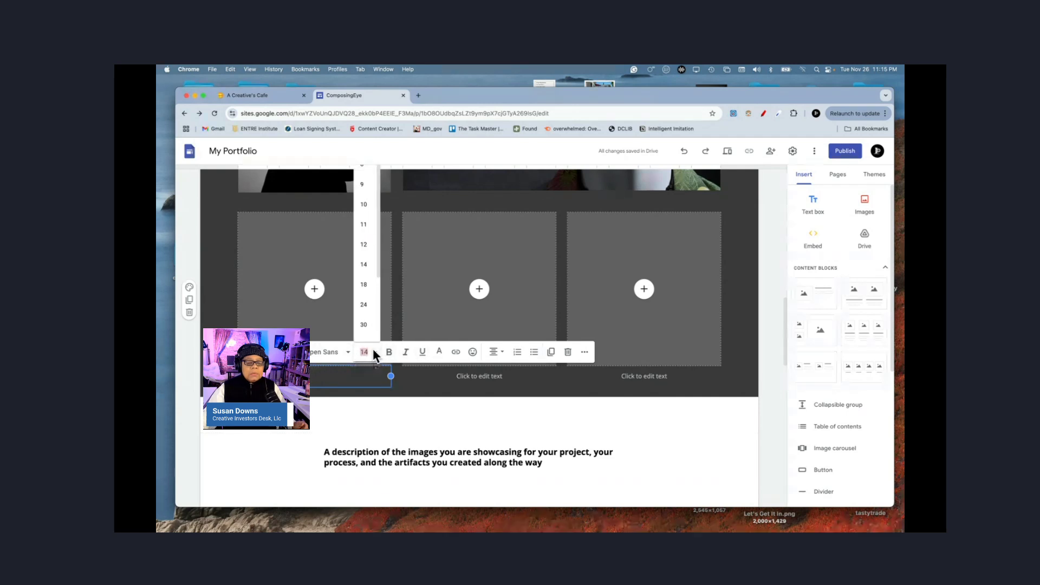
pyautogui.click(366, 225)
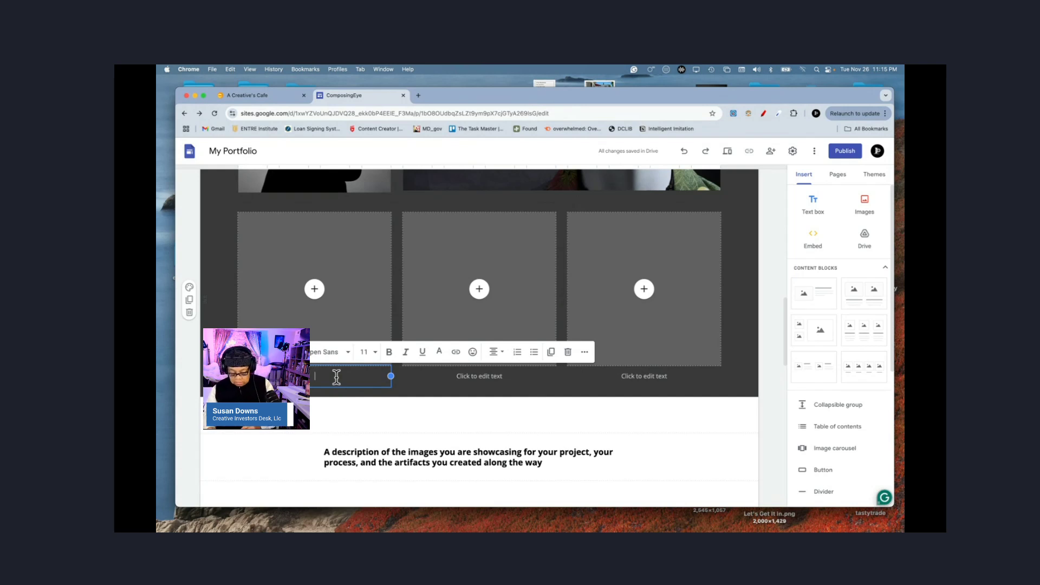
pyautogui.write('WORK')
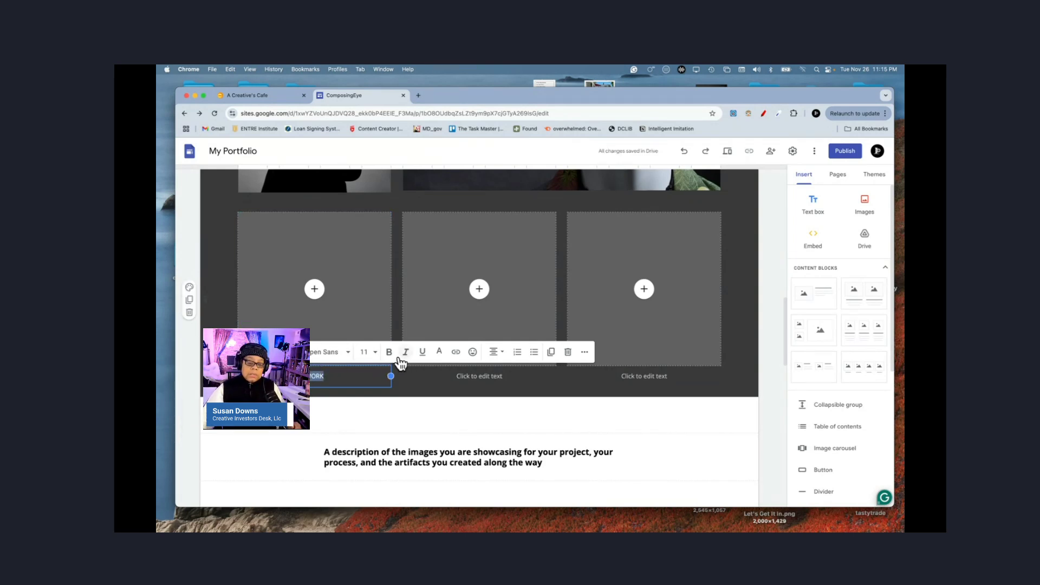
pyautogui.click(373, 353)
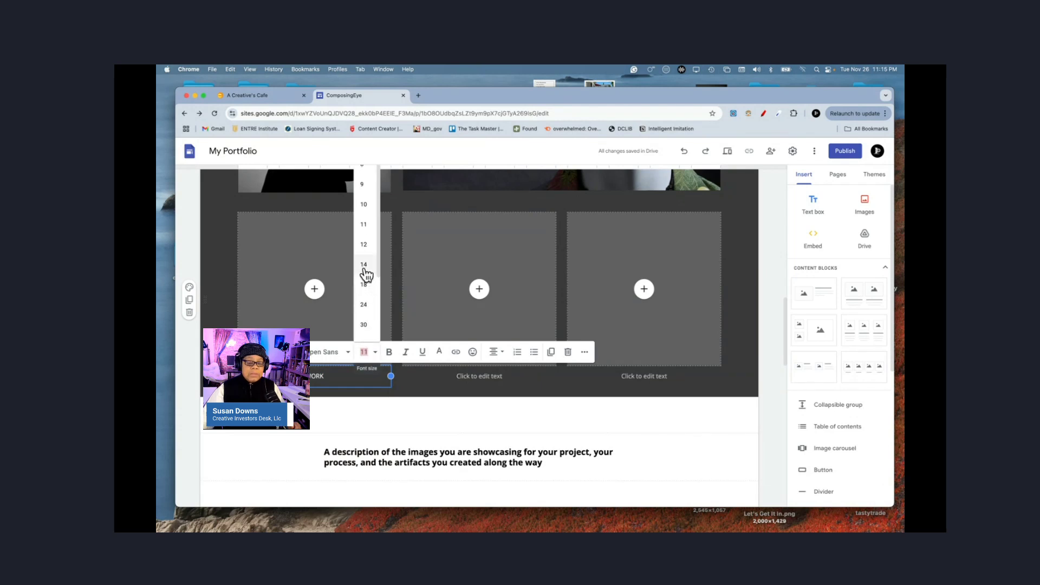
pyautogui.click(363, 286)
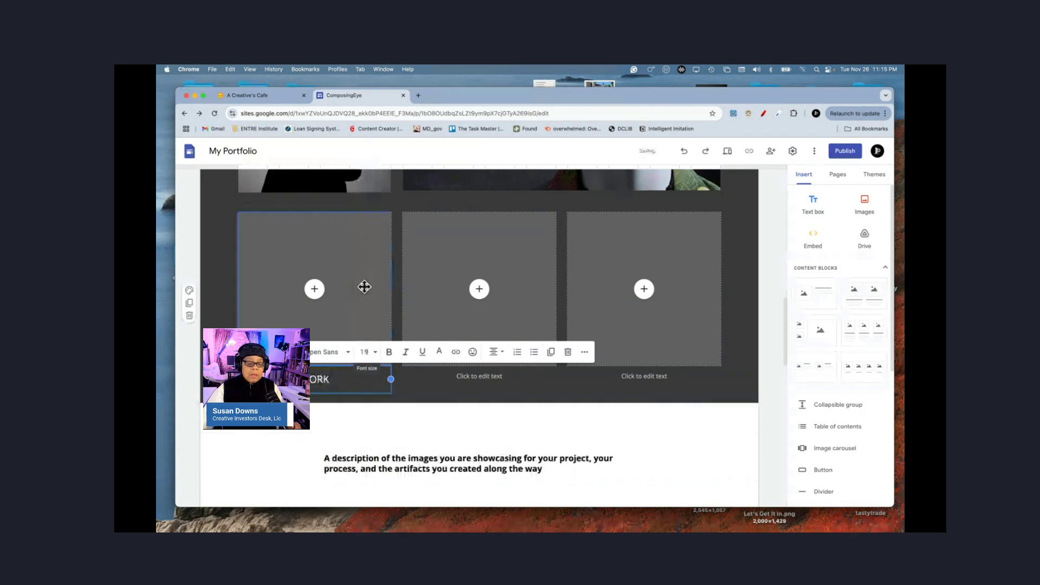
# Step: Caption the middle tile REST in size 18 text
pyautogui.click(476, 376)
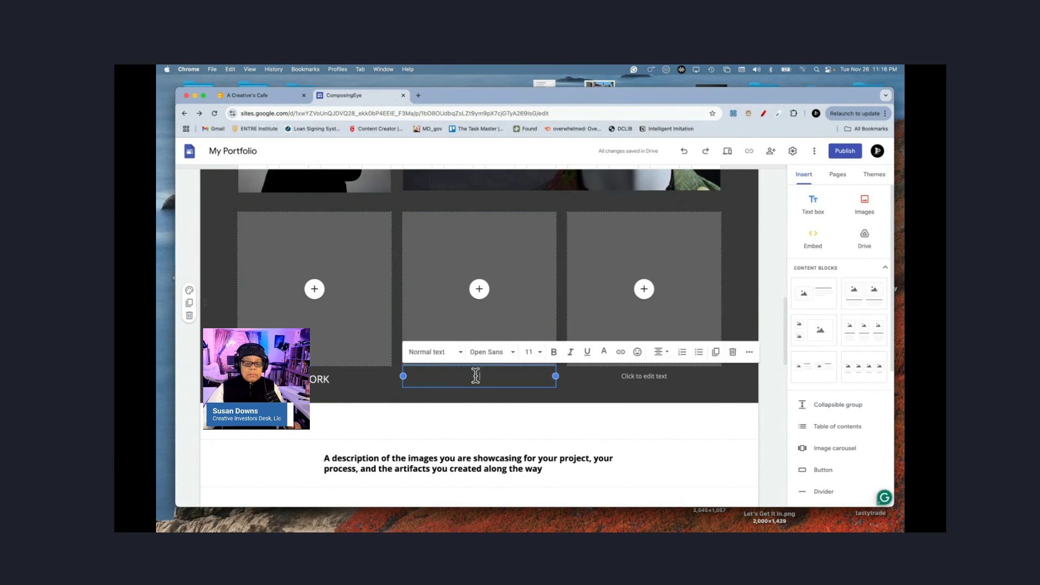
pyautogui.write('REST')
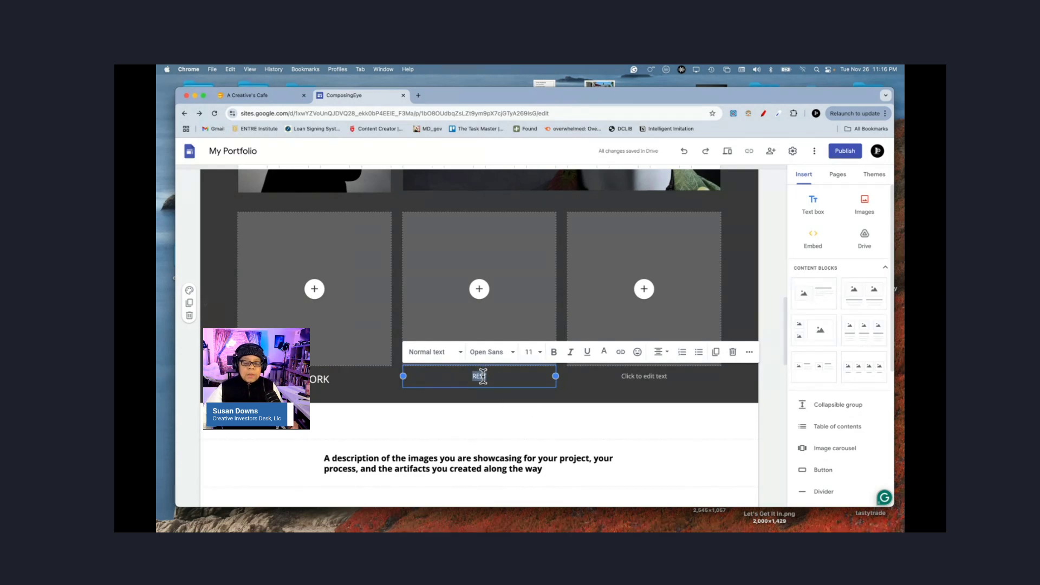
pyautogui.click(531, 352)
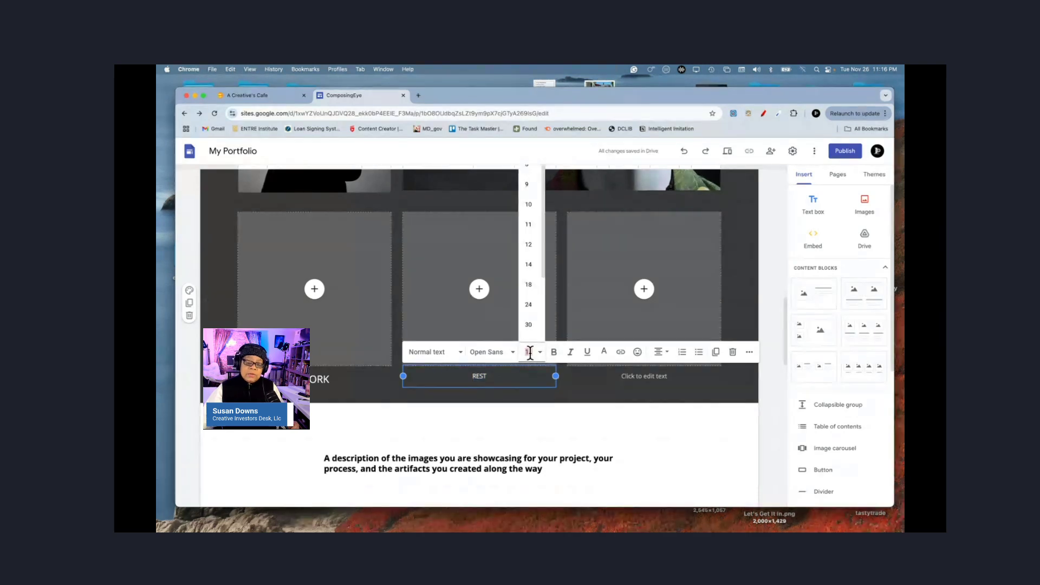
pyautogui.click(529, 284)
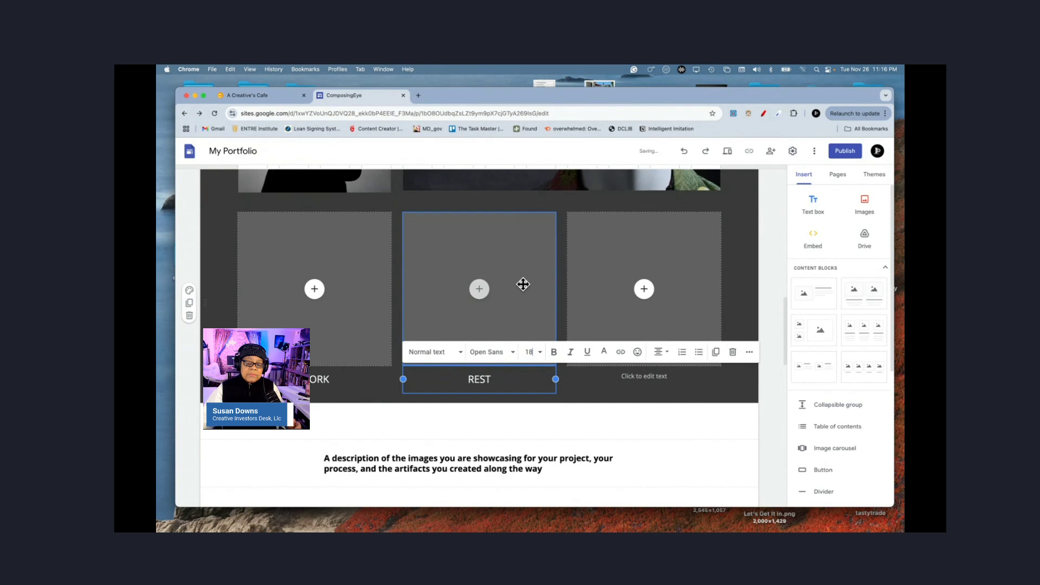
# Step: Copy the REST caption into the third tile and change it to PLAY
pyautogui.doubleClick(485, 379)
pyautogui.press('super+c')
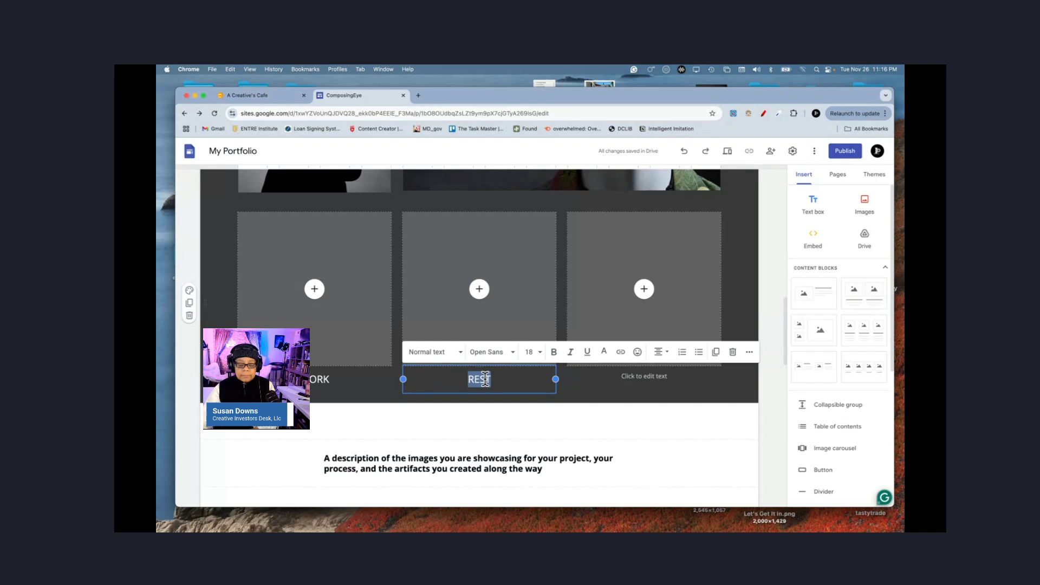
pyautogui.click(648, 379)
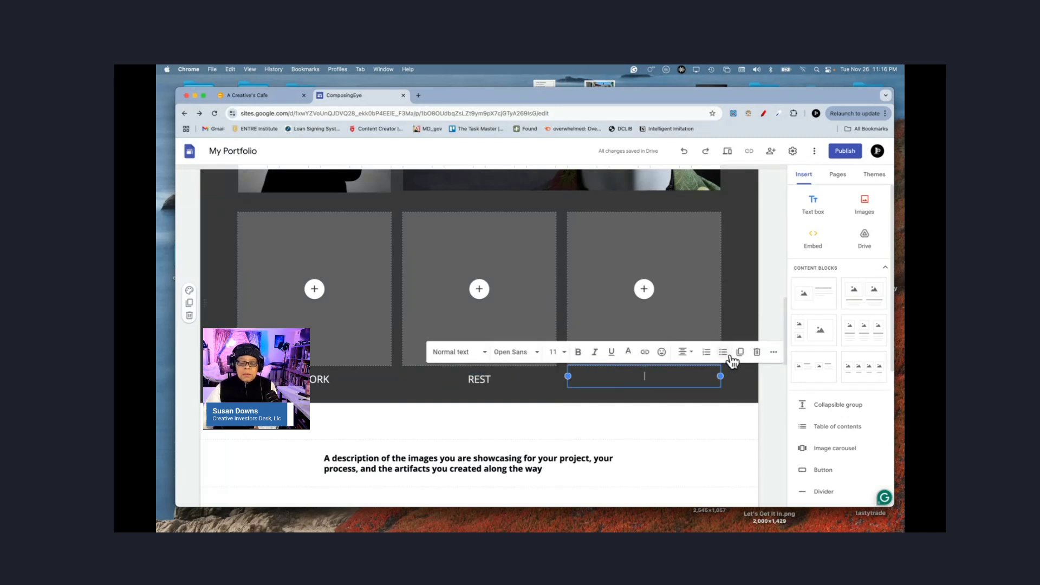
pyautogui.press('super+v')
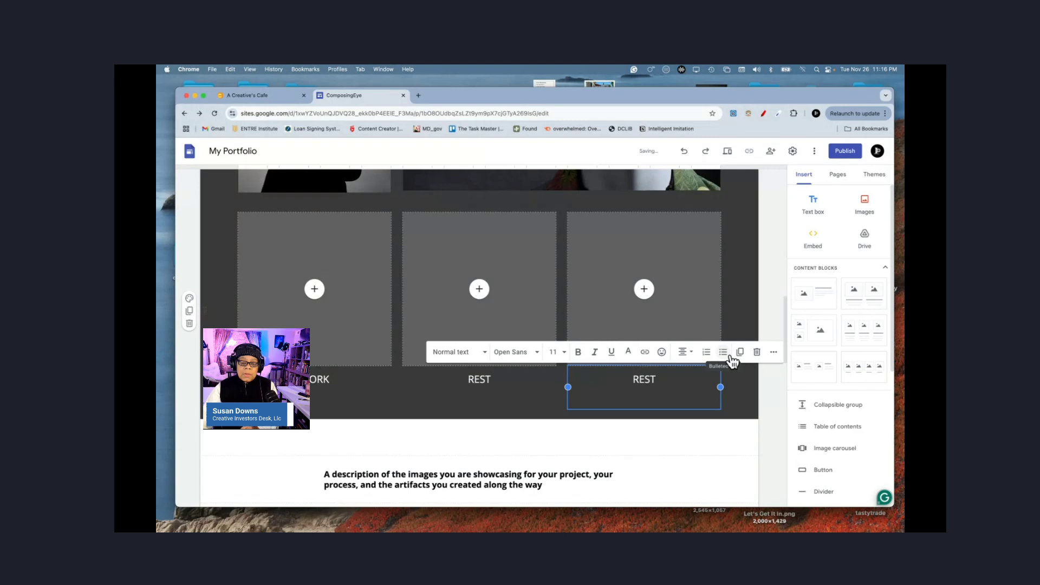
pyautogui.doubleClick(648, 382)
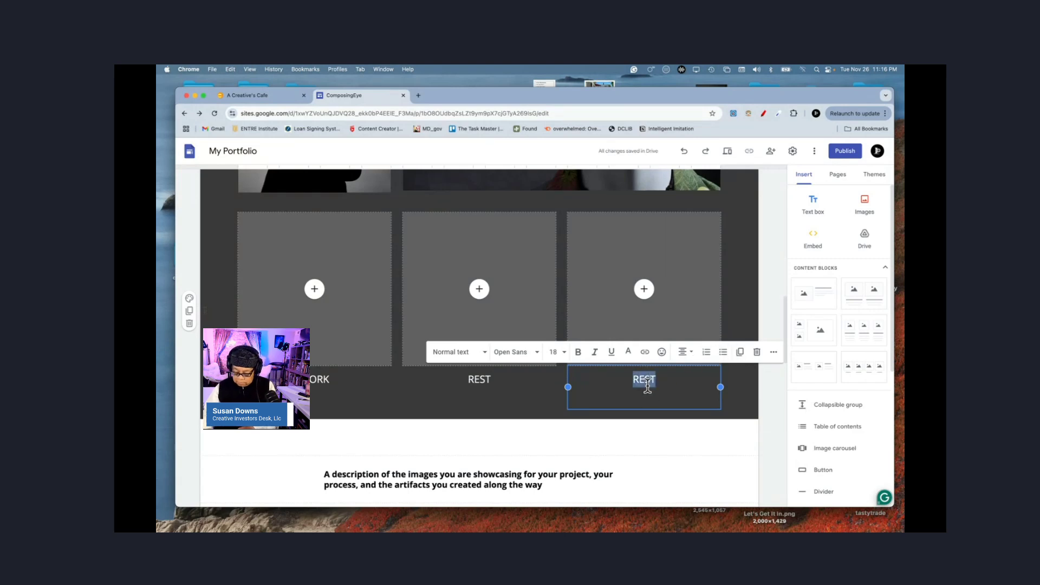
pyautogui.write('P')
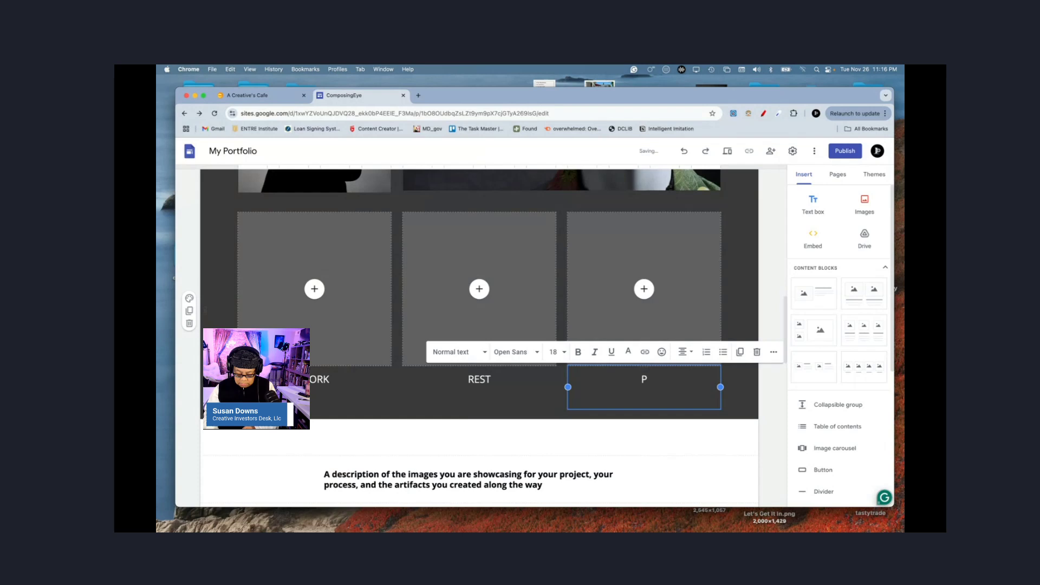
pyautogui.write('LAY')
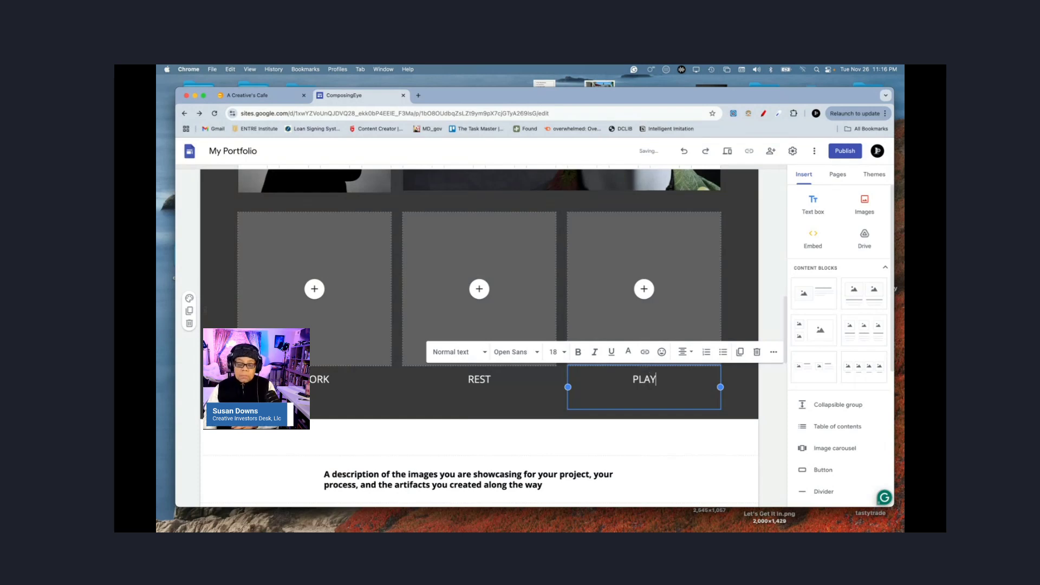
pyautogui.click(772, 400)
# Step: Scroll down to the team-role description and select the Next project button
pyautogui.scroll(1, 552, 334)
pyautogui.scroll(5, 553, 334)
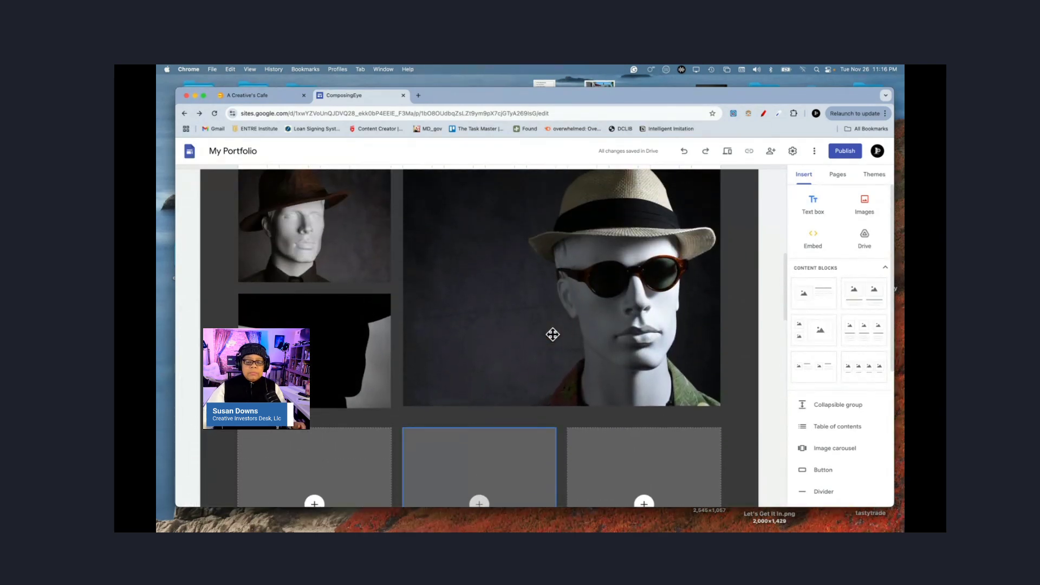
pyautogui.scroll(-5, 552, 335)
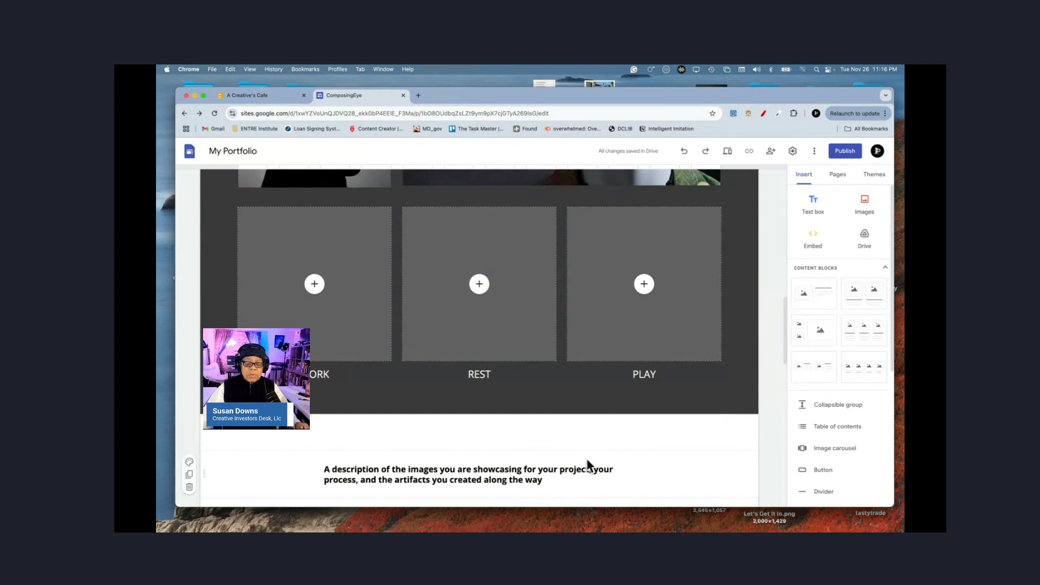
pyautogui.scroll(-3, 636, 458)
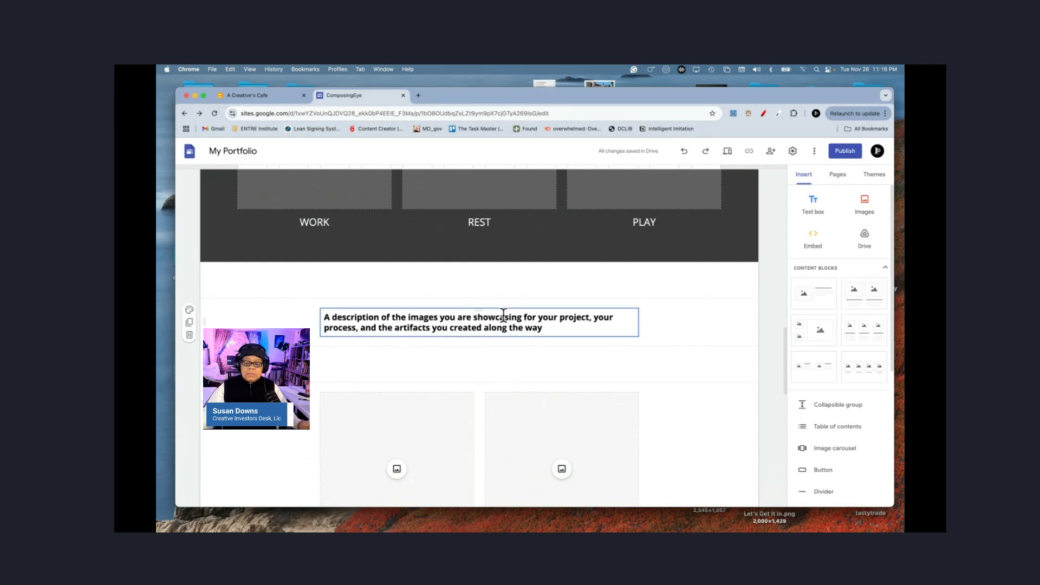
pyautogui.click(674, 362)
pyautogui.scroll(-5, 675, 362)
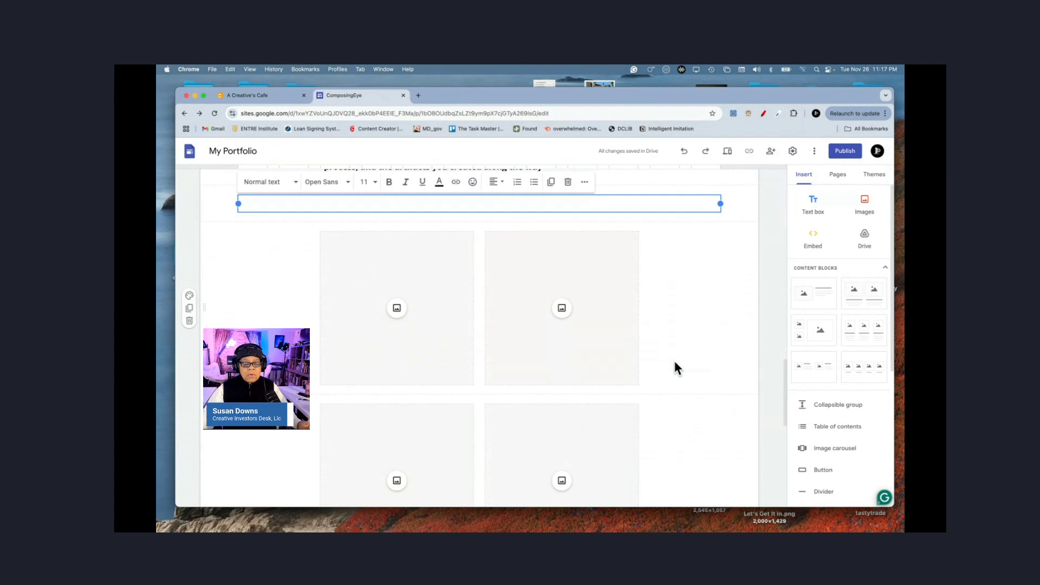
pyautogui.scroll(-6, 674, 362)
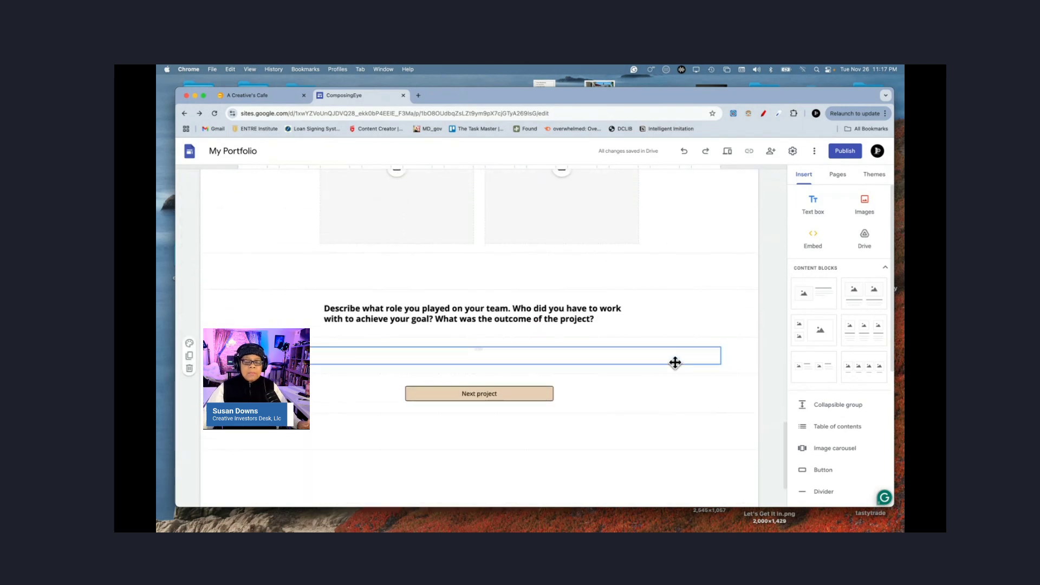
pyautogui.click(675, 363)
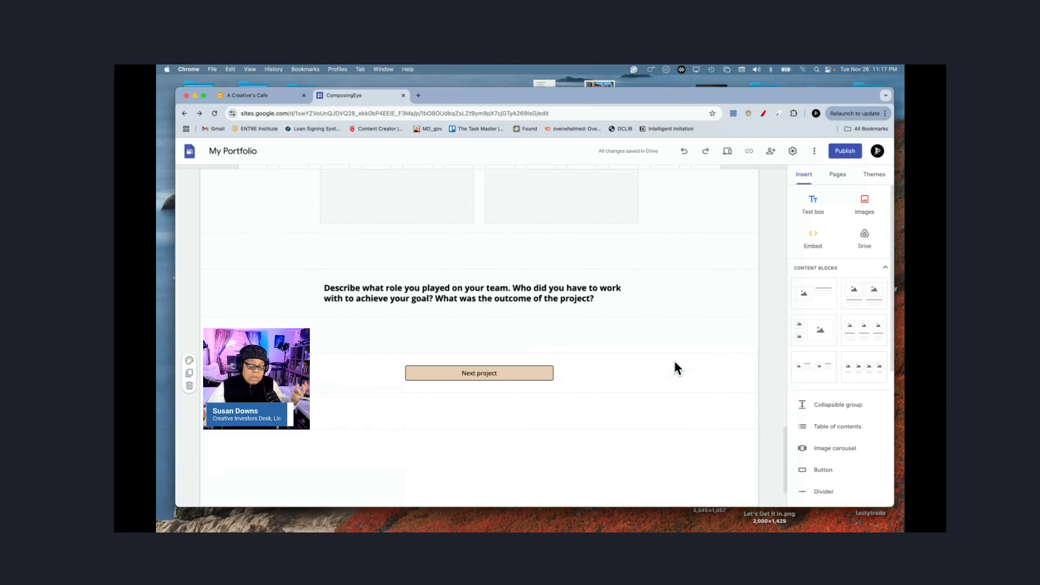
pyautogui.click(504, 375)
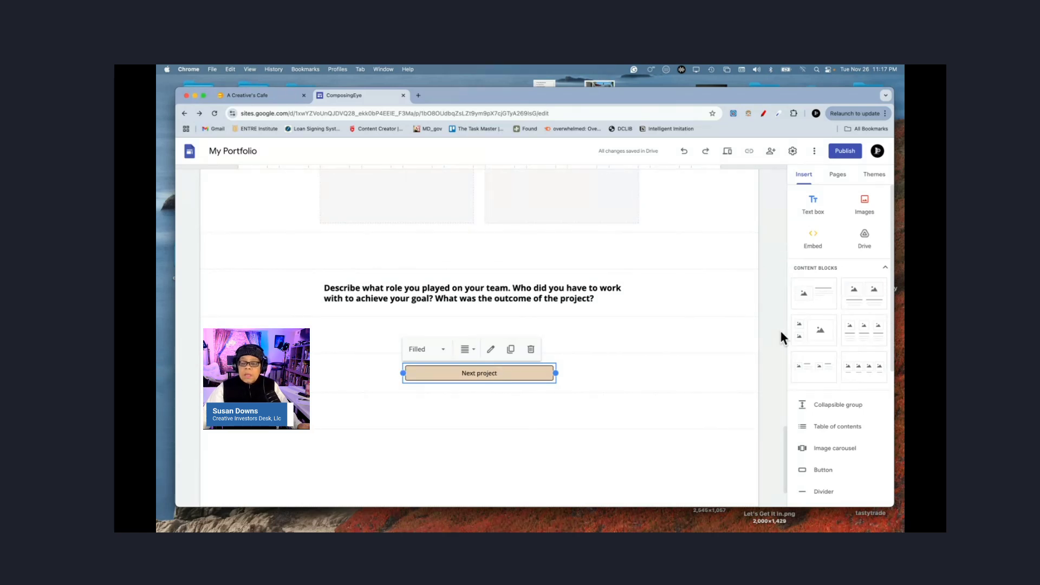
# Step: Open an empty Insert button dialog with name and link fields beside Next project
pyautogui.scroll(-3, 823, 419)
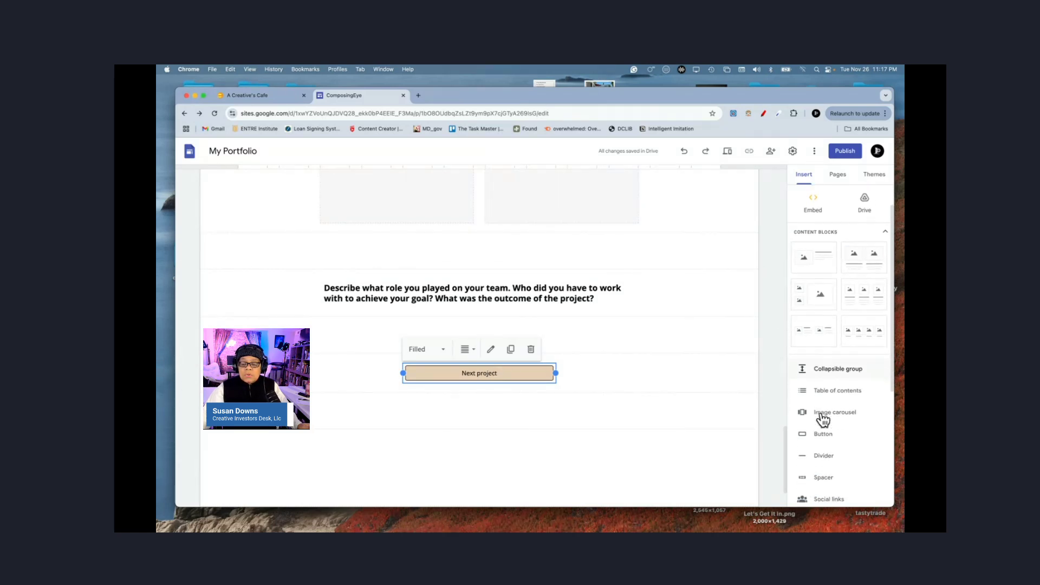
pyautogui.click(823, 420)
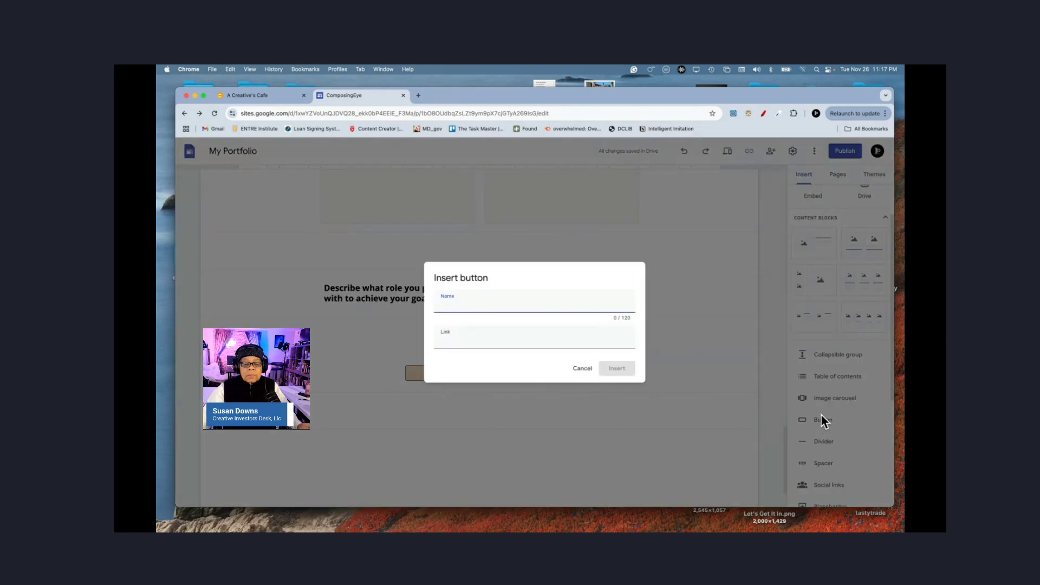
pyautogui.click(582, 371)
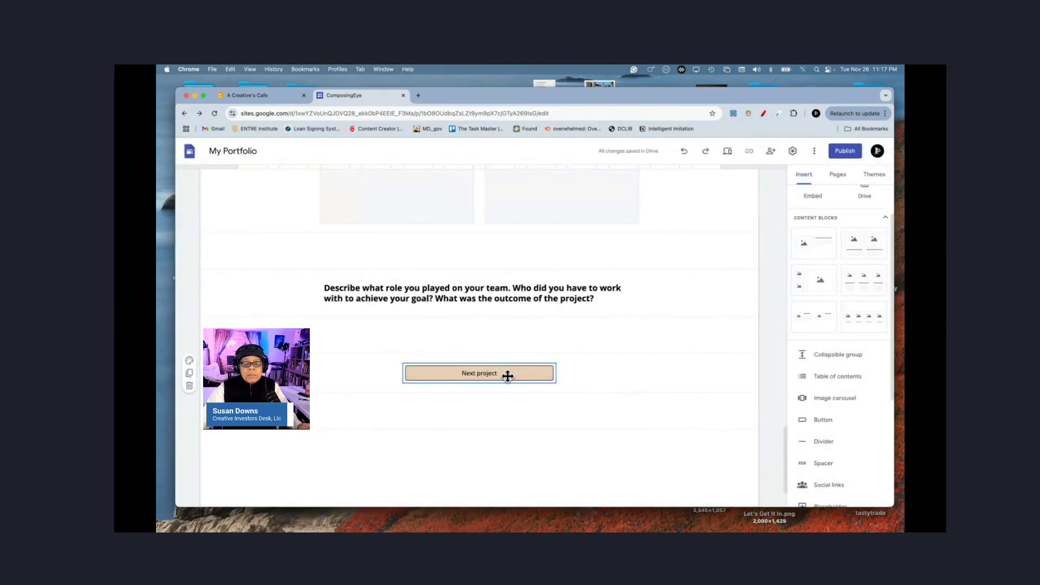
pyautogui.click(508, 375)
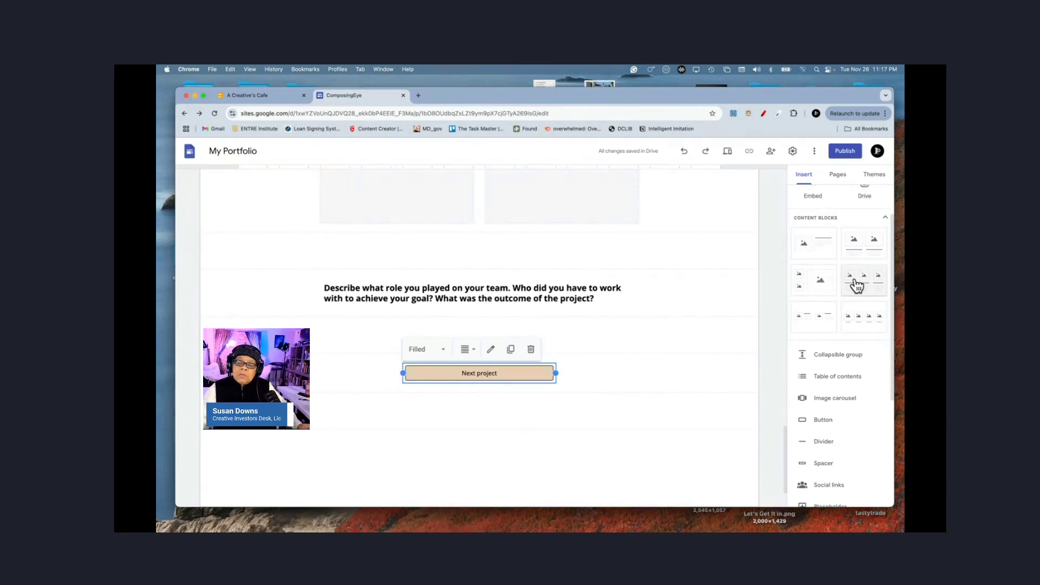
pyautogui.scroll(2, 828, 280)
pyautogui.scroll(-6, 829, 280)
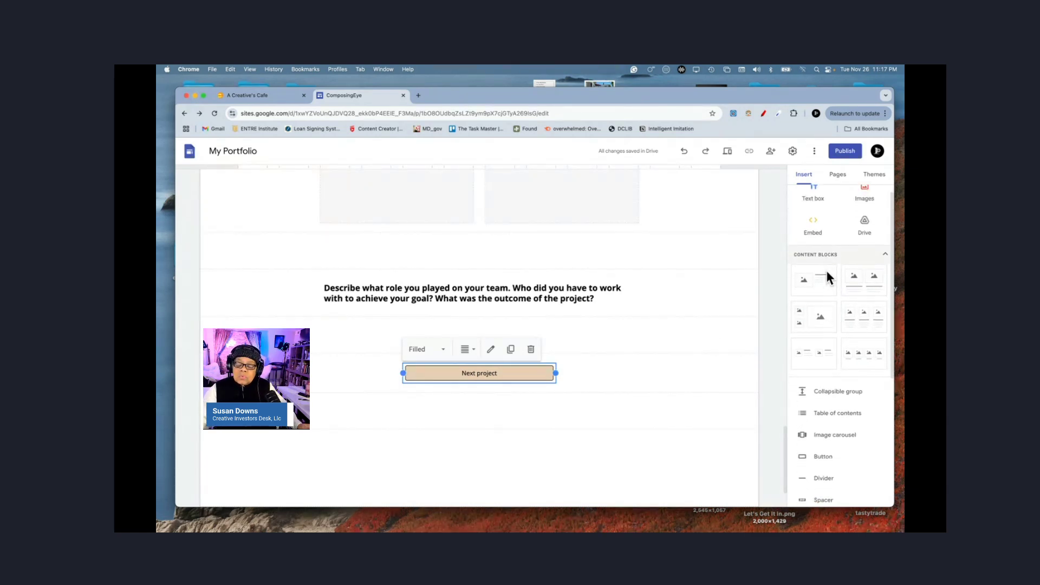
pyautogui.scroll(-2, 828, 277)
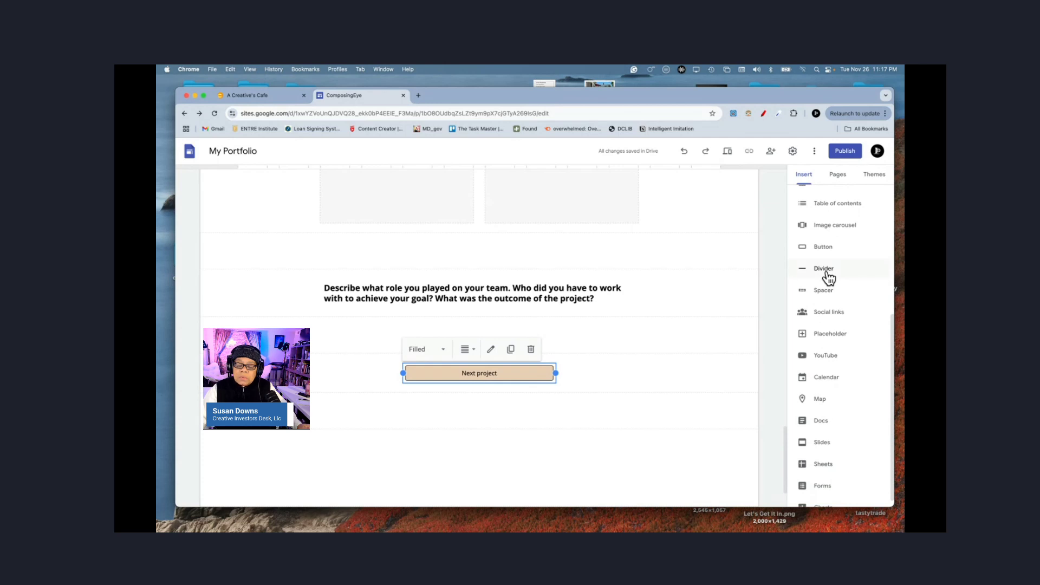
pyautogui.scroll(-1, 828, 274)
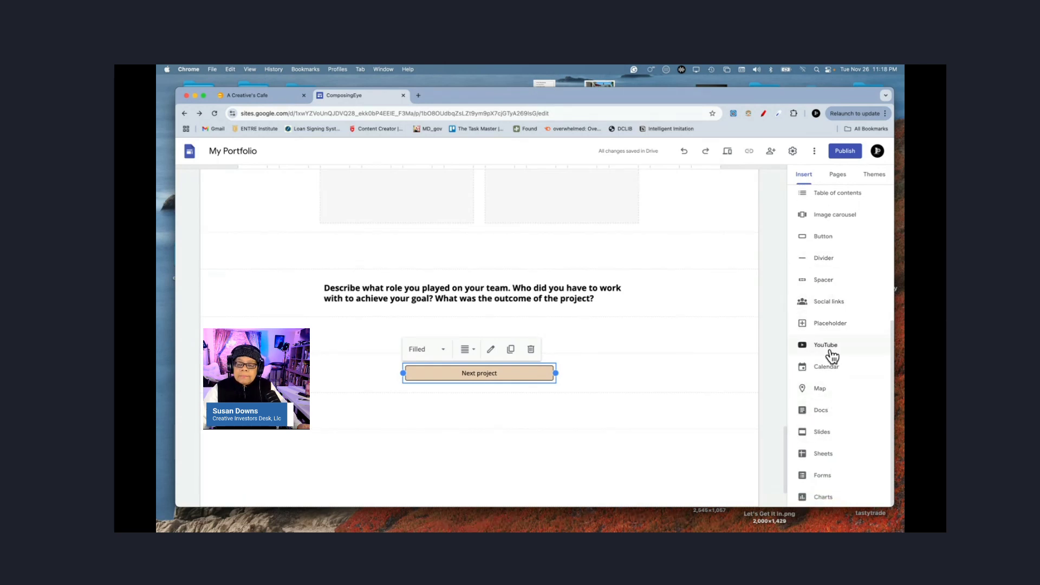
pyautogui.click(822, 237)
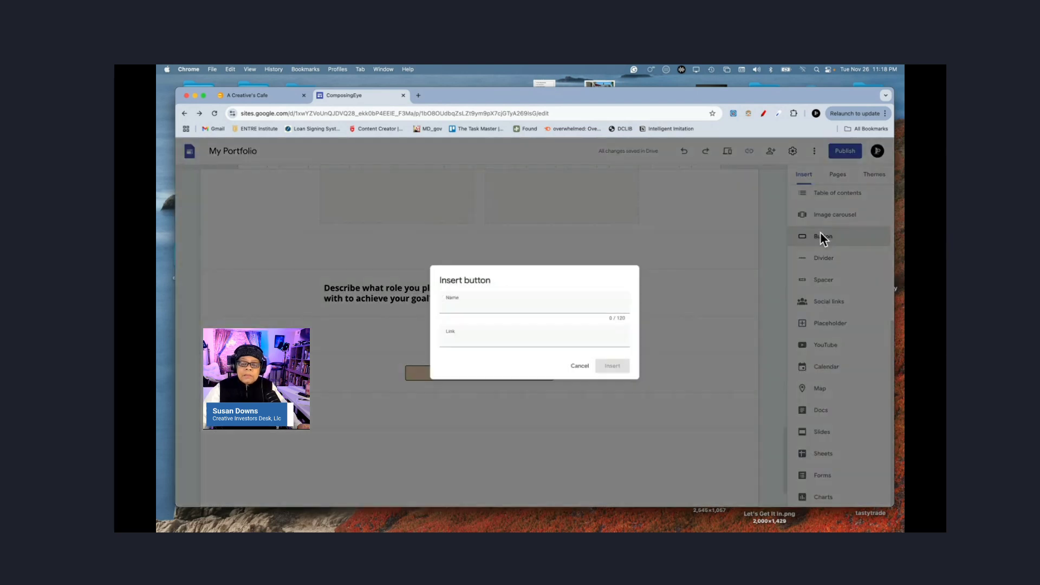
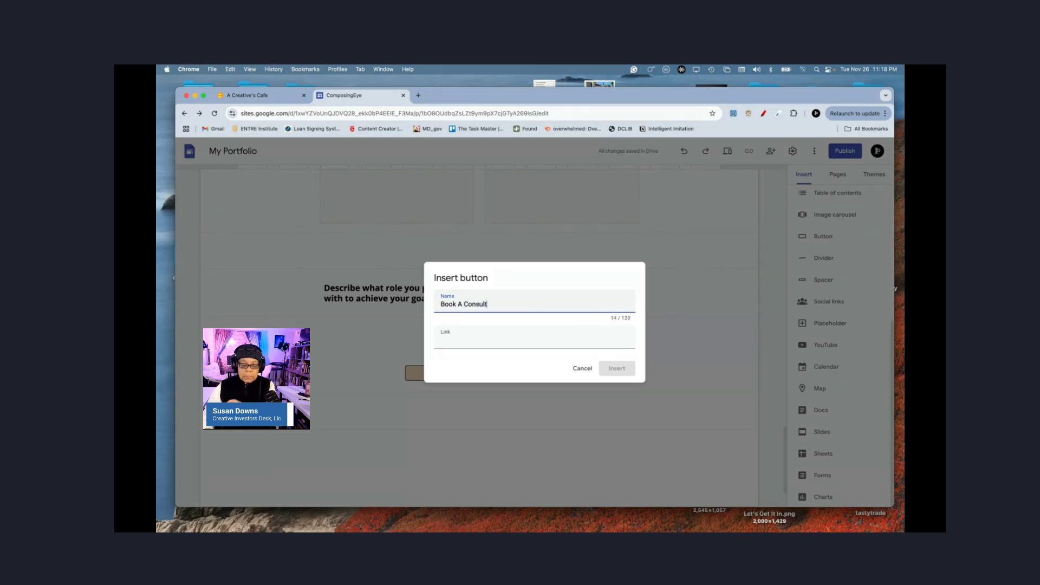
# Step: Link the Book A Consult button to the site's About page and insert it
pyautogui.click(508, 338)
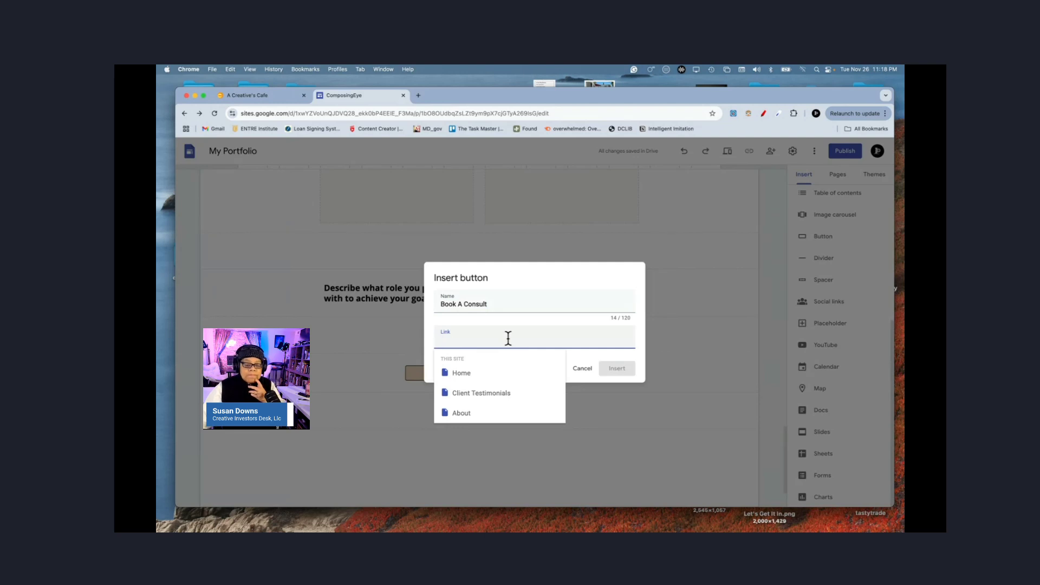
pyautogui.click(469, 413)
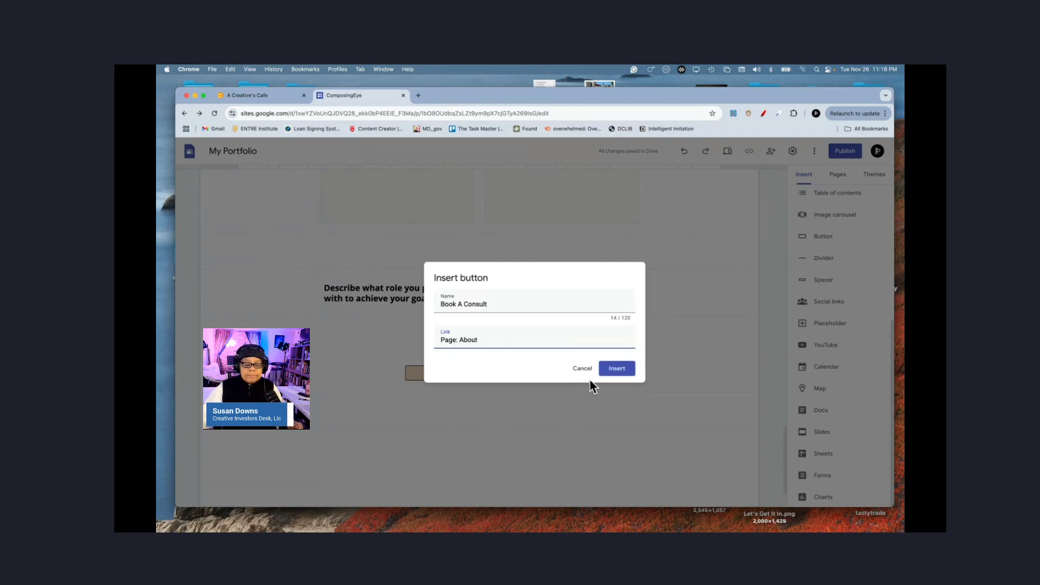
pyautogui.click(617, 369)
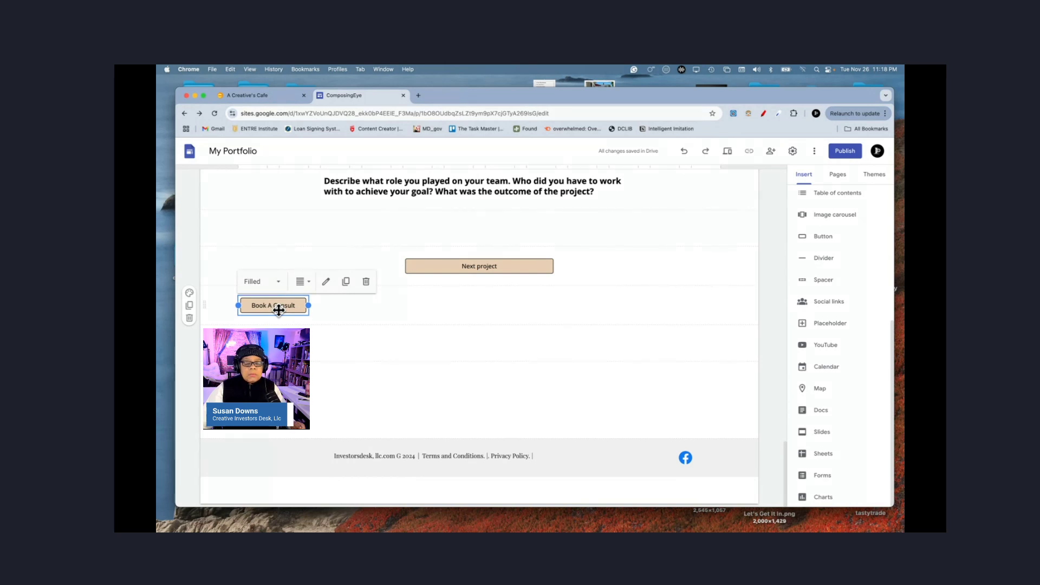
# Step: Move Book A Consult under Next project, delete the old and empty sections, and duplicate the image section
pyautogui.moveTo(278, 310); pyautogui.dragTo(489, 314)
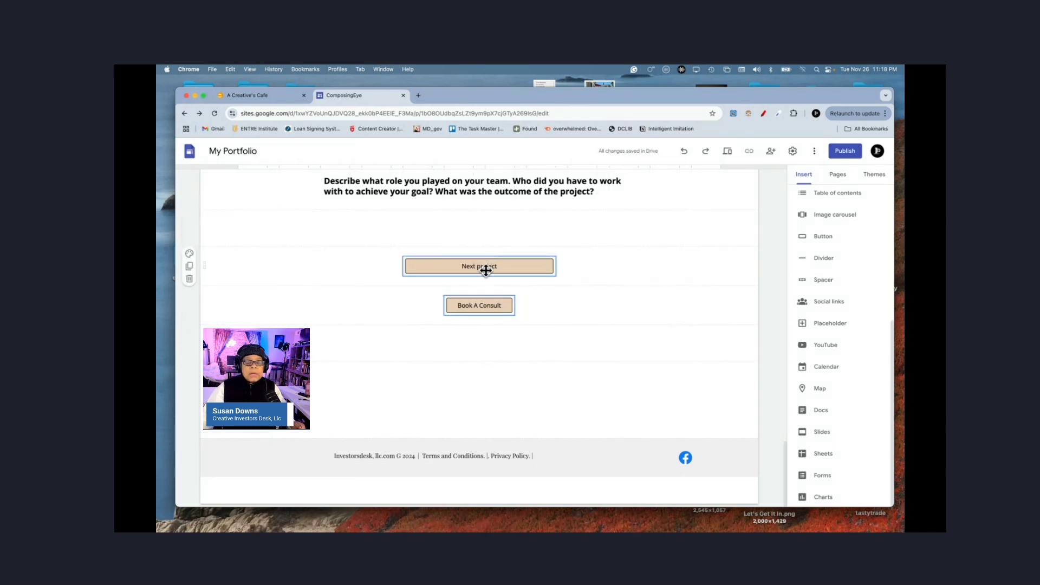
pyautogui.click(190, 280)
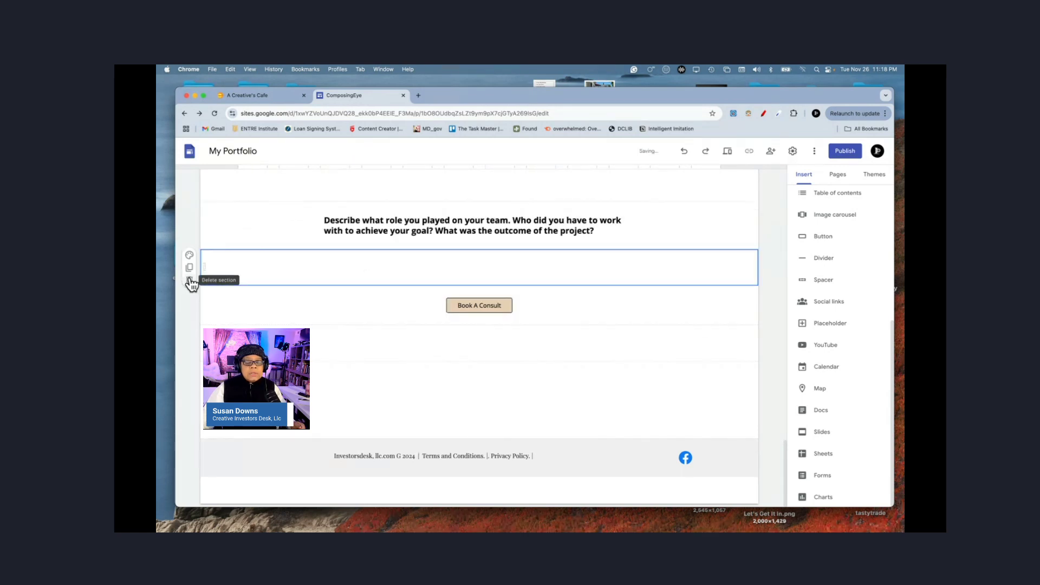
pyautogui.click(189, 280)
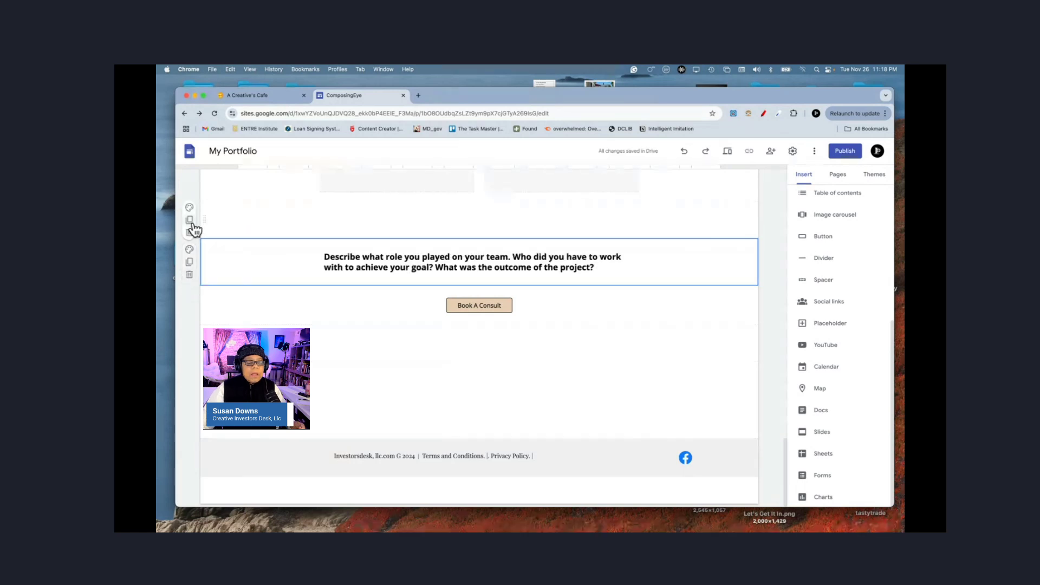
pyautogui.click(189, 221)
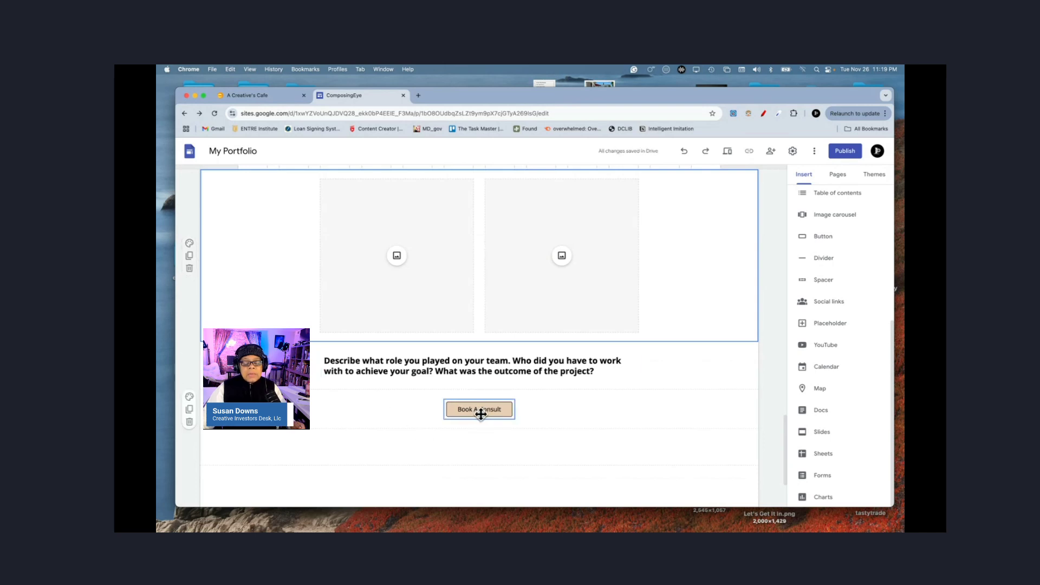
pyautogui.click(767, 335)
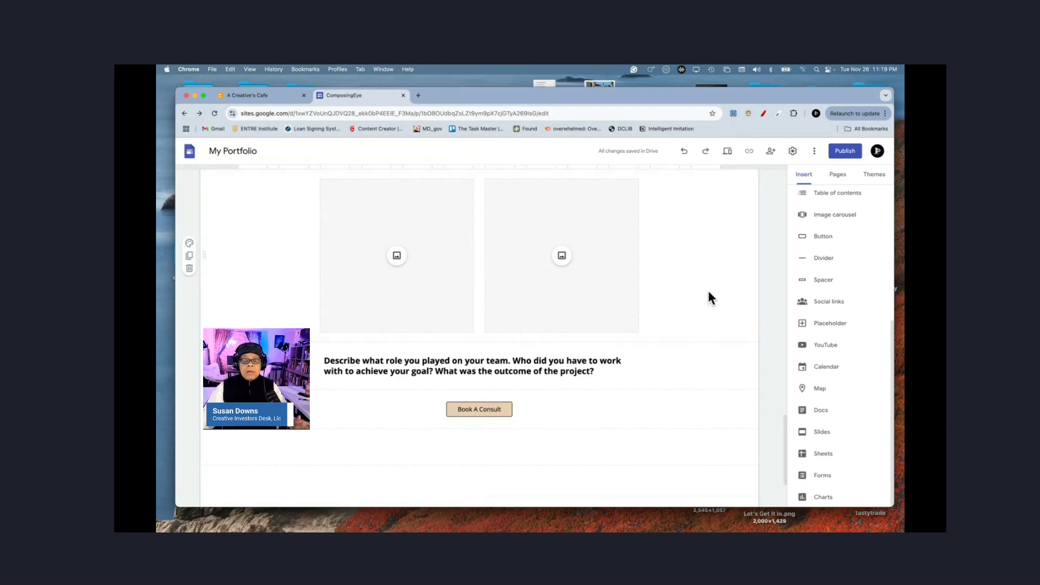
pyautogui.scroll(3, 708, 290)
pyautogui.scroll(15, 707, 290)
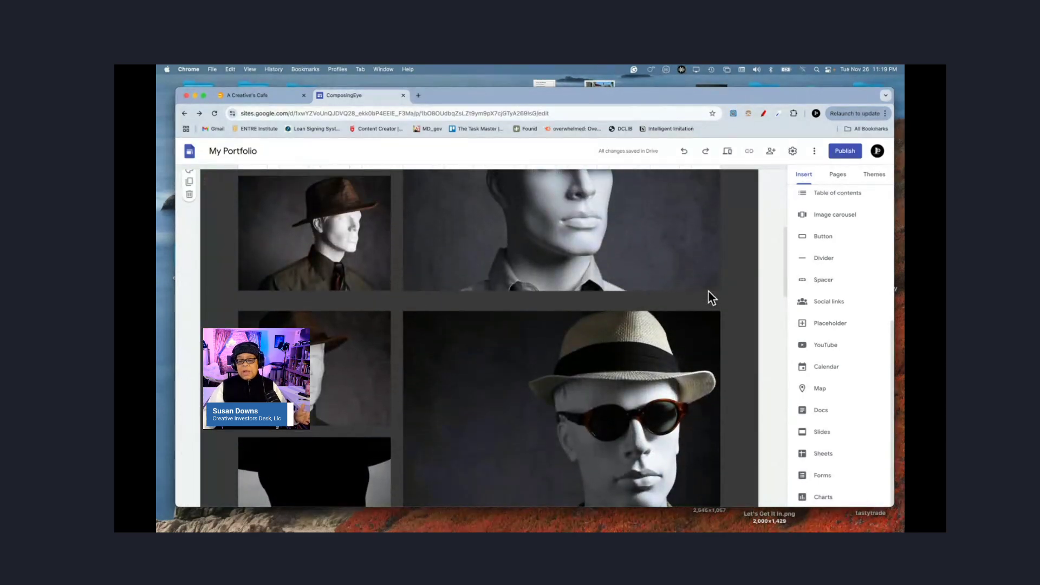
pyautogui.scroll(-15, 709, 291)
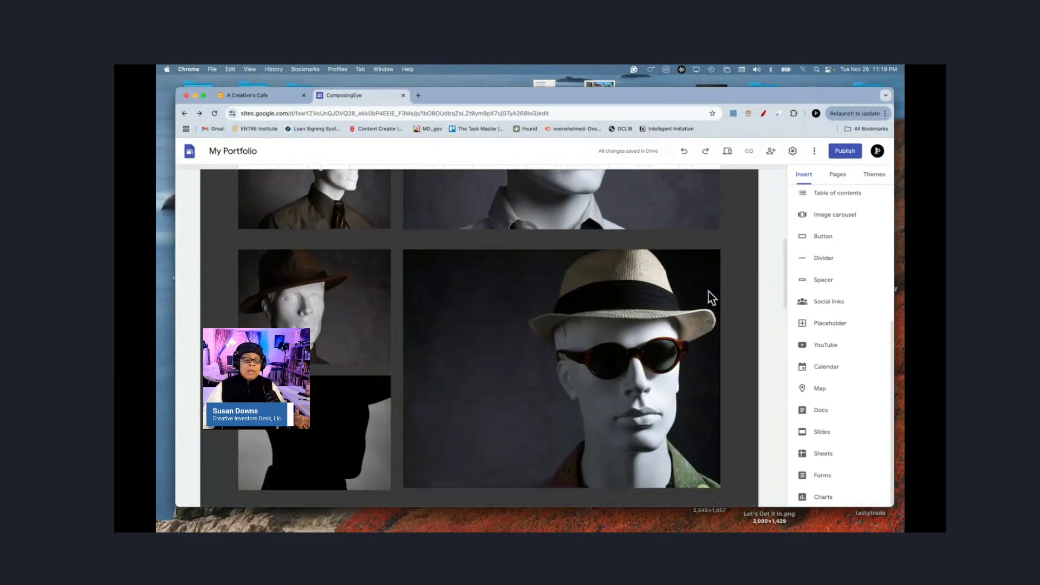
pyautogui.scroll(-5, 709, 292)
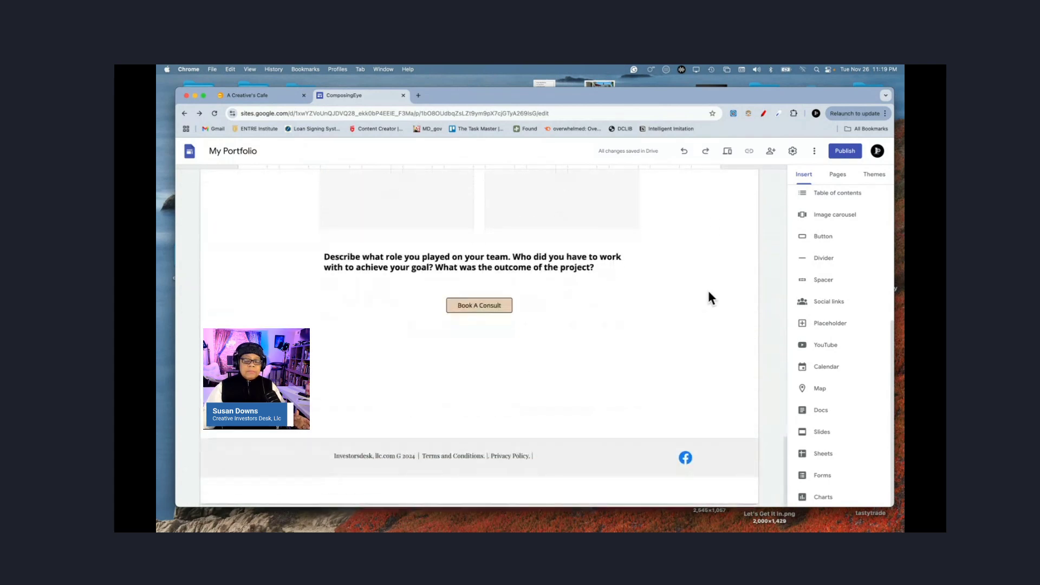
pyautogui.click(476, 309)
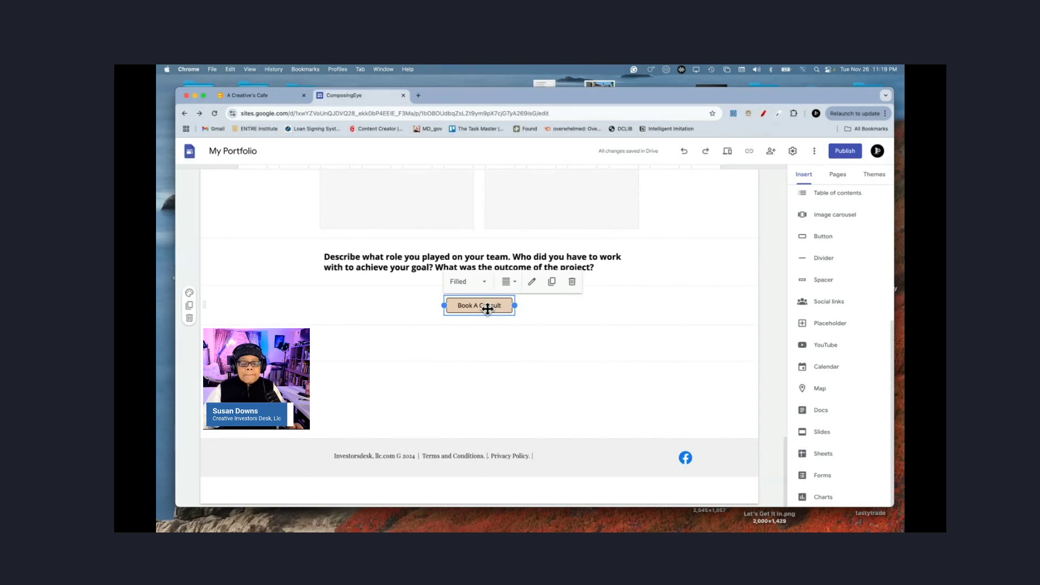
# Step: Open and cancel the Book A Consult button settings, then try the Outlined and Text styles
pyautogui.doubleClick(487, 307)
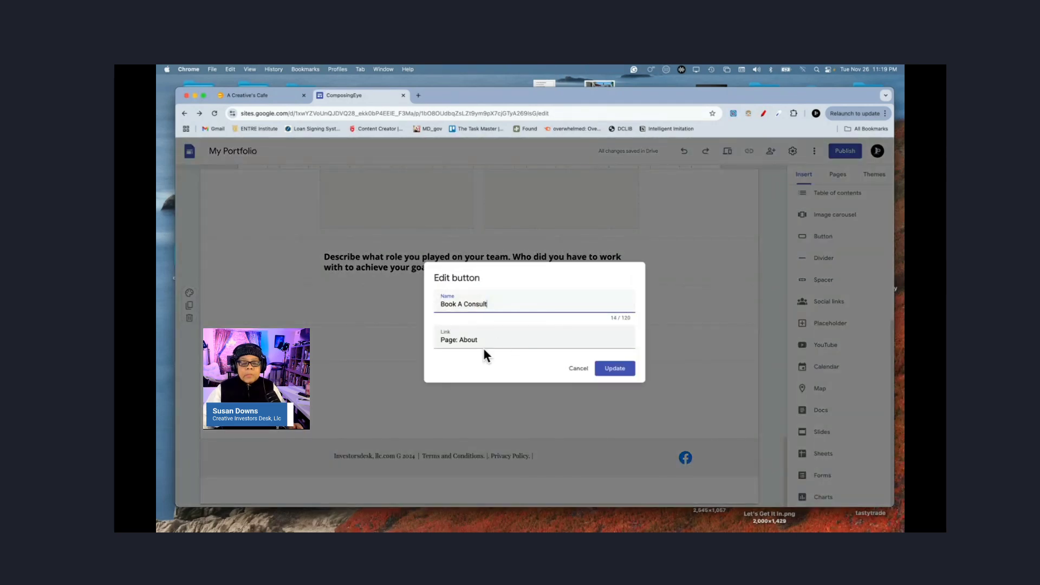
pyautogui.click(578, 369)
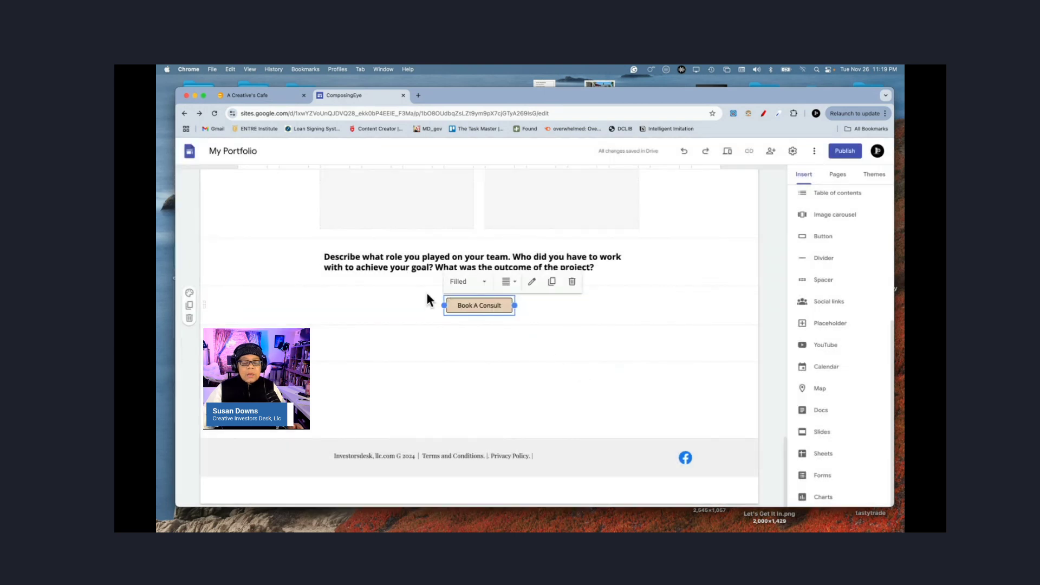
pyautogui.click(487, 287)
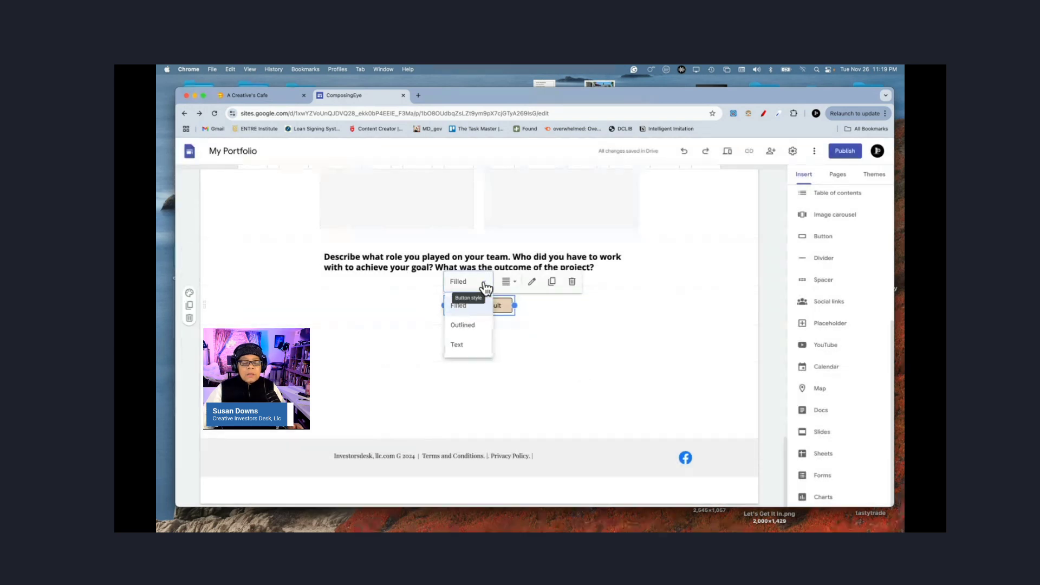
pyautogui.click(465, 327)
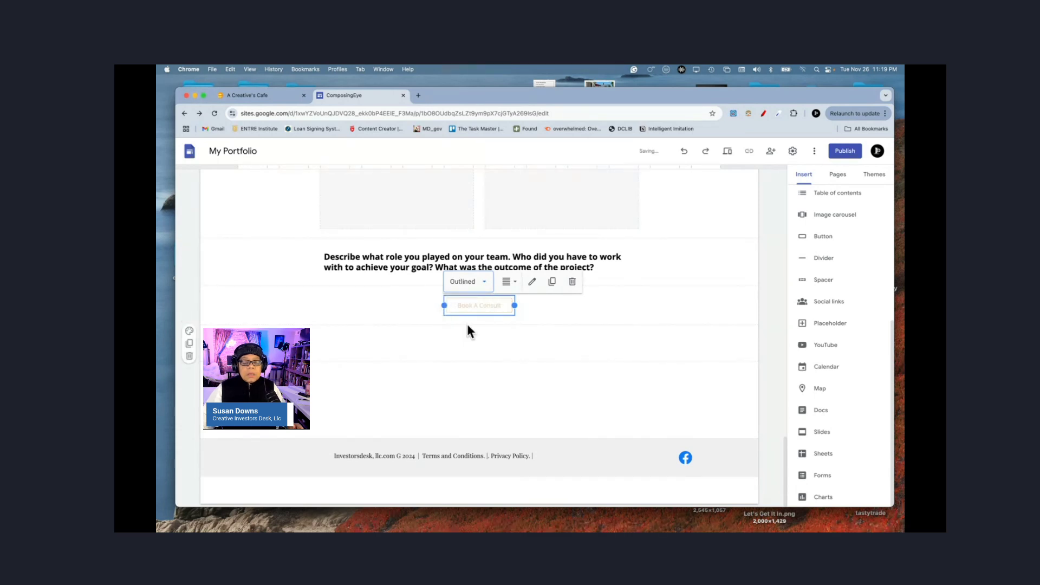
pyautogui.click(484, 282)
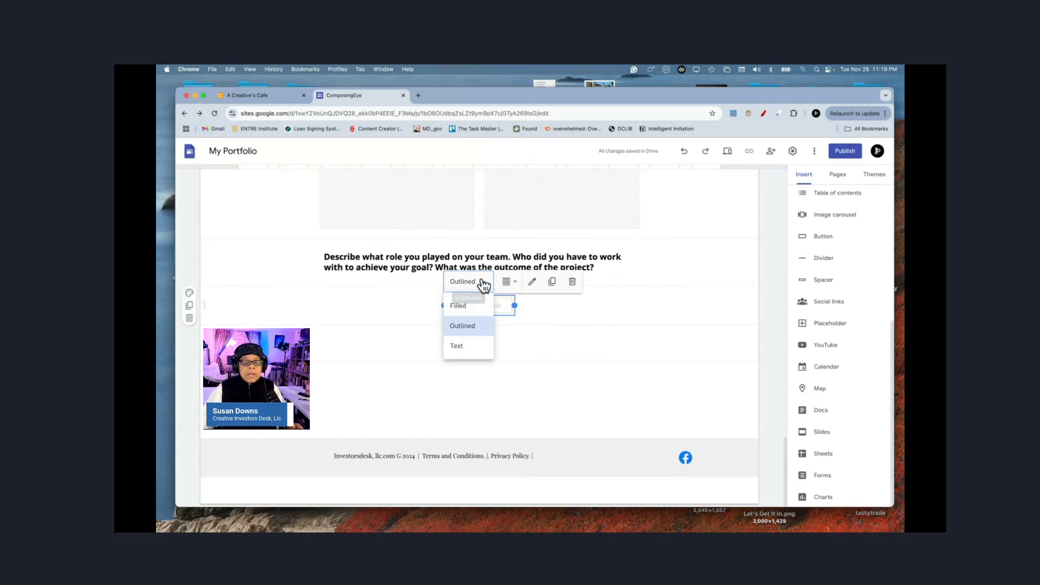
pyautogui.click(460, 347)
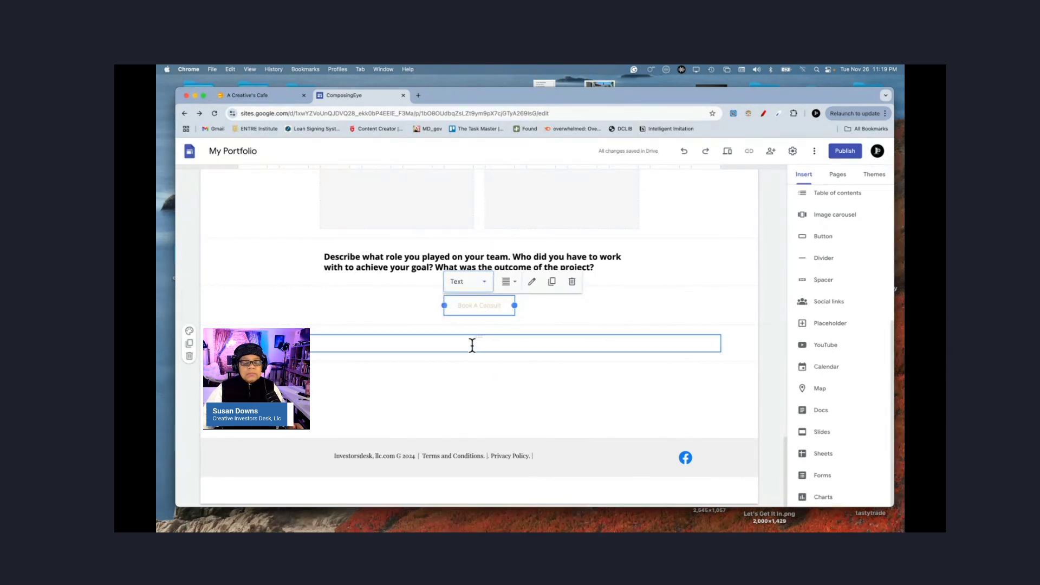
# Step: Delete the empty section below the button and restore its Filled style
pyautogui.click(189, 356)
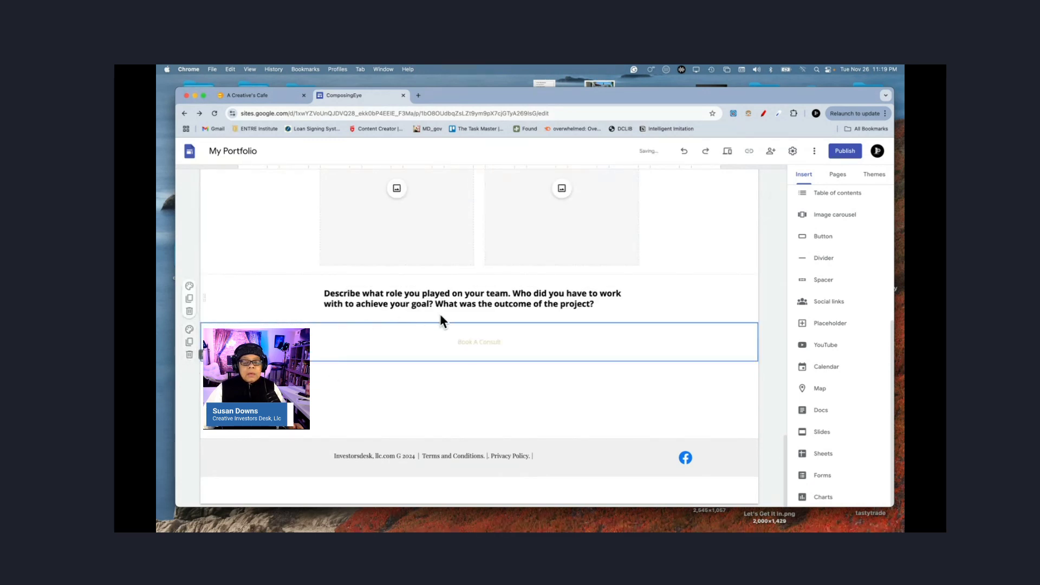
pyautogui.click(485, 349)
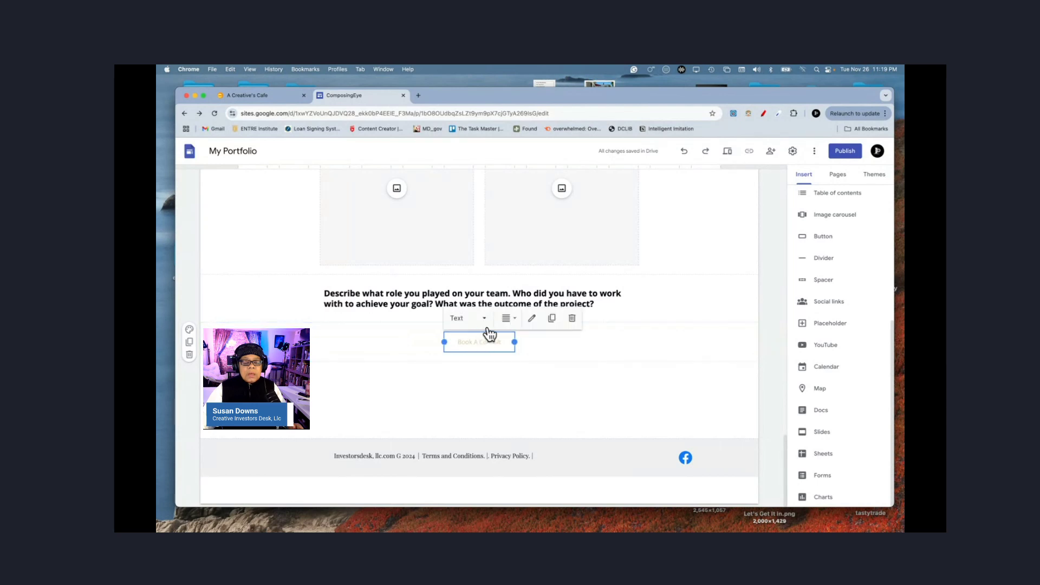
pyautogui.click(471, 324)
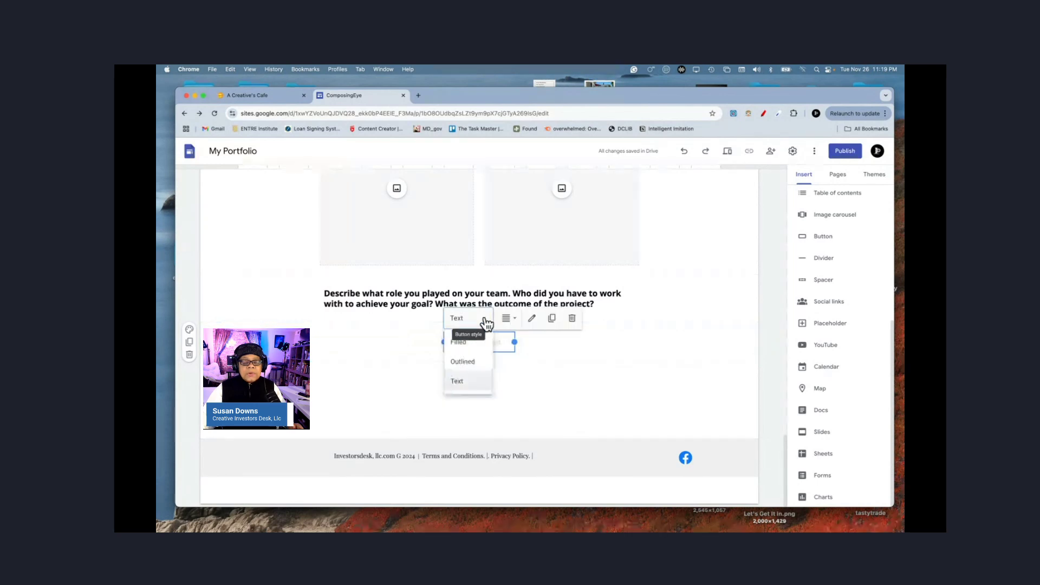
pyautogui.click(458, 342)
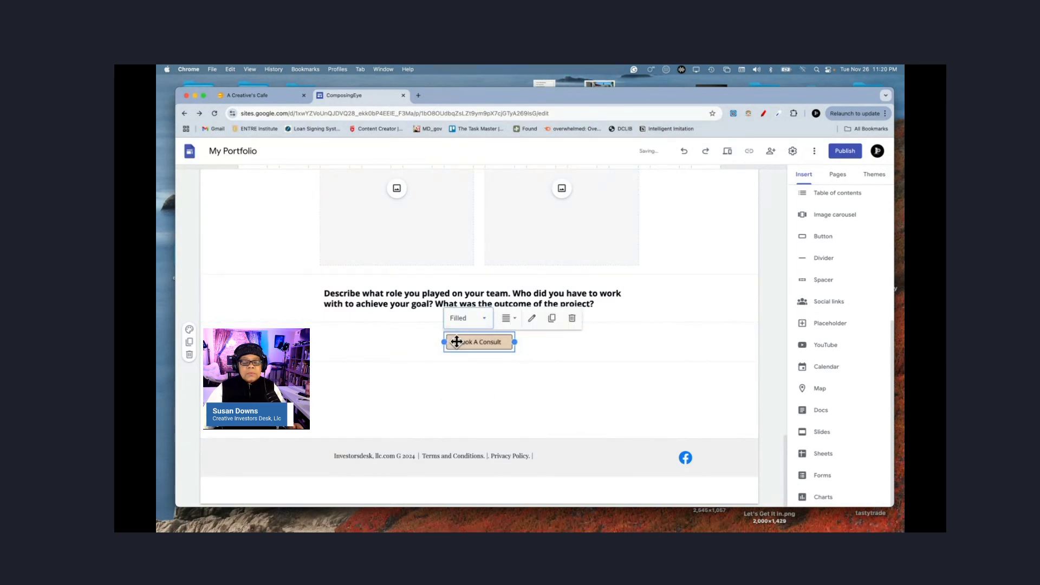
pyautogui.click(623, 342)
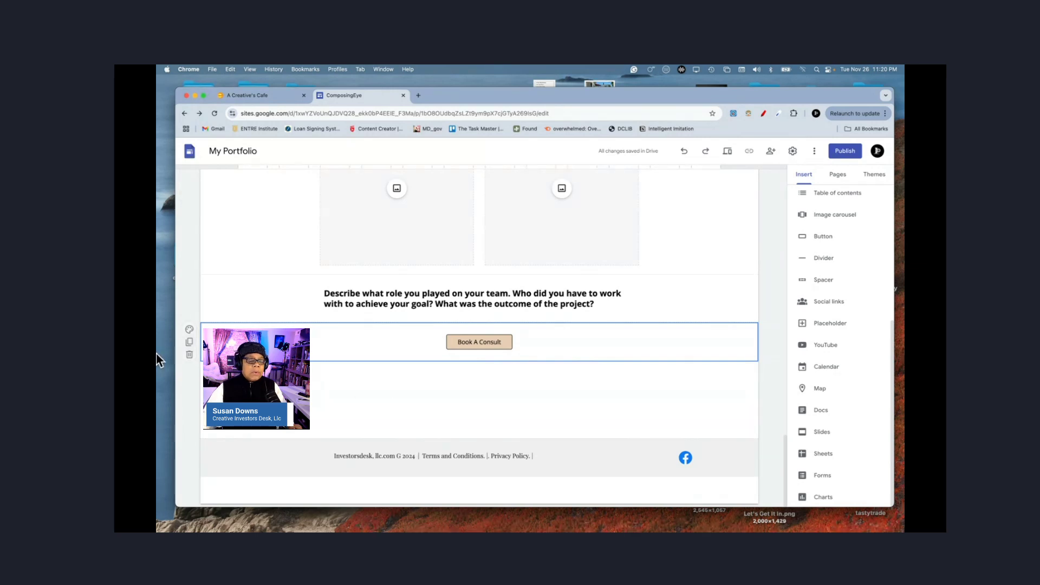
# Step: Give the Book A Consult section a dark grey background
pyautogui.click(190, 330)
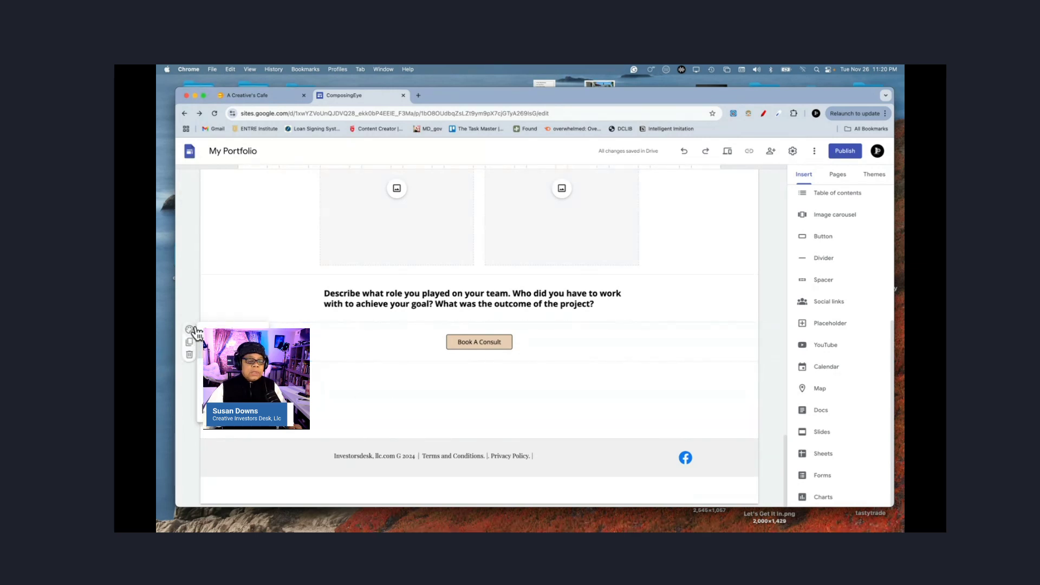
pyautogui.click(233, 387)
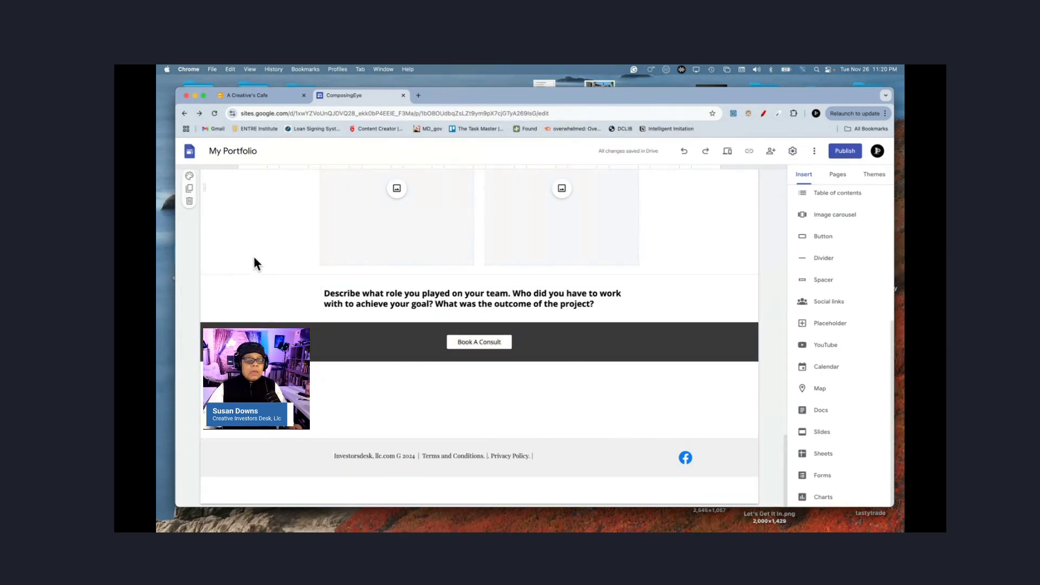
pyautogui.scroll(4, 254, 257)
pyautogui.scroll(8, 255, 258)
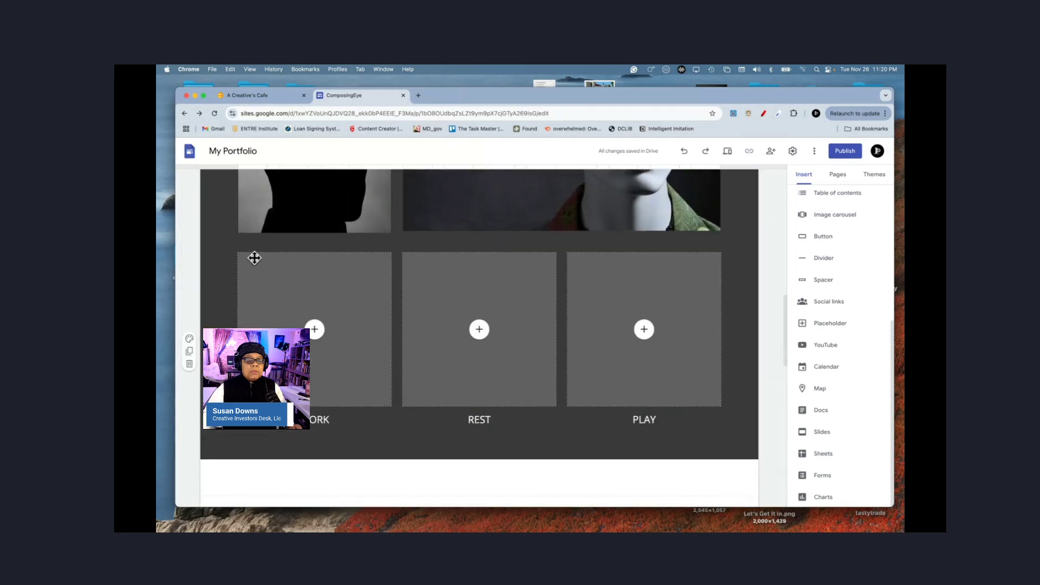
pyautogui.scroll(-7, 255, 258)
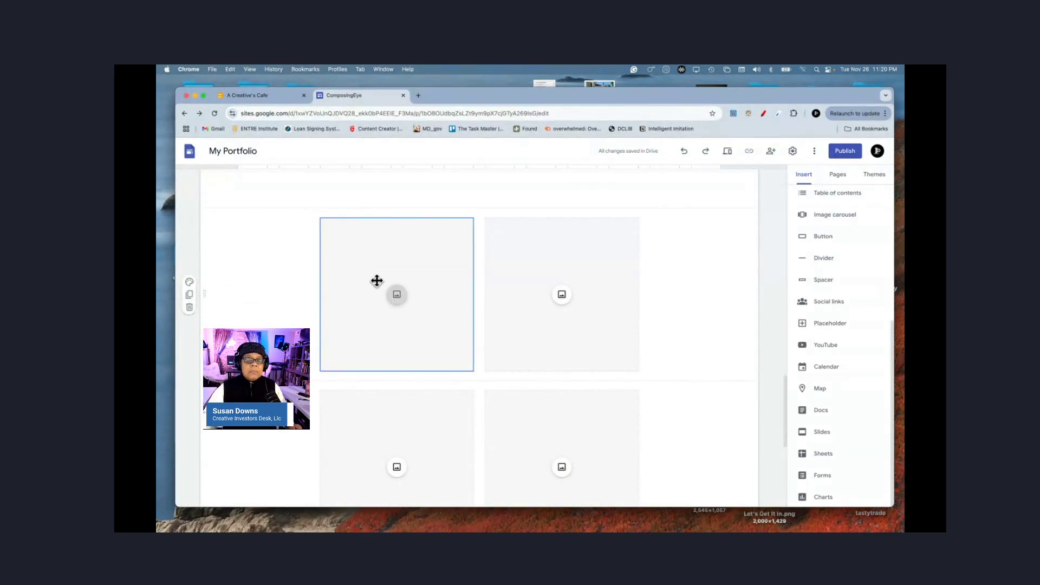
# Step: Delete both image placeholder sections, the empty section and the image-description section
pyautogui.click(190, 308)
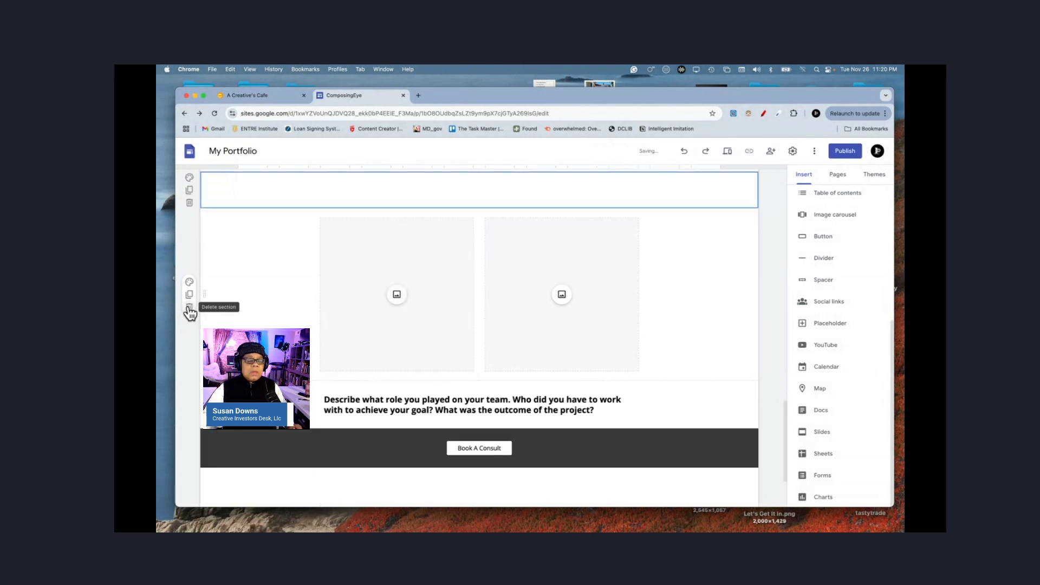
pyautogui.click(190, 308)
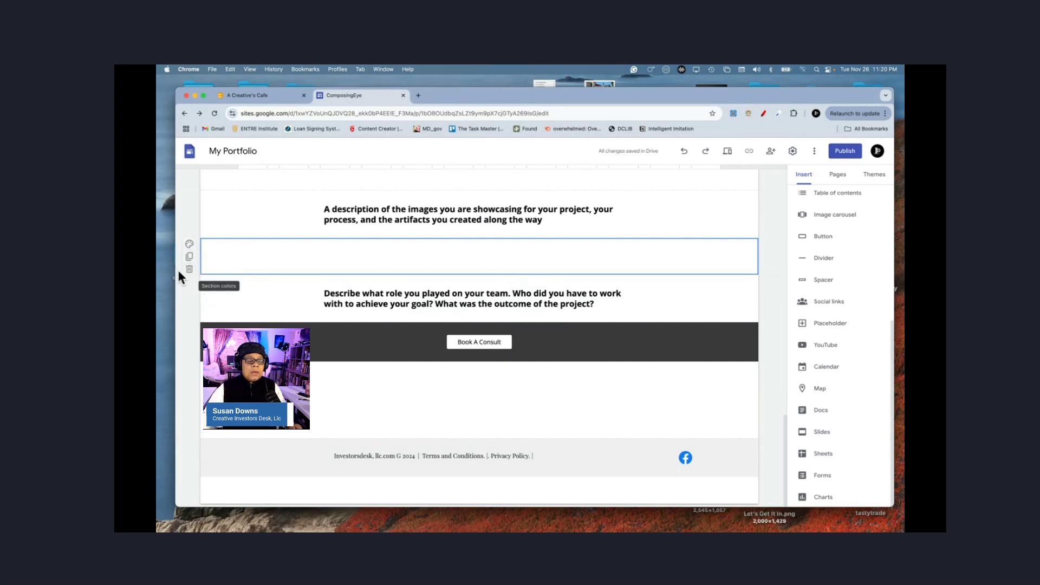
pyautogui.click(190, 269)
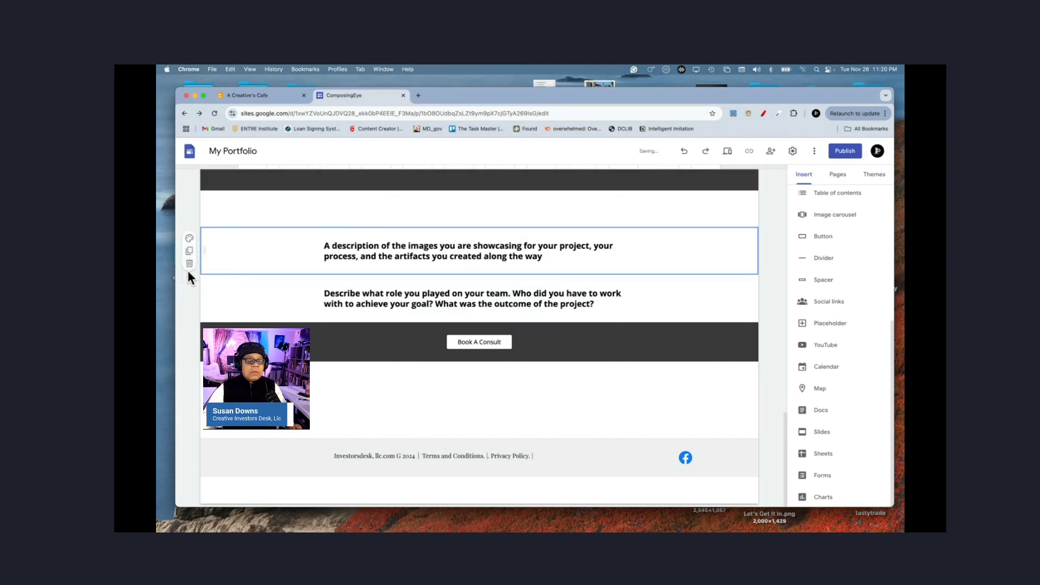
pyautogui.click(189, 264)
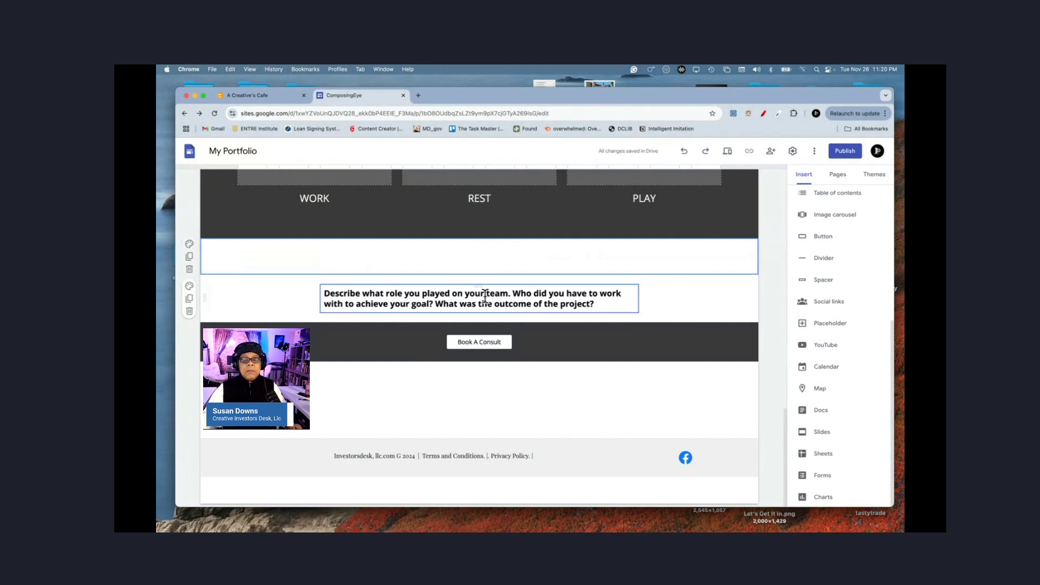
# Step: Lengthen the first paragraph by pasting the team-role question after it several times
pyautogui.tripleClick(471, 304)
pyautogui.press('super+c')
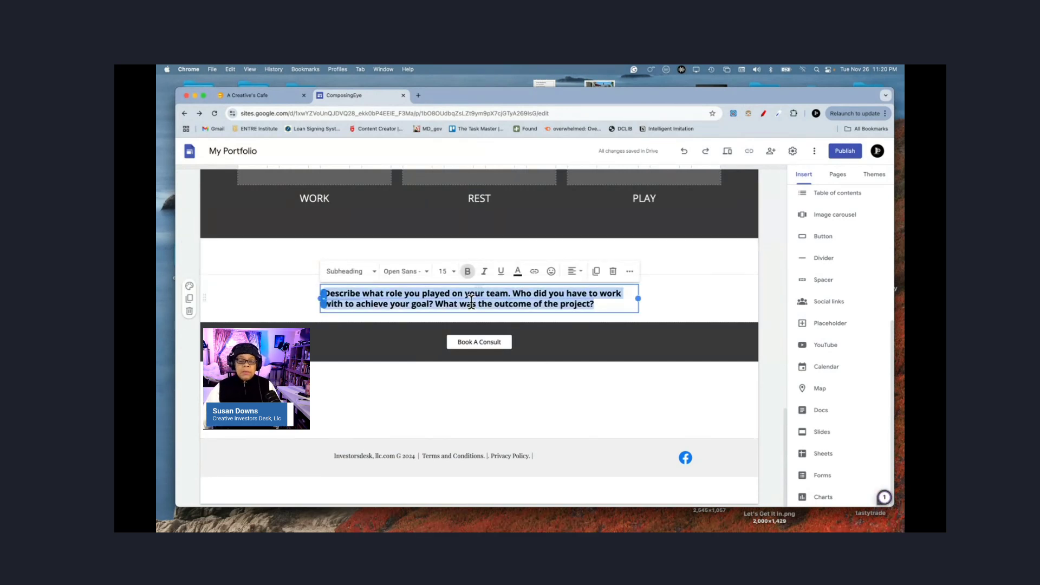
pyautogui.click(602, 307)
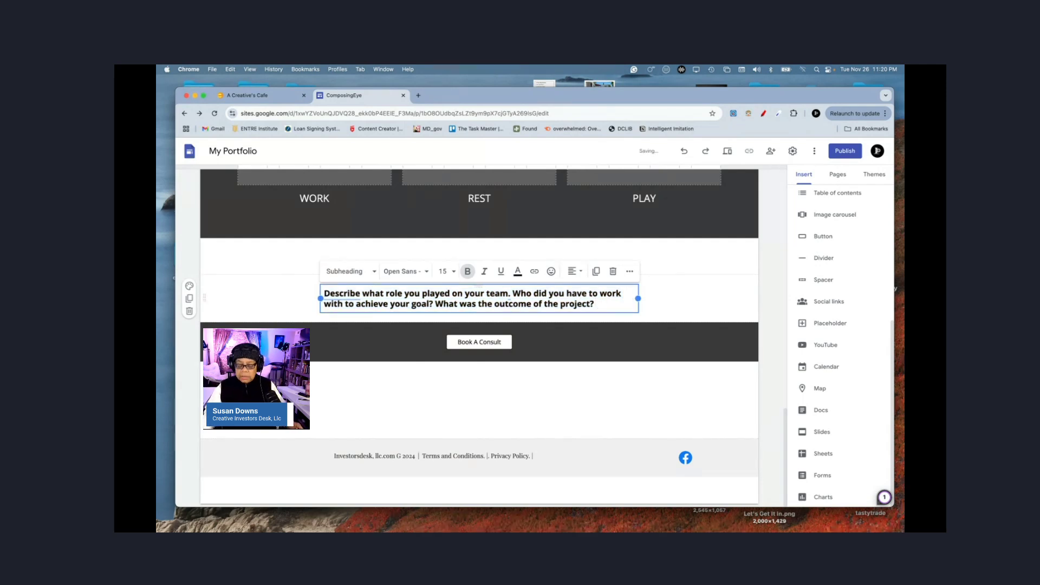
pyautogui.press('Return')
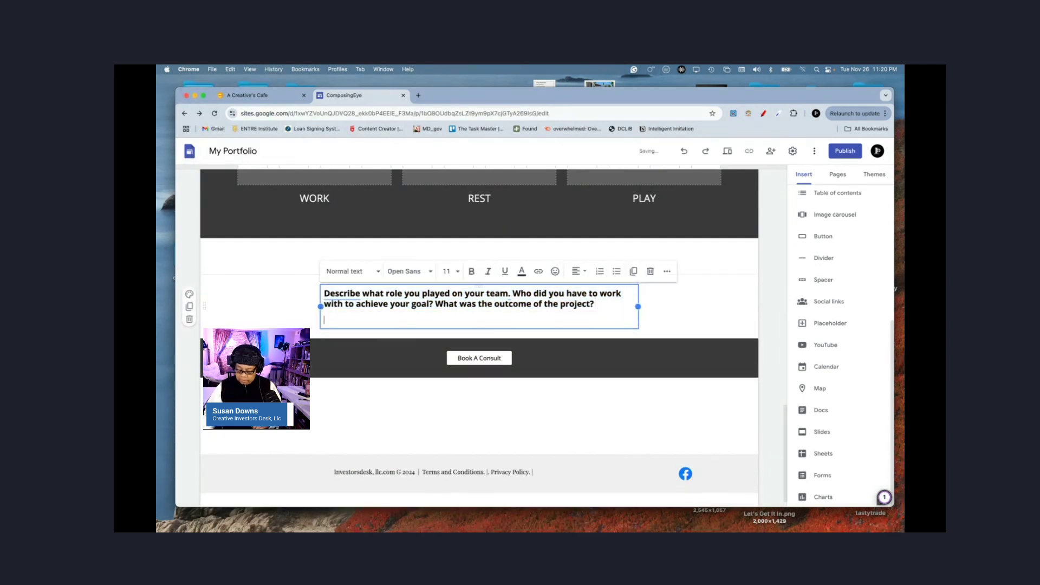
pyautogui.press('BackSpace')
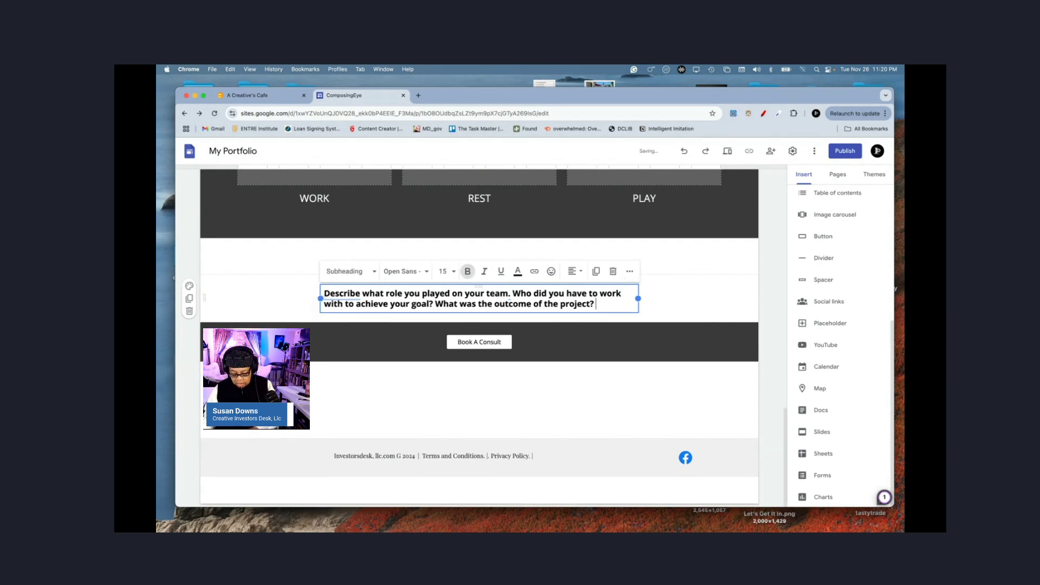
pyautogui.press('super+v')
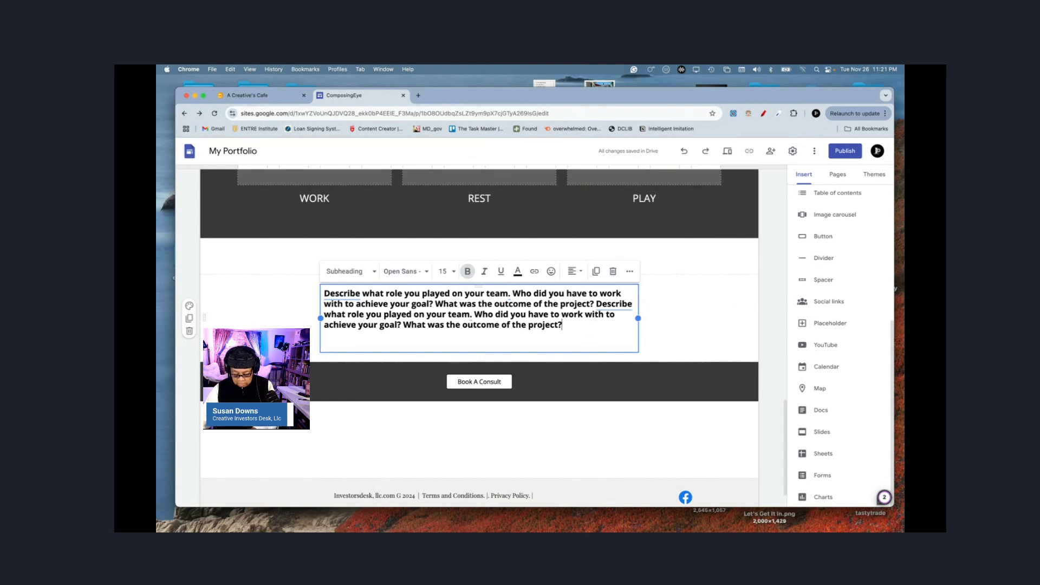
pyautogui.press('super+v')
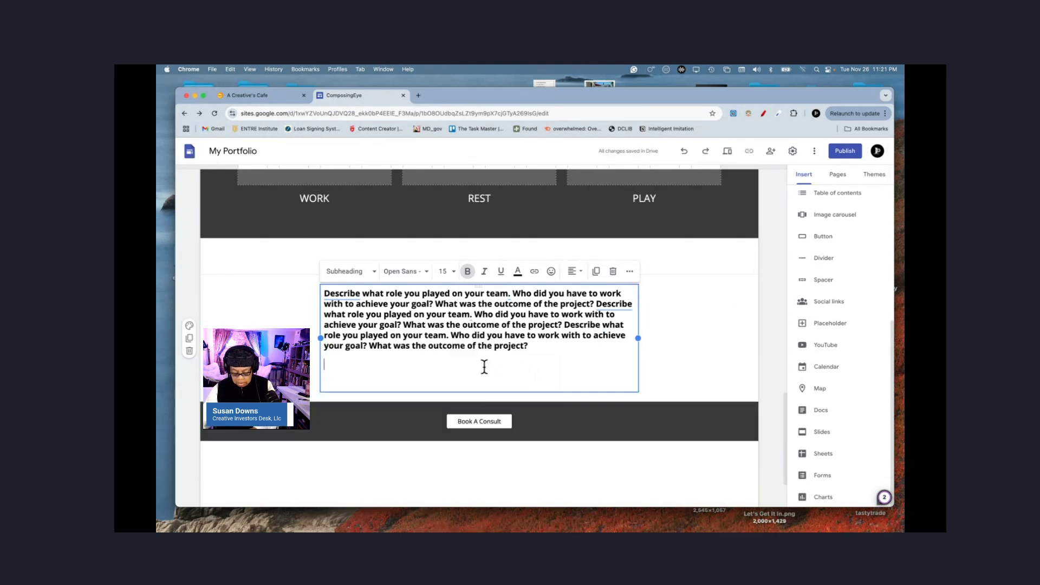
# Step: Add a second paragraph of repeated questions and remove the trailing blank lines
pyautogui.press('super+v')
pyautogui.click(601, 378)
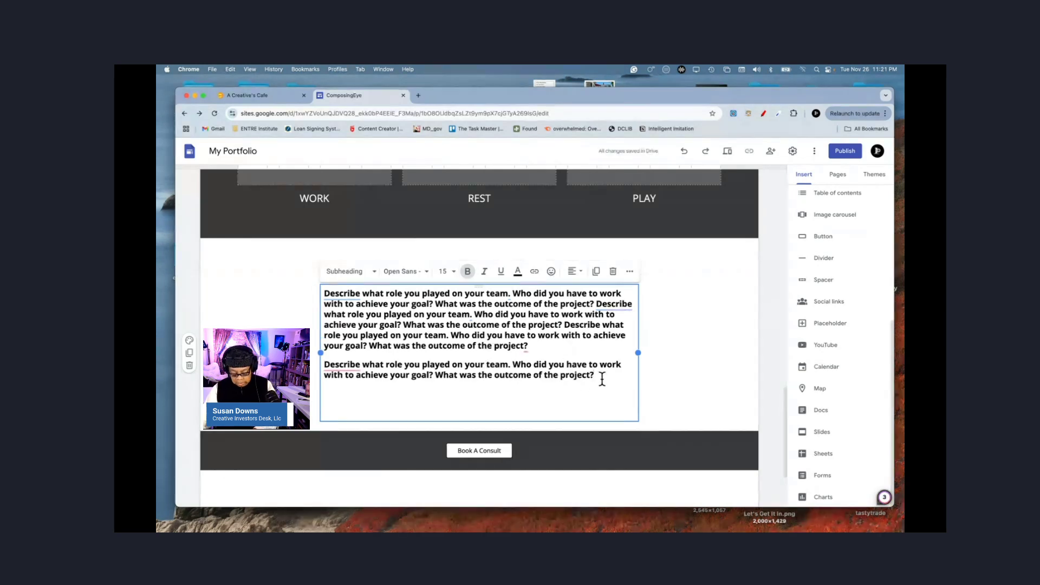
pyautogui.press('super+v')
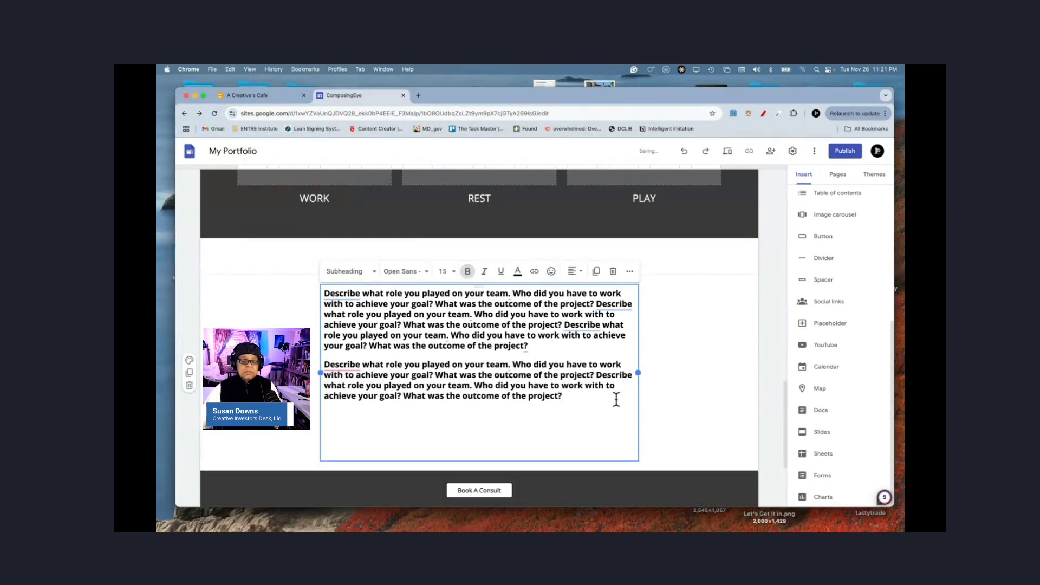
pyautogui.press('BackSpace')
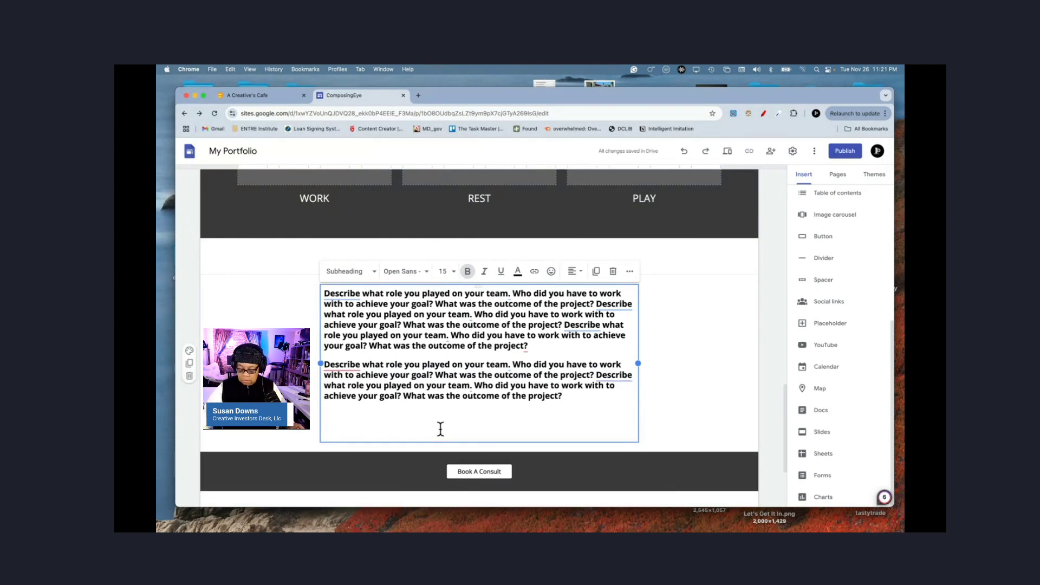
pyautogui.press('BackSpace')
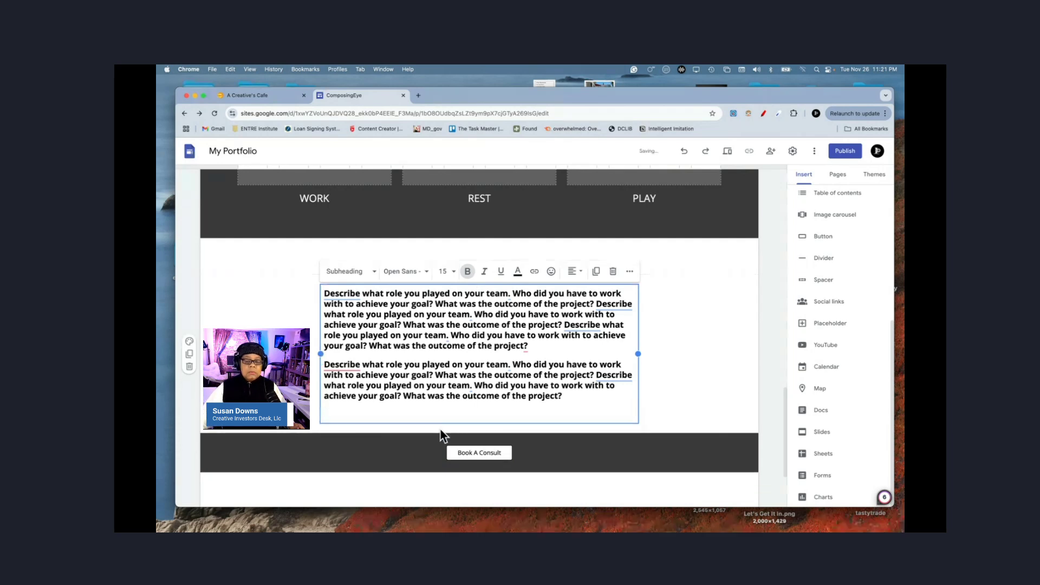
pyautogui.click(677, 373)
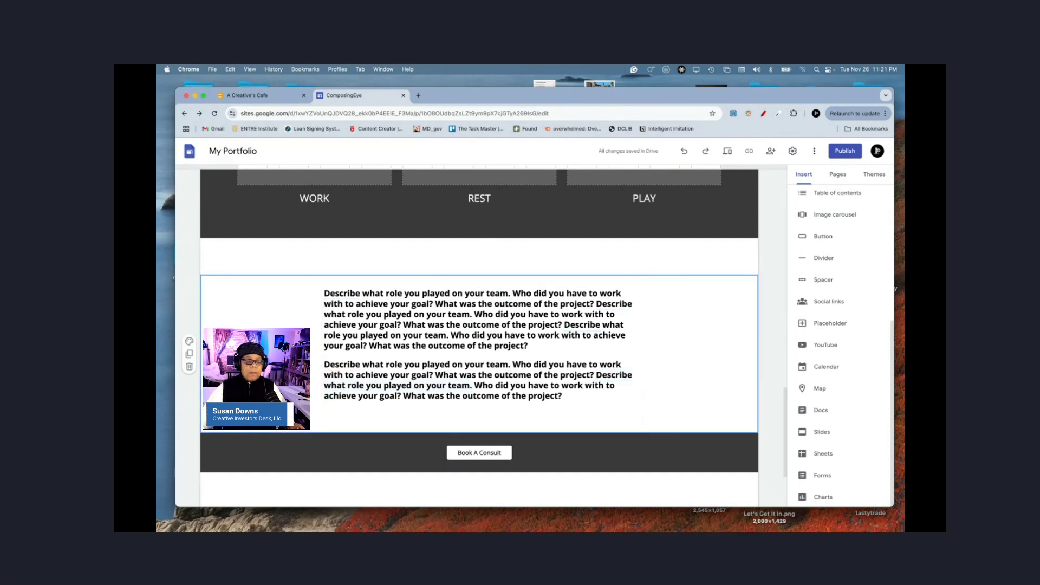
# Step: Remove the empty section above the team-role text and apply the light grey Style 2 background
pyautogui.moveTo(211, 256)
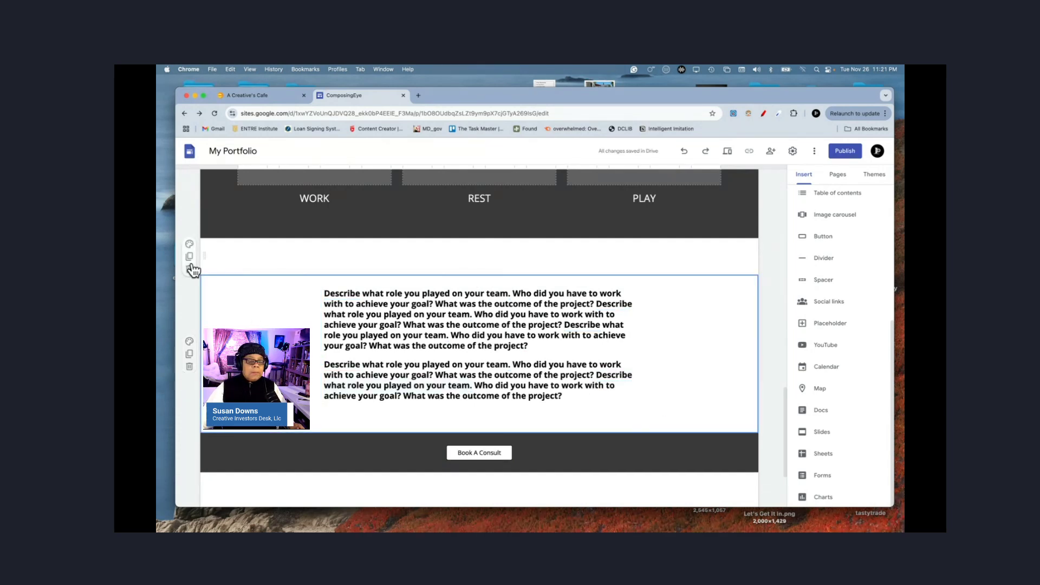
pyautogui.click(191, 269)
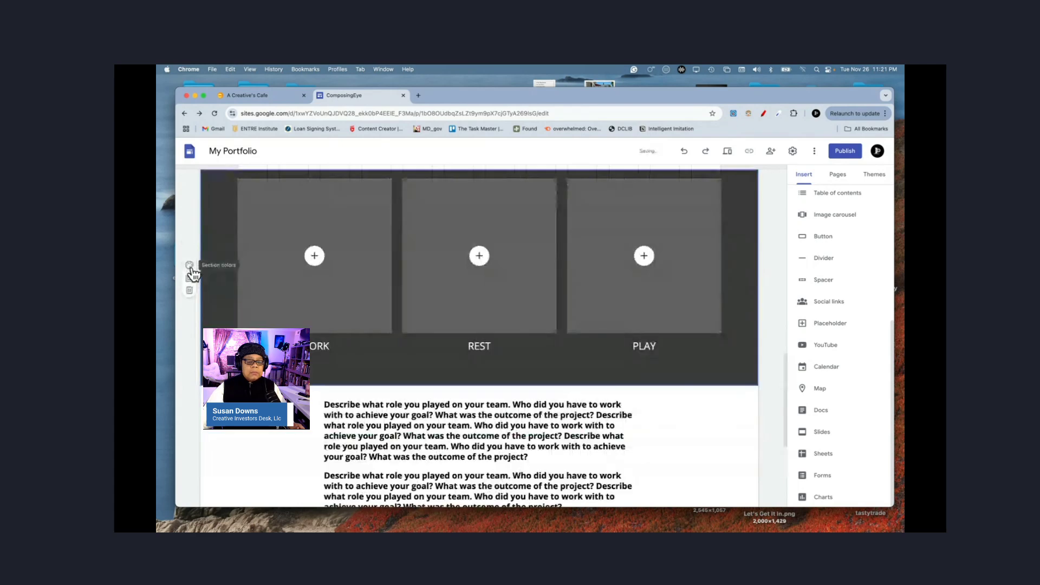
pyautogui.scroll(-5, 180, 292)
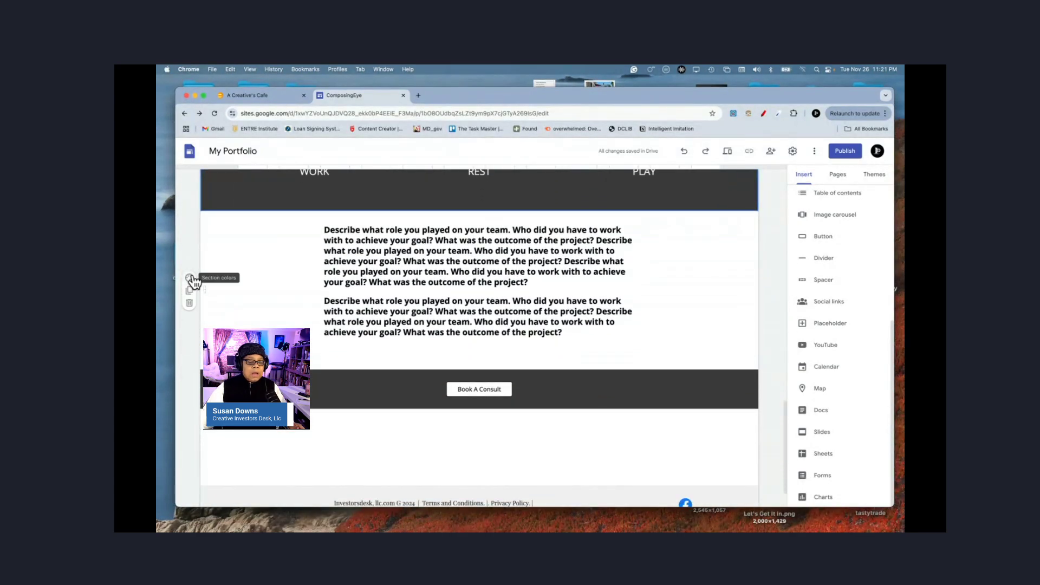
pyautogui.click(190, 278)
pyautogui.click(222, 319)
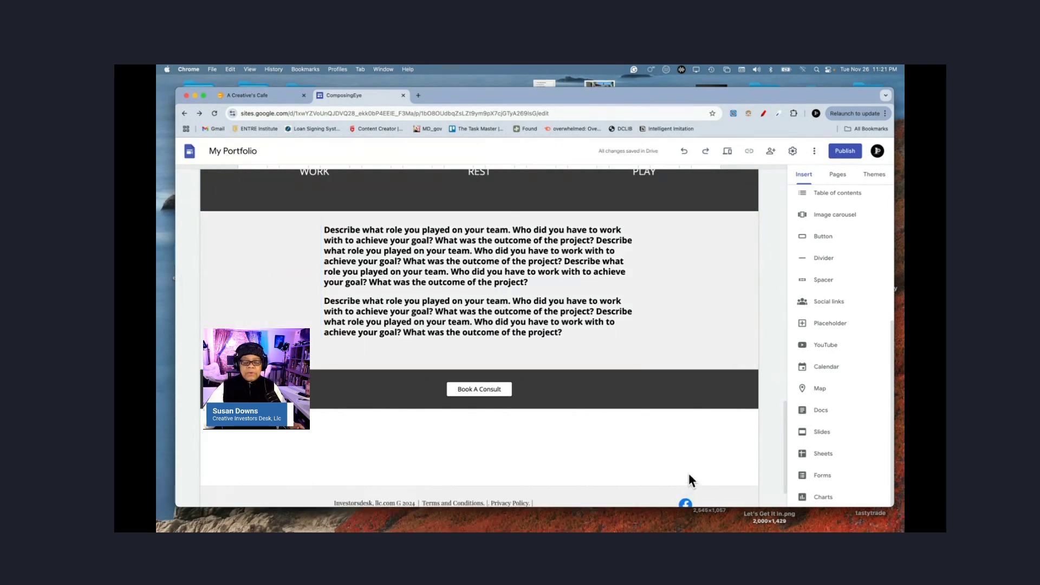
pyautogui.scroll(15, 765, 451)
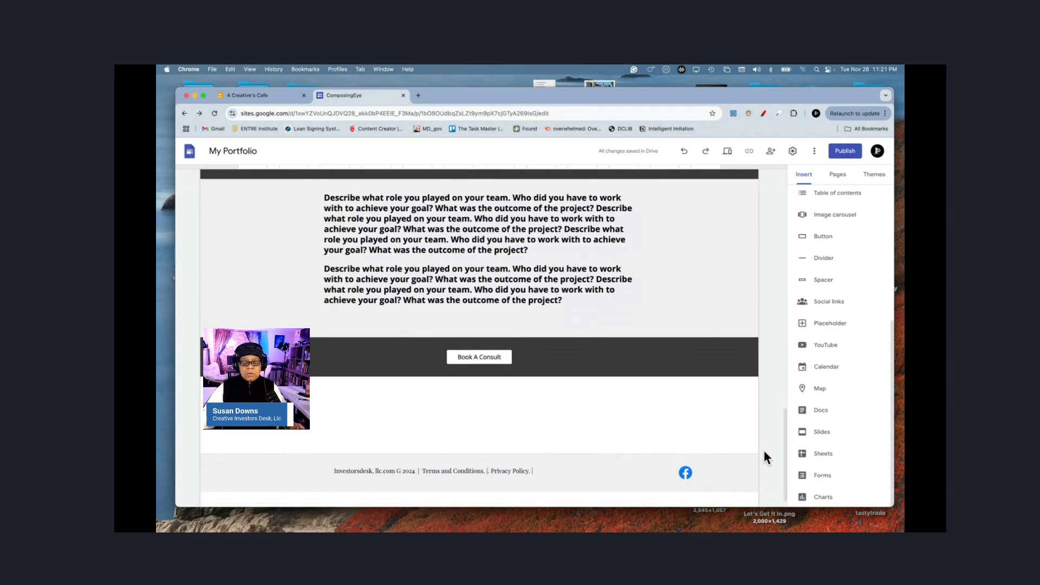
pyautogui.scroll(1, 765, 455)
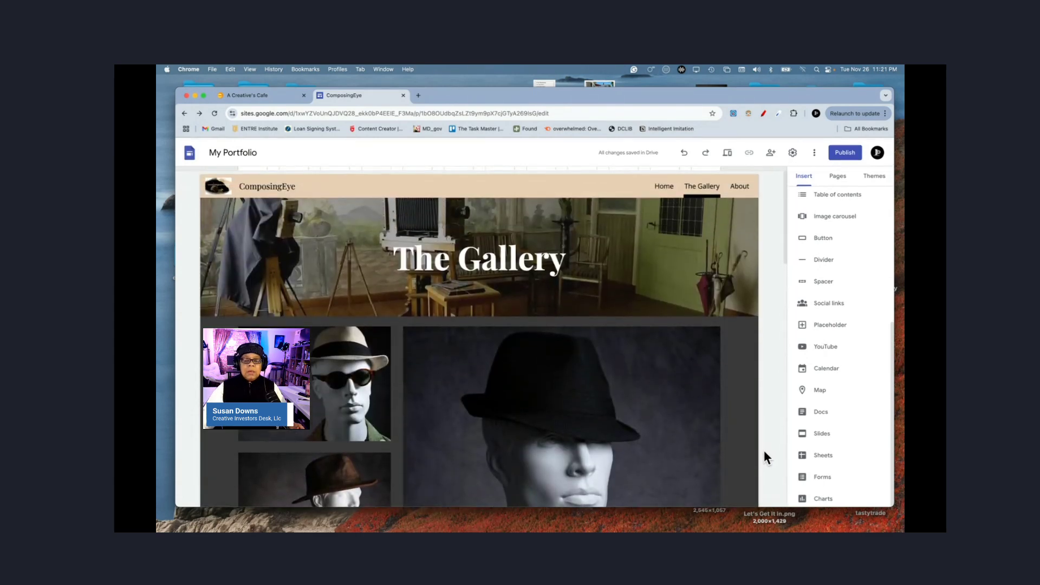
# Step: Preview the site and check the page in tablet layout
pyautogui.click(727, 155)
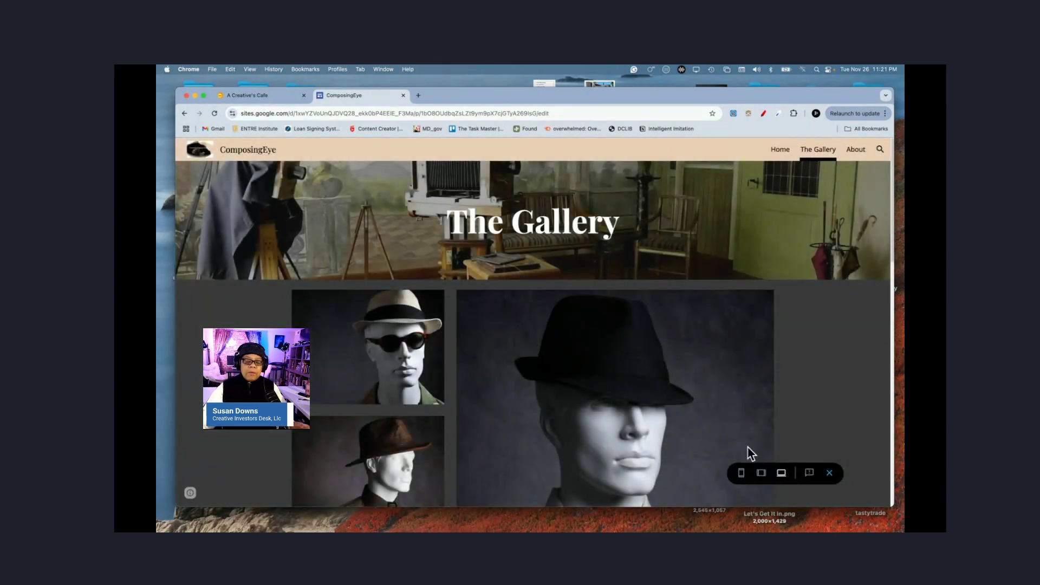
pyautogui.scroll(-10, 770, 410)
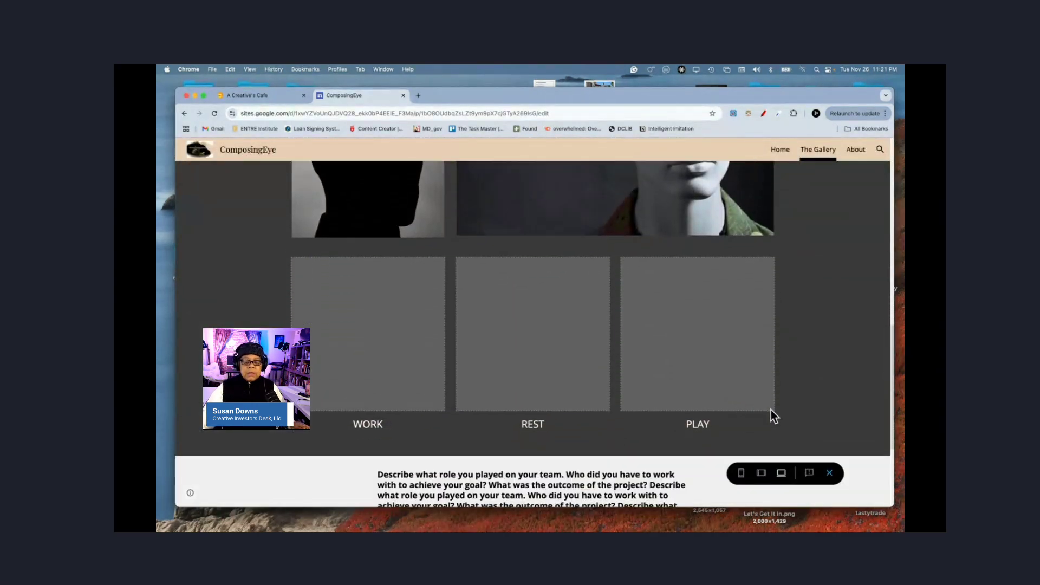
pyautogui.scroll(8, 771, 410)
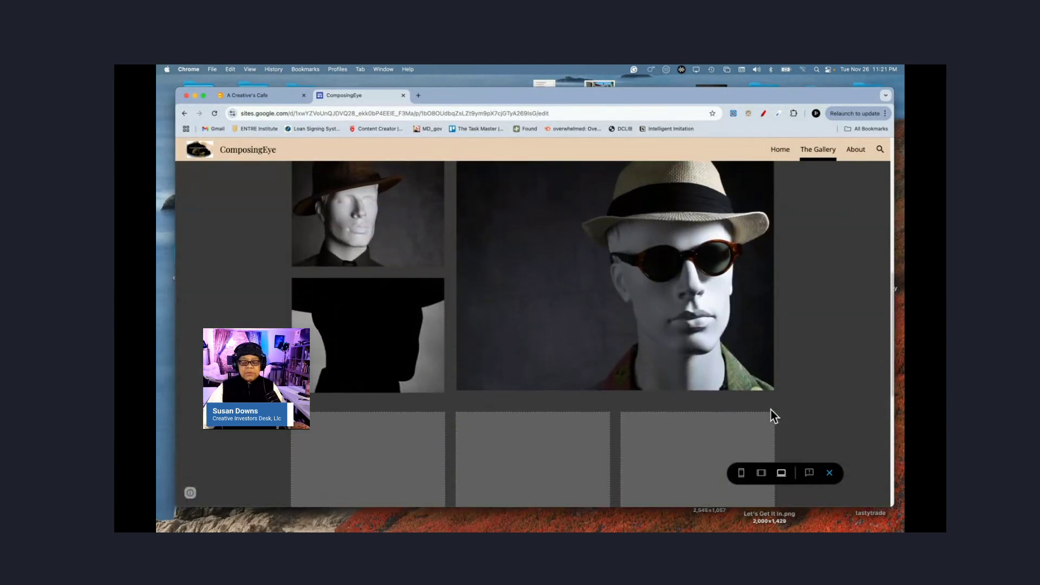
pyautogui.click(761, 473)
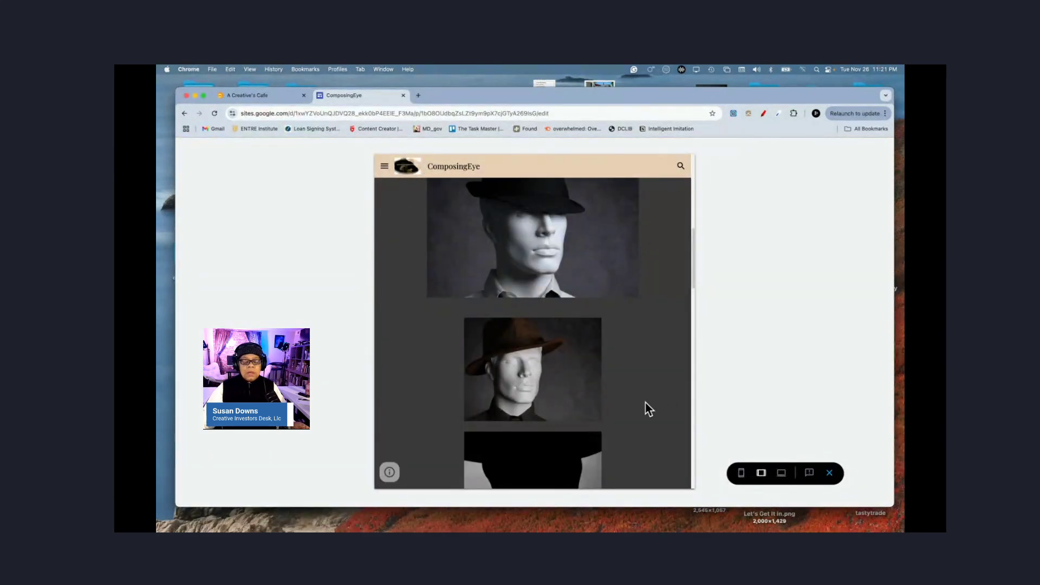
pyautogui.scroll(5, 649, 409)
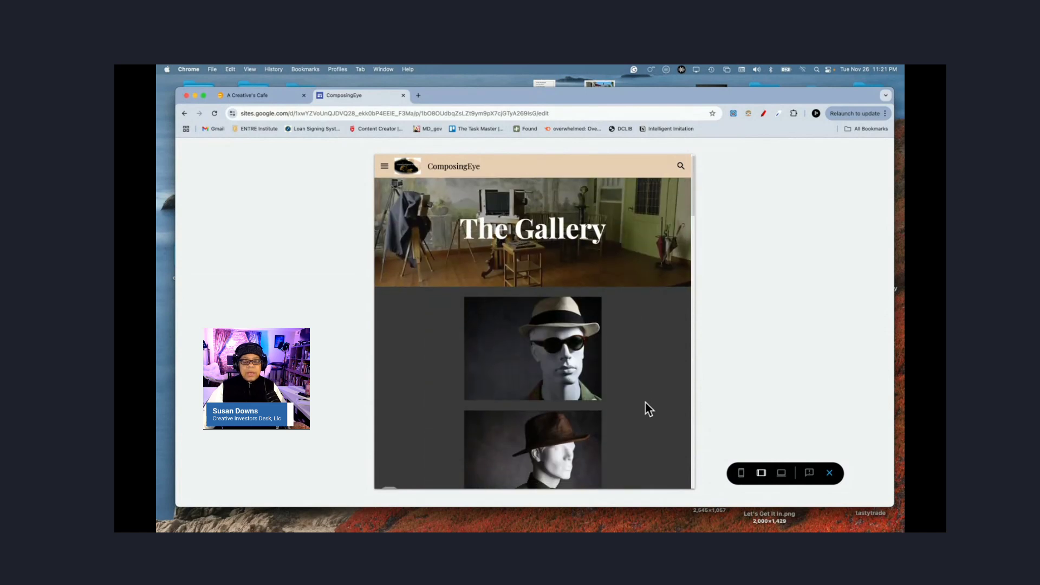
pyautogui.scroll(-5, 649, 409)
pyautogui.scroll(-10, 649, 409)
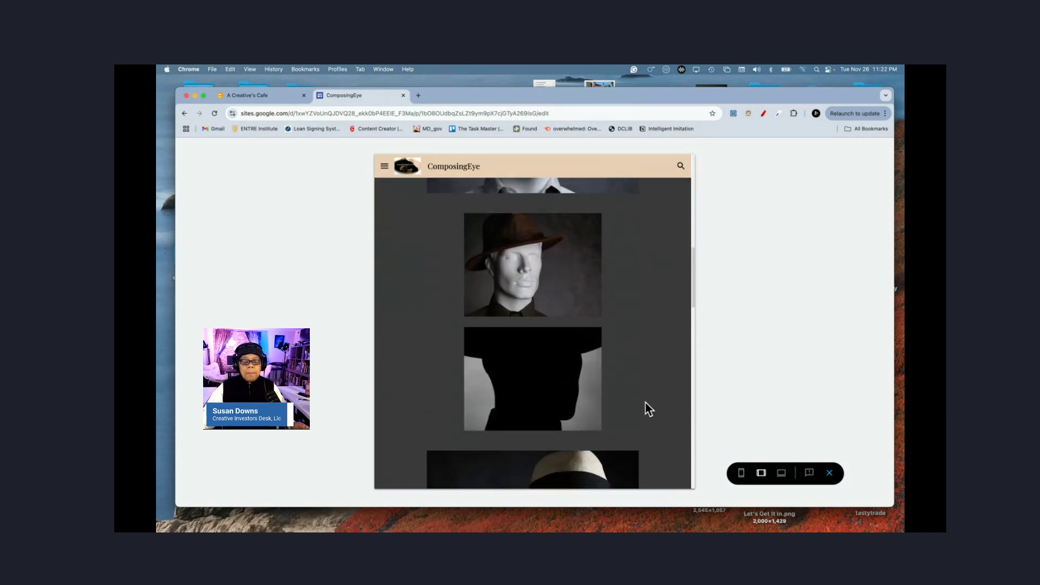
pyautogui.scroll(-10, 648, 409)
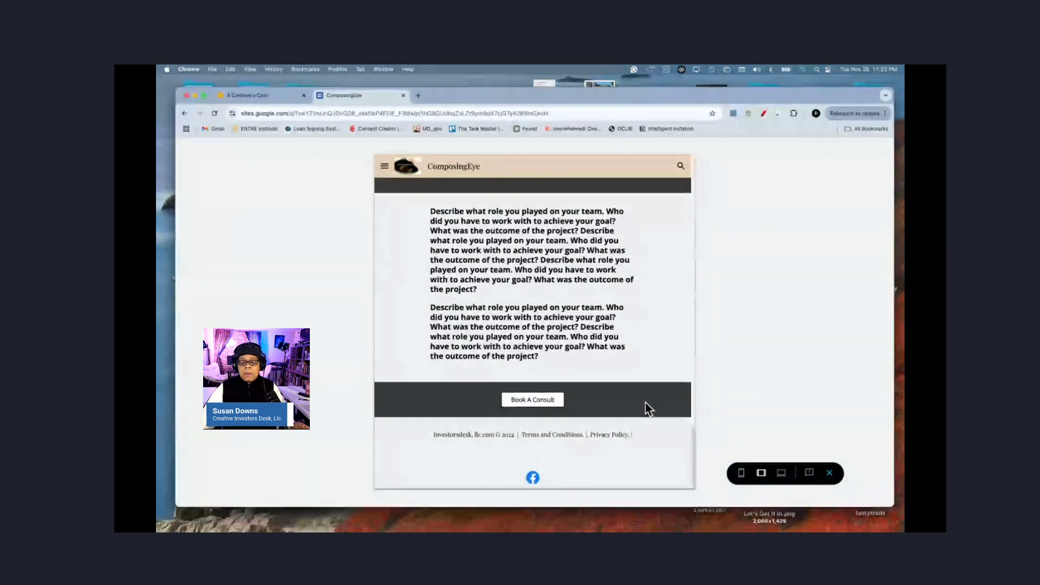
# Step: Switch the preview to phone layout and scroll down to the page bottom
pyautogui.click(741, 474)
pyautogui.scroll(15, 563, 313)
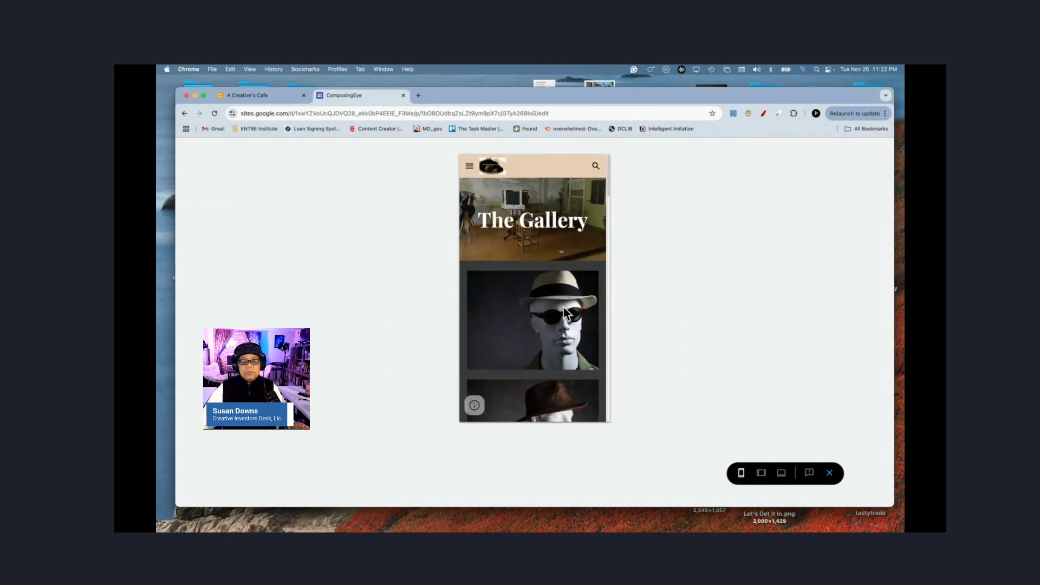
pyautogui.scroll(-10, 563, 313)
pyautogui.scroll(-10, 563, 313)
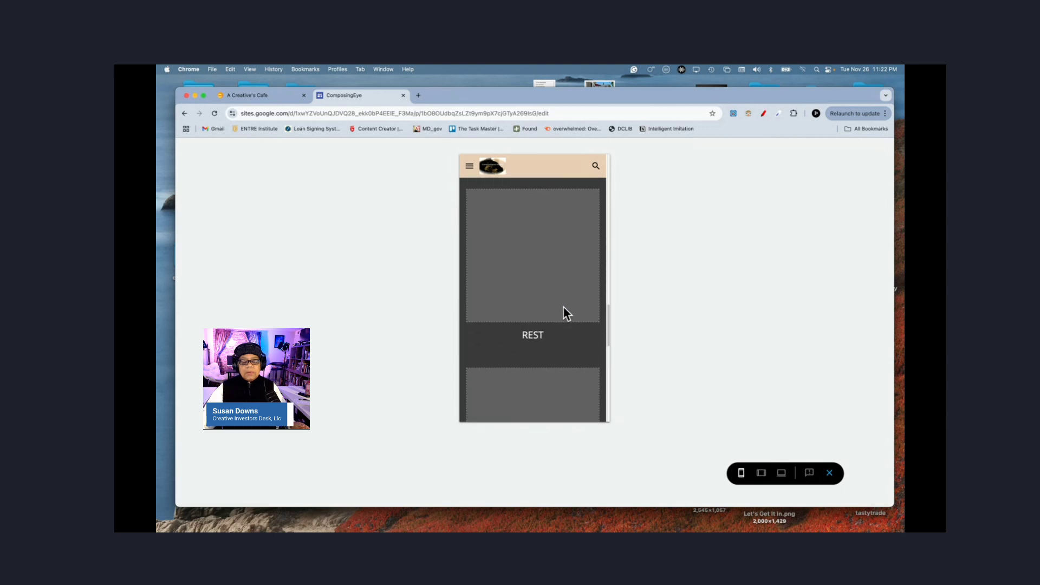
pyautogui.scroll(-10, 563, 314)
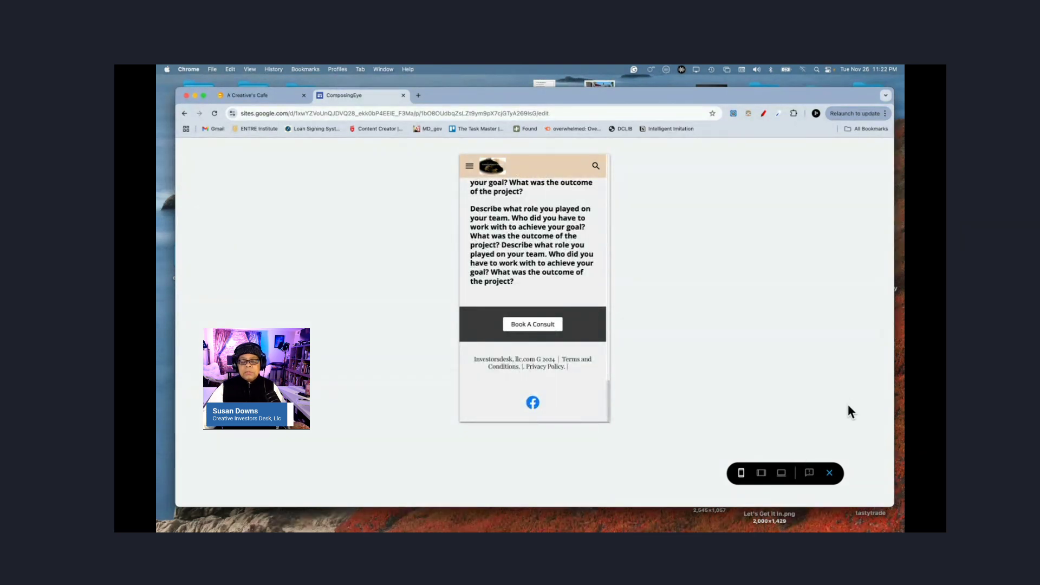
# Step: Exit preview and set Client Testimonials to Show in navigation from the Pages list
pyautogui.click(830, 475)
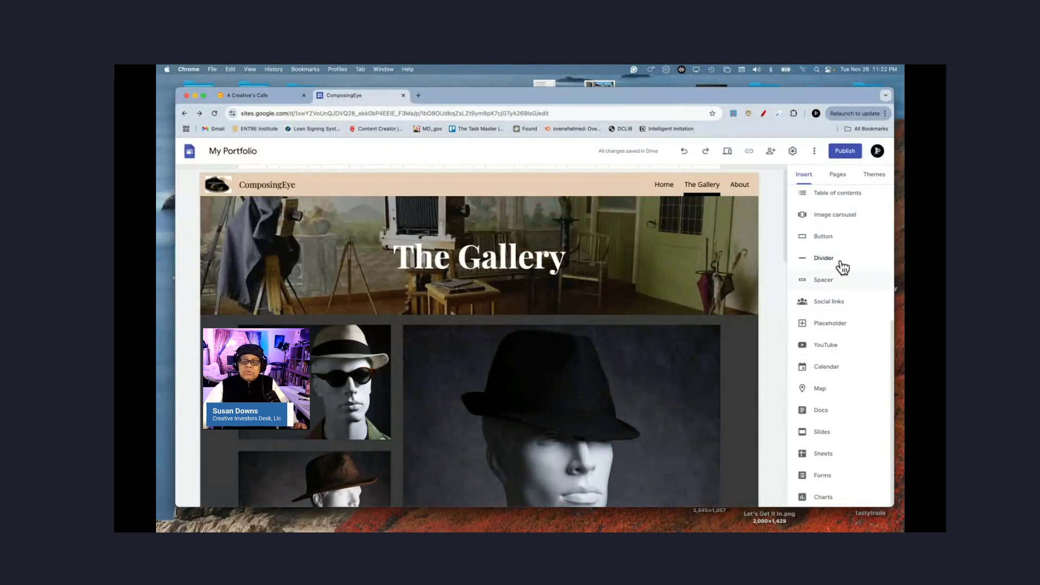
pyautogui.click(838, 176)
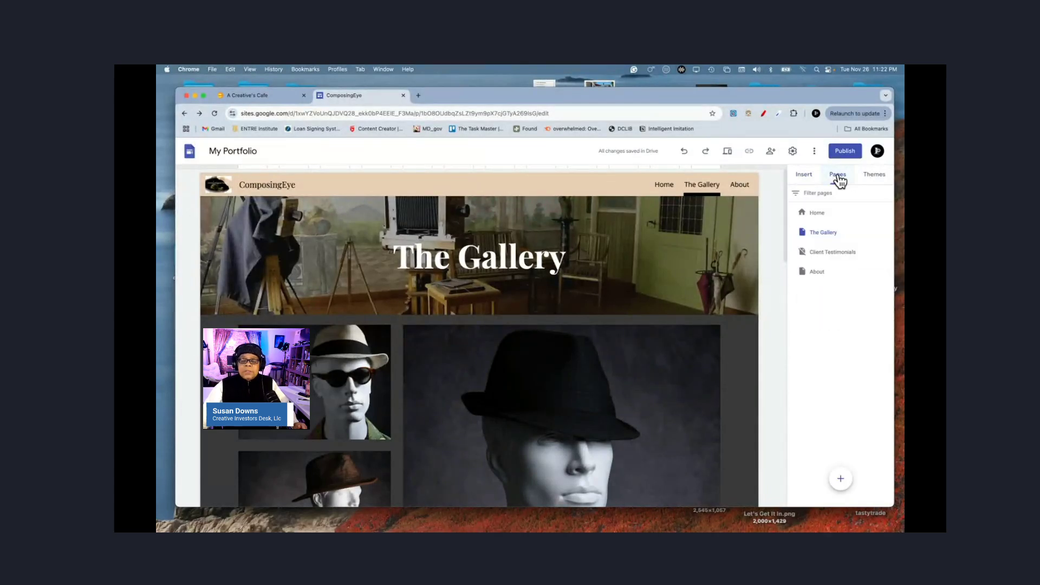
pyautogui.moveTo(847, 259)
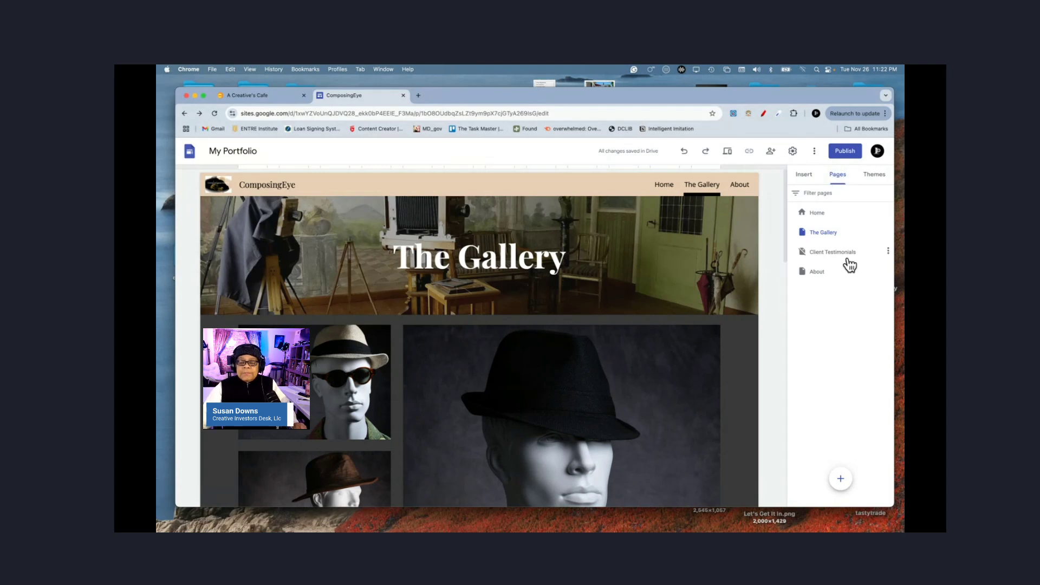
pyautogui.click(889, 252)
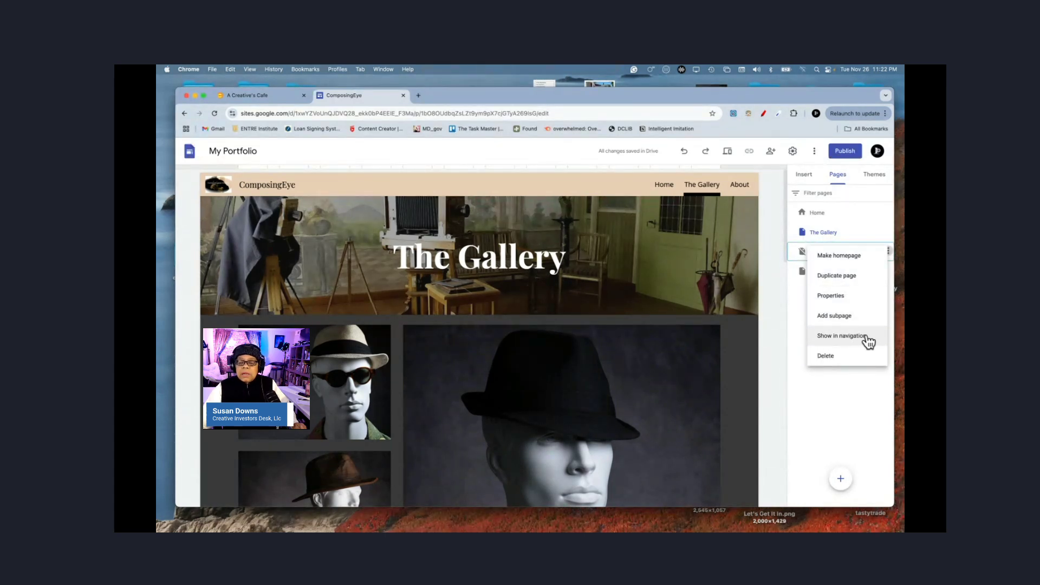
pyautogui.click(852, 339)
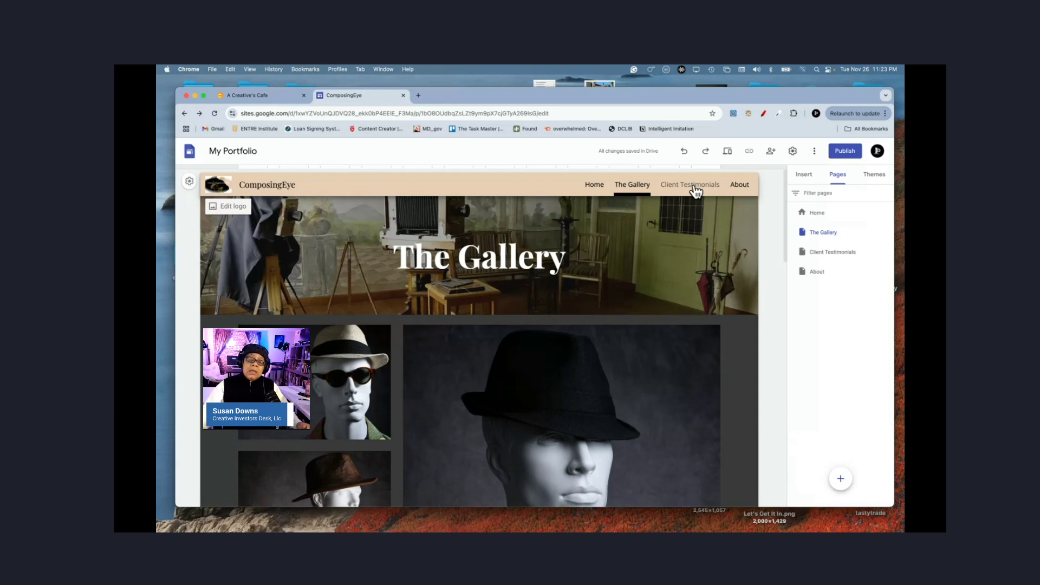
# Step: Navigate to Client Testimonials, briefly back to The Gallery, then return to Client Testimonials
pyautogui.click(694, 185)
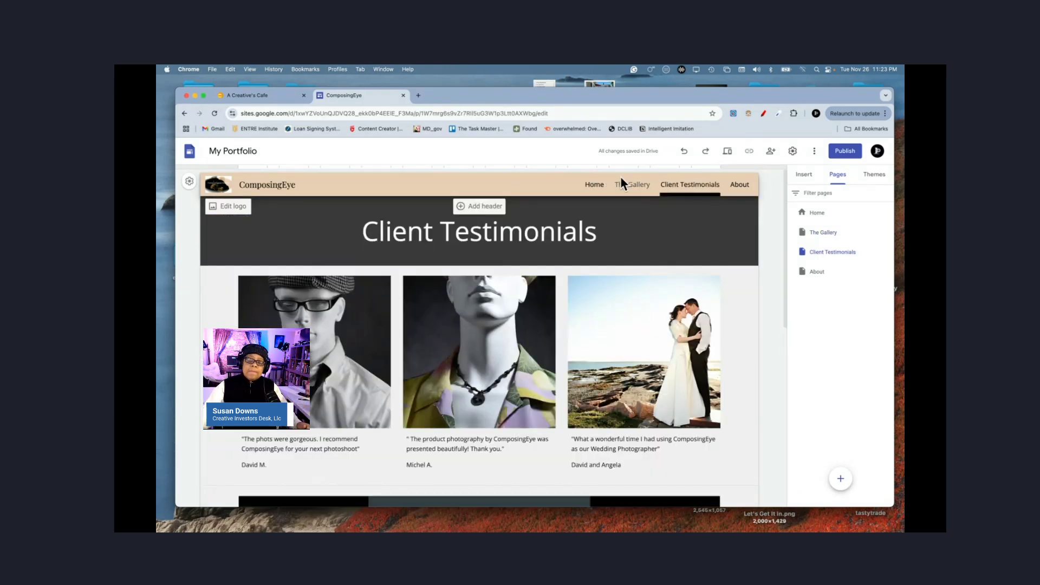
pyautogui.click(632, 187)
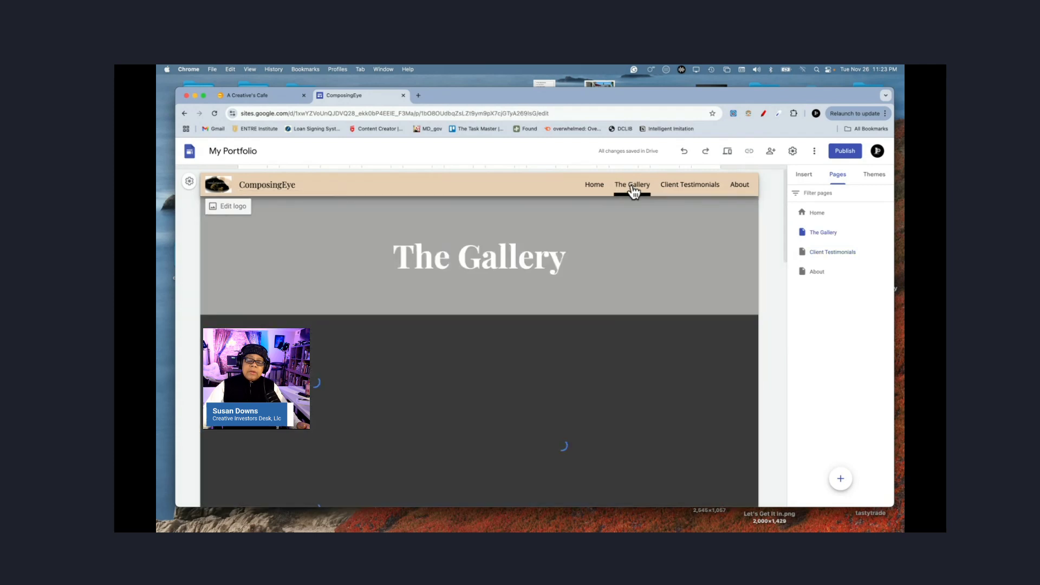
pyautogui.click(833, 254)
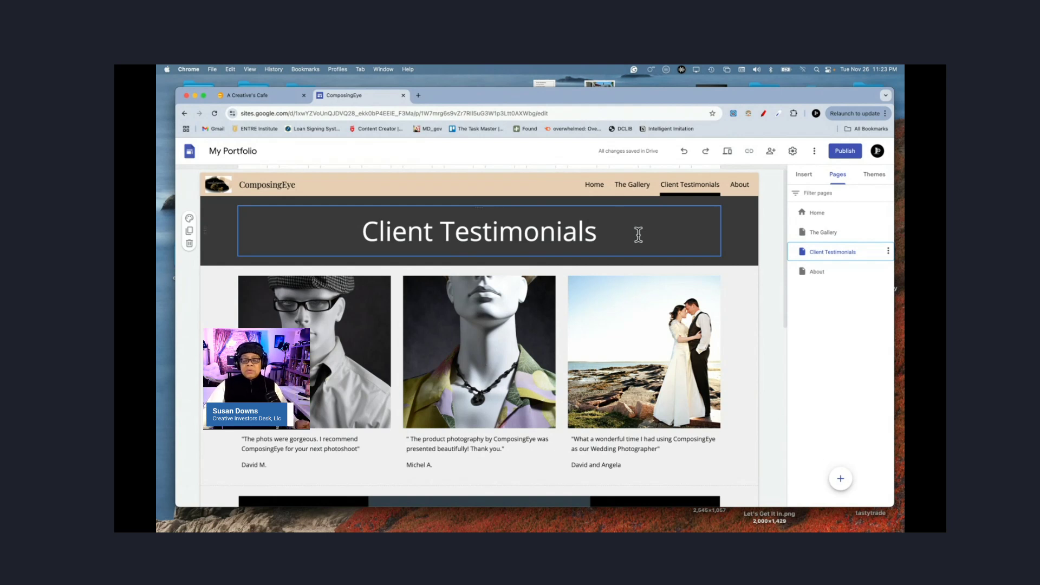
# Step: Show the Insert elements and select the testimonial photo section
pyautogui.click(794, 178)
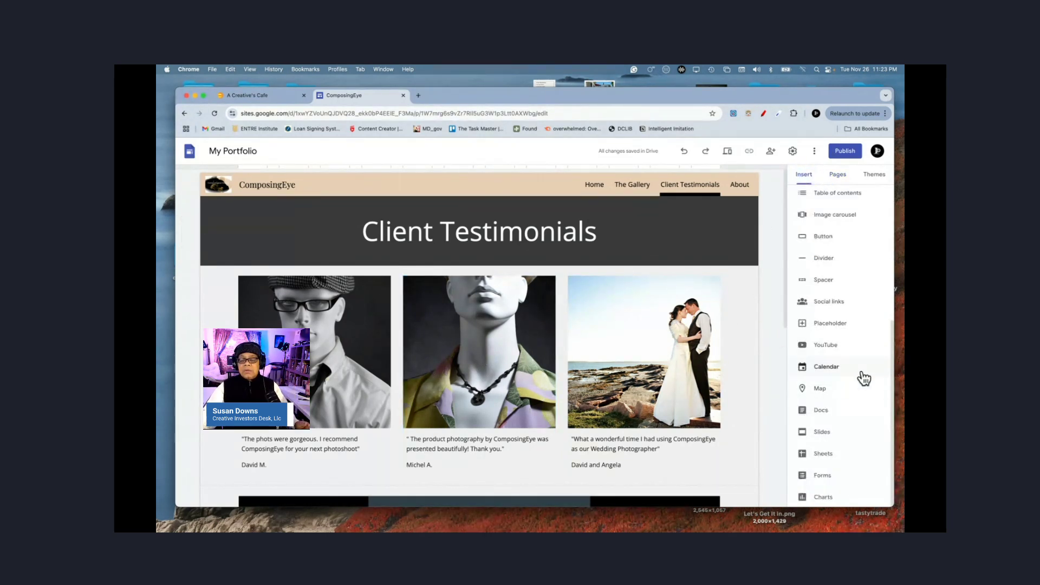
pyautogui.scroll(5, 833, 409)
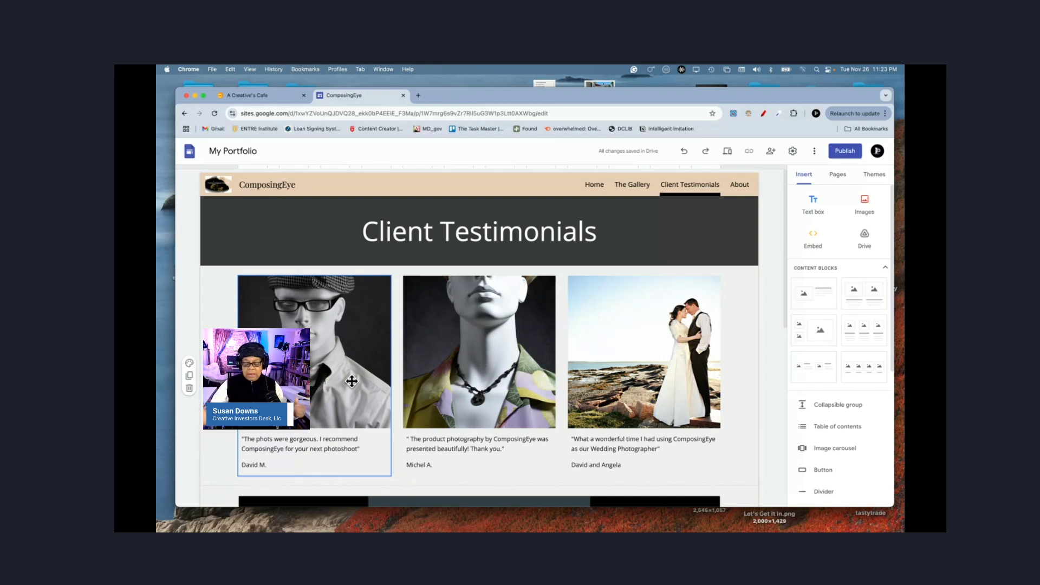
pyautogui.click(465, 444)
pyautogui.scroll(-3, 465, 444)
pyautogui.scroll(2, 465, 444)
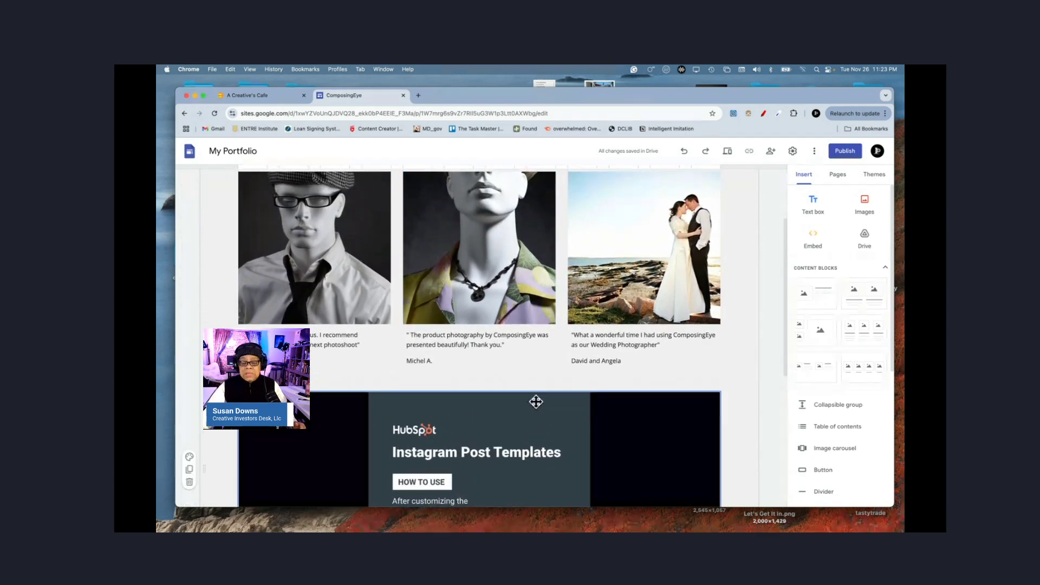
pyautogui.click(526, 380)
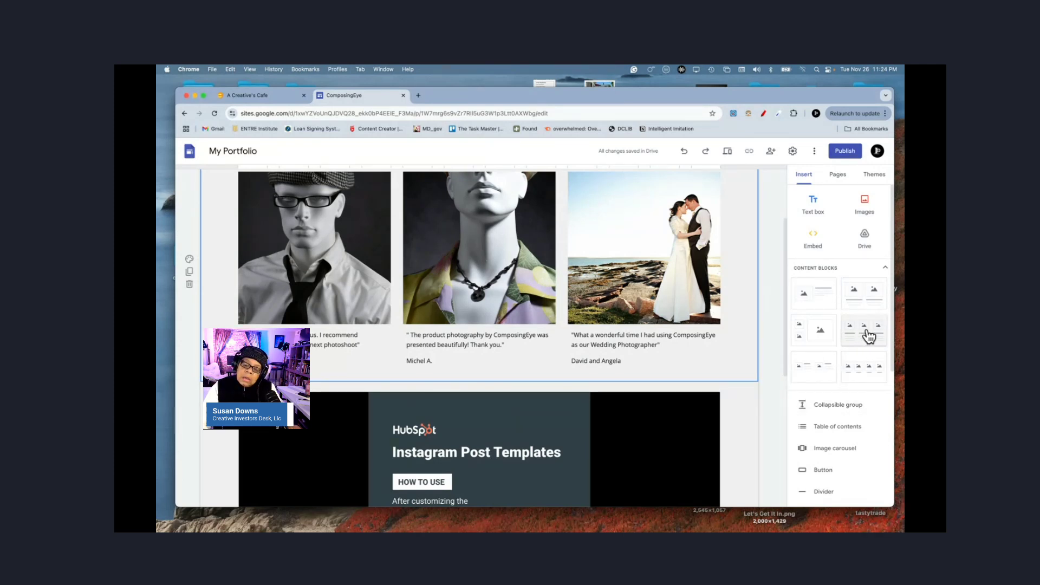
# Step: Add an image-and-text block below the testimonials and choose Select image via Google Images
pyautogui.click(814, 303)
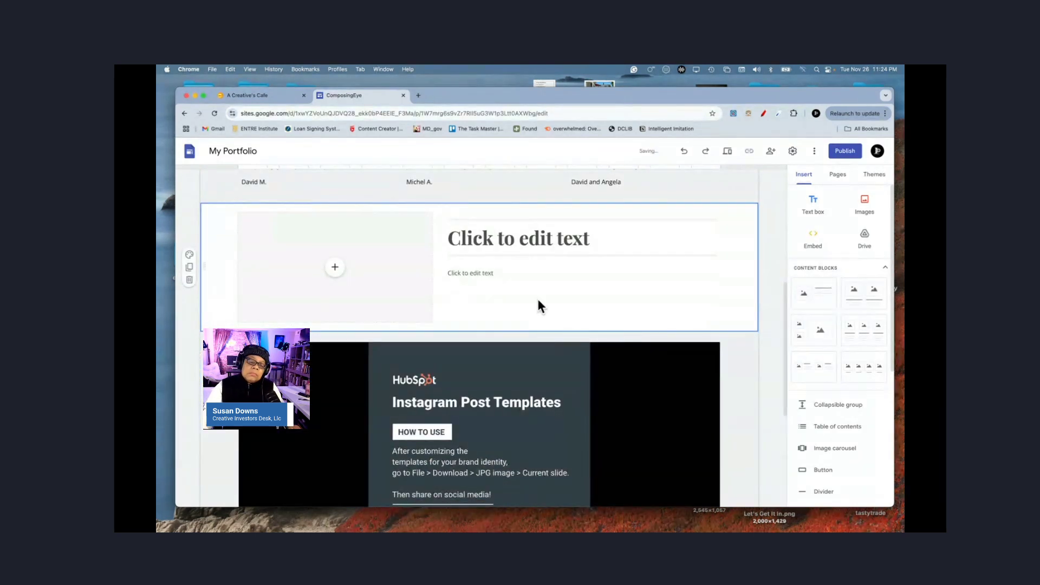
pyautogui.click(335, 267)
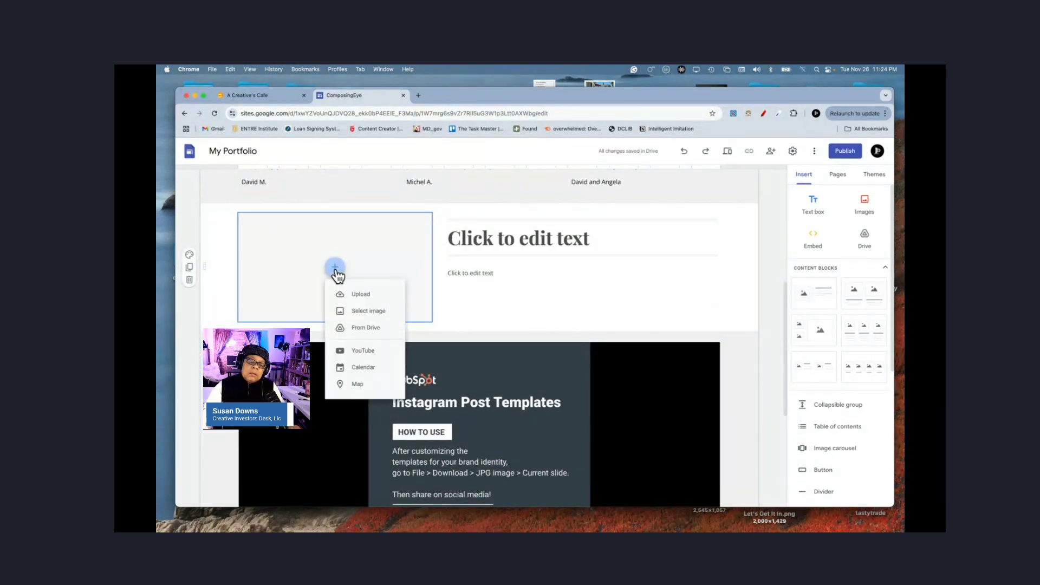
pyautogui.click(358, 312)
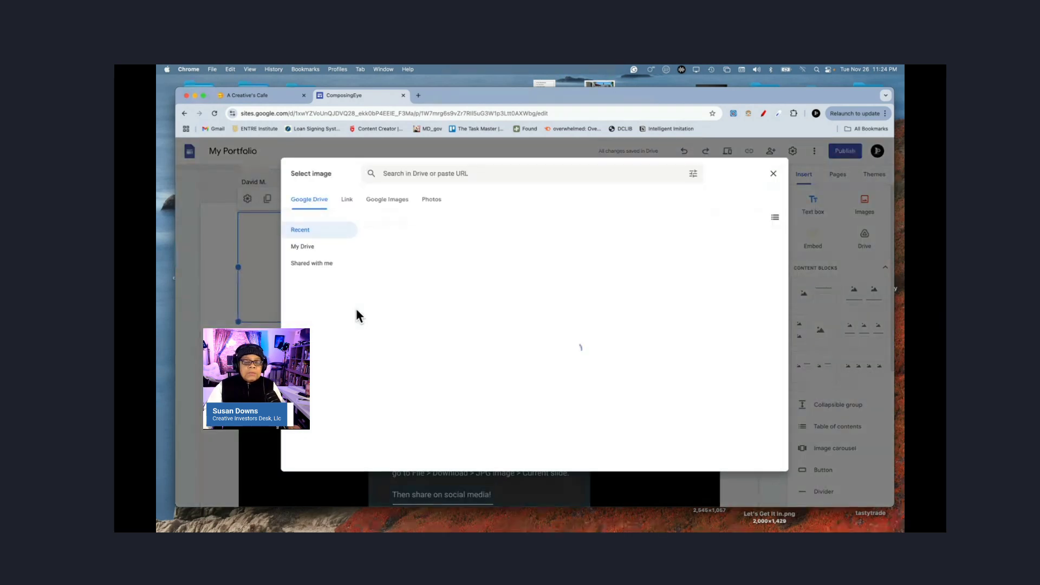
pyautogui.click(382, 203)
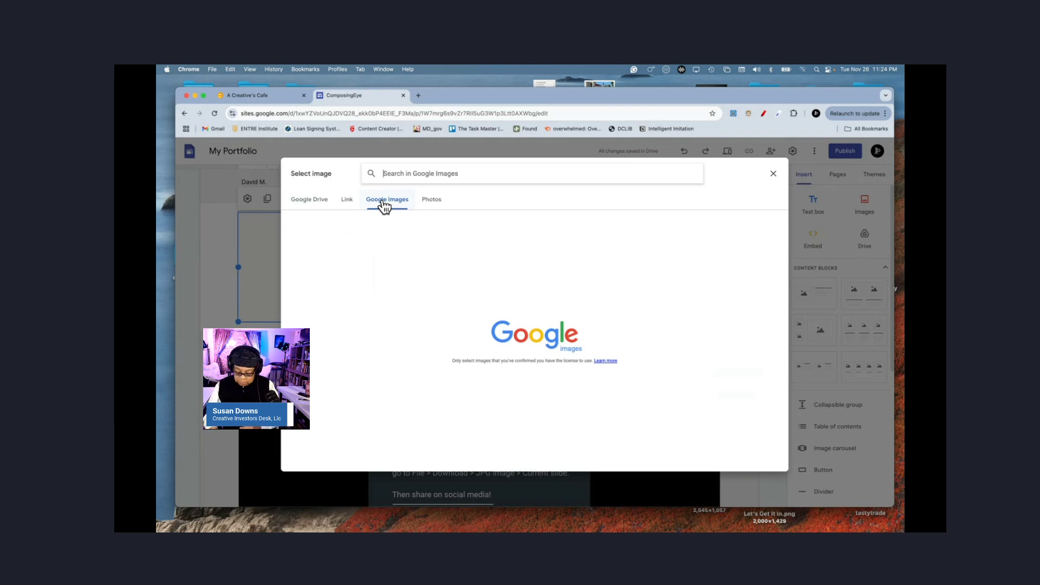
# Step: Search Google Images for 'Google Logos' and pick the Google phone picture
pyautogui.write('Google')
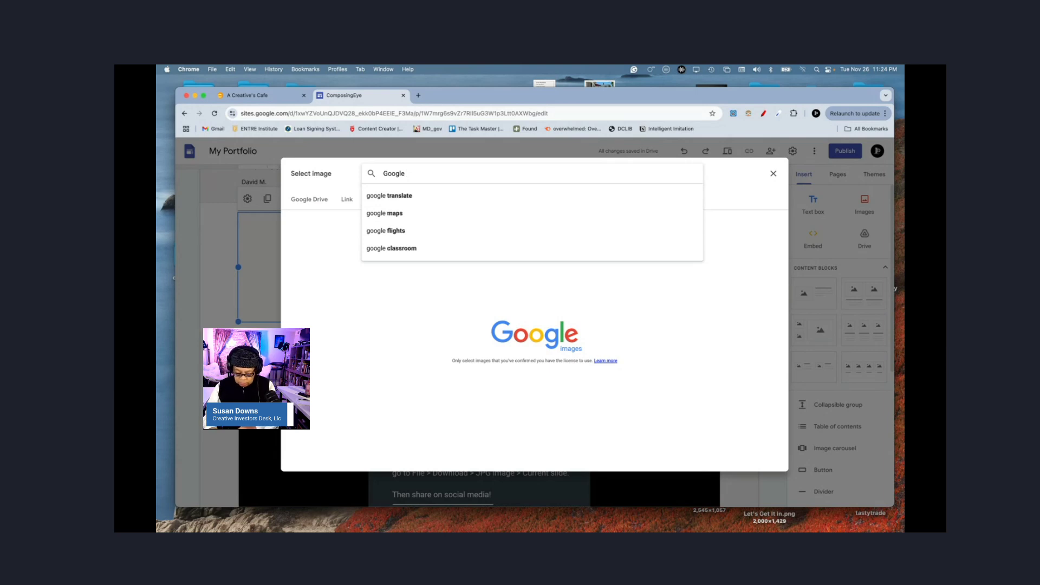
pyautogui.write('Logos')
pyautogui.press('Return')
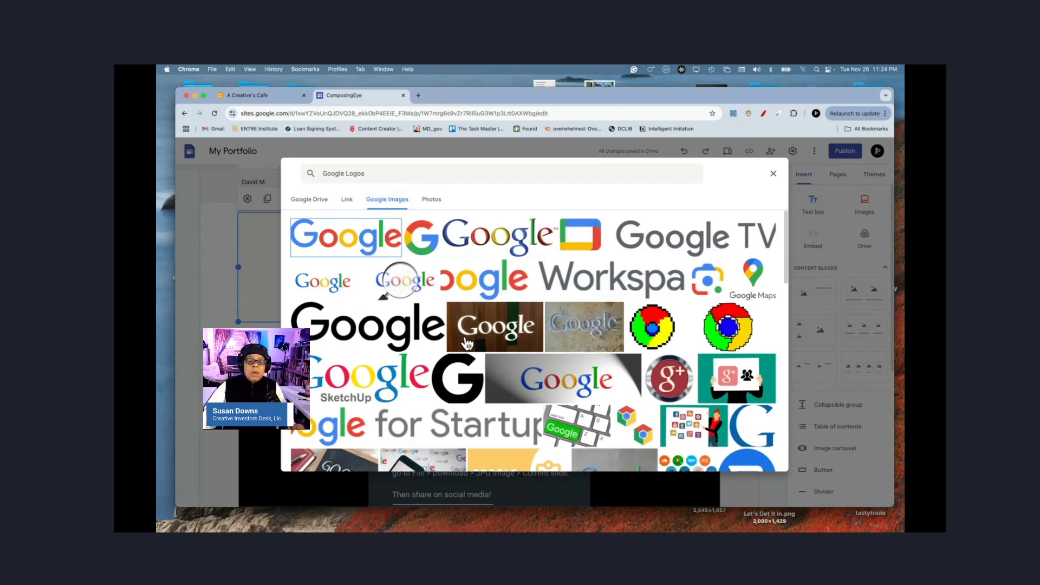
pyautogui.scroll(-2, 466, 342)
pyautogui.scroll(-3, 466, 342)
pyautogui.scroll(-6, 466, 342)
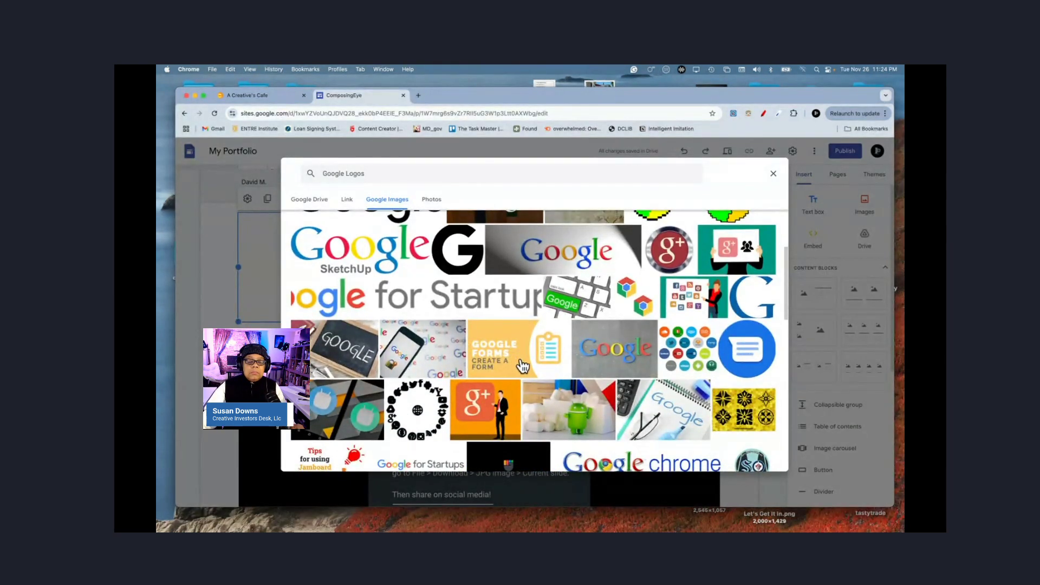
pyautogui.click(427, 367)
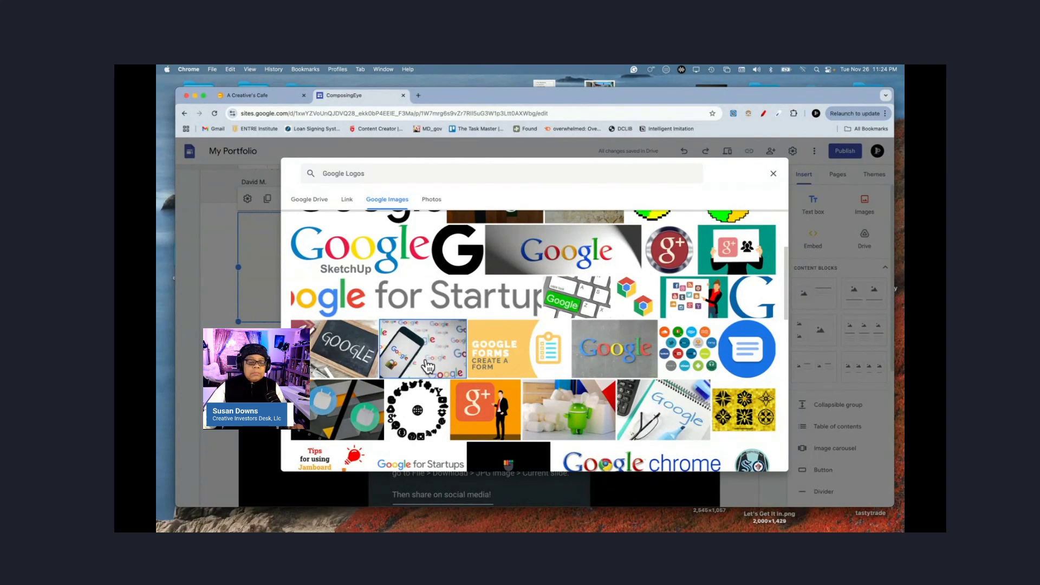
# Step: Place the Google phone picture in the new block and type the title 'Our #1 Client'
pyautogui.click(767, 460)
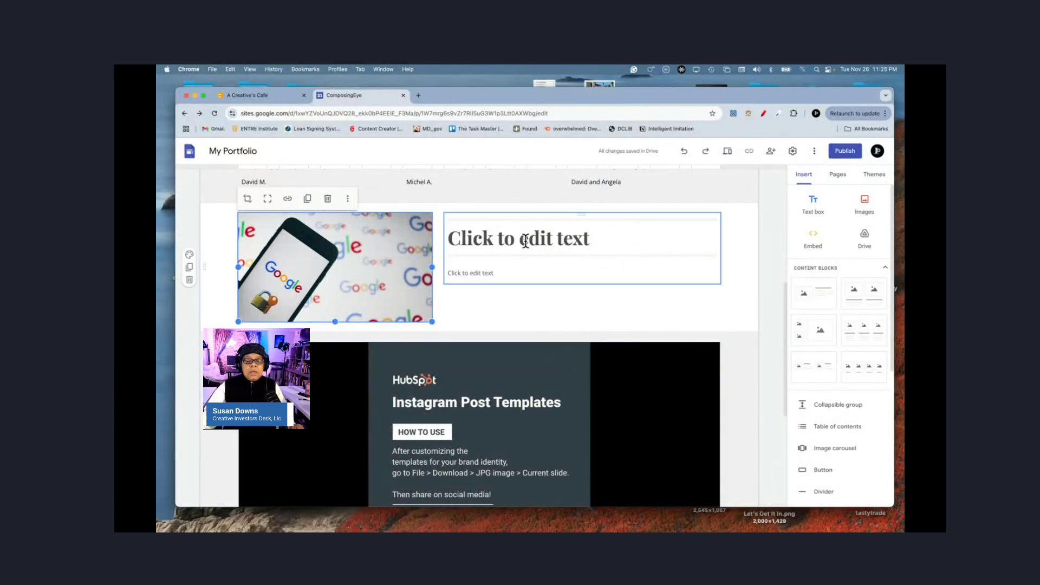
pyautogui.scroll(3, 547, 242)
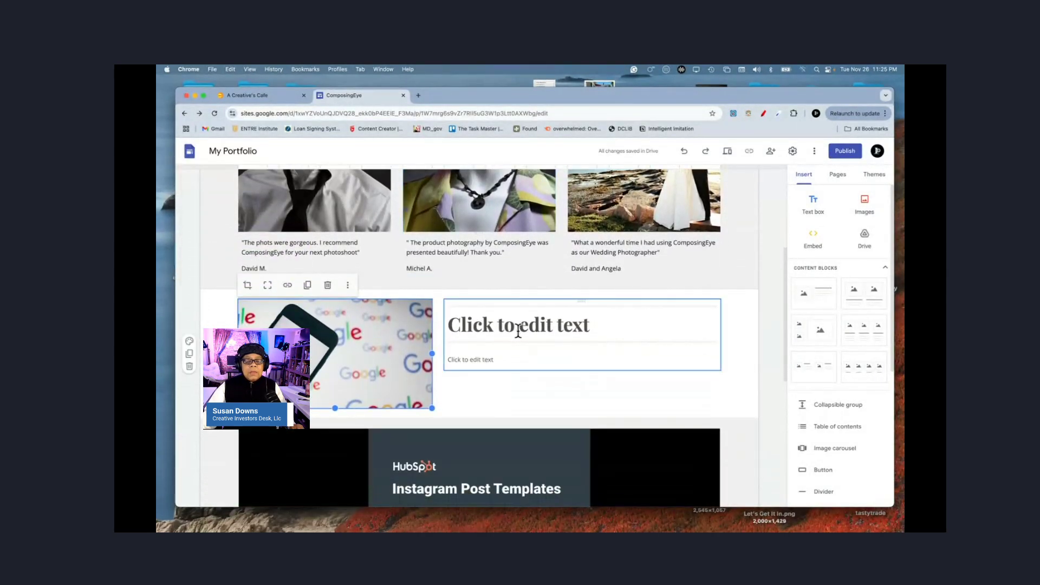
pyautogui.click(518, 332)
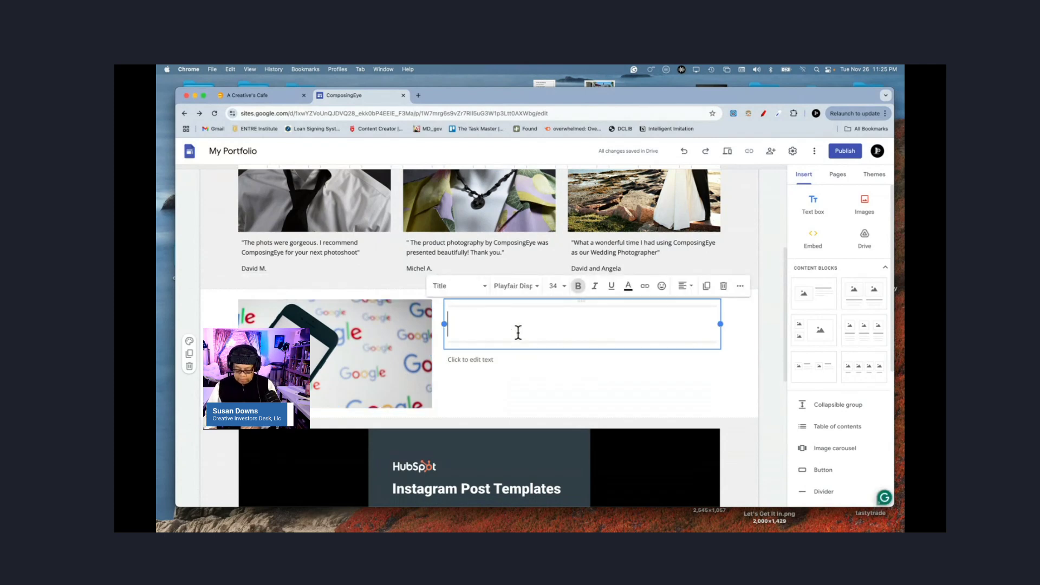
pyautogui.write('Our')
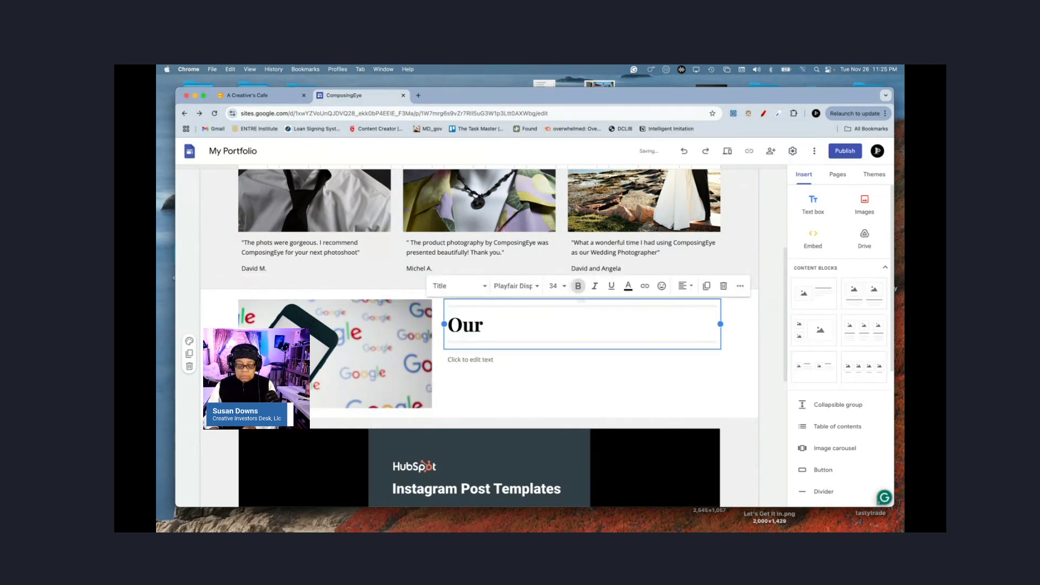
pyautogui.write(' Cli')
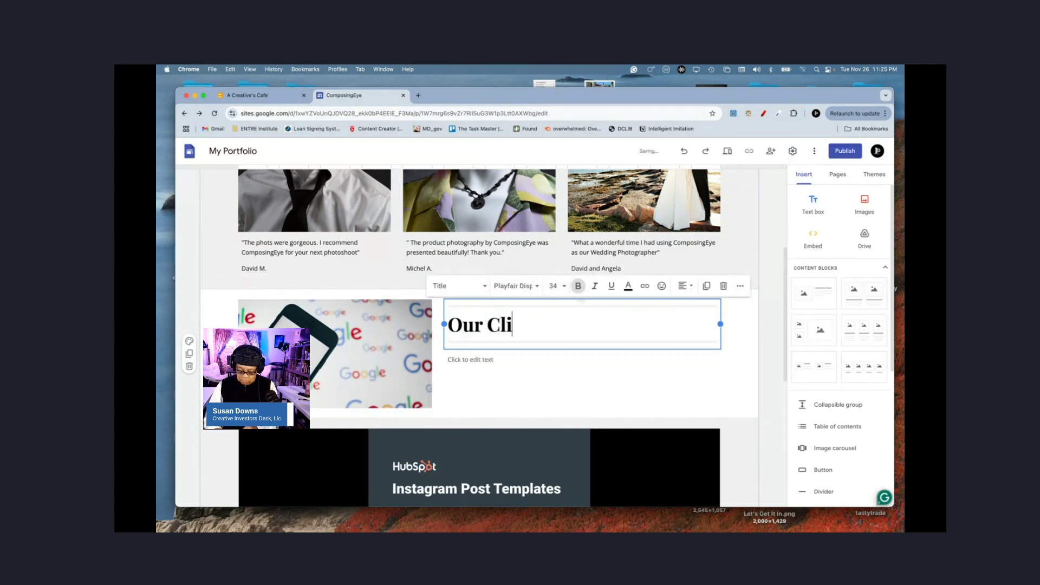
pyautogui.press('BackSpace')
pyautogui.press('BackSpace')
pyautogui.press('BackSpace')
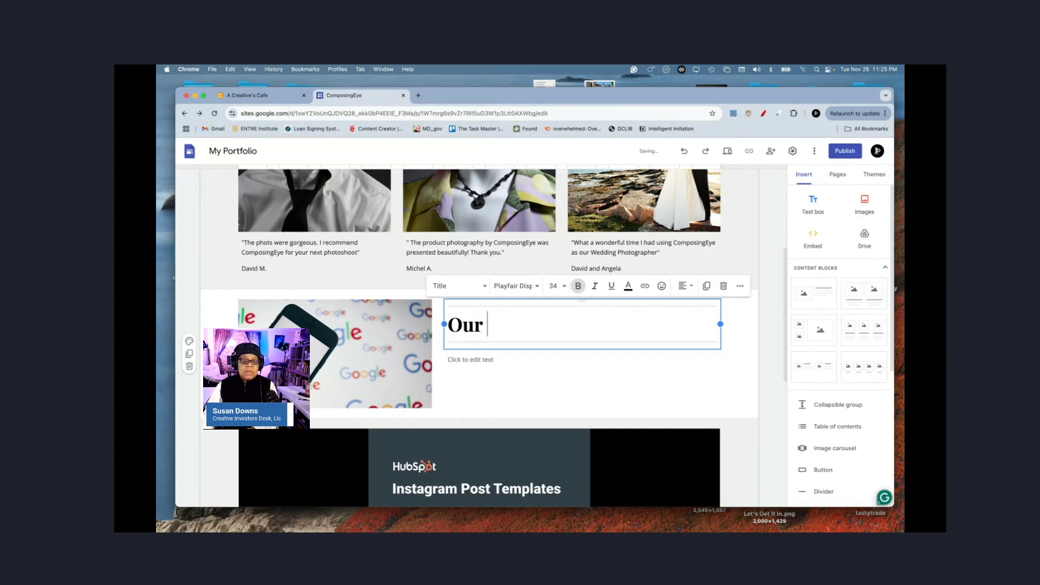
pyautogui.write('#1 ')
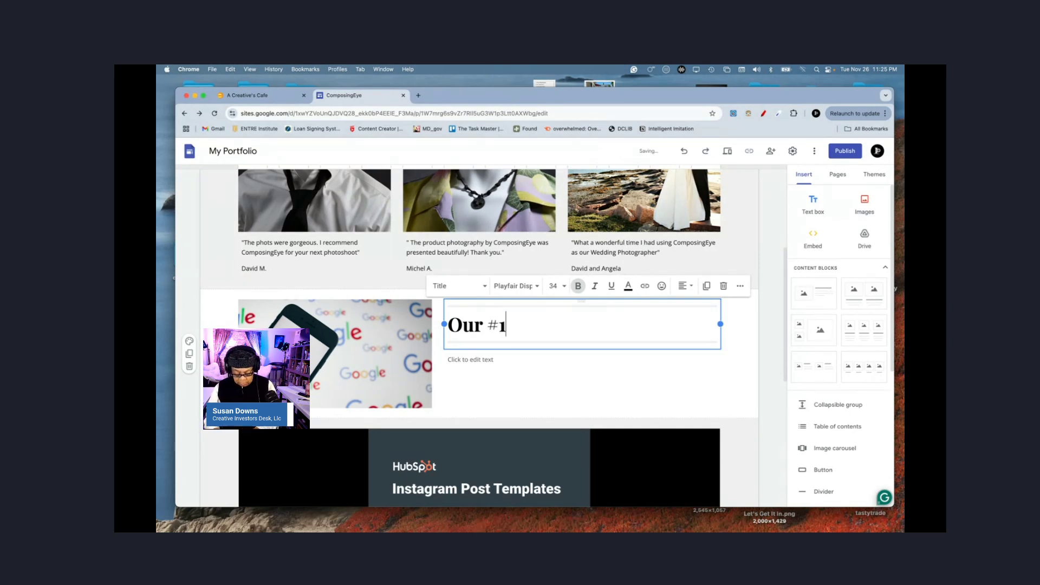
pyautogui.write('Client')
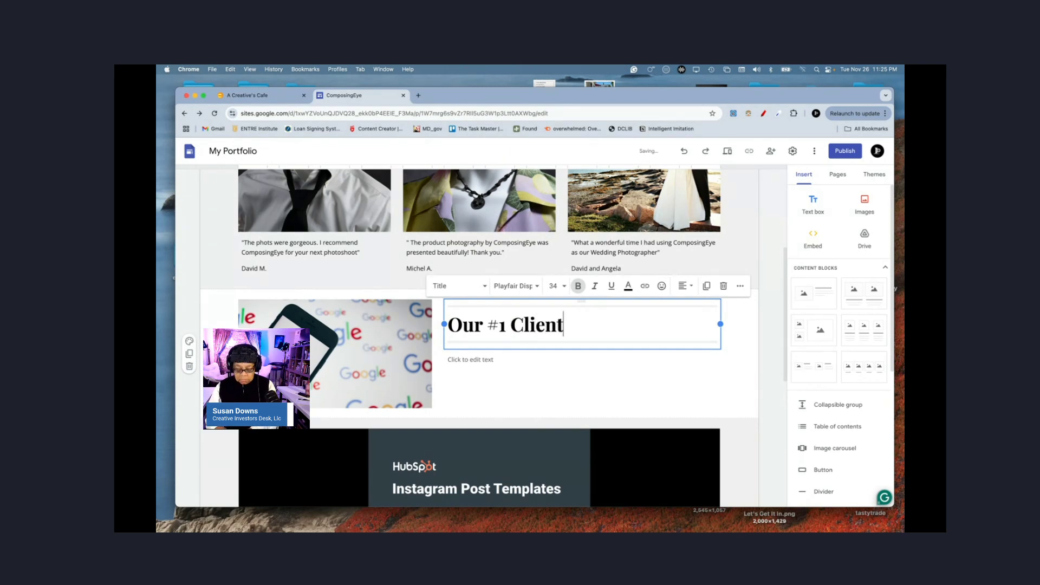
# Step: Type the corporate-photos thank-you quote ending 'made it super fun!', signed with the client's name as President and CEO
pyautogui.click(491, 361)
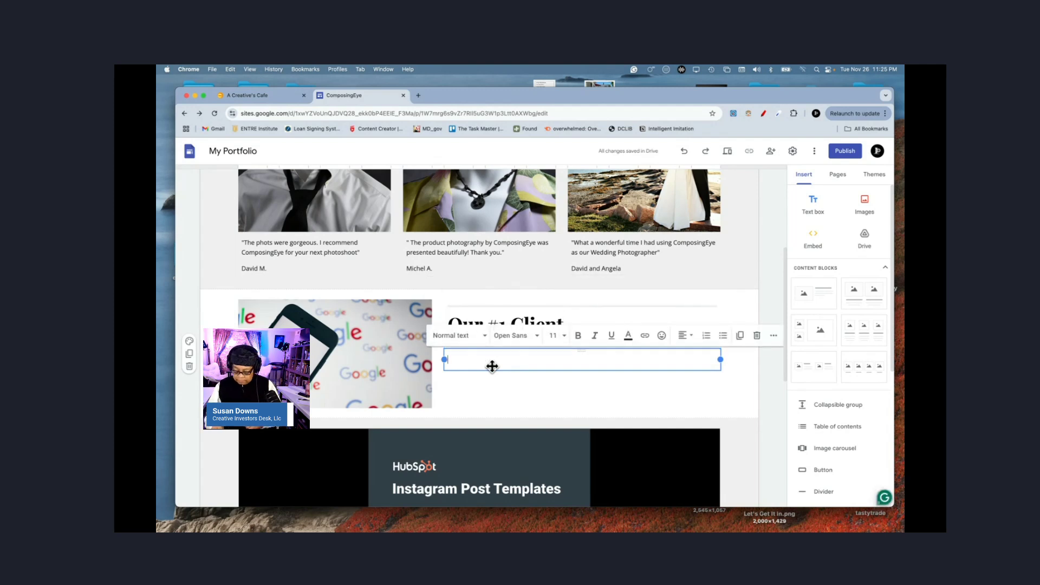
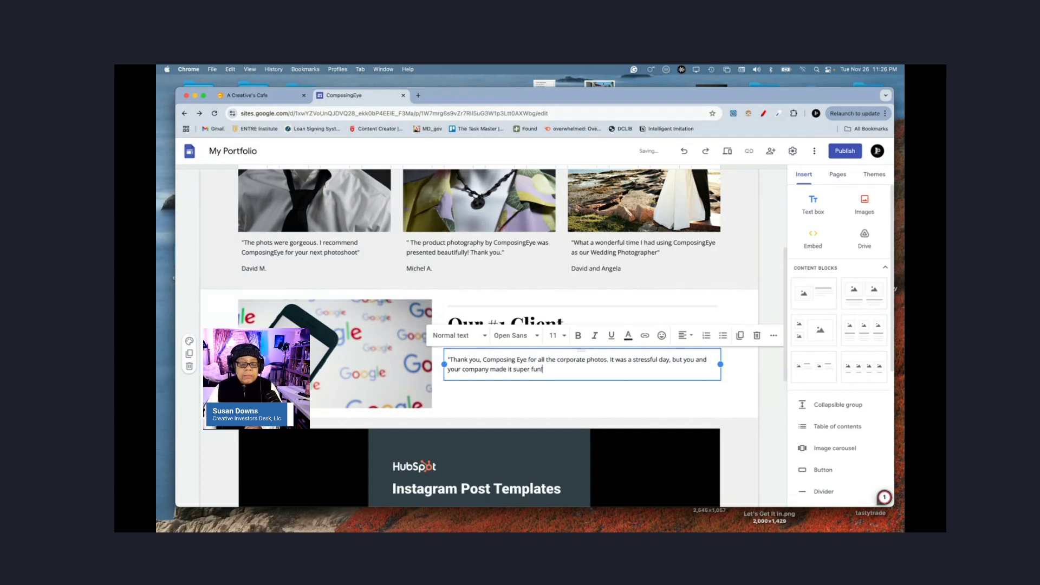
pyautogui.press('Return')
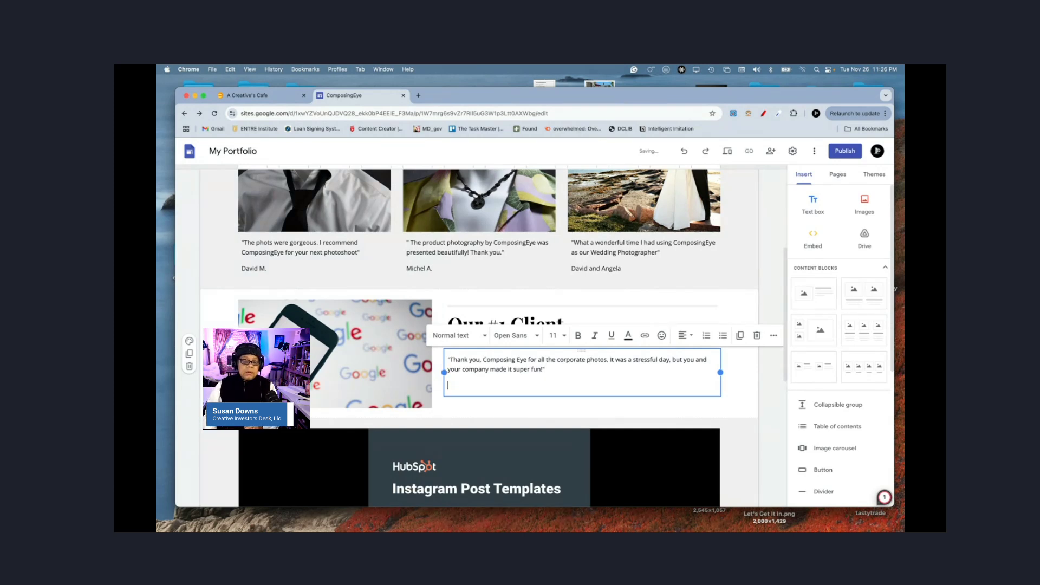
pyautogui.press('Return')
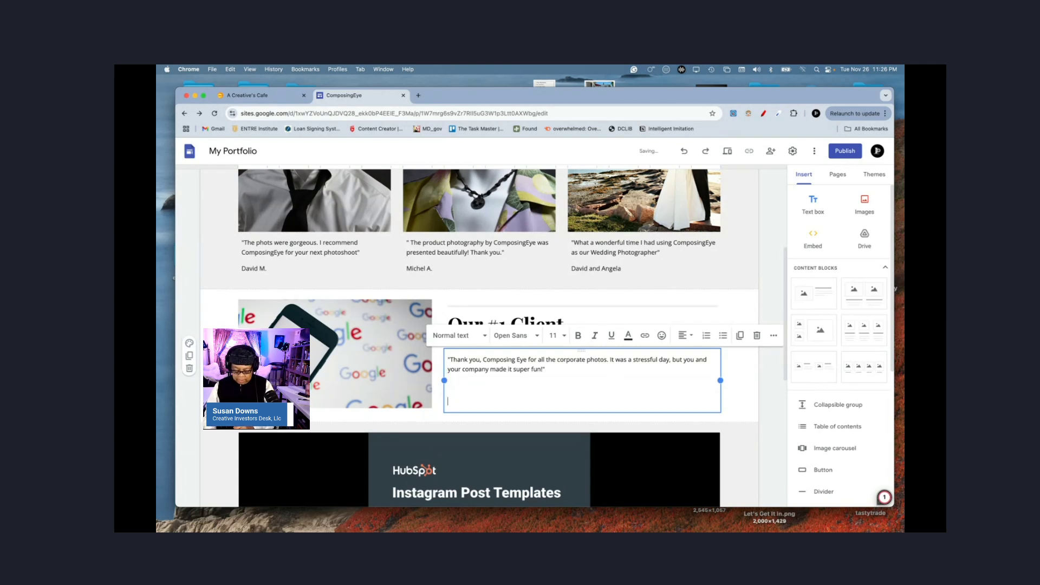
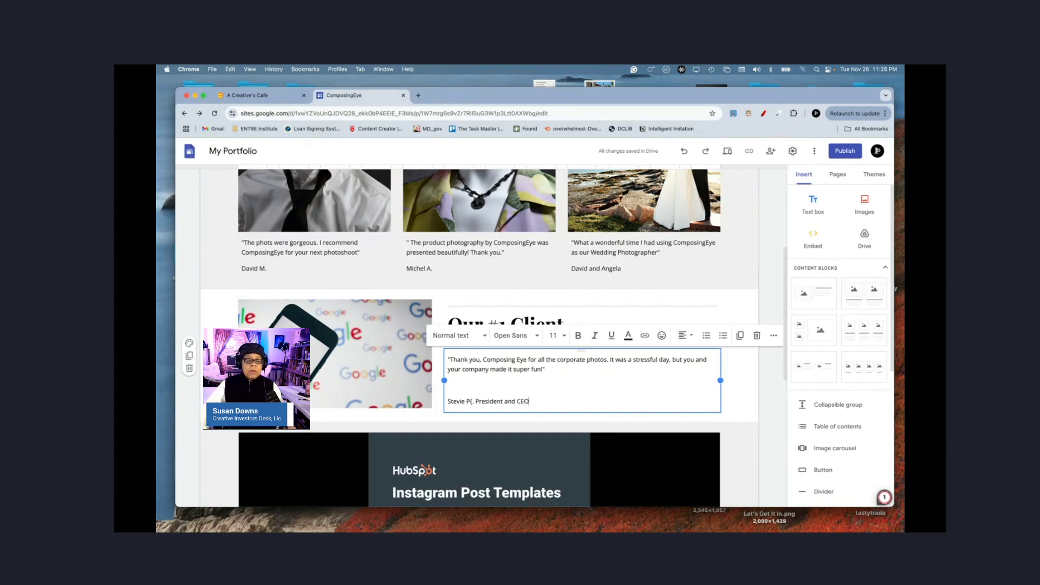
# Step: Set the testimonial quote to font size 14
pyautogui.tripleClick(459, 367)
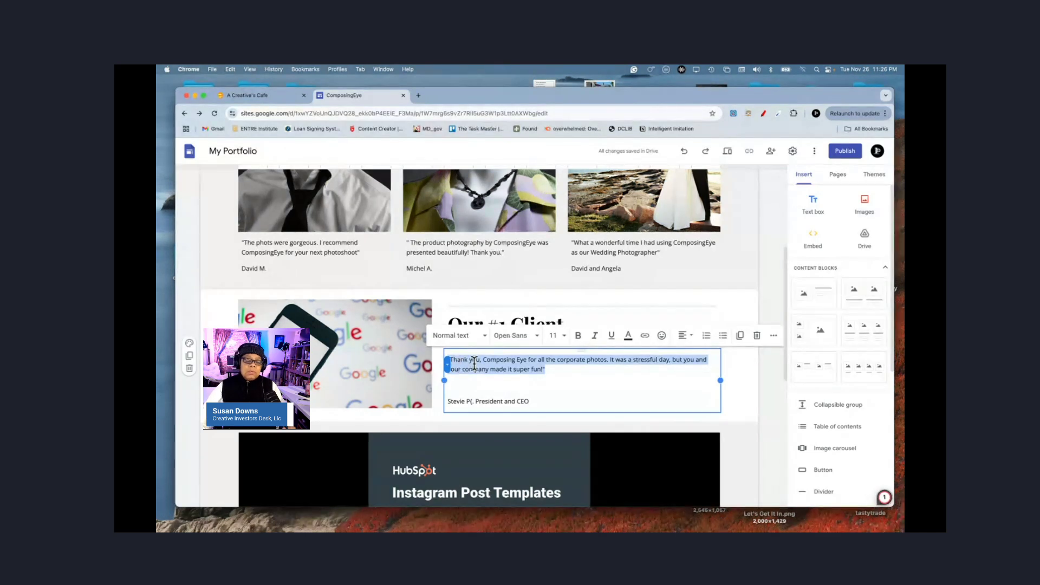
pyautogui.click(557, 334)
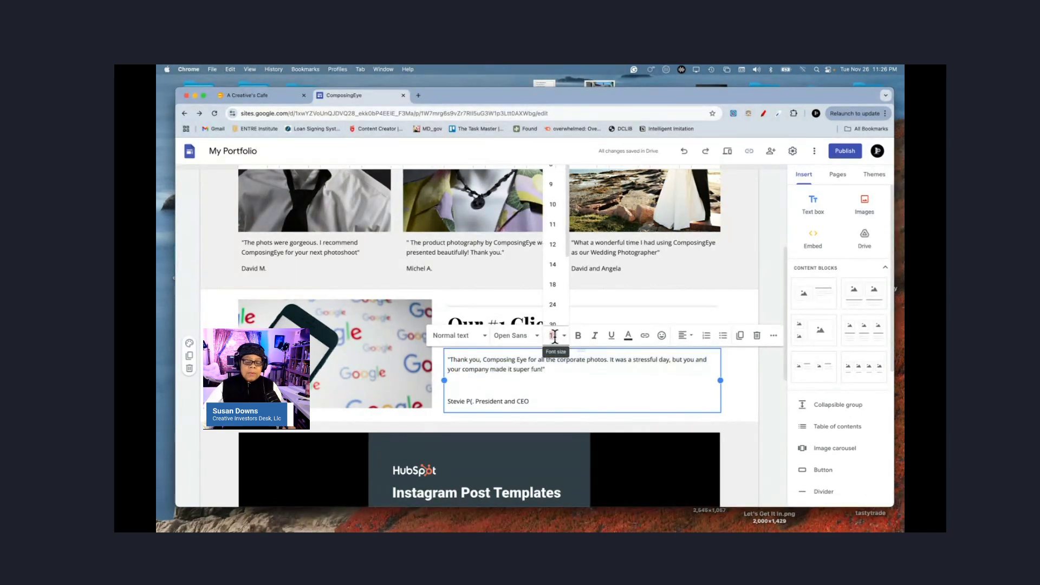
pyautogui.click(552, 264)
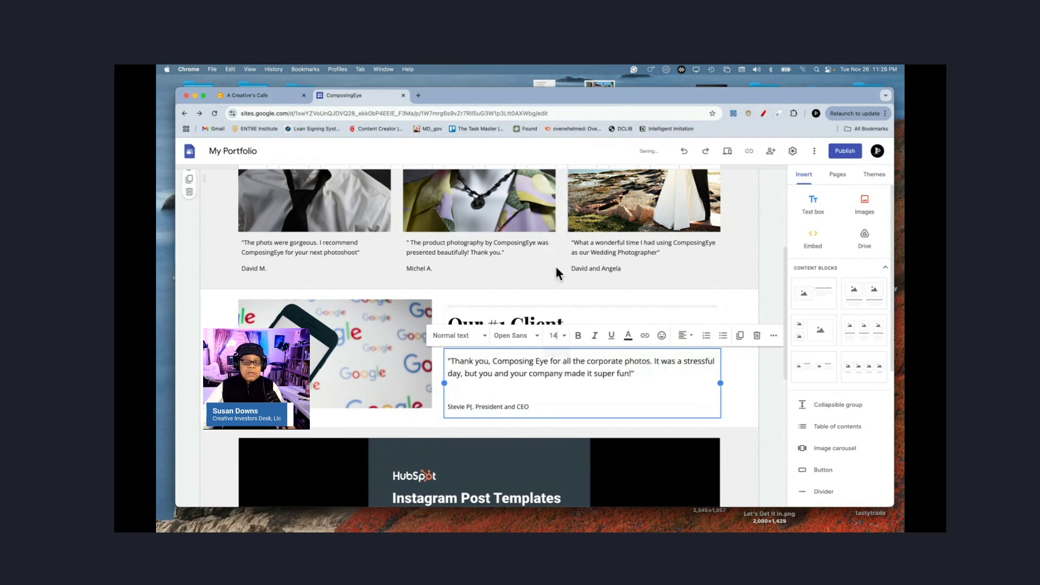
# Step: Set the signature line to size 12 and delete the blank line above it
pyautogui.doubleClick(512, 407)
pyautogui.tripleClick(513, 408)
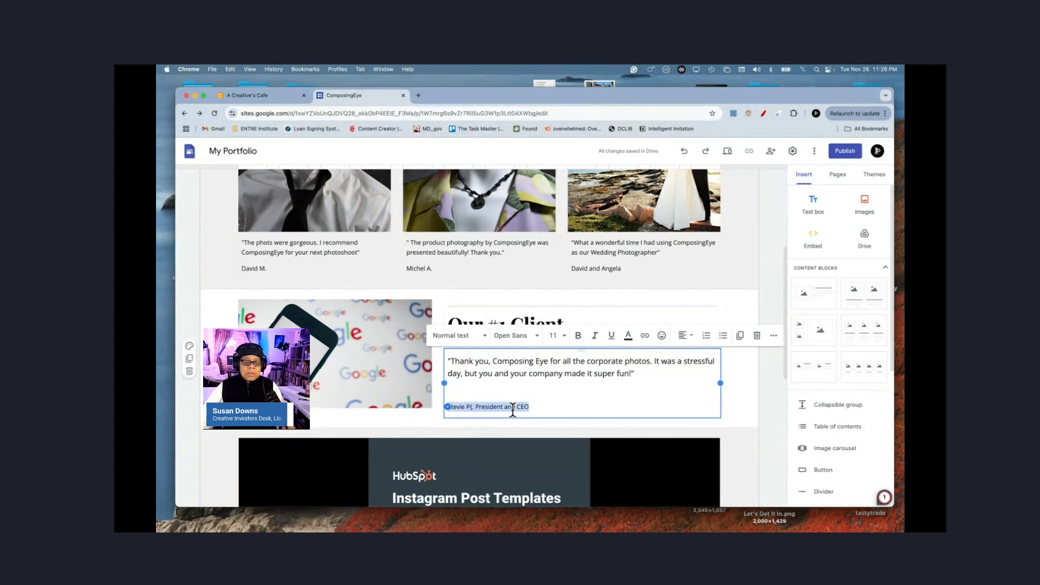
pyautogui.click(553, 335)
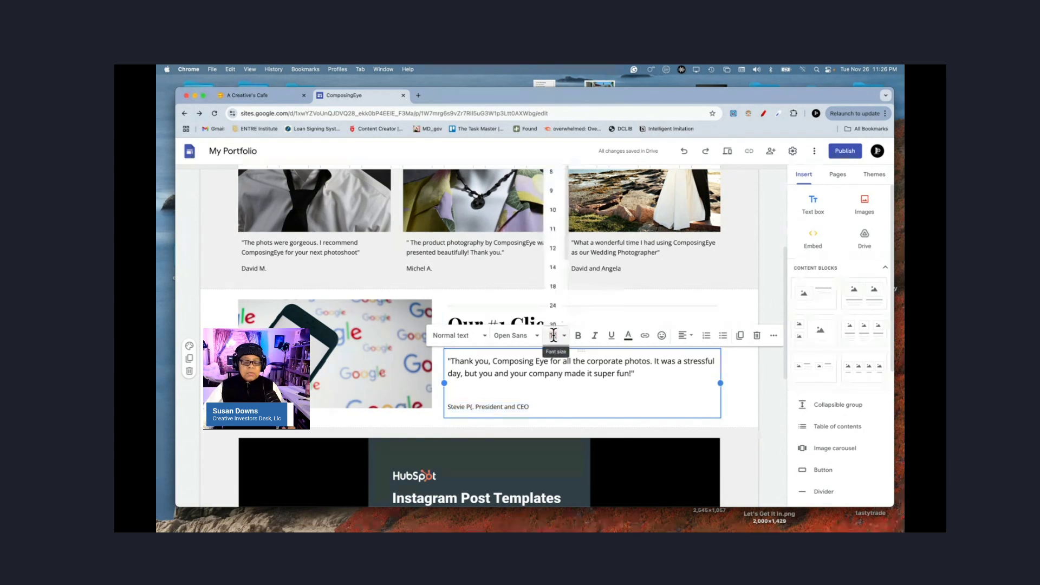
pyautogui.click(552, 247)
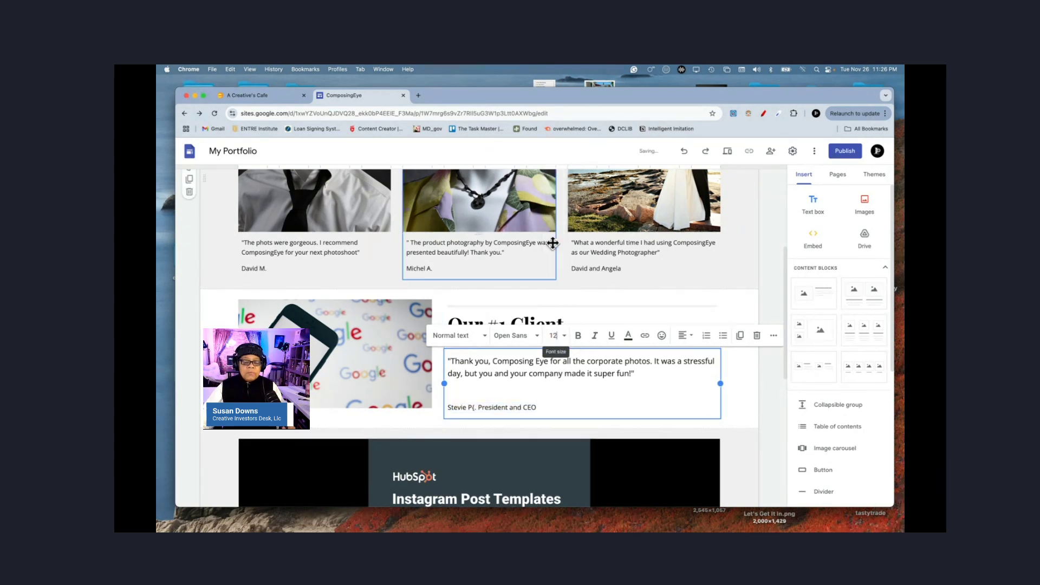
pyautogui.click(511, 390)
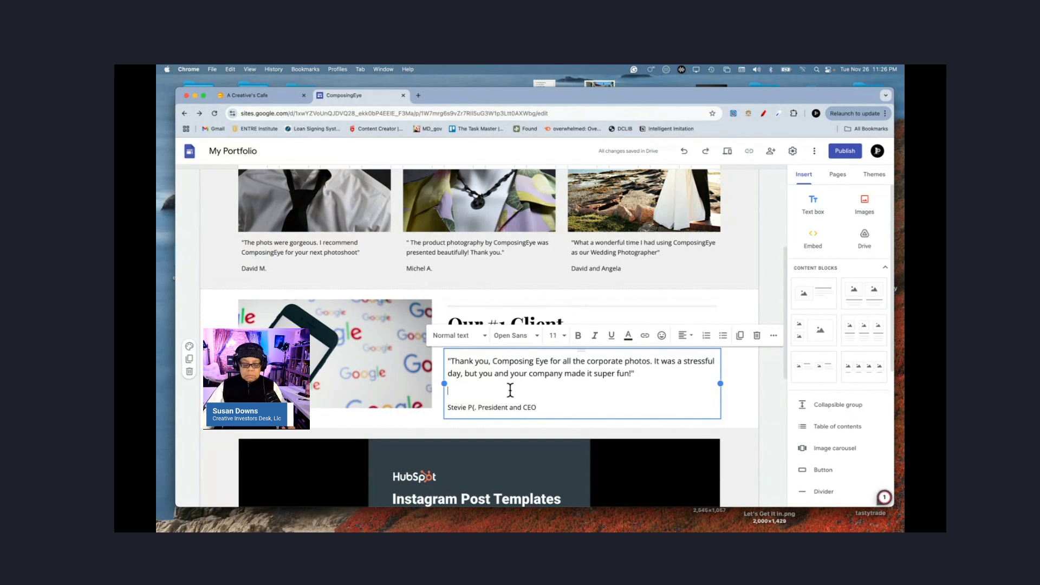
pyautogui.press('BackSpace')
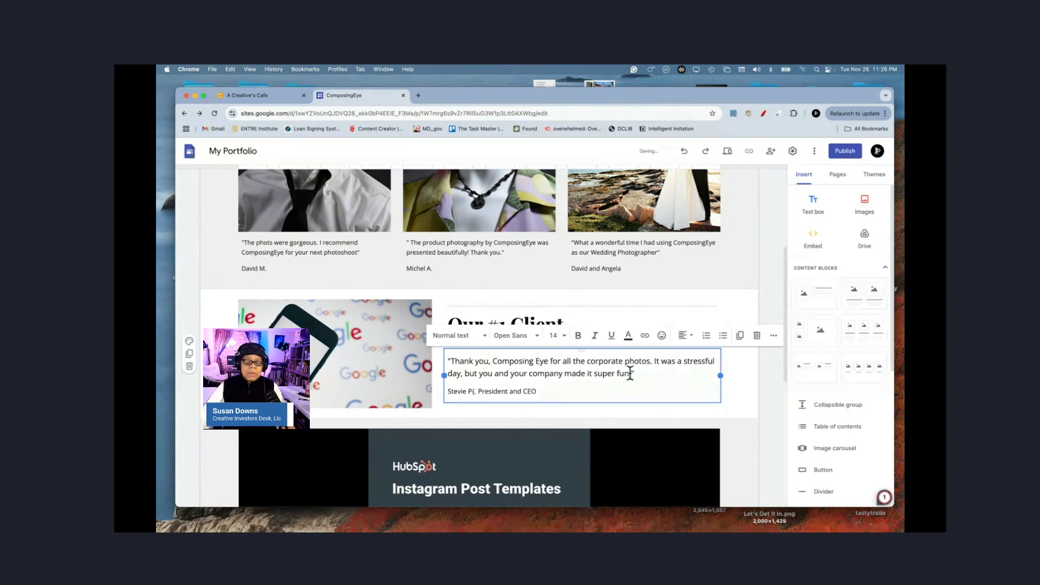
pyautogui.click(189, 342)
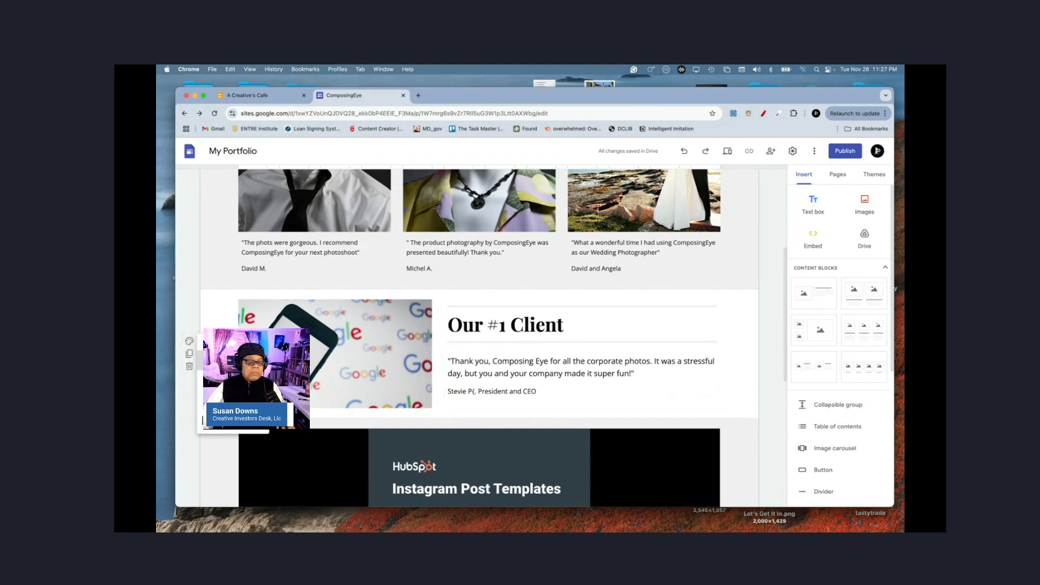
pyautogui.click(233, 370)
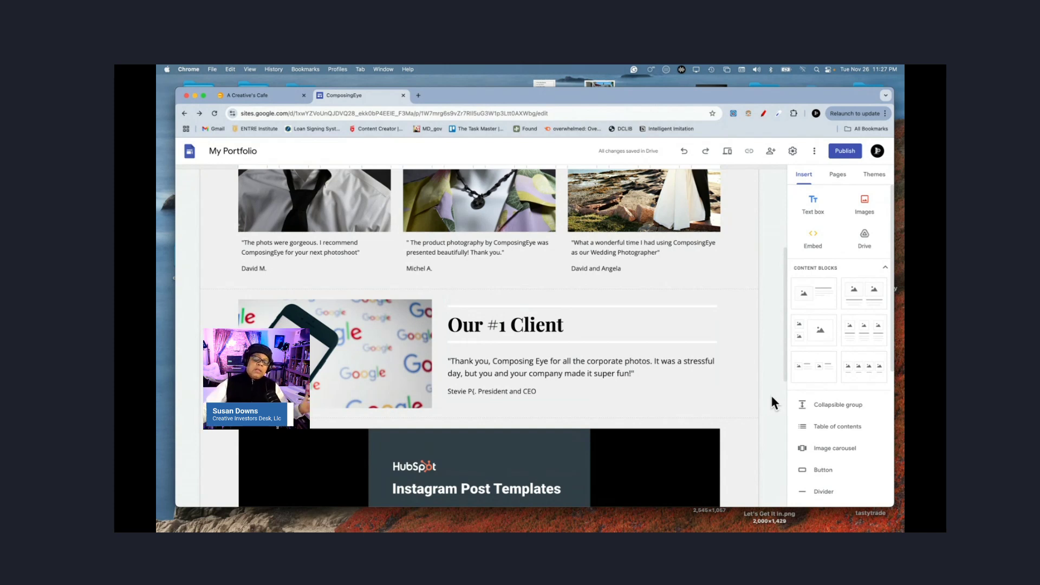
pyautogui.scroll(3, 772, 397)
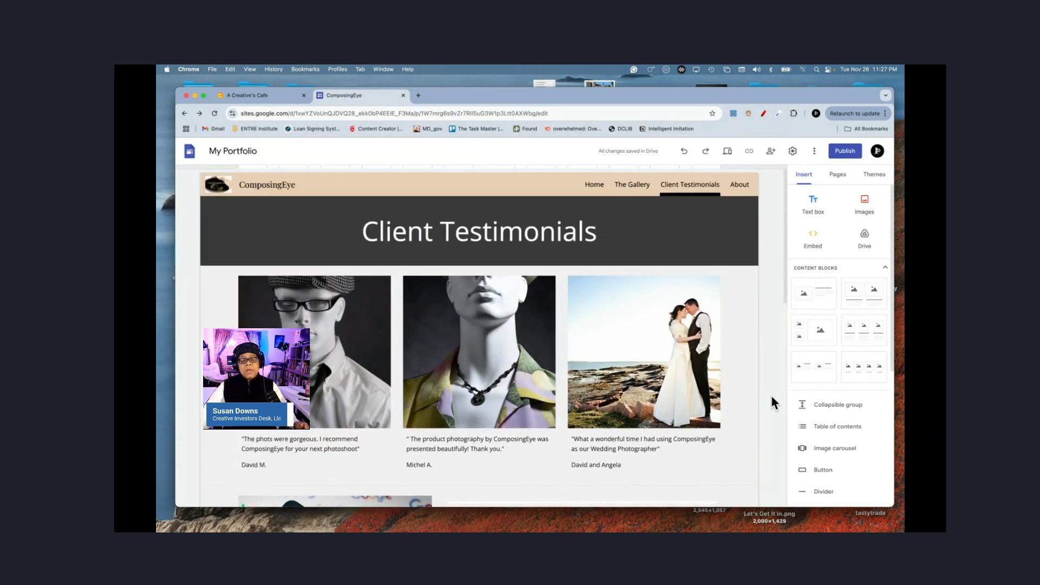
pyautogui.scroll(-5, 772, 397)
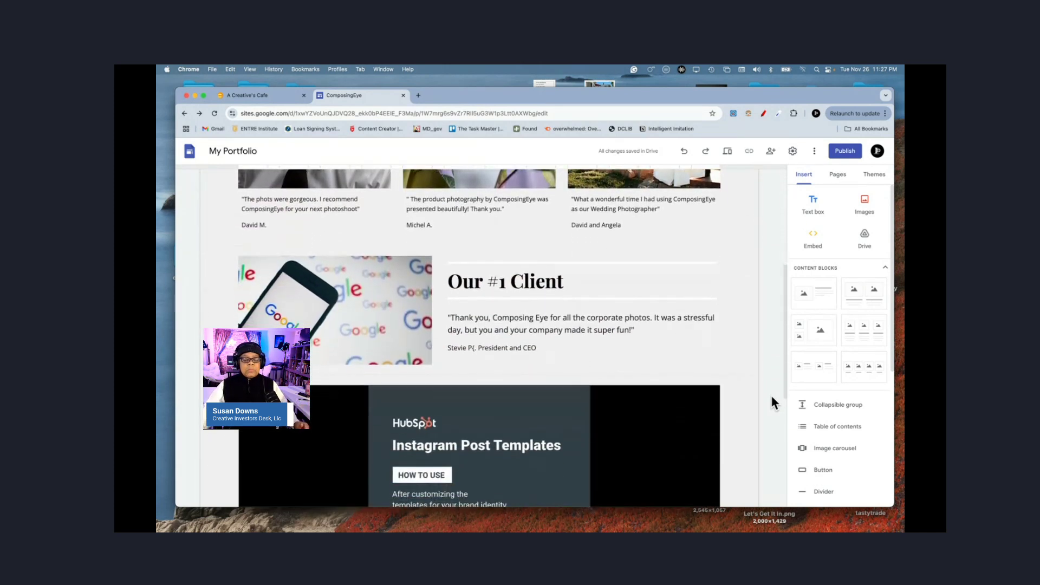
pyautogui.scroll(-2, 771, 396)
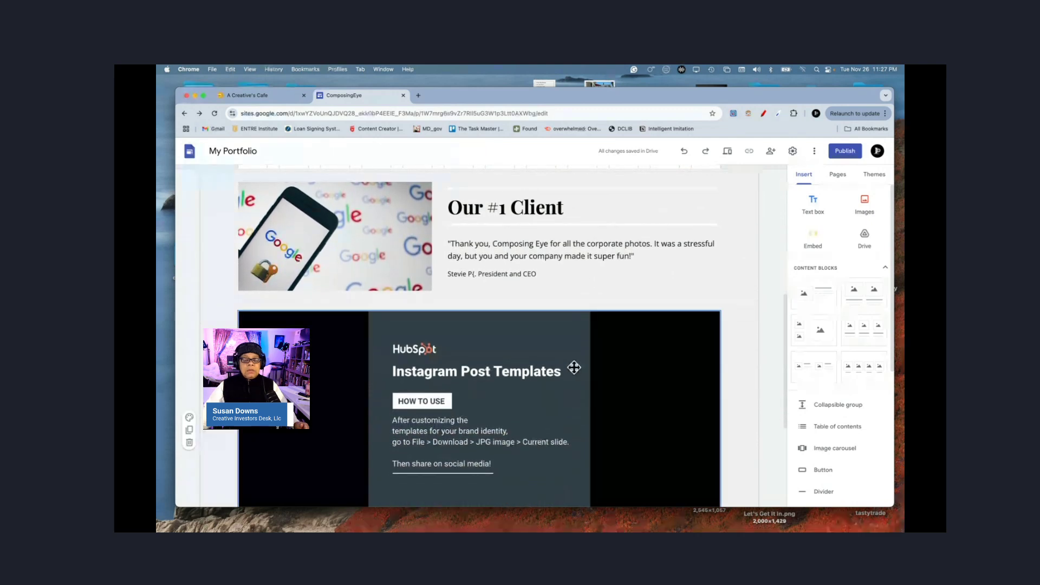
pyautogui.scroll(-3, 724, 399)
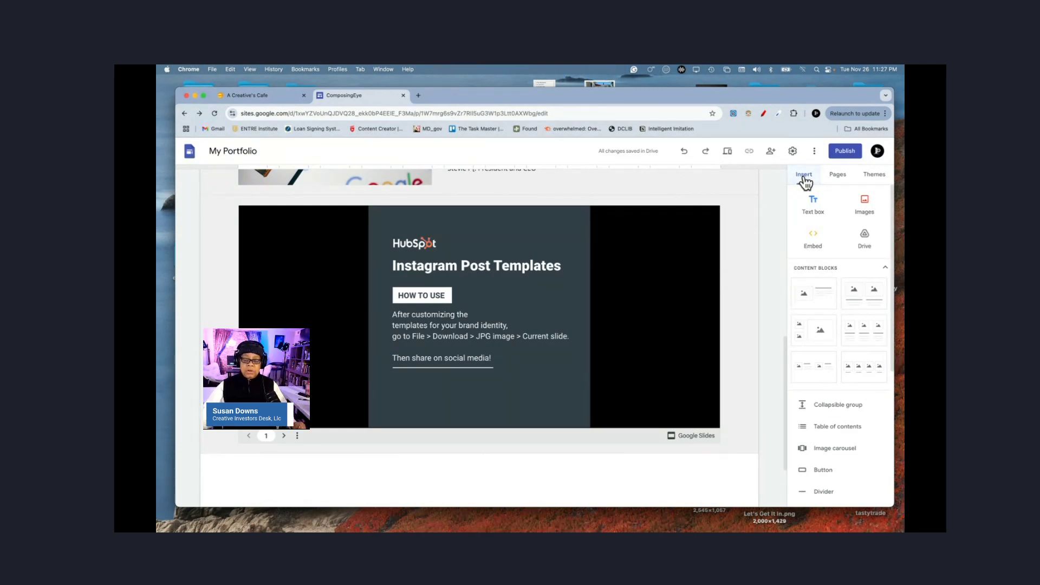
pyautogui.scroll(-3, 824, 347)
pyautogui.scroll(-2, 824, 348)
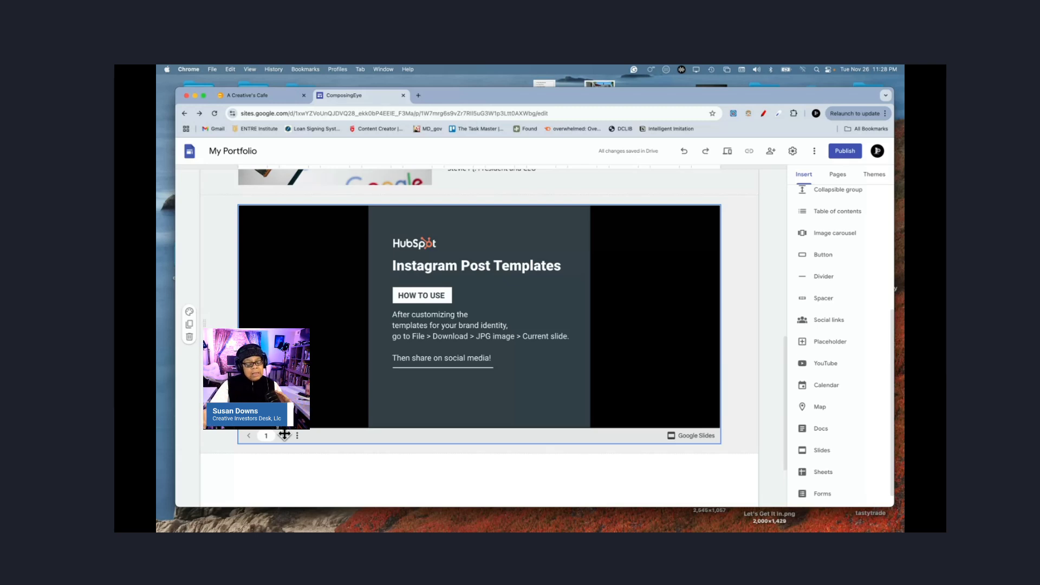
pyautogui.click(284, 434)
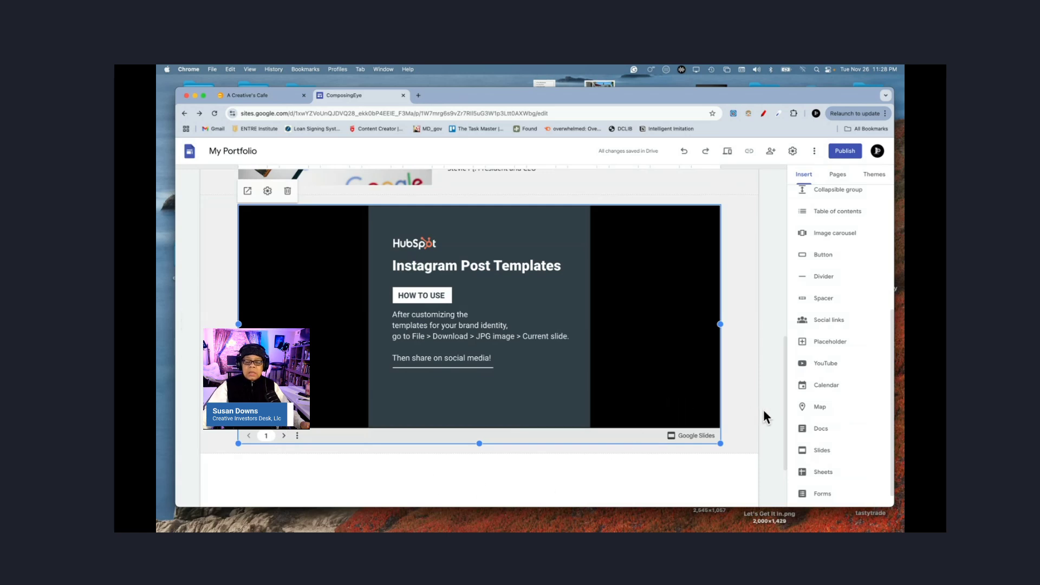
pyautogui.scroll(-3, 766, 417)
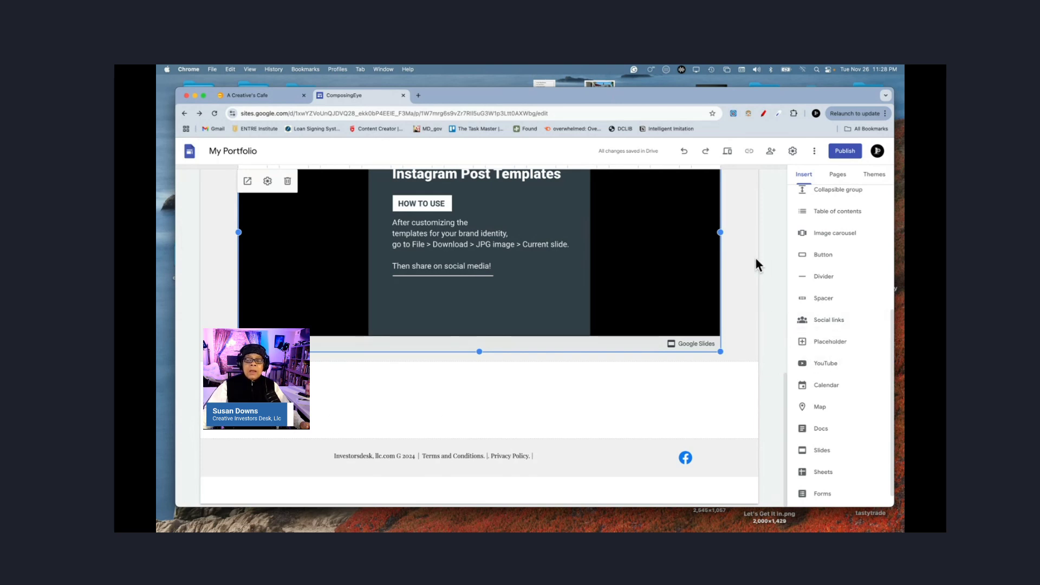
# Step: Preview the Client Testimonials page and scroll through its phone-size layout
pyautogui.click(727, 152)
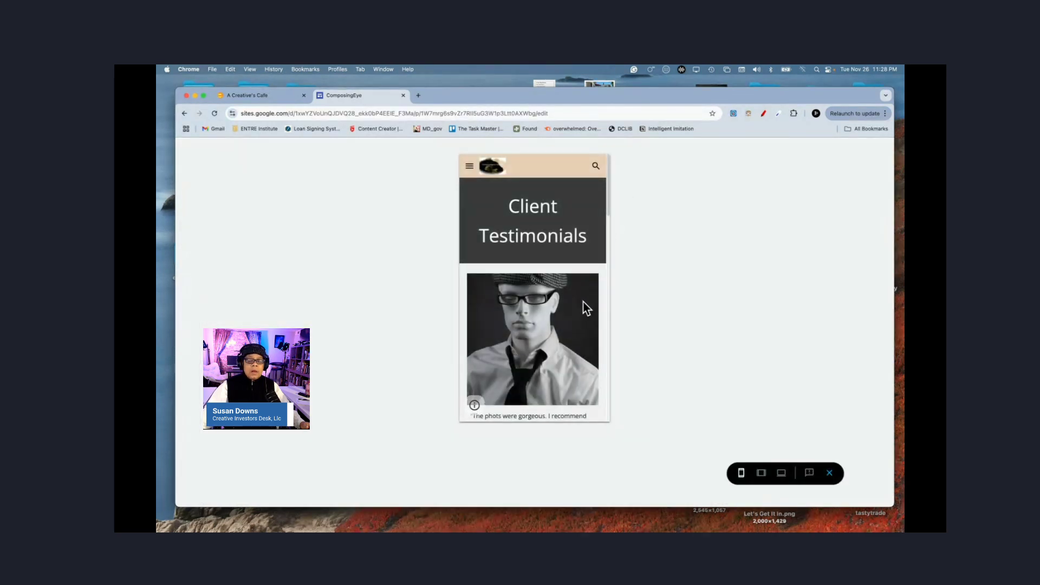
pyautogui.scroll(-2, 578, 347)
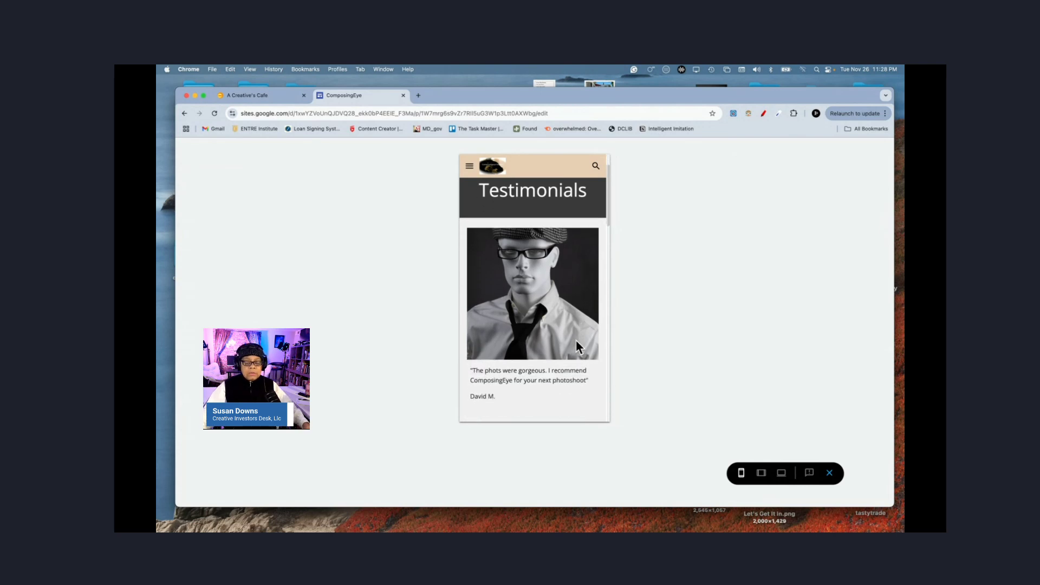
pyautogui.scroll(-2, 578, 345)
pyautogui.scroll(3, 578, 345)
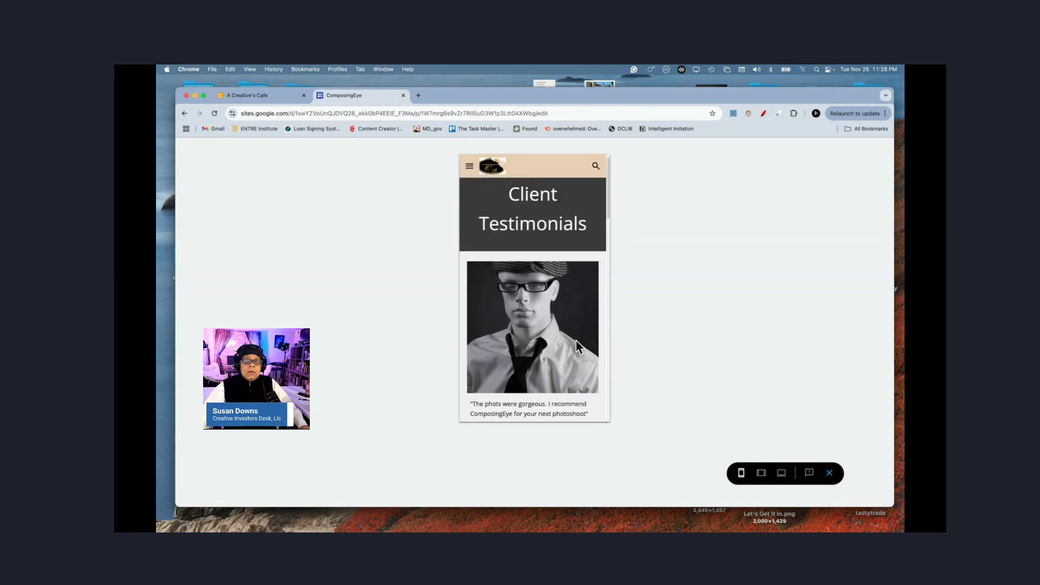
pyautogui.scroll(-10, 579, 347)
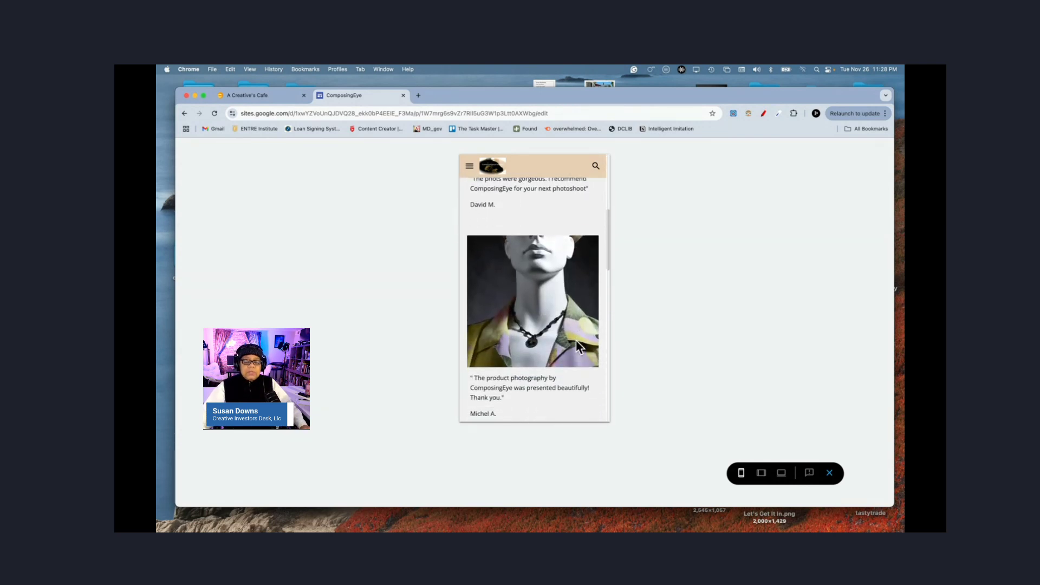
pyautogui.scroll(-10, 578, 345)
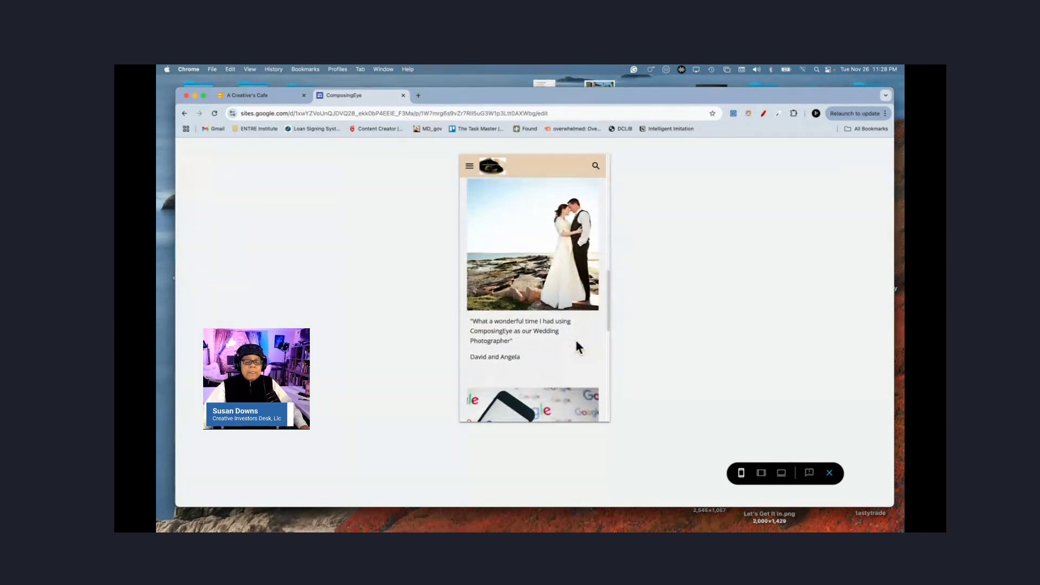
pyautogui.scroll(-8, 577, 345)
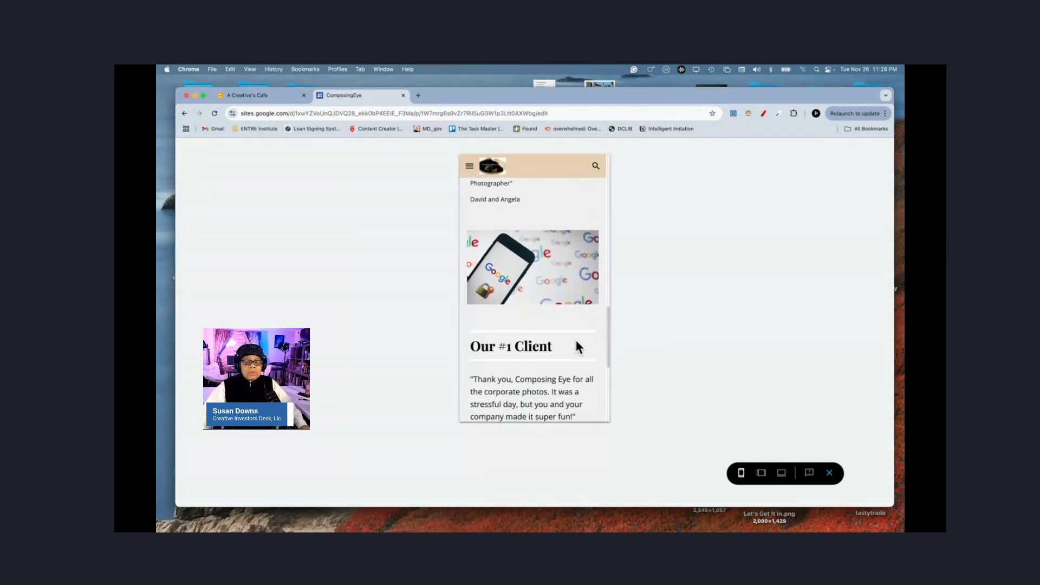
pyautogui.scroll(-5, 577, 347)
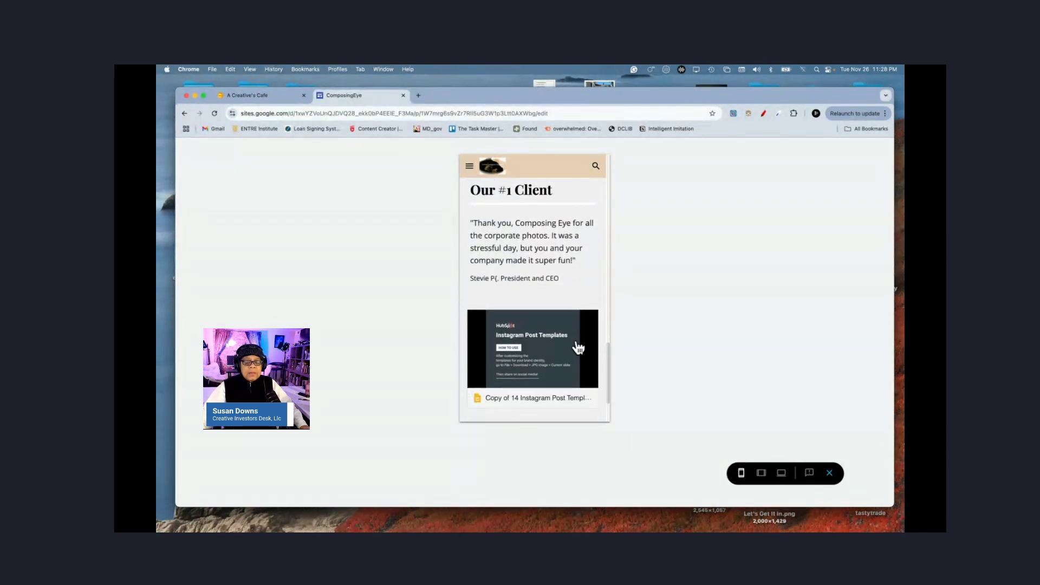
pyautogui.click(515, 363)
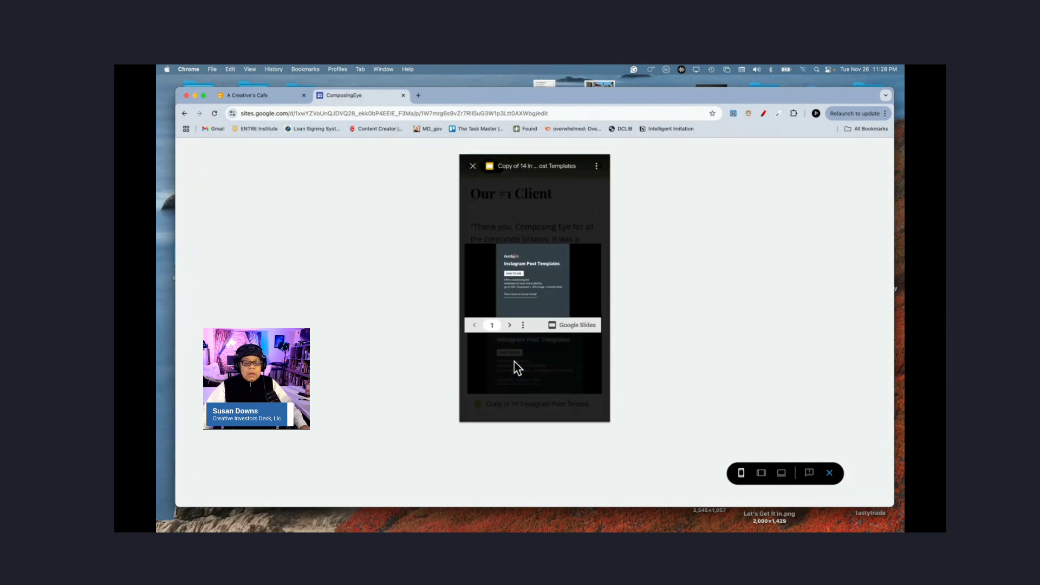
pyautogui.click(511, 326)
pyautogui.click(511, 326)
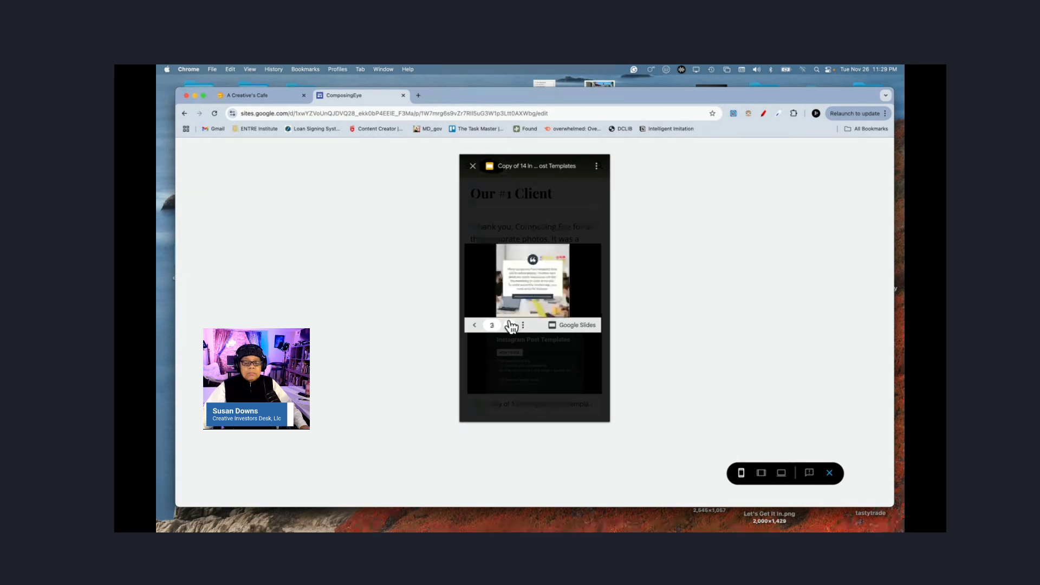
pyautogui.click(511, 326)
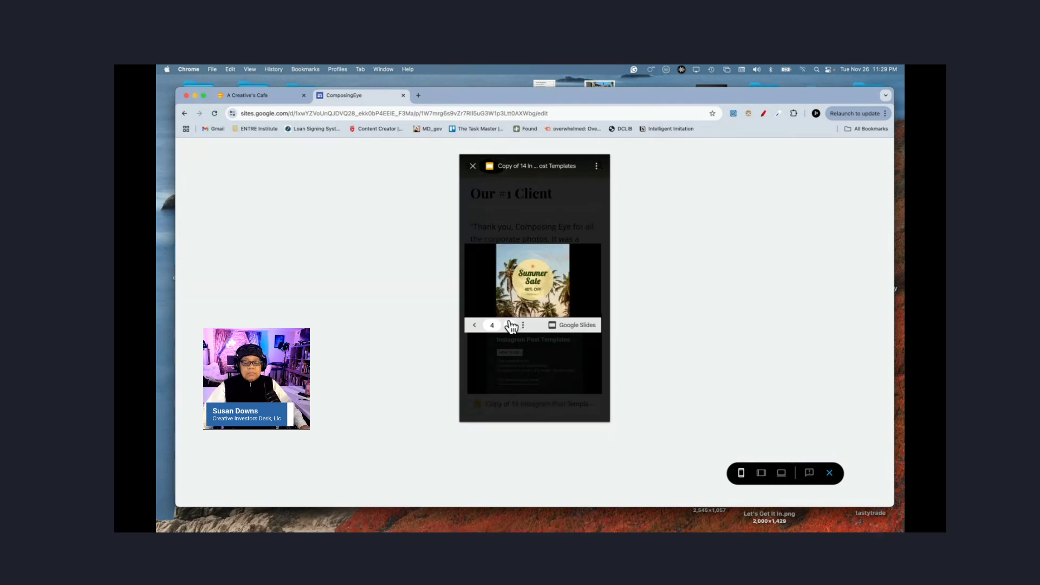
pyautogui.click(477, 326)
pyautogui.click(477, 326)
pyautogui.click(477, 325)
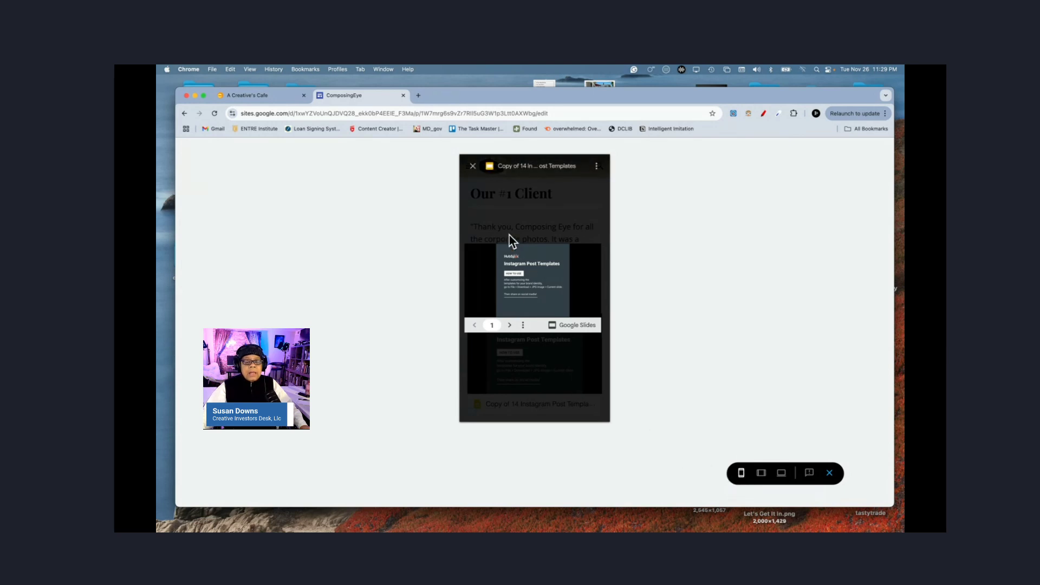
pyautogui.click(472, 167)
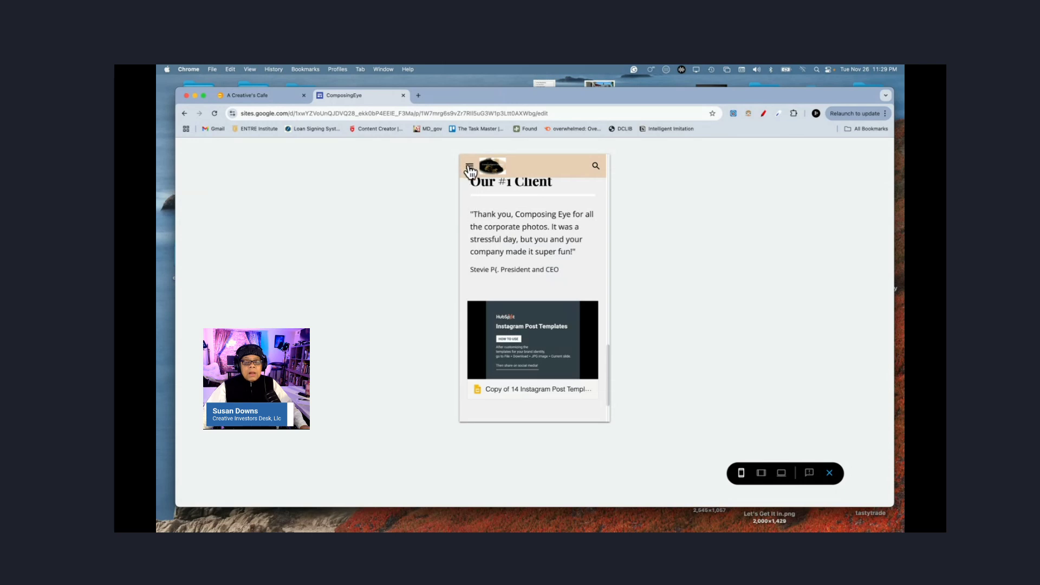
# Step: Open and close the site's navigation drawer in the phone preview
pyautogui.click(469, 166)
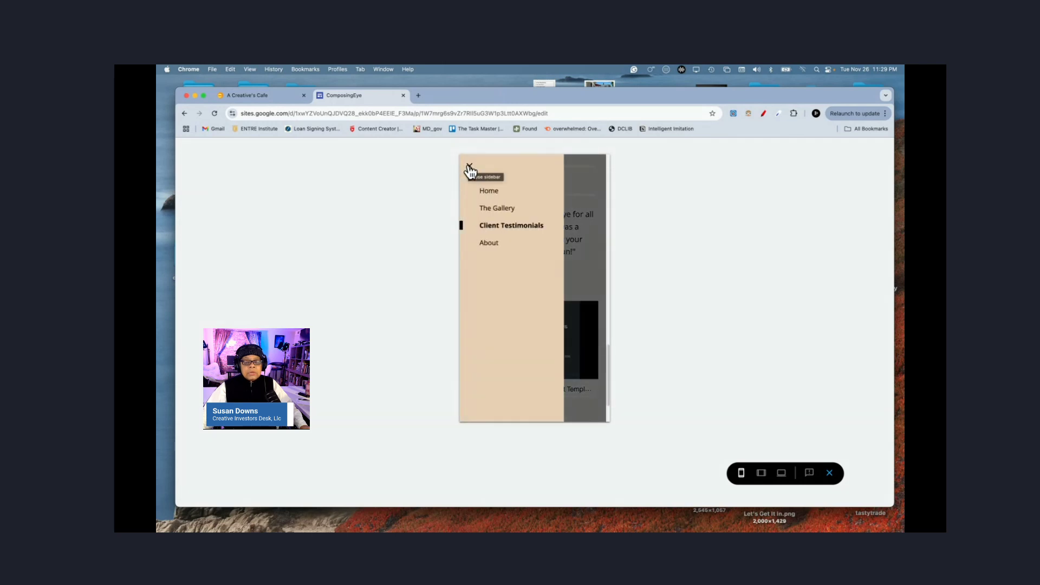
pyautogui.click(469, 168)
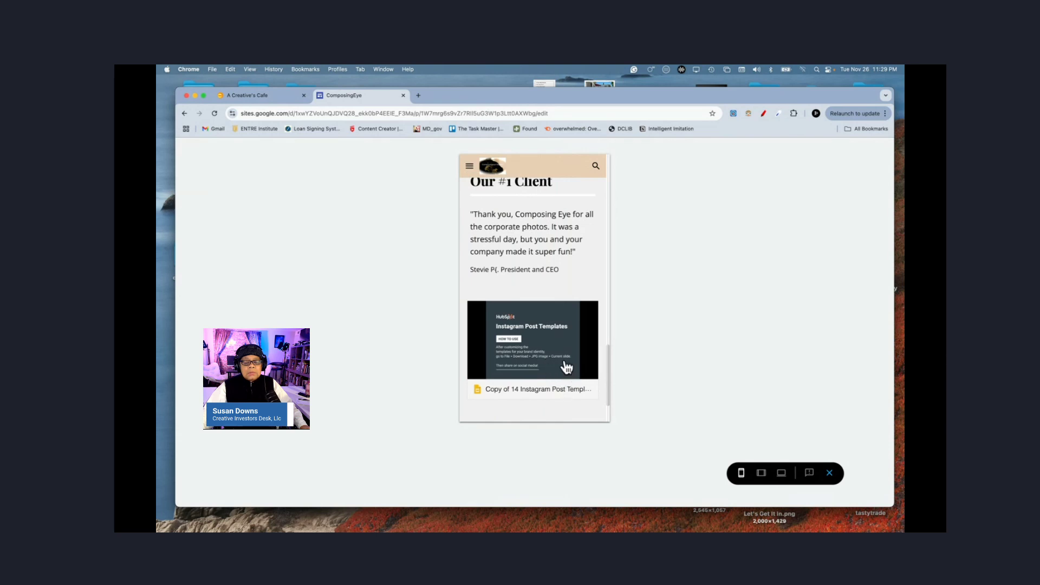
pyautogui.scroll(-3, 566, 369)
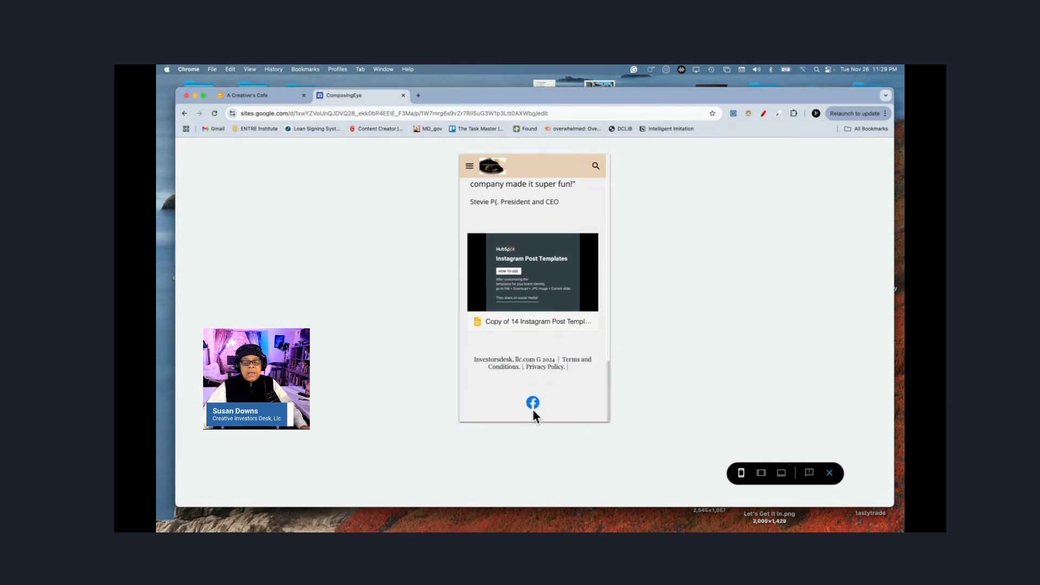
# Step: Switch the preview to tablet width, then to full desktop width, scrolling through each
pyautogui.click(761, 477)
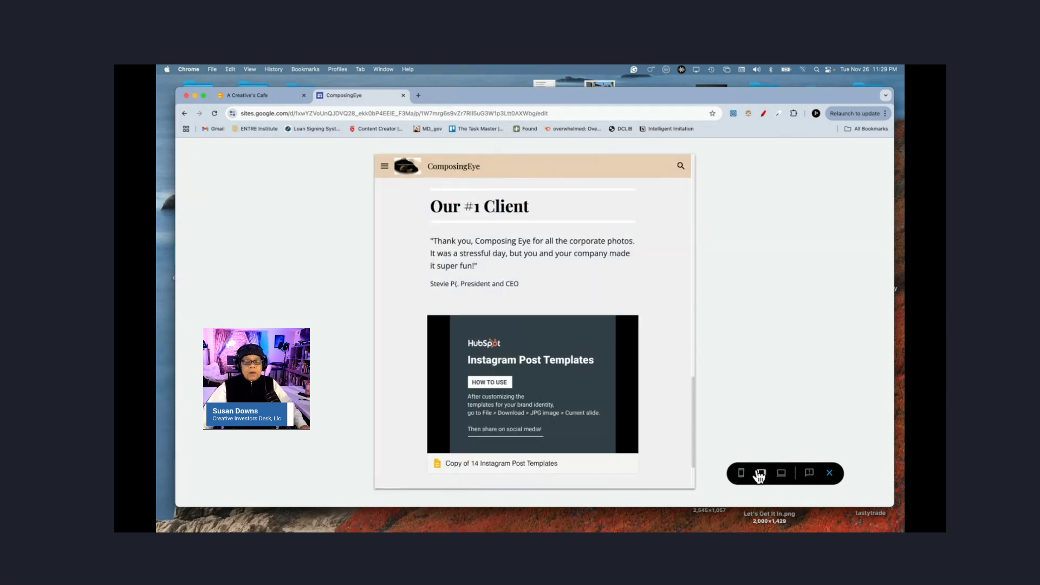
pyautogui.scroll(-5, 655, 336)
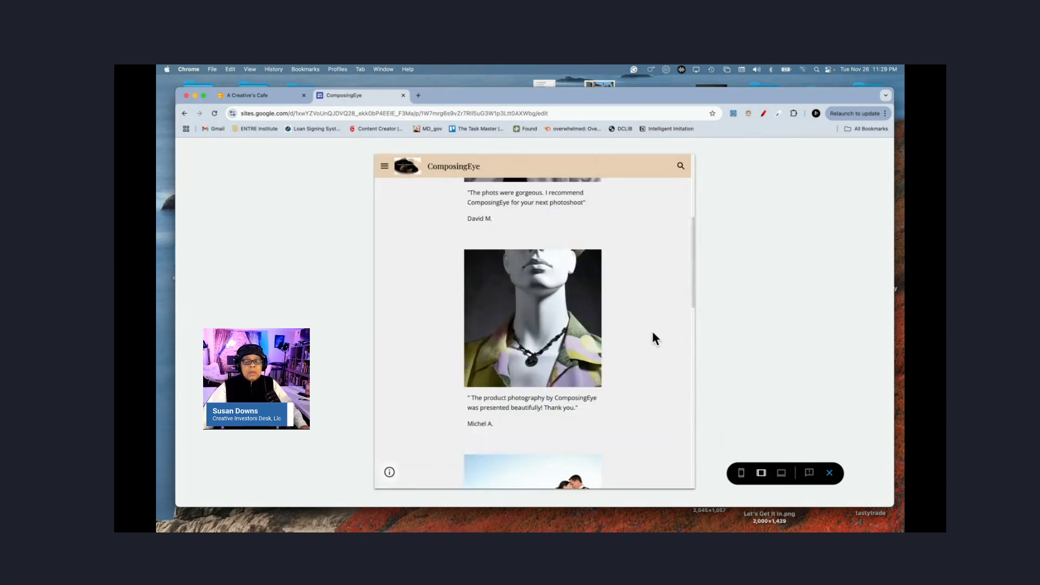
pyautogui.scroll(10, 654, 336)
pyautogui.scroll(-10, 653, 336)
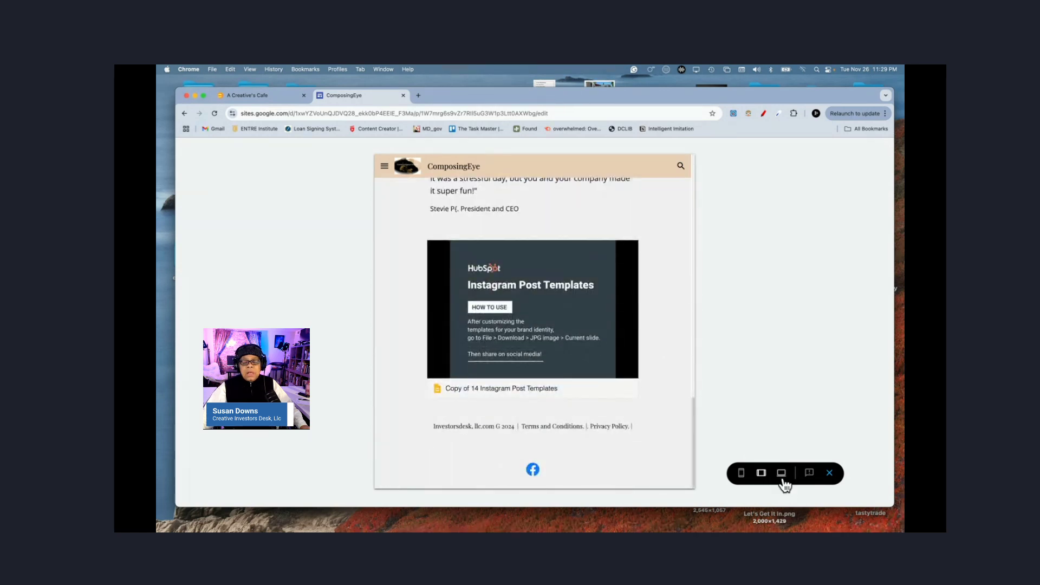
pyautogui.click(780, 475)
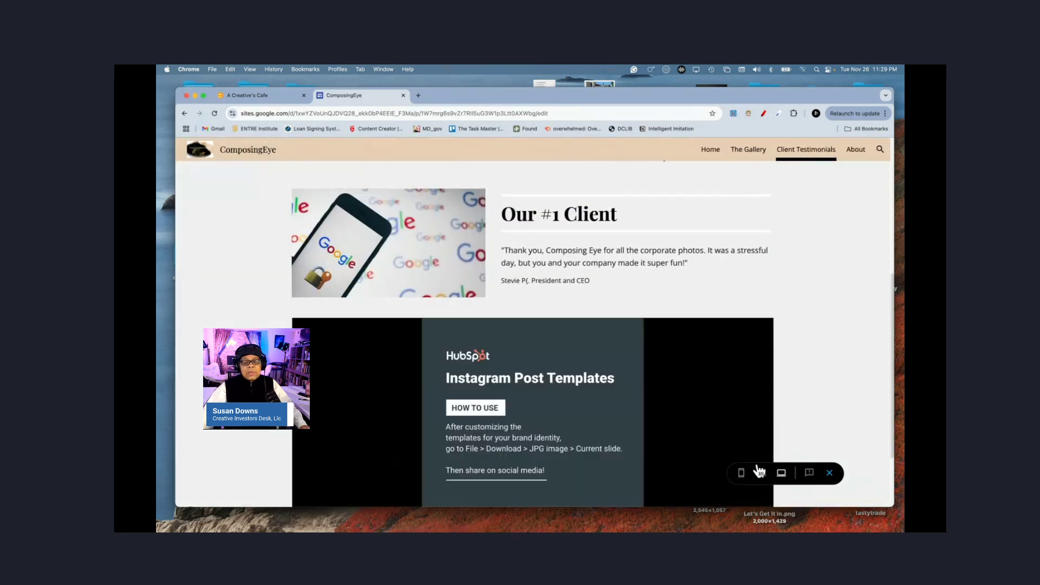
pyautogui.scroll(-4, 716, 442)
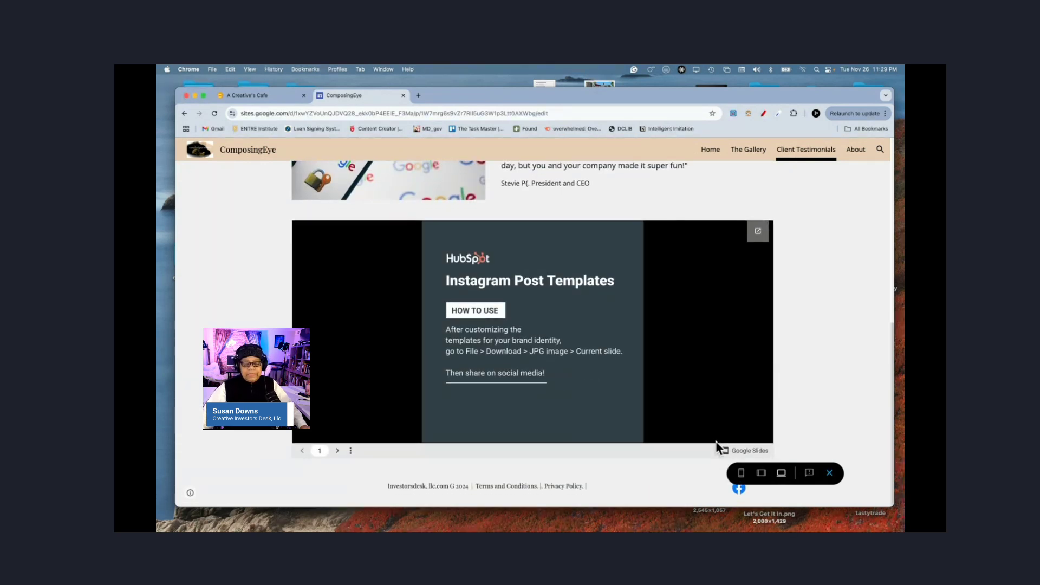
# Step: Exit the preview and scroll down to the Slides embed and footer in the editor
pyautogui.click(828, 471)
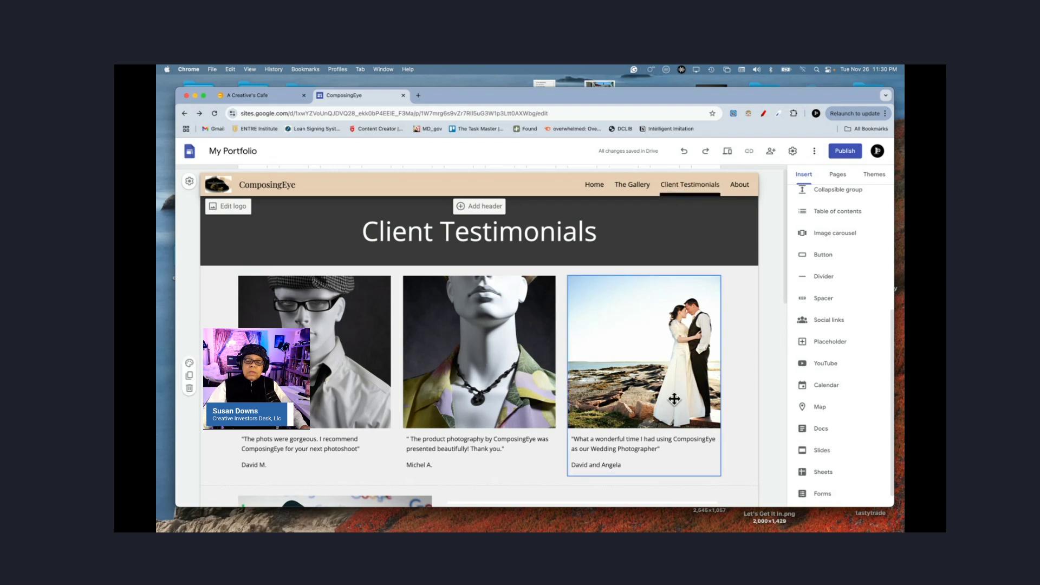
pyautogui.scroll(-1, 673, 399)
pyautogui.scroll(-8, 674, 399)
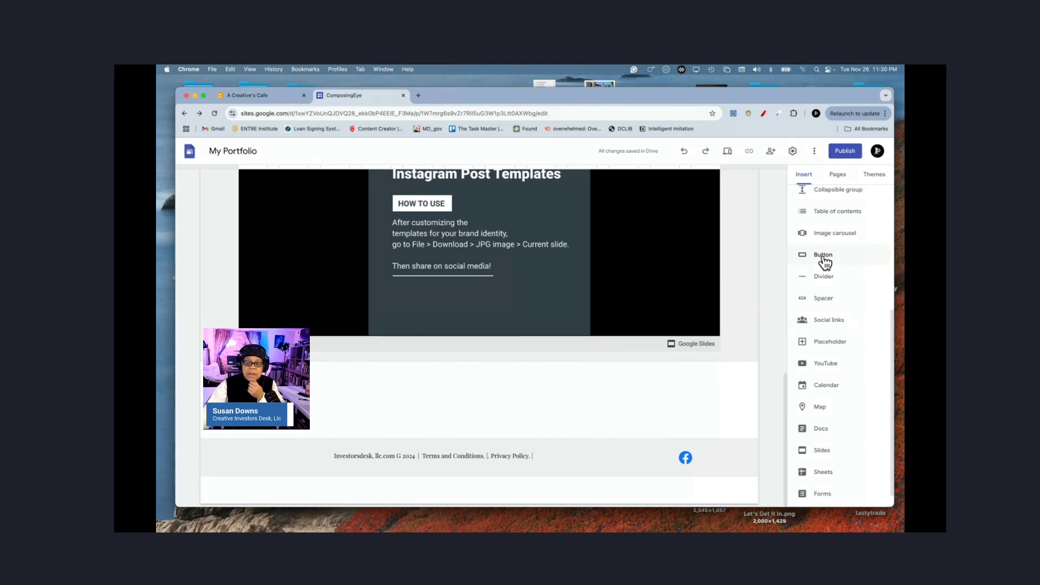
# Step: Add an 'About The Company' button linked to the About page beneath the slide embed
pyautogui.click(730, 352)
pyautogui.click(816, 254)
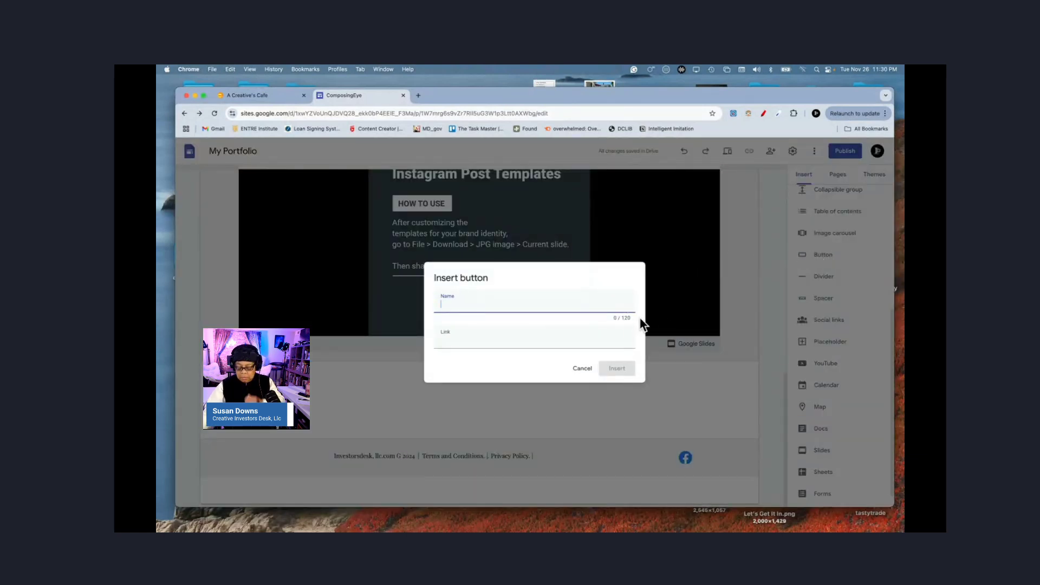
pyautogui.write('About The')
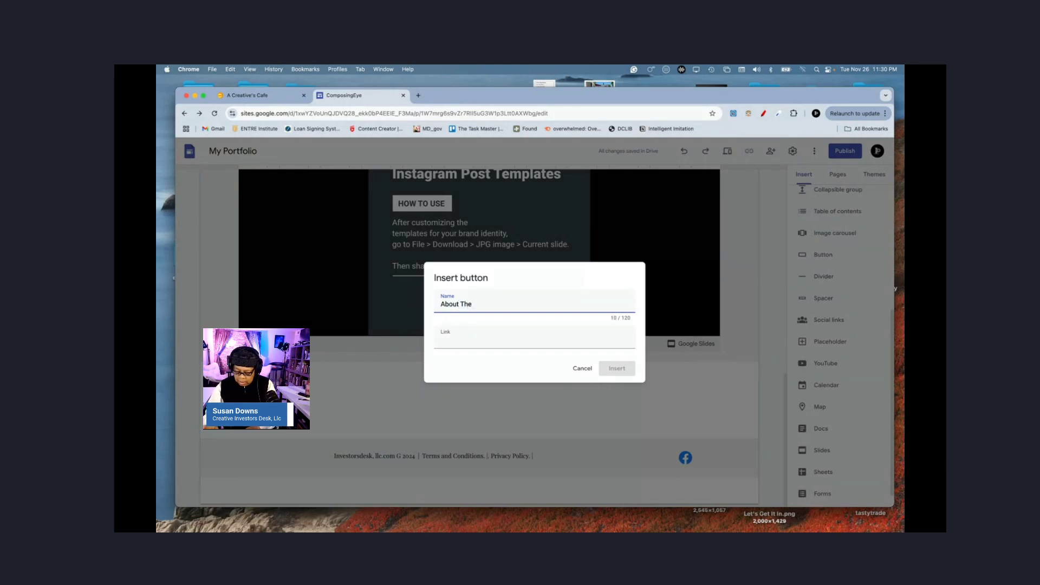
pyautogui.write('Company')
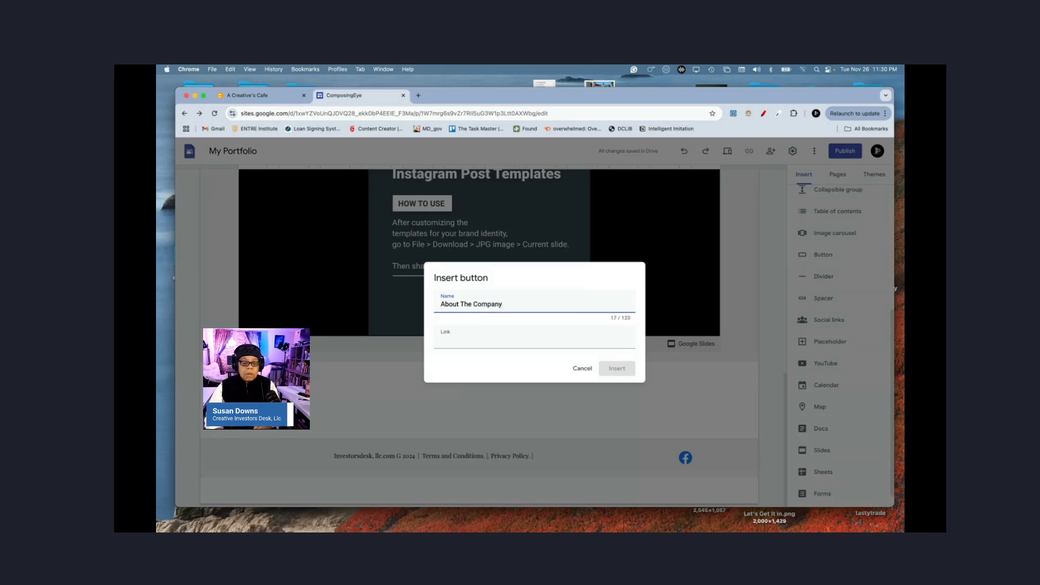
pyautogui.click(573, 343)
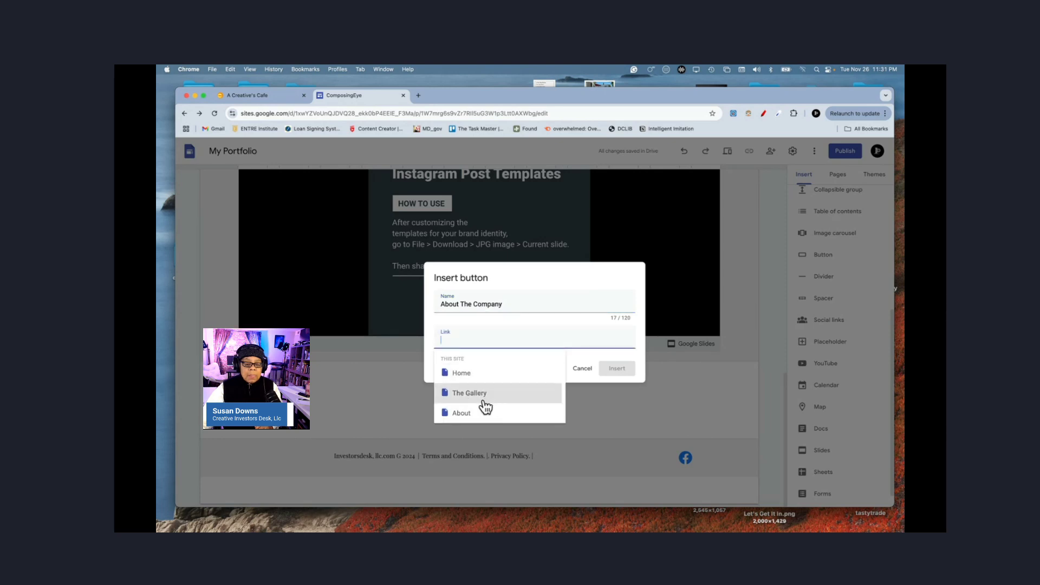
pyautogui.click(465, 414)
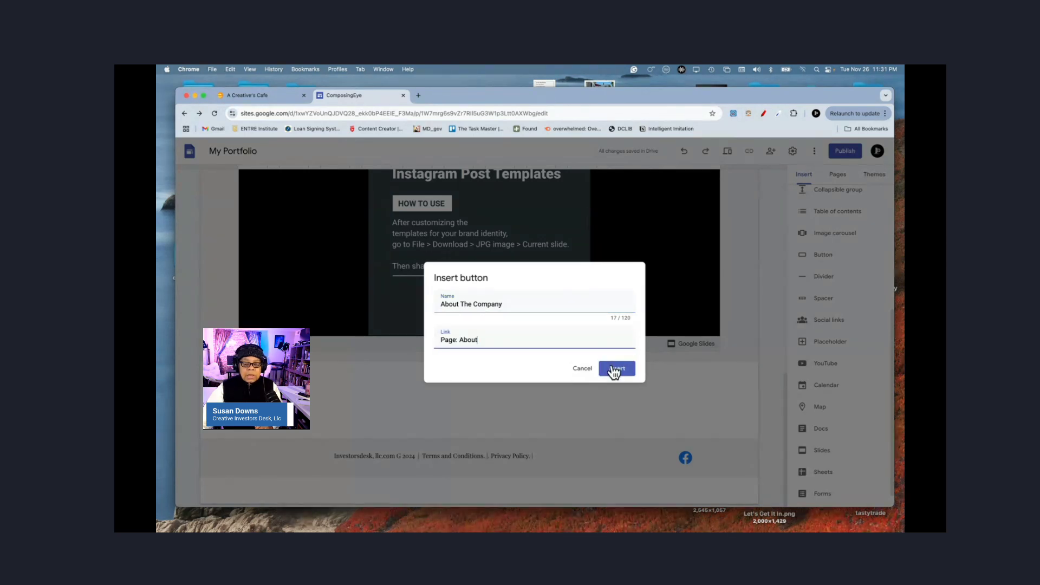
pyautogui.click(614, 371)
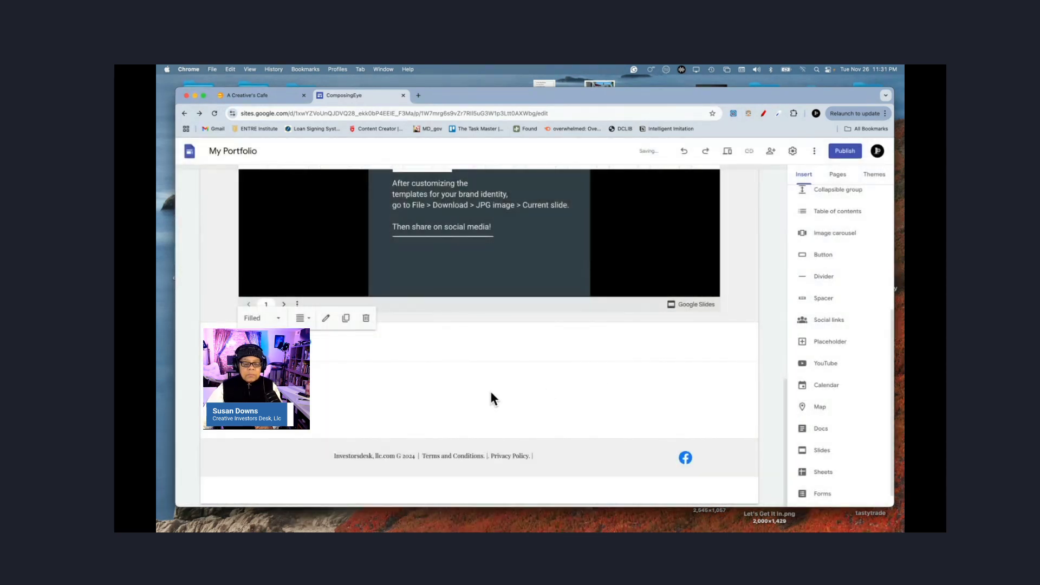
pyautogui.click(388, 348)
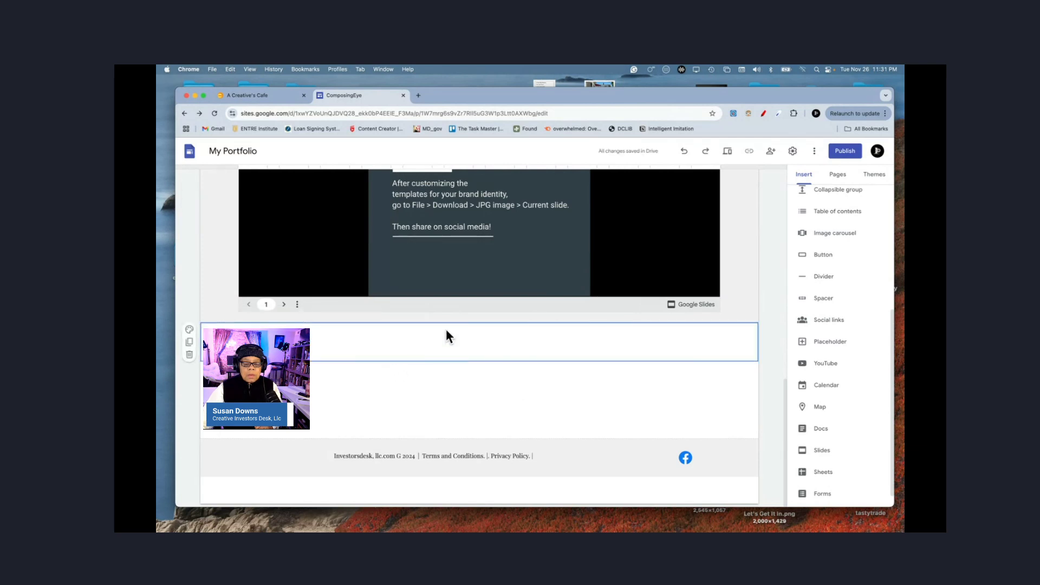
# Step: Add a 'Home' button linked to the Home page and move it to the section's right side
pyautogui.click(824, 259)
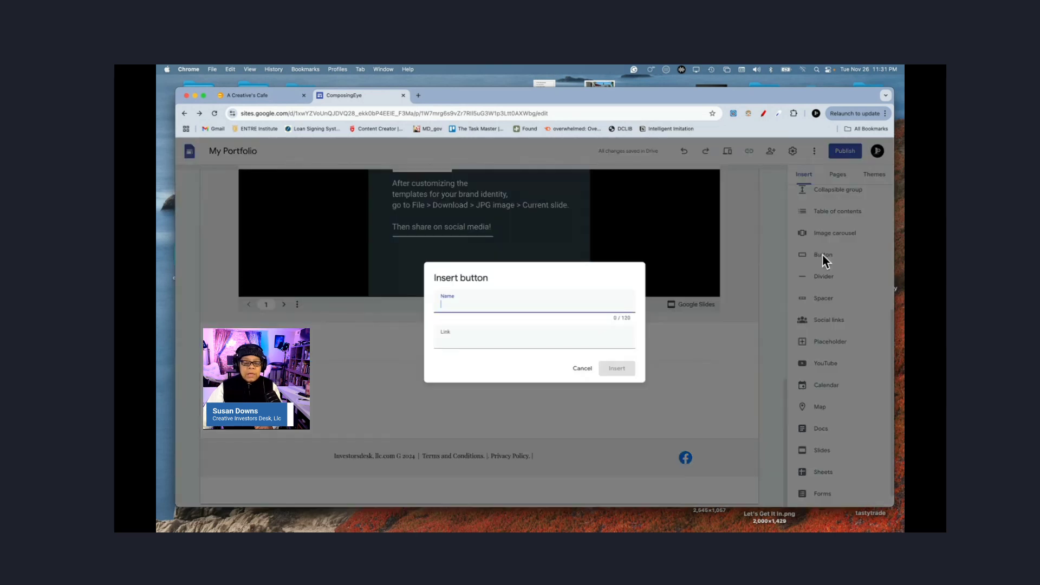
pyautogui.write('Home')
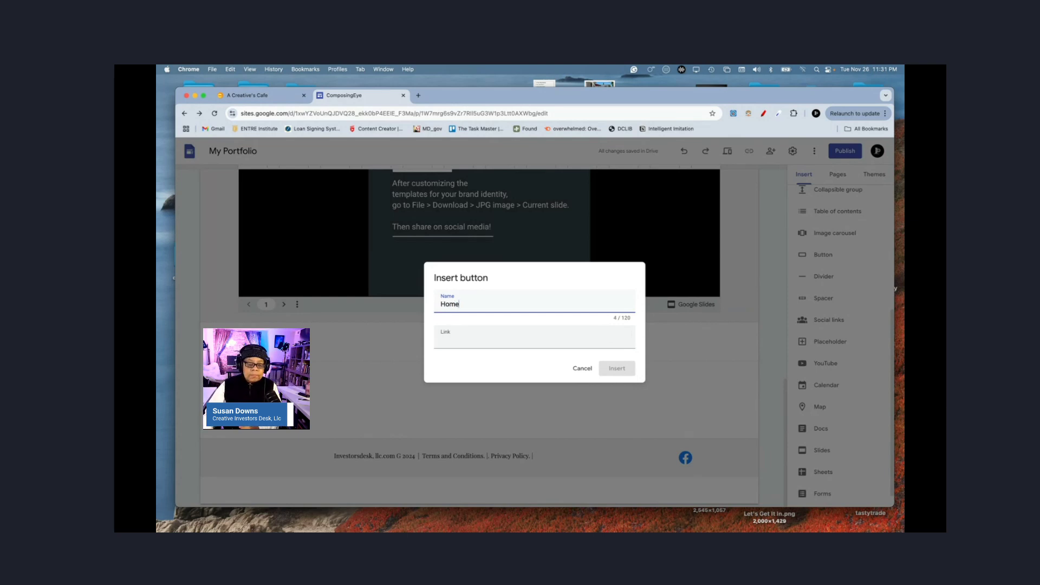
pyautogui.click(568, 340)
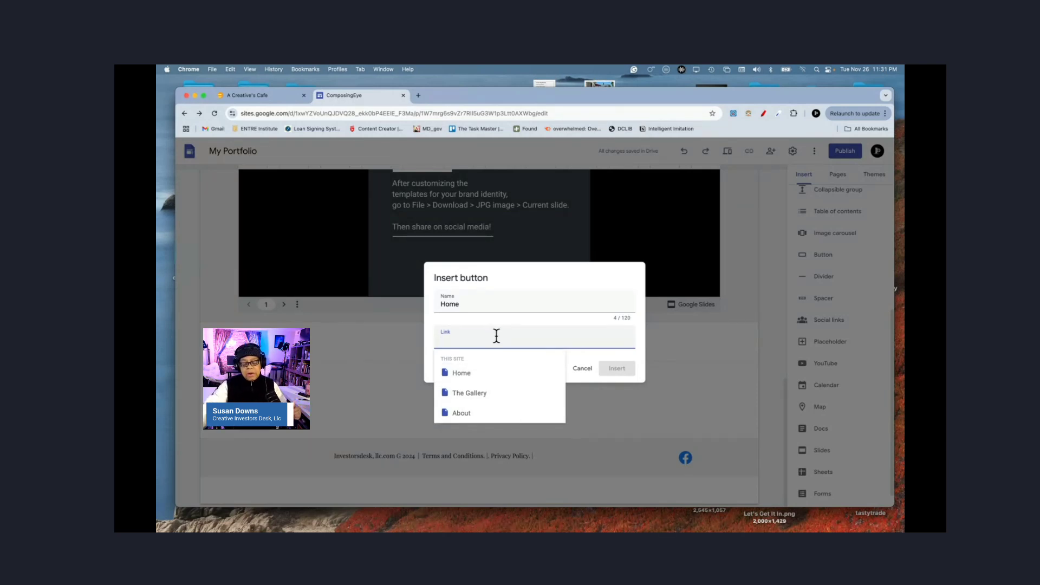
pyautogui.click(469, 379)
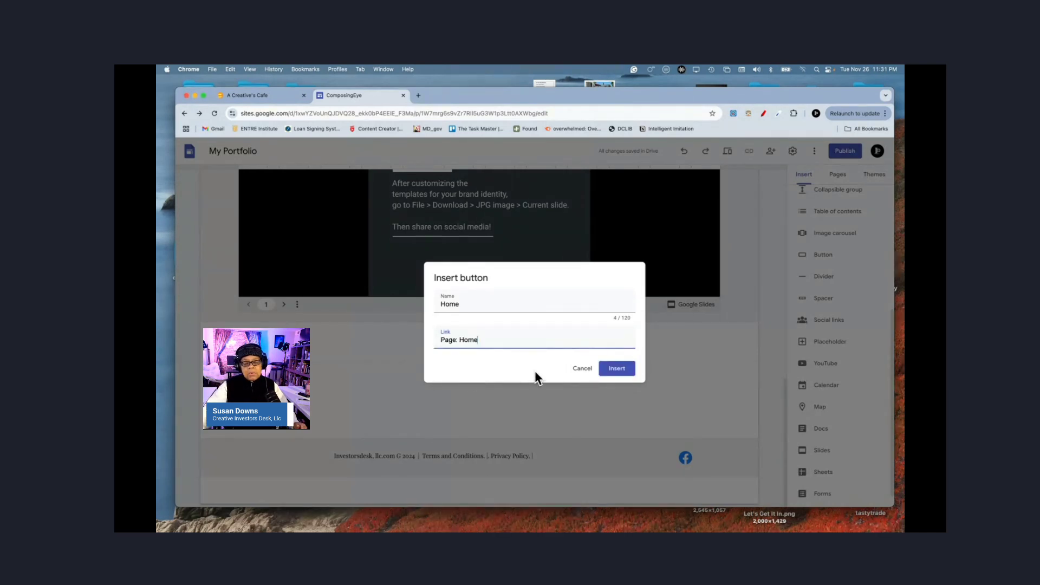
pyautogui.click(618, 372)
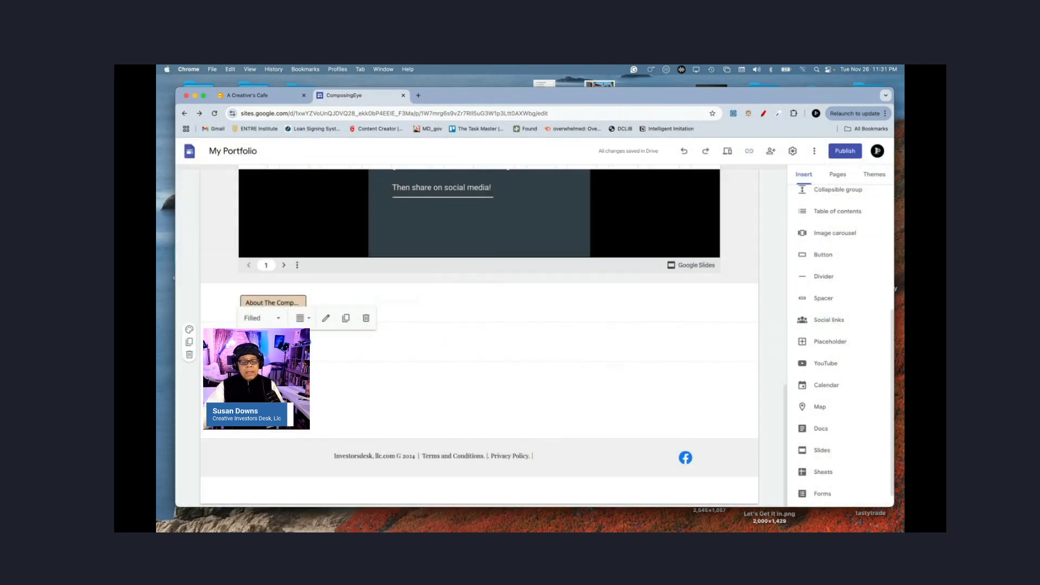
pyautogui.moveTo(273, 303); pyautogui.dragTo(658, 306)
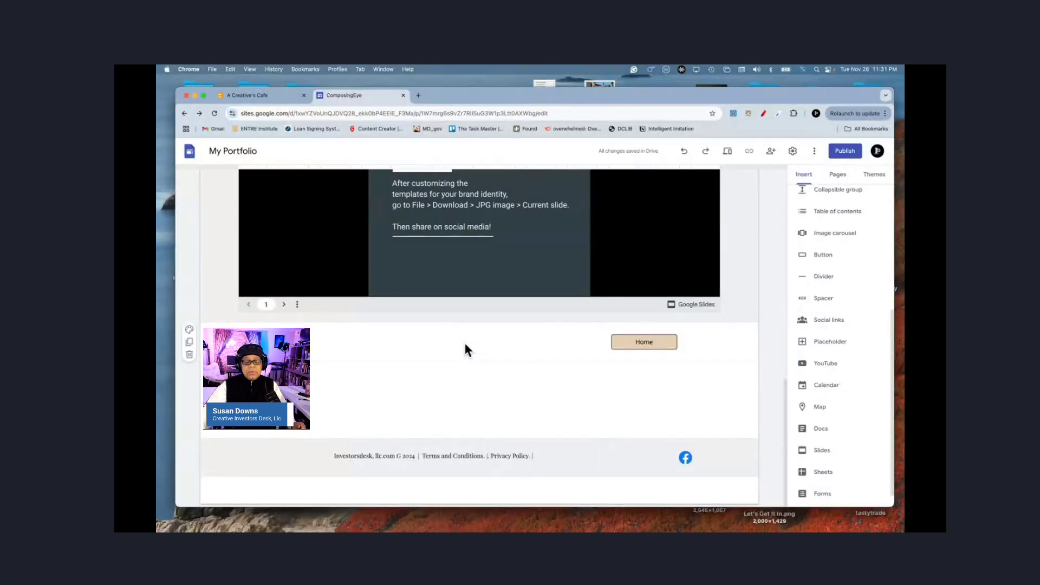
# Step: Add a 'Back' button linked to The Gallery page and move it to the section's centre
pyautogui.scroll(5, 465, 347)
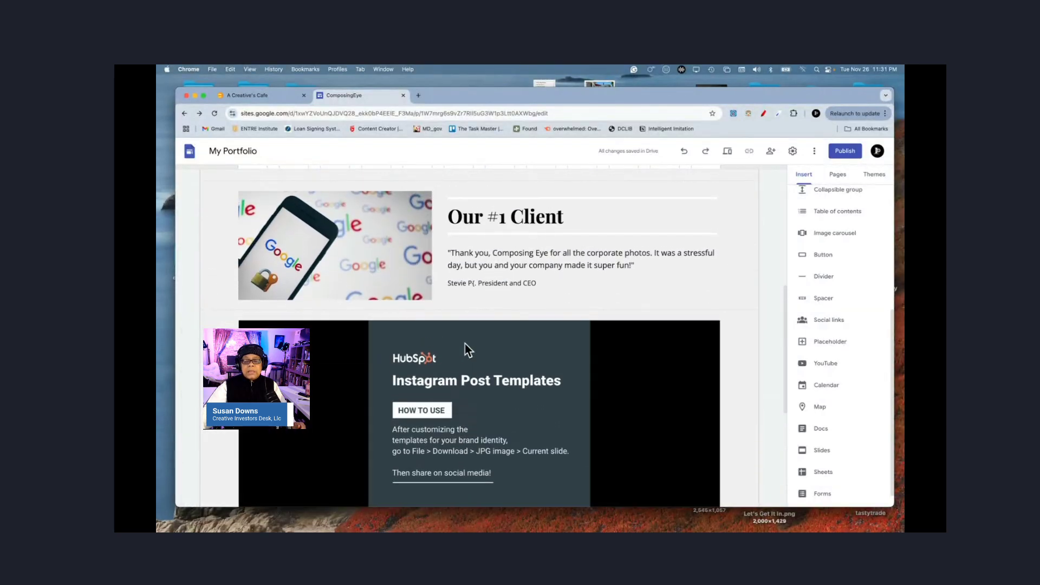
pyautogui.scroll(6, 465, 345)
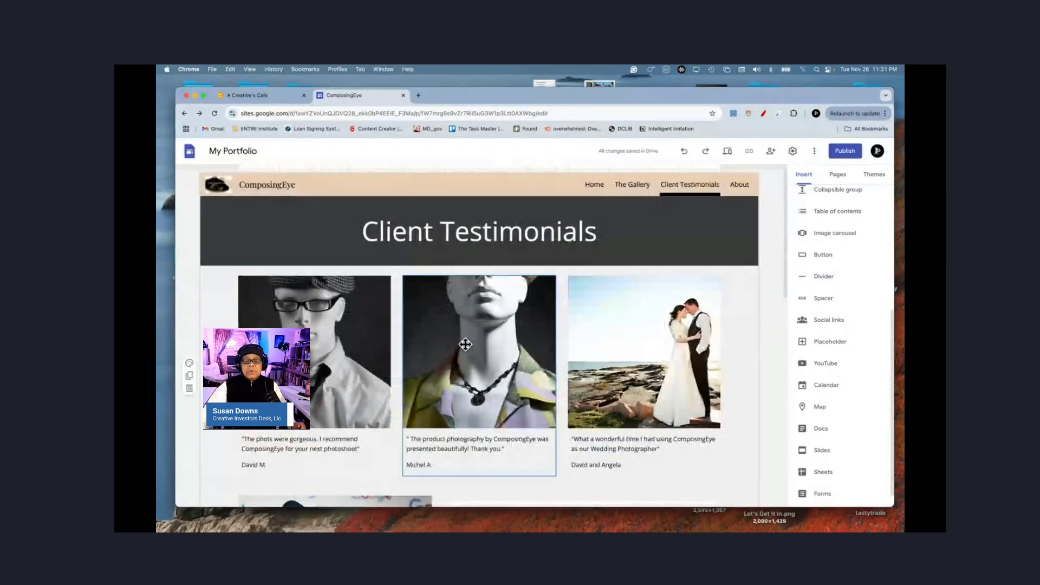
pyautogui.scroll(-10, 465, 344)
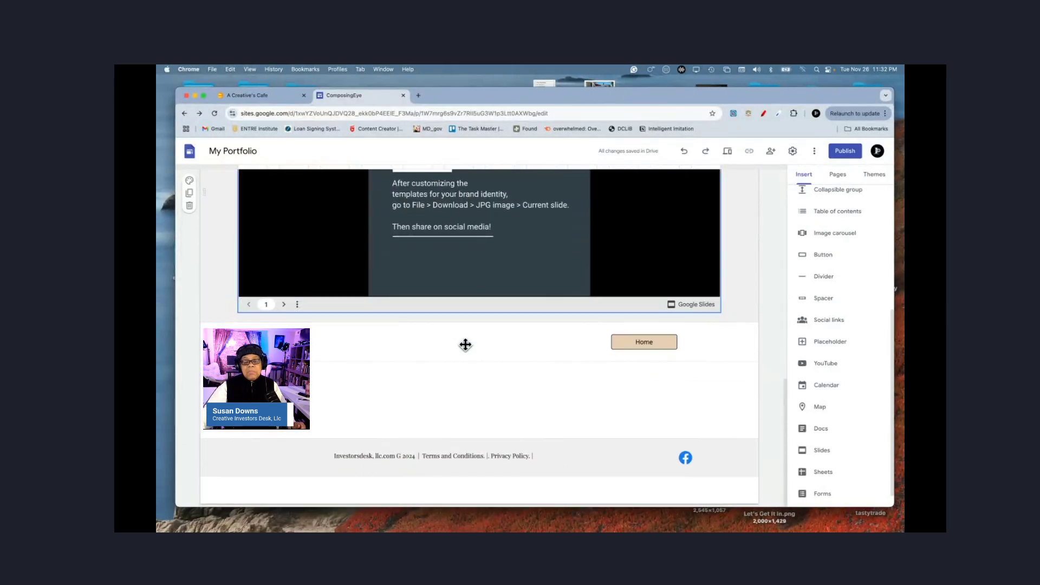
pyautogui.click(820, 253)
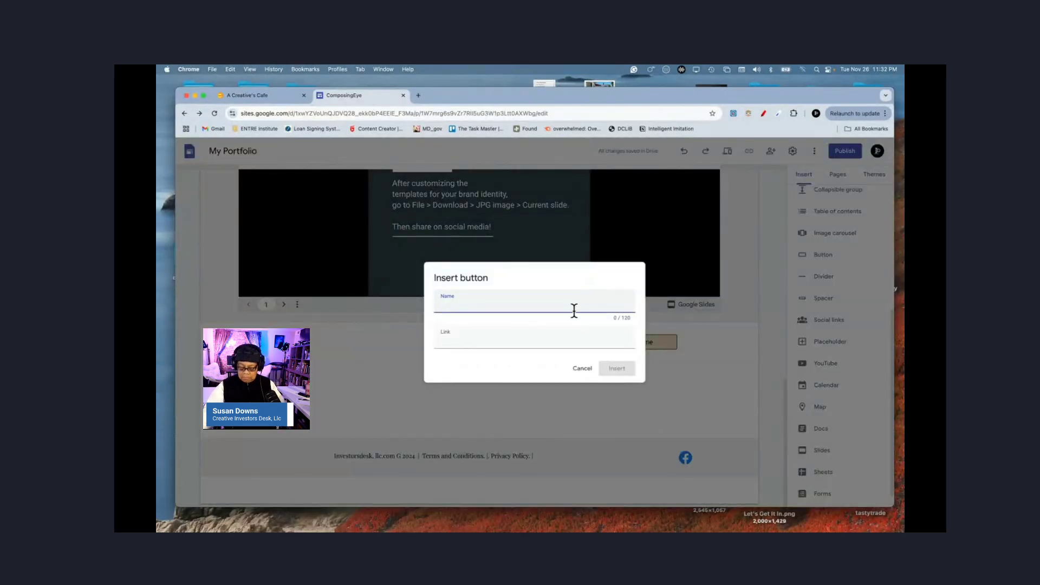
pyautogui.write('Back')
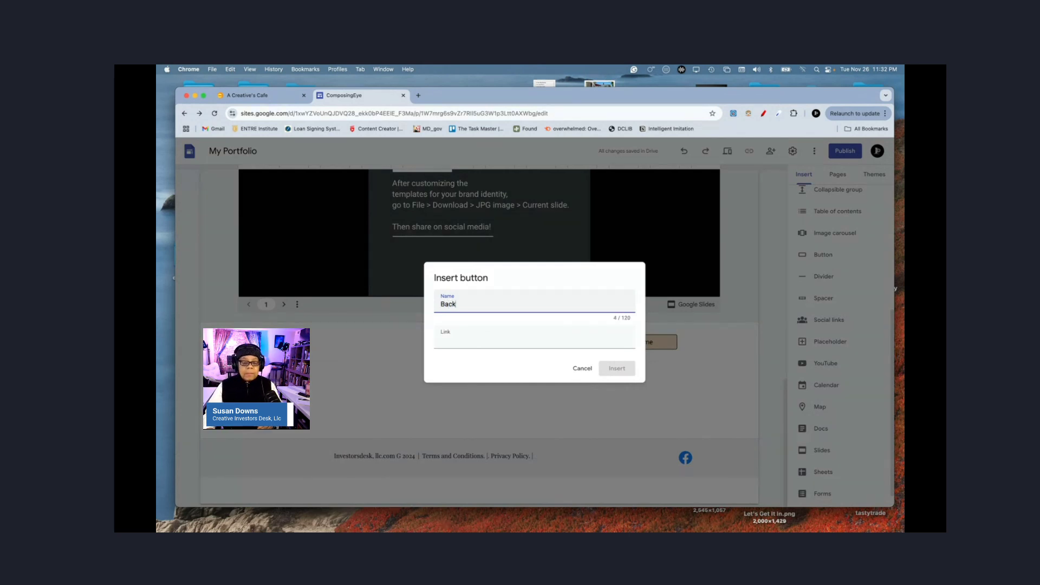
pyautogui.click(553, 342)
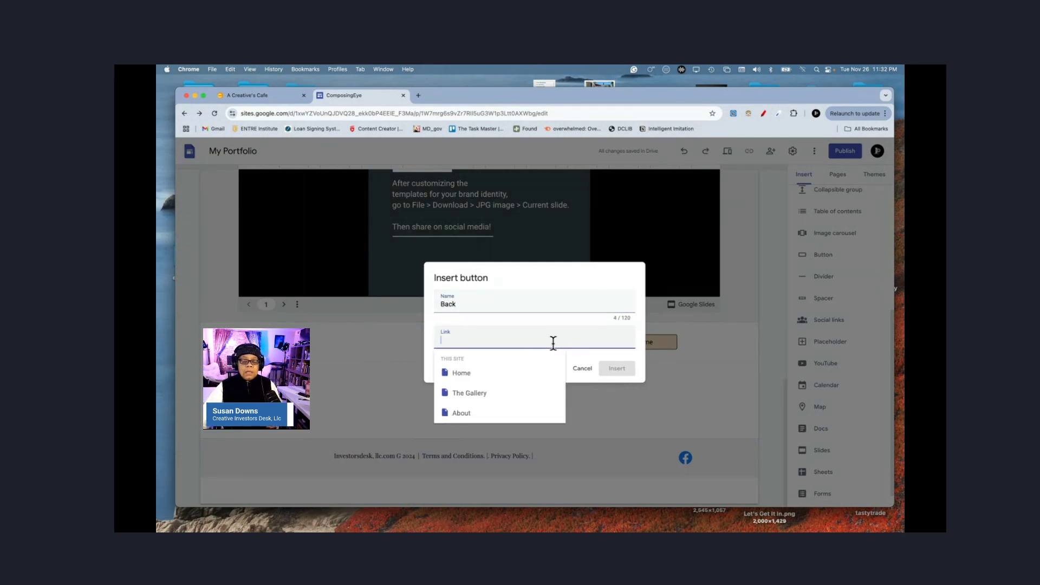
pyautogui.click(484, 392)
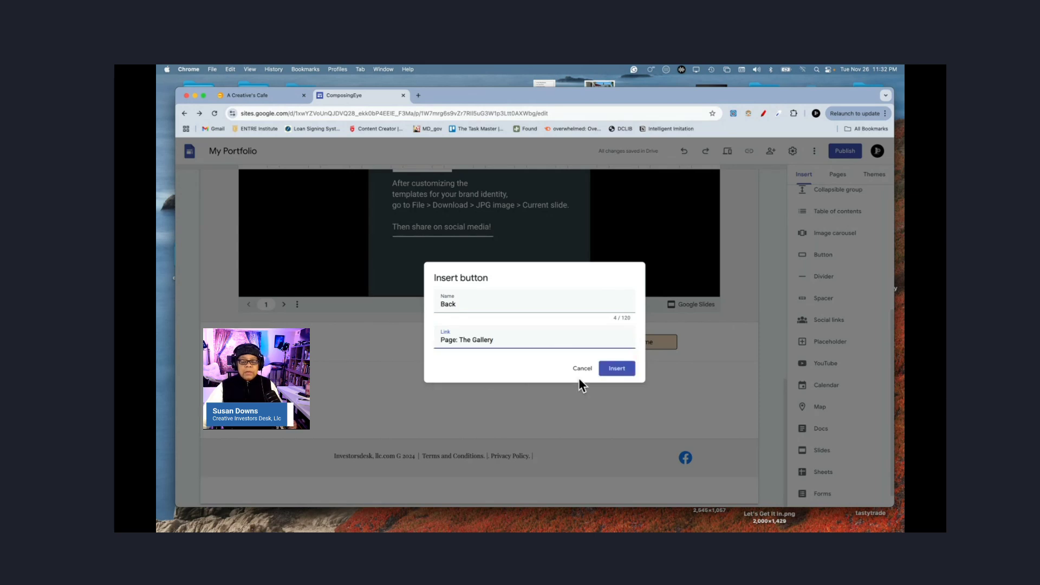
pyautogui.click(617, 369)
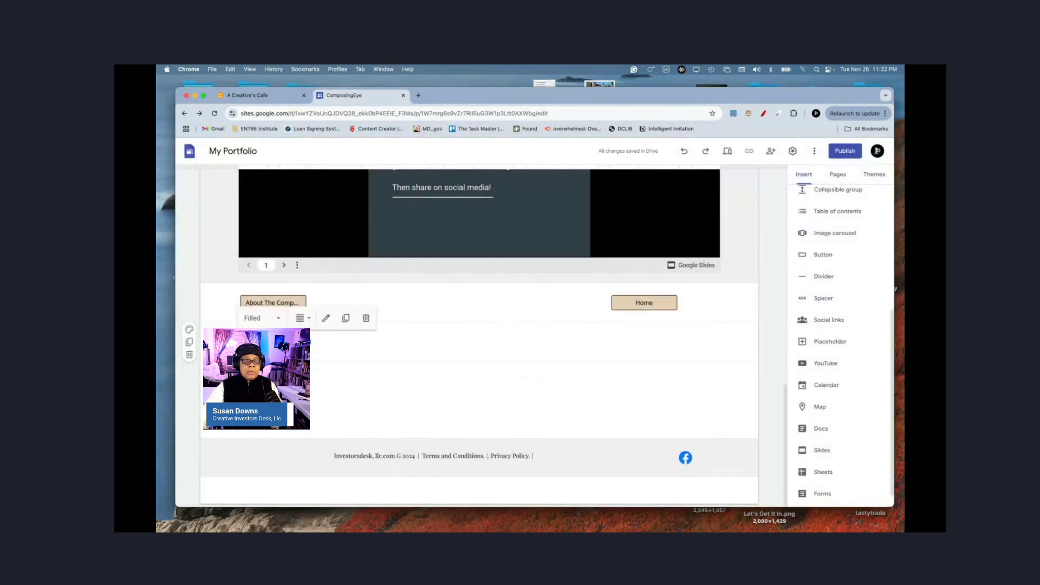
pyautogui.moveTo(325, 334); pyautogui.dragTo(488, 311)
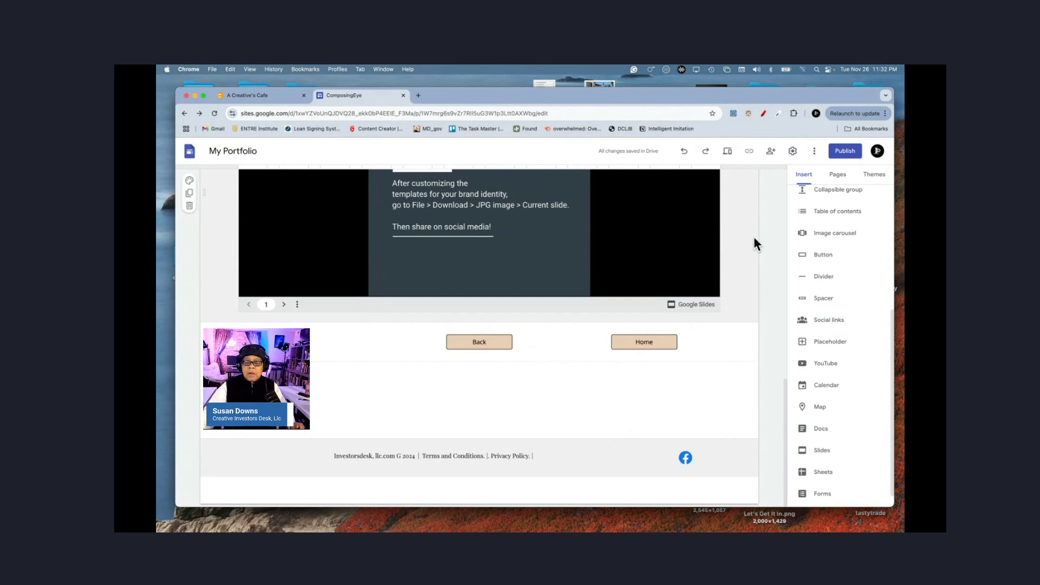
# Step: Preview the site and test that the About The Company button opens the About page
pyautogui.click(727, 154)
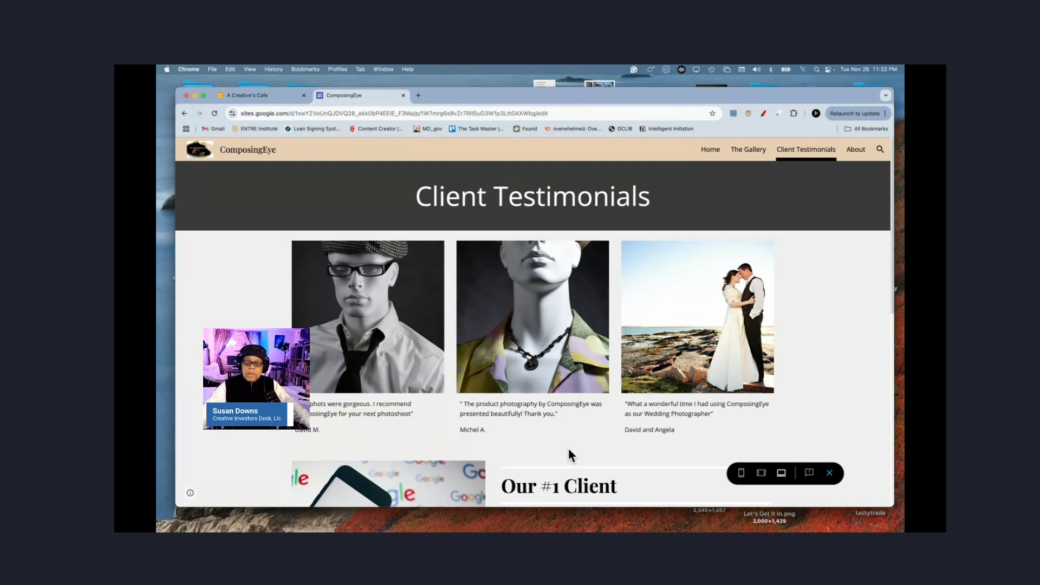
pyautogui.scroll(-10, 569, 451)
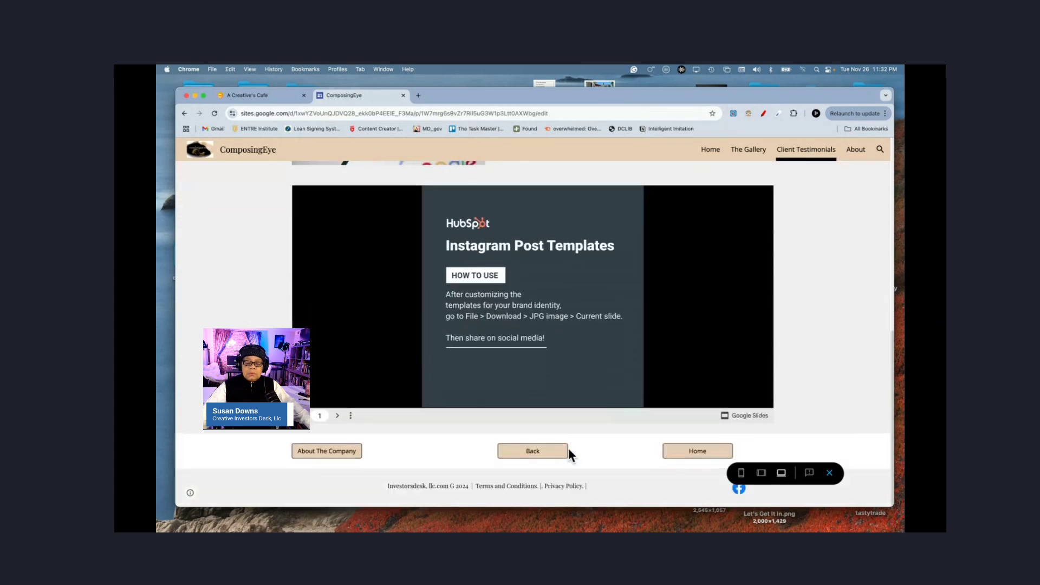
pyautogui.click(320, 454)
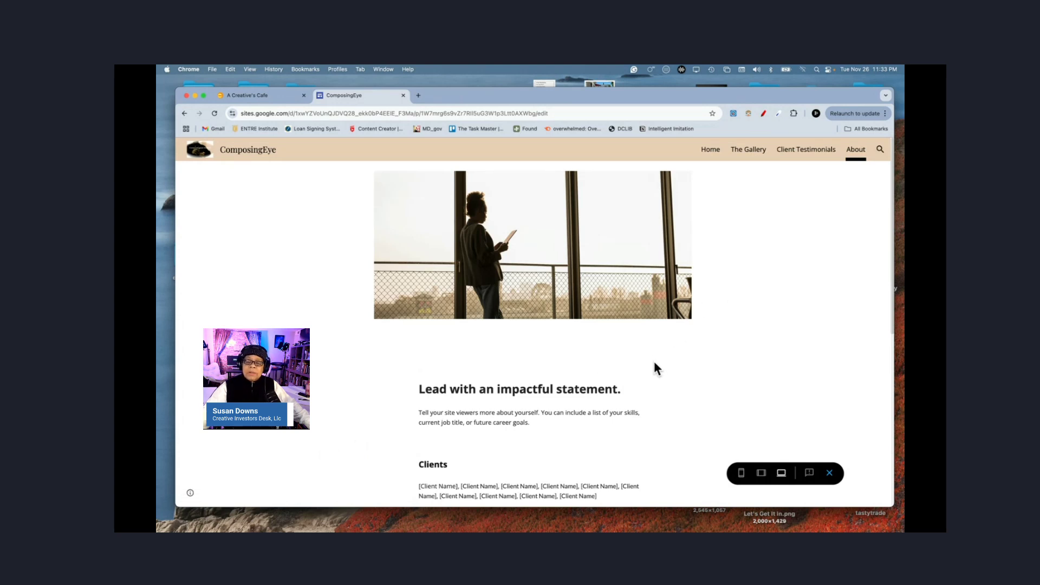
pyautogui.scroll(-3, 655, 364)
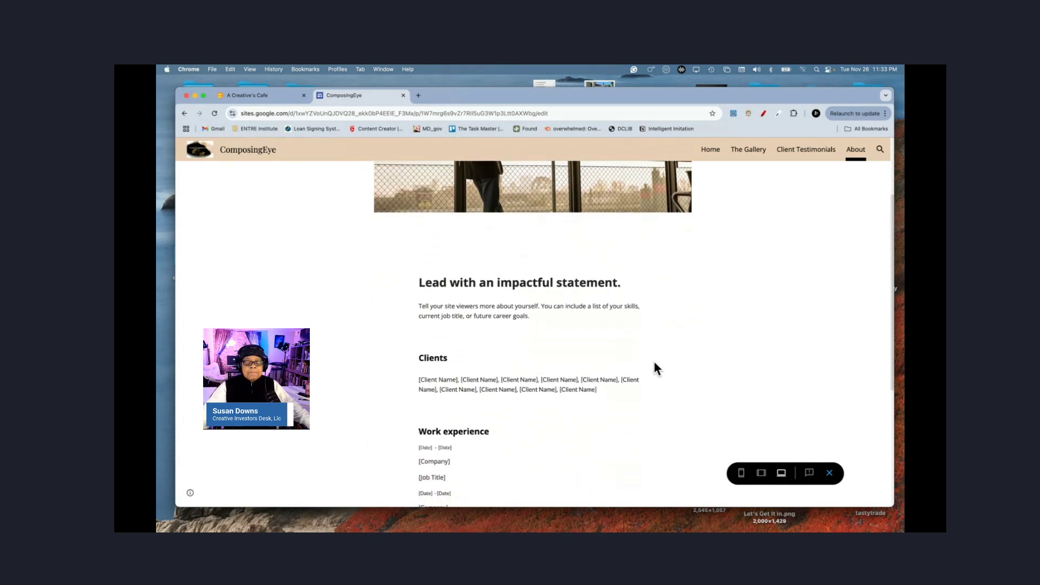
pyautogui.scroll(-5, 655, 364)
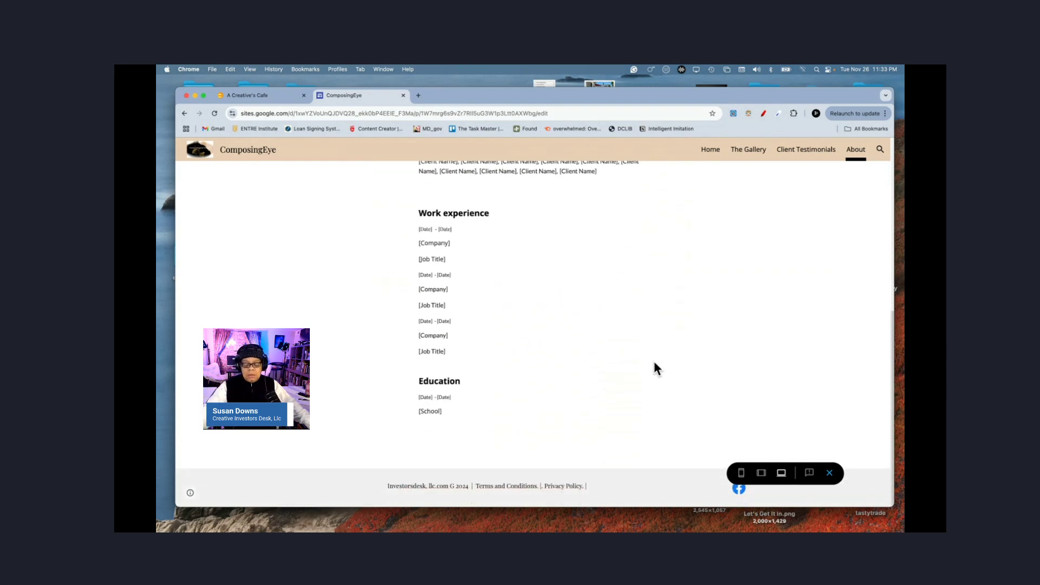
pyautogui.scroll(6, 655, 364)
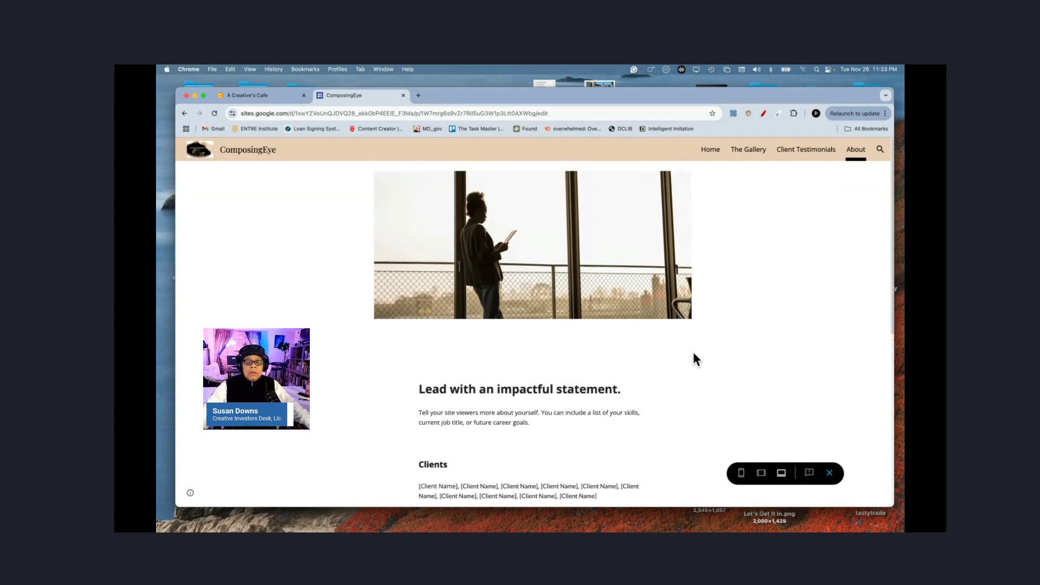
pyautogui.scroll(-6, 695, 358)
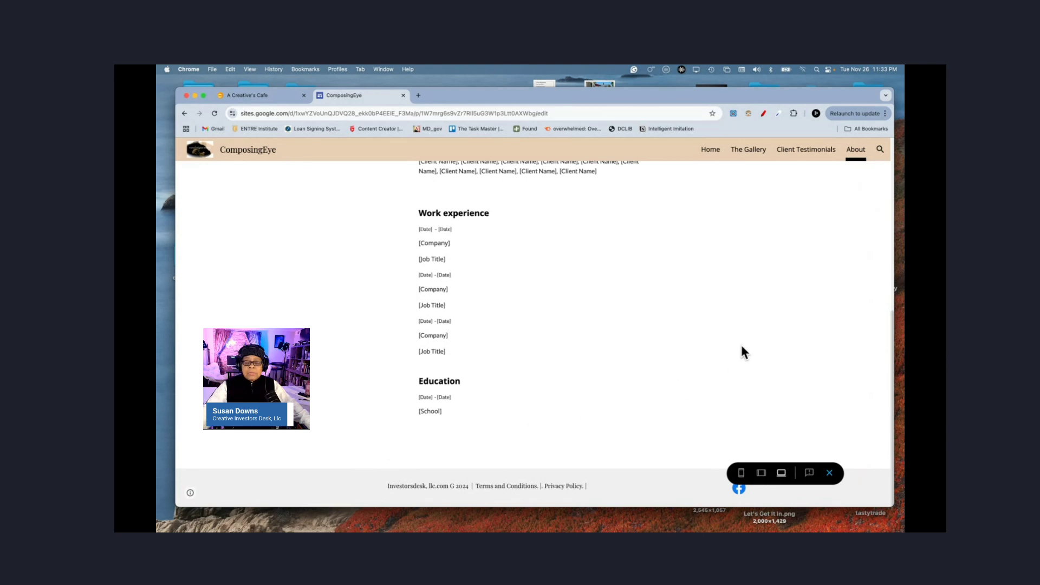
pyautogui.scroll(5, 778, 317)
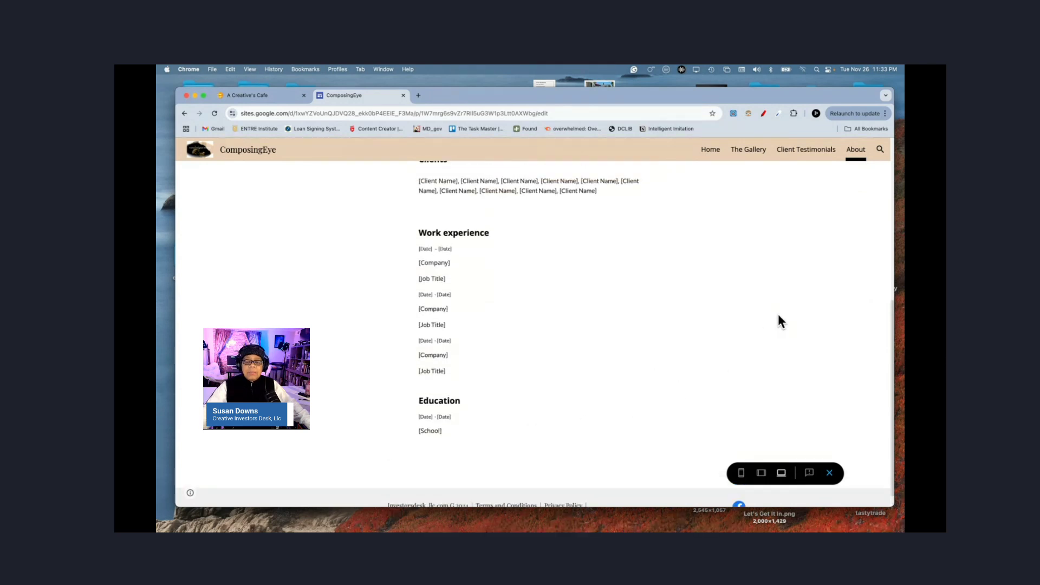
# Step: Check the Home and Client Testimonials nav links and the Back button, then exit preview
pyautogui.click(711, 156)
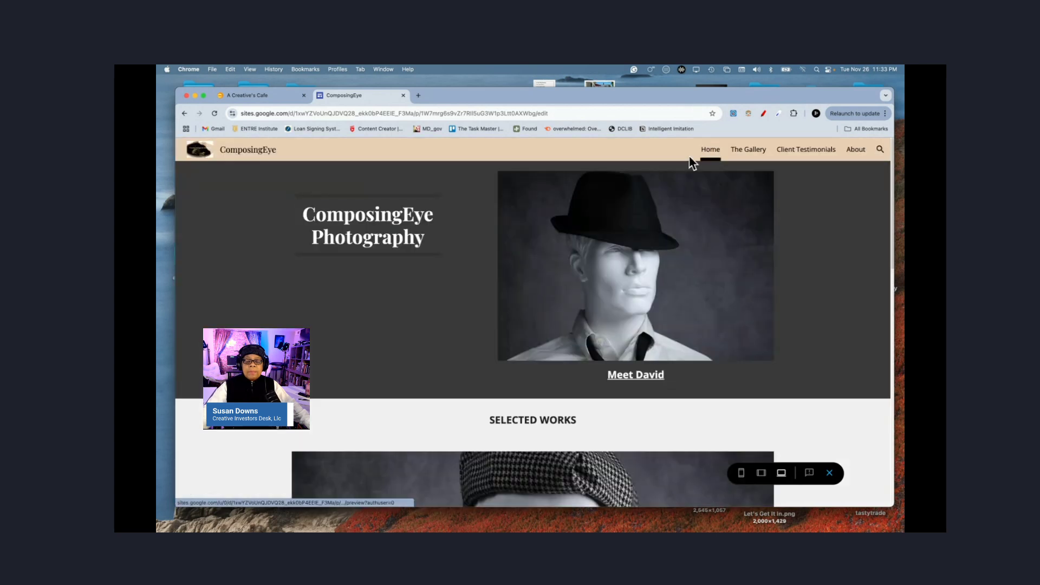
pyautogui.click(807, 155)
pyautogui.scroll(-10, 696, 434)
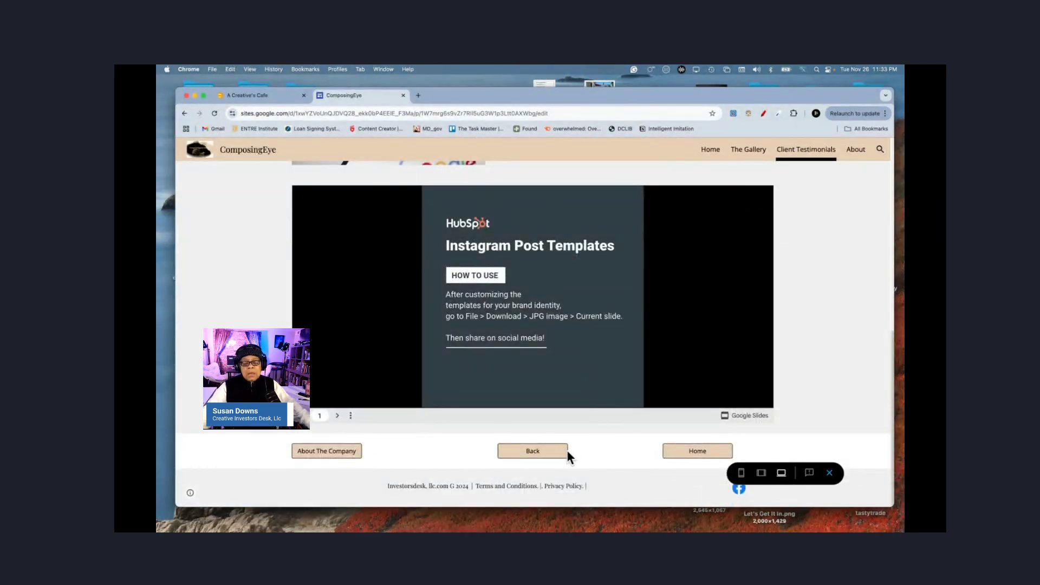
pyautogui.click(534, 452)
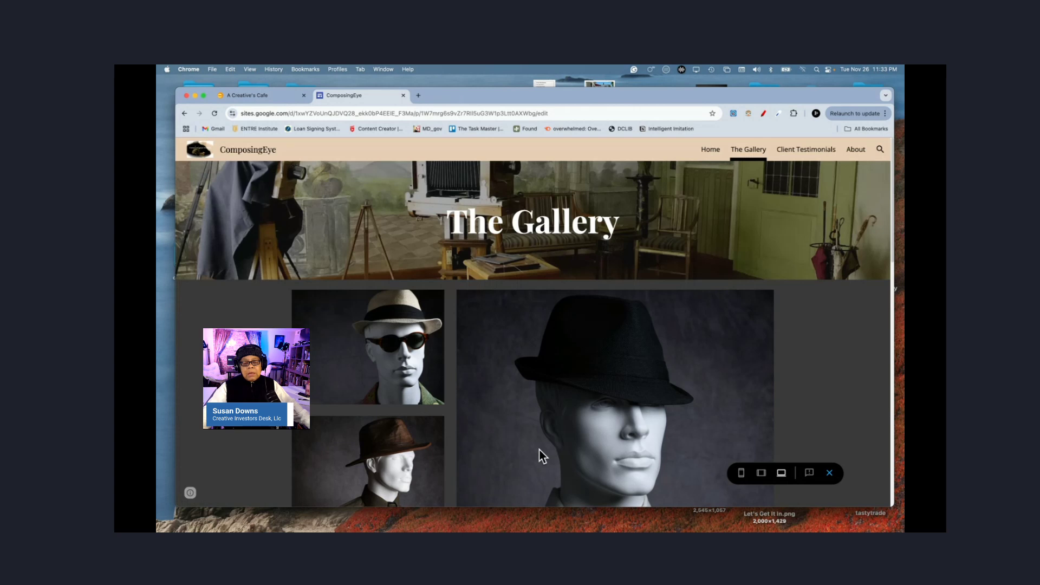
pyautogui.click(710, 153)
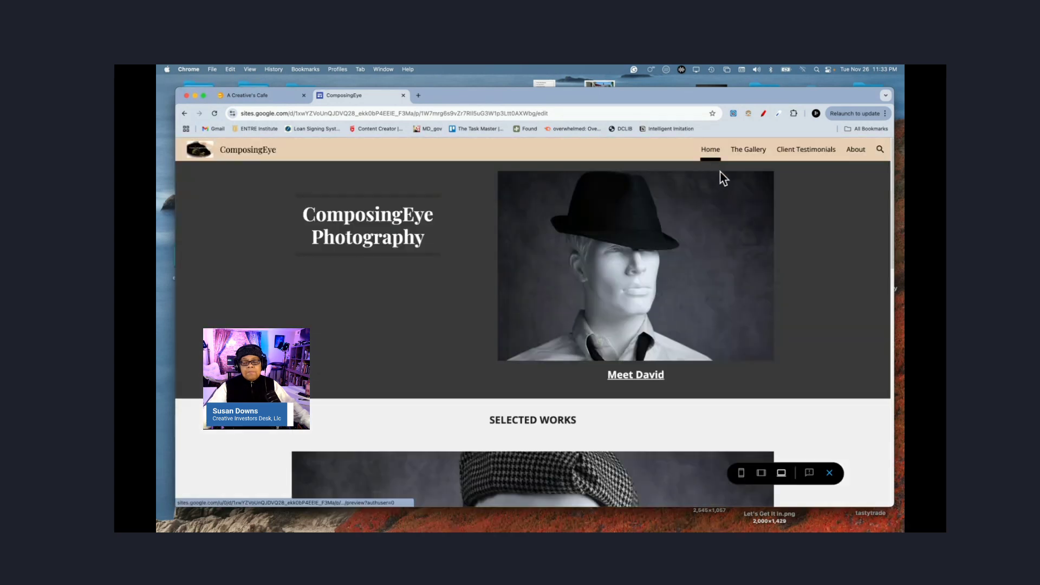
pyautogui.click(807, 152)
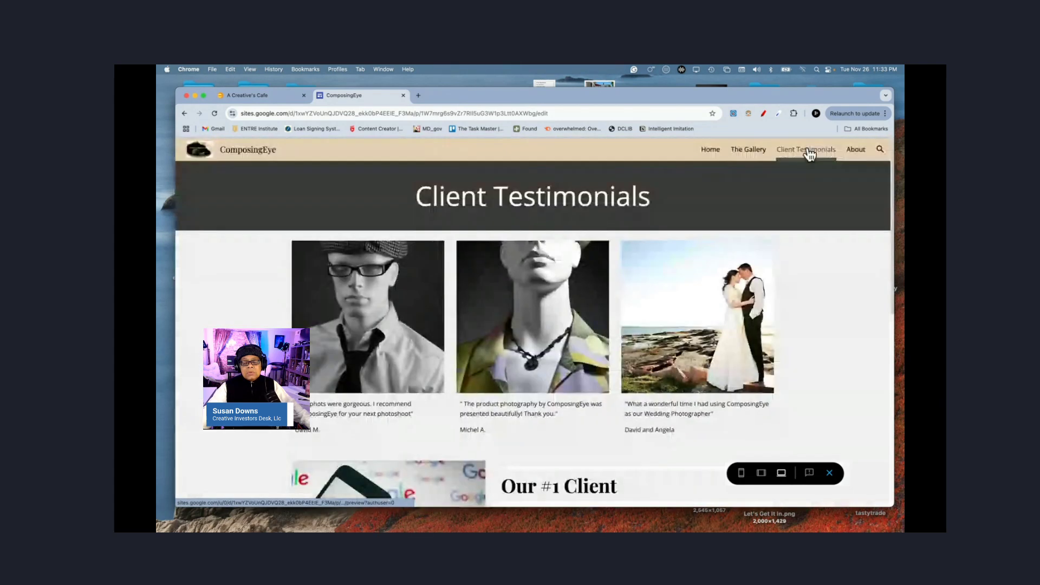
pyautogui.click(829, 474)
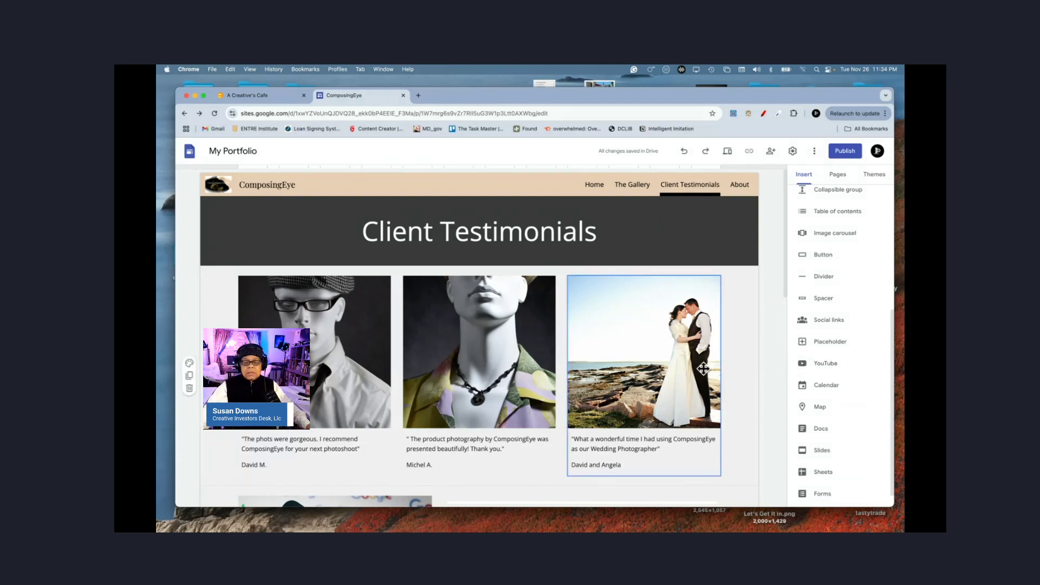
# Step: Delete the top photo on the About page and open the YouTube video list
pyautogui.click(740, 185)
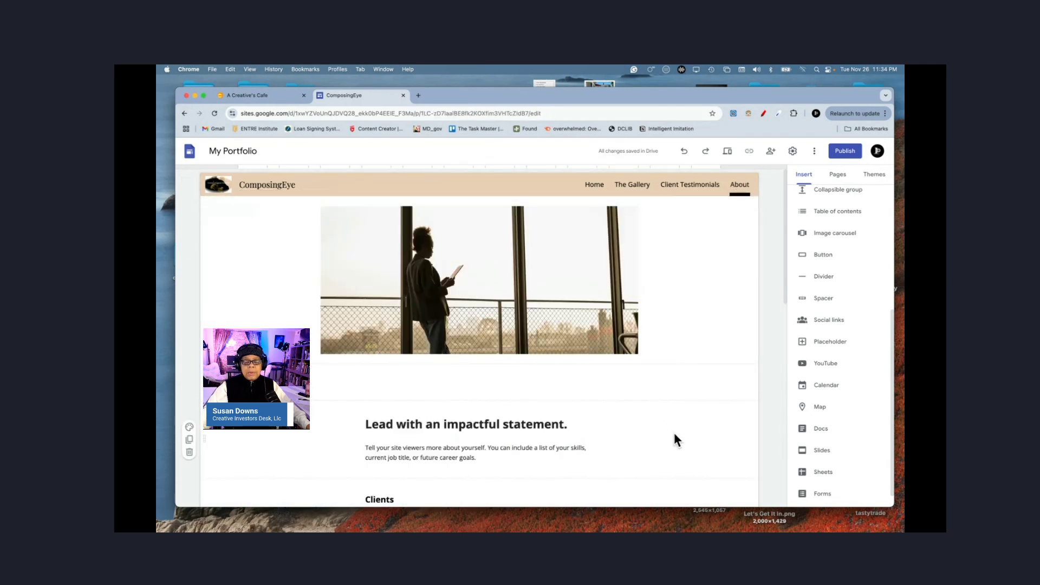
pyautogui.click(503, 296)
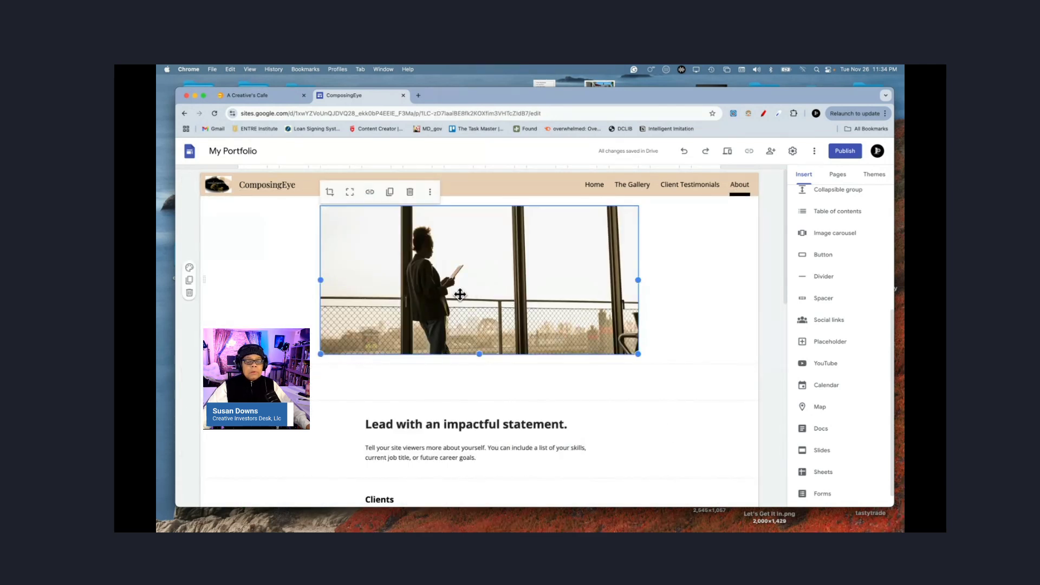
pyautogui.click(410, 193)
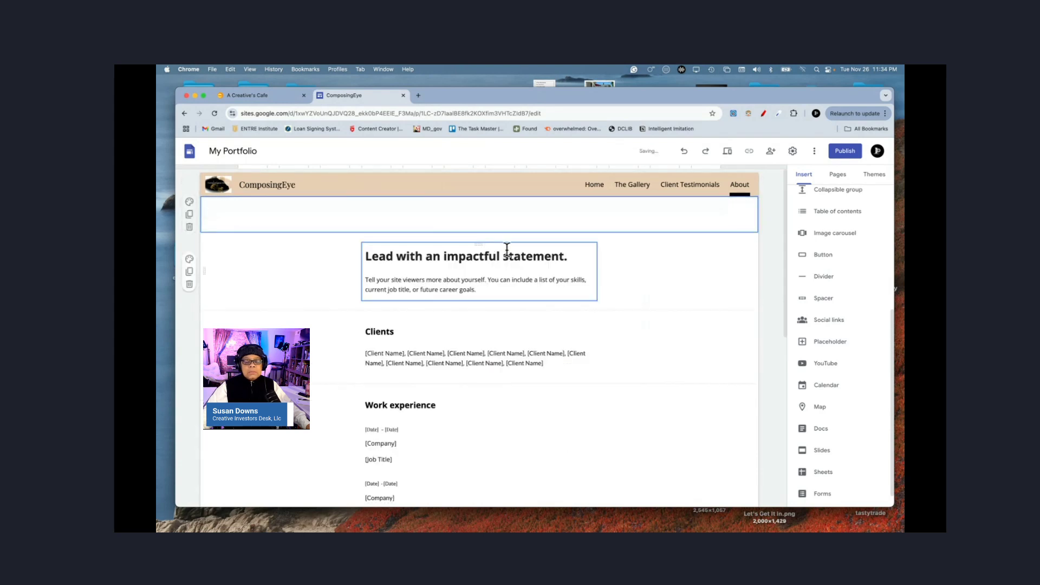
pyautogui.click(821, 363)
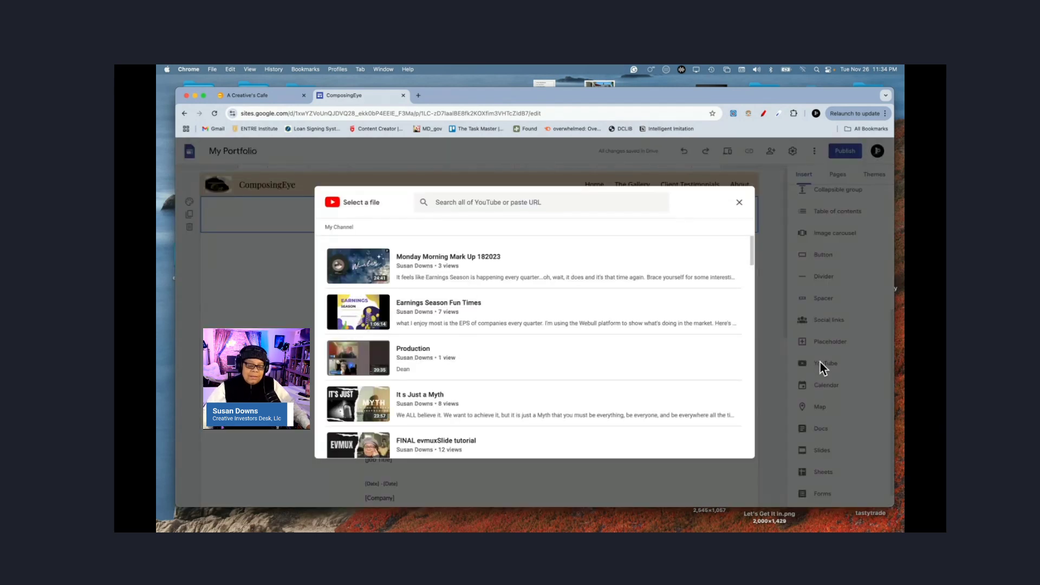
# Step: Pick the Sleepy Market video from the channel uploads and insert it on the About page
pyautogui.scroll(-3, 504, 386)
pyautogui.scroll(-1, 506, 386)
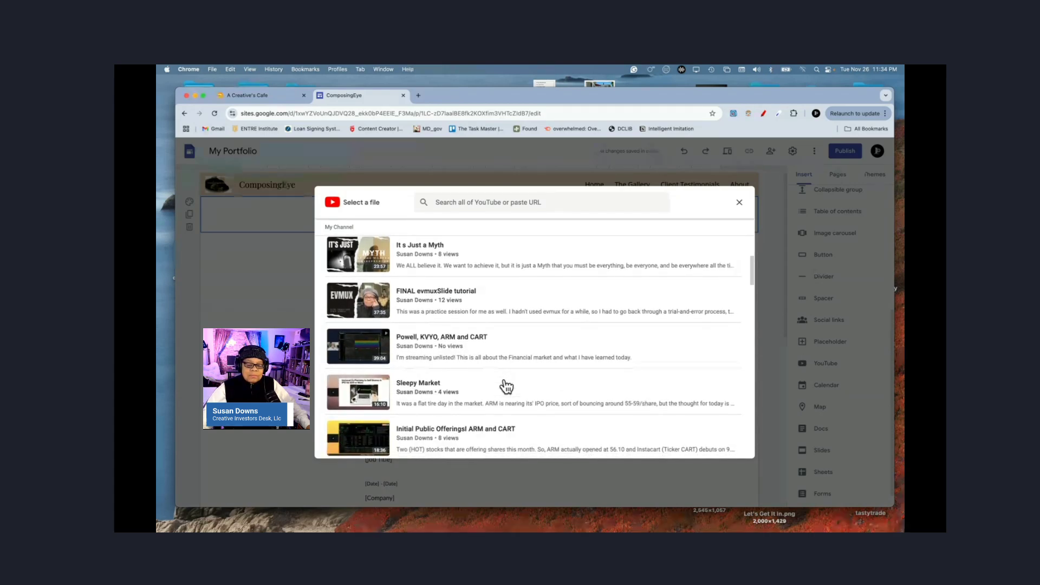
pyautogui.scroll(-2, 504, 382)
pyautogui.click(505, 382)
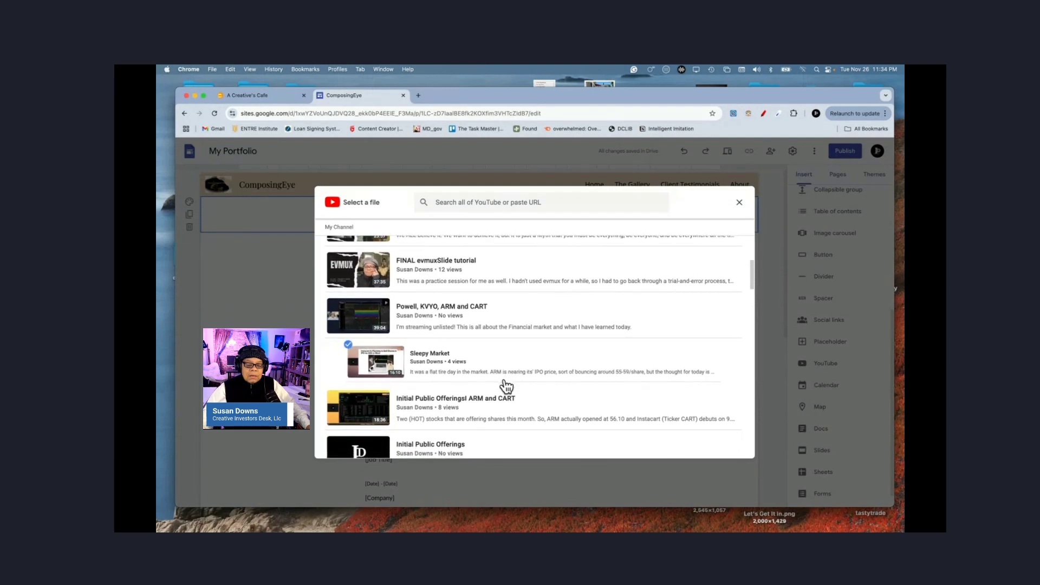
pyautogui.scroll(-2, 506, 386)
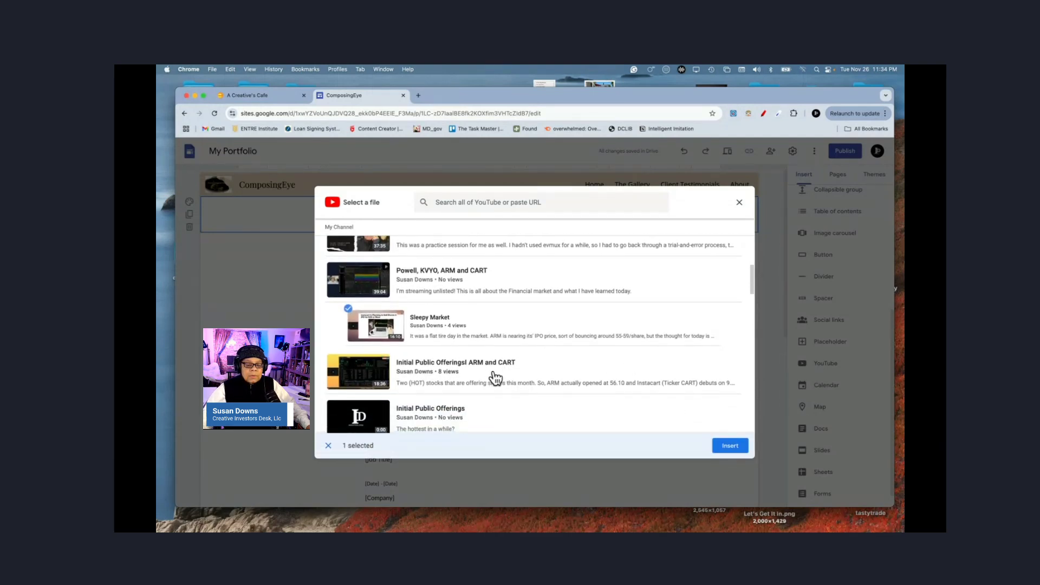
pyautogui.click(731, 447)
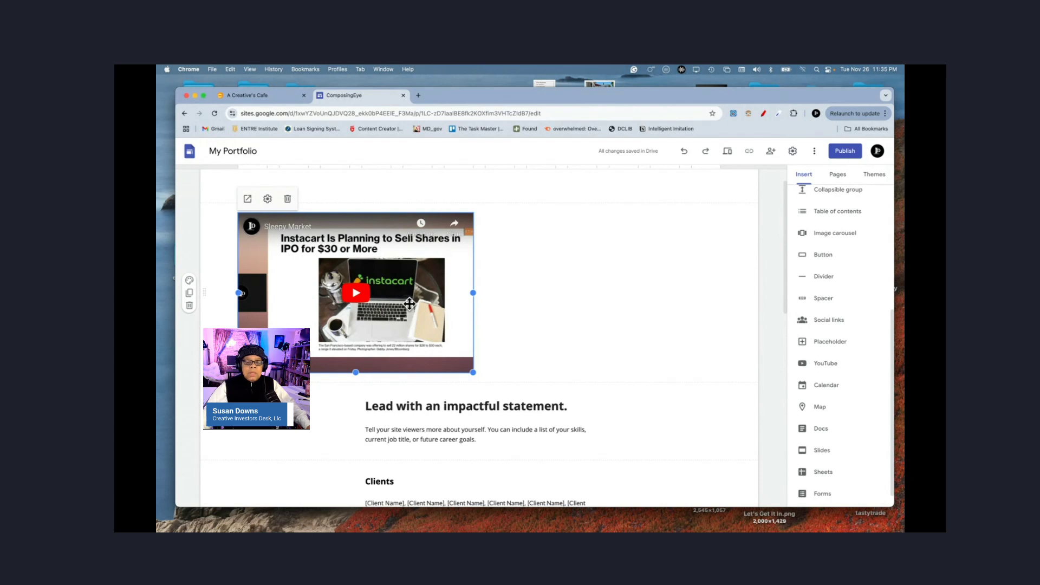
# Step: Move the Sleepy Market video to the left of its section and add a text box beside it
pyautogui.moveTo(409, 304); pyautogui.dragTo(483, 252)
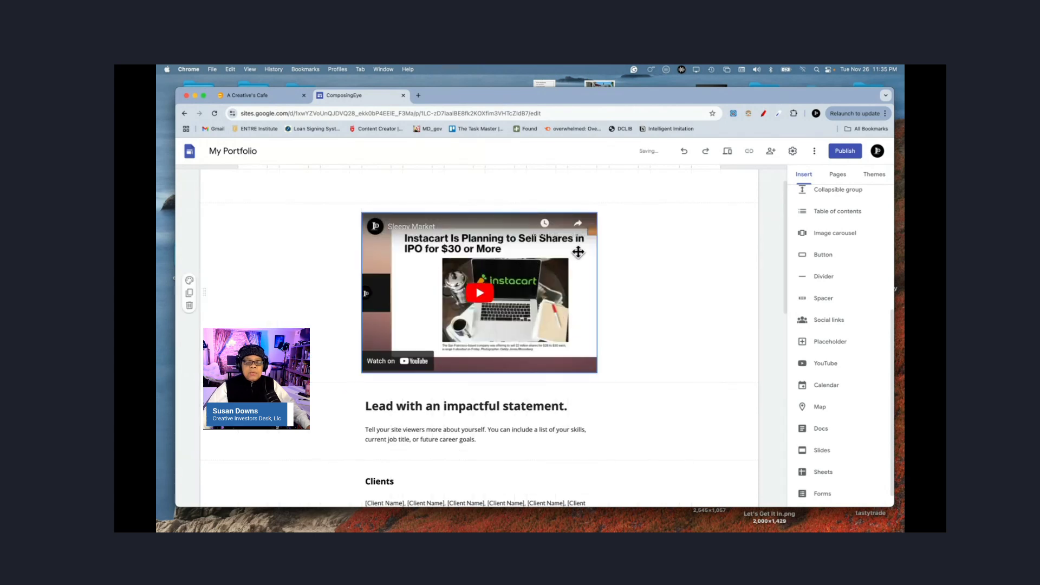
pyautogui.scroll(1, 606, 246)
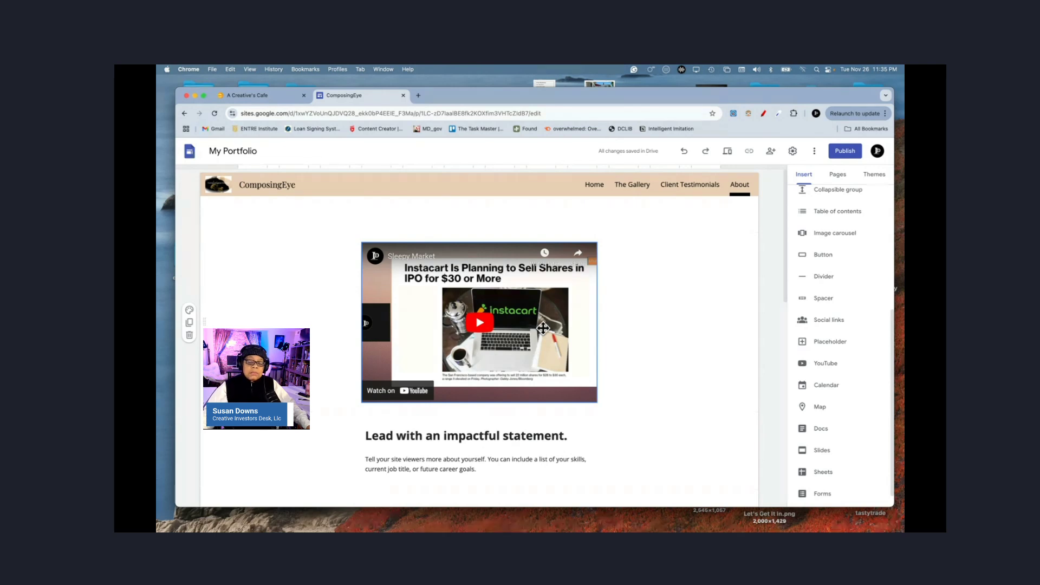
pyautogui.moveTo(543, 328); pyautogui.dragTo(385, 302)
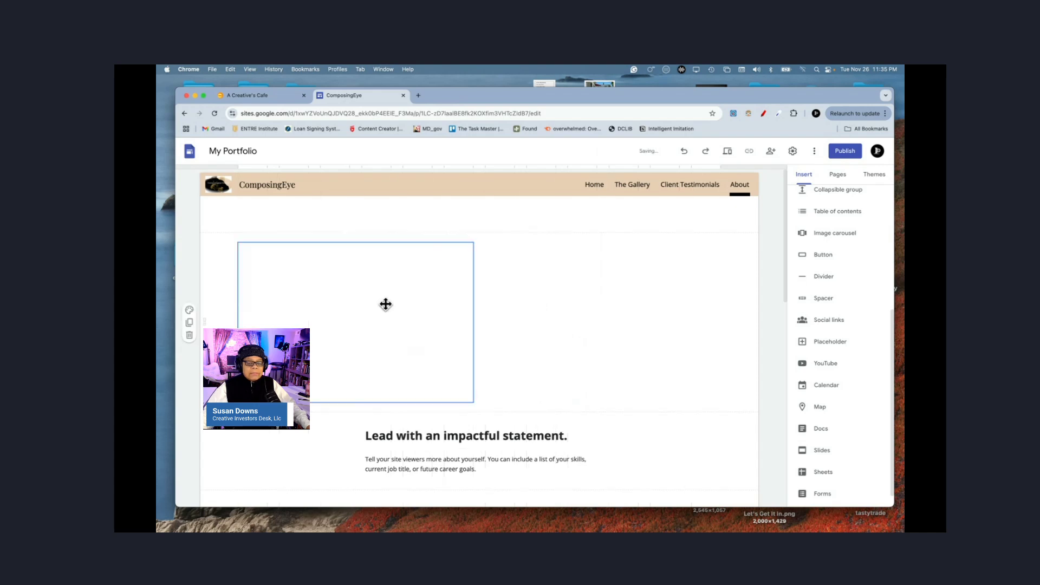
pyautogui.click(606, 310)
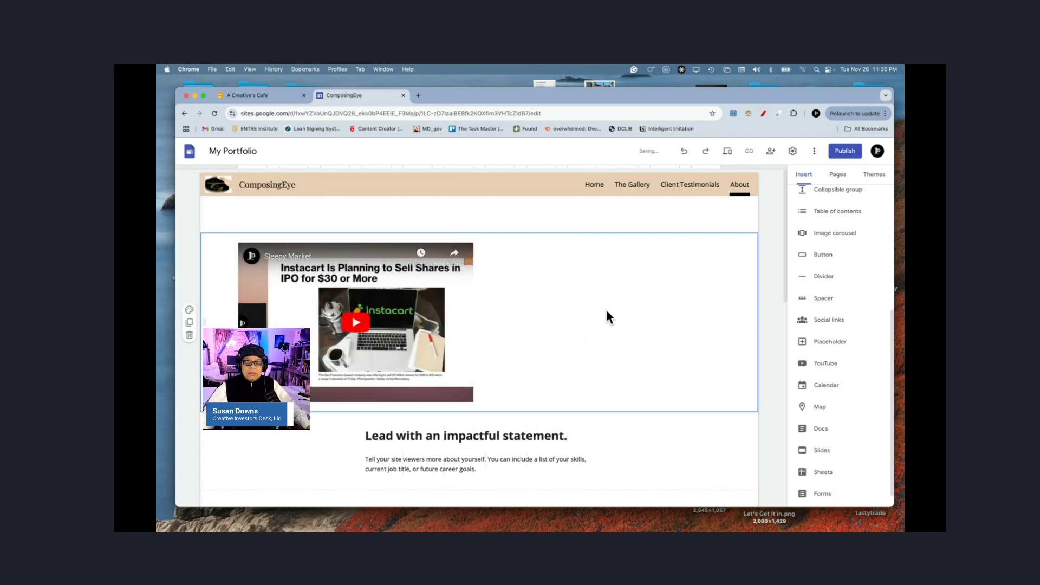
pyautogui.doubleClick(606, 311)
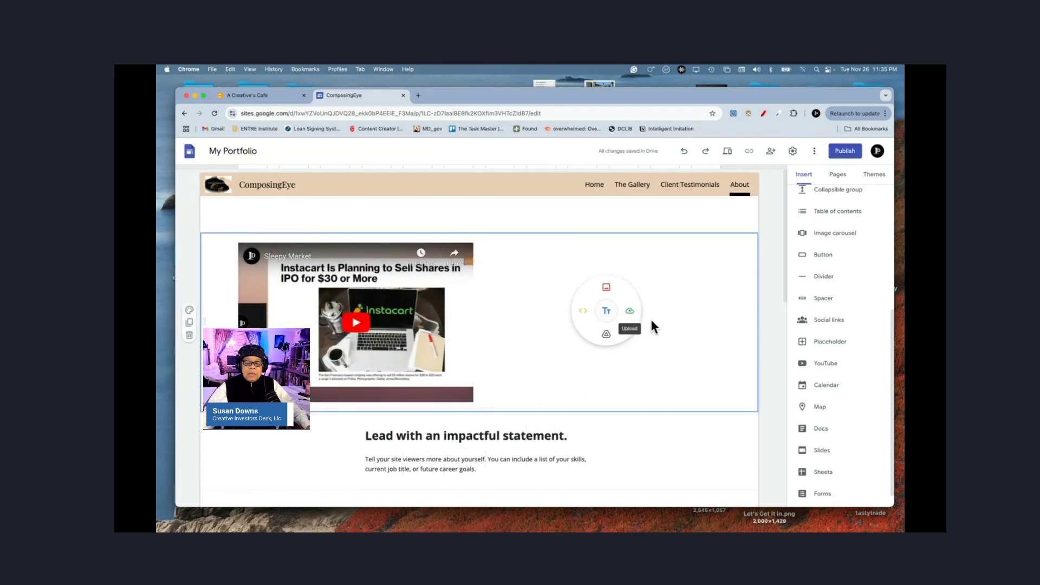
pyautogui.click(606, 310)
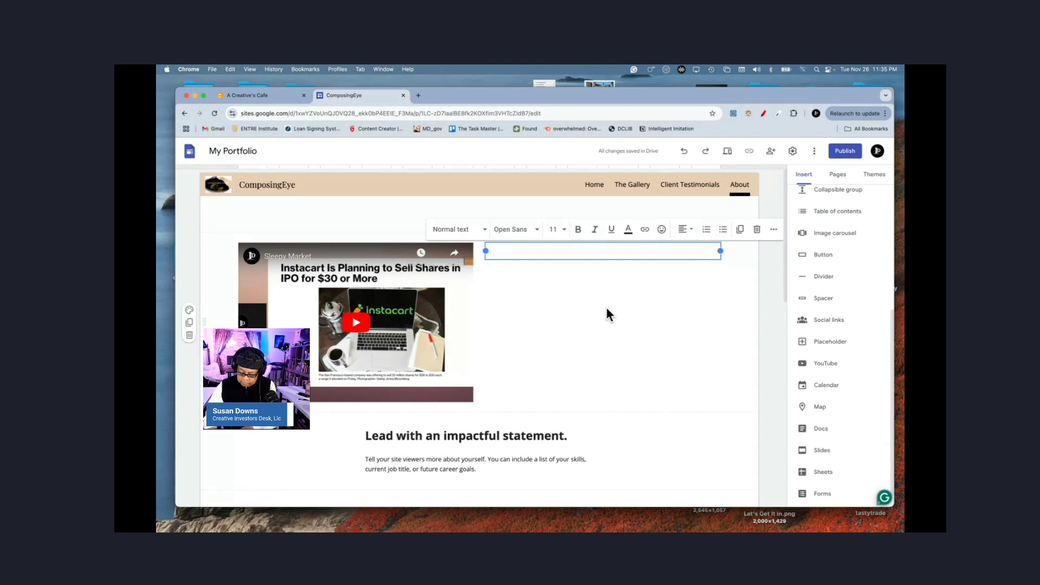
# Step: Write 'The Company....' followed by a dotted line in the text box beside the video
pyautogui.write('Th')
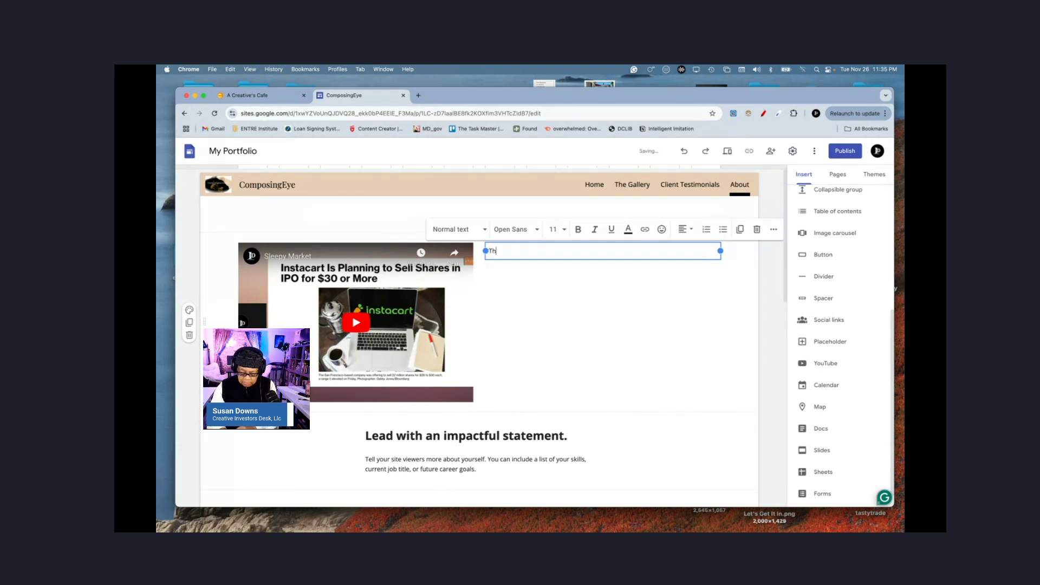
pyautogui.write('e Company')
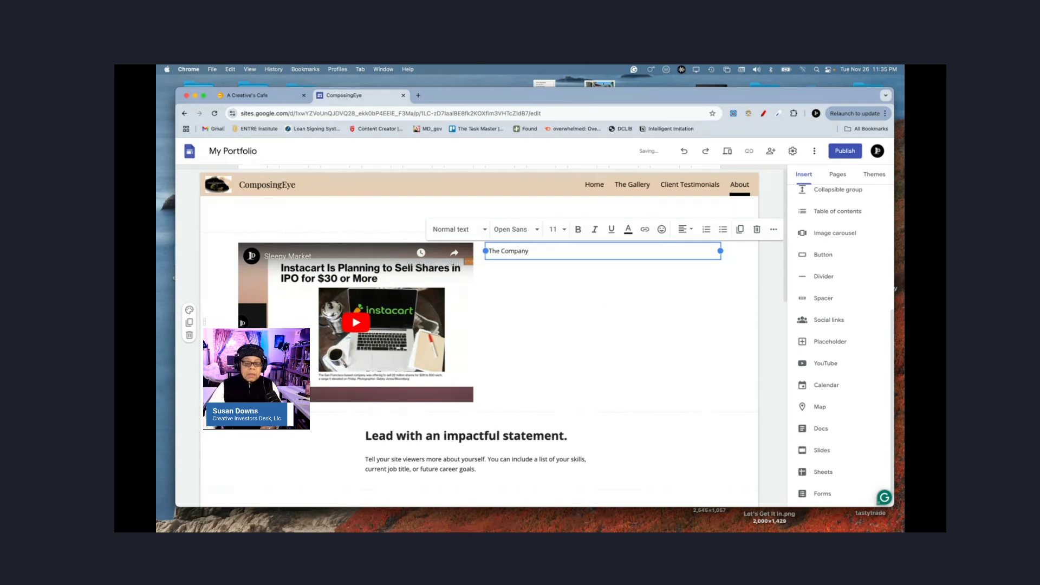
pyautogui.write('.....')
pyautogui.press('Return')
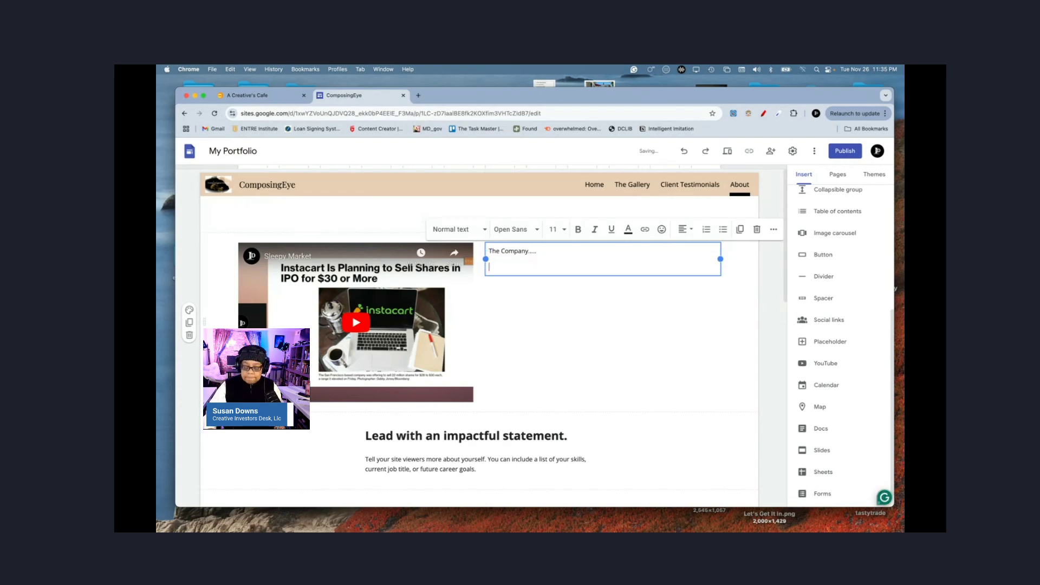
pyautogui.write('..............................')
pyautogui.press('Return')
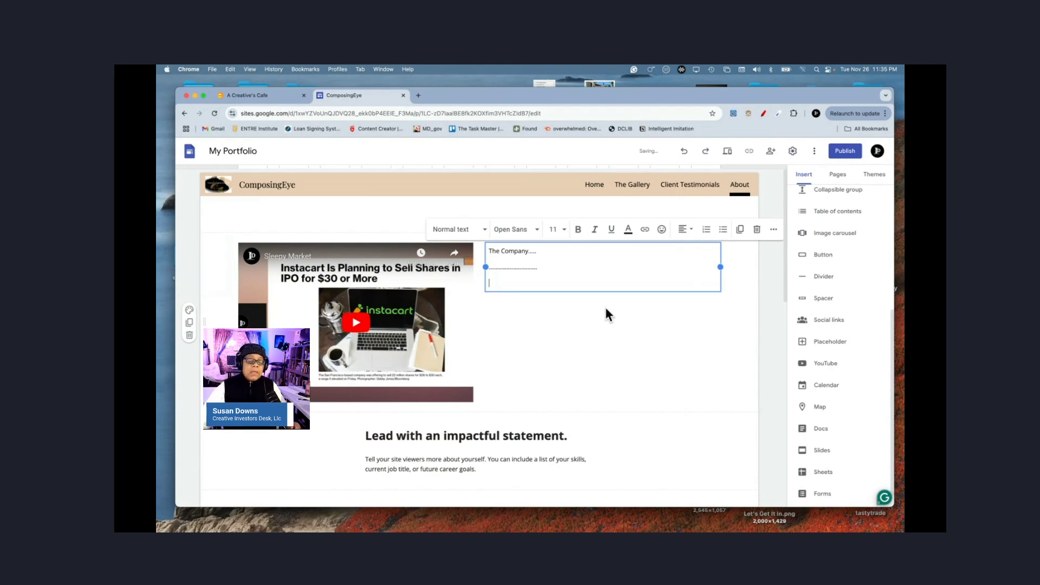
# Step: Give the video section a dark gray background, delete the empty section above, and add a header
pyautogui.click(190, 313)
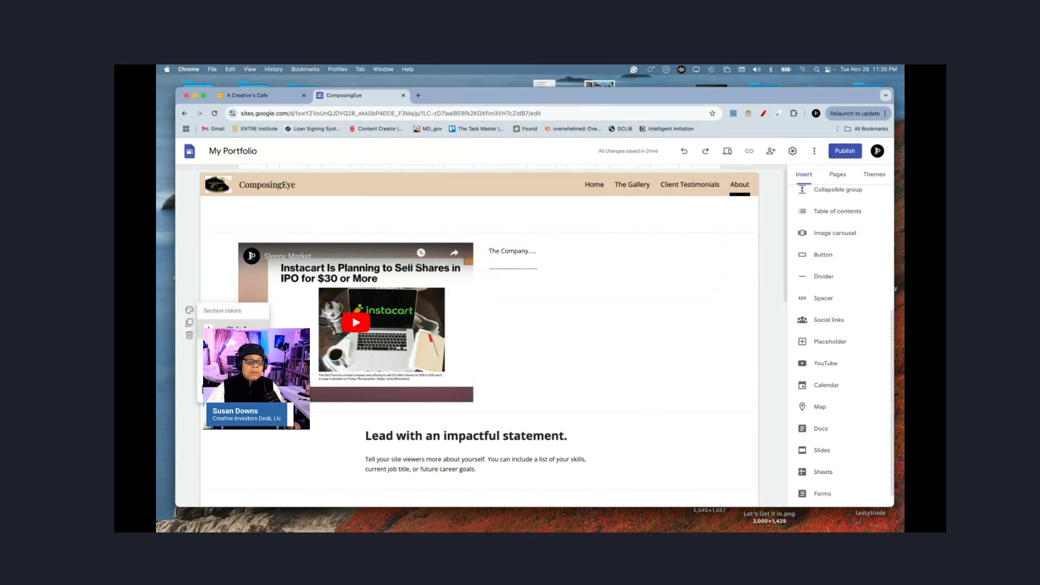
pyautogui.click(236, 368)
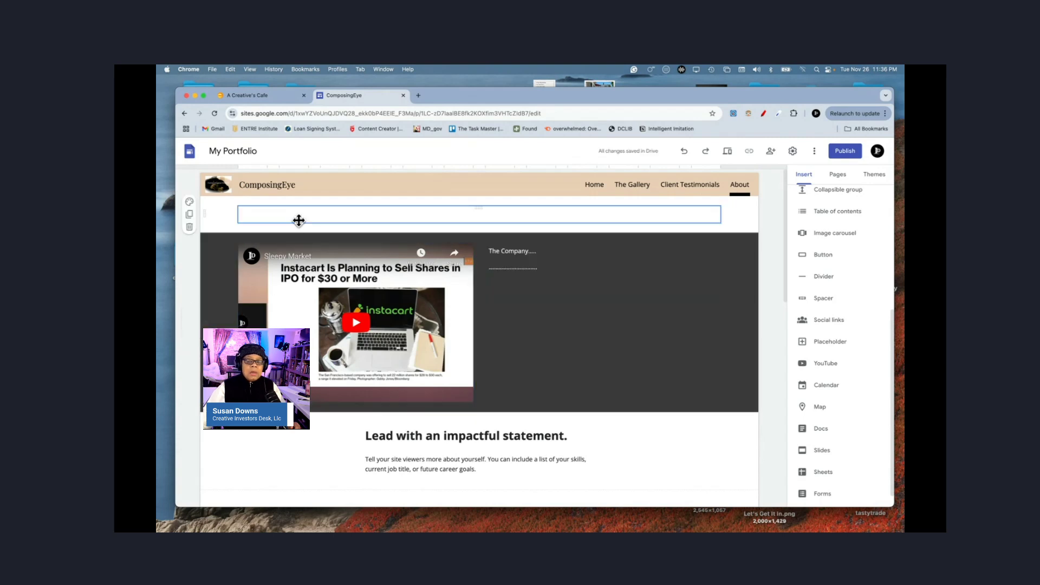
pyautogui.click(190, 227)
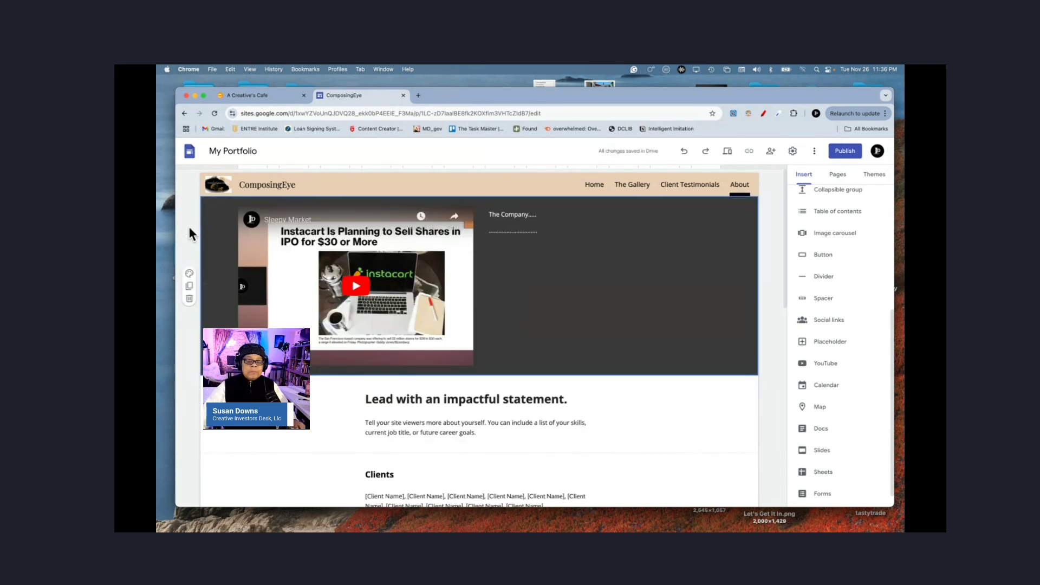
pyautogui.click(475, 205)
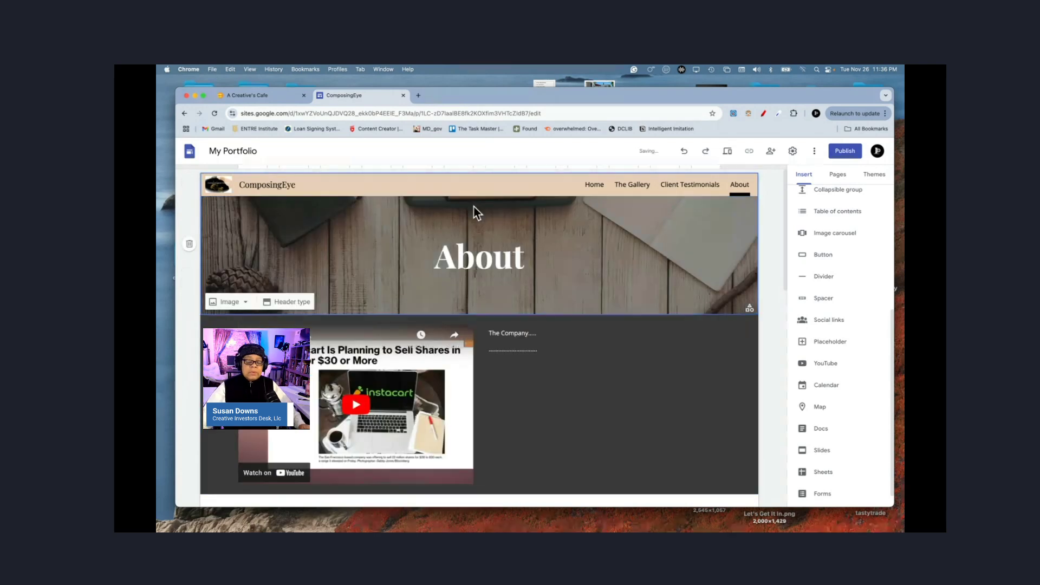
# Step: Append 'The Company' to the header title so it reads 'About The Company'
pyautogui.doubleClick(487, 260)
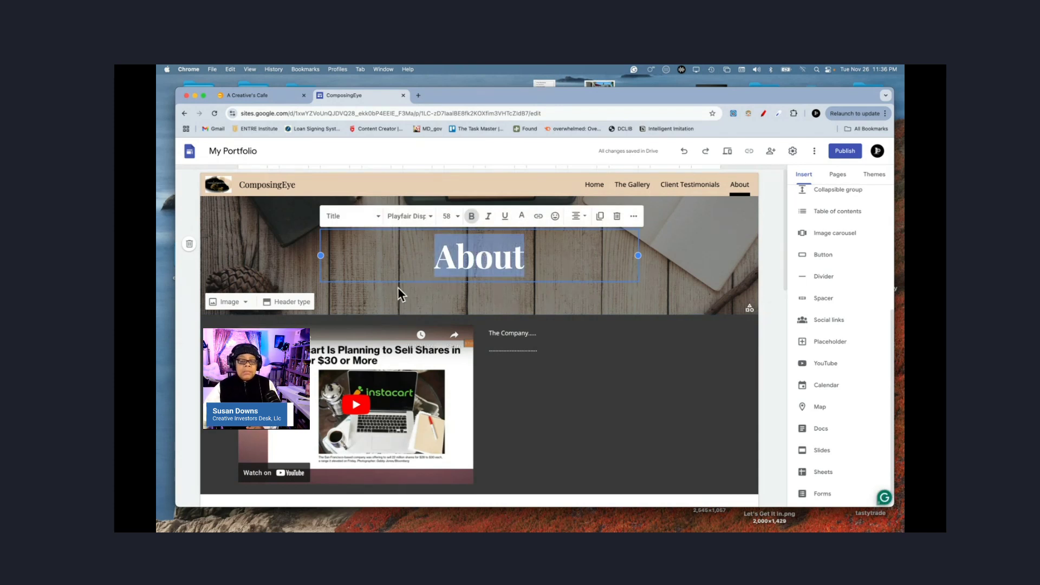
pyautogui.click(546, 268)
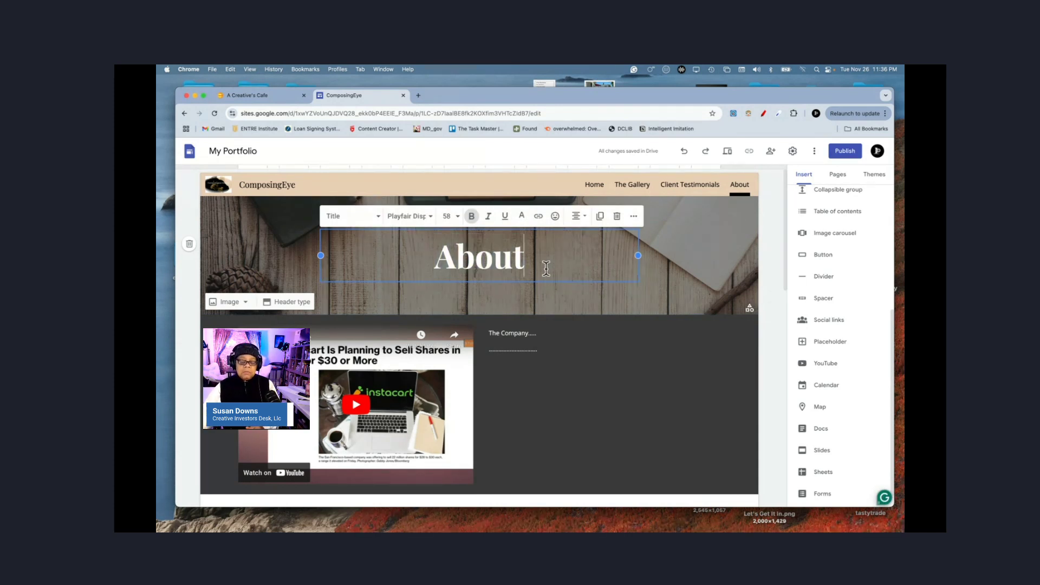
pyautogui.write('Th')
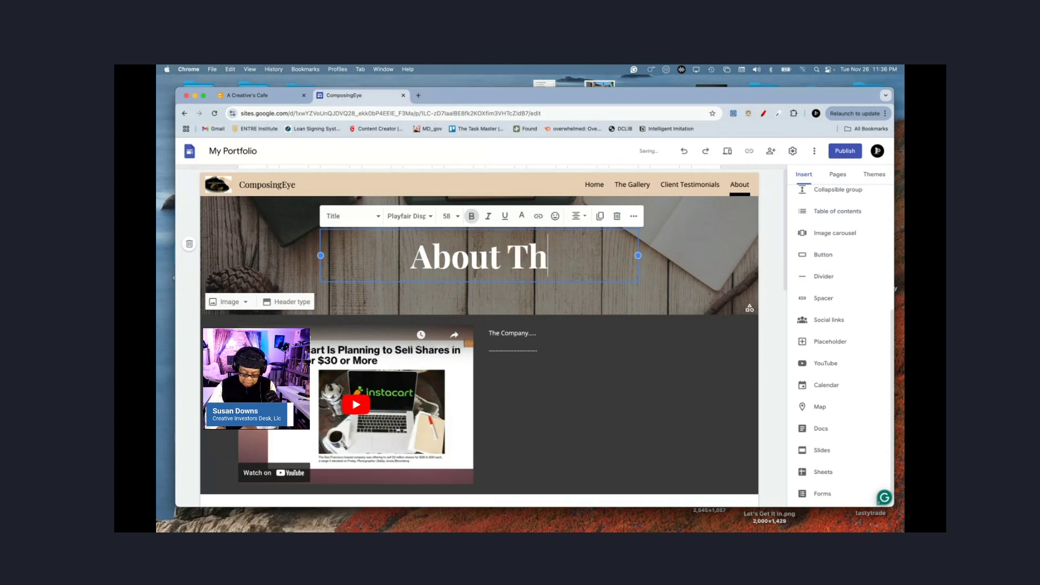
pyautogui.write('e Company')
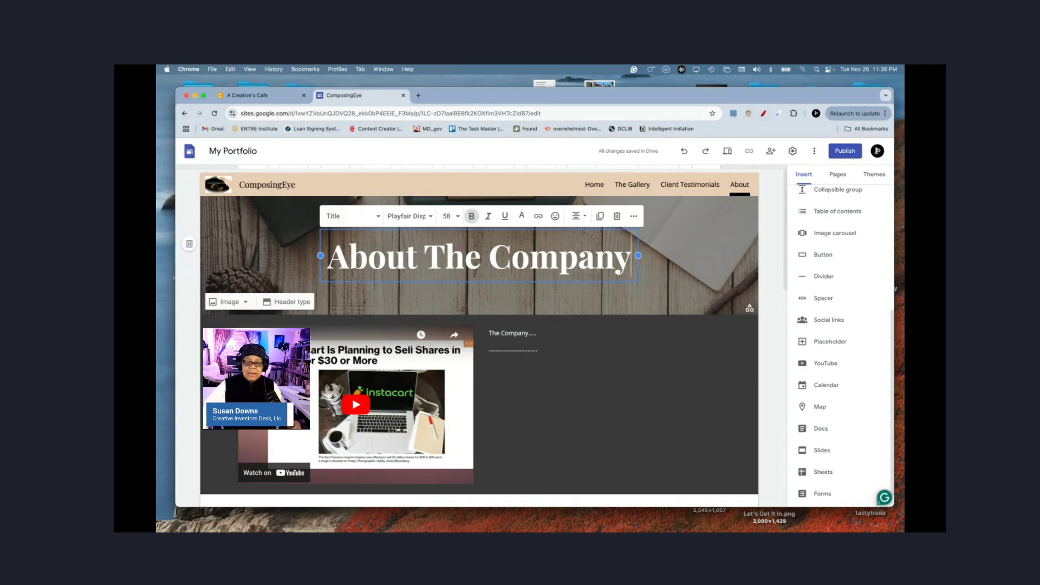
pyautogui.click(670, 264)
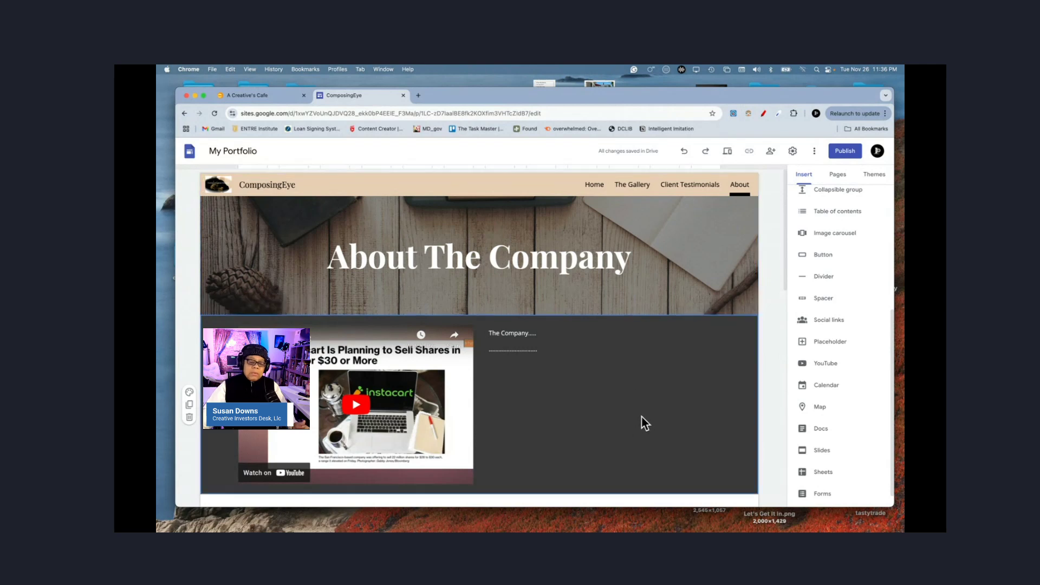
pyautogui.scroll(-3, 642, 417)
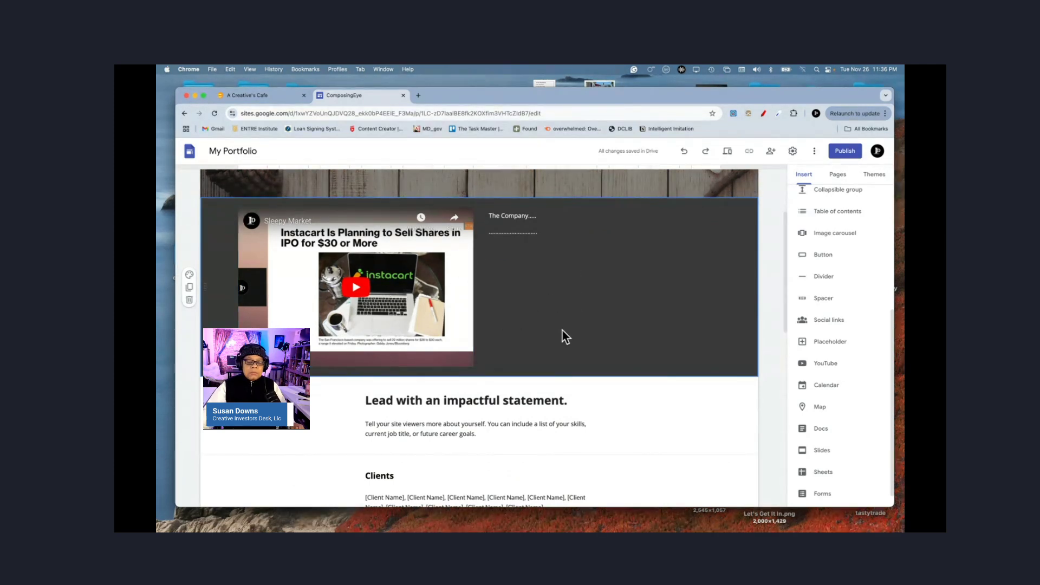
pyautogui.scroll(-8, 590, 434)
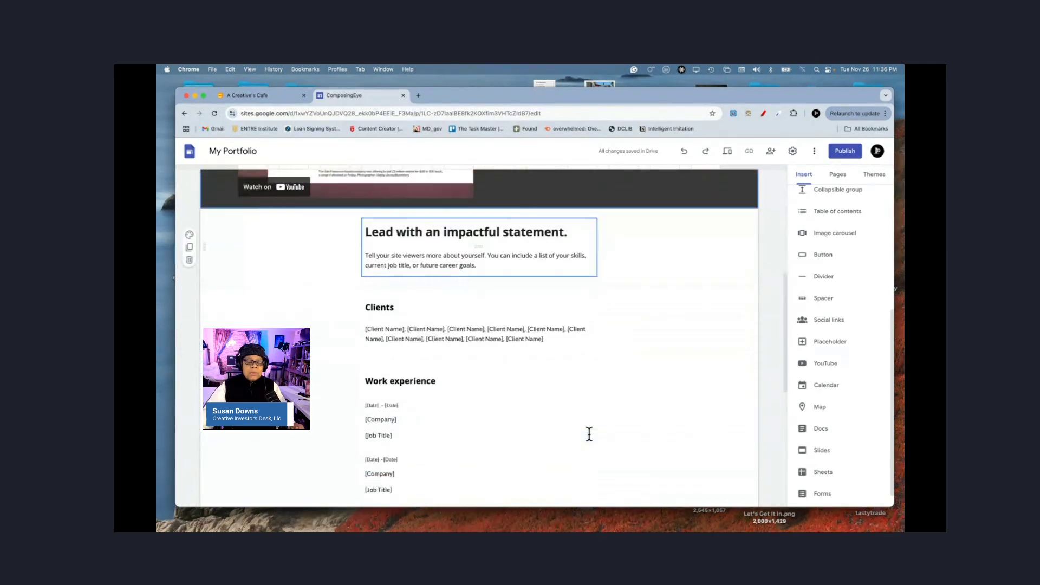
pyautogui.scroll(8, 590, 434)
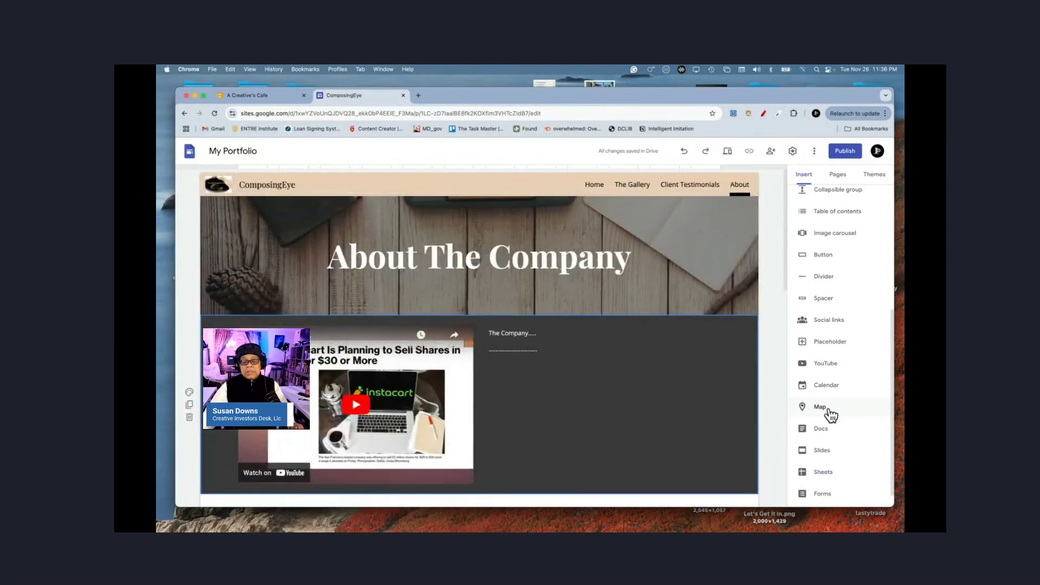
pyautogui.scroll(-1, 827, 413)
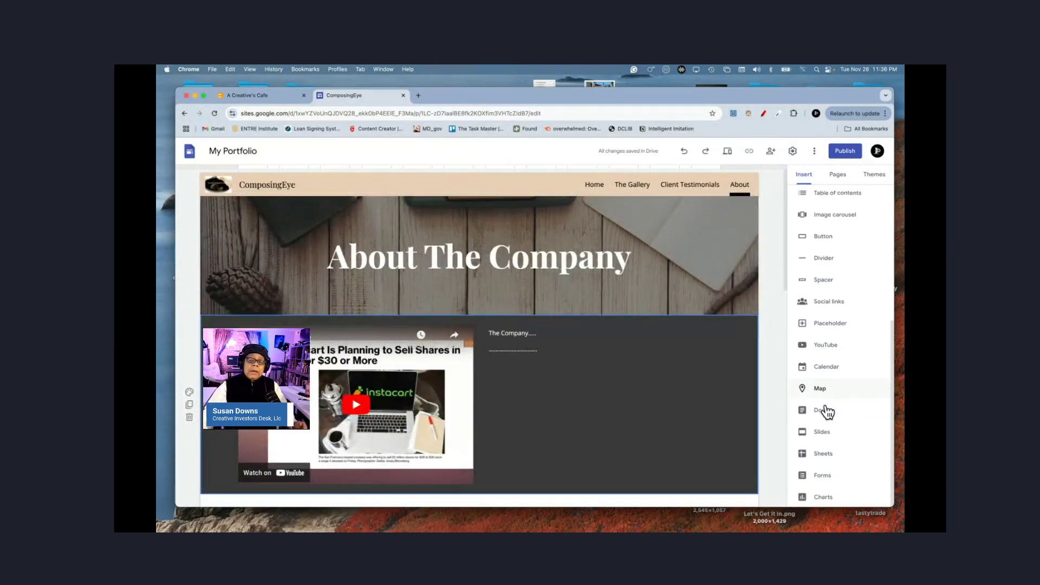
pyautogui.scroll(-6, 607, 457)
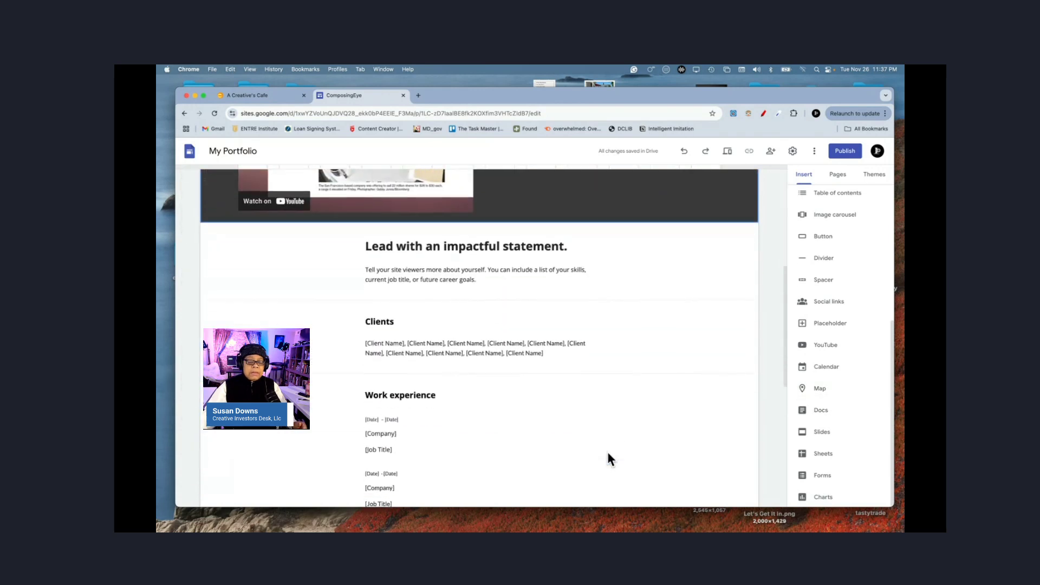
pyautogui.scroll(-5, 608, 454)
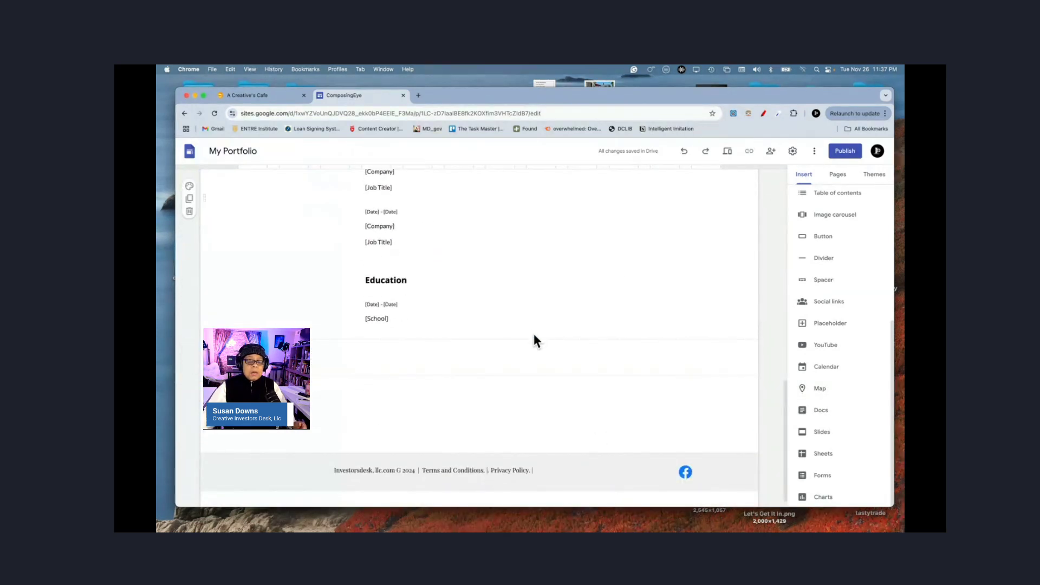
pyautogui.click(532, 348)
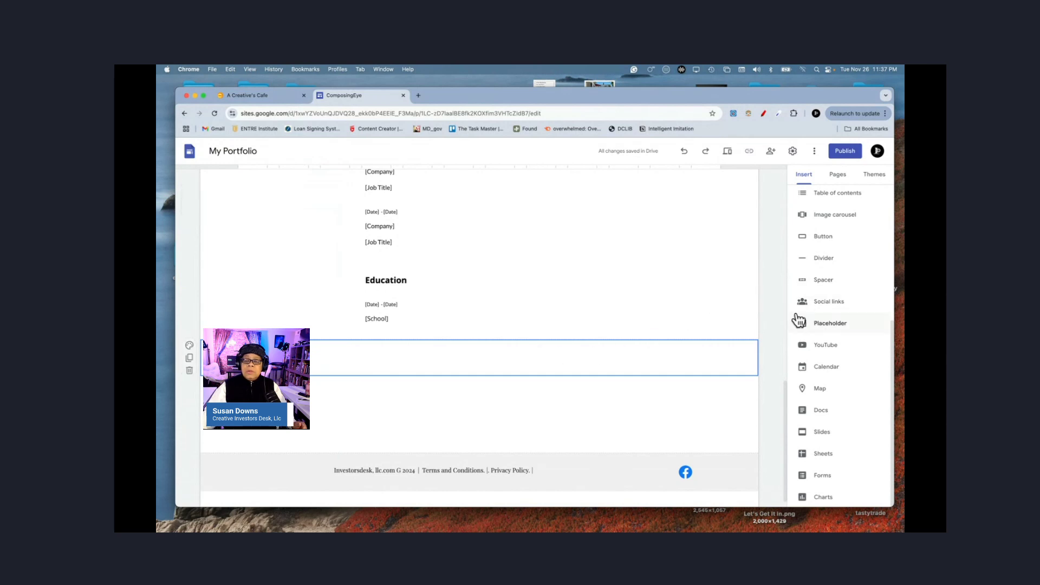
# Step: Insert a map, searching Riverdale, MD and then Hyattsville, MD, and embed the Hyattsville map
pyautogui.click(816, 391)
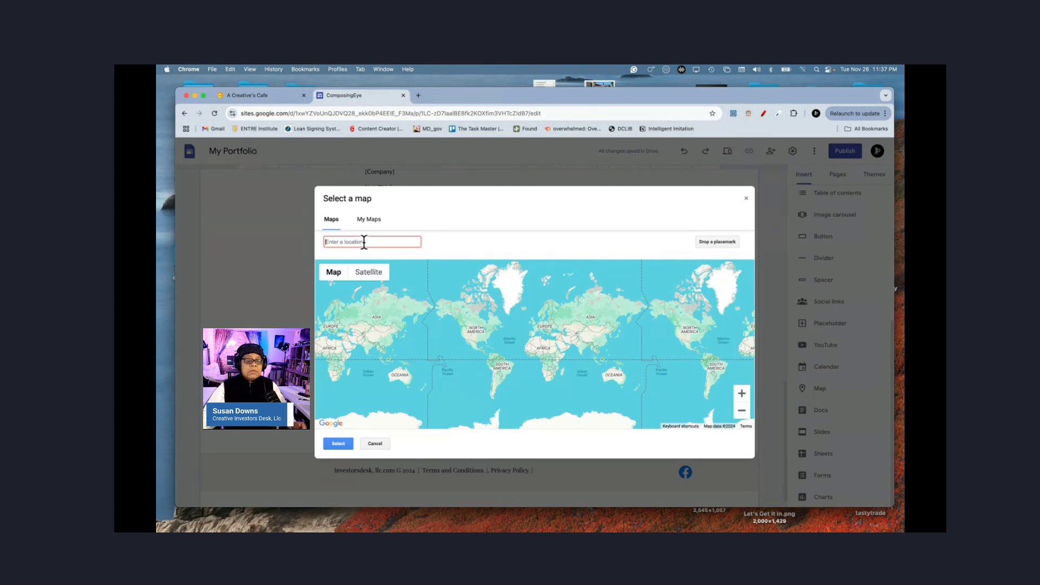
pyautogui.write('R')
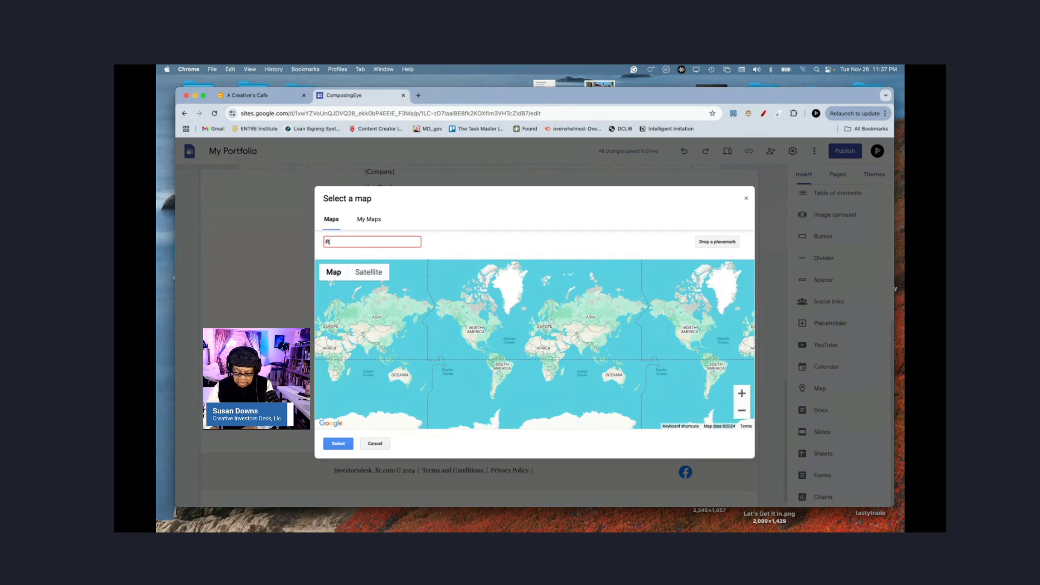
pyautogui.write('iverda')
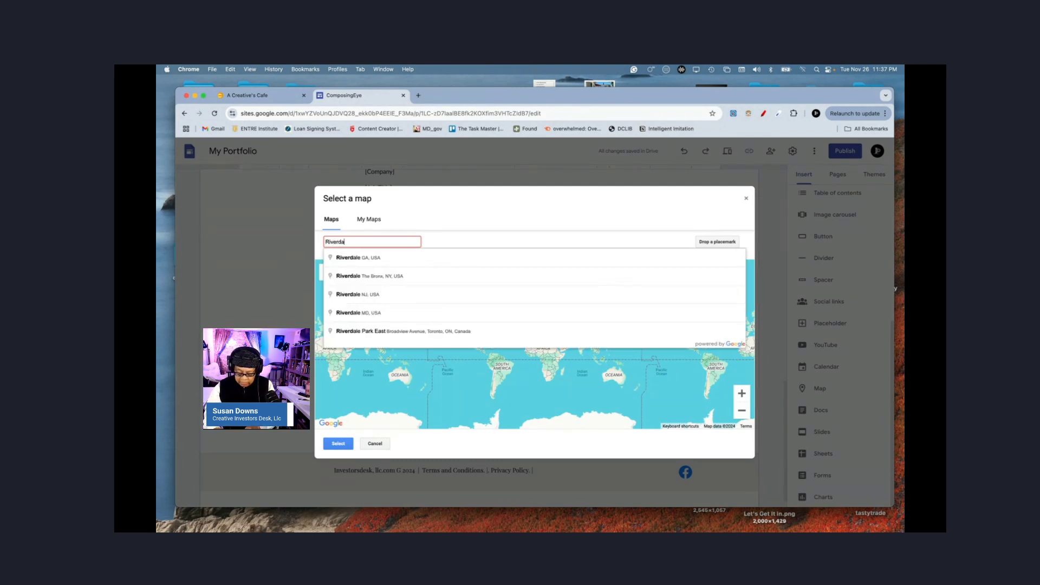
pyautogui.write('le, MD')
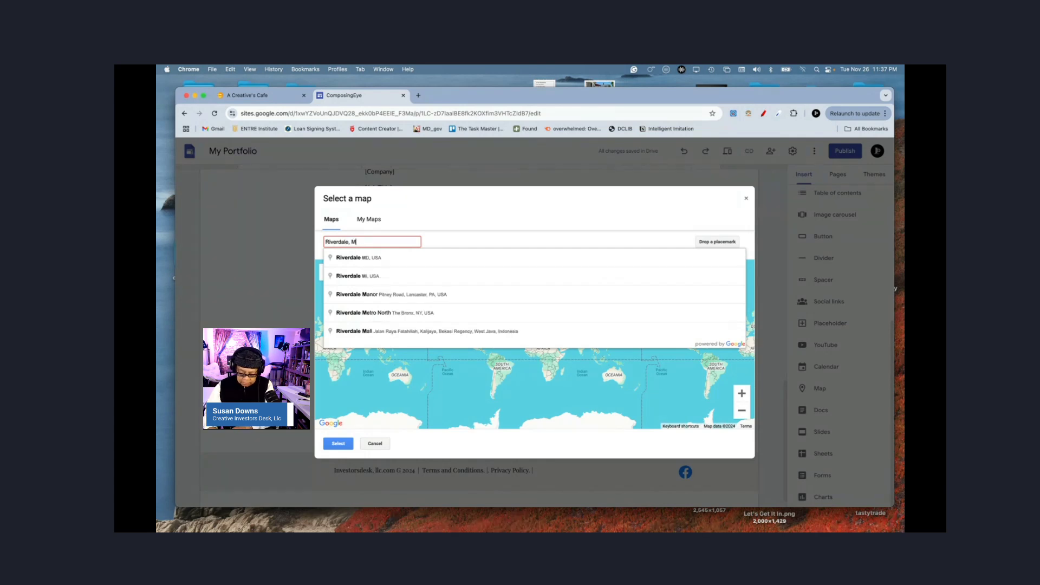
pyautogui.press('Return')
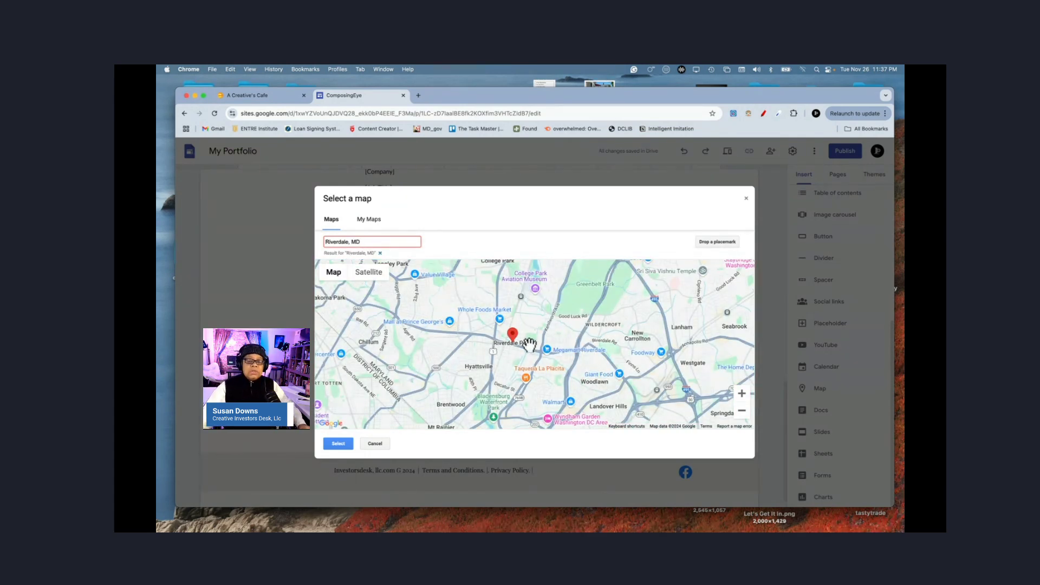
pyautogui.click(382, 241)
pyautogui.write('Hyattsville')
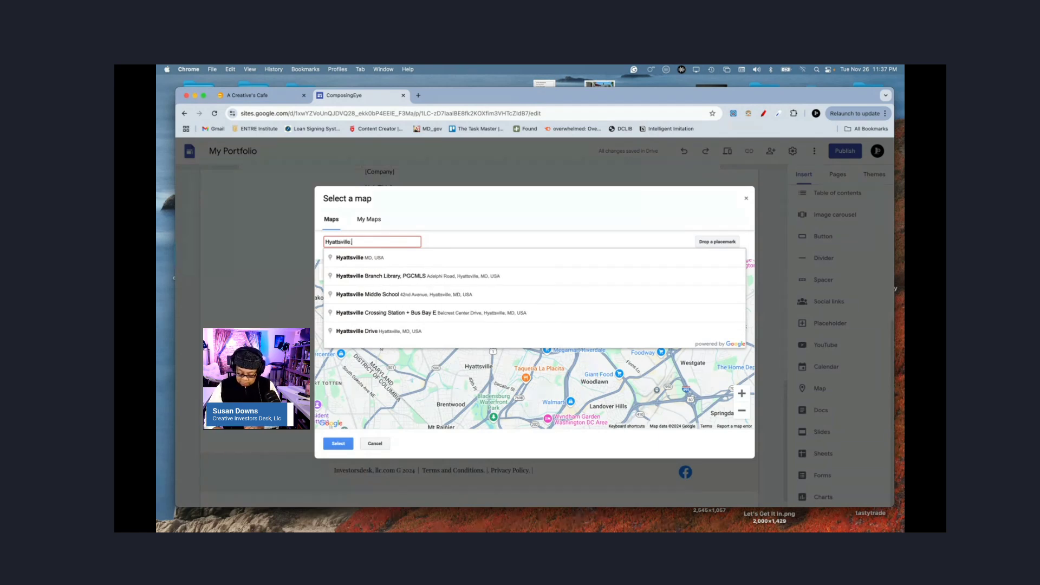
pyautogui.write('MD')
pyautogui.press('Return')
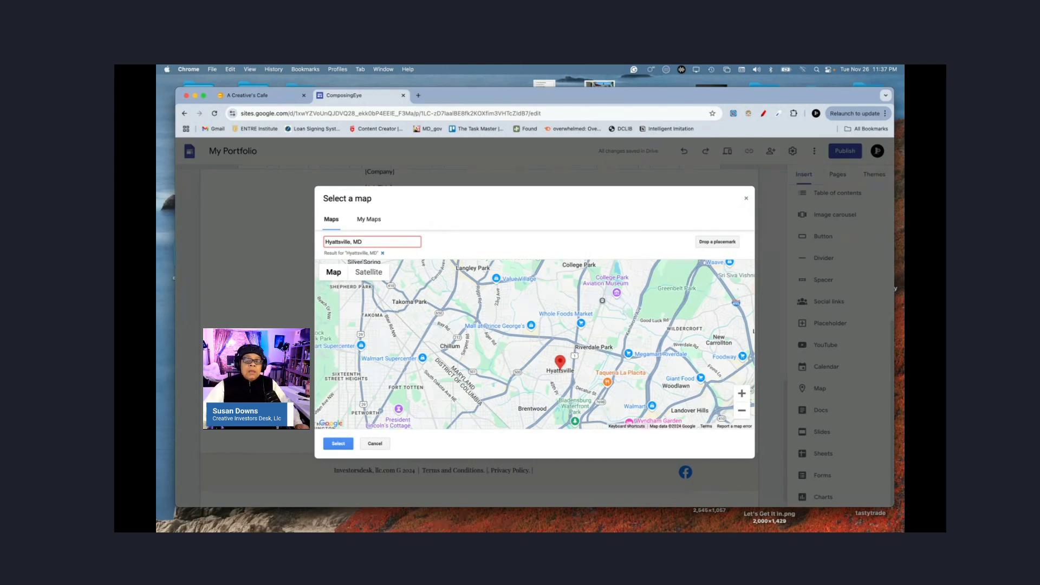
pyautogui.click(469, 221)
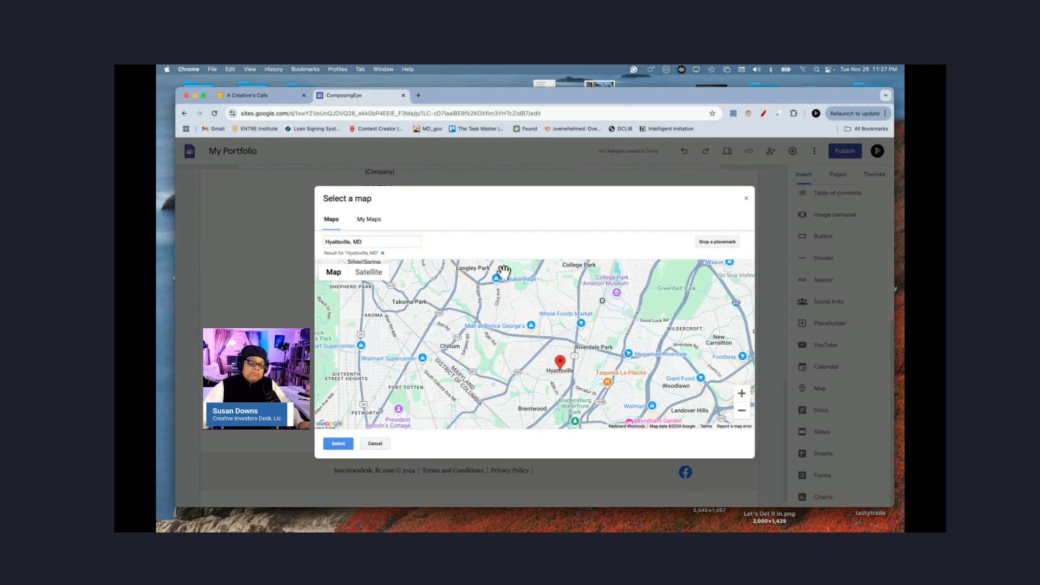
pyautogui.click(338, 444)
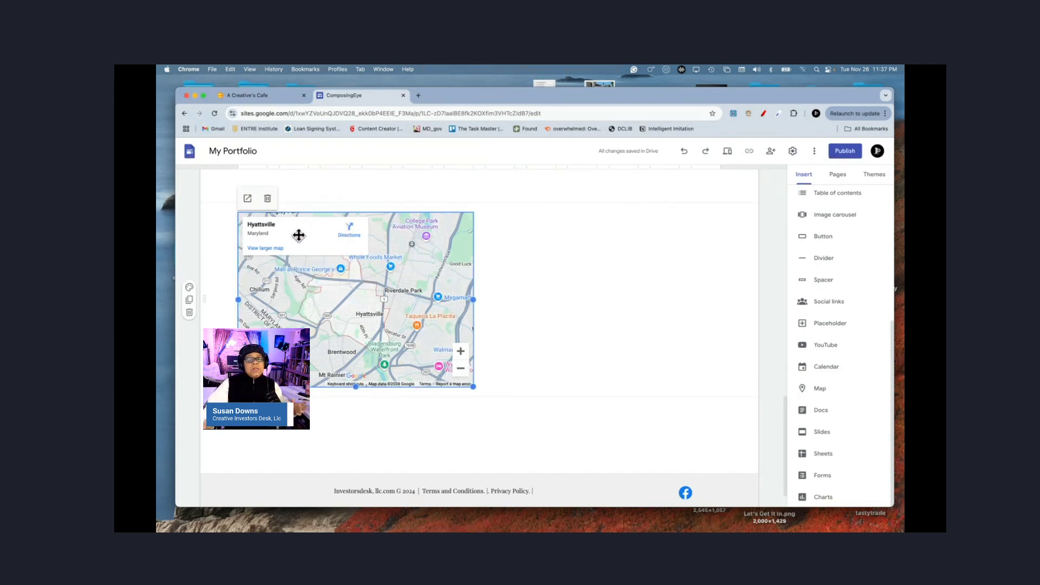
# Step: Add a text box beside the map listing Name, Address, Phone and Fax on separate lines
pyautogui.doubleClick(550, 291)
pyautogui.click(549, 288)
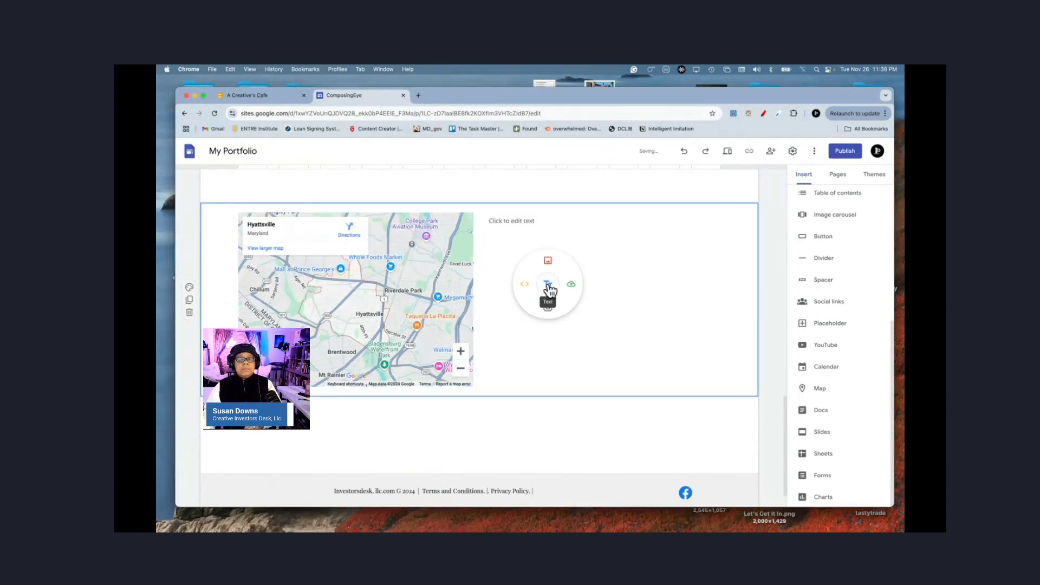
pyautogui.click(529, 221)
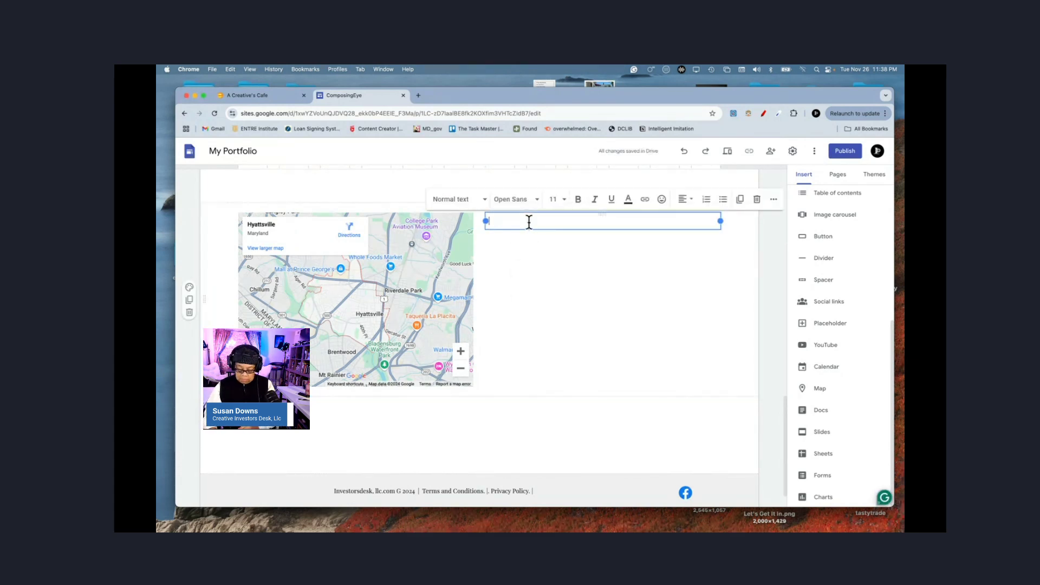
pyautogui.write('Na')
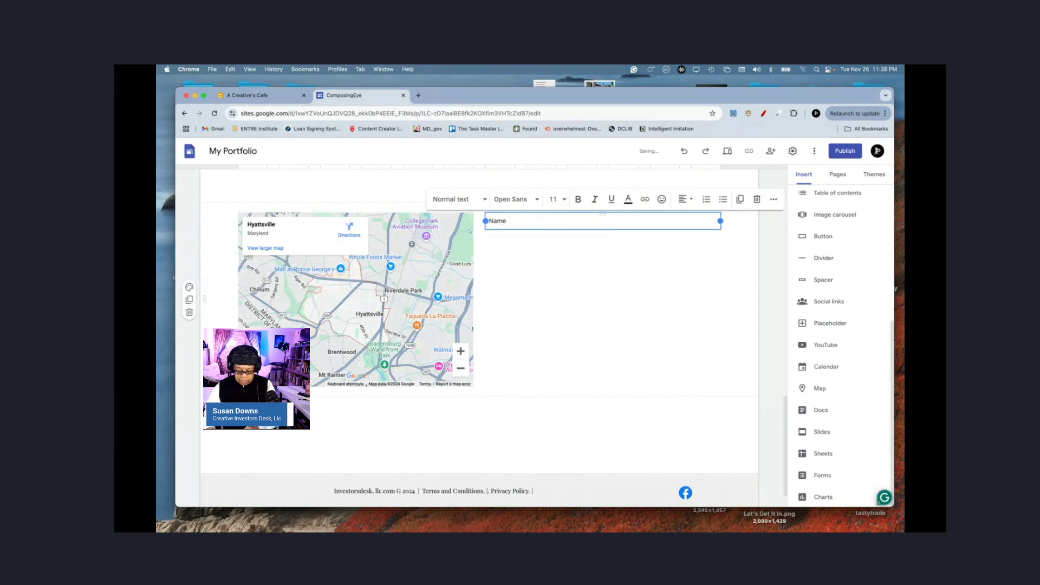
pyautogui.write('me')
pyautogui.press('Return')
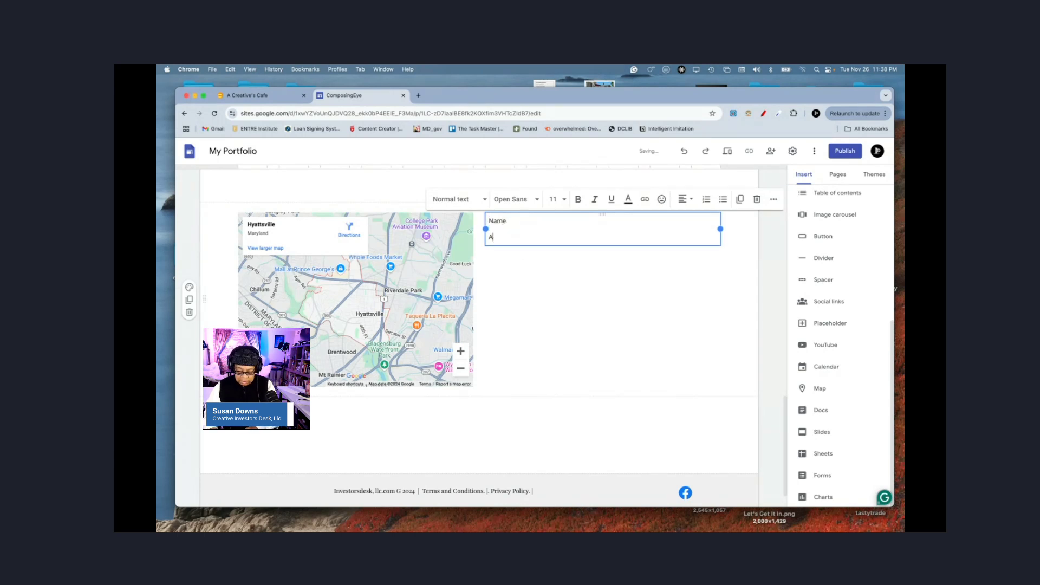
pyautogui.write('Address')
pyautogui.press('Return')
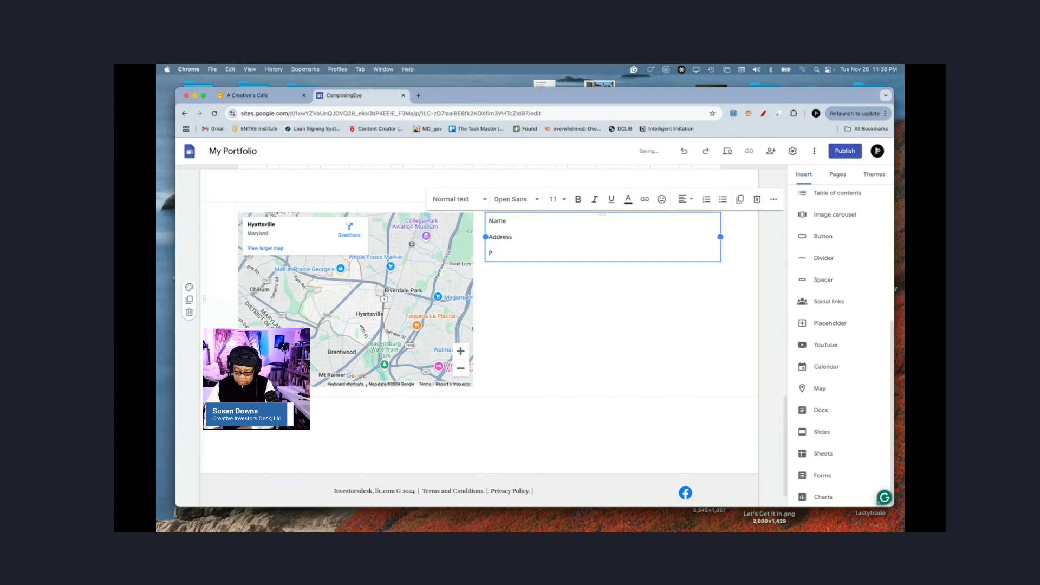
pyautogui.write('Phone')
pyautogui.press('Return')
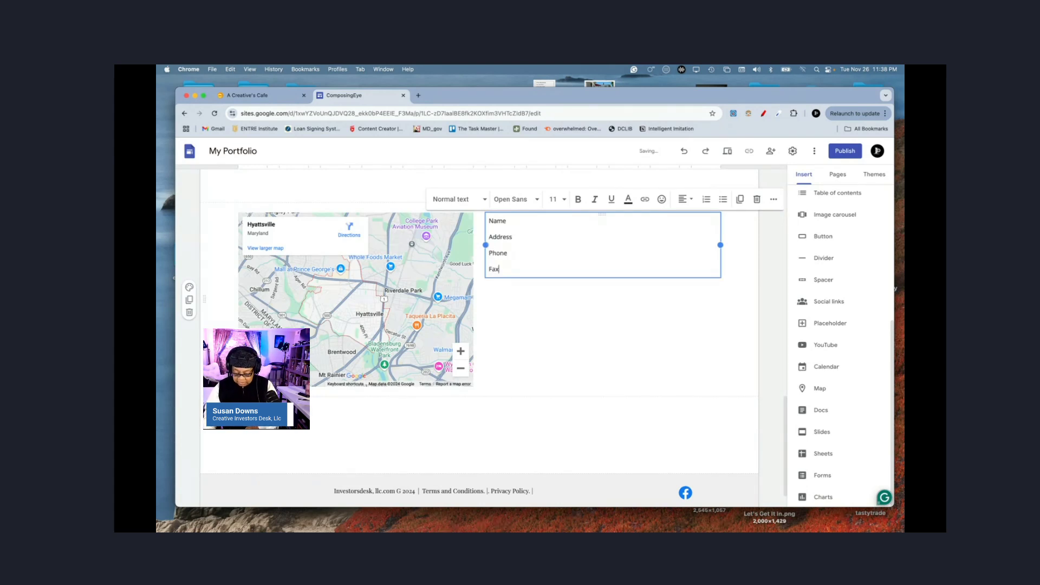
pyautogui.write('Fax')
pyautogui.press('Return')
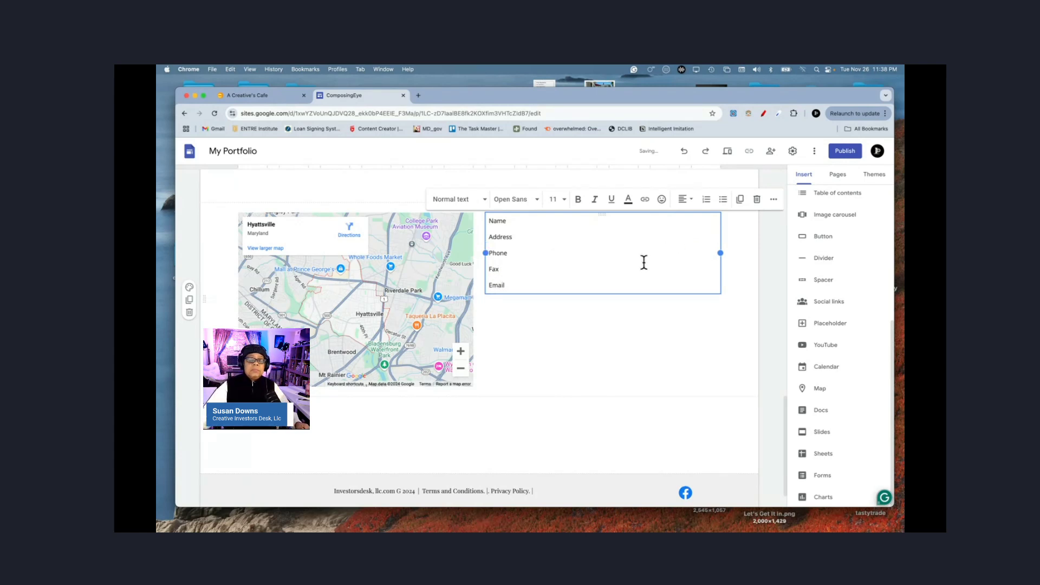
# Step: Reposition the contact text box beside the map and leave one blank line above Name
pyautogui.click(572, 265)
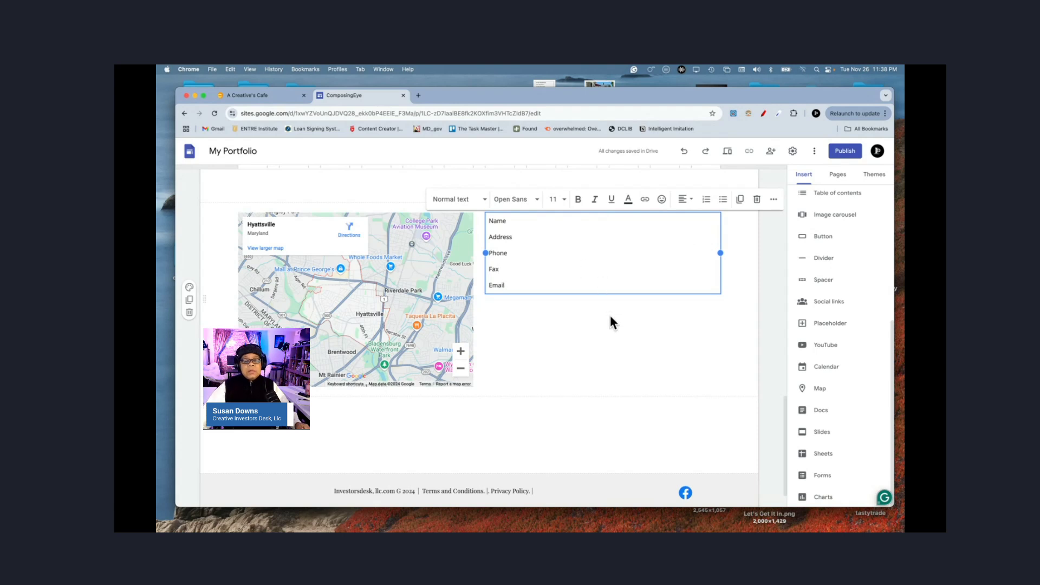
pyautogui.click(609, 312)
pyautogui.click(601, 255)
pyautogui.moveTo(619, 291); pyautogui.dragTo(619, 308)
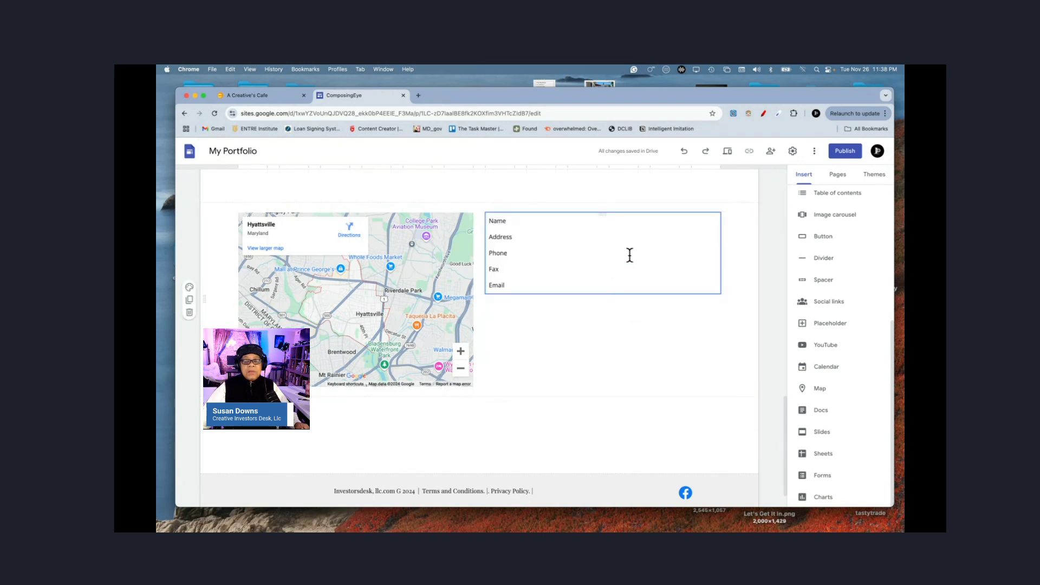
pyautogui.click(489, 220)
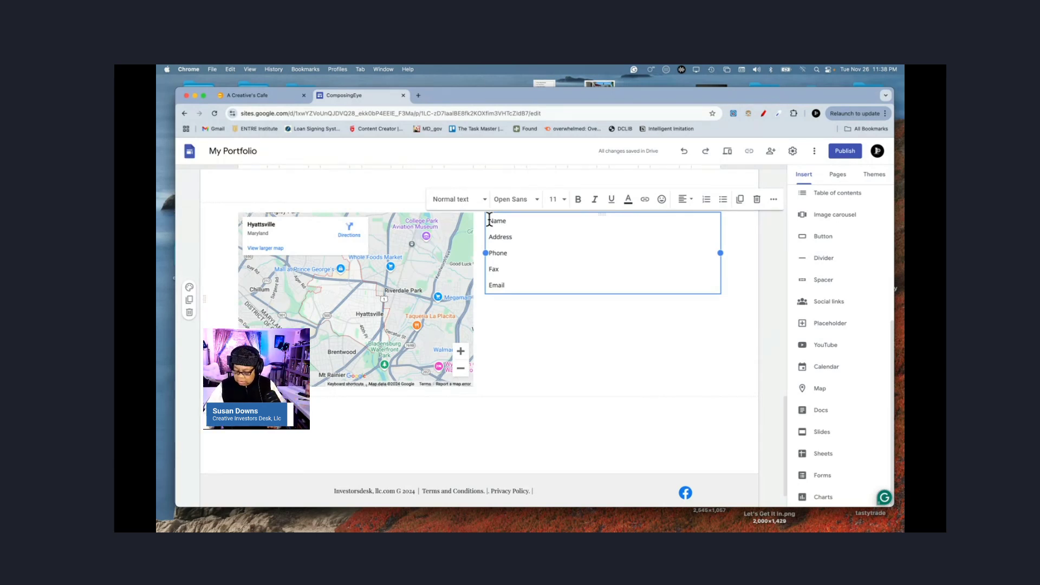
pyautogui.press('Return')
pyautogui.press('Return')
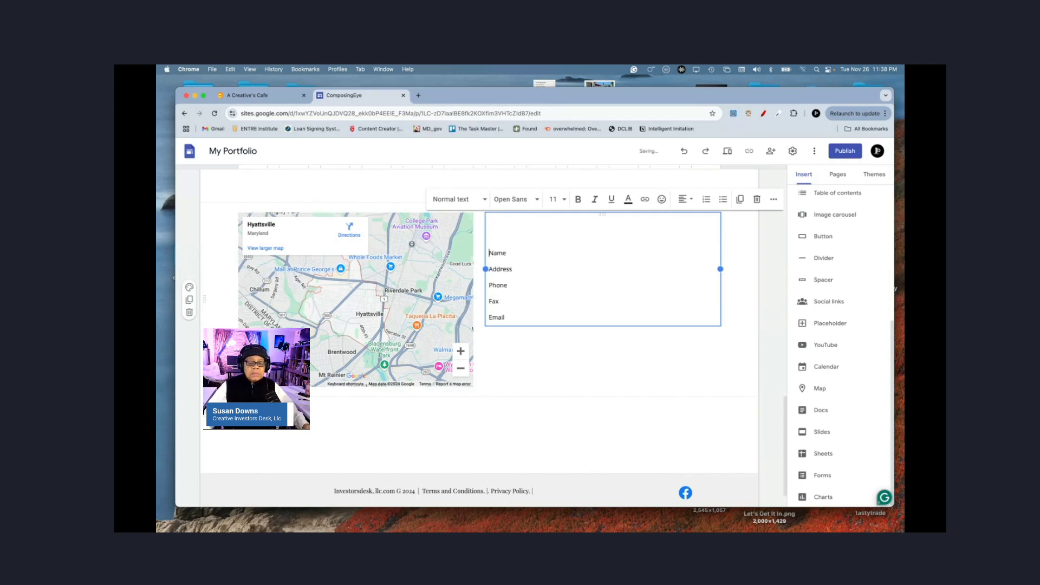
pyautogui.press('Return')
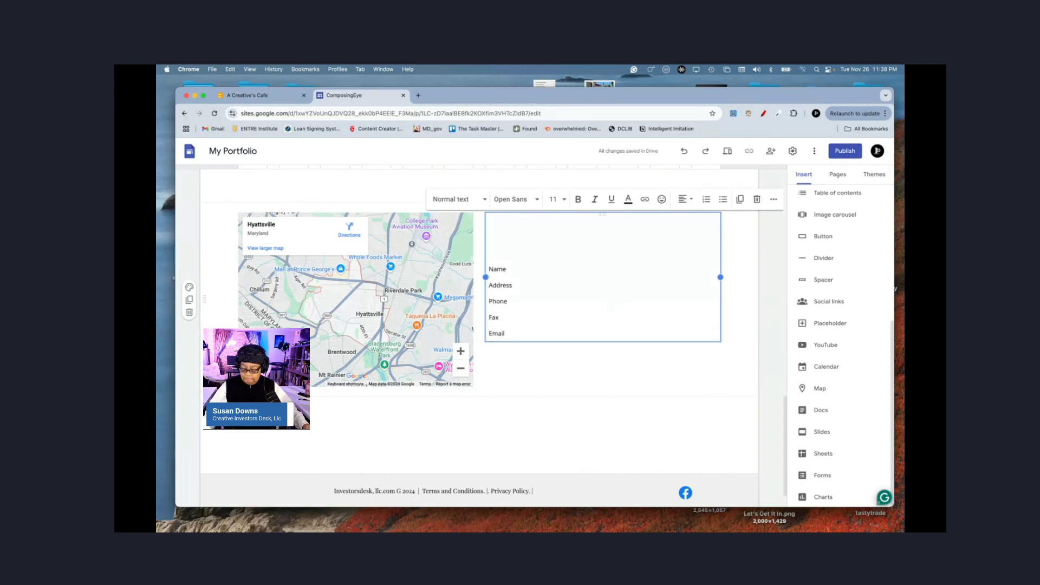
pyautogui.press('BackSpace')
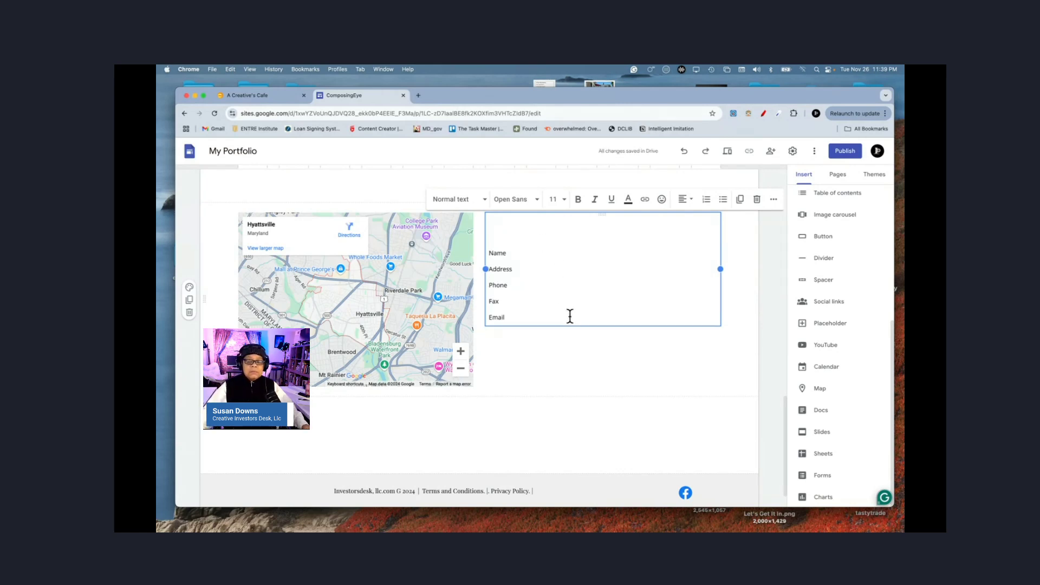
# Step: Give the impactful-statement section a light grey Style 2 background
pyautogui.scroll(5, 569, 316)
pyautogui.scroll(-4, 570, 316)
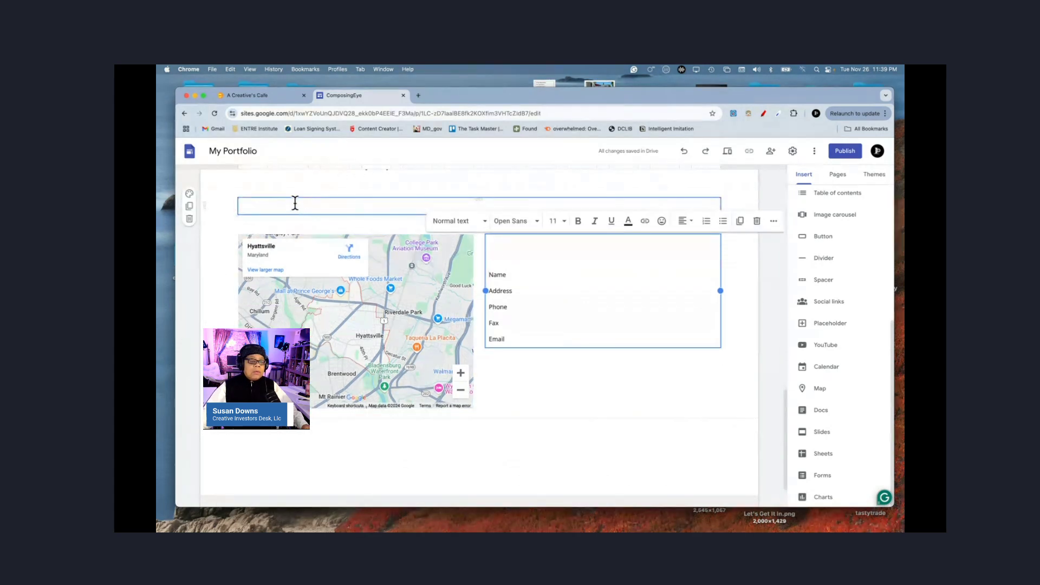
pyautogui.scroll(2, 292, 201)
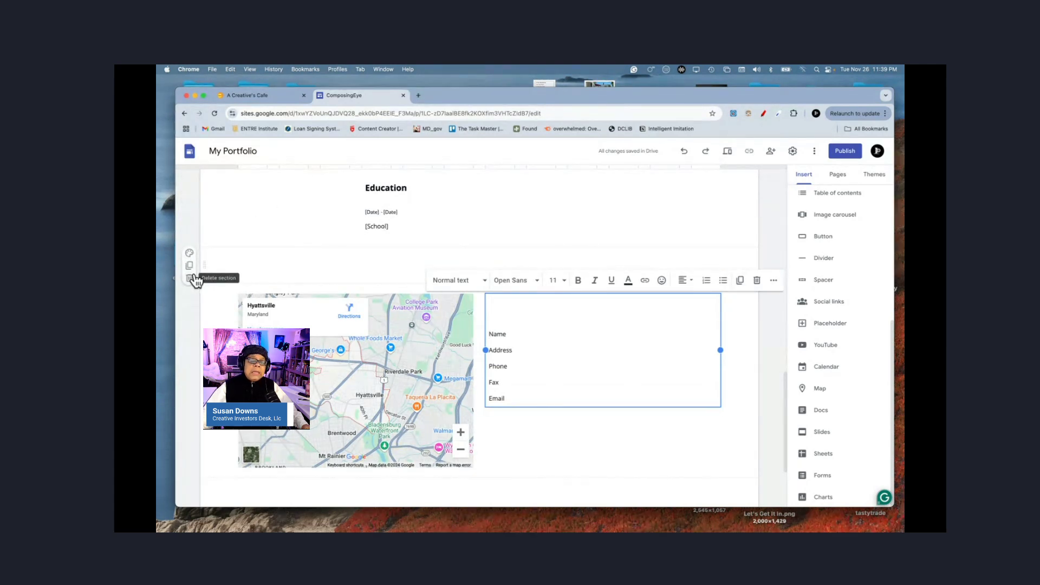
pyautogui.scroll(4, 194, 276)
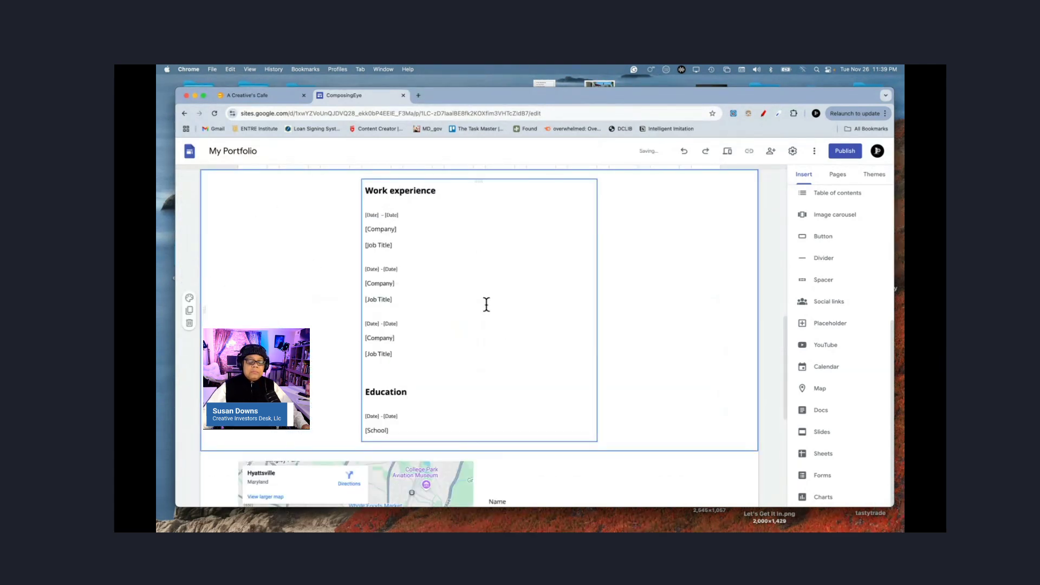
pyautogui.scroll(-2, 485, 304)
pyautogui.scroll(6, 486, 303)
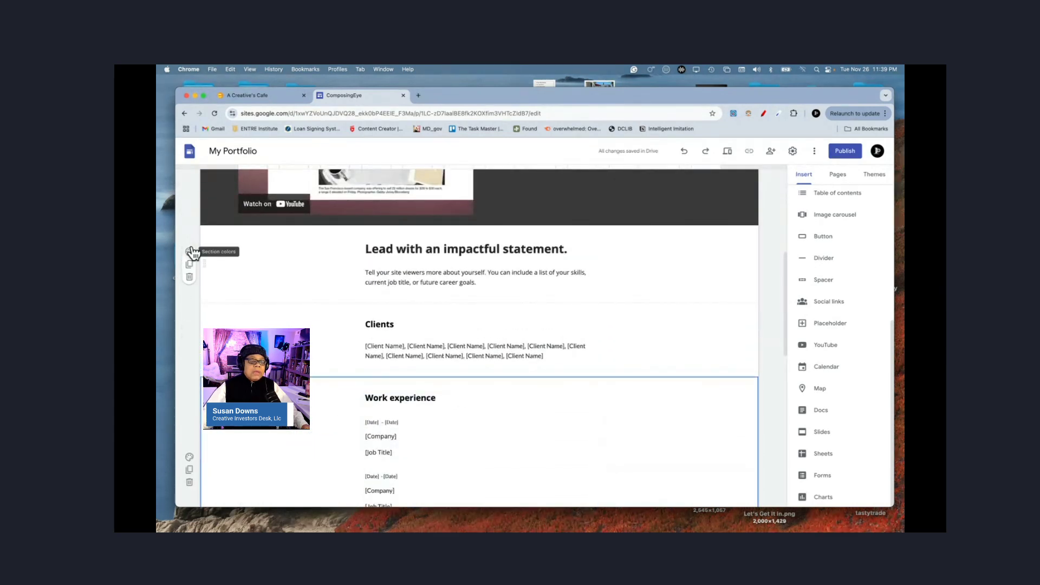
pyautogui.click(189, 253)
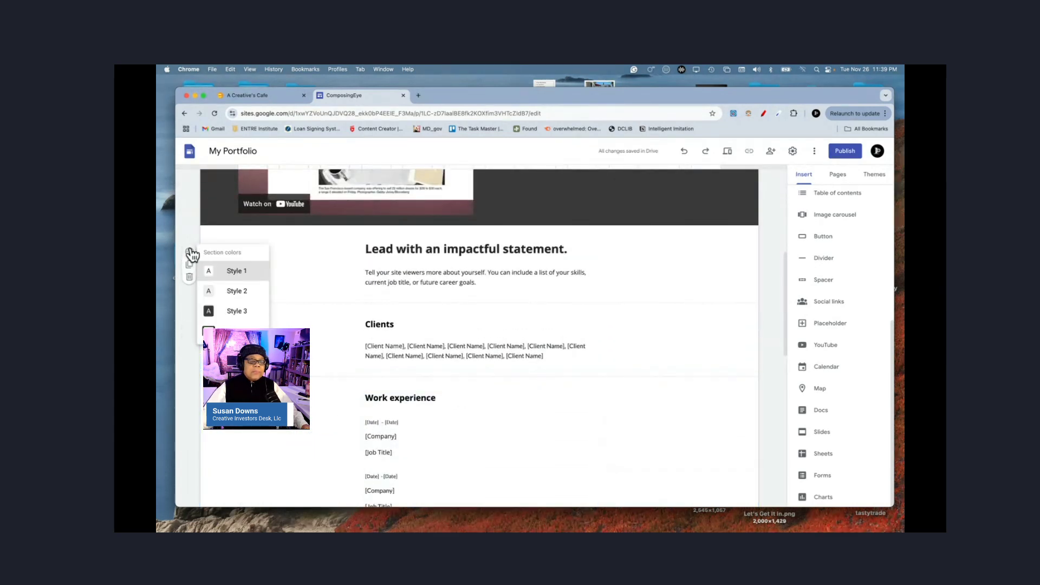
pyautogui.click(234, 292)
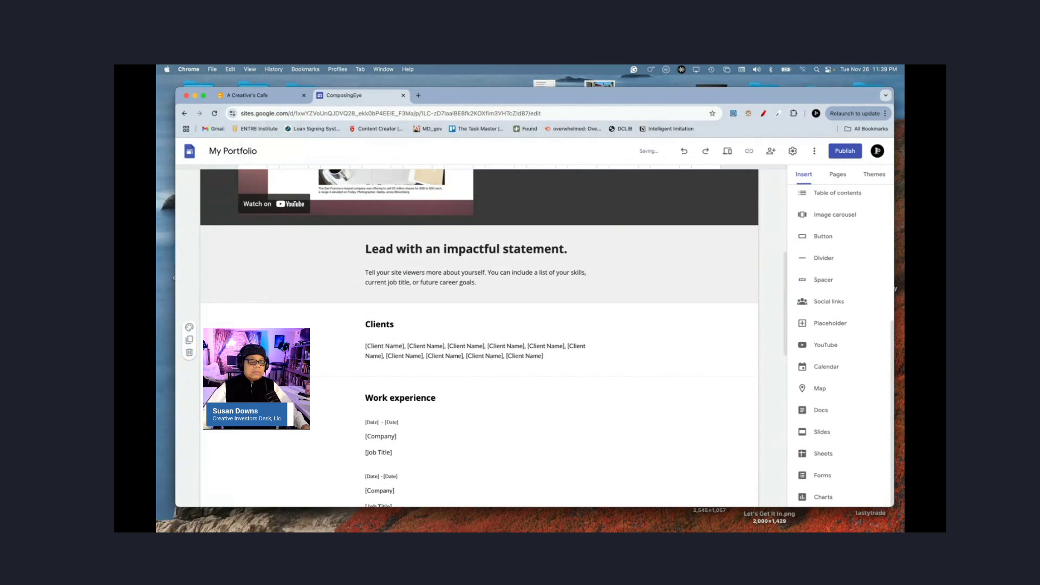
# Step: Apply the same light grey background to the Clients, Work experience and map sections
pyautogui.rightClick(229, 345)
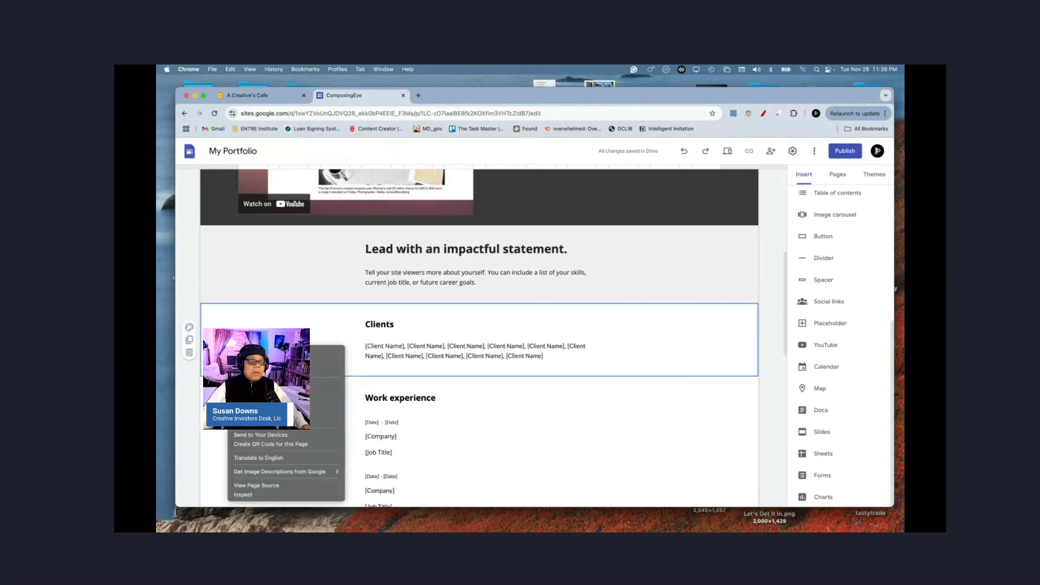
pyautogui.click(188, 324)
pyautogui.click(190, 327)
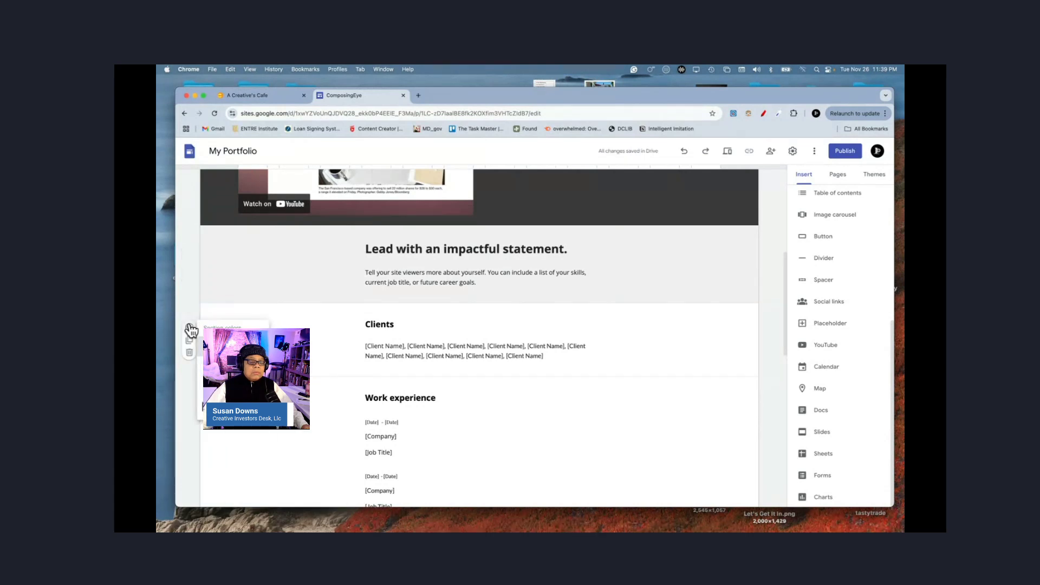
pyautogui.click(227, 366)
pyautogui.scroll(-3, 227, 366)
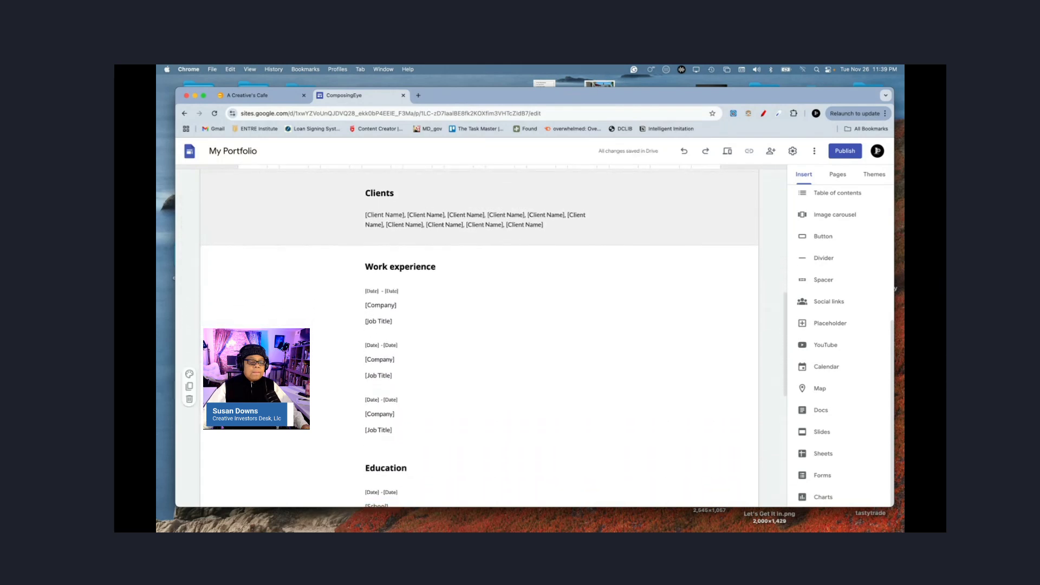
pyautogui.click(189, 373)
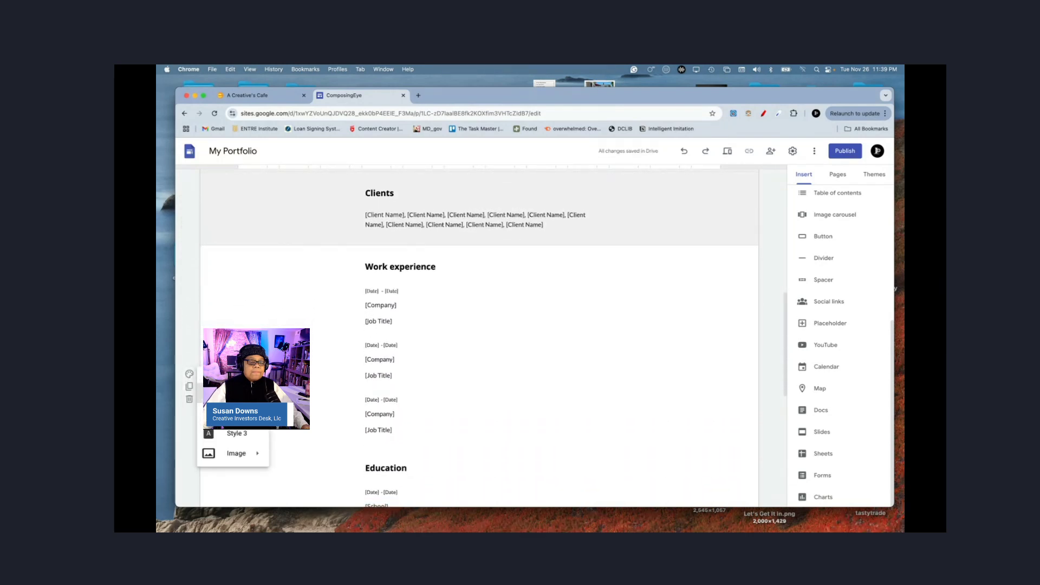
pyautogui.click(228, 413)
pyautogui.scroll(-5, 184, 352)
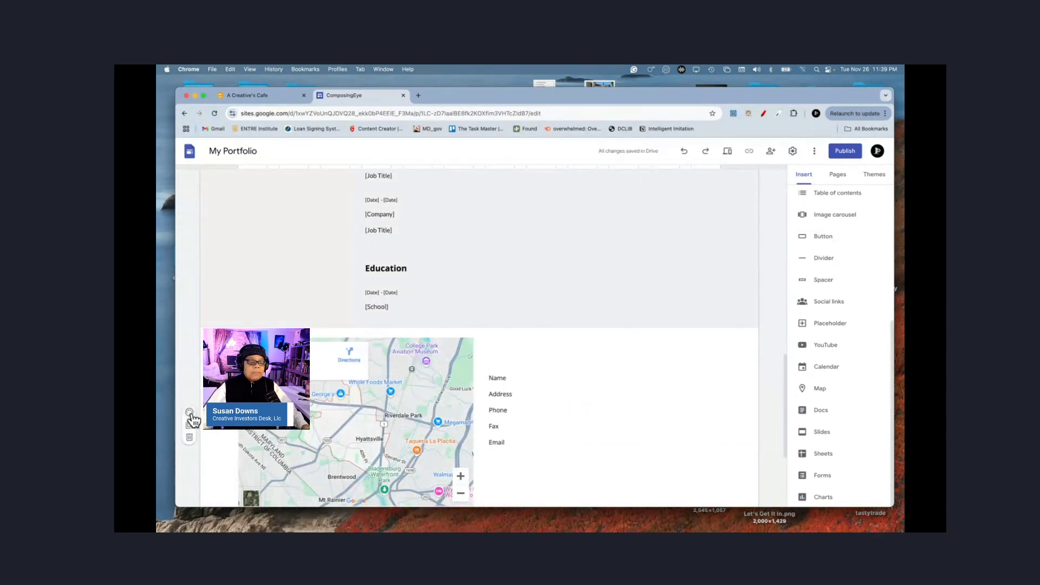
pyautogui.click(189, 412)
pyautogui.click(230, 367)
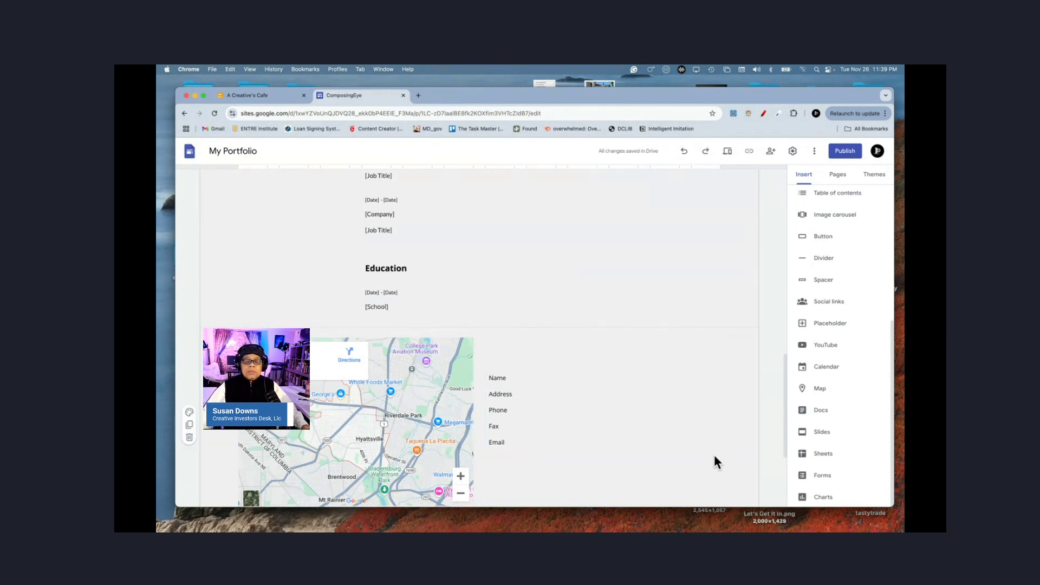
pyautogui.scroll(-3, 715, 461)
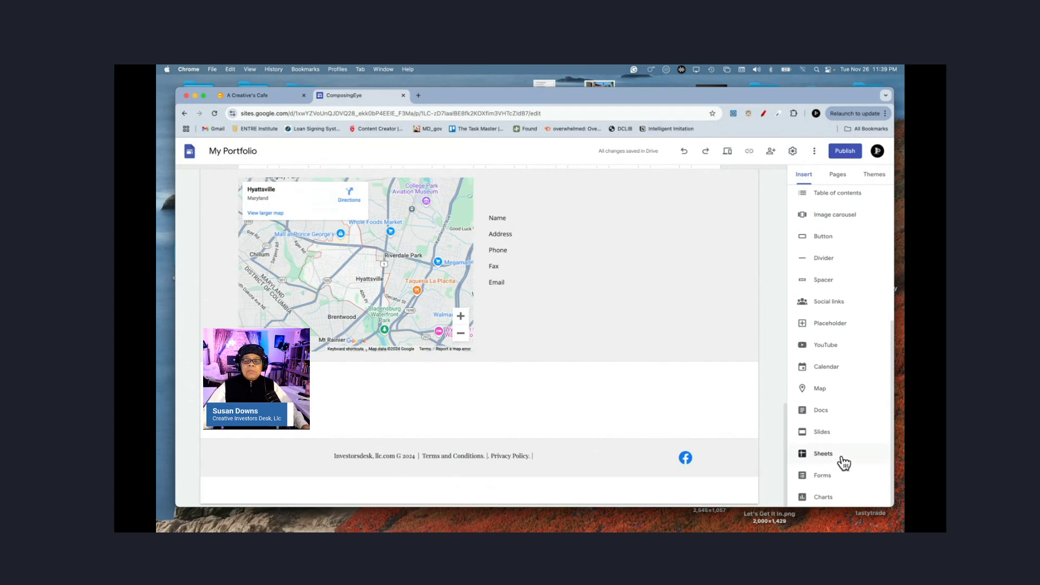
pyautogui.moveTo(671, 486)
# Step: Preview the site and scroll through the About The Company page
pyautogui.click(728, 154)
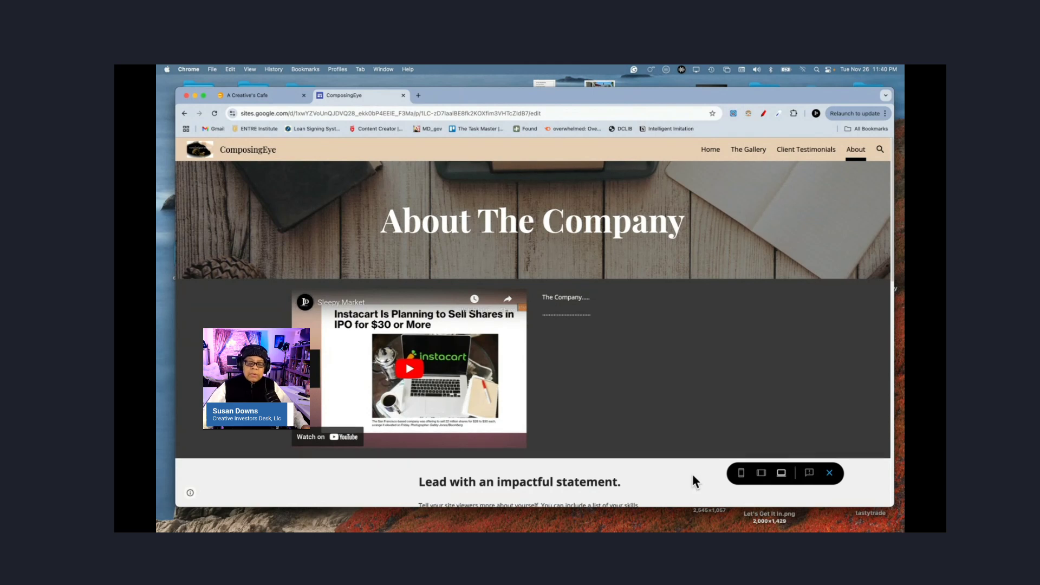
pyautogui.scroll(-5, 693, 476)
pyautogui.scroll(-15, 693, 476)
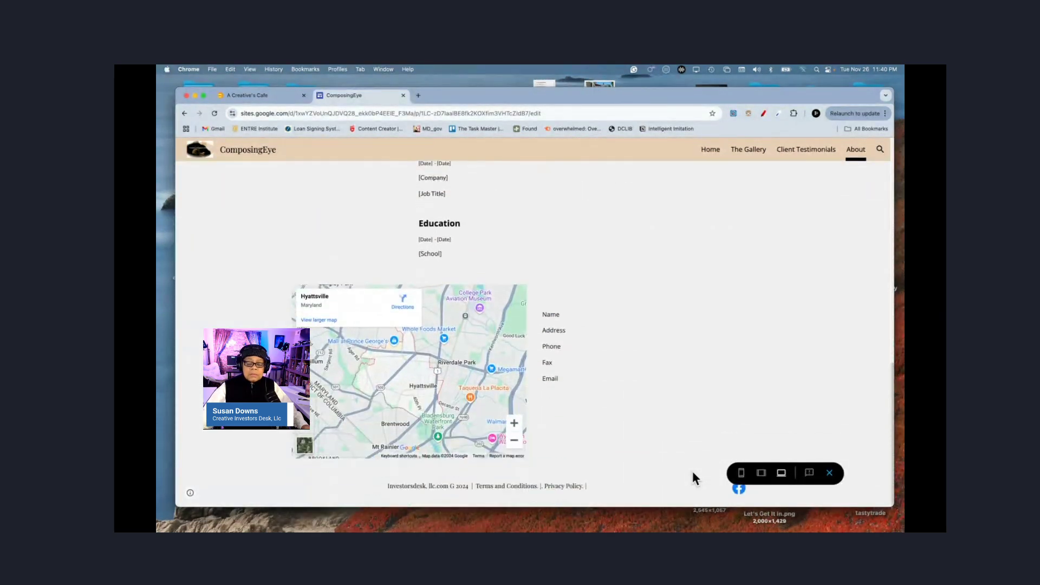
pyautogui.scroll(10, 693, 476)
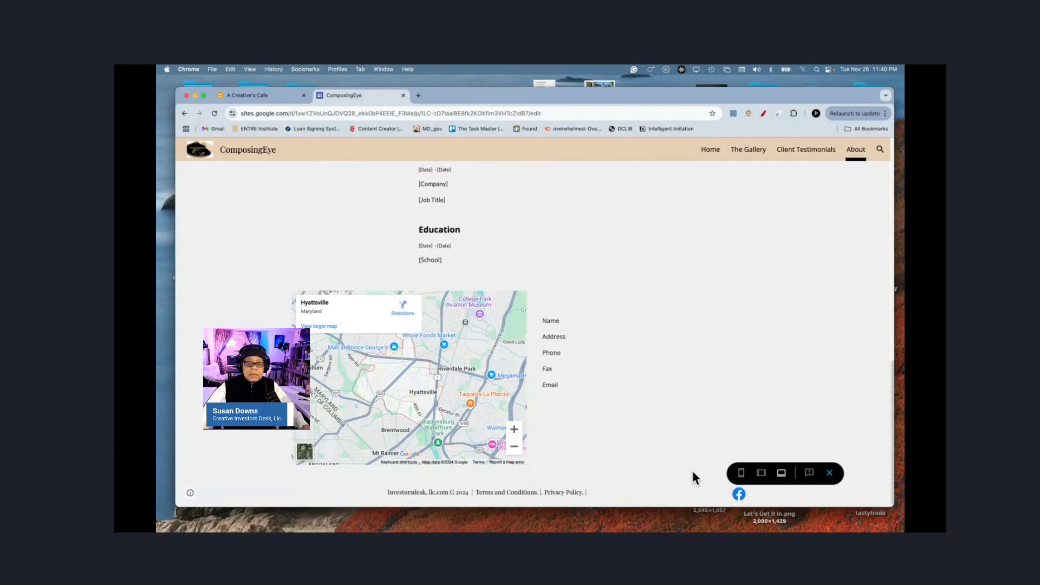
pyautogui.scroll(5, 693, 476)
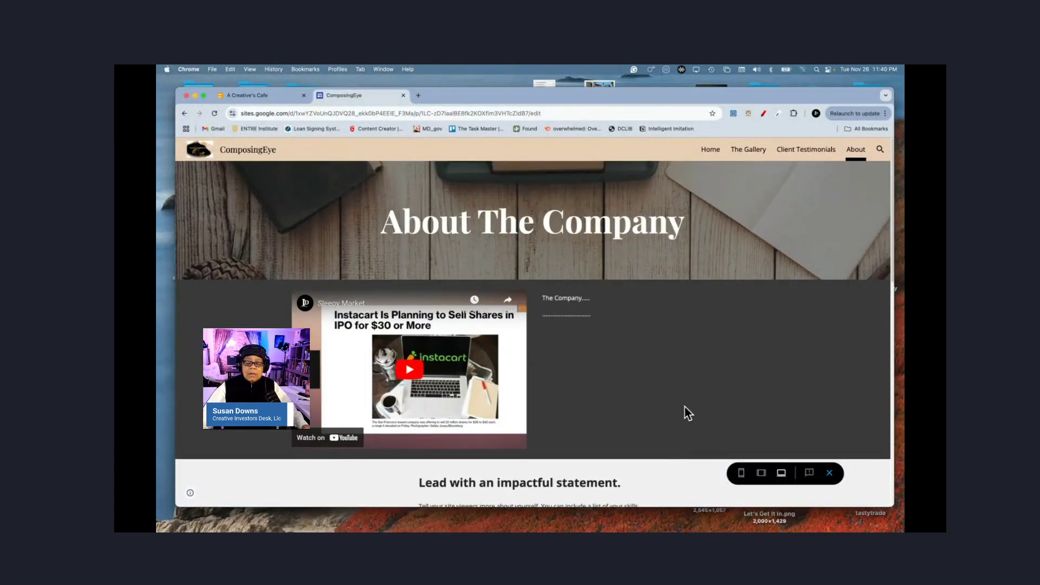
pyautogui.scroll(-8, 685, 409)
pyautogui.scroll(-14, 686, 409)
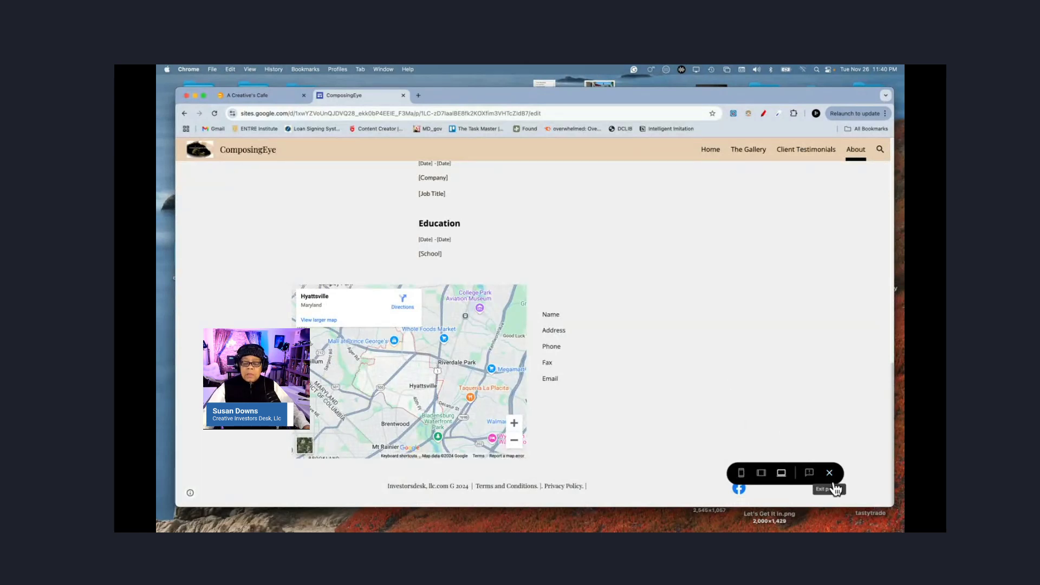
# Step: Check the preview at phone and tablet widths, then return to full desktop width
pyautogui.click(742, 474)
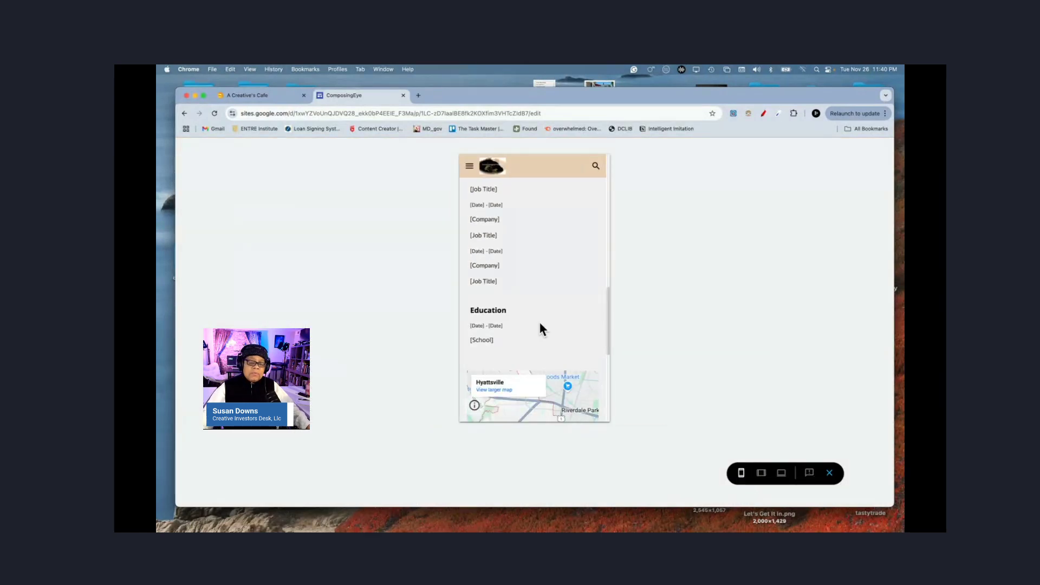
pyautogui.scroll(10, 531, 307)
pyautogui.scroll(-10, 533, 314)
pyautogui.scroll(-15, 532, 317)
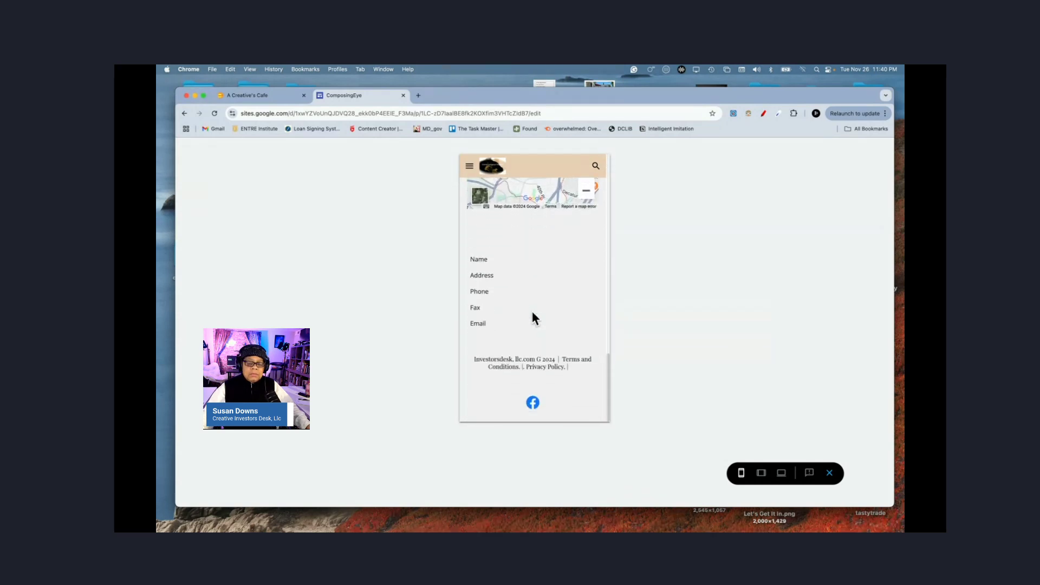
pyautogui.click(761, 473)
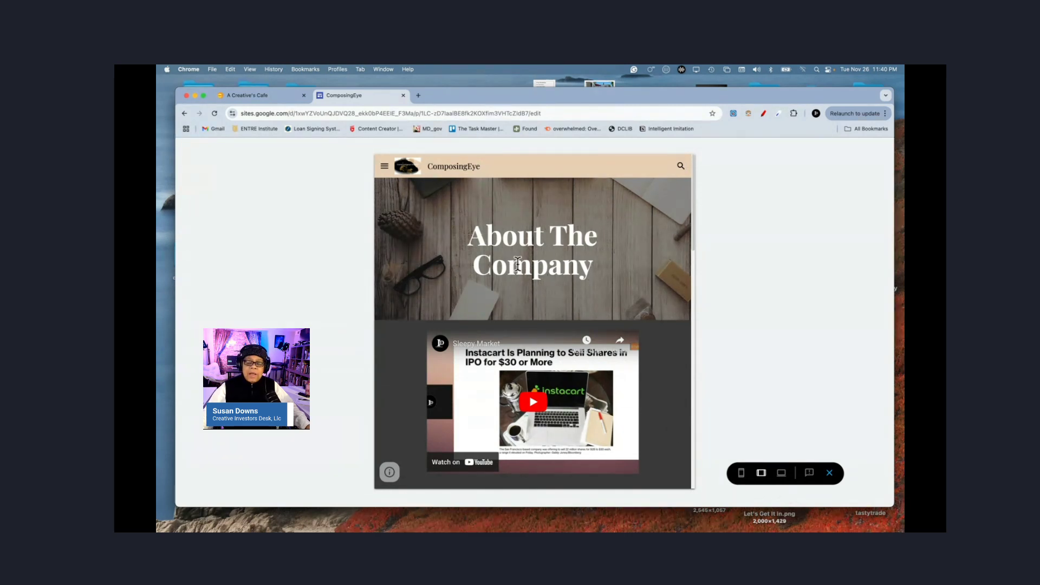
pyautogui.click(742, 473)
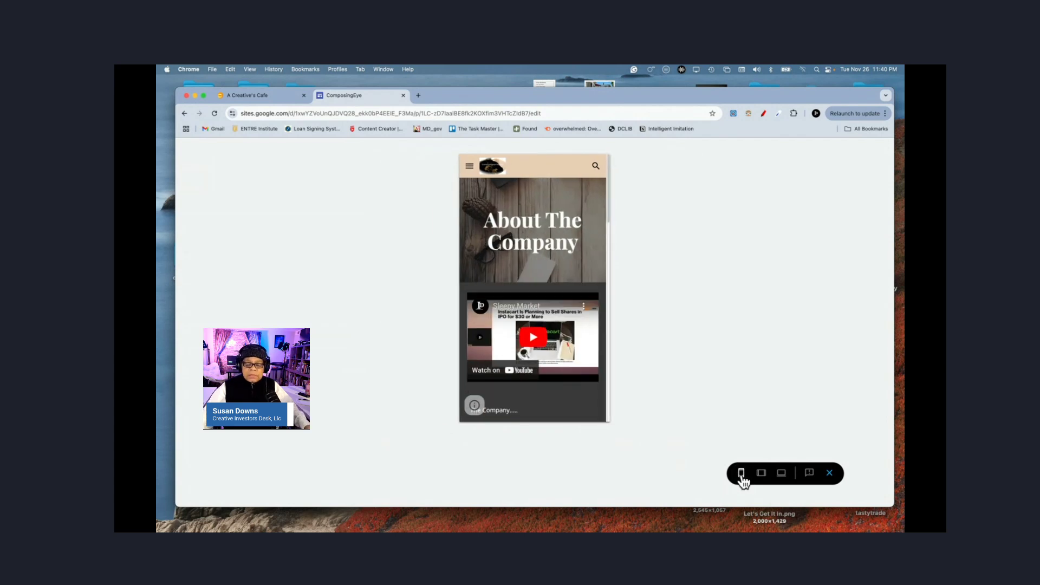
pyautogui.click(782, 475)
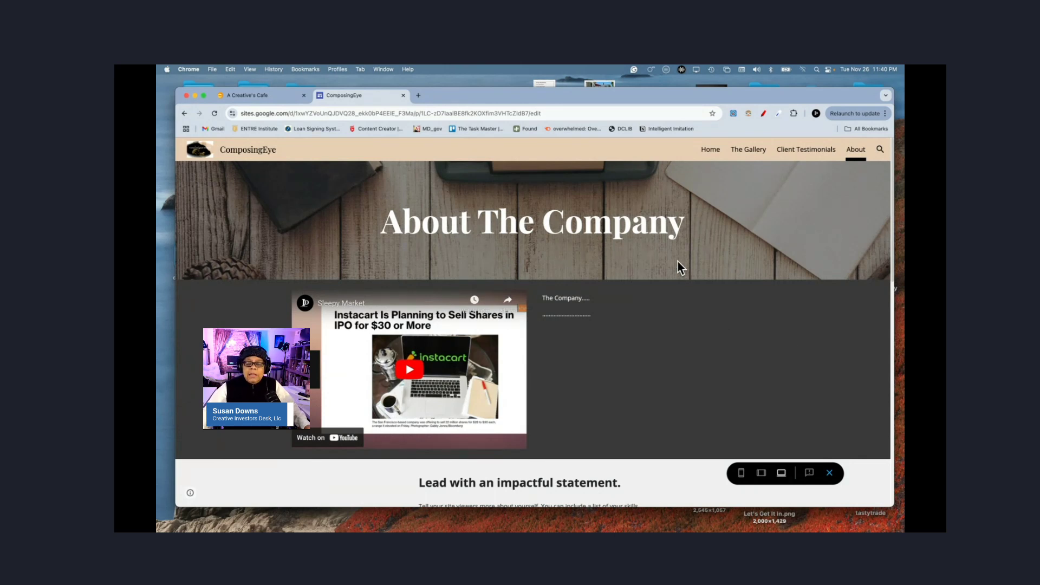
# Step: Exit the preview, switch on the announcement banner in site settings, and close its colour palette
pyautogui.click(830, 471)
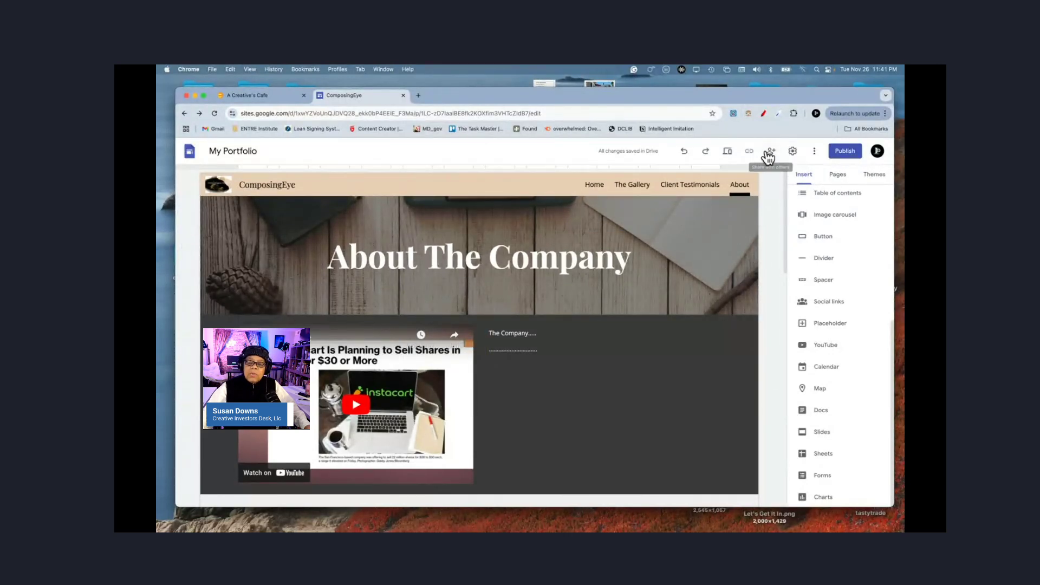
pyautogui.click(793, 154)
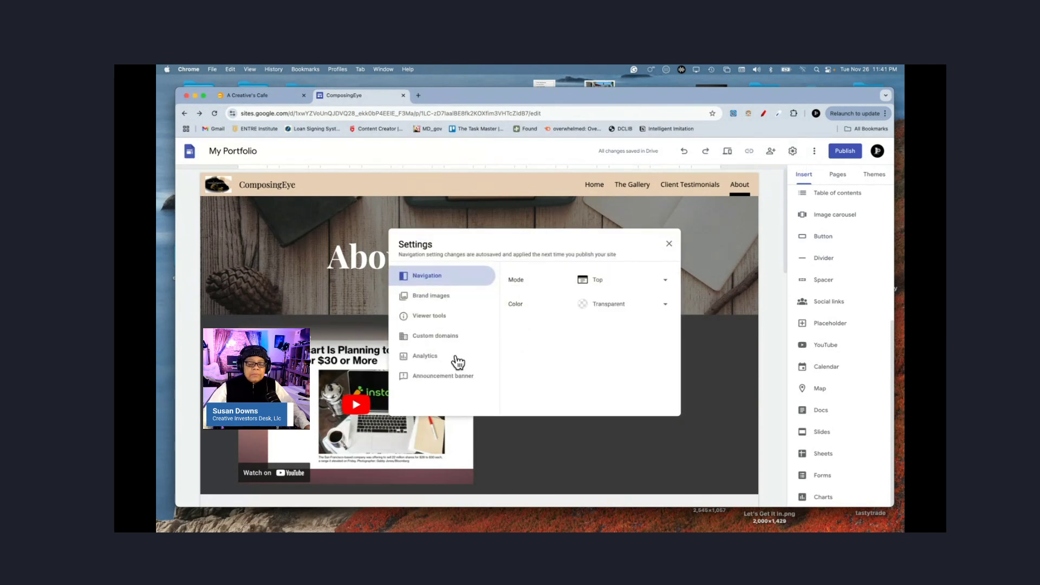
pyautogui.click(449, 377)
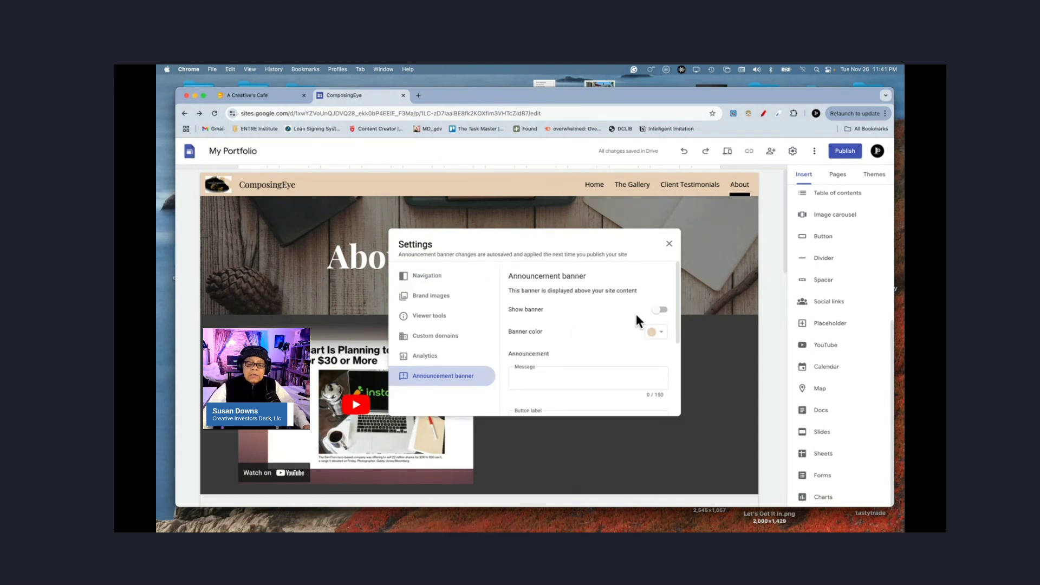
pyautogui.click(660, 310)
pyautogui.click(659, 332)
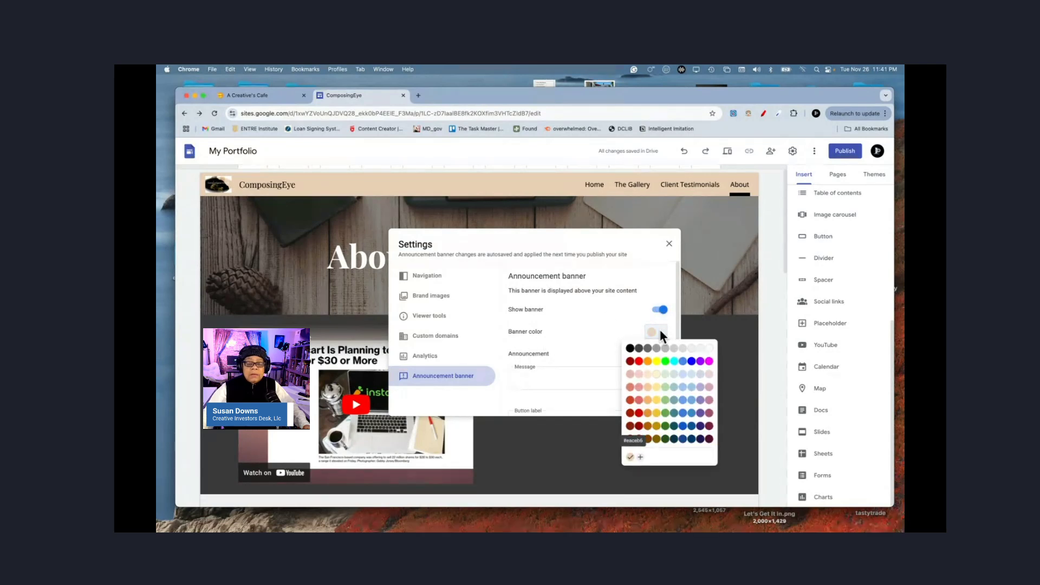
pyautogui.click(589, 317)
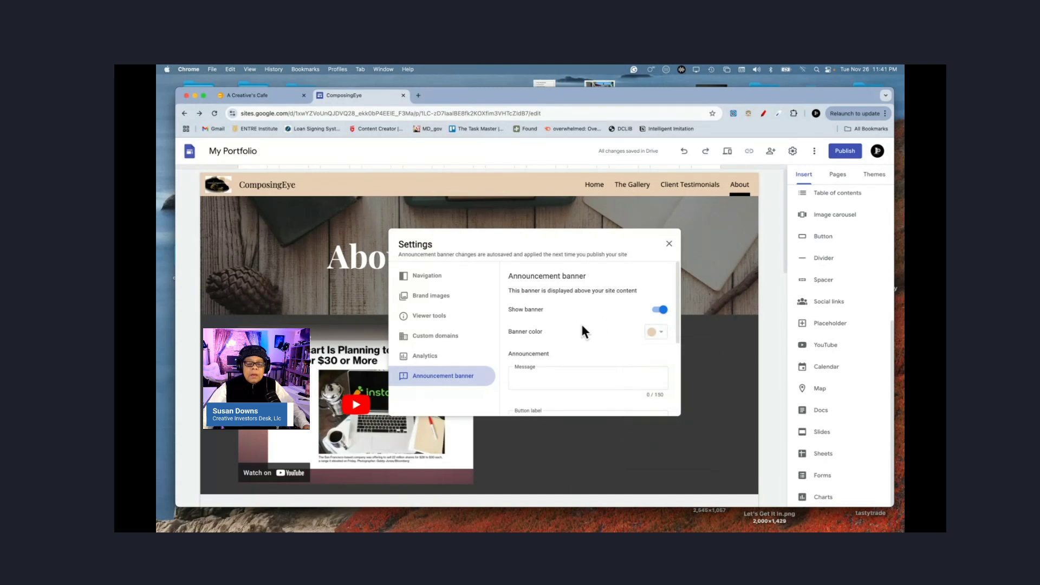
# Step: Replace the mistyped banner message with '30% off Photo Albums'
pyautogui.click(543, 382)
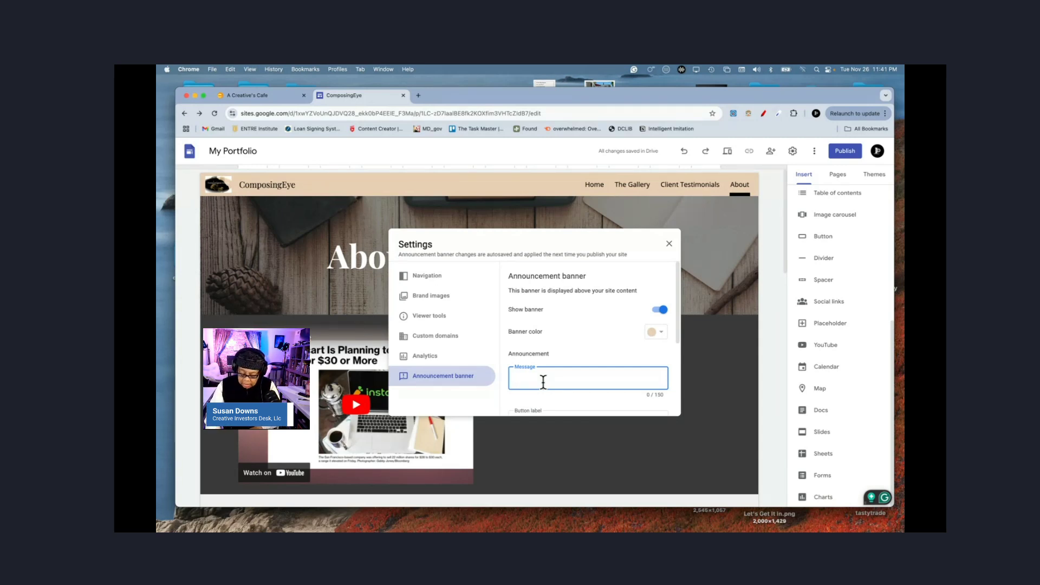
pyautogui.write('#0')
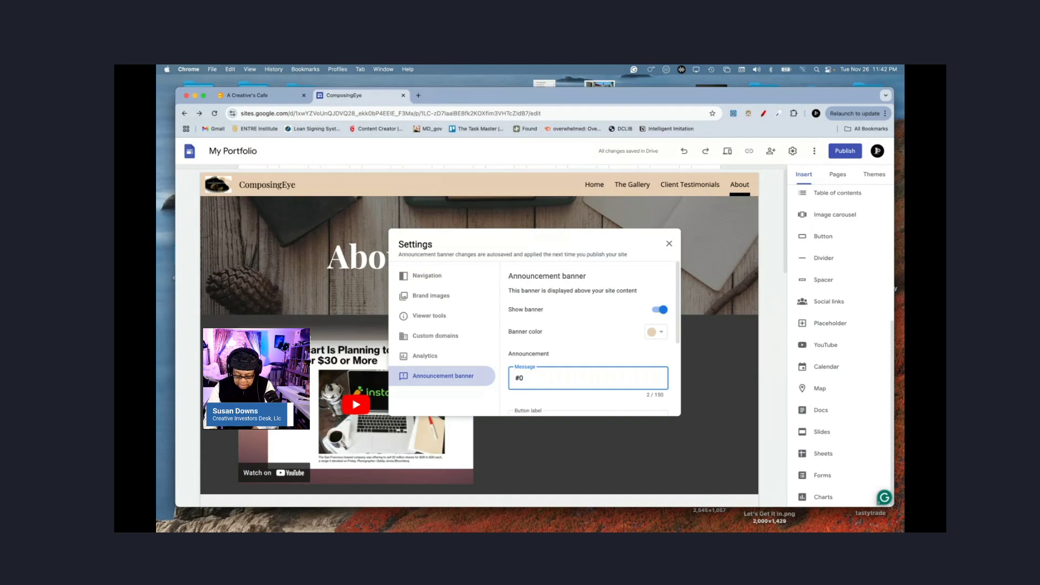
pyautogui.write('% off')
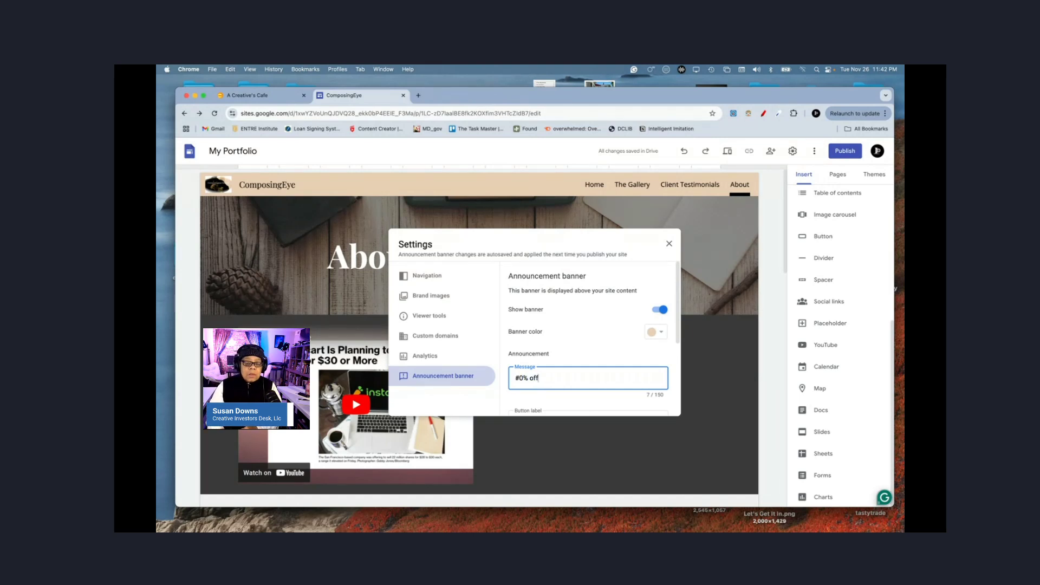
pyautogui.press('BackSpace')
pyautogui.press('BackSpace')
pyautogui.press('BackSpace')
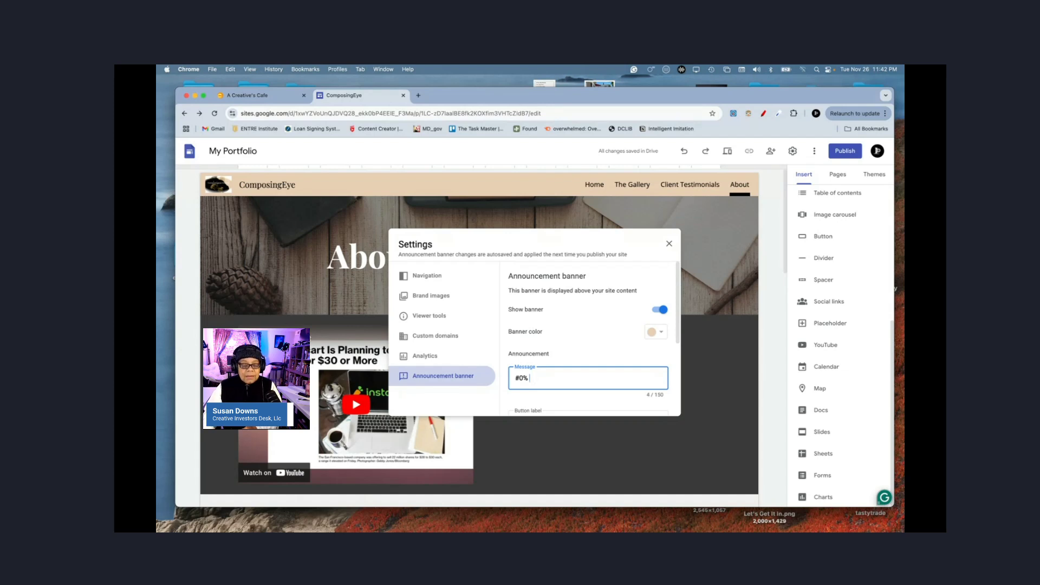
pyautogui.press('BackSpace')
pyautogui.press('BackSpace')
pyautogui.write('30%')
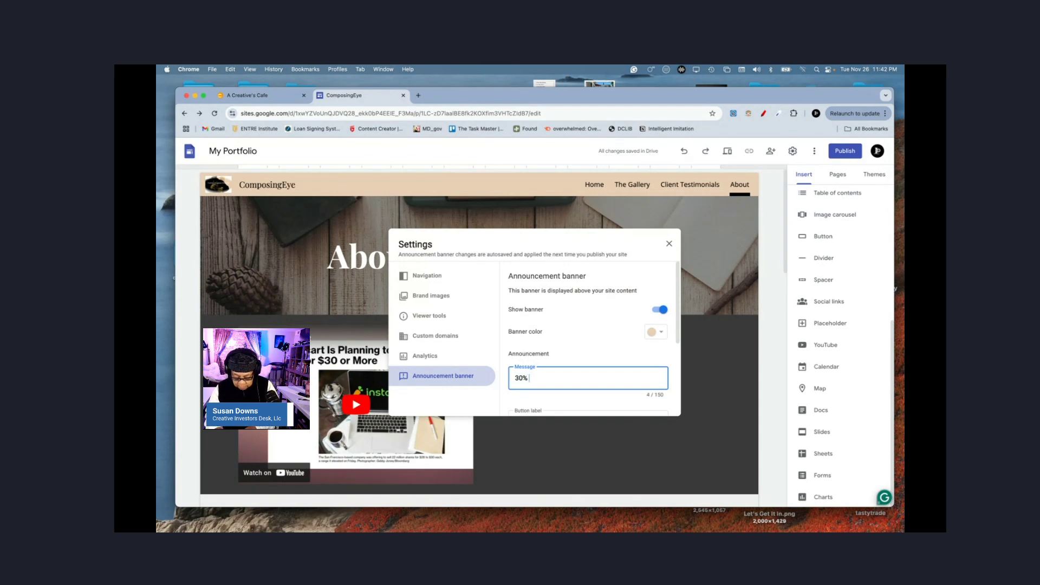
pyautogui.write(' off')
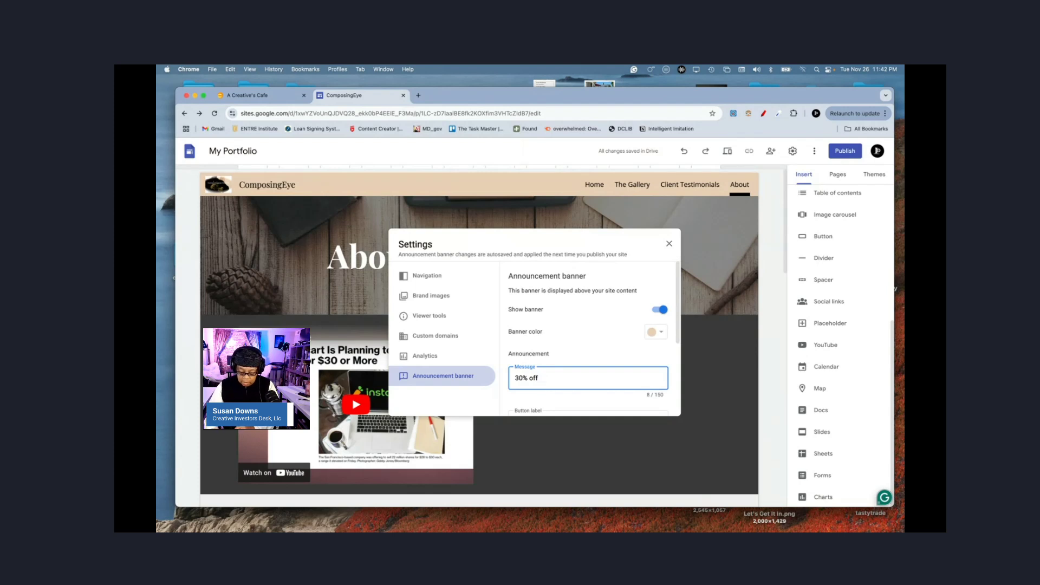
pyautogui.write(' Photo')
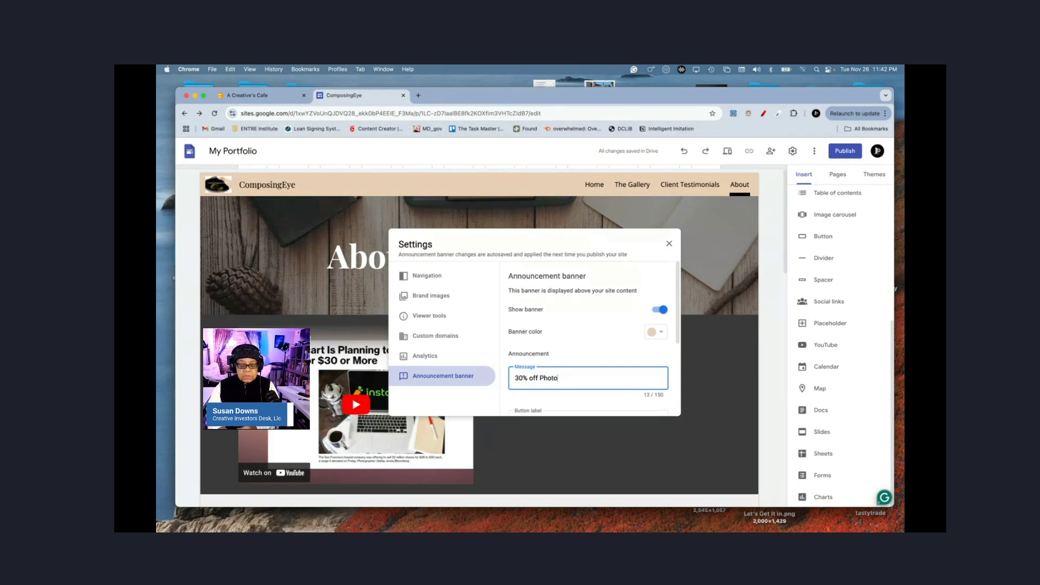
pyautogui.write(' Alb')
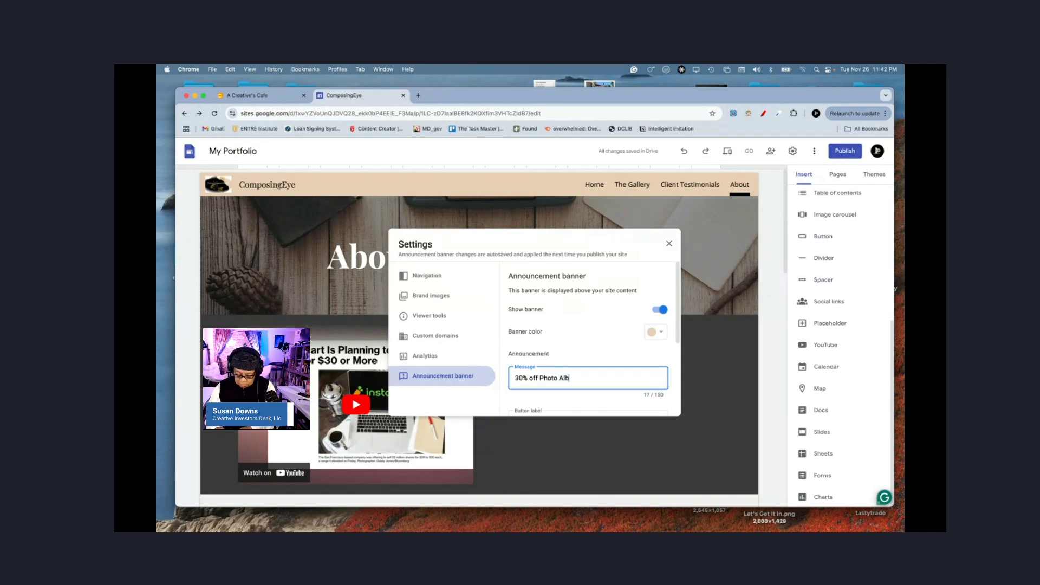
pyautogui.write('ums')
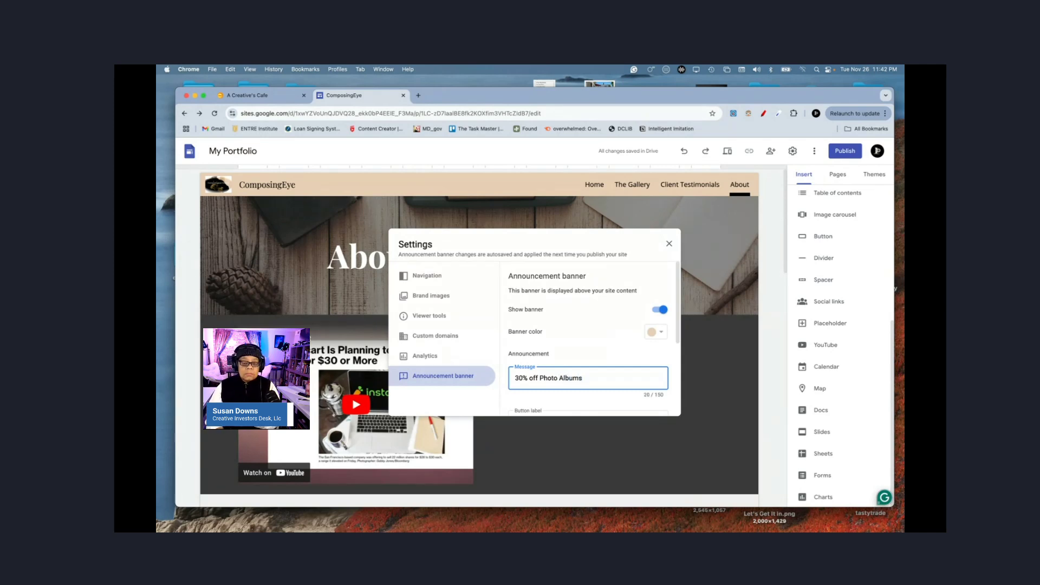
pyautogui.scroll(-3, 581, 390)
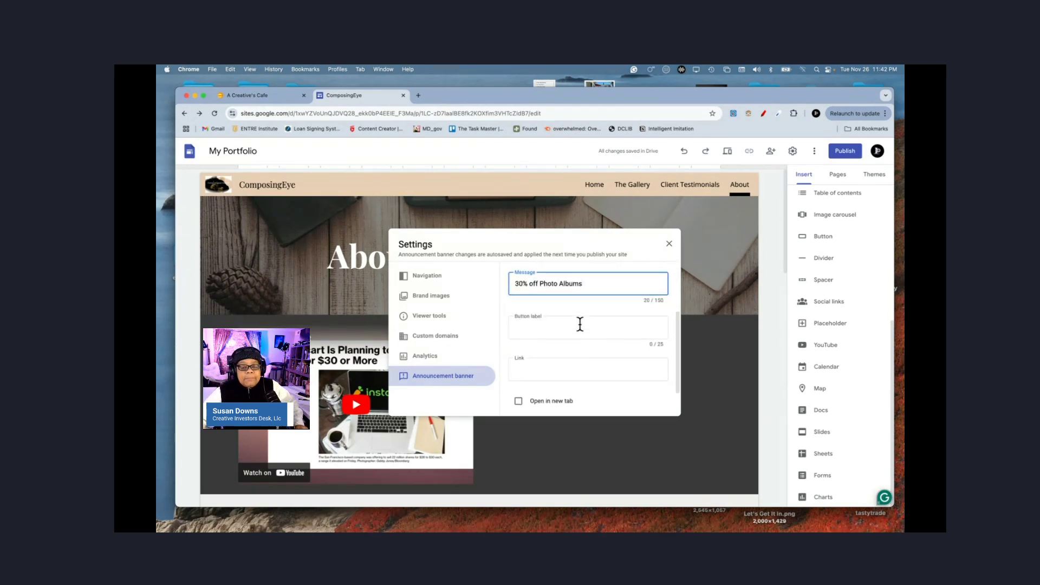
# Step: Label the banner button 'CHRISTMAS DISCOUNT' and link it to The Gallery page
pyautogui.click(579, 324)
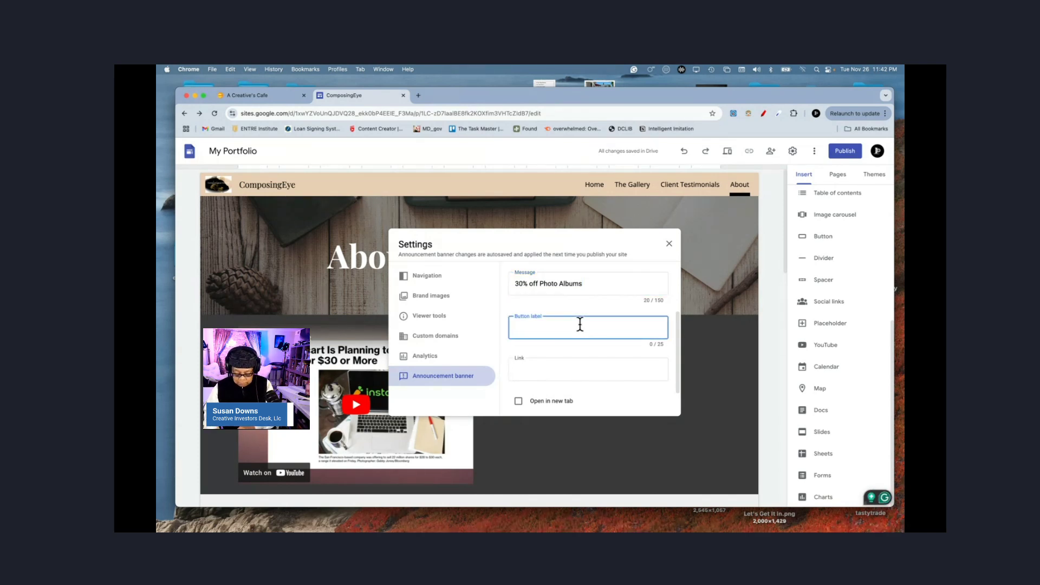
pyautogui.write('Ch')
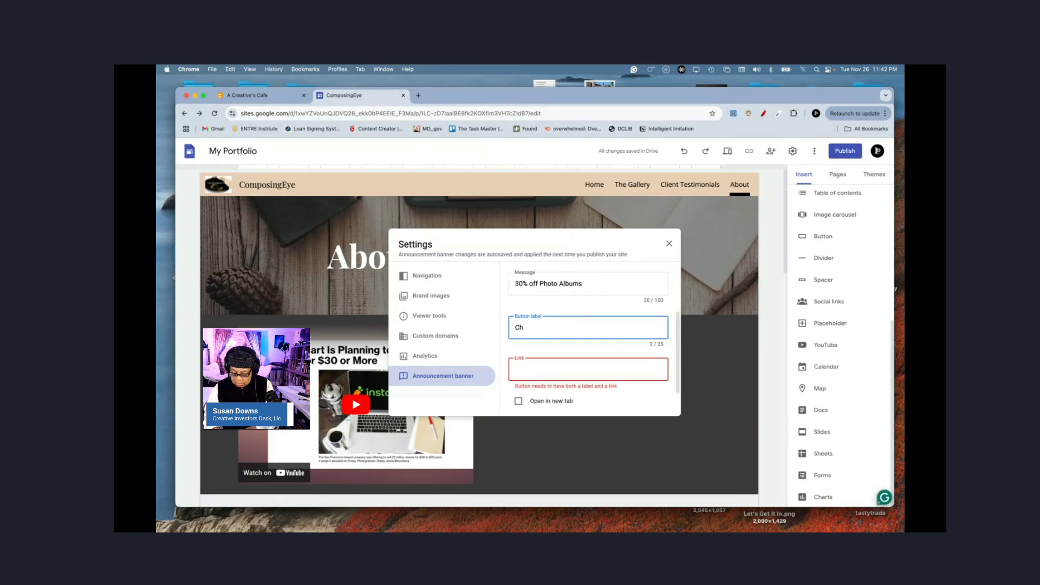
pyautogui.press('BackSpace')
pyautogui.press('BackSpace')
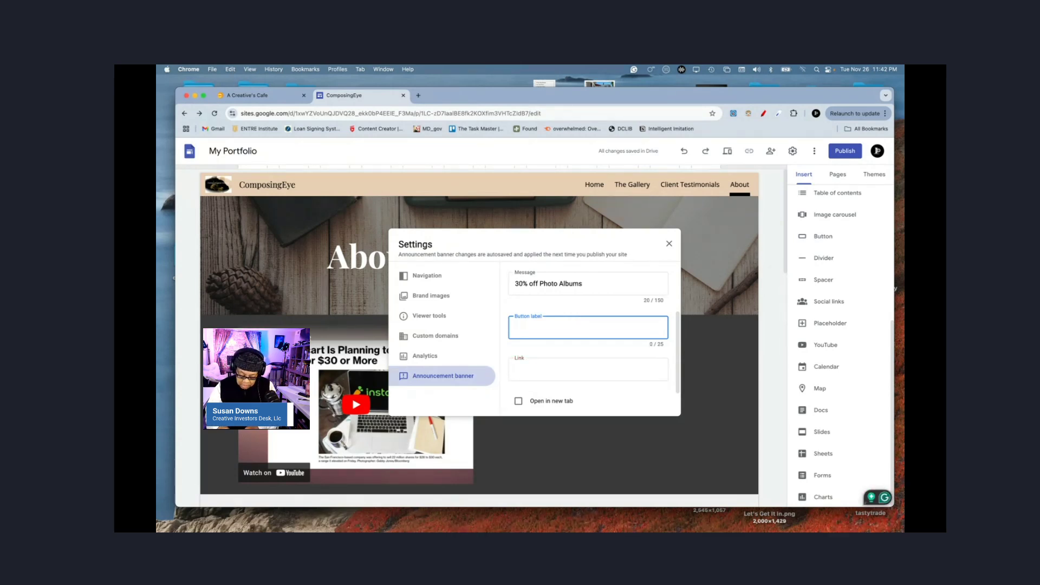
pyautogui.write('CHRISTMAS DISCOUNT')
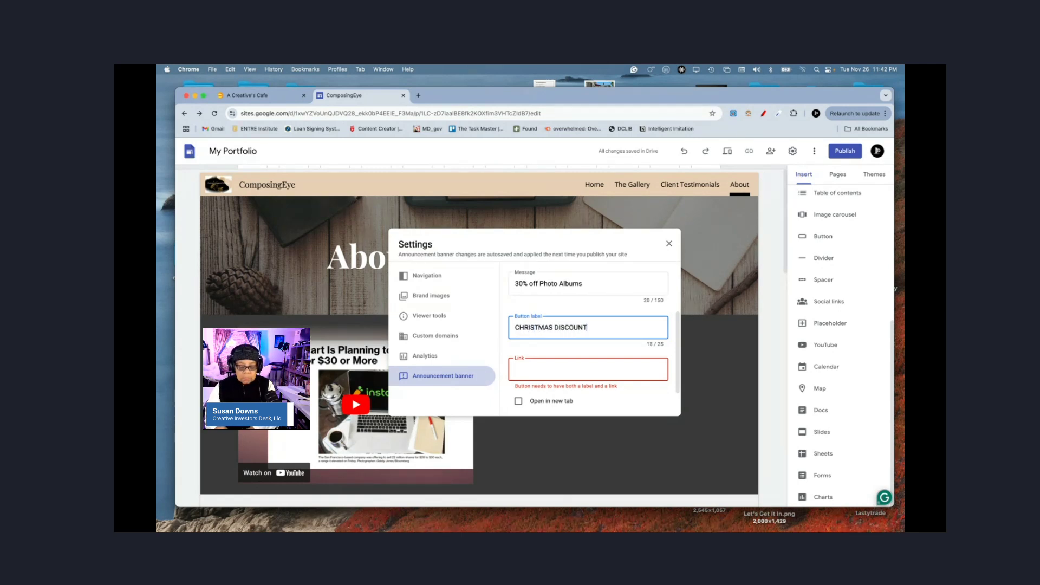
pyautogui.click(583, 373)
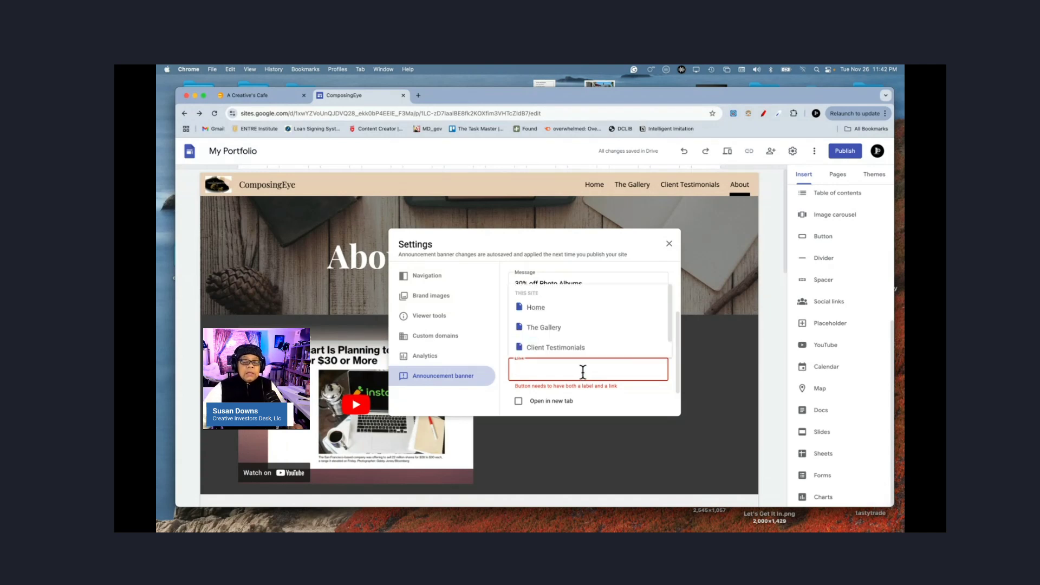
pyautogui.click(550, 328)
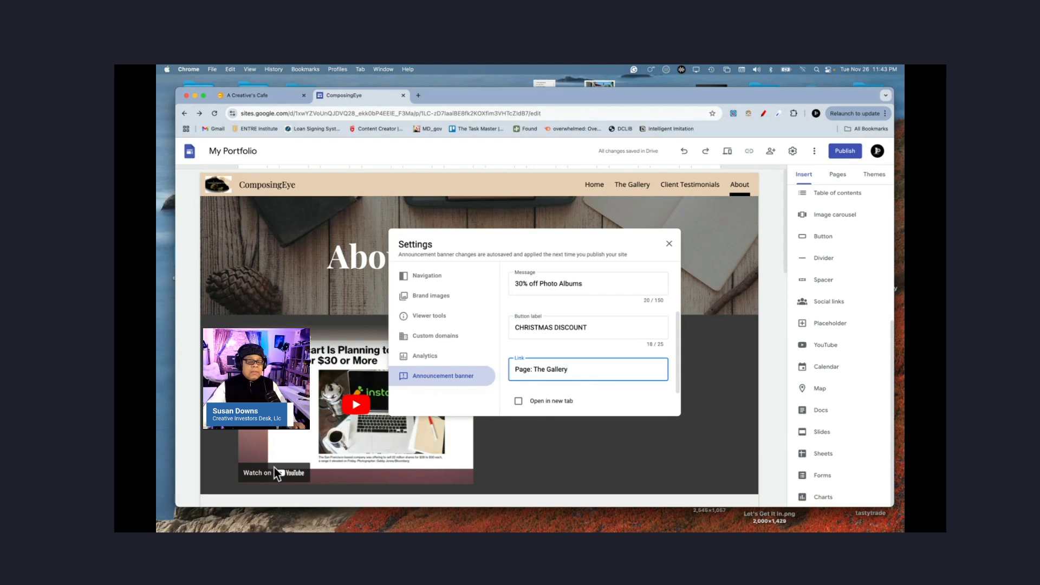
# Step: Preview the banner, then change the banner colour to red #ff0000 and close settings
pyautogui.click(670, 244)
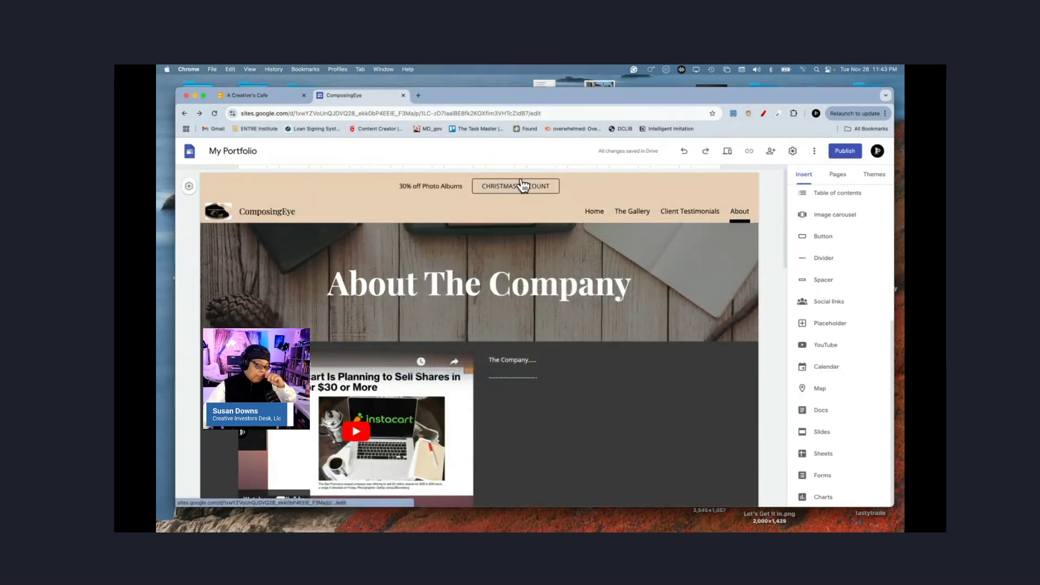
pyautogui.click(793, 151)
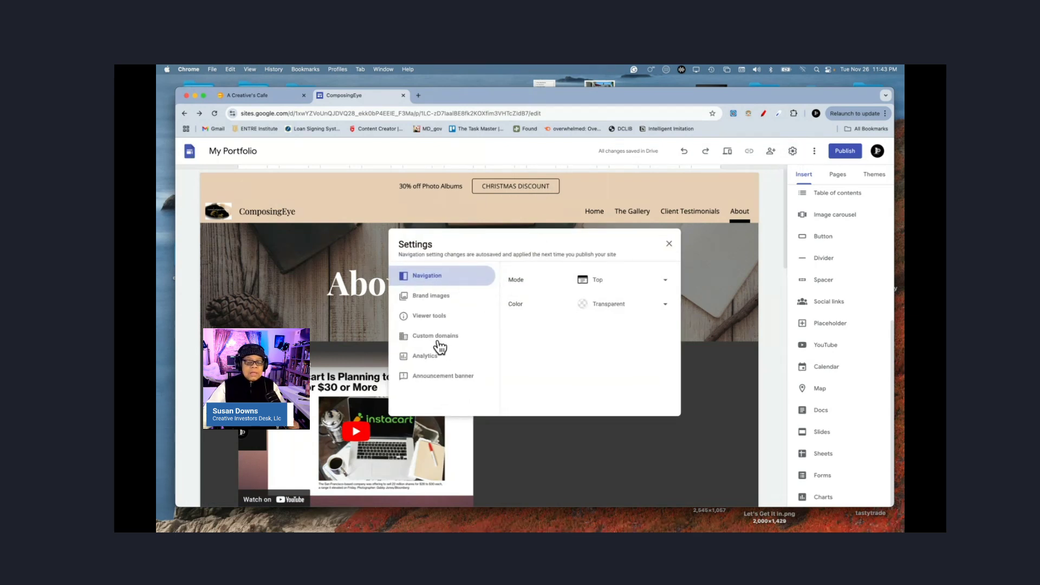
pyautogui.click(444, 377)
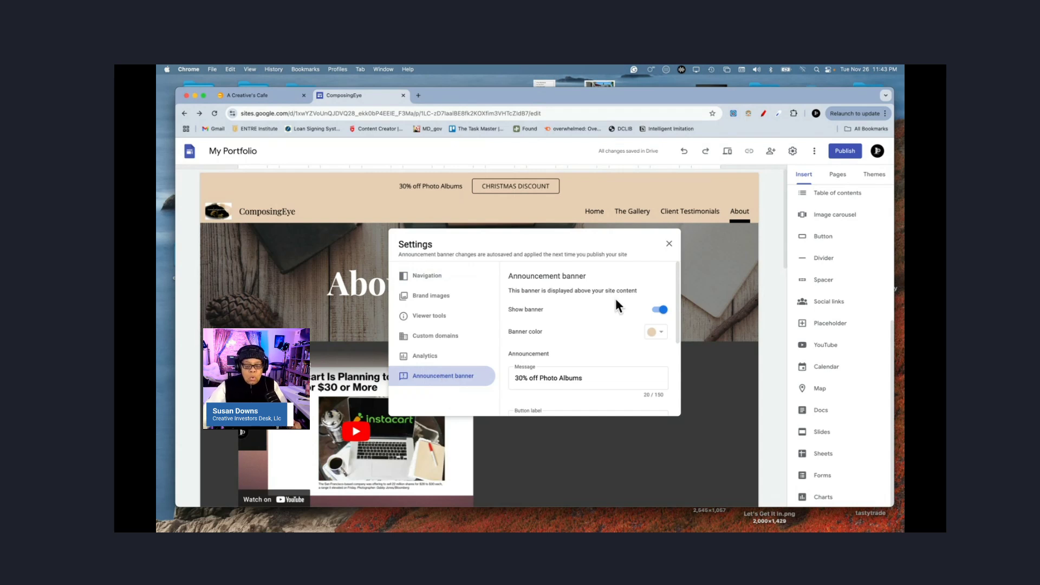
pyautogui.click(662, 332)
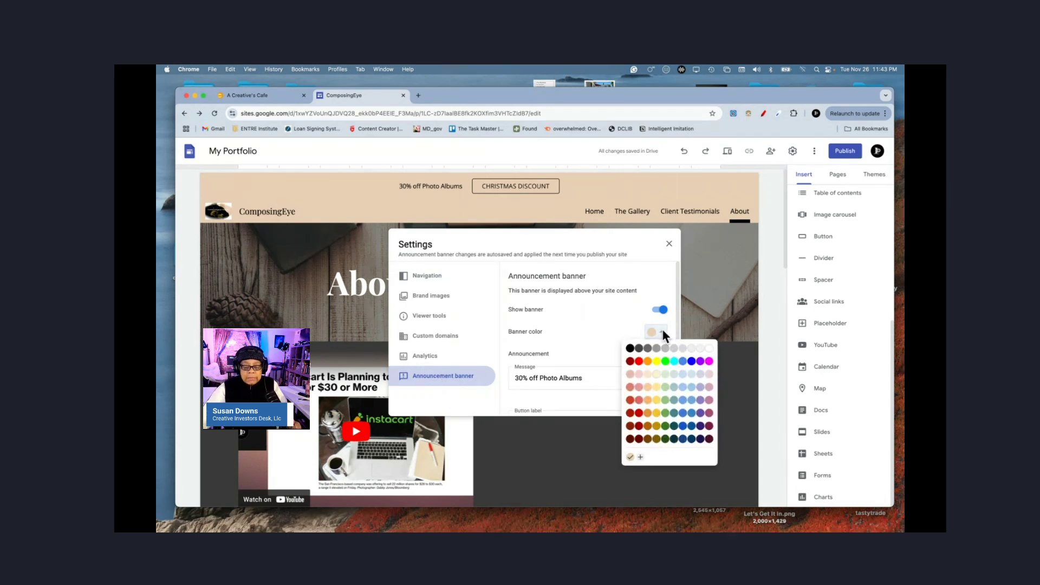
pyautogui.click(640, 361)
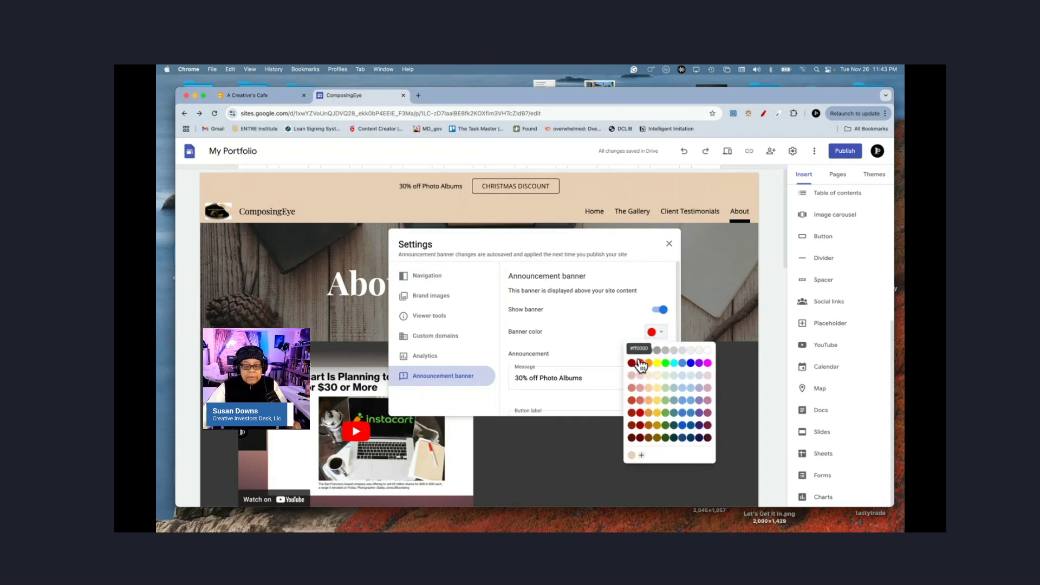
pyautogui.click(669, 244)
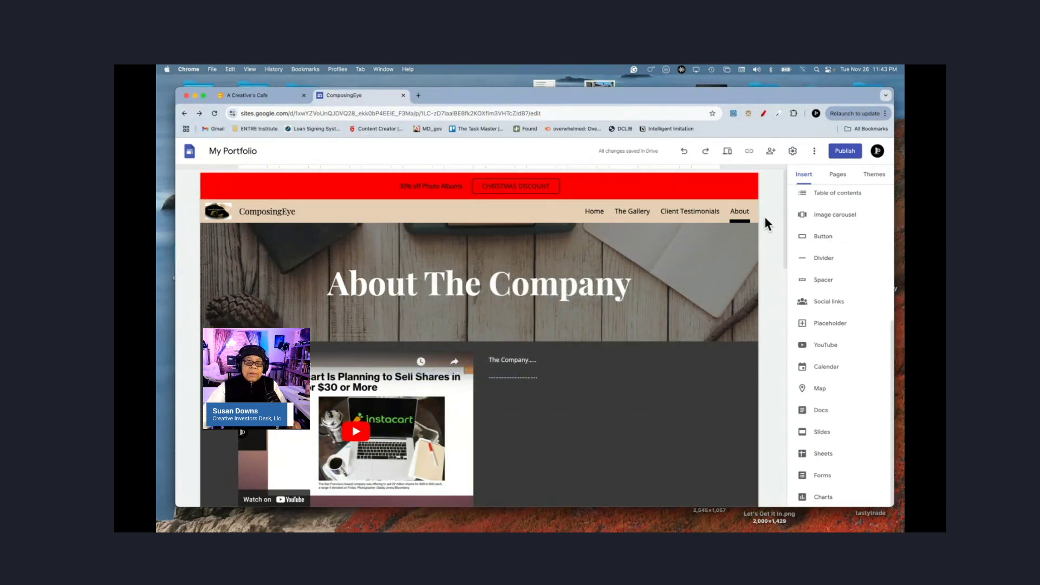
# Step: Follow the CHRISTMAS DISCOUNT button to The Gallery and review the banner settings, visible on All pages
pyautogui.click(545, 185)
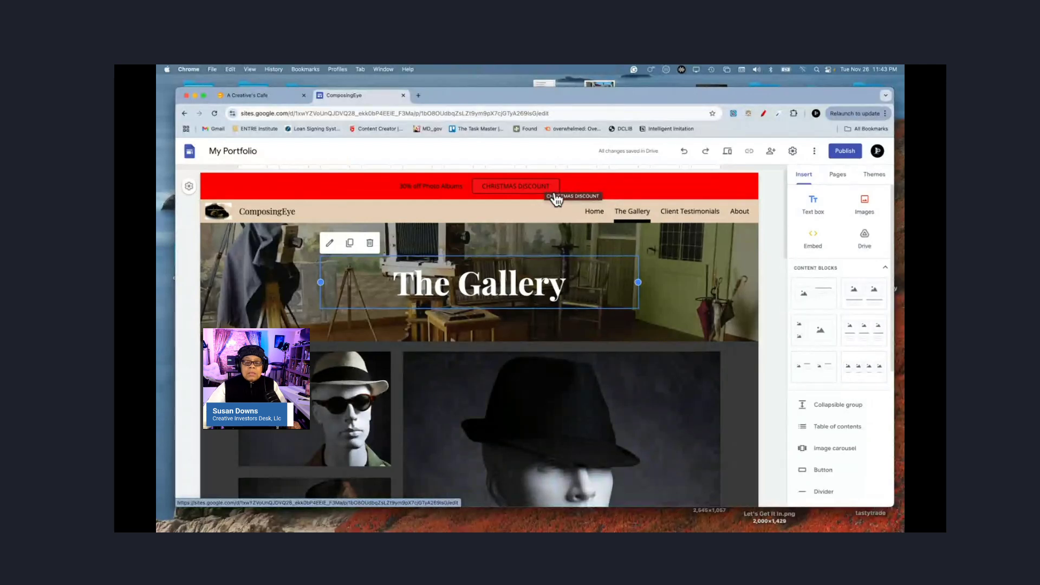
pyautogui.click(792, 150)
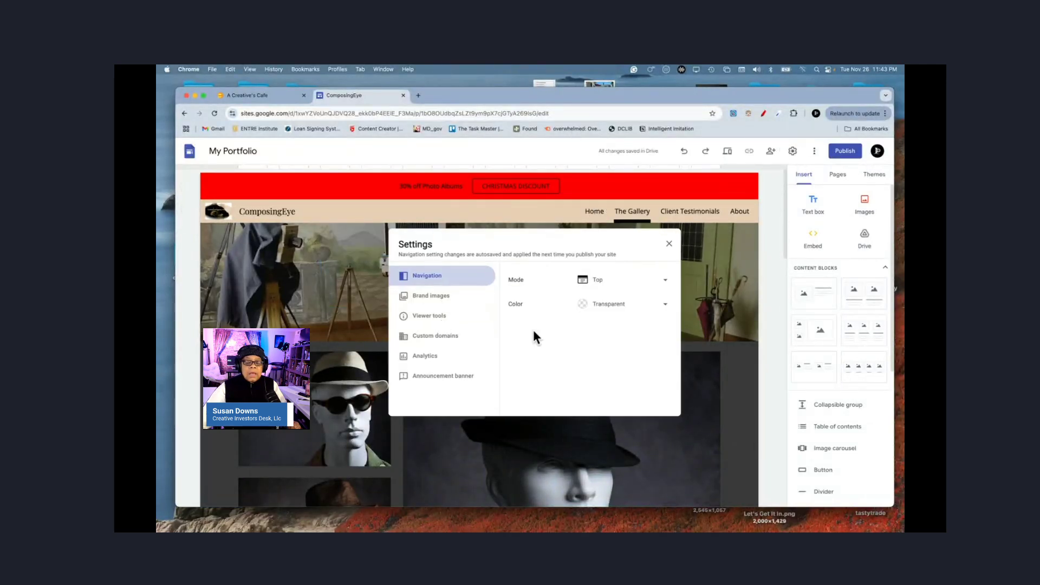
pyautogui.click(443, 378)
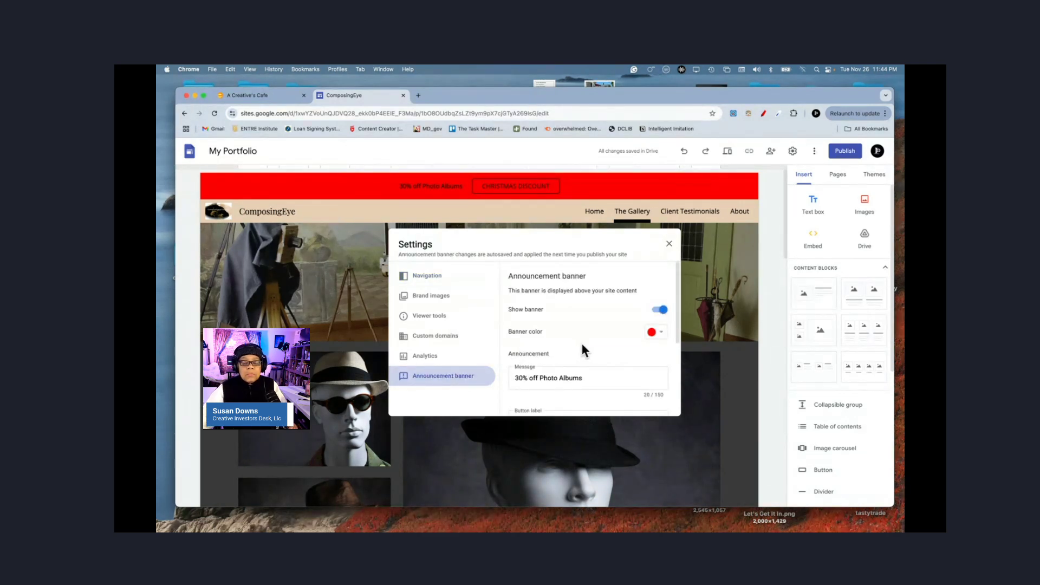
pyautogui.scroll(-5, 628, 342)
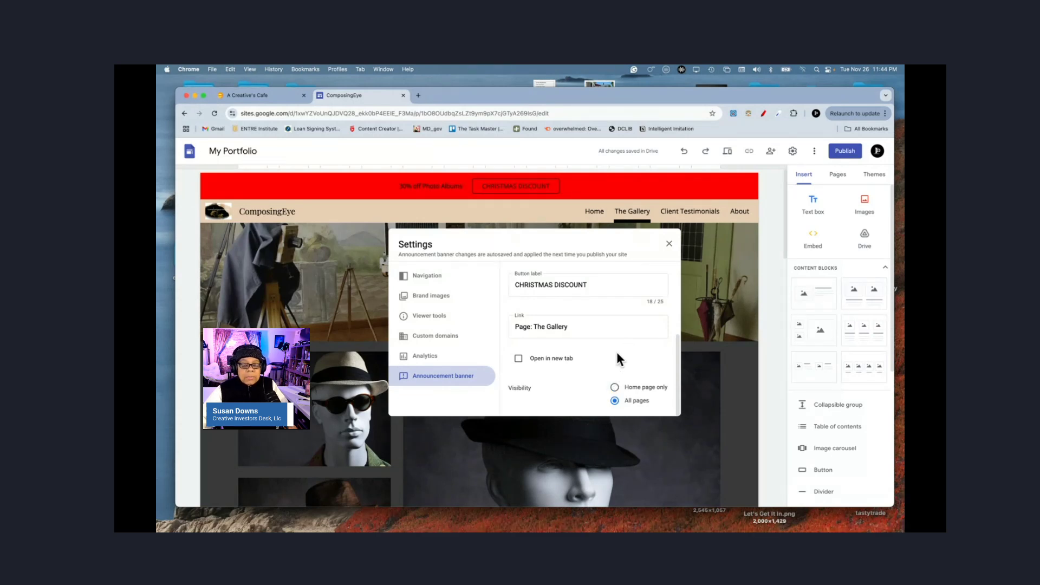
pyautogui.scroll(2, 617, 352)
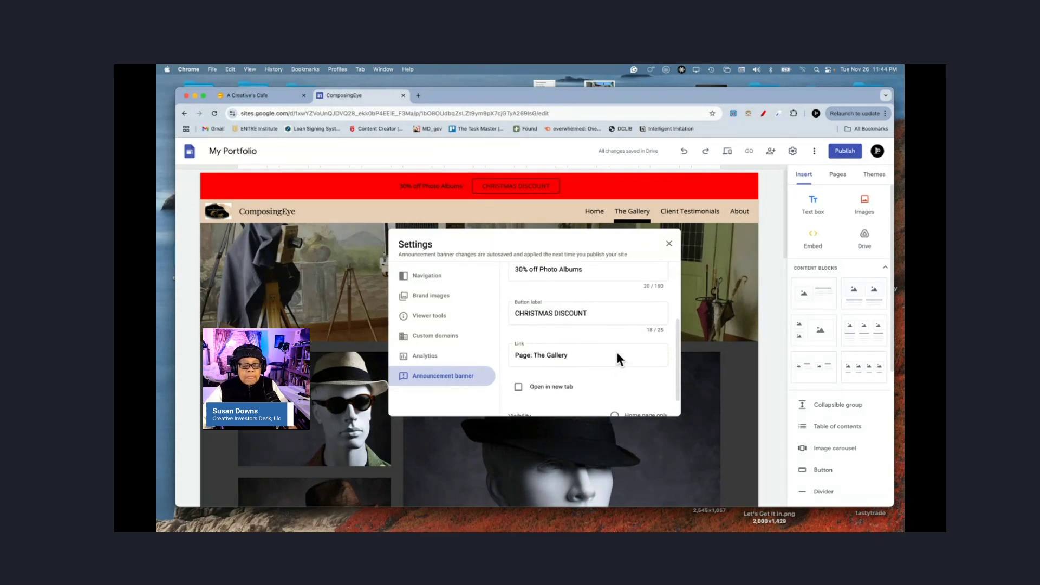
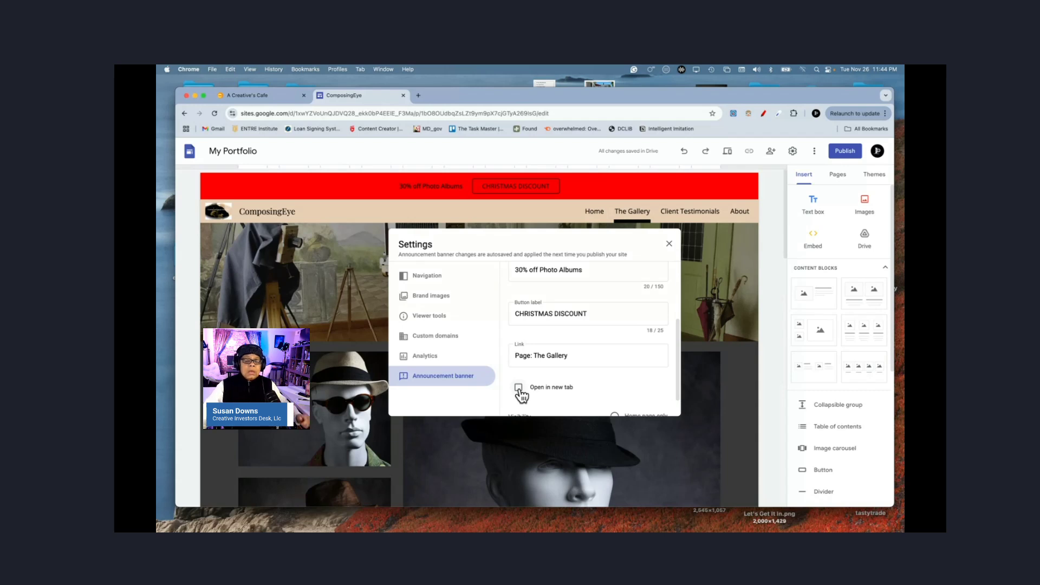
# Step: Select the full 'CHRISTMAS DISCOUNT' button label in the banner settings
pyautogui.scroll(5, 612, 323)
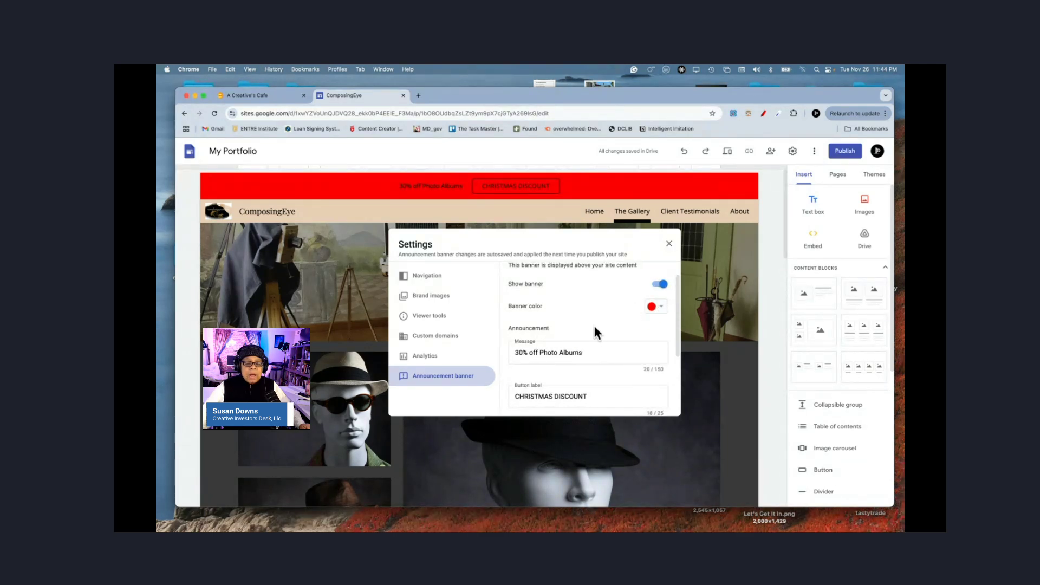
pyautogui.scroll(-2, 592, 323)
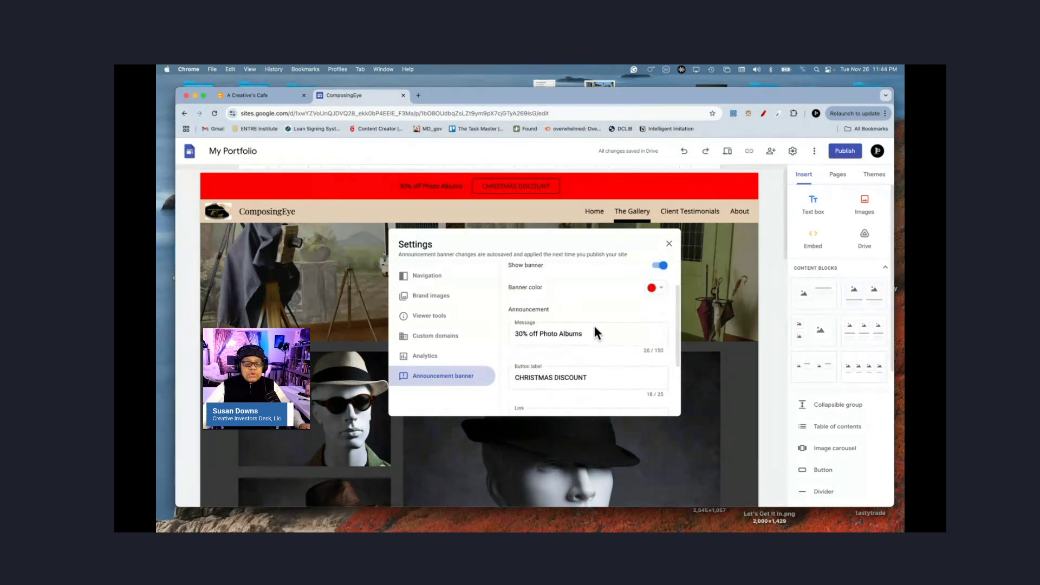
pyautogui.click(566, 368)
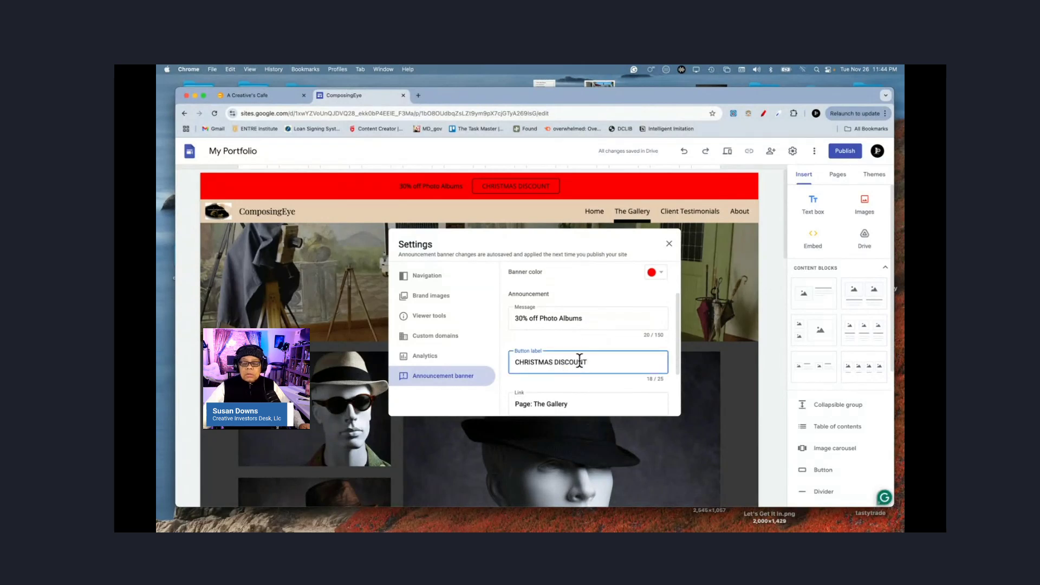
pyautogui.doubleClick(580, 362)
pyautogui.tripleClick(580, 362)
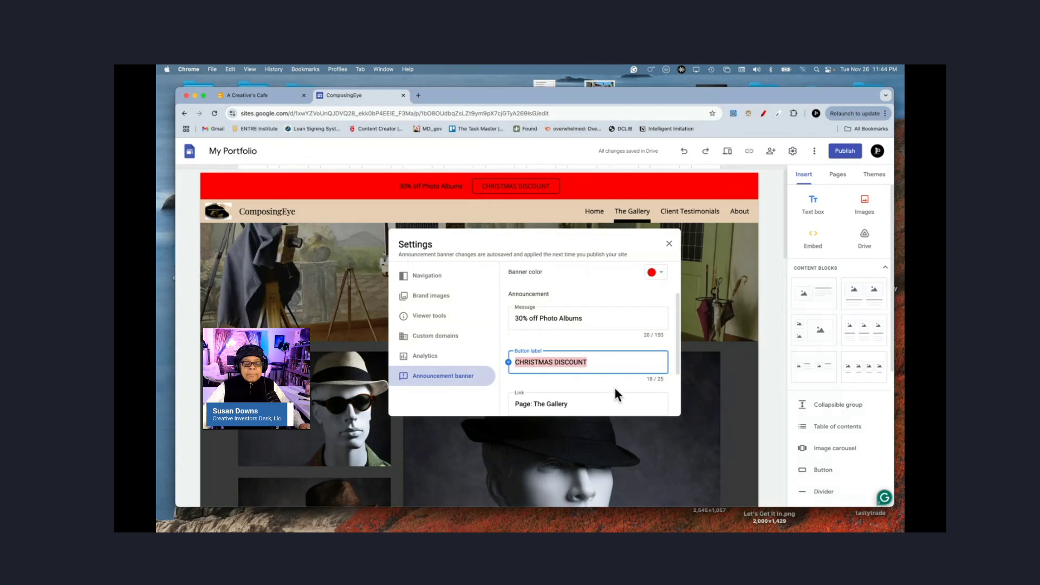
pyautogui.scroll(-2, 615, 382)
pyautogui.scroll(2, 615, 383)
pyautogui.scroll(2, 616, 383)
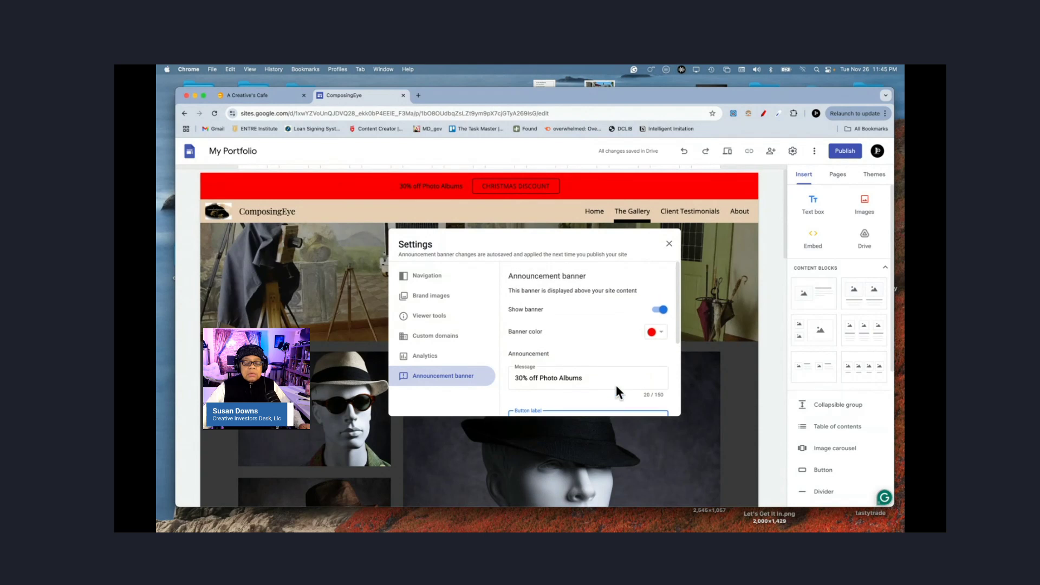
# Step: Change the banner colour to black #000000 and close the settings
pyautogui.click(662, 333)
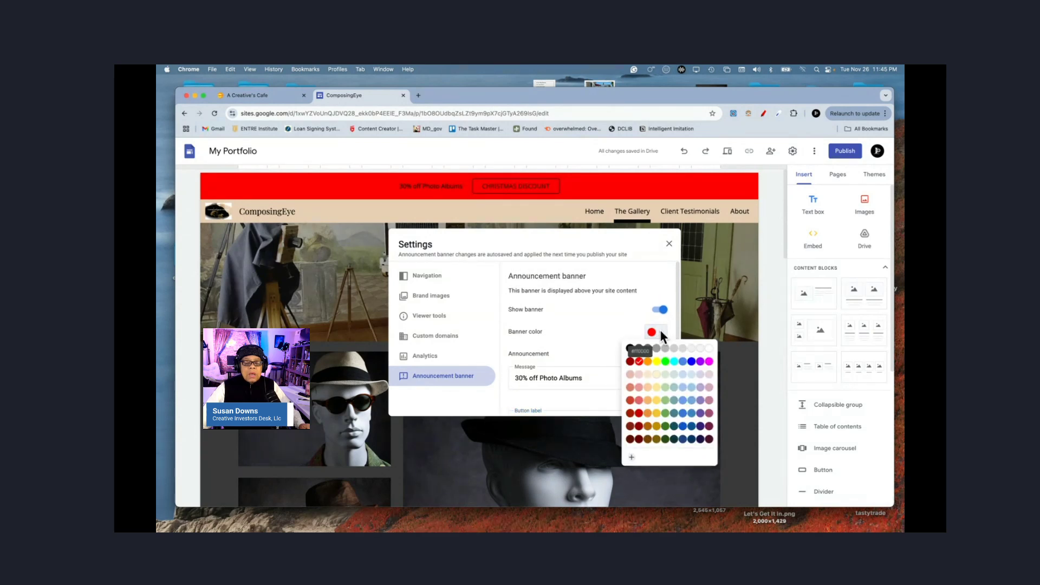
pyautogui.click(630, 348)
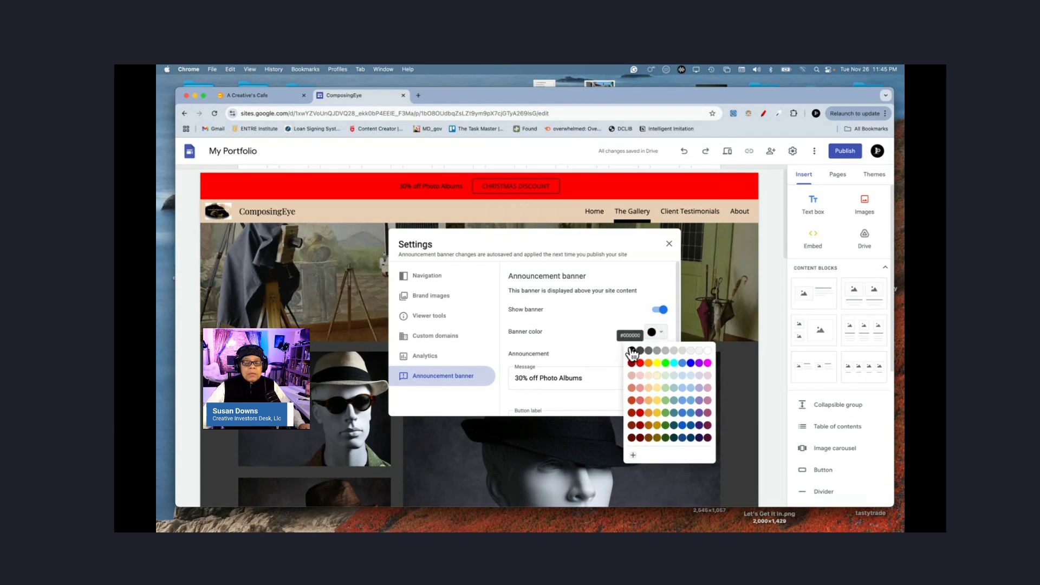
pyautogui.click(672, 248)
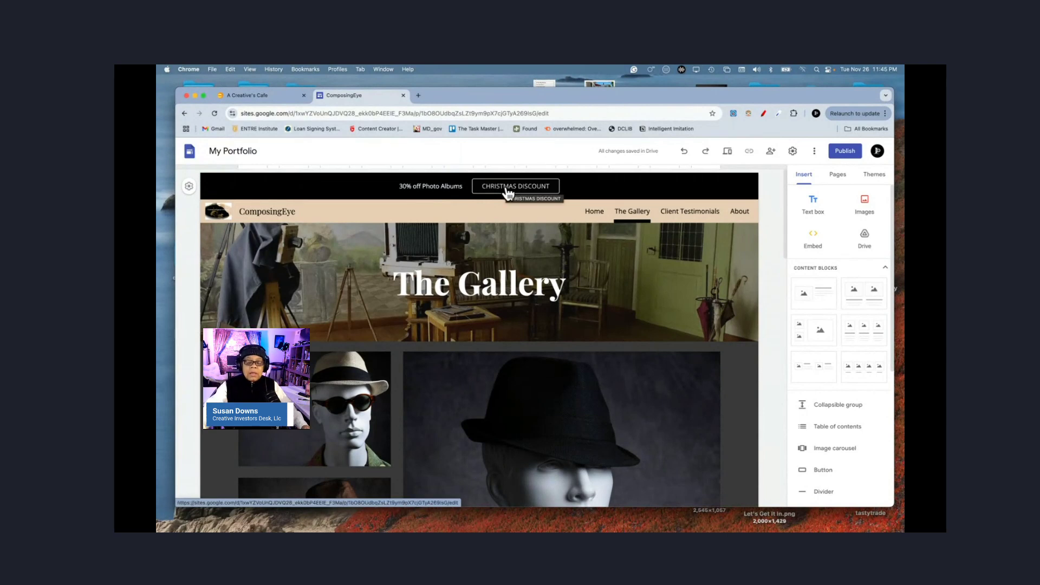
pyautogui.click(588, 212)
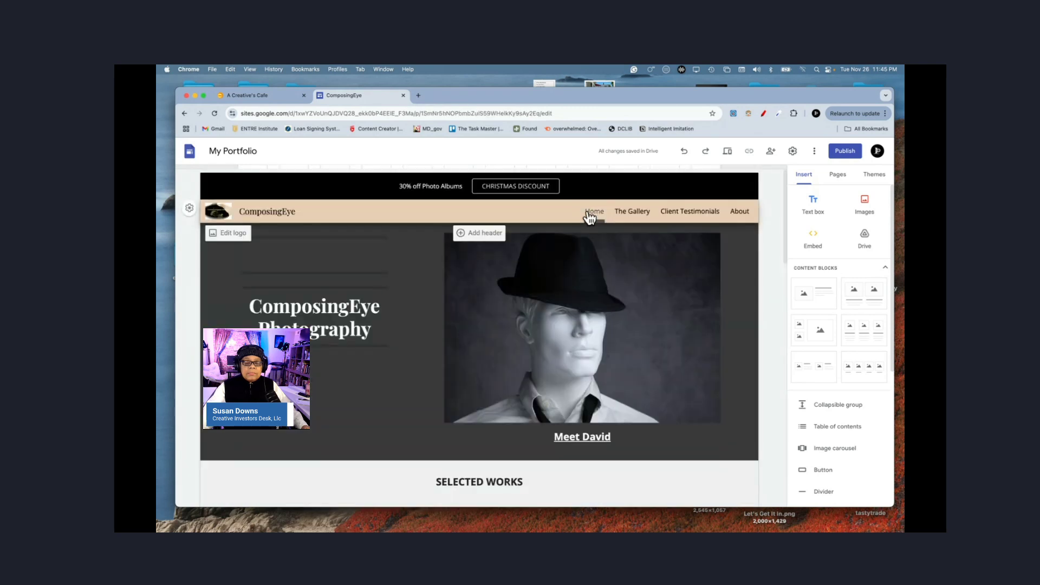
pyautogui.click(697, 213)
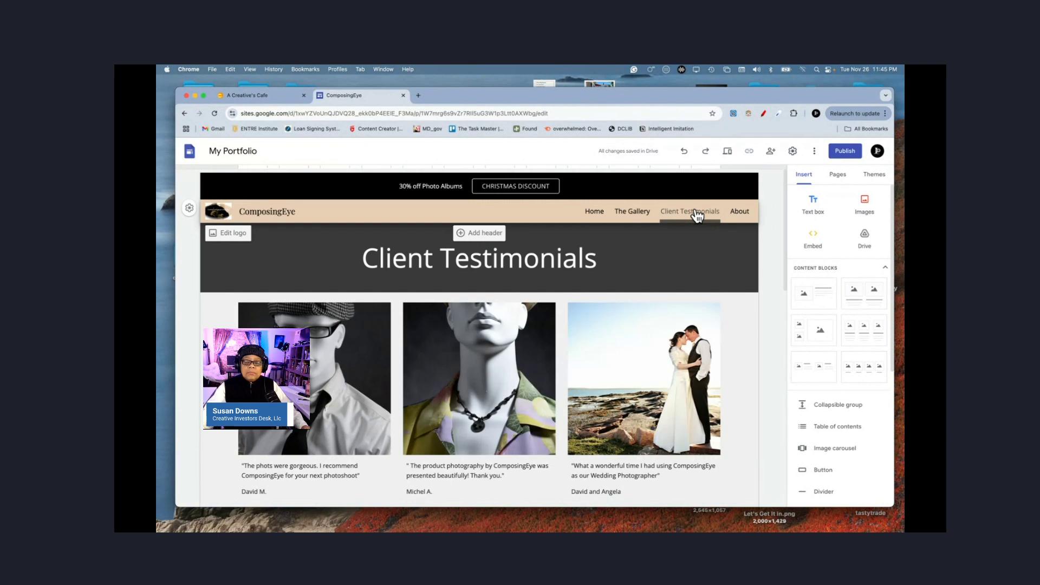
pyautogui.click(514, 187)
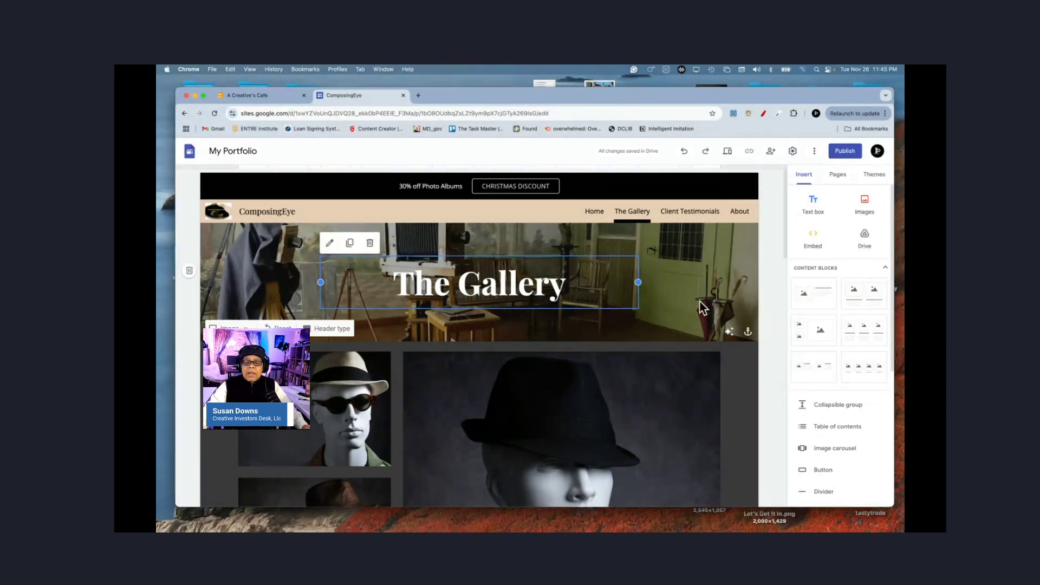
pyautogui.click(792, 152)
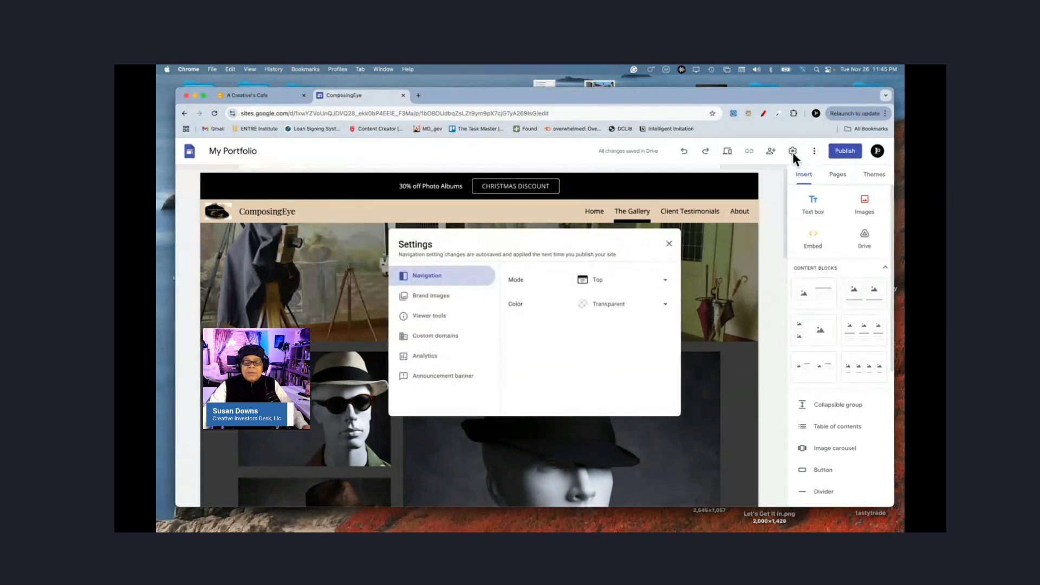
pyautogui.click(431, 337)
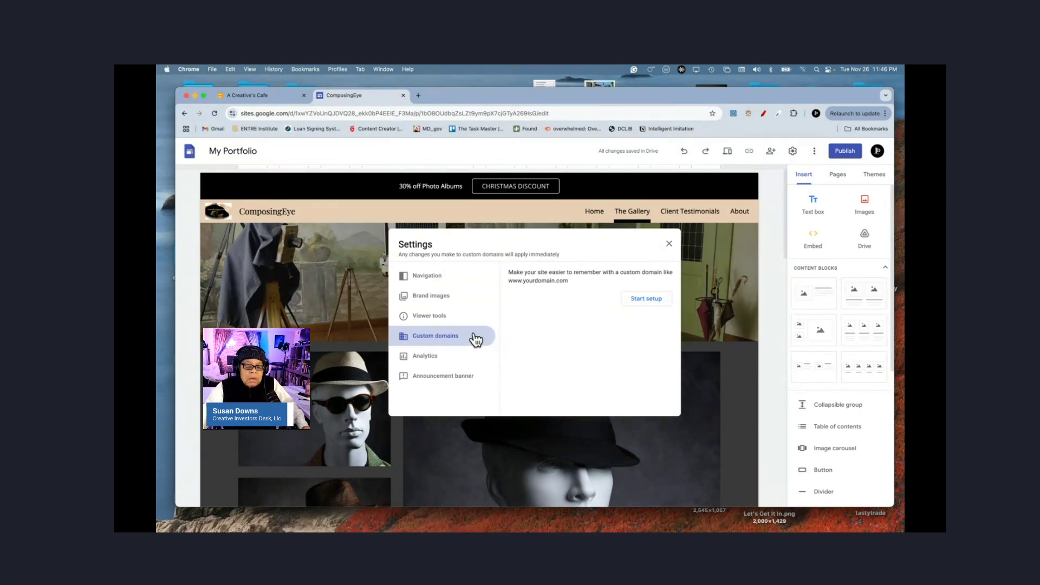
pyautogui.click(427, 360)
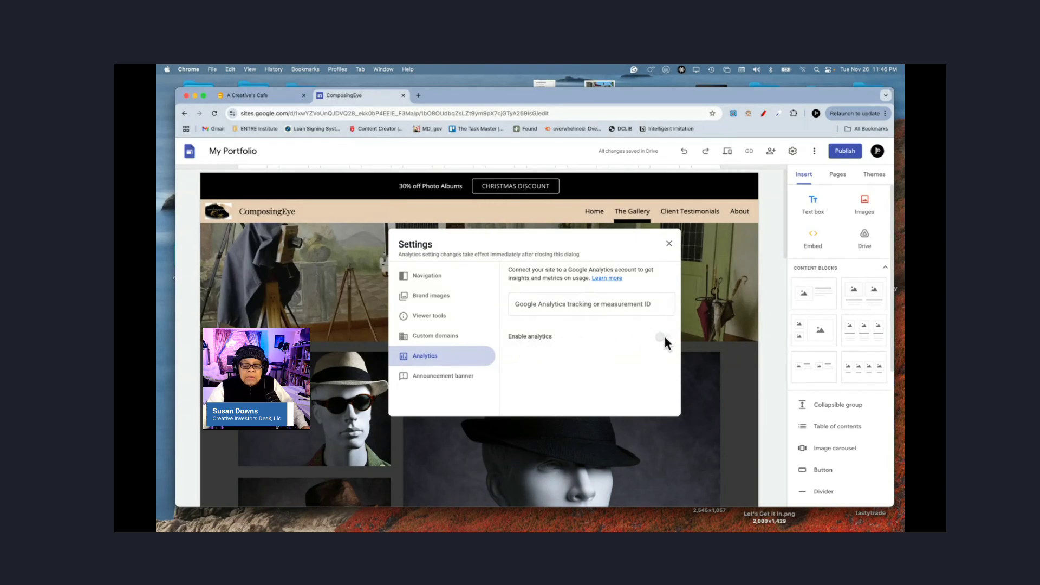
pyautogui.click(427, 321)
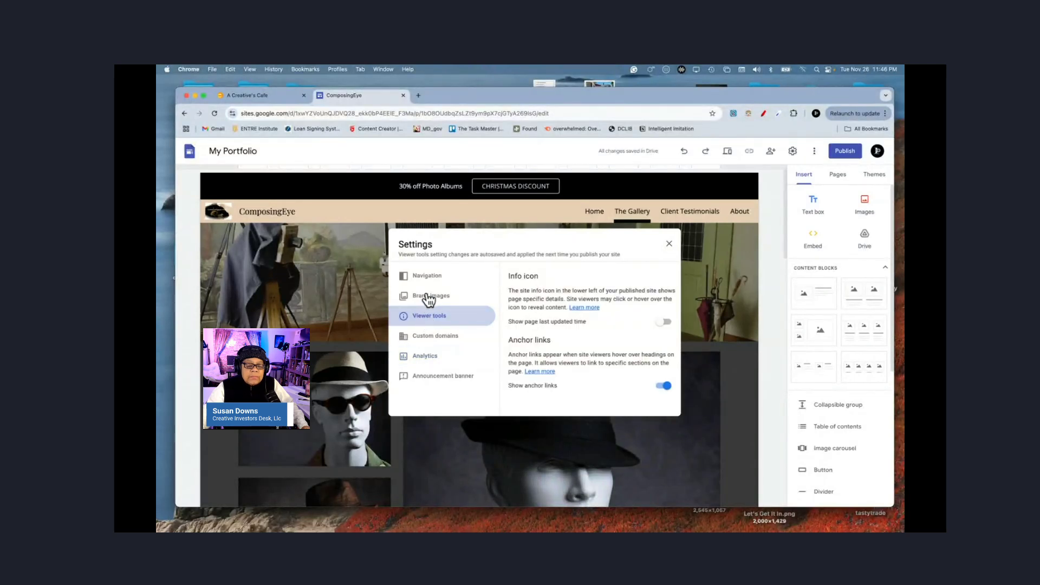
pyautogui.click(429, 300)
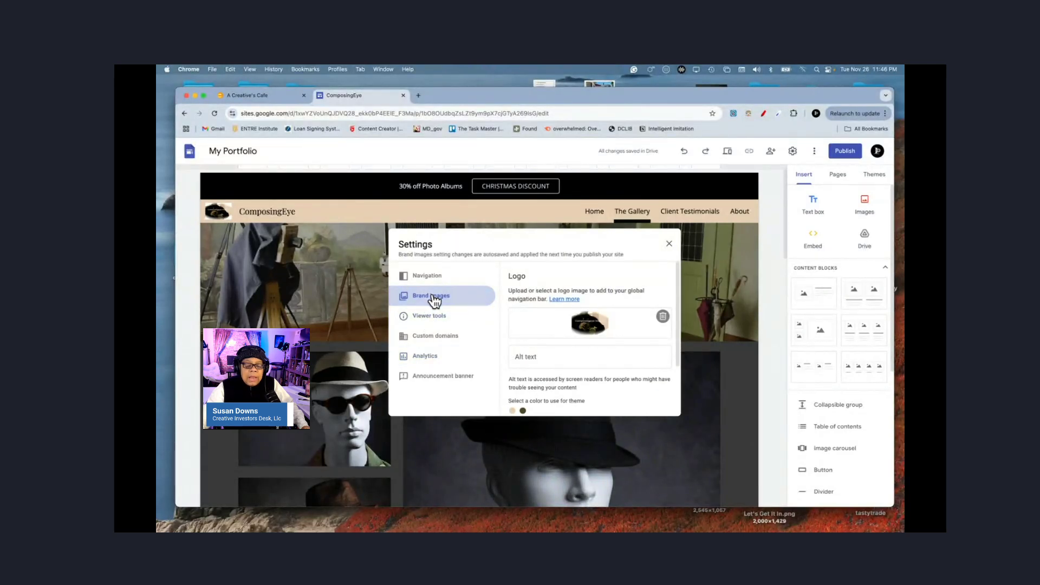
pyautogui.scroll(-3, 607, 379)
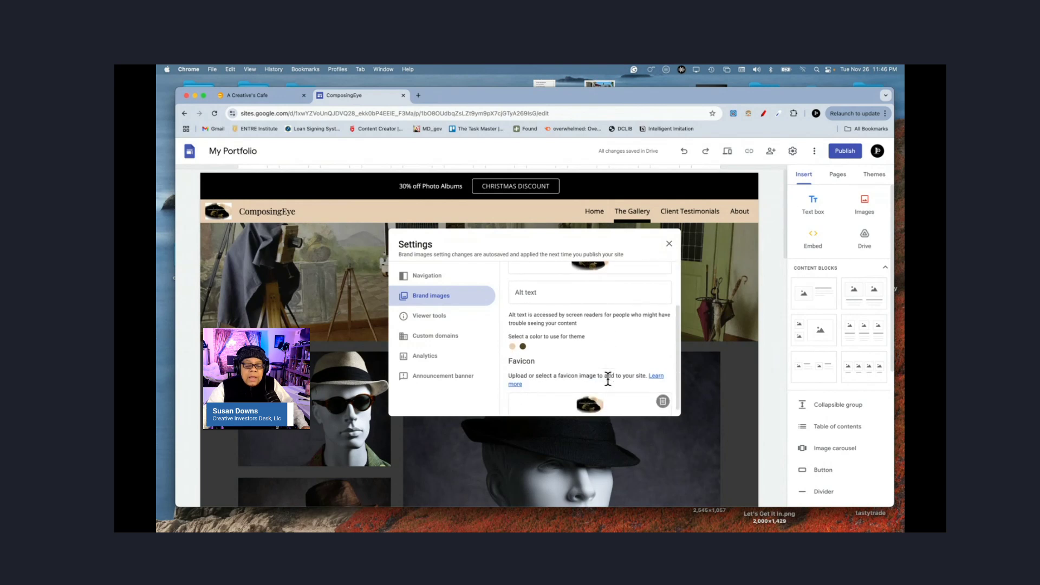
pyautogui.scroll(3, 606, 378)
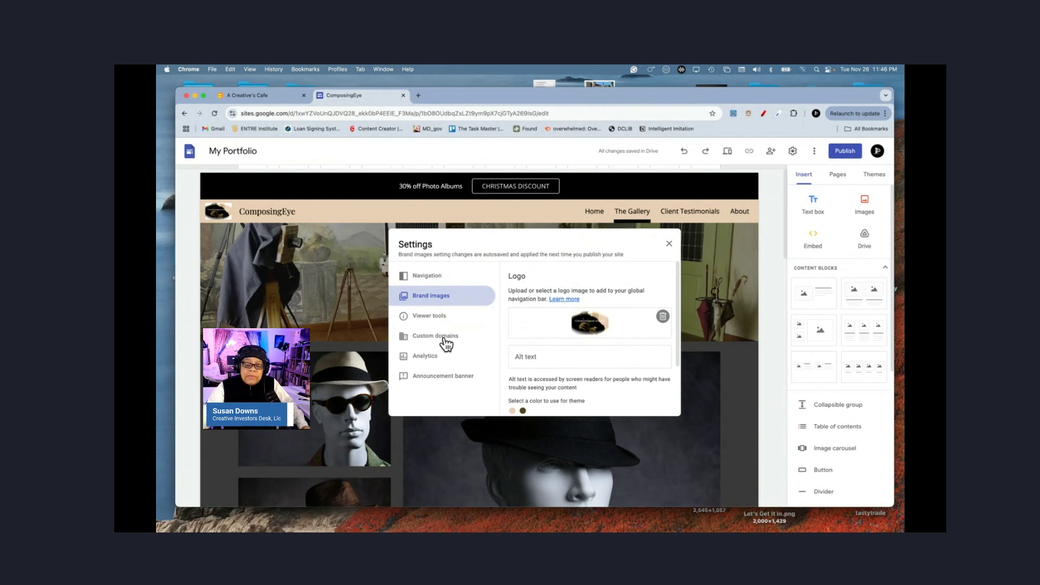
pyautogui.click(670, 245)
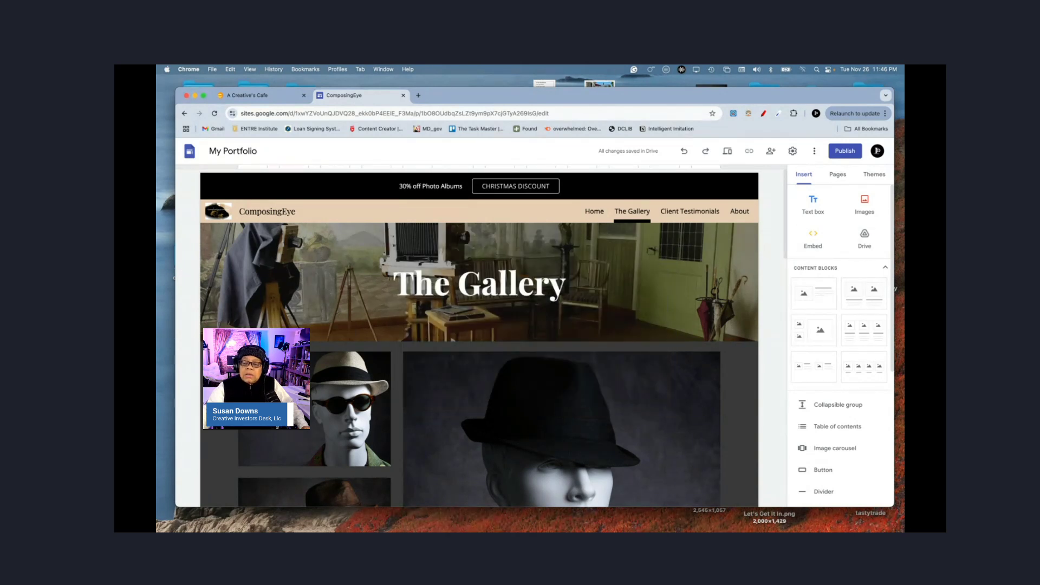
pyautogui.click(815, 152)
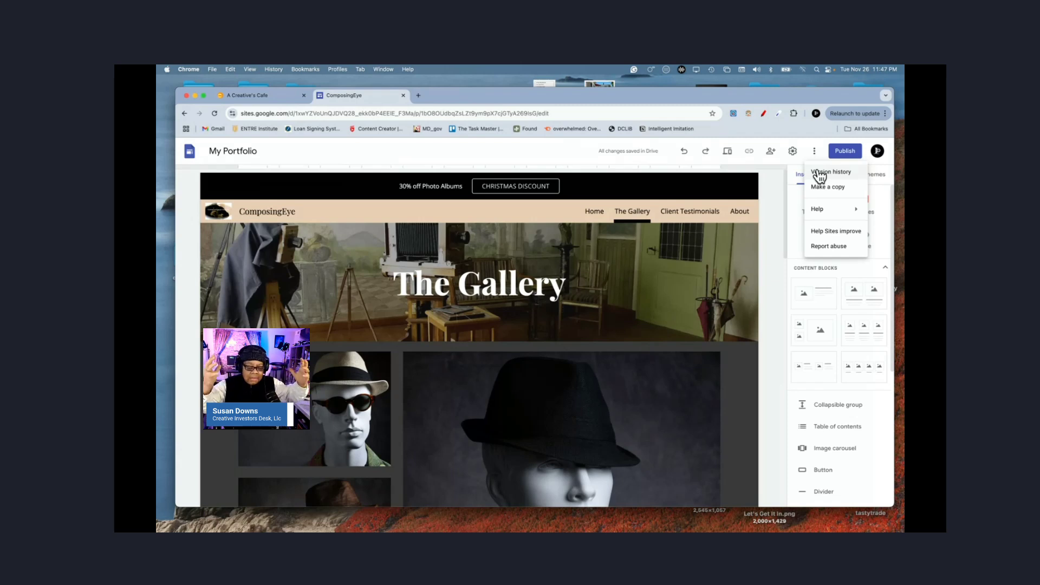
pyautogui.click(821, 172)
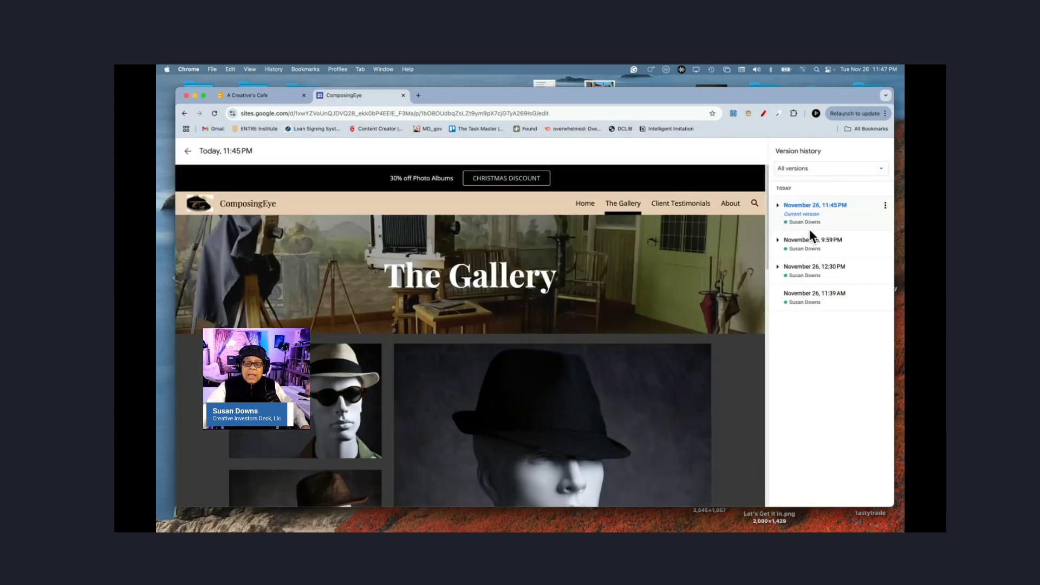
pyautogui.click(814, 294)
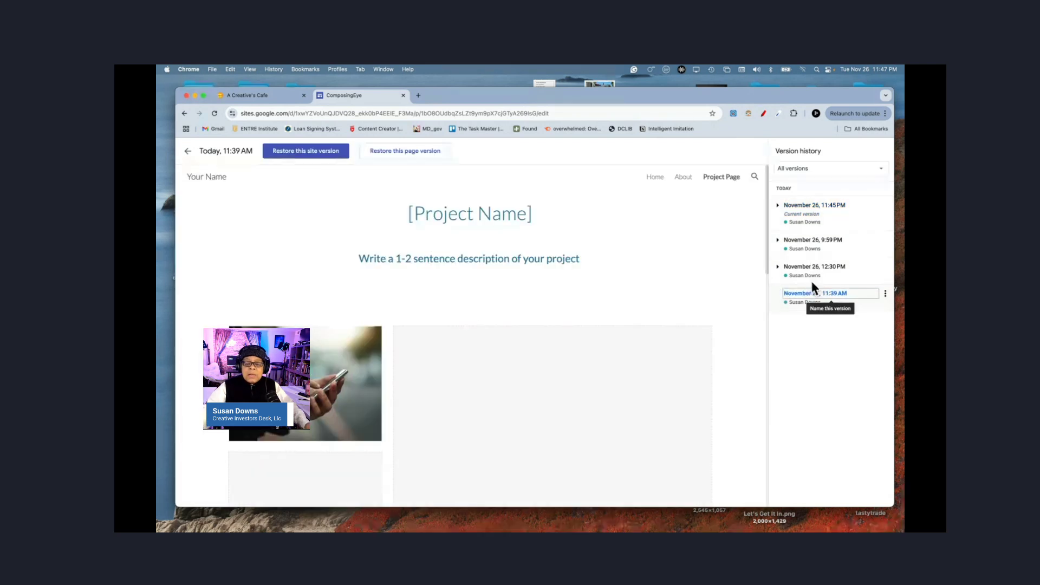
pyautogui.click(811, 267)
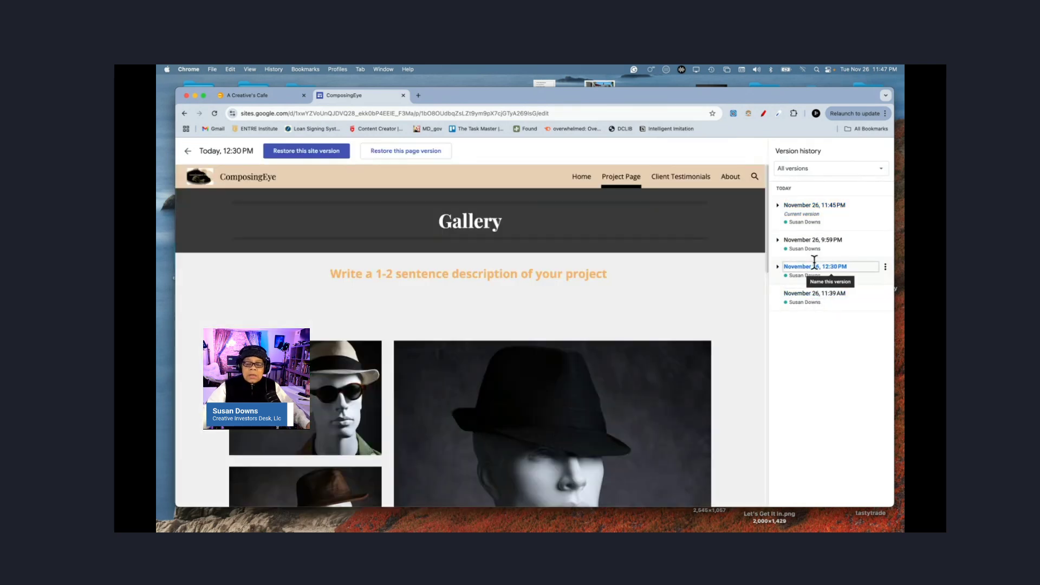
pyautogui.click(816, 242)
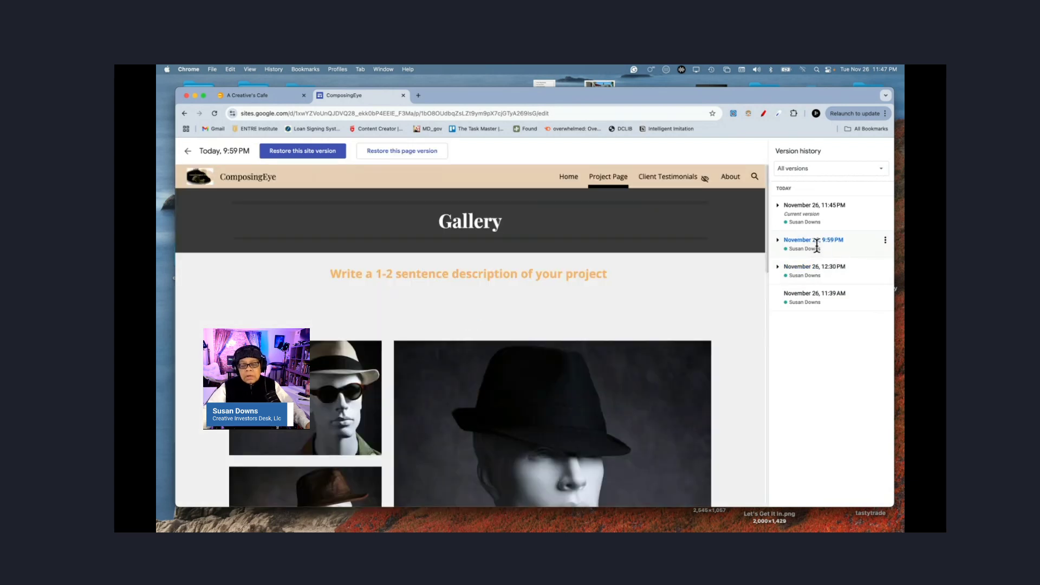
pyautogui.click(809, 213)
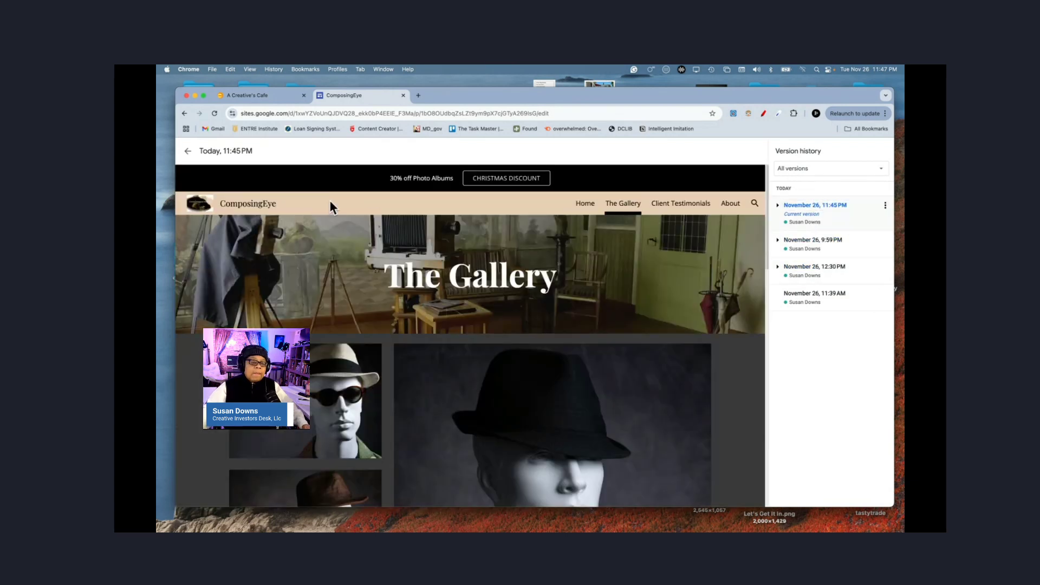
pyautogui.click(187, 151)
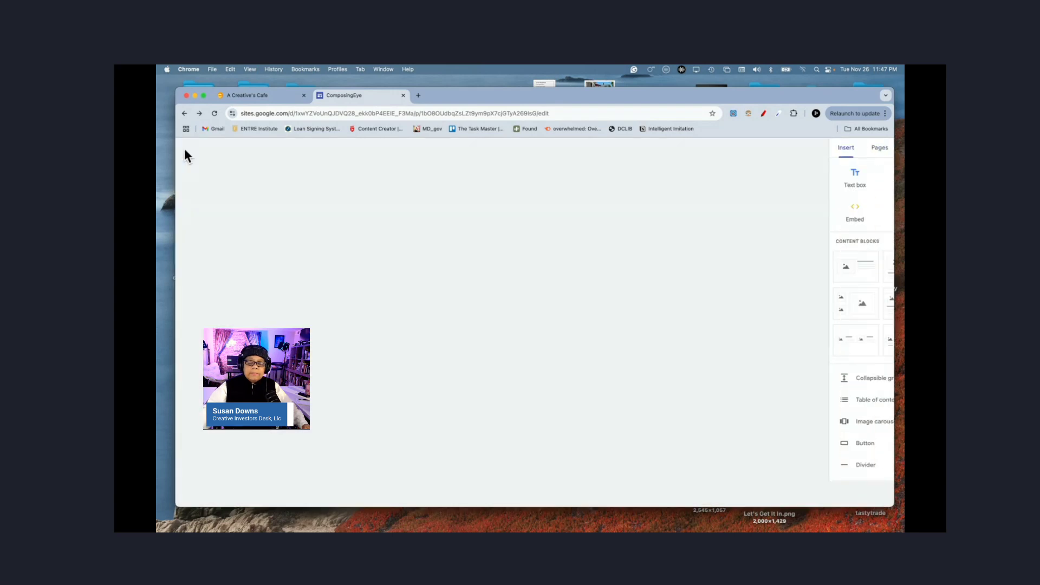